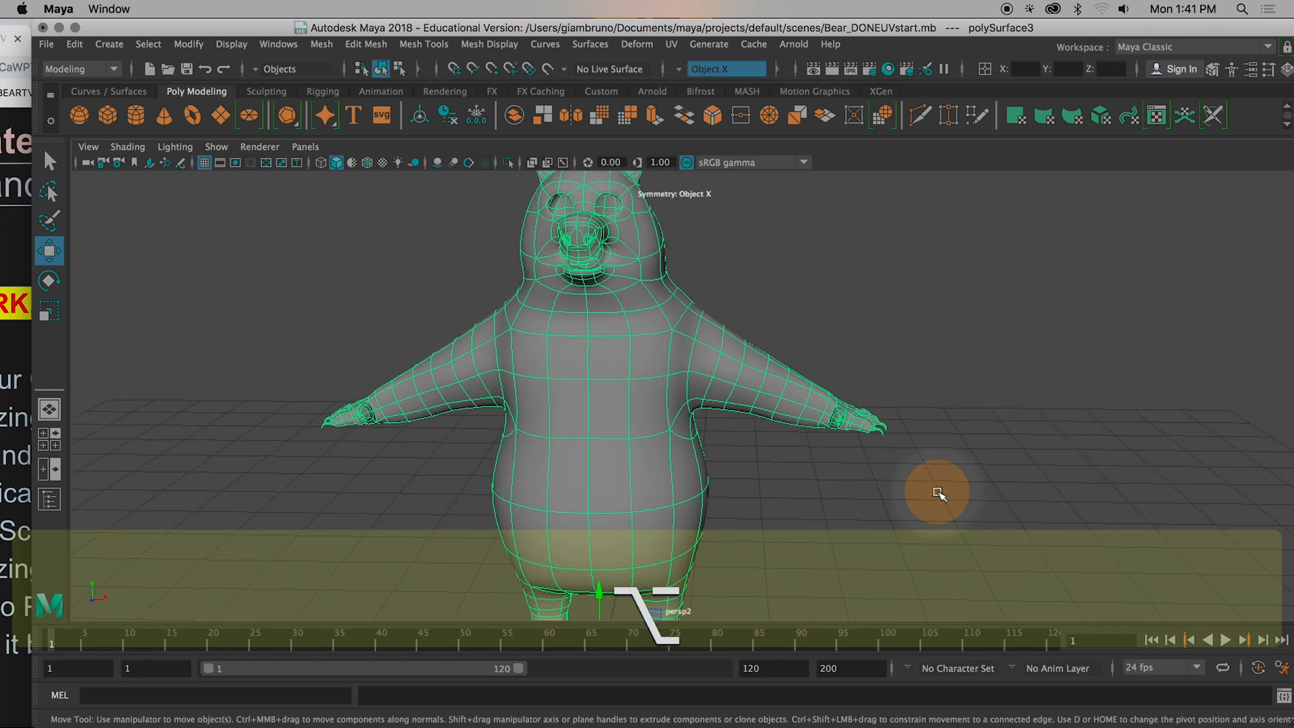
Step: Display the bear mesh unsmoothed, switch its Object X symmetry off and deselect it
key(1)
alt+drag(819, 461, 834, 424)
scroll(802, 447, up, 5)
alt+right_drag(801, 448, 615, 424)
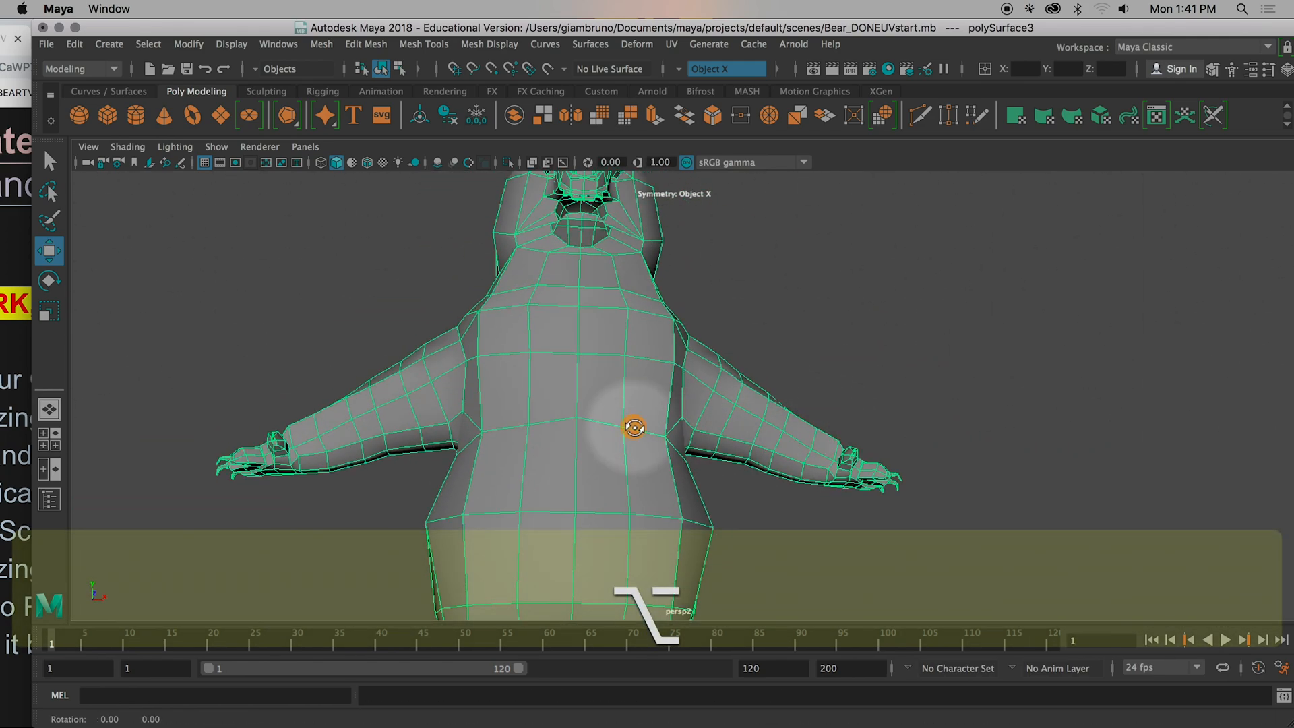
alt+drag(615, 424, 745, 485)
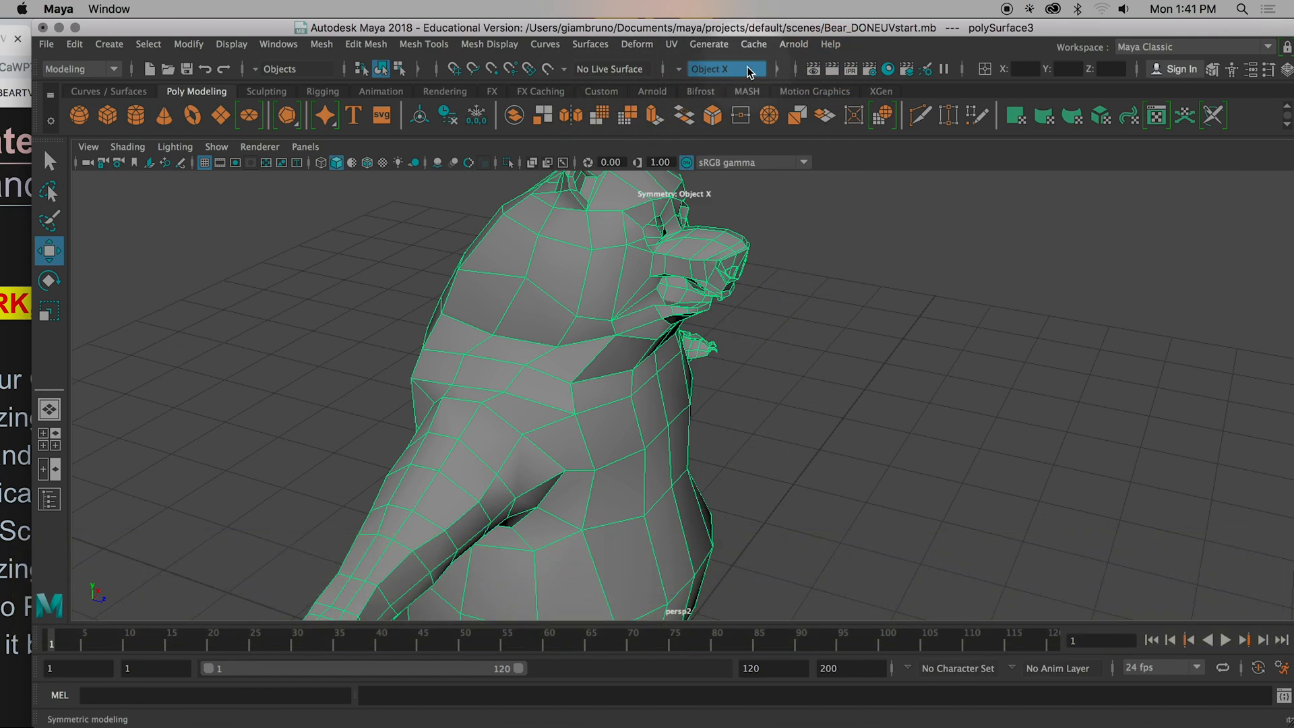
click(677, 70)
click(706, 80)
click(871, 298)
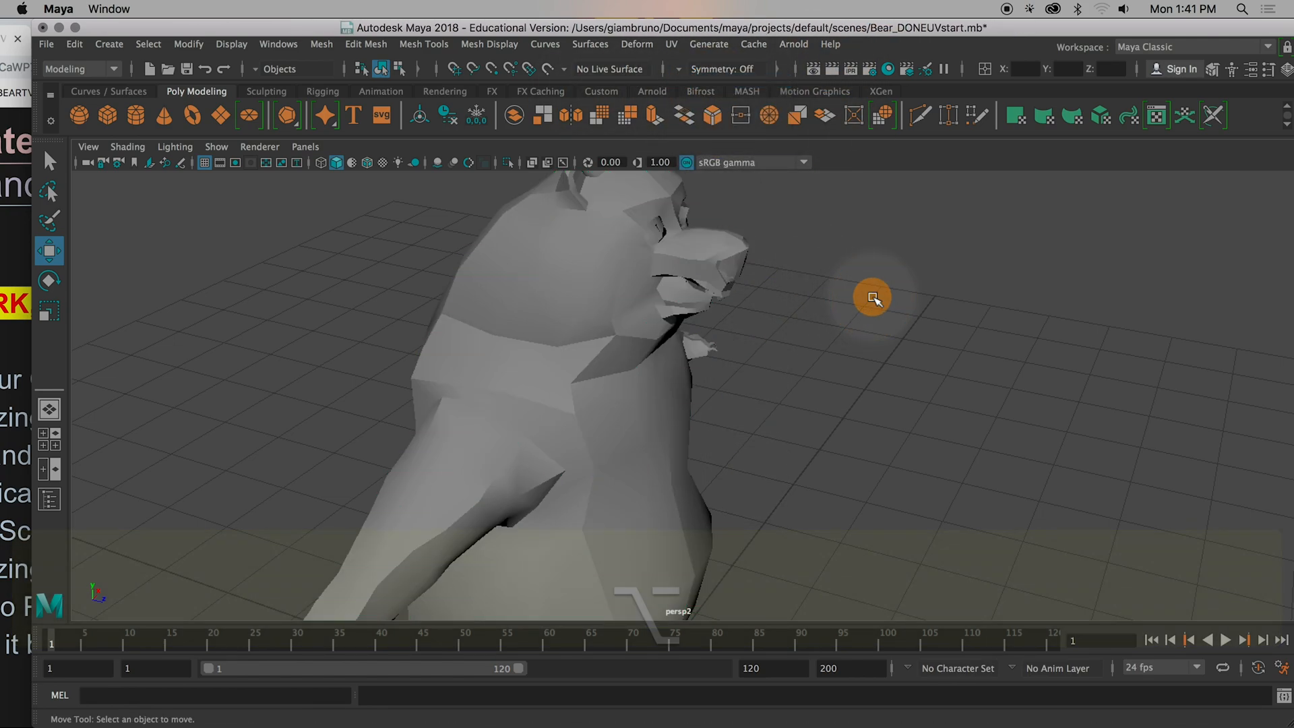
Step: Select the bear mesh, preview it smoothed from the front and return it to unsmoothed display
alt+drag(870, 307, 702, 283)
click(755, 339)
alt+middle_drag(760, 341, 795, 399)
alt+drag(795, 398, 626, 370)
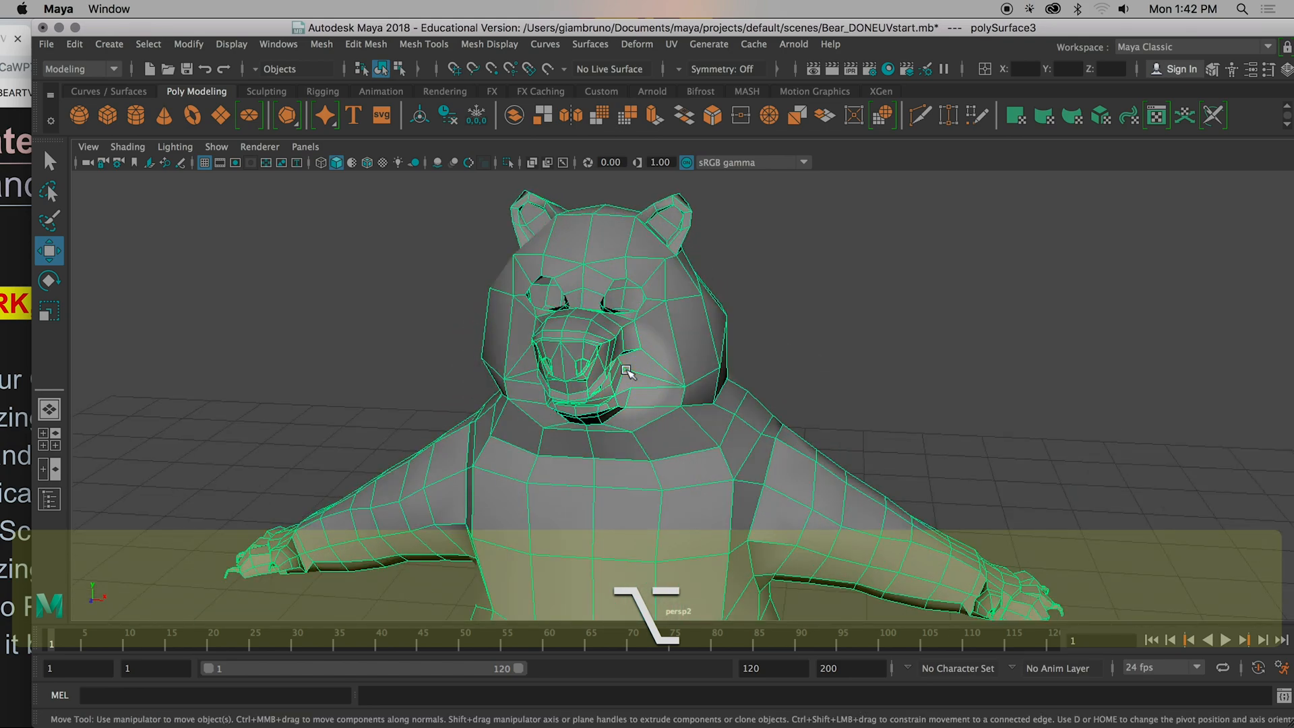
key(3)
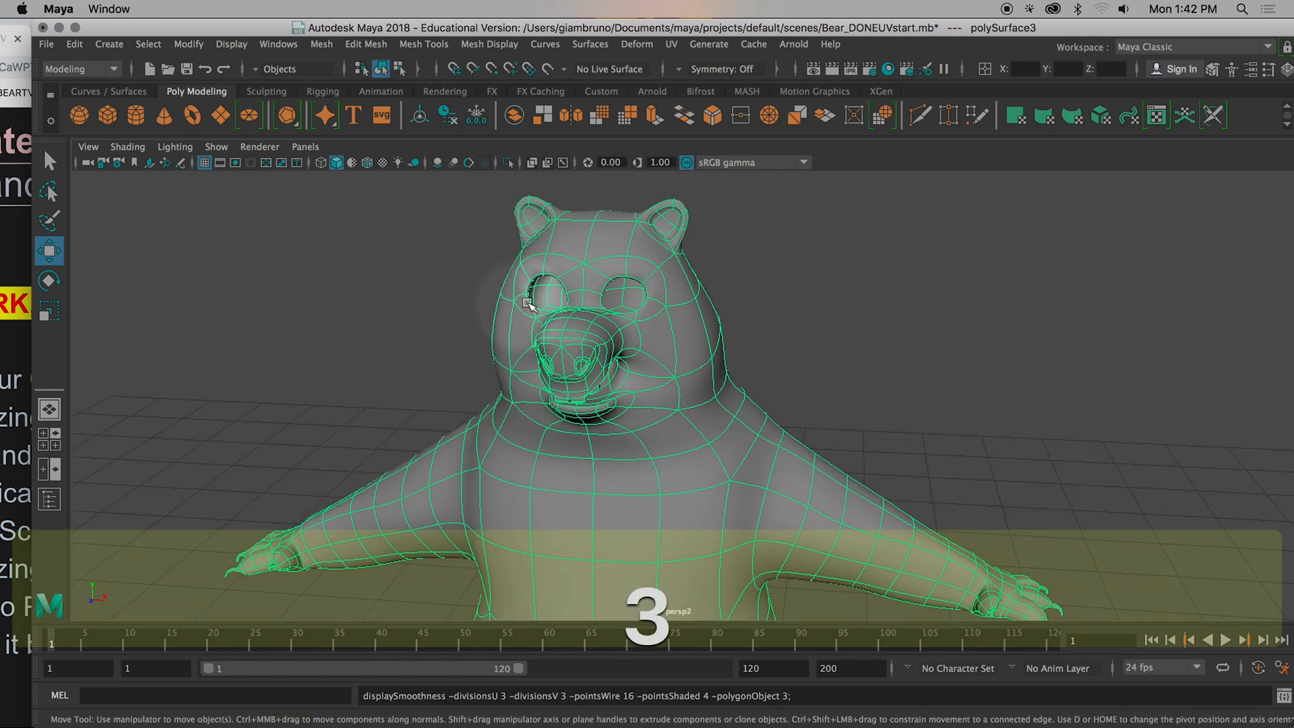
key(1)
Step: Inspect the unsmoothed bear's torso, arms, paws and head from several angles
alt+right_drag(780, 361, 814, 356)
alt+drag(812, 355, 902, 337)
alt+right_drag(903, 337, 870, 383)
alt+drag(872, 384, 548, 471)
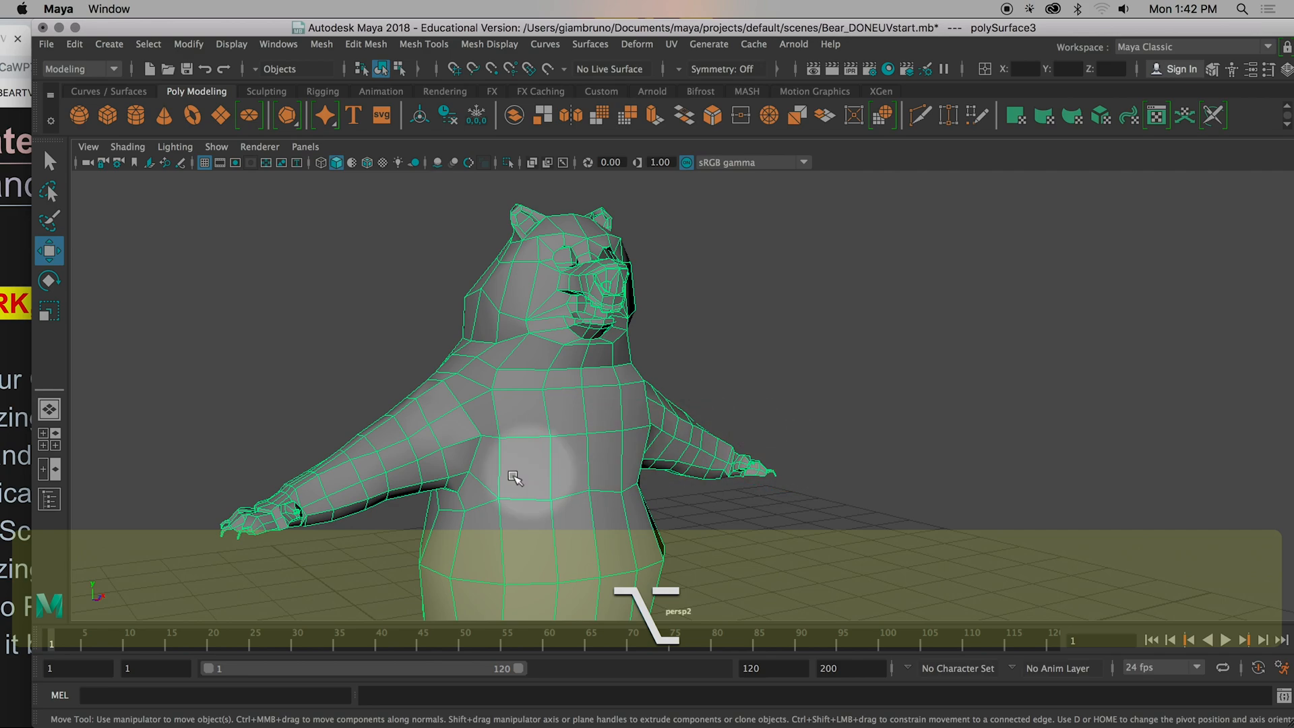
alt+right_drag(382, 520, 636, 346)
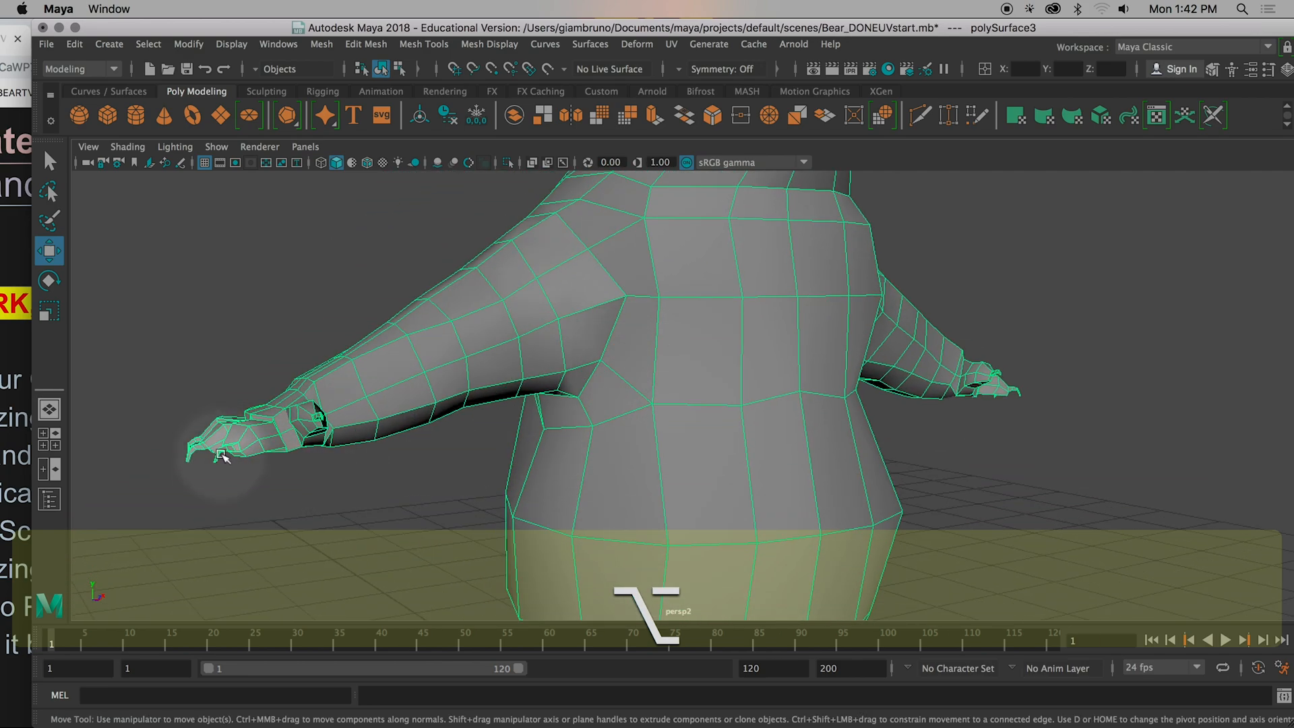
alt+right_drag(332, 447, 562, 439)
alt+drag(563, 439, 627, 443)
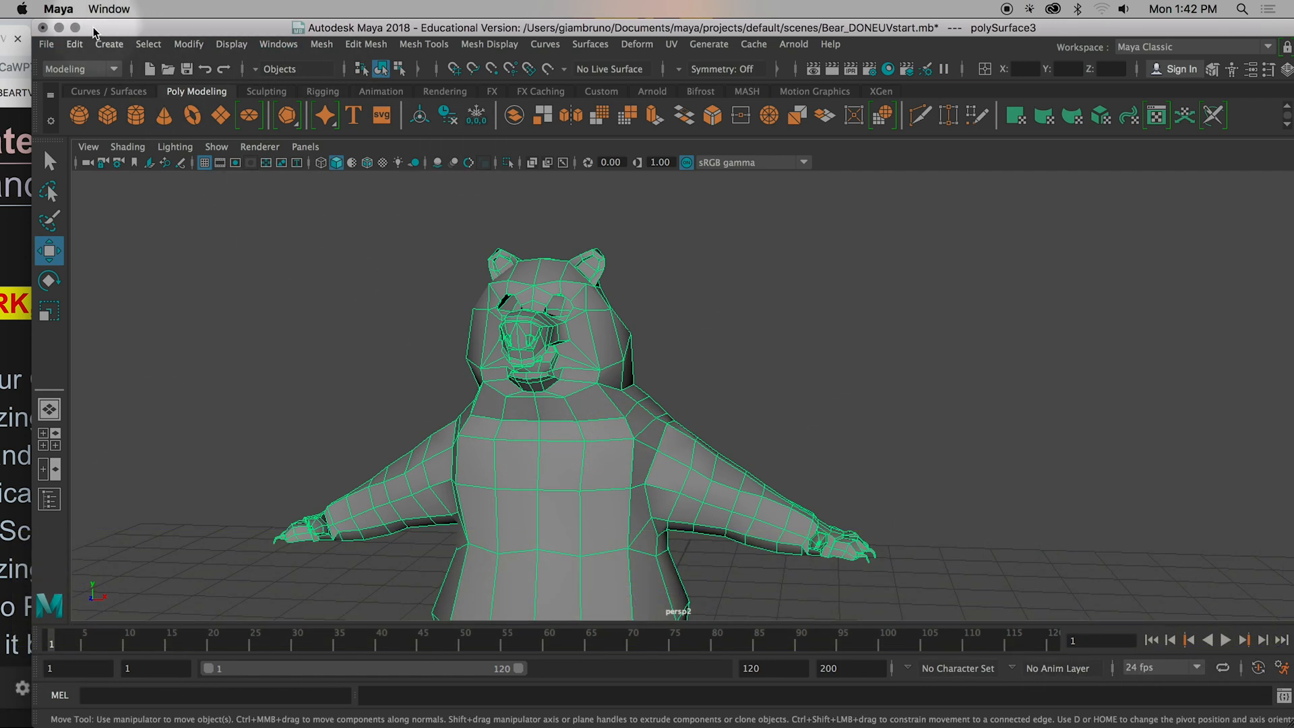
Step: Delete the channels and the construction history of the selected bear mesh
click(74, 44)
mouse_move(134, 243)
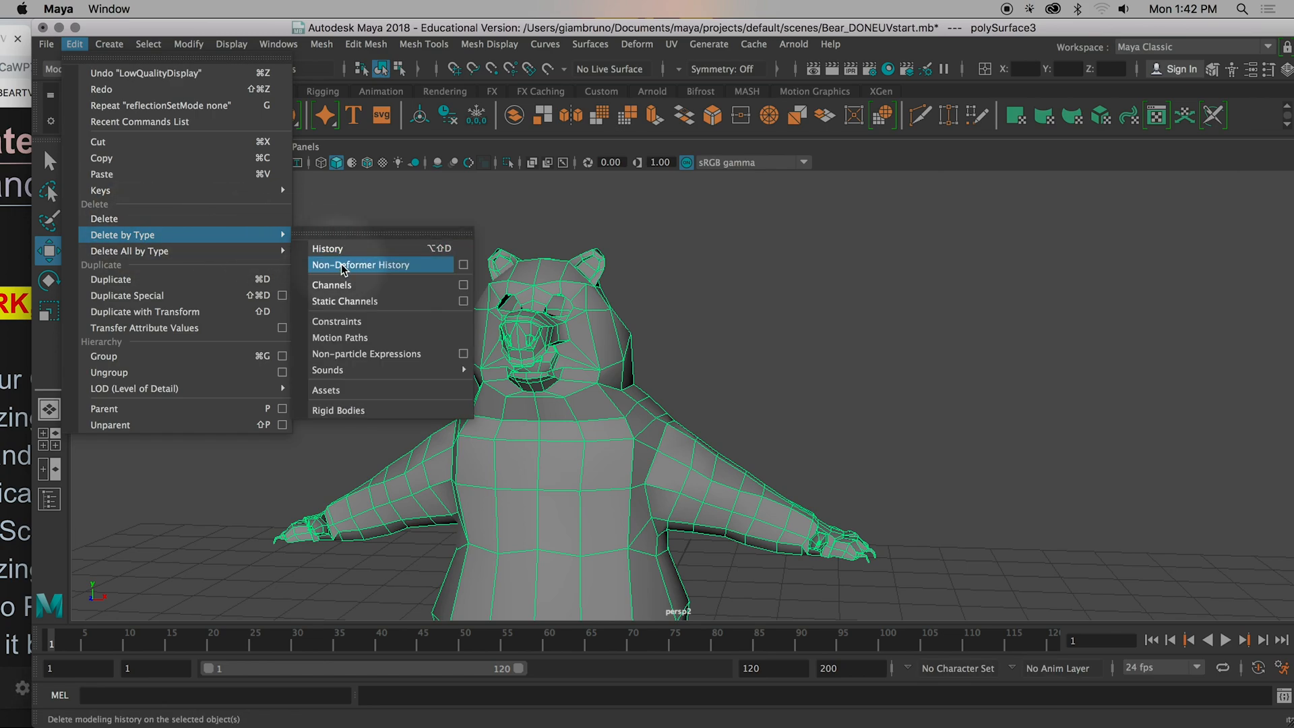
click(353, 287)
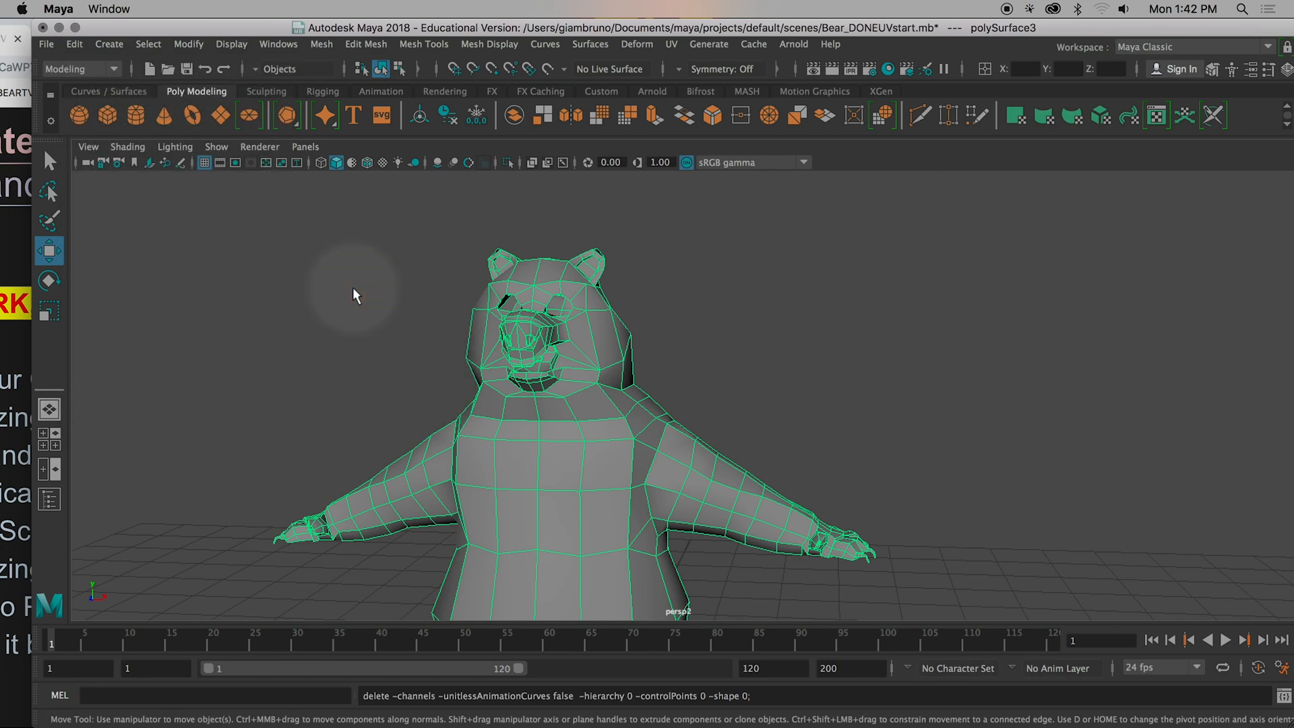
alt+drag(748, 388, 795, 500)
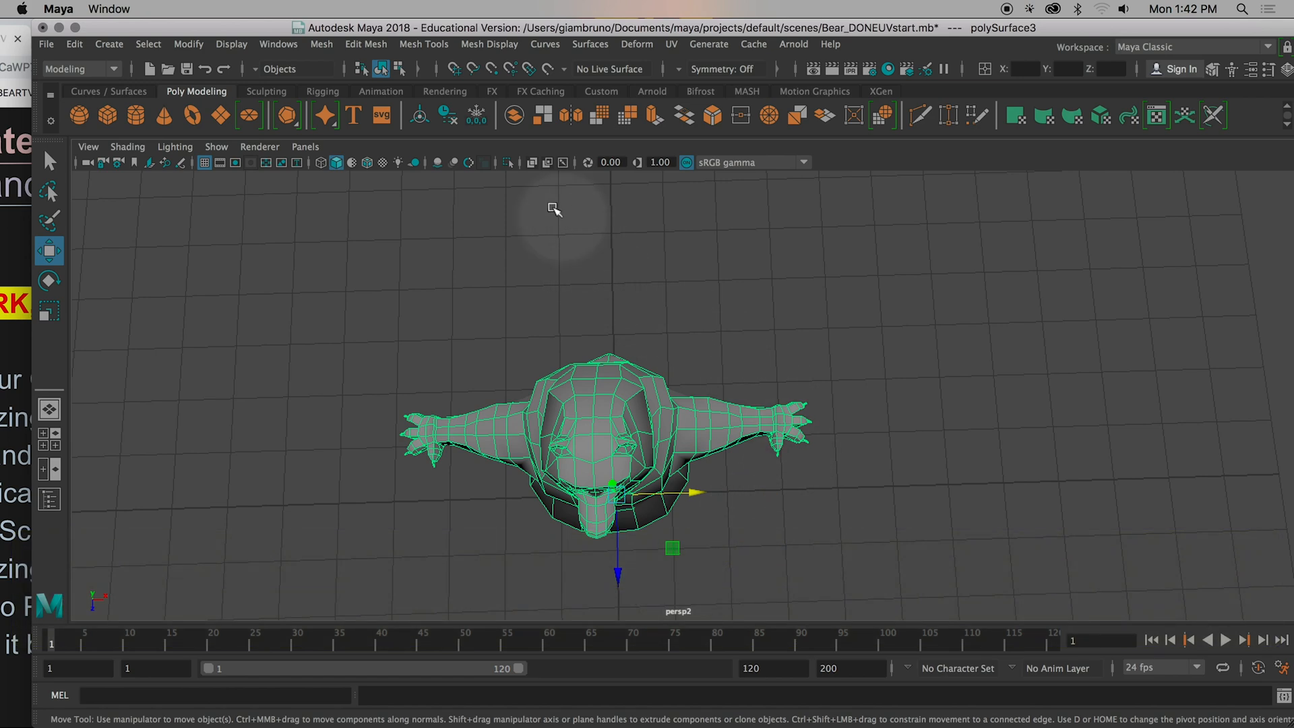
click(80, 47)
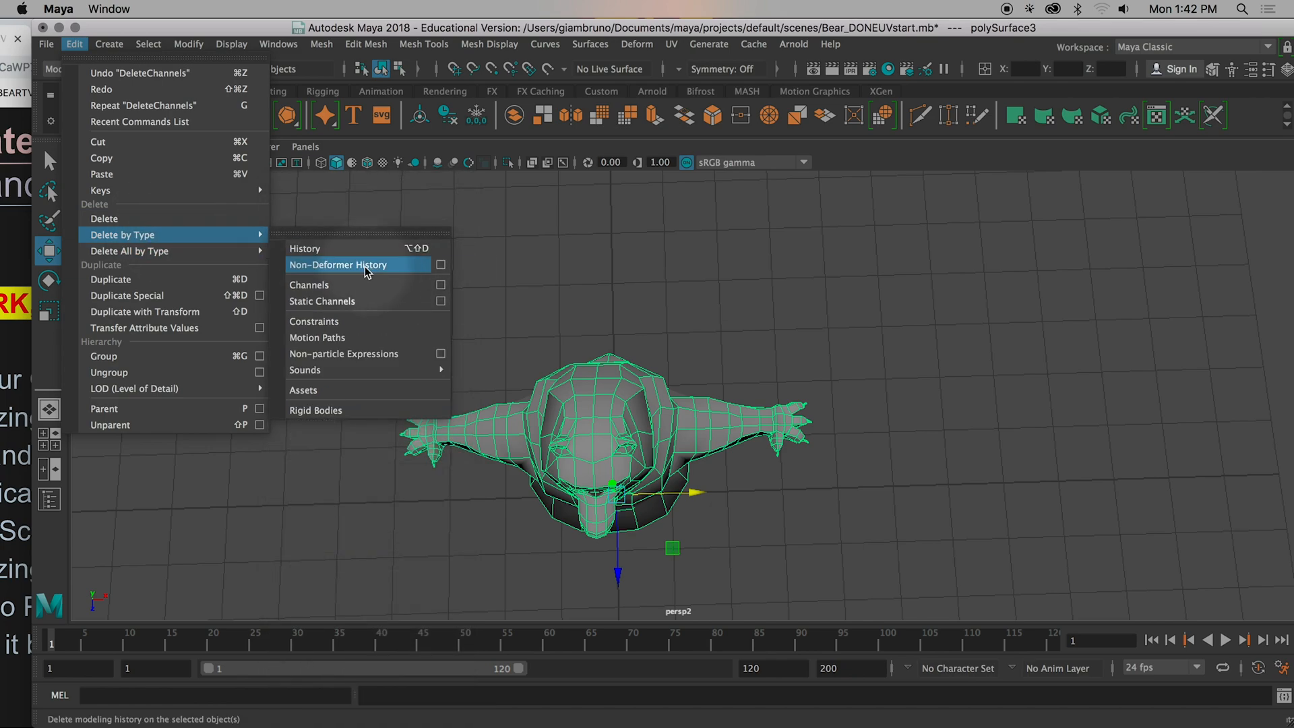
click(341, 247)
alt+drag(952, 543, 885, 354)
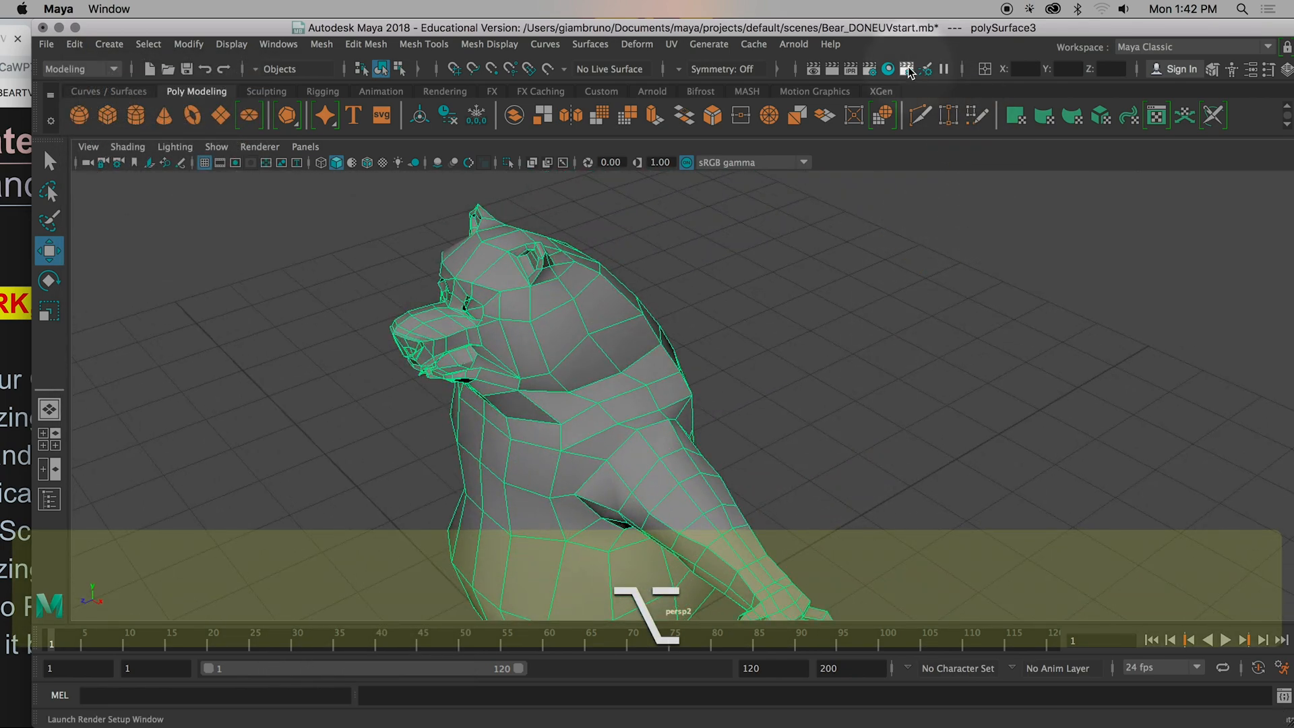
alt+drag(740, 373, 568, 341)
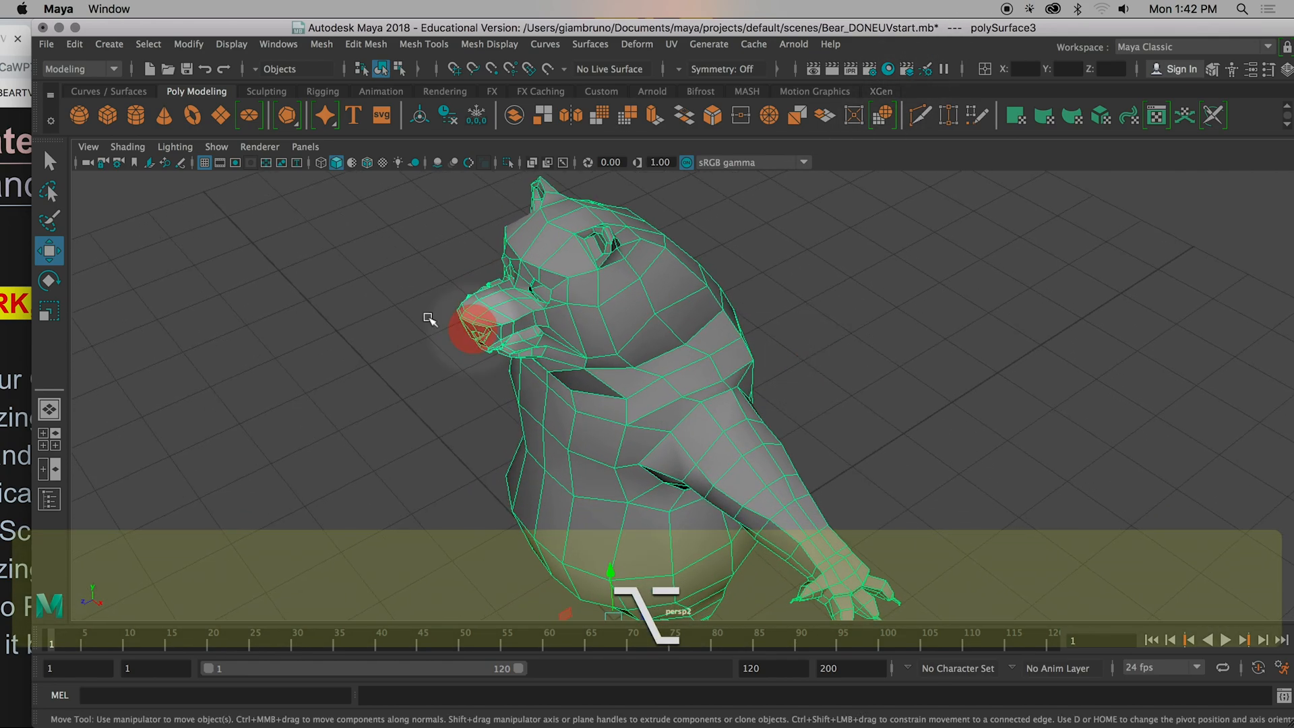
alt+drag(732, 480, 875, 433)
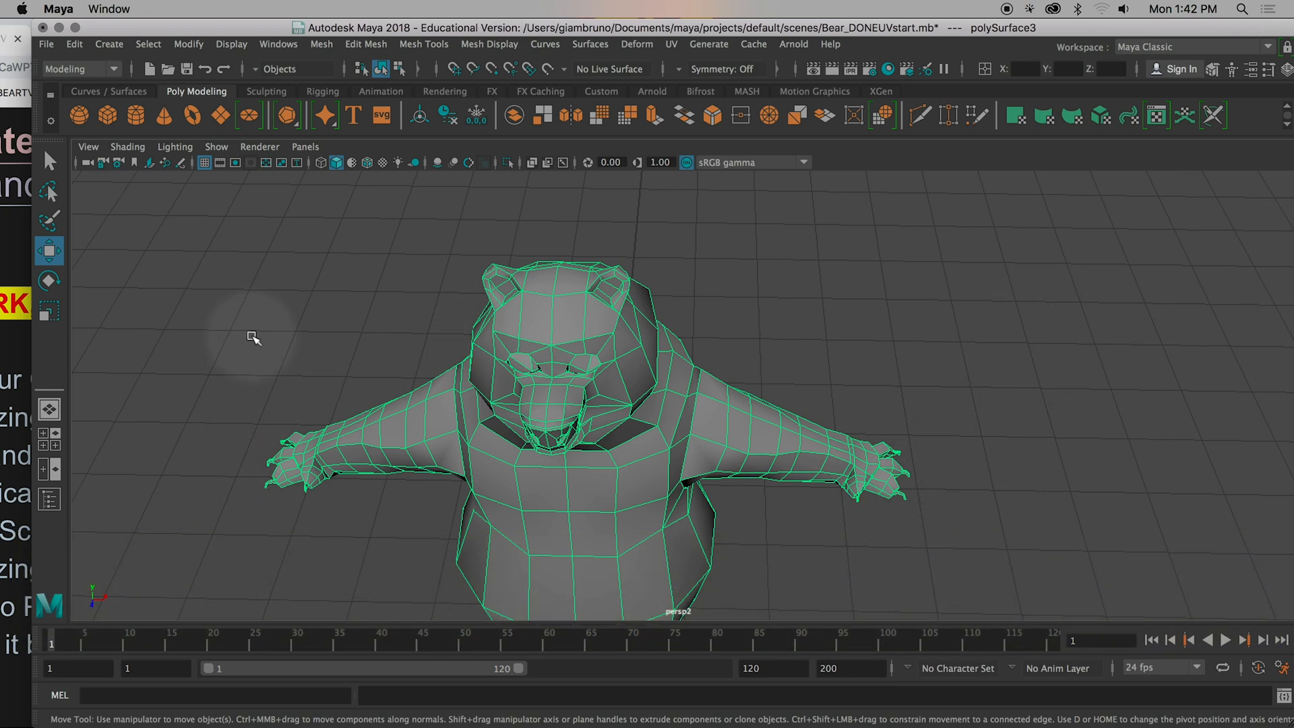
Step: Switch to the Persp/UV Editor layout and pick the bear so its UVs are displayed
click(307, 147)
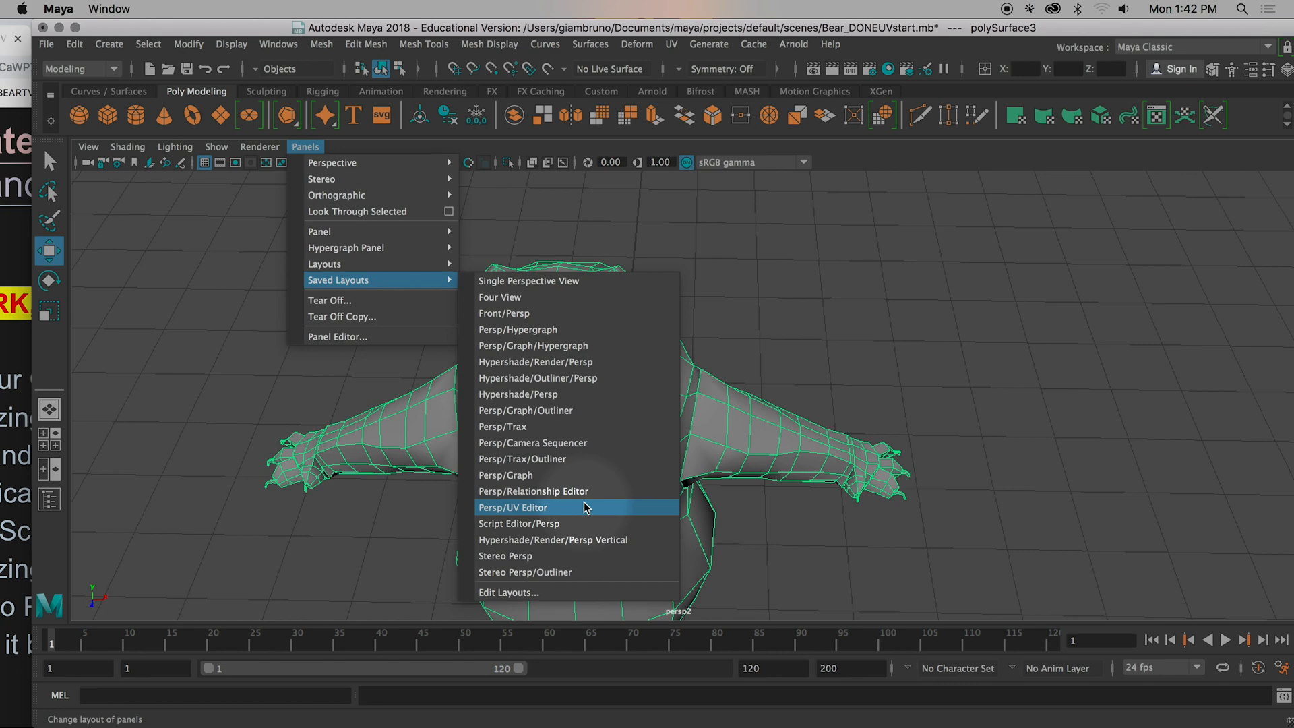
click(557, 510)
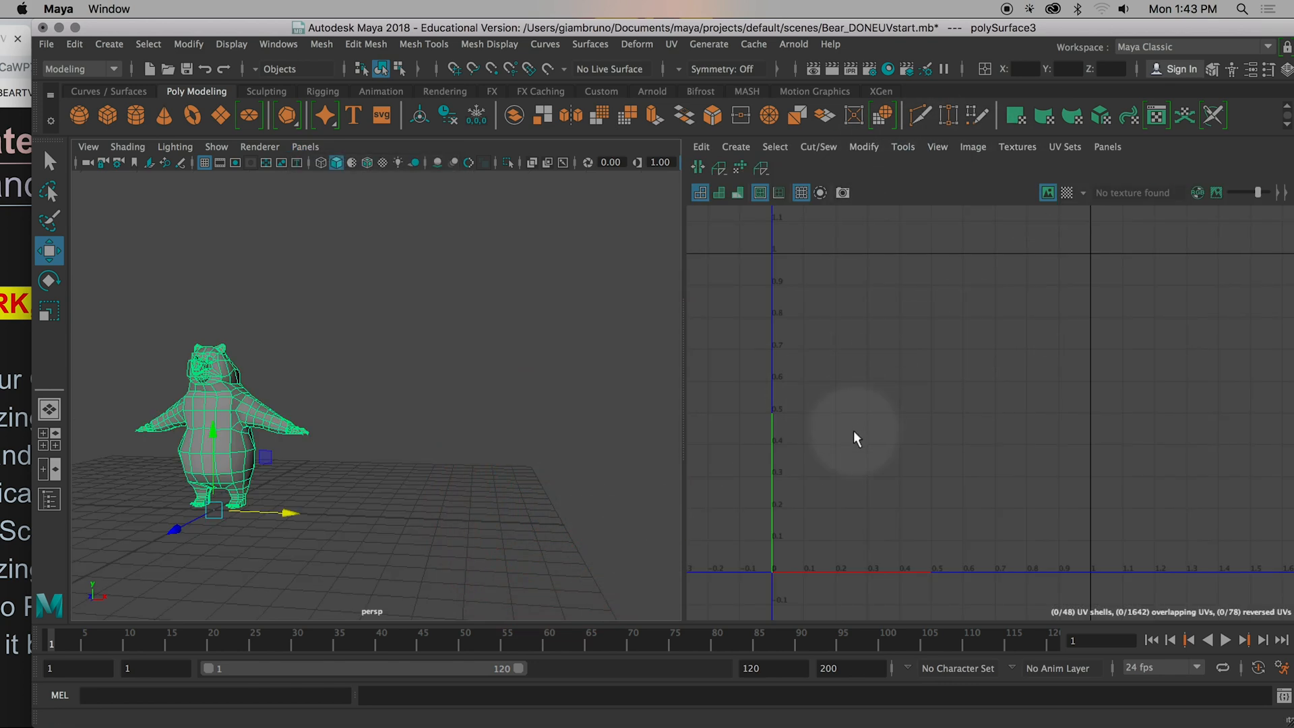
click(222, 402)
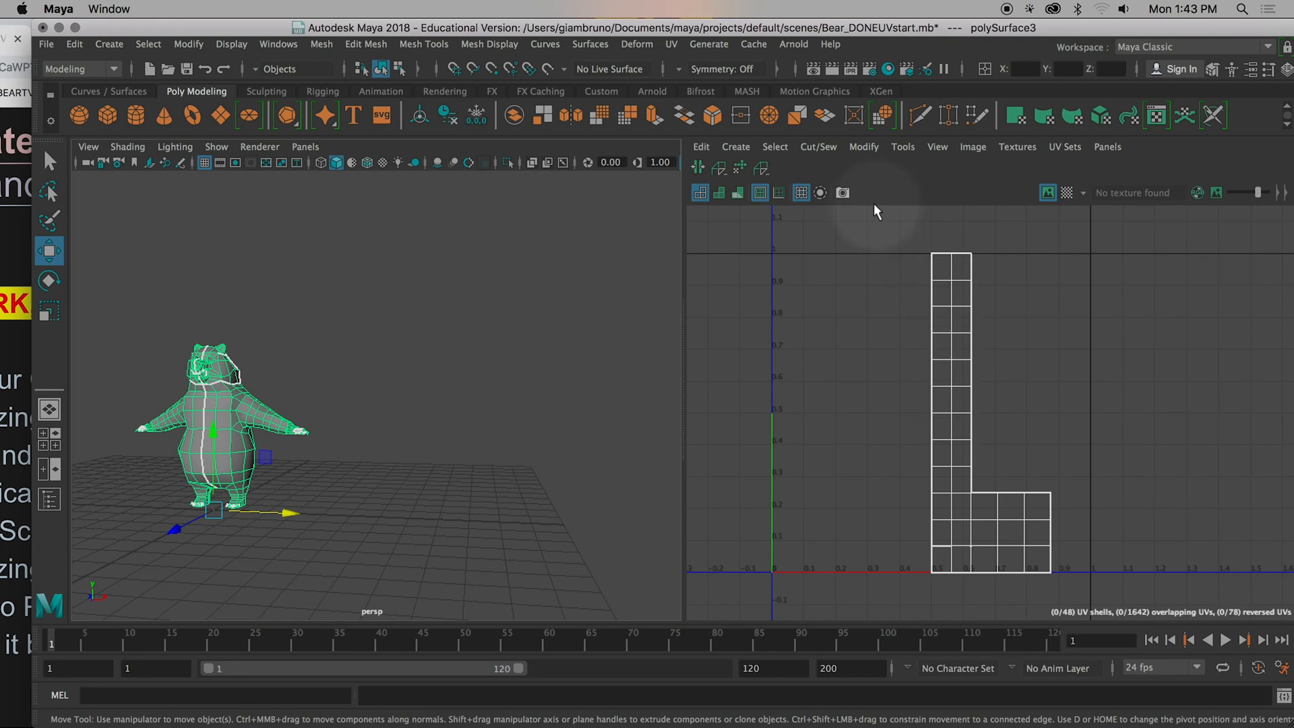
Step: Apply an automatic UV mapping to the bear with 6 planes, optimized for fewer pieces, and keep the options window clear of the UV layout
click(730, 152)
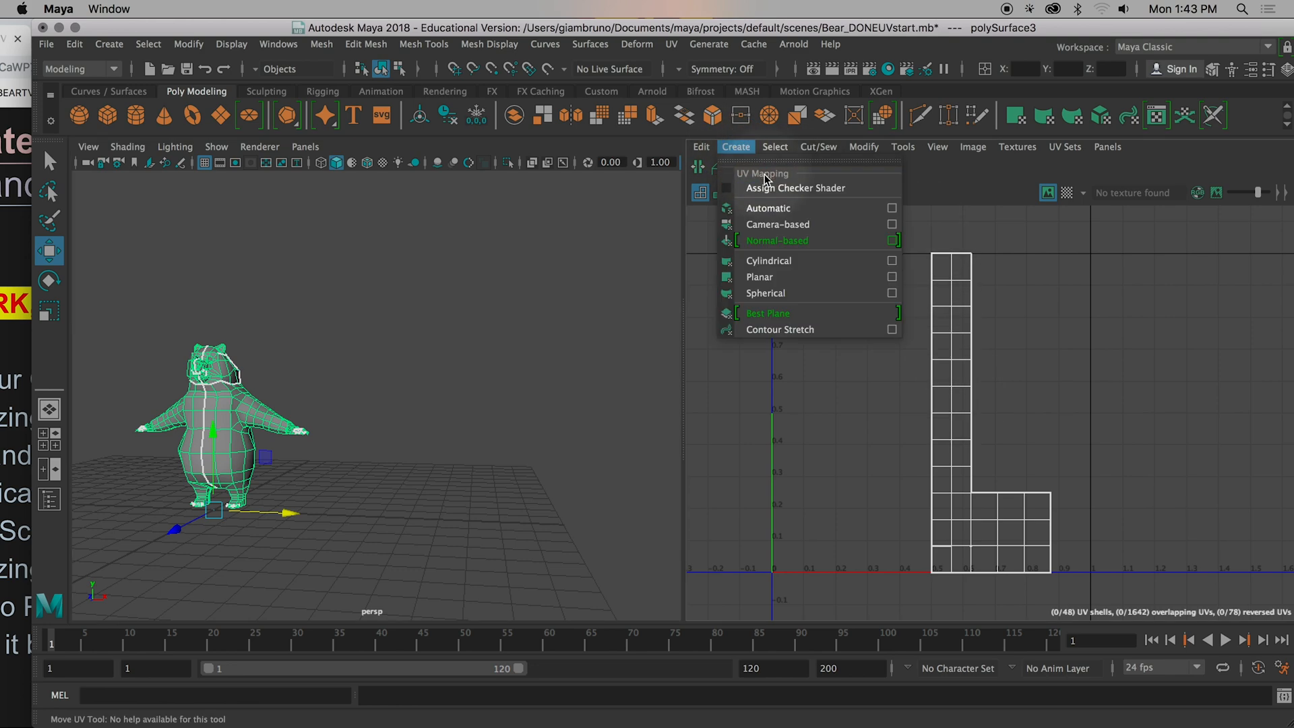
click(889, 211)
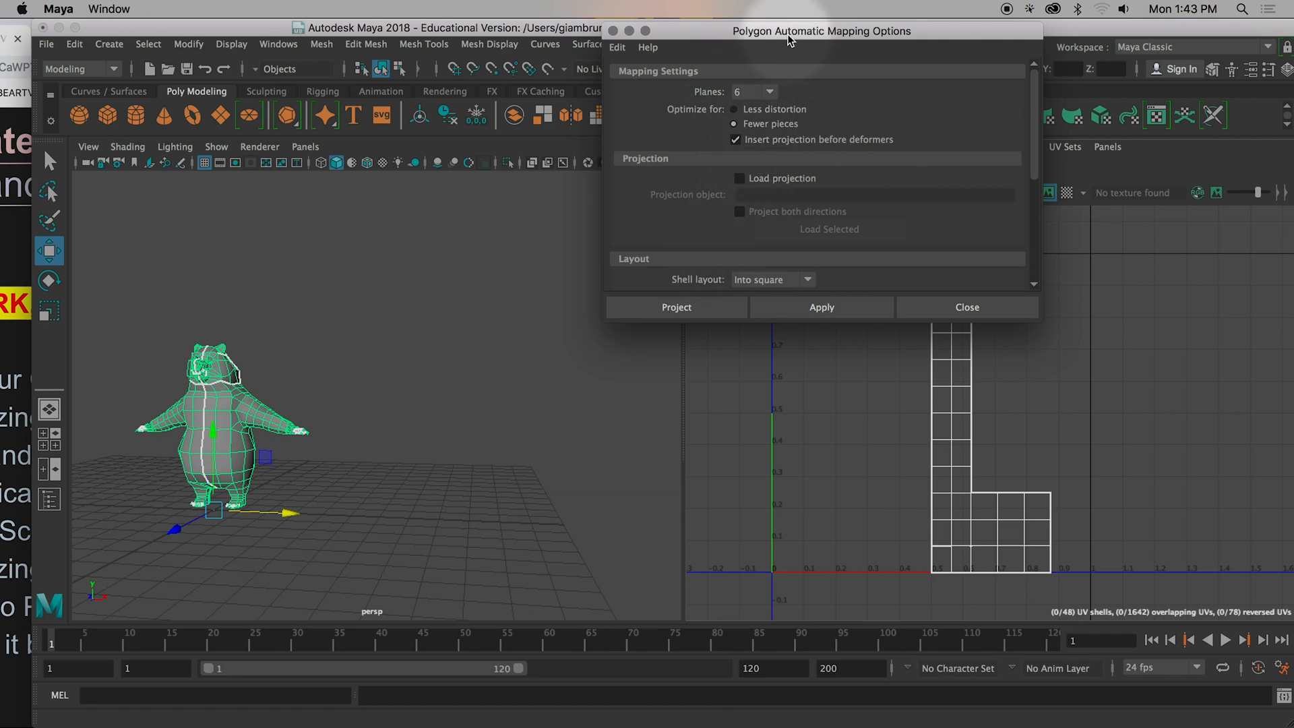
click(802, 304)
drag(869, 35, 451, 32)
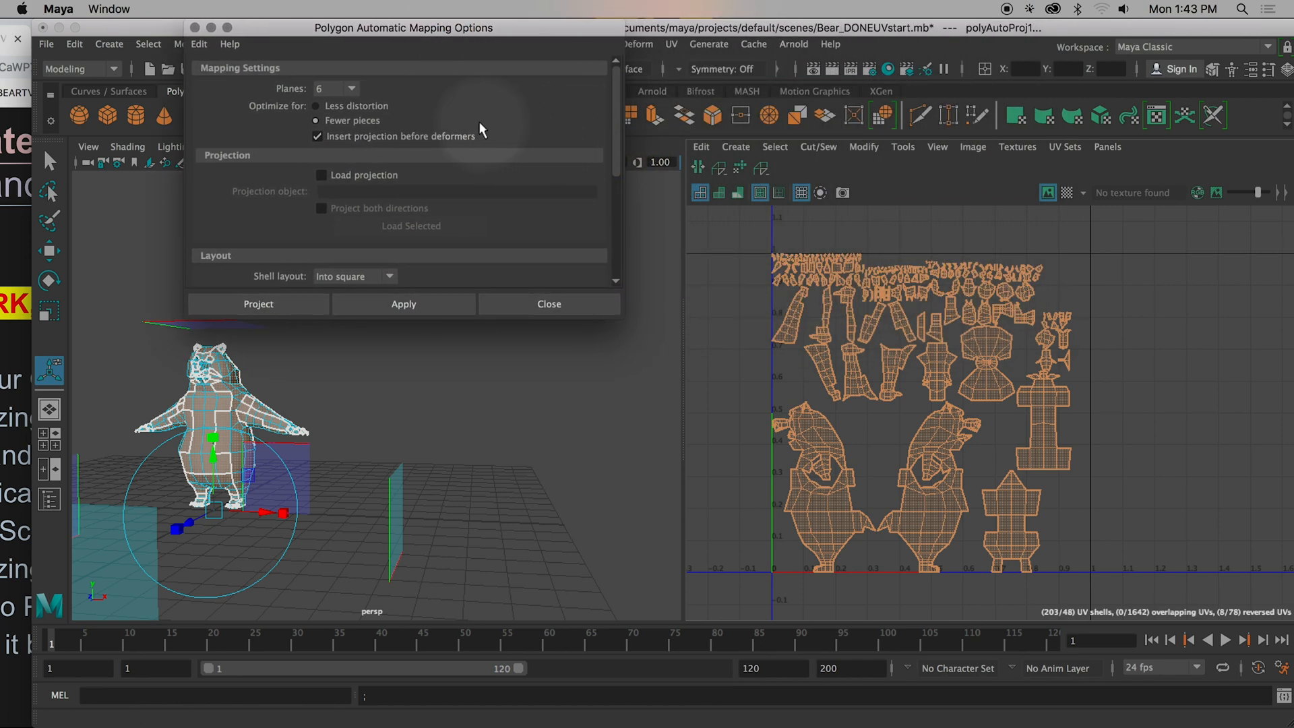
Step: Try the automatic mapping on the bear with 3 planes
click(352, 89)
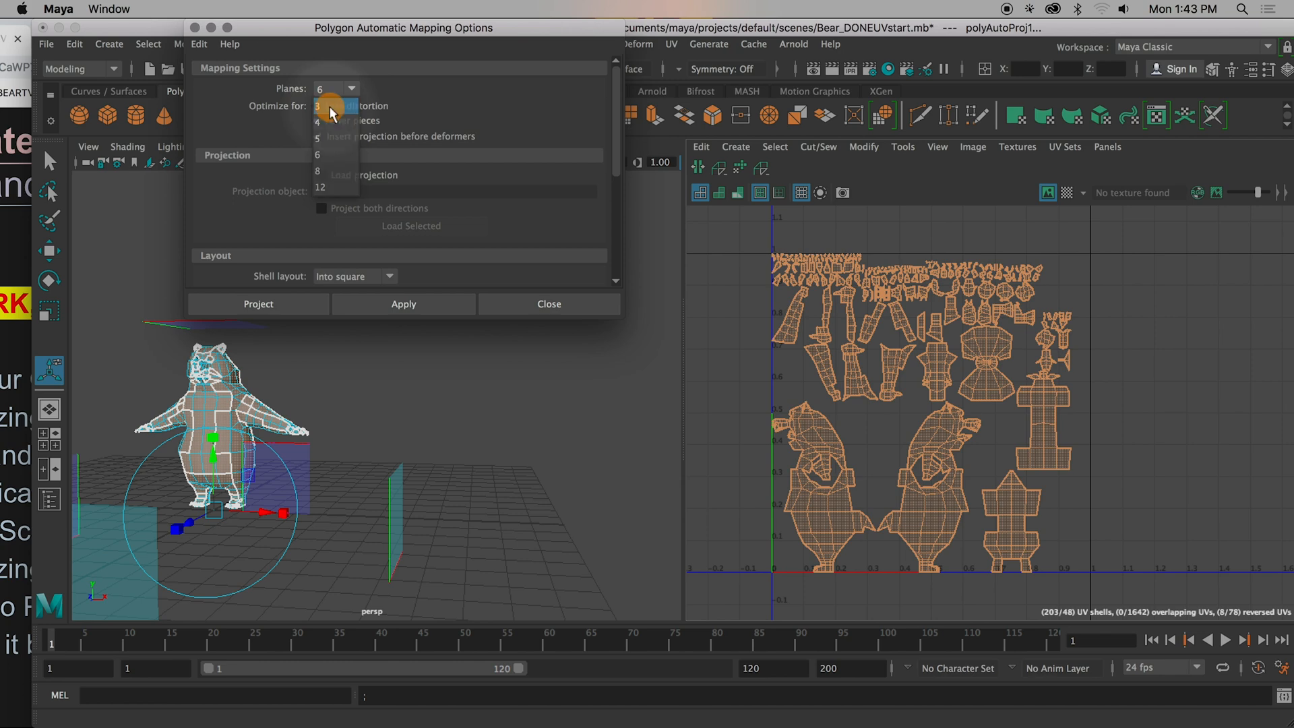
click(329, 107)
click(375, 303)
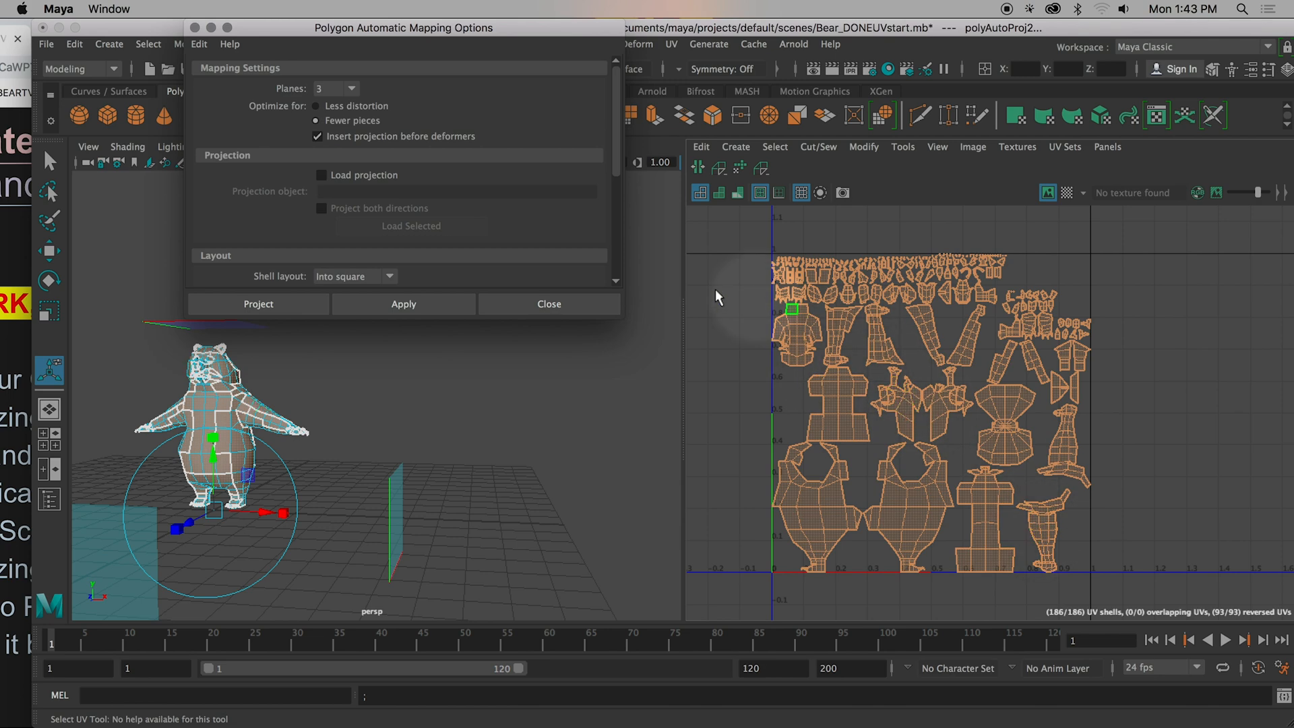
Step: Try the automatic mapping on the bear with 12 planes
click(346, 87)
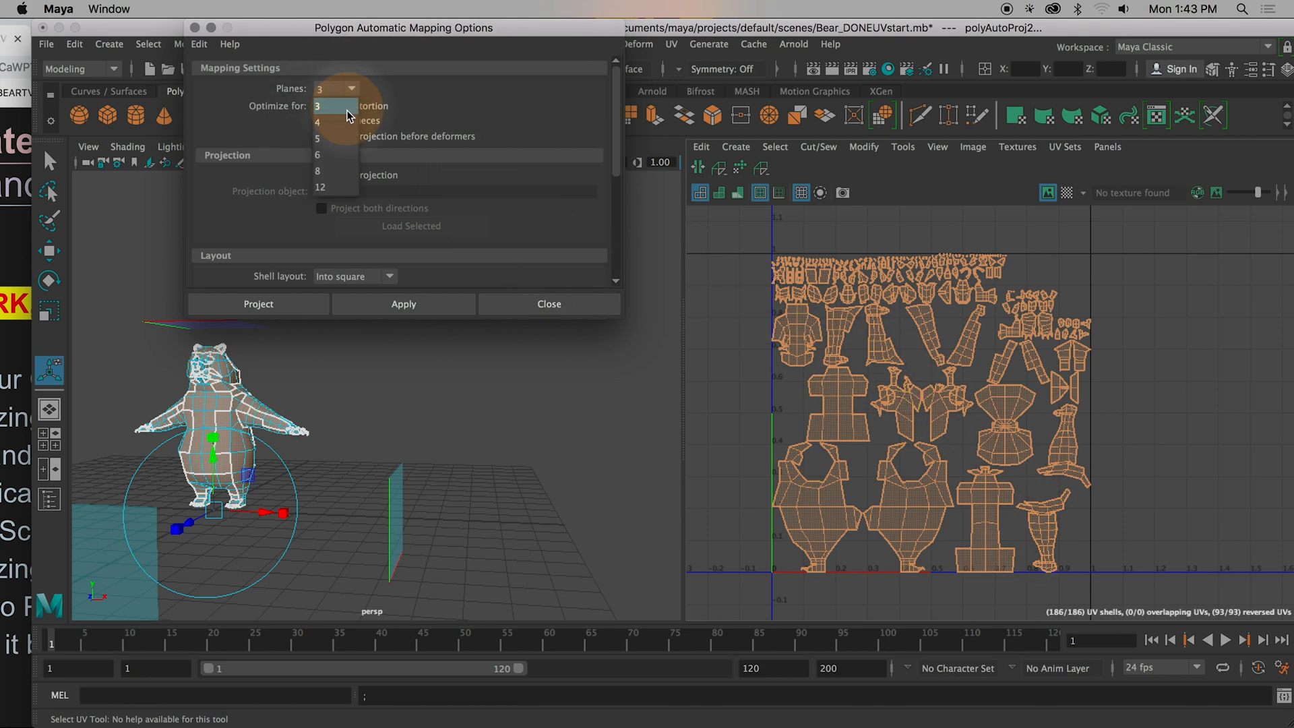
click(333, 188)
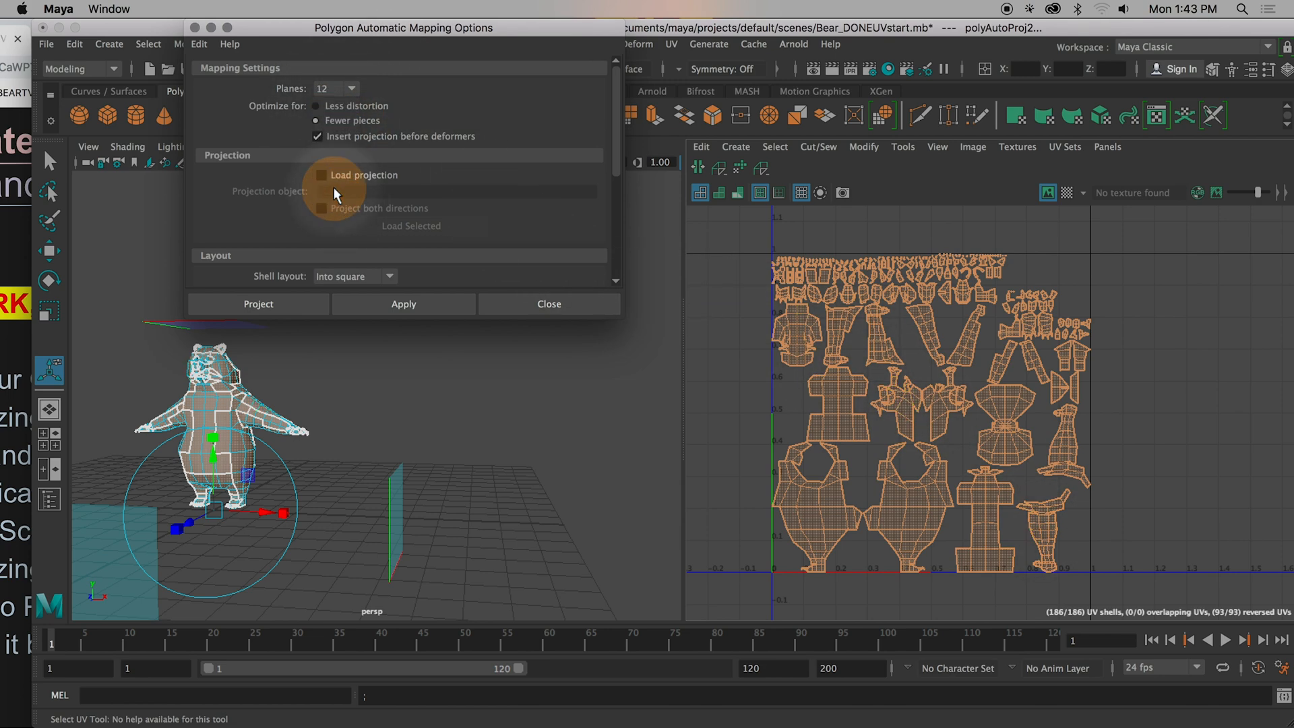
click(419, 306)
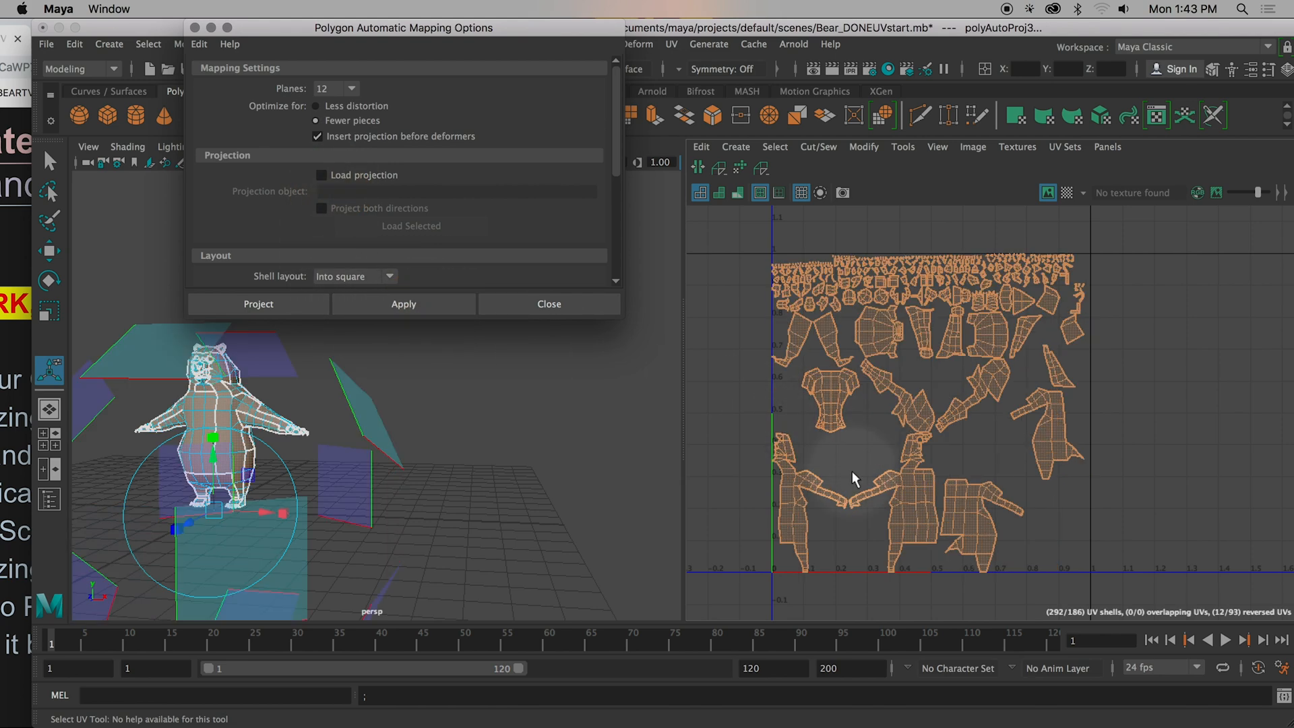
Step: Reapply the automatic mapping to the bear with 6 planes and close the mapping options
click(345, 85)
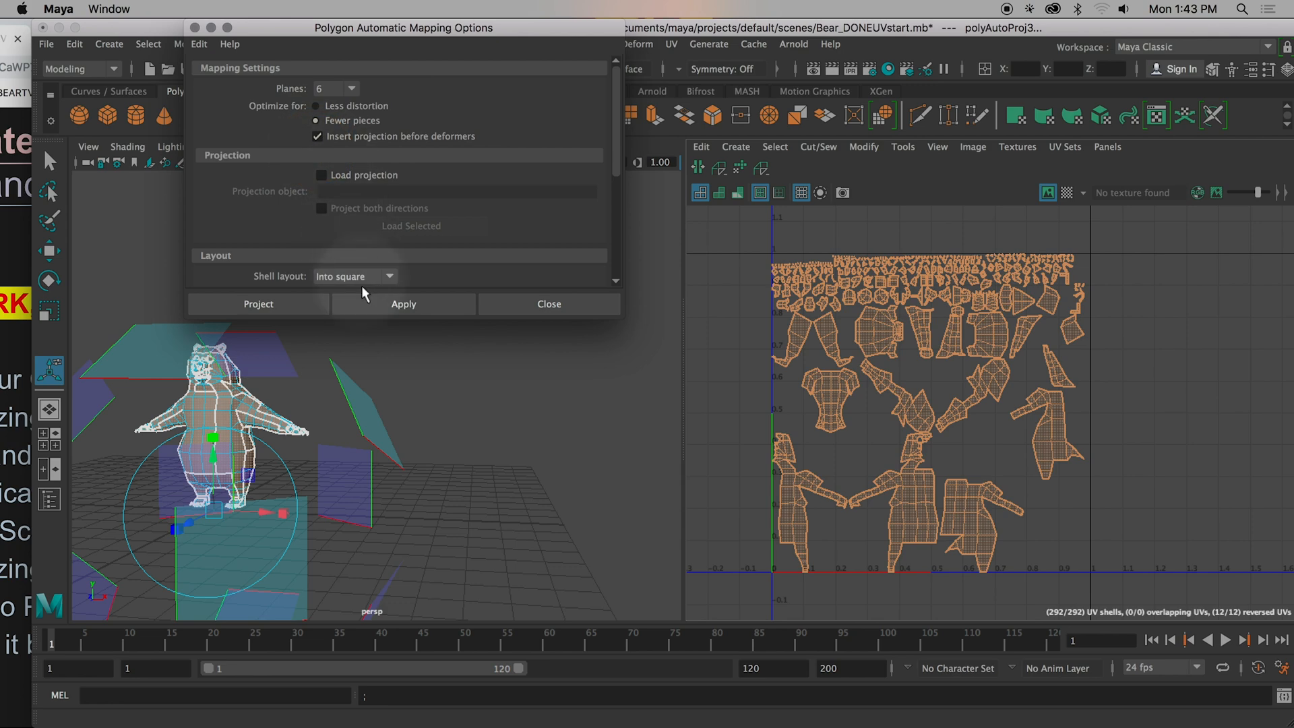
click(390, 306)
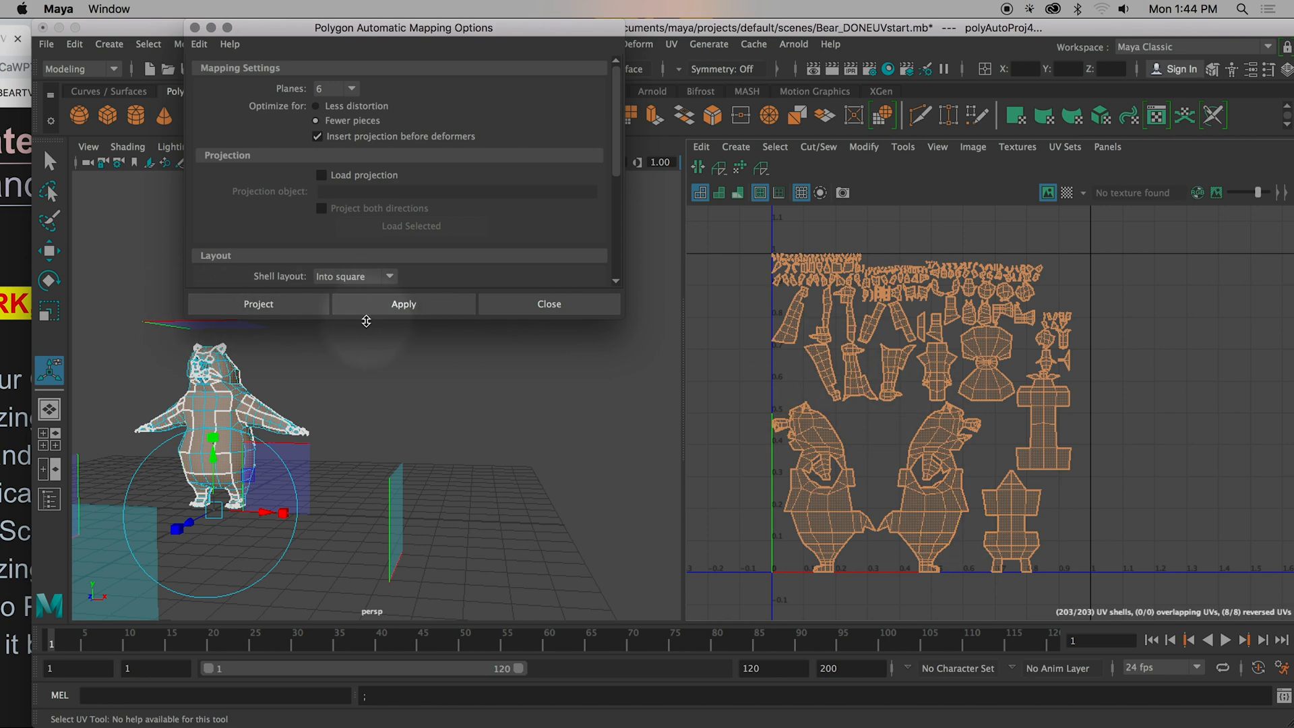
click(552, 304)
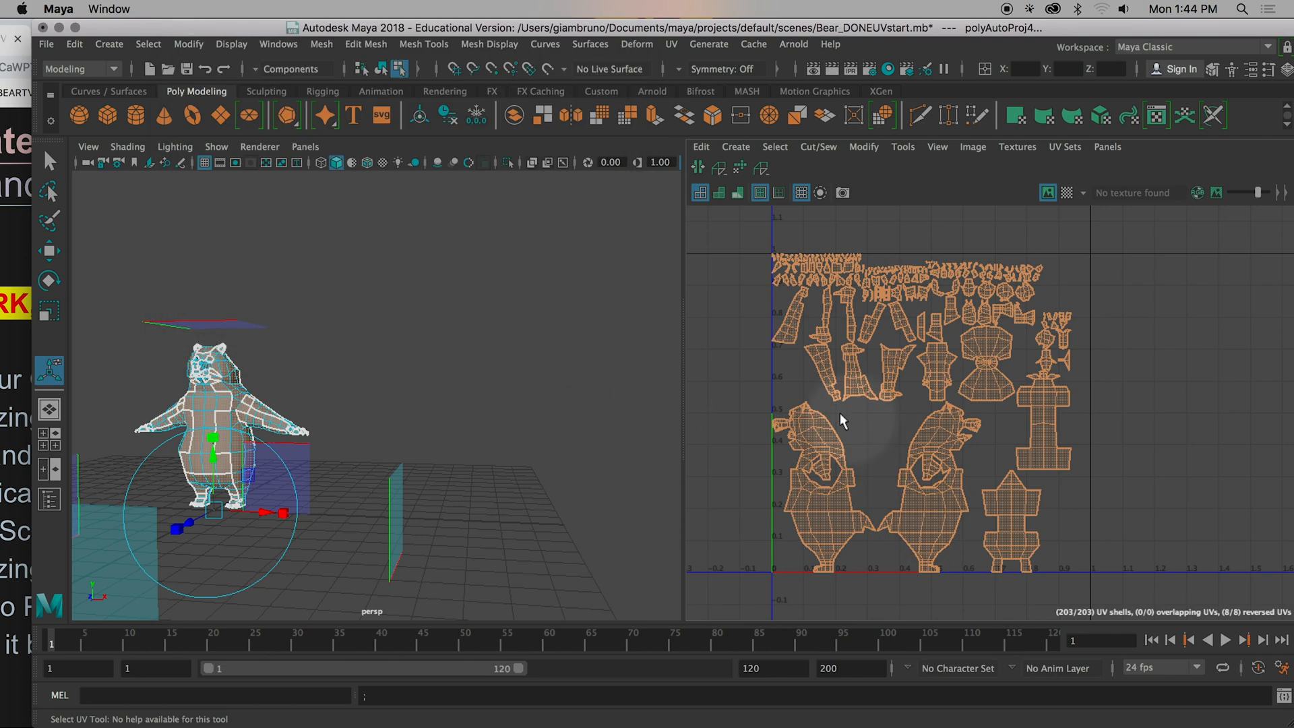
Step: Review the automatic mapping options for optimization, shell layout and shell spacing, and close them without projecting again
click(734, 147)
click(892, 208)
click(317, 121)
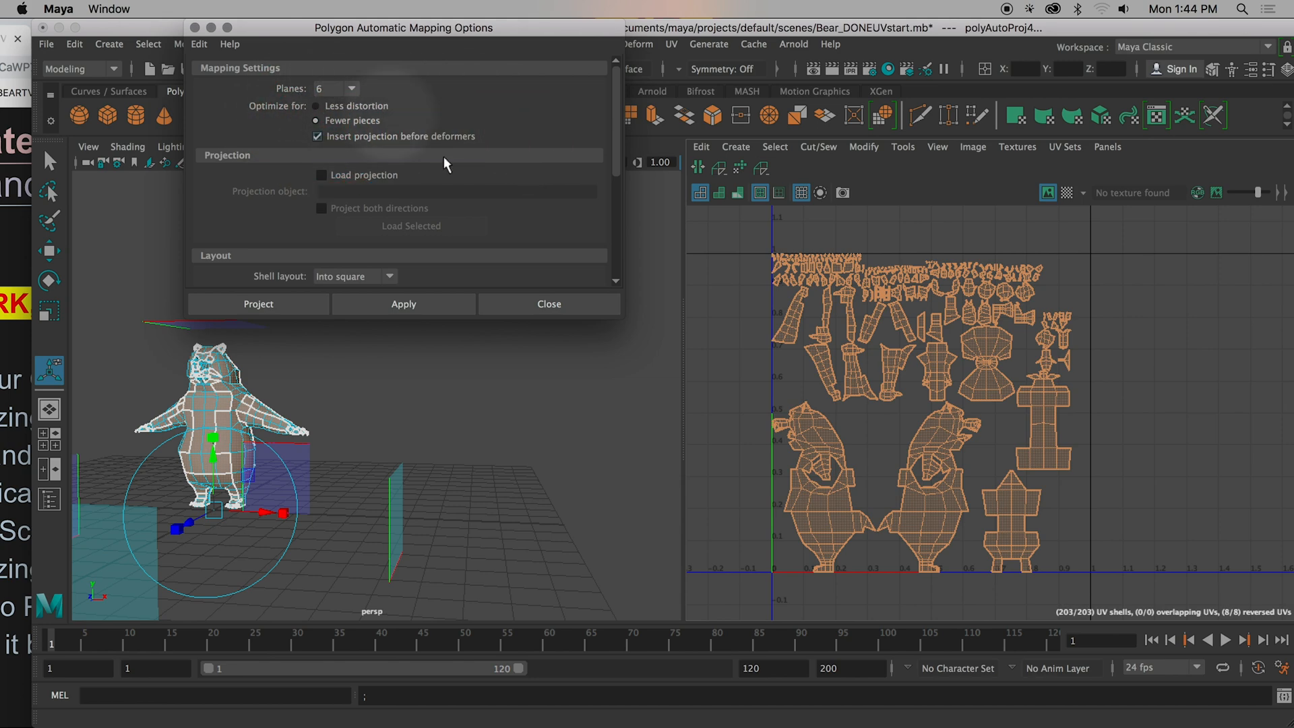
scroll(553, 198, down, 5)
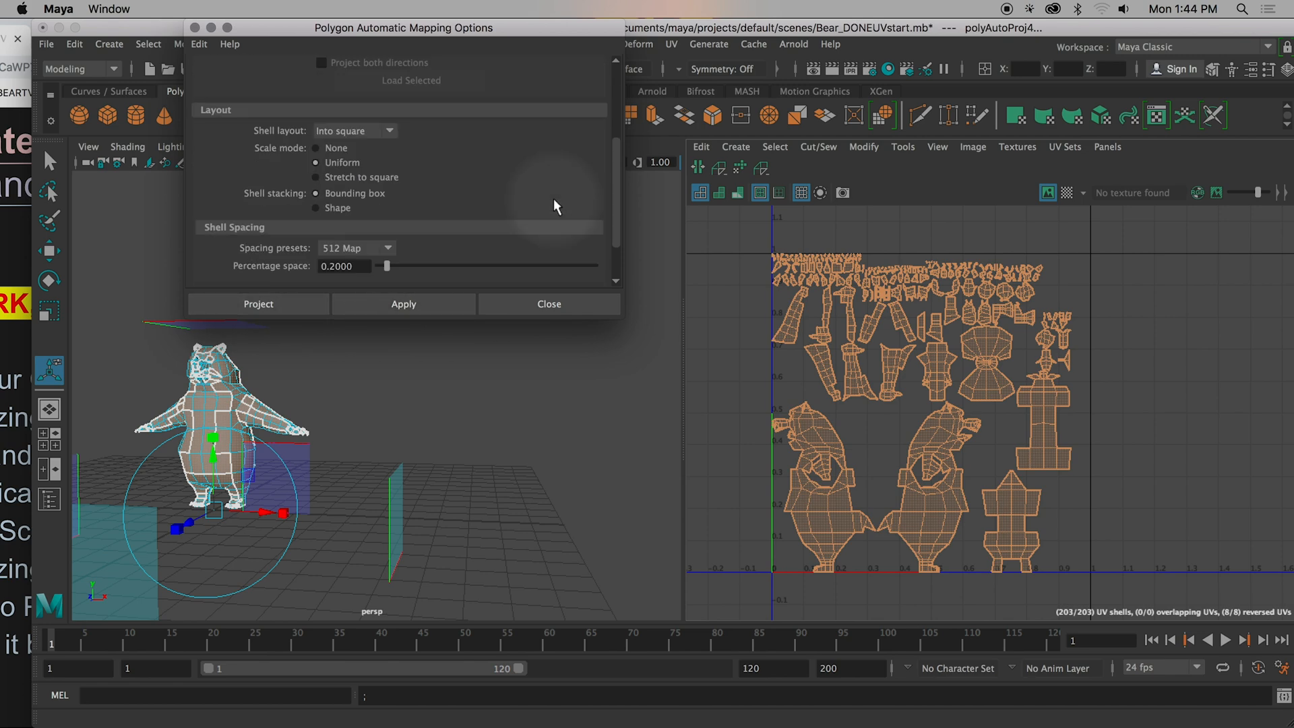
click(530, 309)
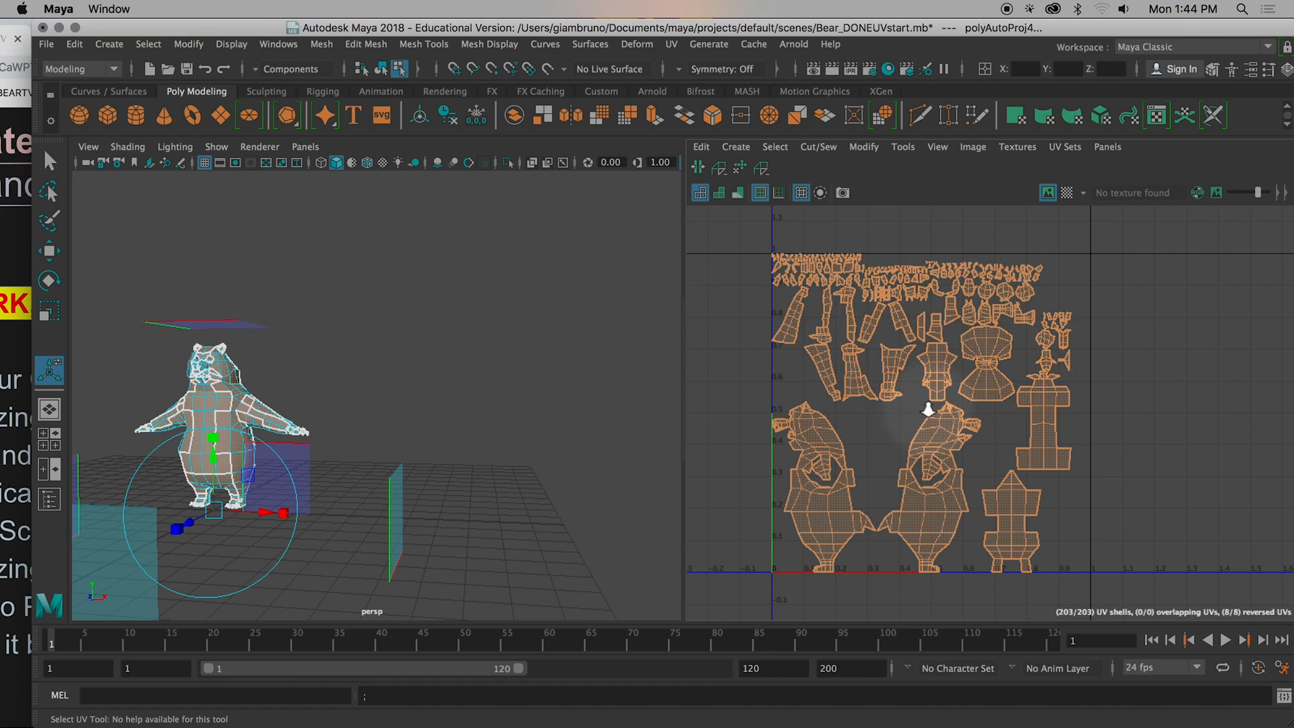
Step: Examine the bear's body shells and the whole automatic UV layout in the UV Editor
scroll(933, 411, down, 3)
click(932, 491)
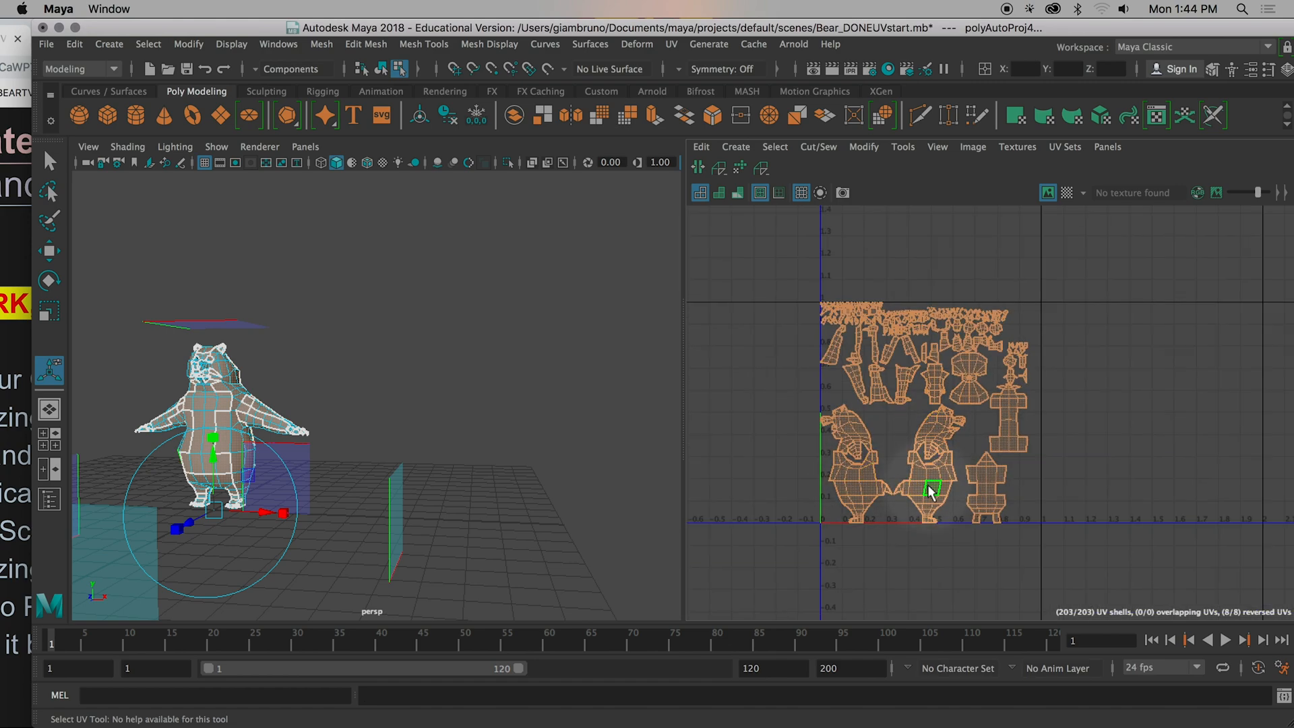
scroll(932, 488, up, 5)
alt+middle_drag(939, 444, 1002, 491)
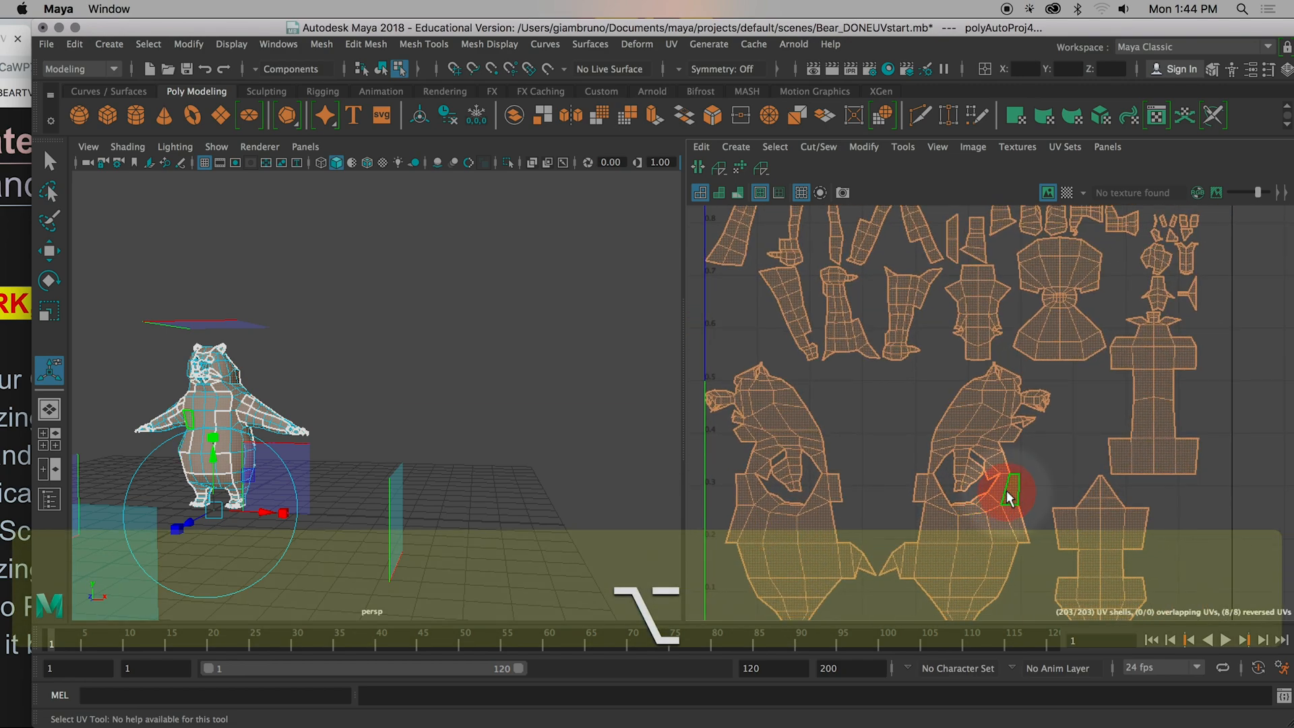
scroll(1008, 486, down, 4)
scroll(1005, 491, up, 2)
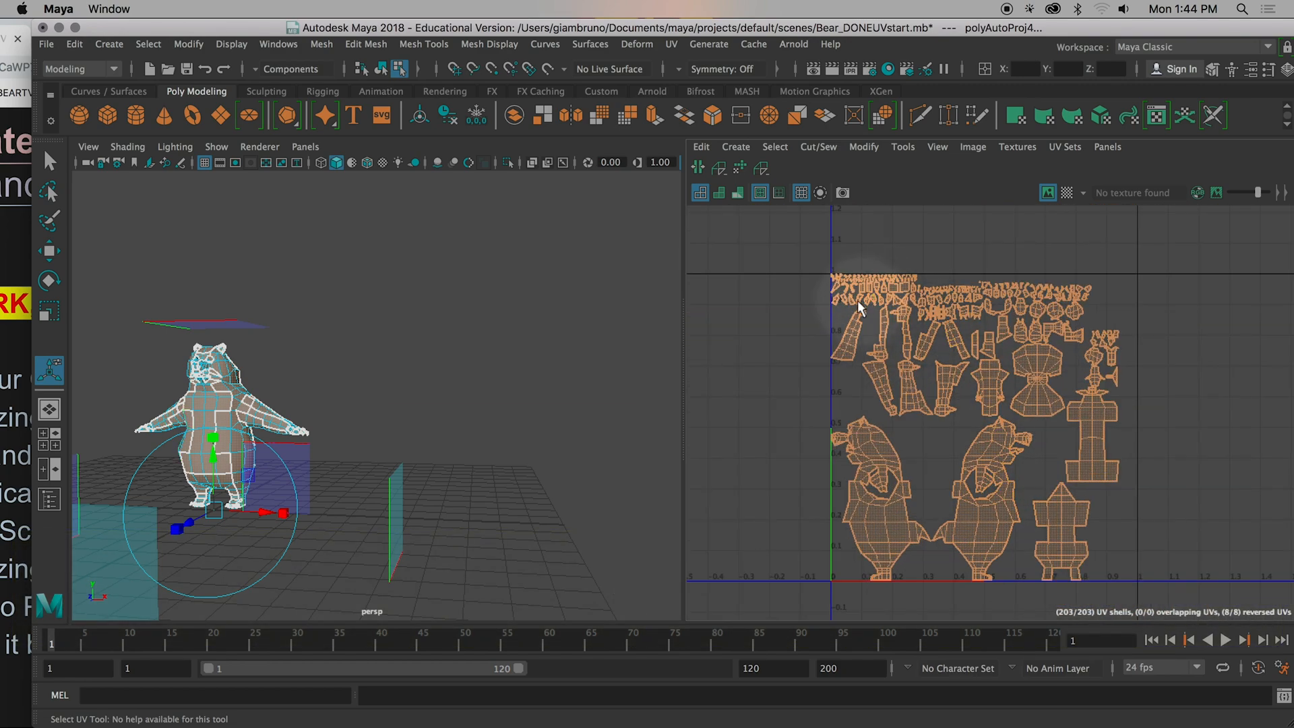
Step: Examine how the automatic UV layout sits within the 0 to 1 texture space and the surrounding grid
click(900, 534)
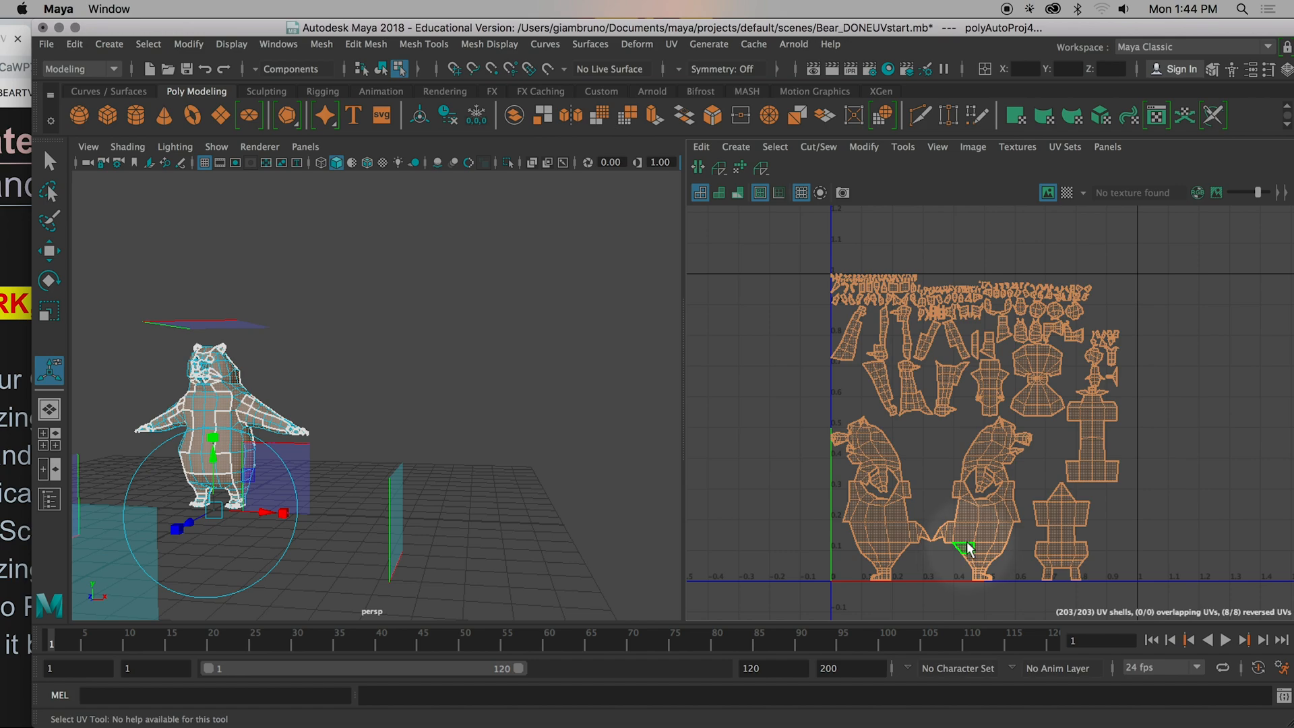
scroll(946, 531, down, 2)
scroll(866, 438, down, 3)
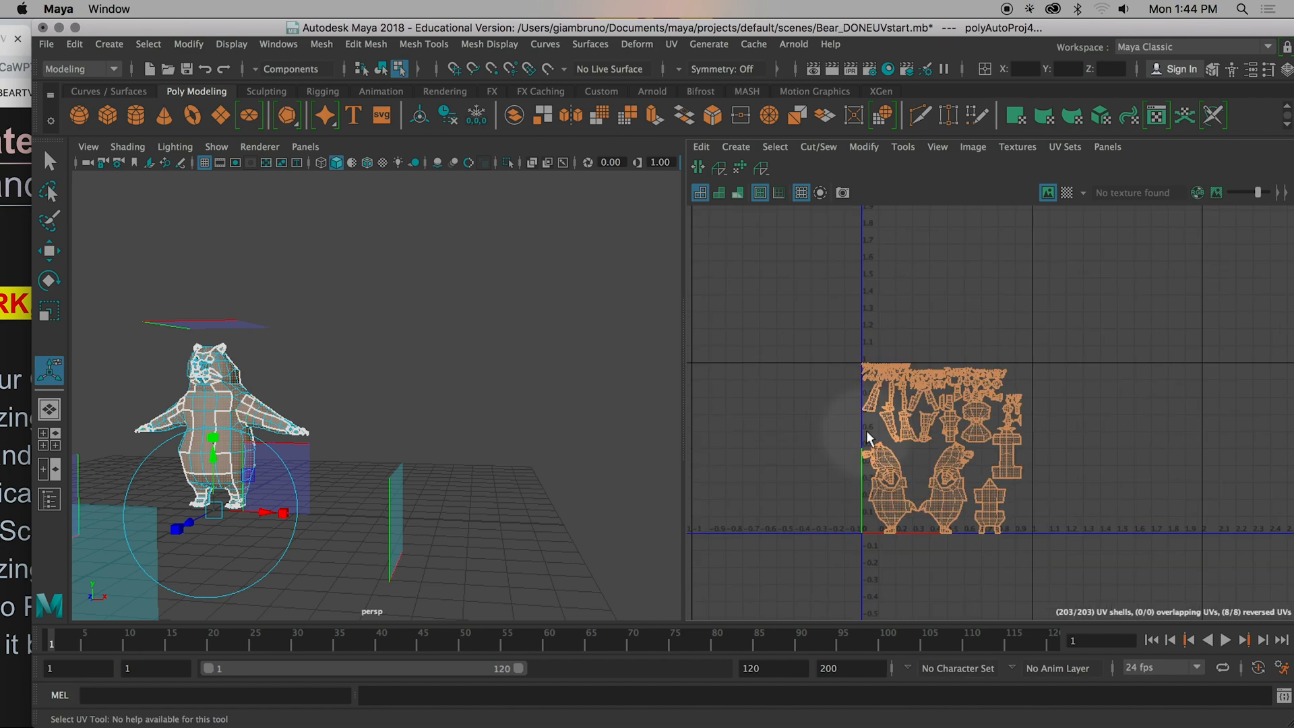
scroll(879, 462, up, 2)
scroll(888, 471, down, 2)
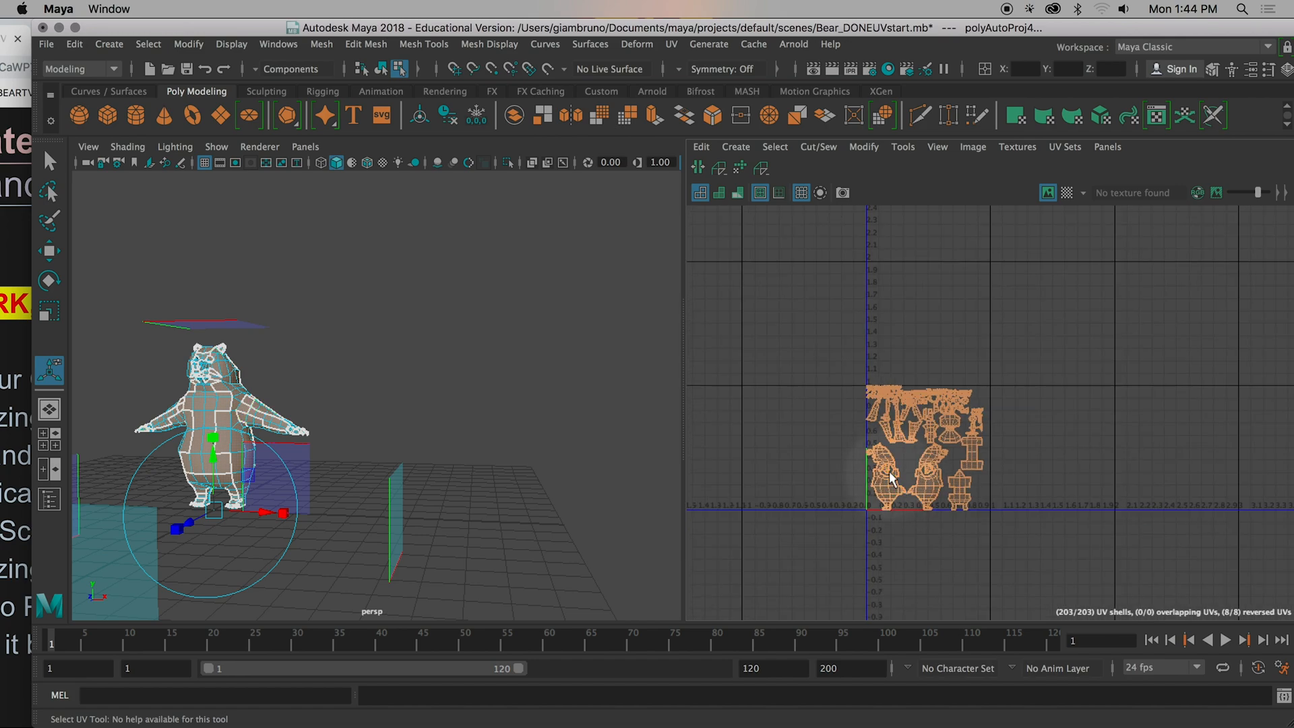
alt+middle_drag(837, 470, 1013, 608)
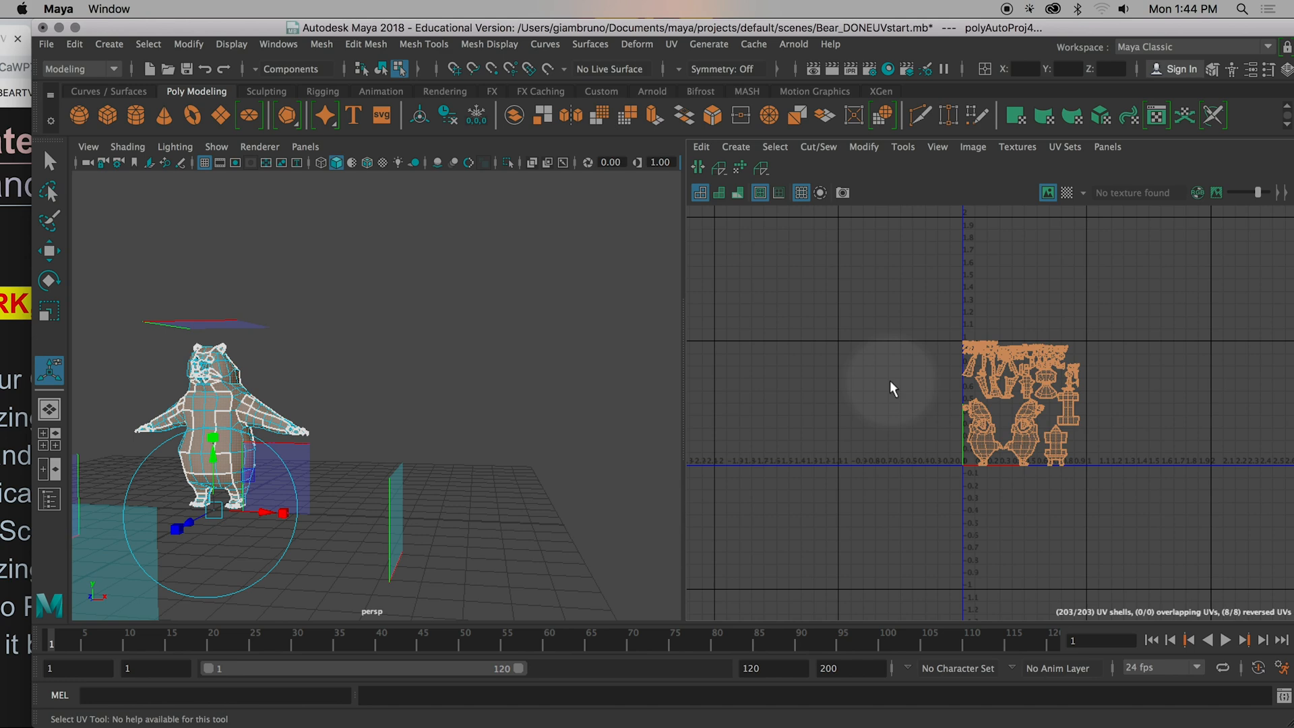
drag(889, 380, 915, 438)
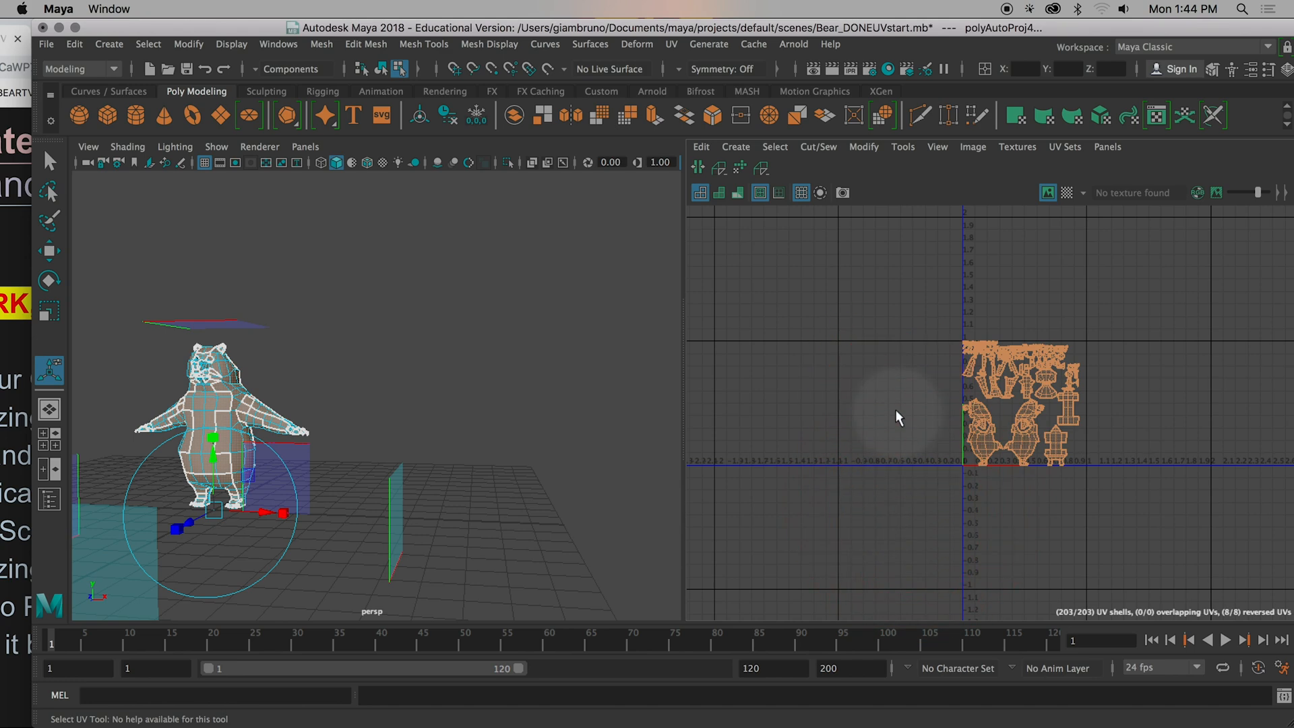
drag(891, 393, 1017, 527)
click(963, 531)
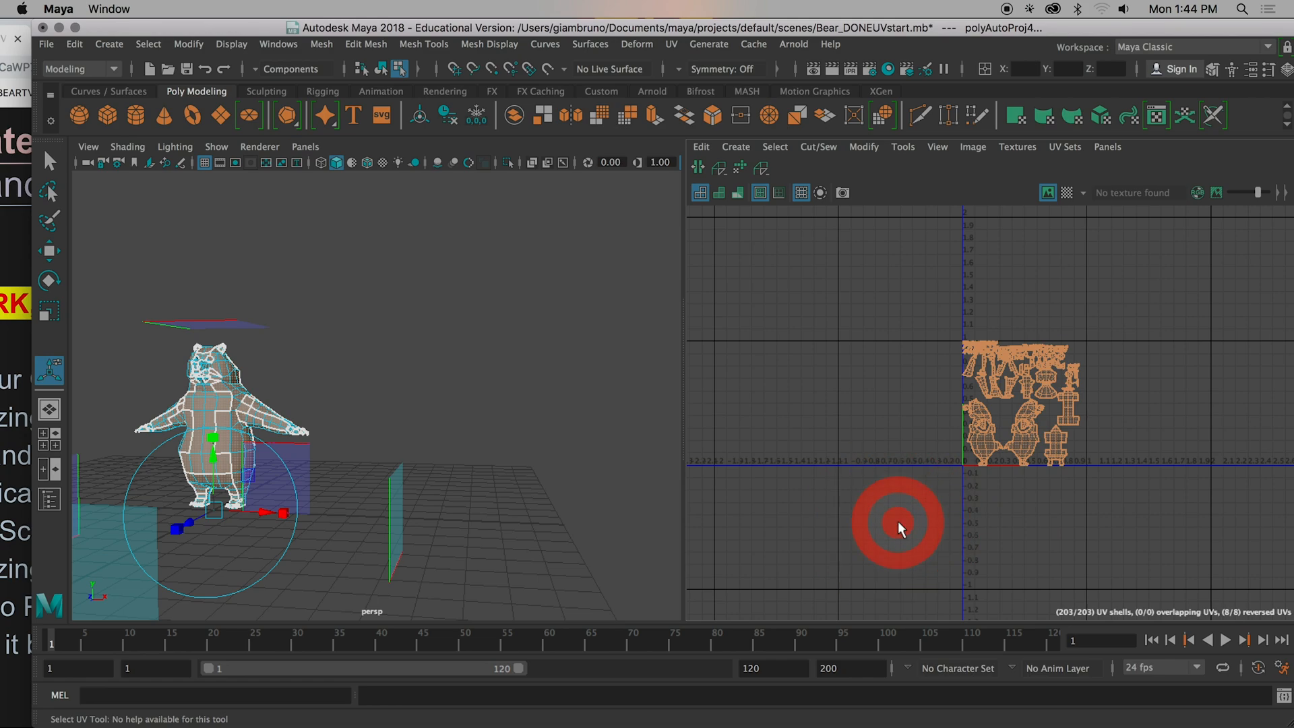
click(898, 520)
click(1002, 291)
scroll(968, 374, up, 10)
alt+middle_drag(1048, 385, 1016, 144)
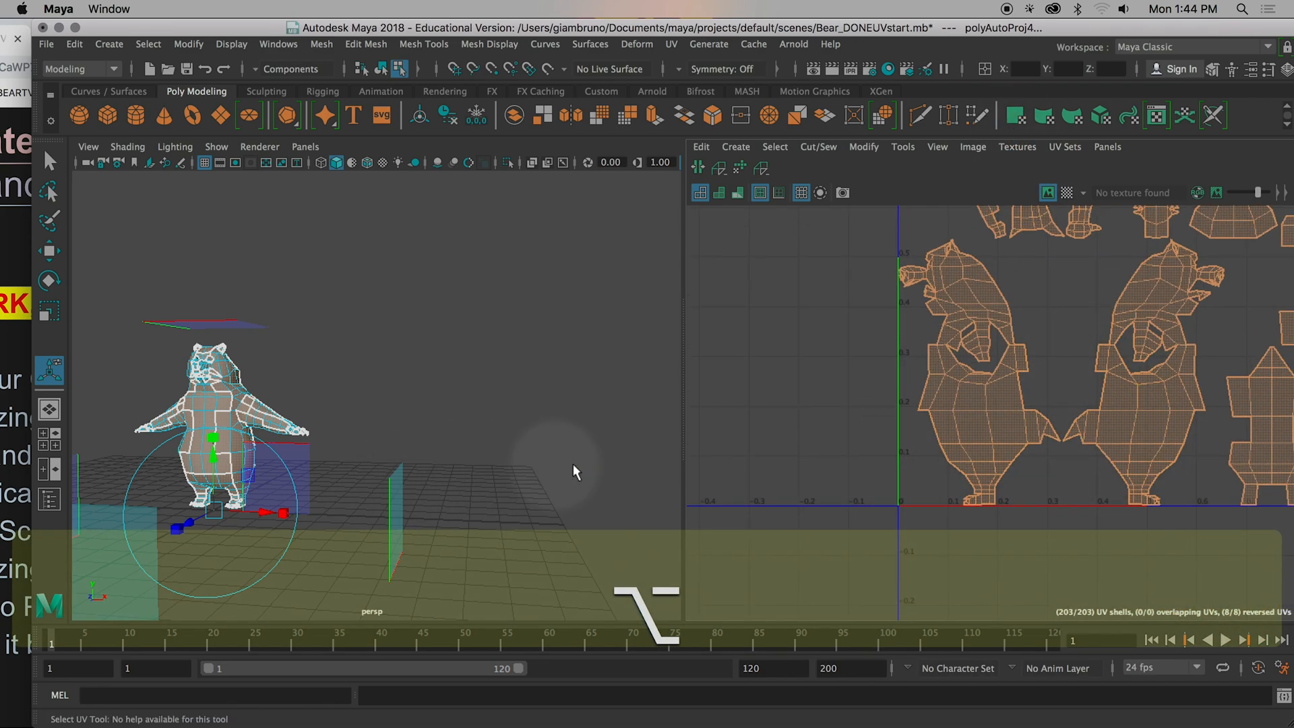
Step: Clear the selection of the bear's UVs and inspect the shell borders on its torso and arm
scroll(534, 463, down, 10)
alt+middle_drag(1189, 425, 1062, 596)
scroll(480, 442, up, 10)
alt+middle_drag(477, 438, 680, 386)
scroll(677, 398, down, 10)
alt+drag(606, 393, 605, 443)
alt+middle_drag(605, 443, 572, 280)
click(549, 324)
click(552, 539)
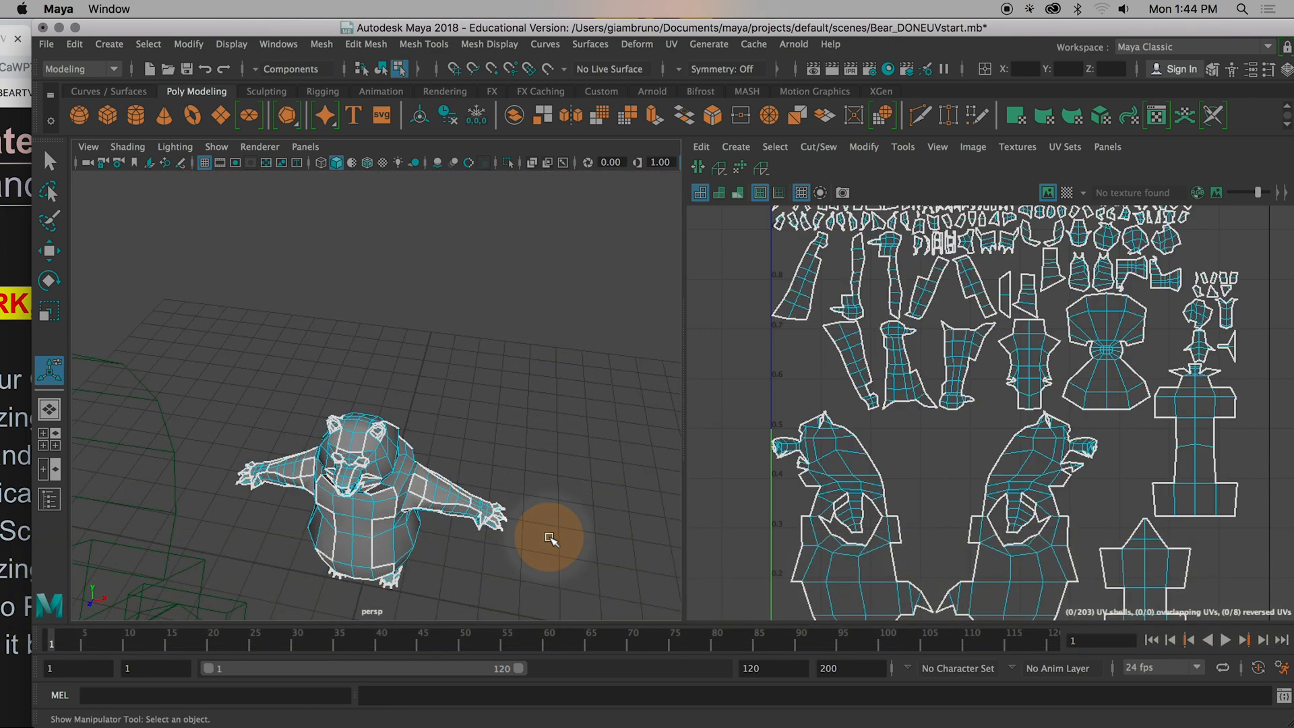
scroll(553, 532, up, 10)
alt+middle_drag(552, 528, 500, 370)
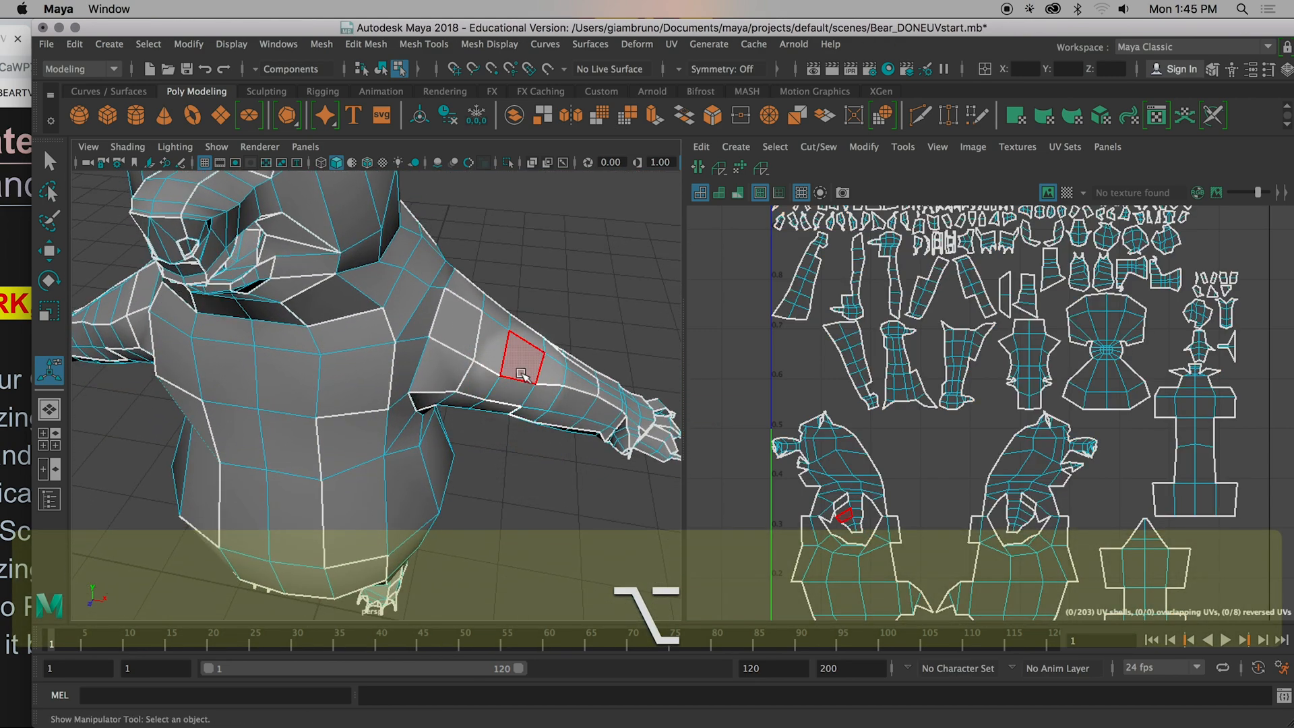
Step: Marquee-select the UV shells on the bear's left arm and side using the Select Tool with the marquee's camera-based selection off
right_click(521, 375)
right_drag(521, 375, 583, 272)
scroll(579, 394, down, 5)
alt+drag(579, 394, 572, 458)
drag(467, 345, 547, 448)
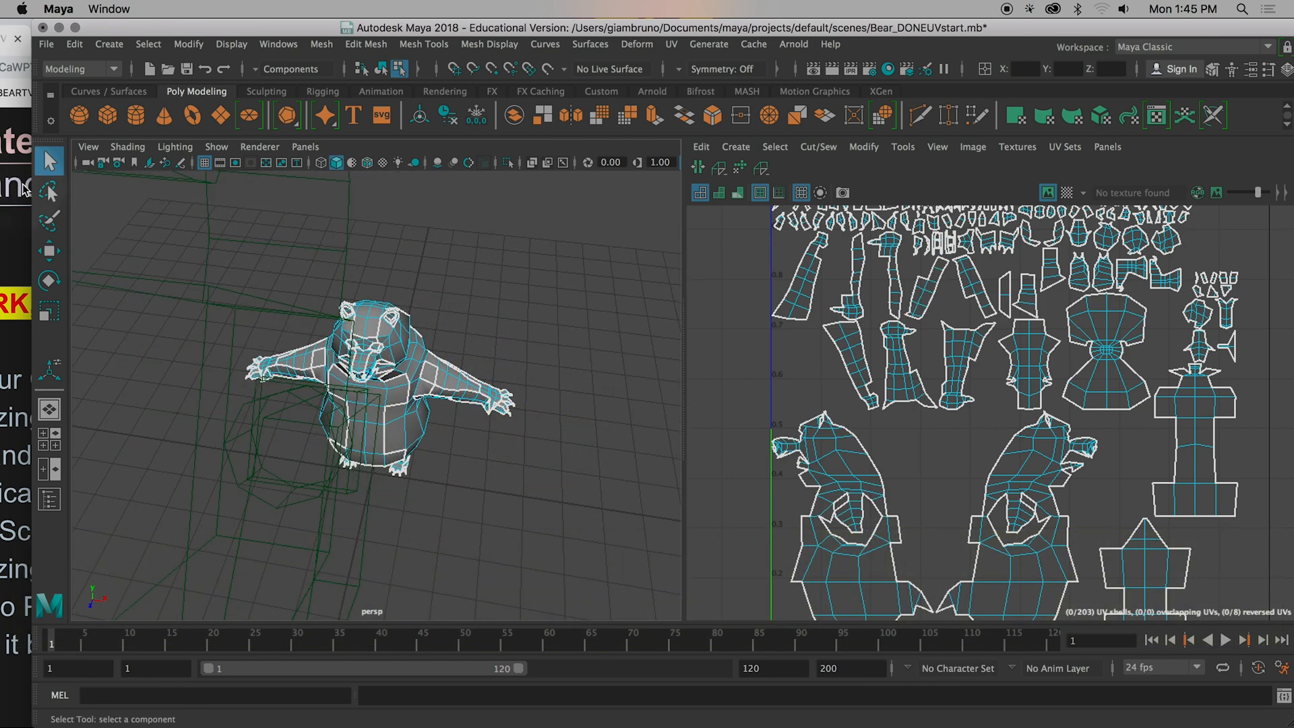
double_click(44, 162)
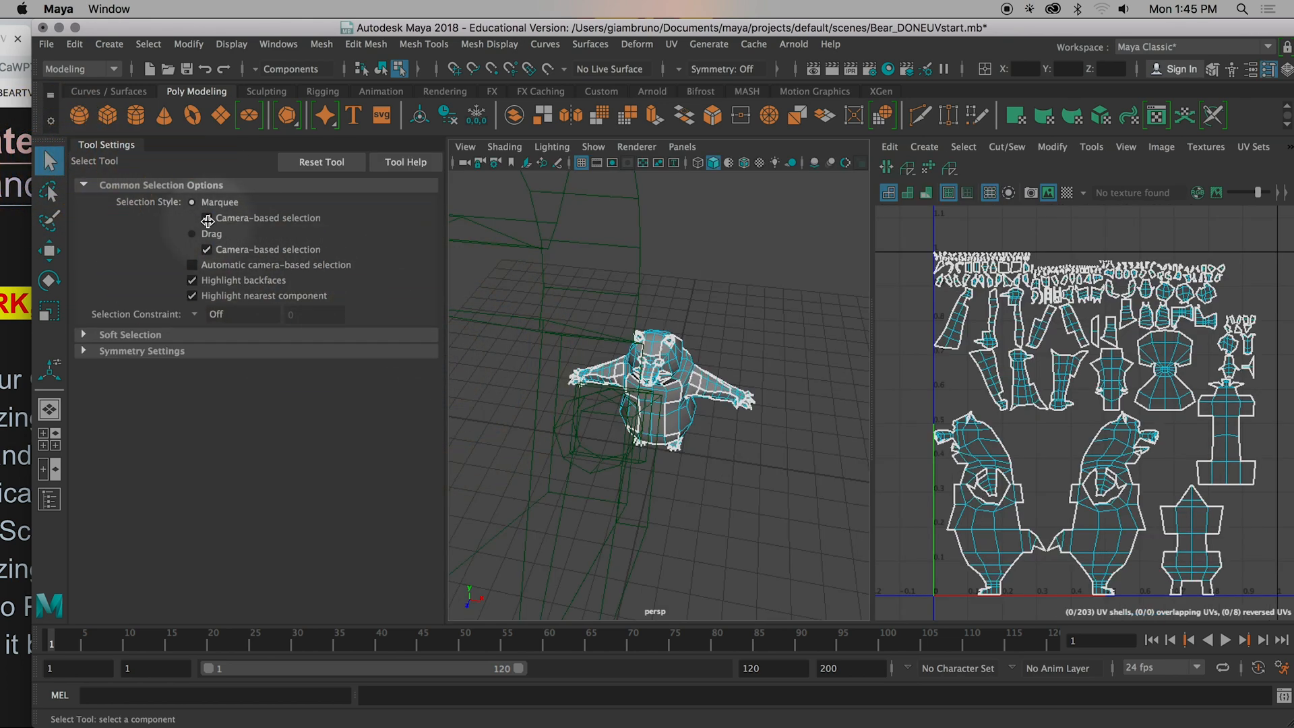
drag(702, 345, 757, 439)
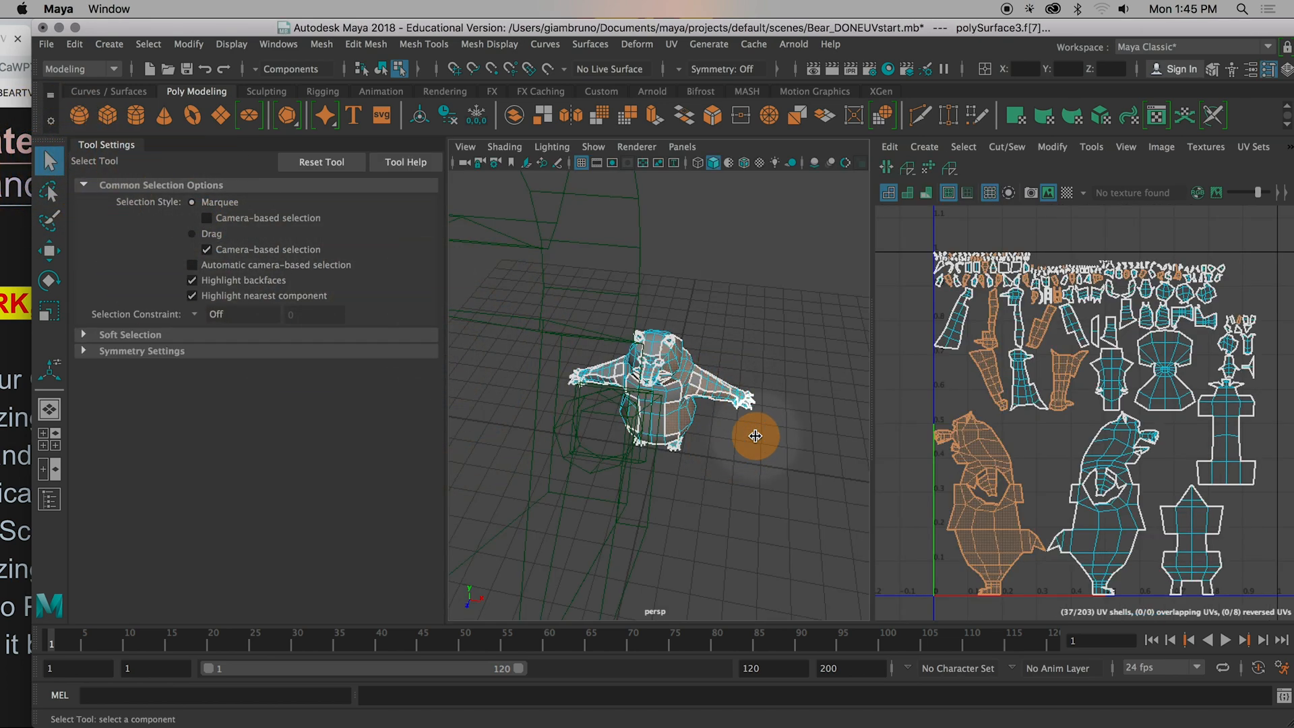
Step: Examine where the selected shells lie on the bear's body, legs and feet and compare them with the side shells in the UV layout
scroll(794, 468, up, 10)
scroll(797, 500, down, 10)
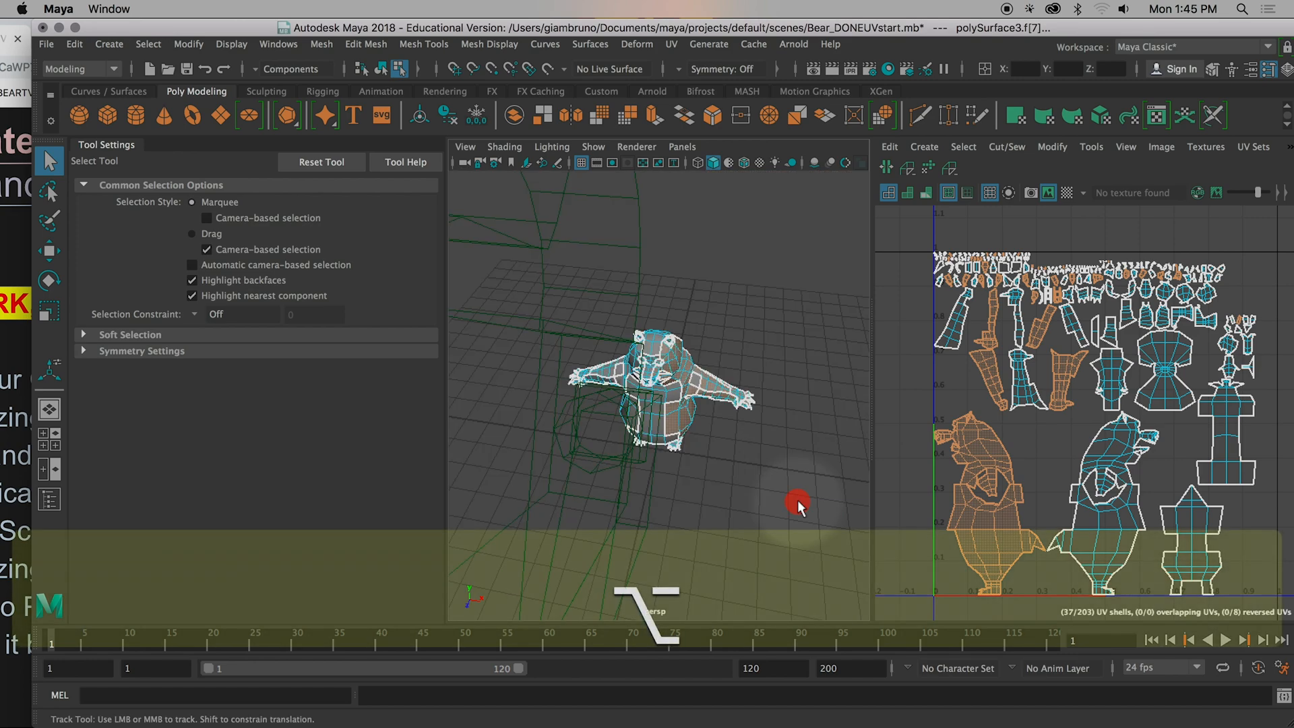
alt+drag(797, 505, 722, 380)
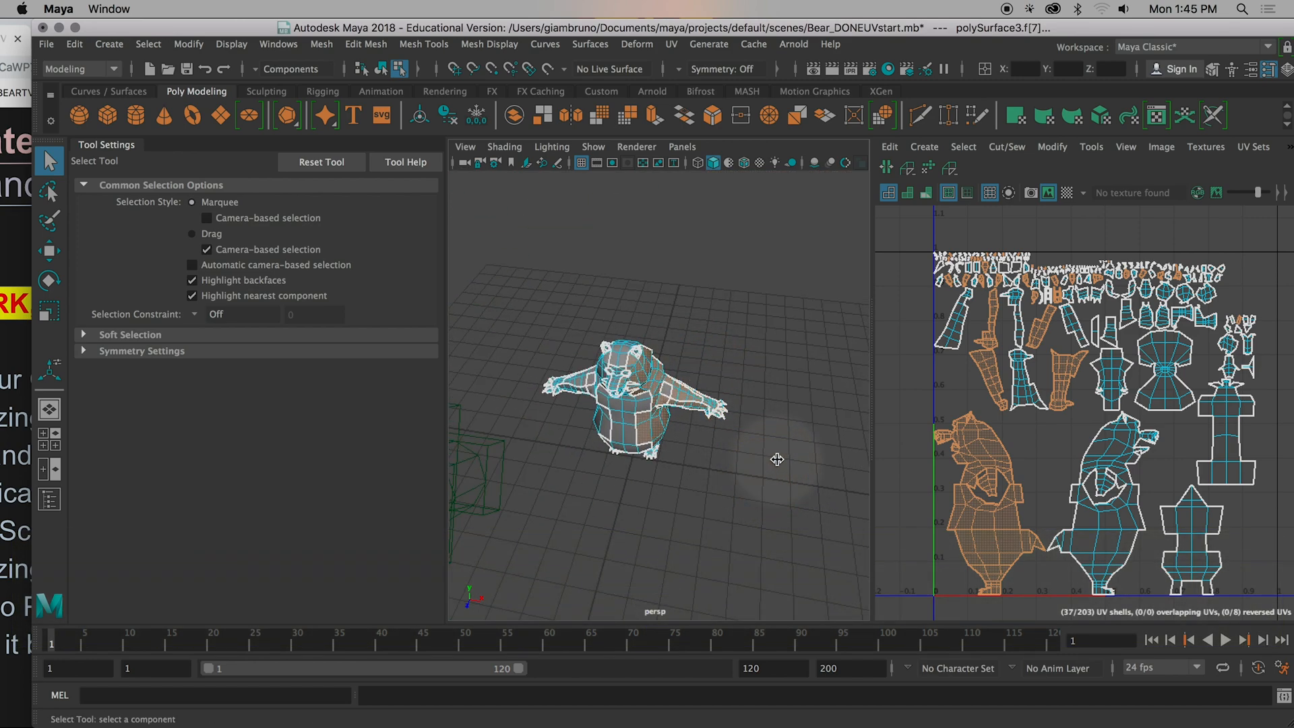
scroll(777, 459, up, 10)
scroll(775, 454, down, 10)
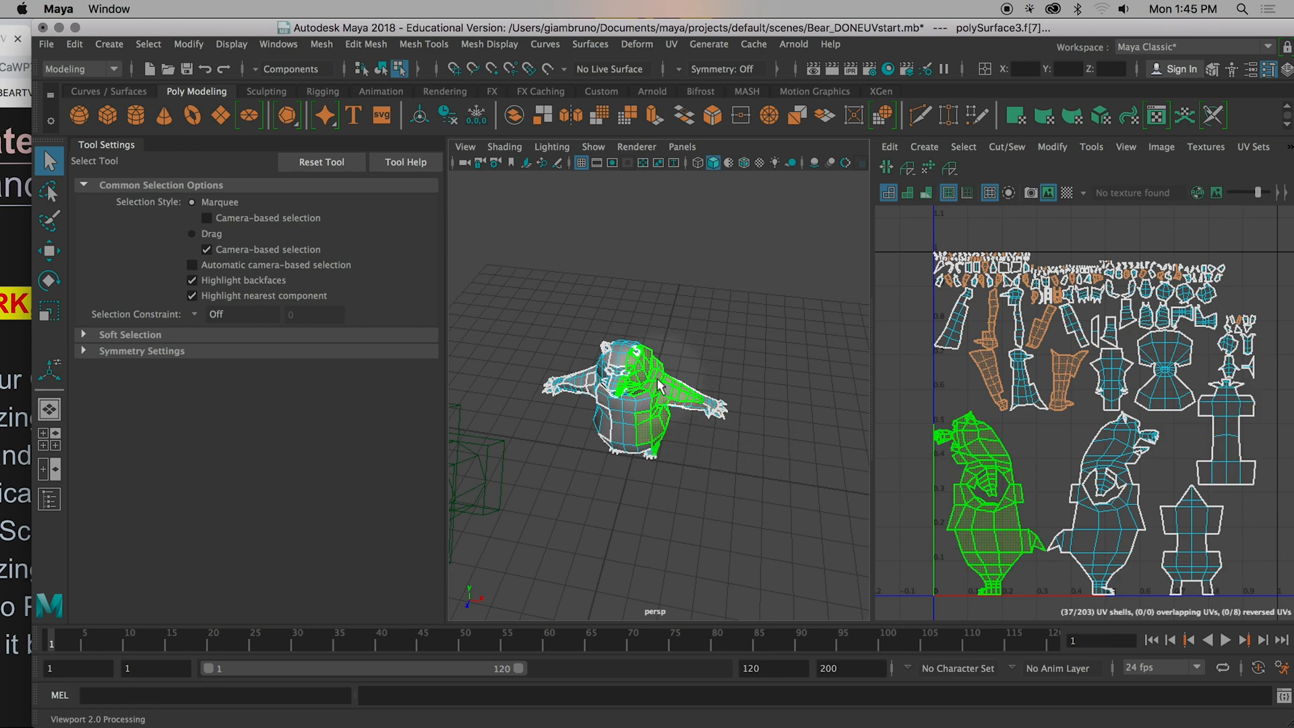
alt+drag(727, 471, 699, 433)
alt+scroll(699, 433, up, 5)
alt+middle_drag(699, 433, 718, 538)
alt+scroll(719, 538, down, 8)
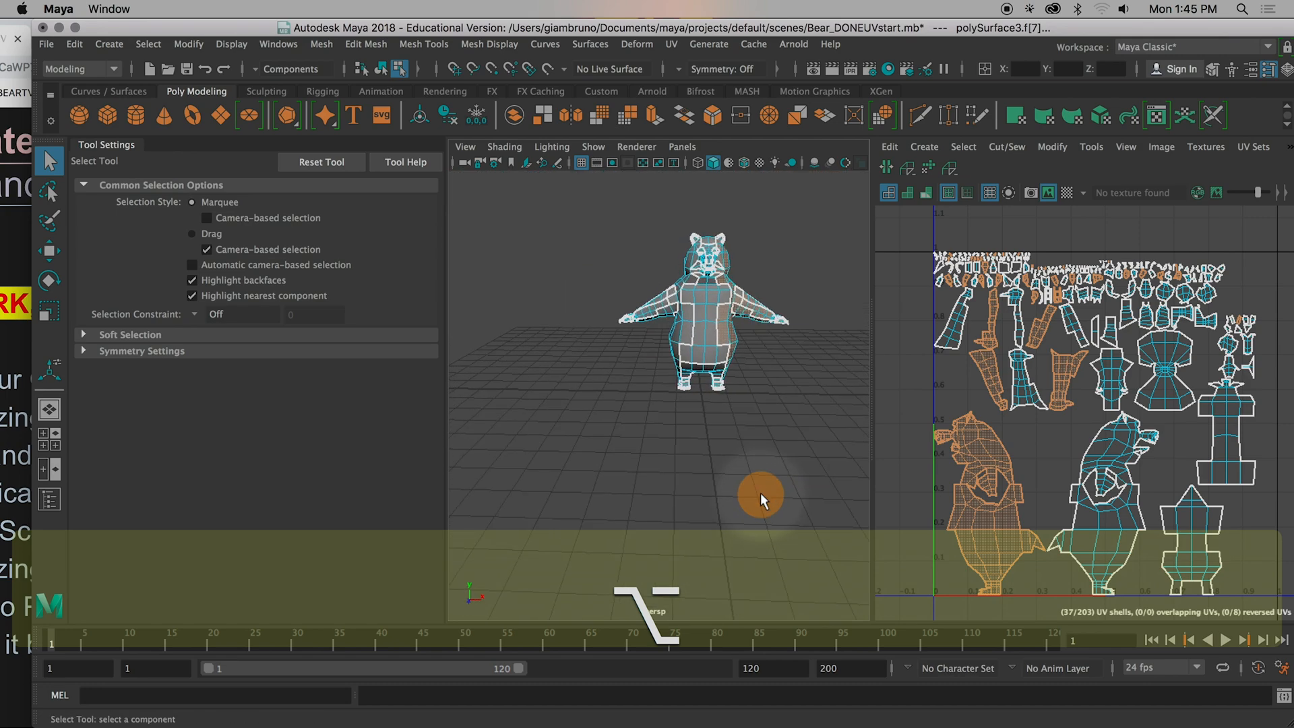
alt+right_drag(681, 462, 776, 453)
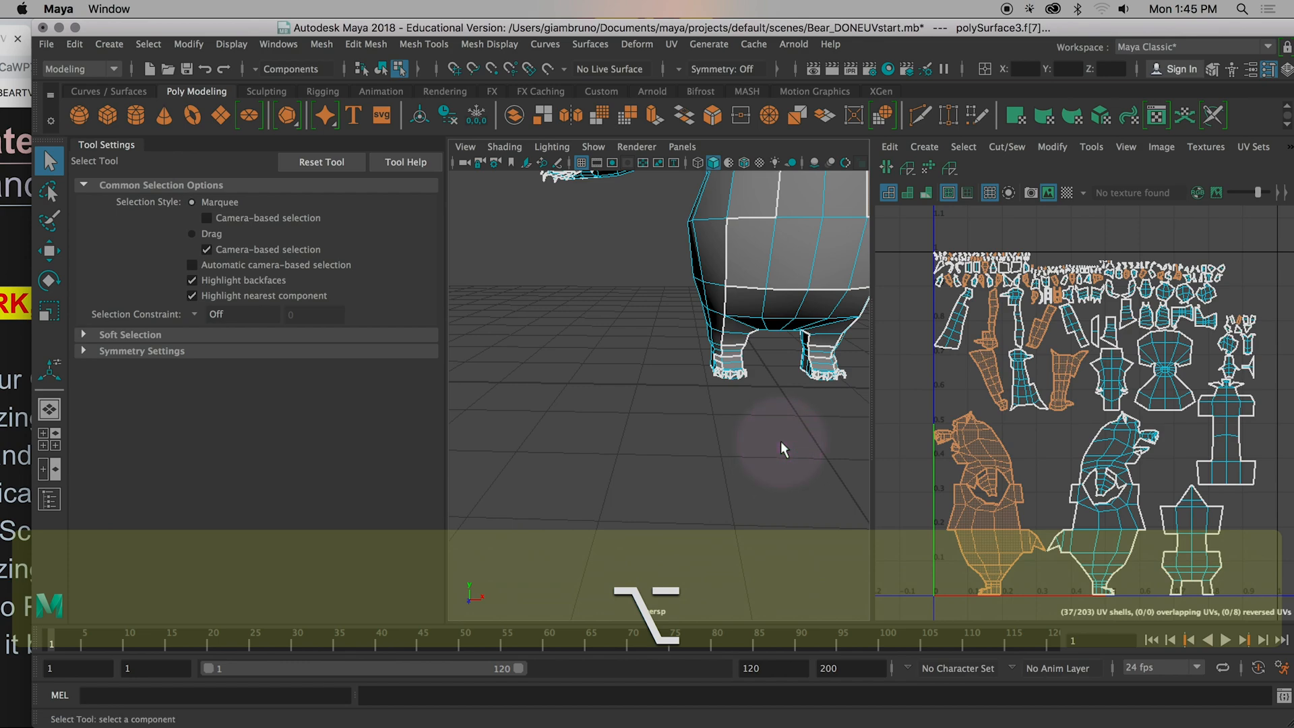
scroll(1013, 504, down, 5)
alt+drag(798, 454, 758, 466)
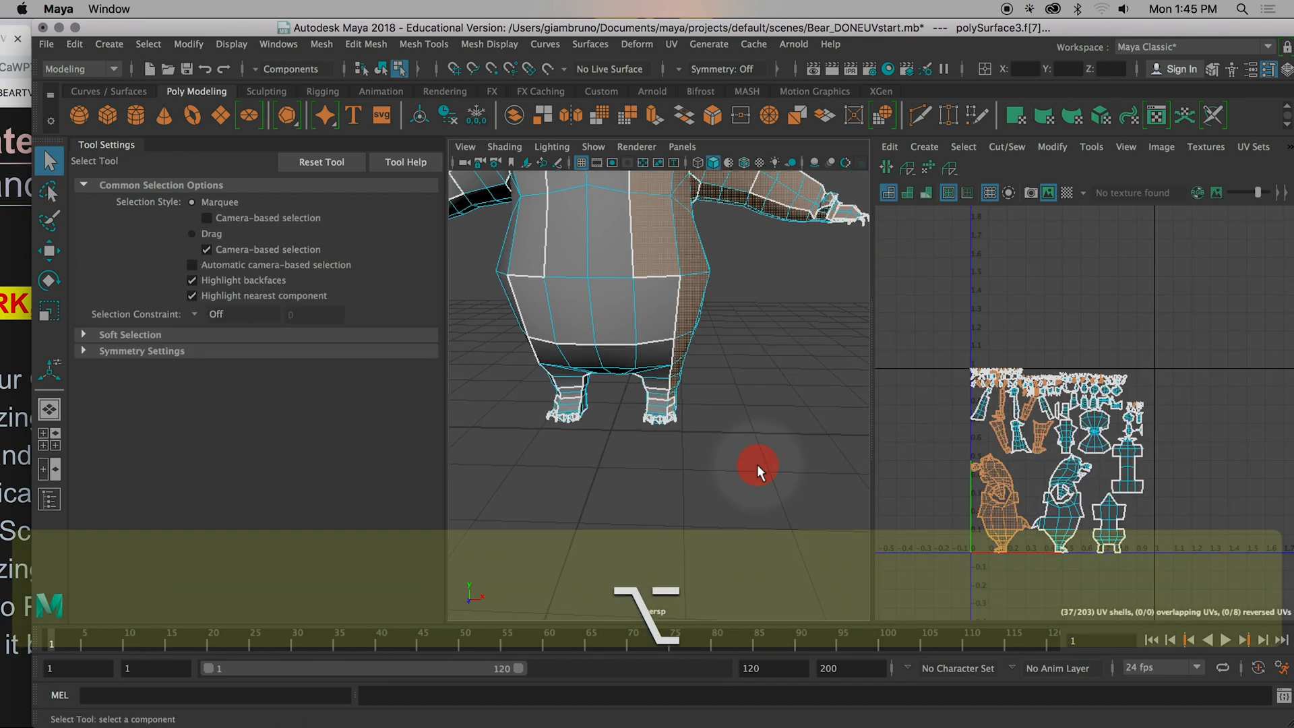
scroll(1080, 530, up, 3)
alt+middle_drag(1082, 534, 1104, 477)
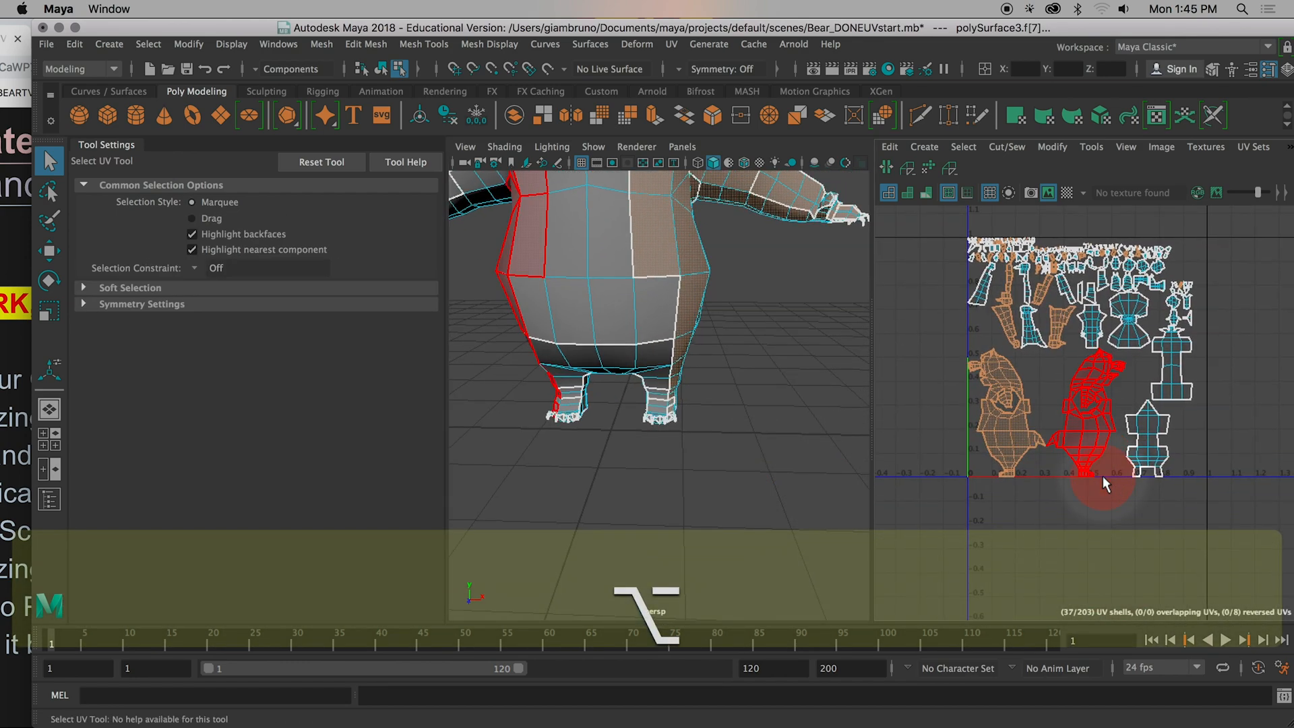
scroll(1103, 480, up, 5)
alt+middle_drag(1072, 435, 1159, 496)
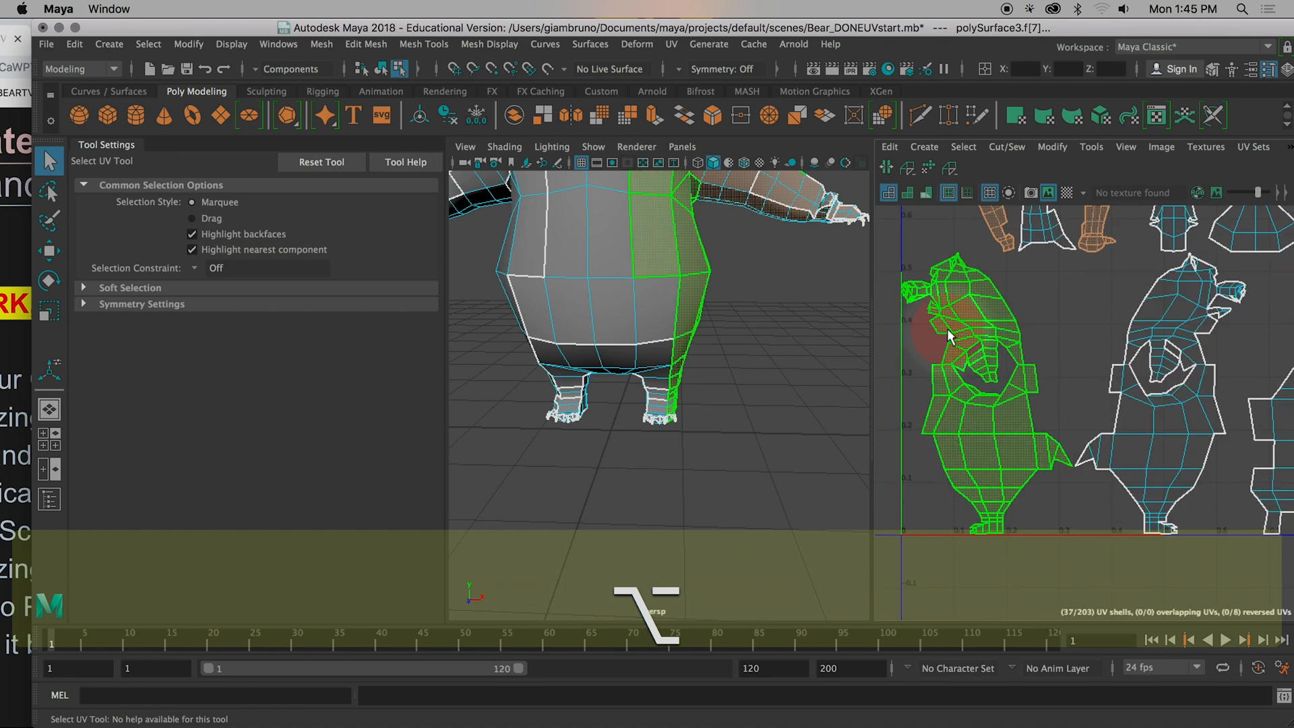
Step: Switch to edge selection and select the row of edges running across the side of the bear's neck
right_click(967, 426)
right_drag(968, 426, 983, 380)
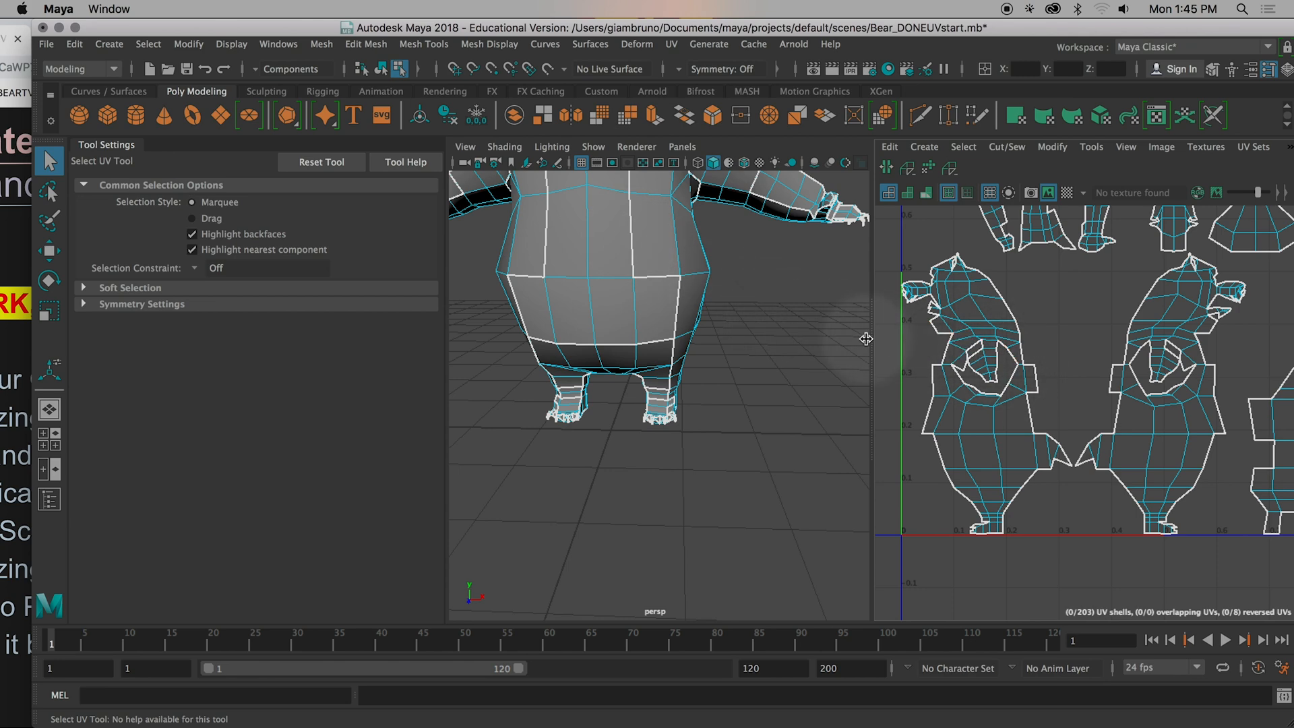
scroll(770, 364, down, 10)
alt+drag(746, 366, 822, 456)
alt+right_drag(822, 456, 811, 459)
alt+drag(811, 460, 761, 418)
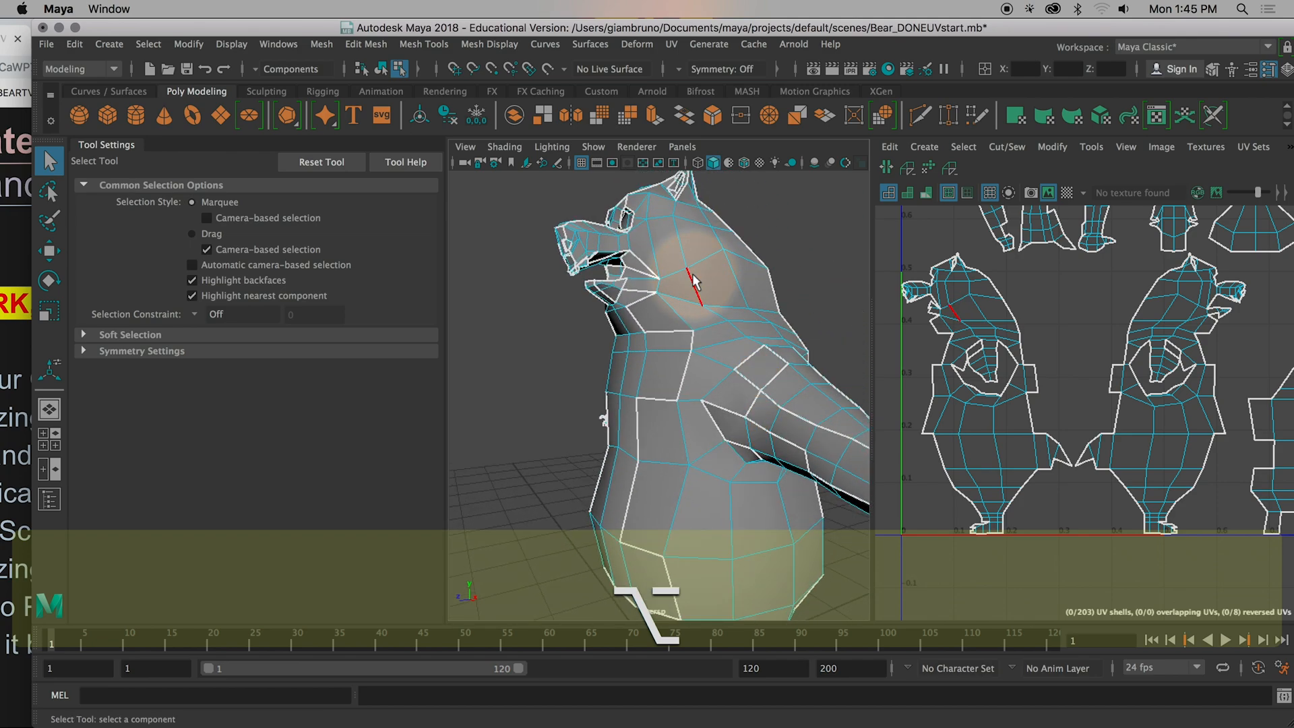
alt+middle_drag(745, 325, 685, 353)
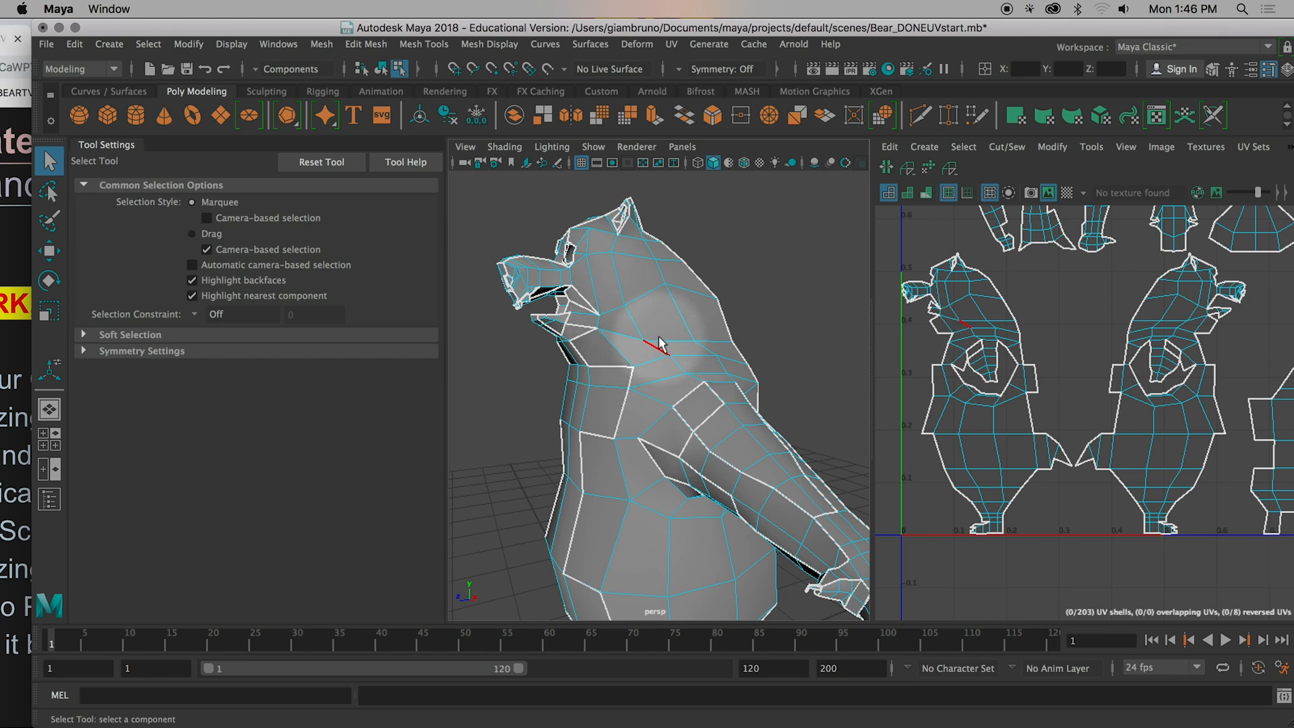
click(631, 338)
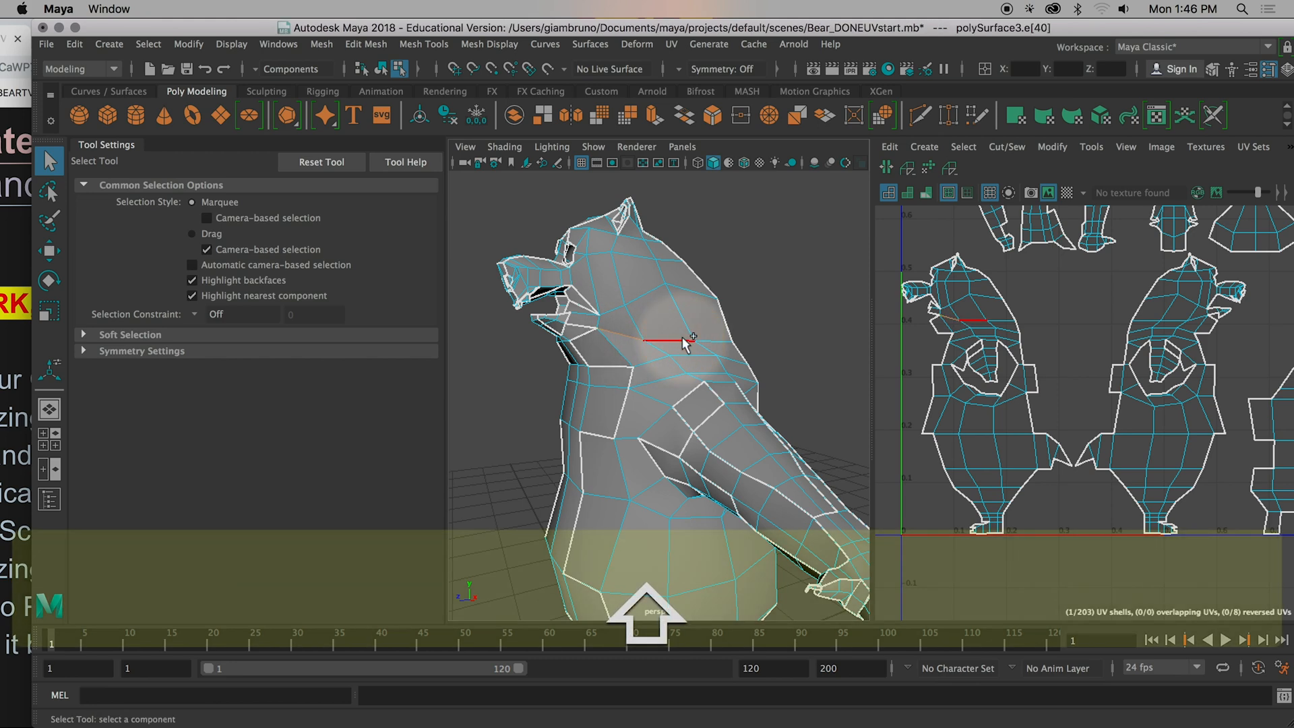
shift+click(671, 342)
shift+click(654, 349)
shift+click(665, 341)
shift+click(678, 341)
shift+click(668, 348)
Step: Add the matching neck edges on the opposite side shell in the UV Editor to the selection
alt+drag(707, 357, 918, 384)
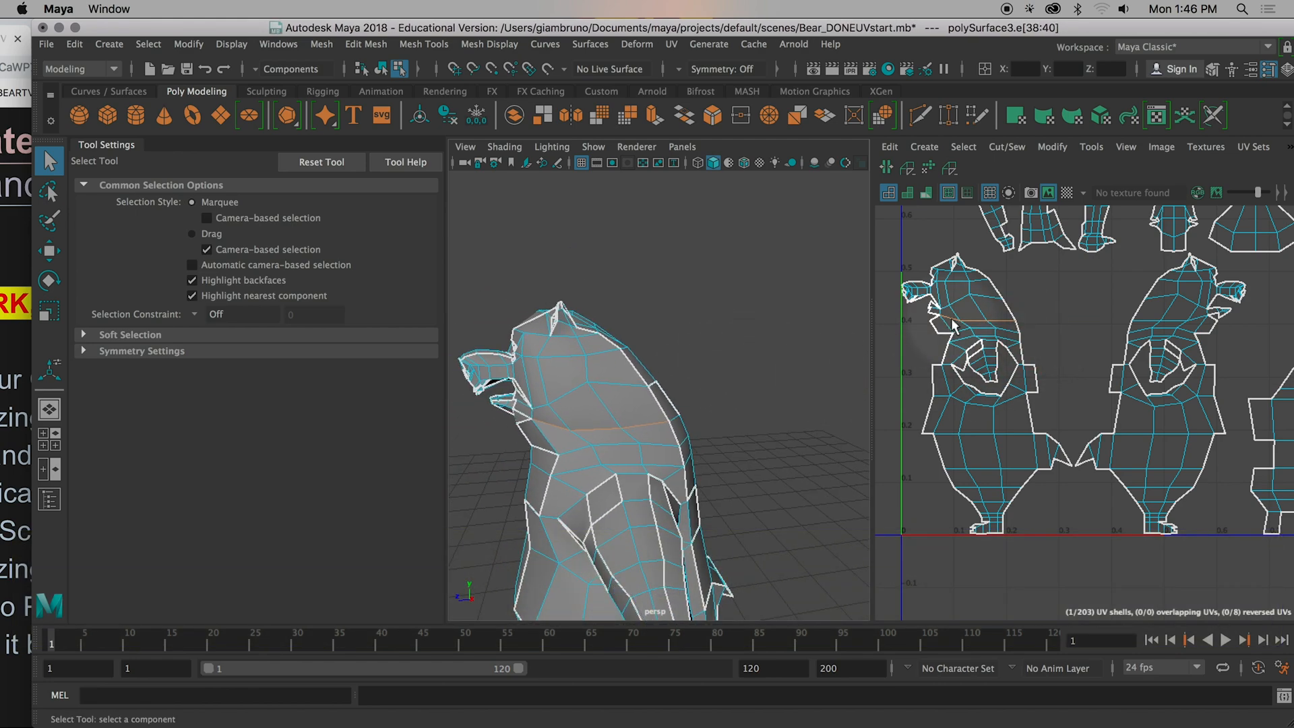
alt+drag(727, 381, 738, 384)
alt+middle_drag(791, 381, 797, 351)
mouse_move(798, 351)
alt+mouse_down()
mouse_move(817, 378)
mouse_move(806, 373)
alt+mouse_up()
alt+middle_drag(806, 372, 788, 372)
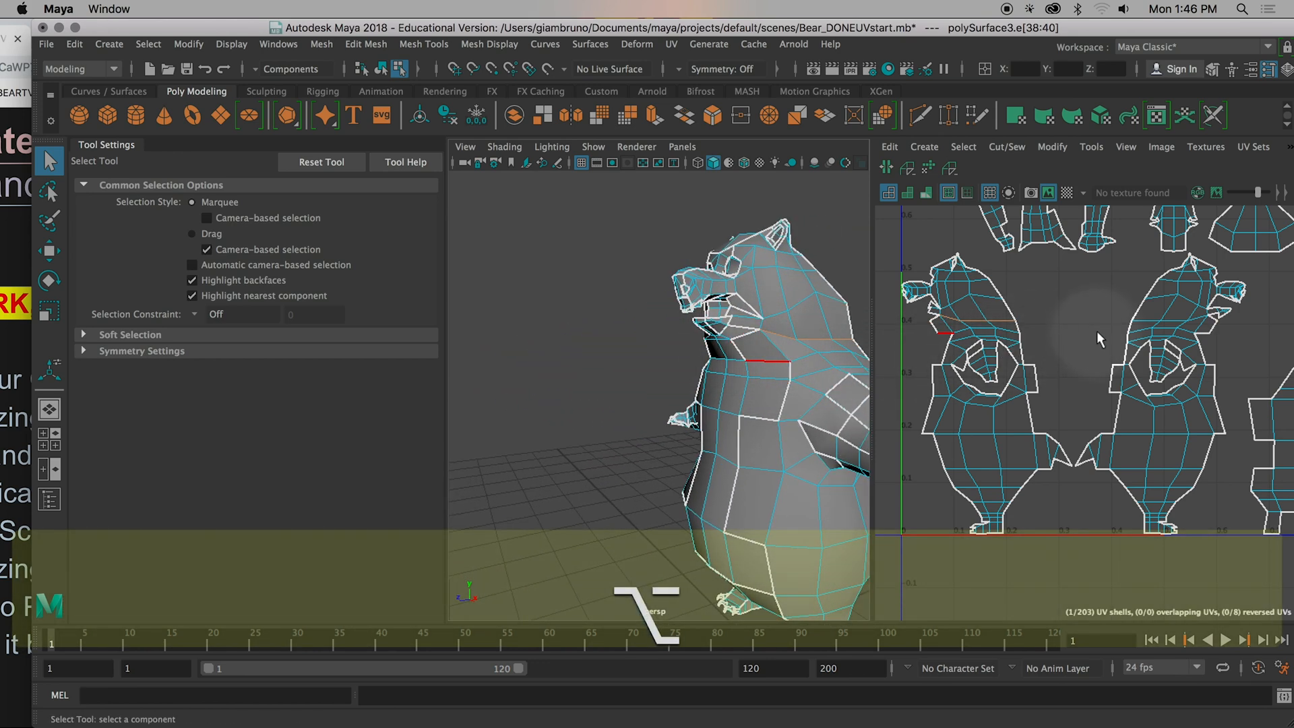
shift+click(1169, 322)
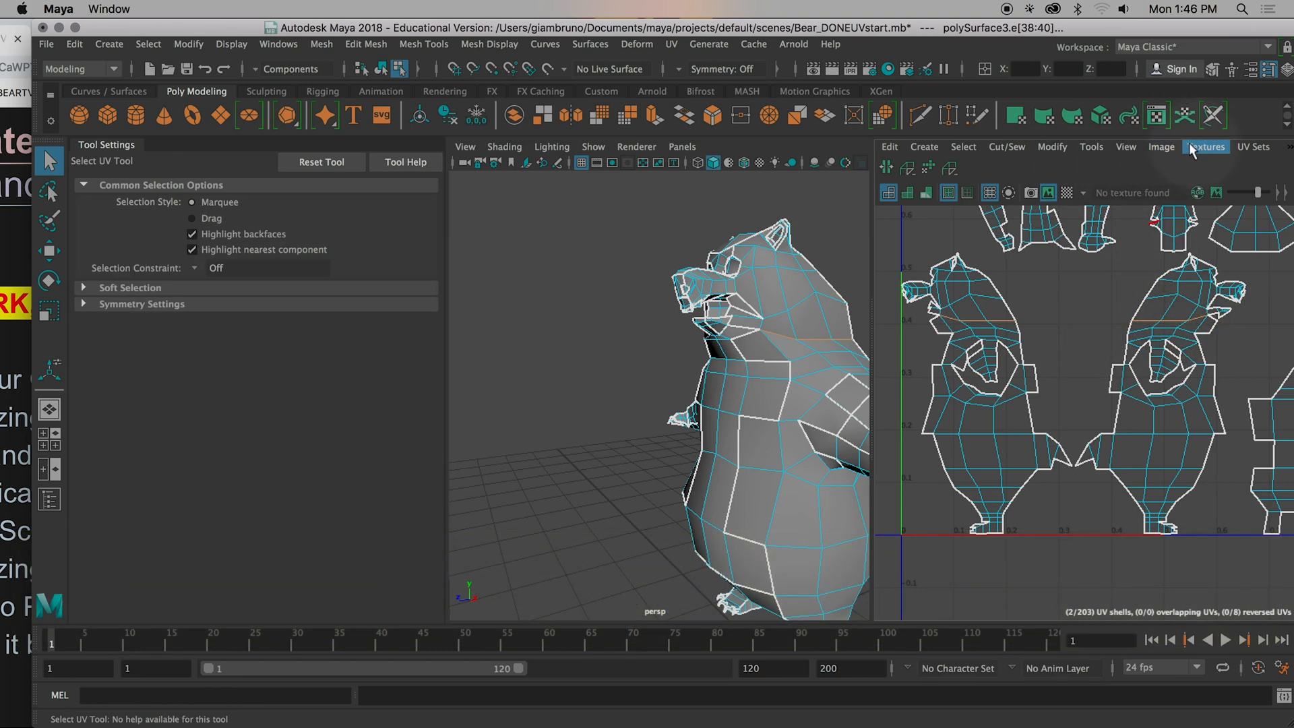
Step: Cut the UVs along the selected neck edges to separate the heads from the body shells, and clear the selection
drag(1051, 27, 974, 27)
click(916, 147)
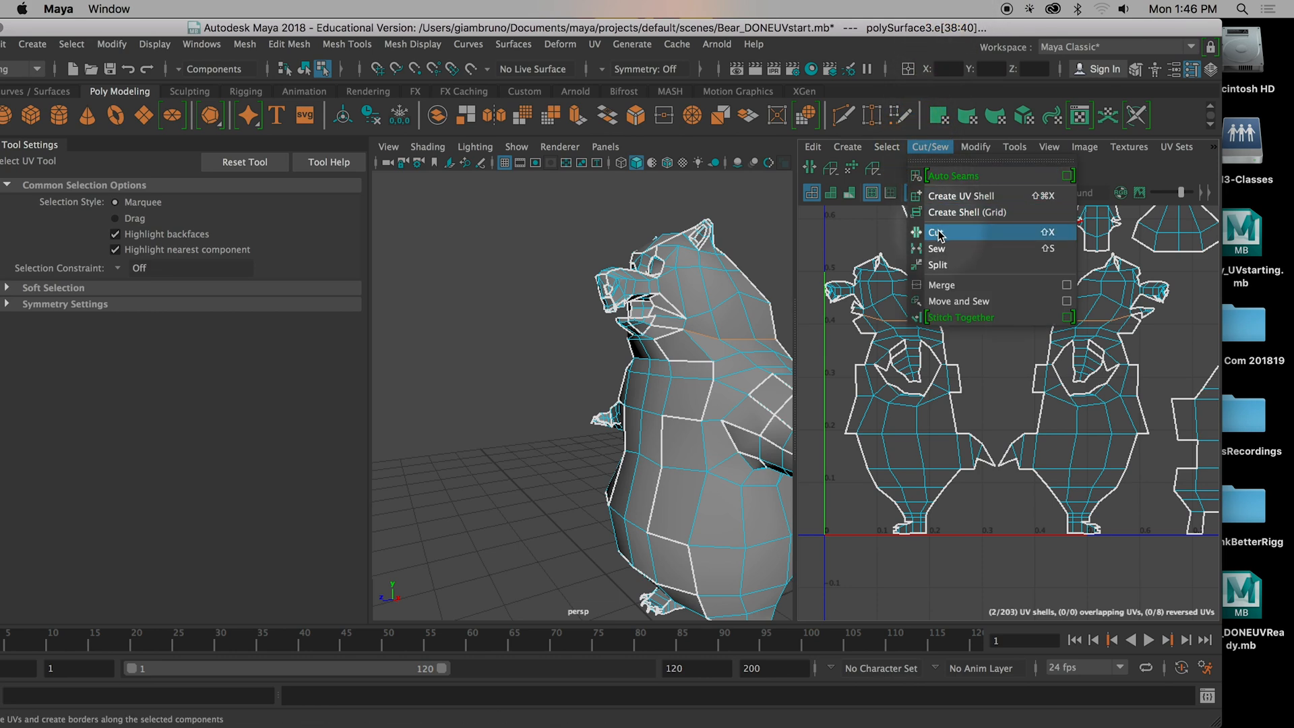
click(959, 233)
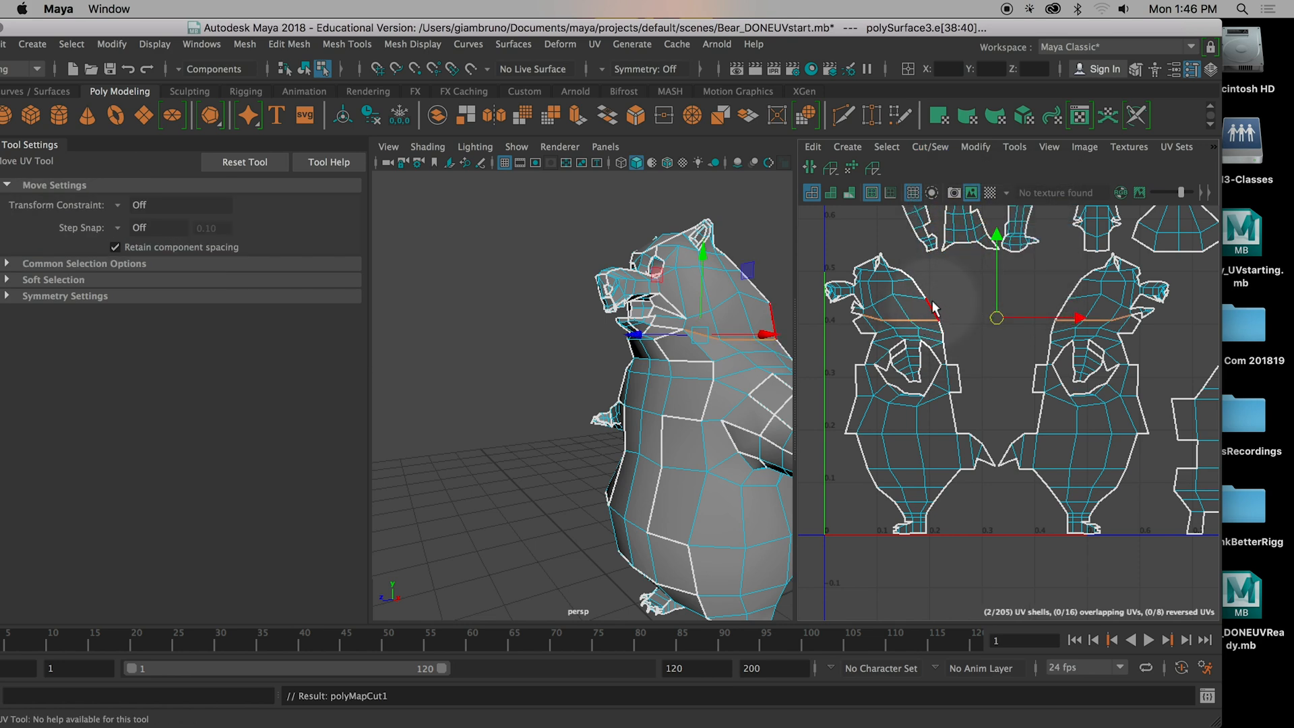
click(961, 299)
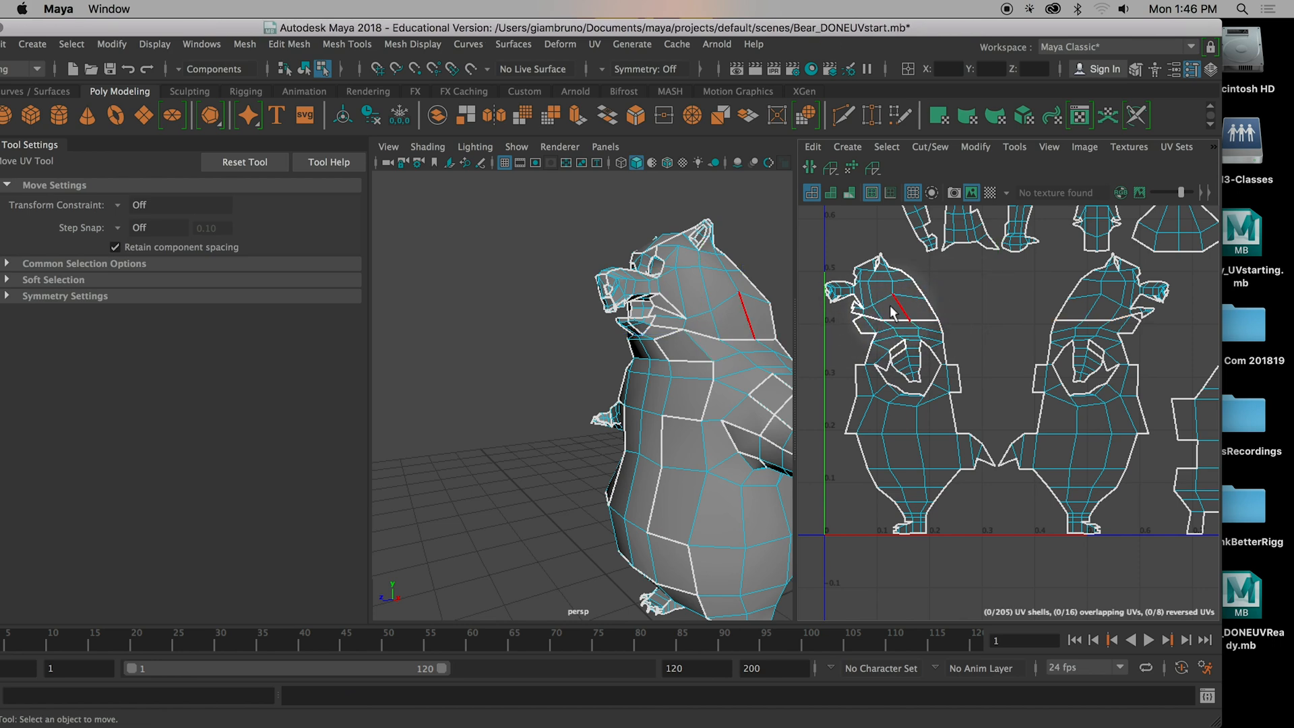
right_drag(882, 290, 826, 280)
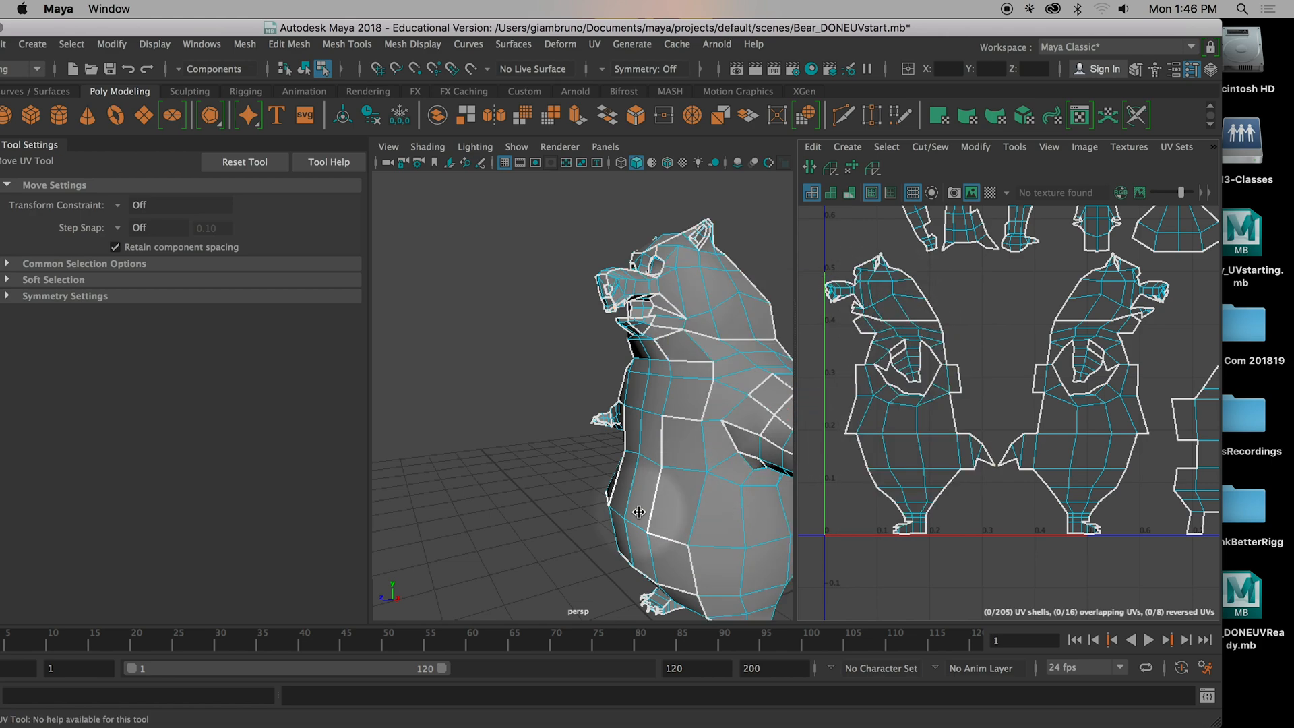
Step: Select the row of edges running across the top of the bear's leg on one side shell
alt+drag(619, 529, 628, 423)
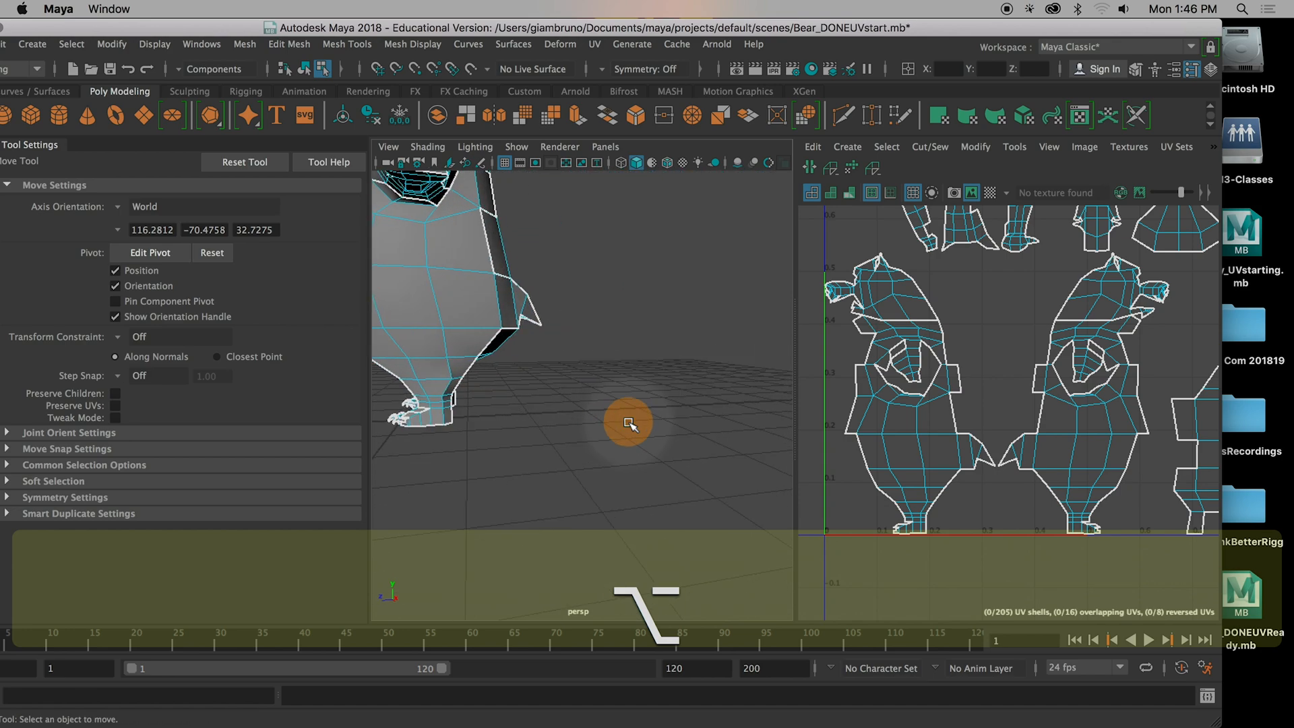
alt+middle_drag(628, 423, 648, 421)
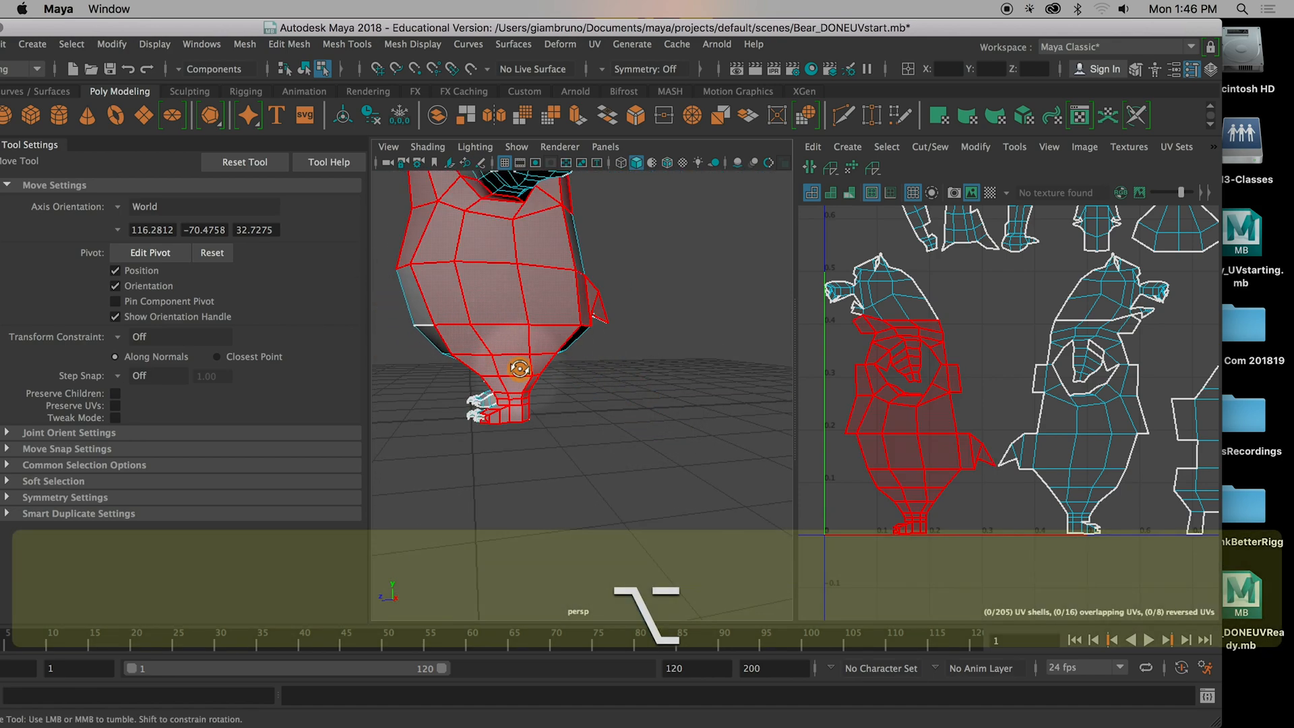
alt+drag(515, 344, 532, 347)
right_drag(530, 335, 529, 200)
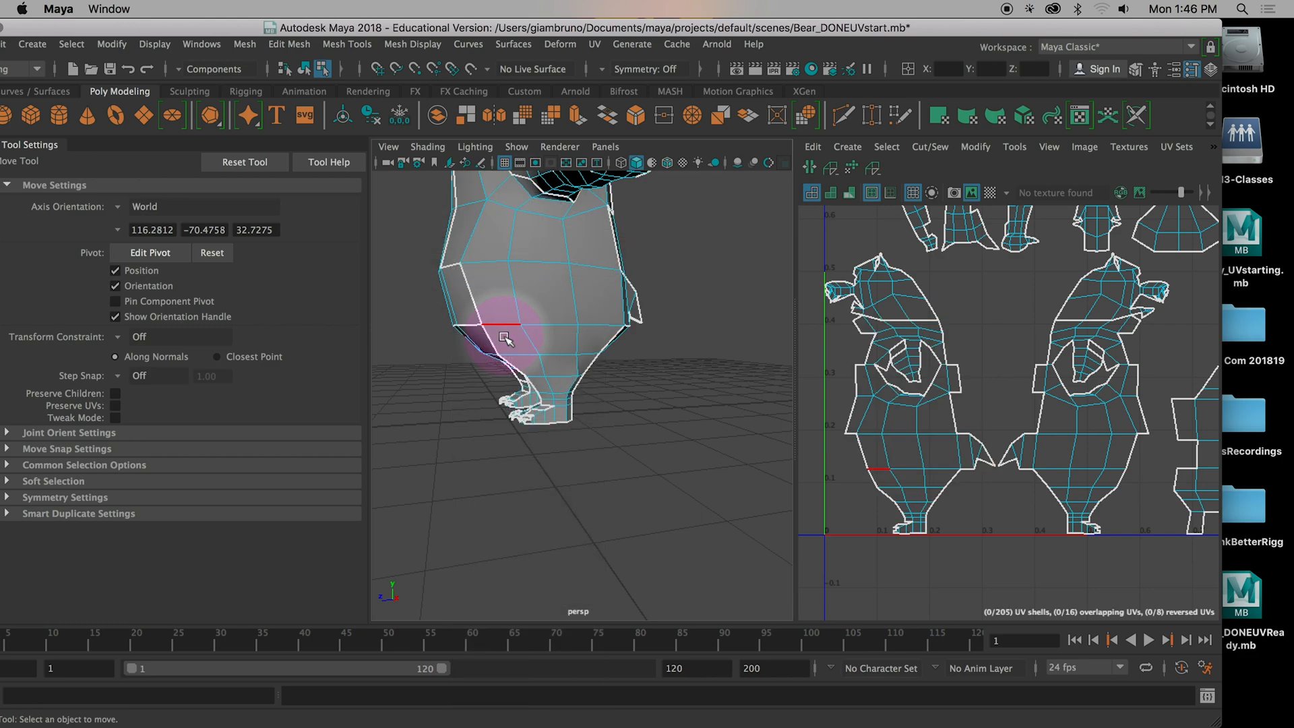
click(505, 326)
shift+click(548, 327)
shift+click(596, 325)
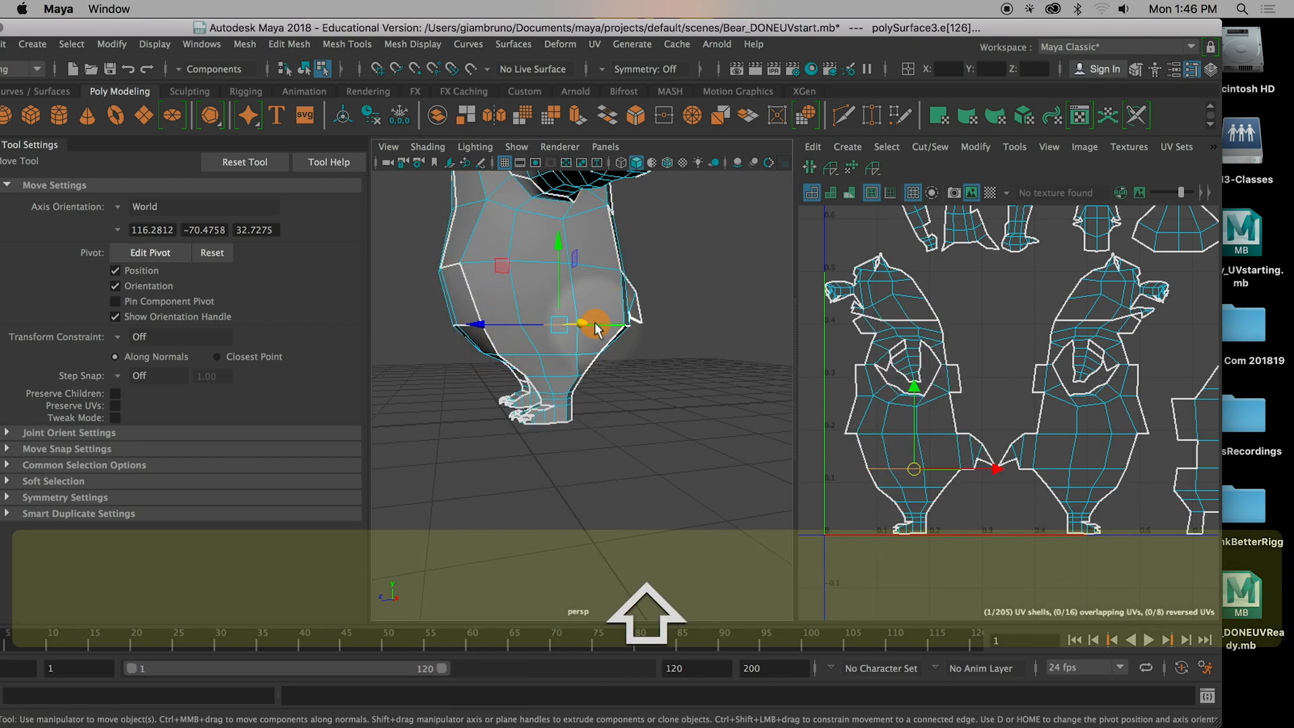
Step: Add the matching leg edges on the opposite side shell, cut the UVs along both leg rows, and clear the selection
shift+click(1053, 462)
shift+click(1096, 463)
shift+click(1099, 464)
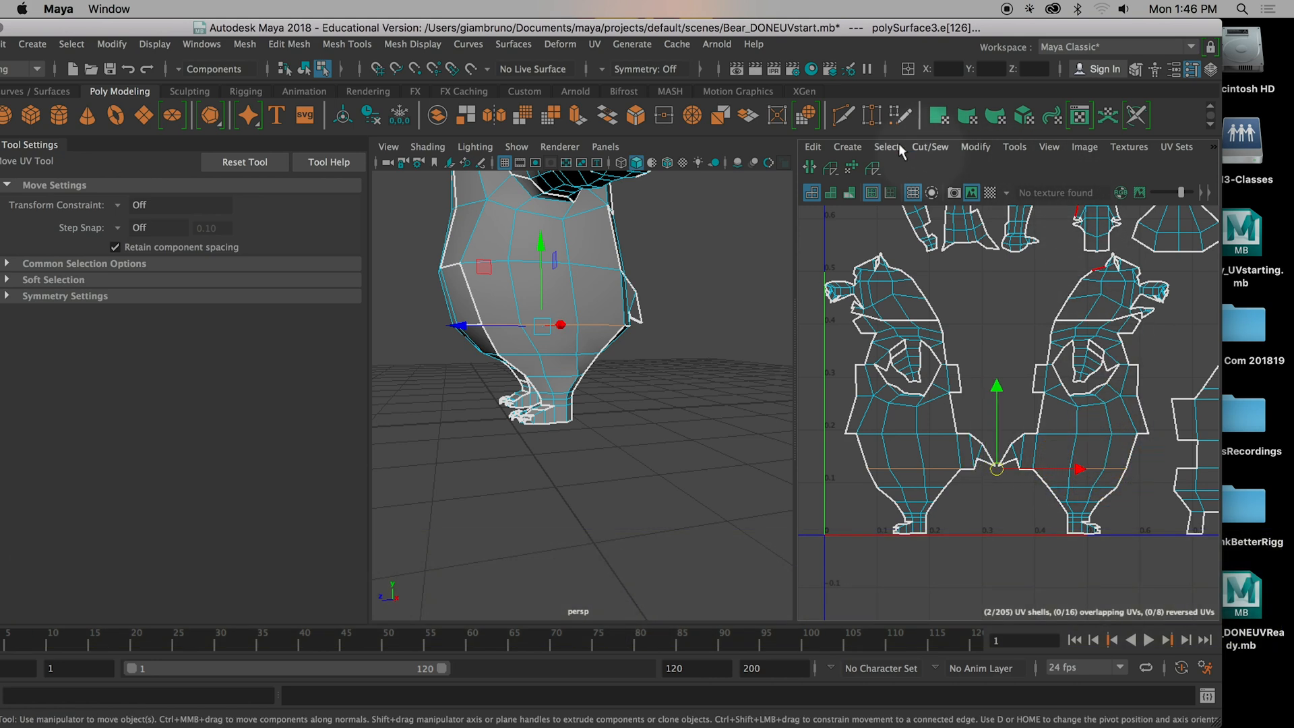
click(929, 147)
click(936, 235)
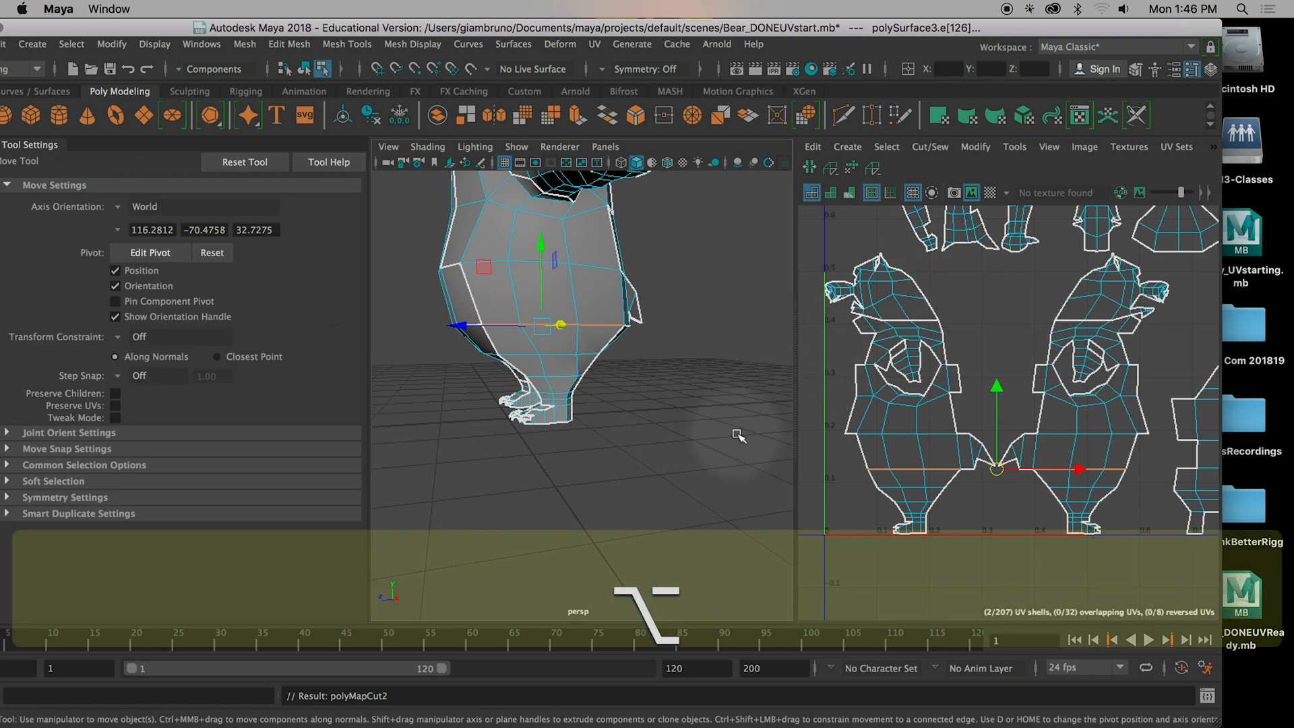
click(740, 437)
Step: Switch to UV shell selection, select the two leg shells, and move them well below the 0–1 UV space
right_click(922, 485)
right_drag(922, 485, 852, 463)
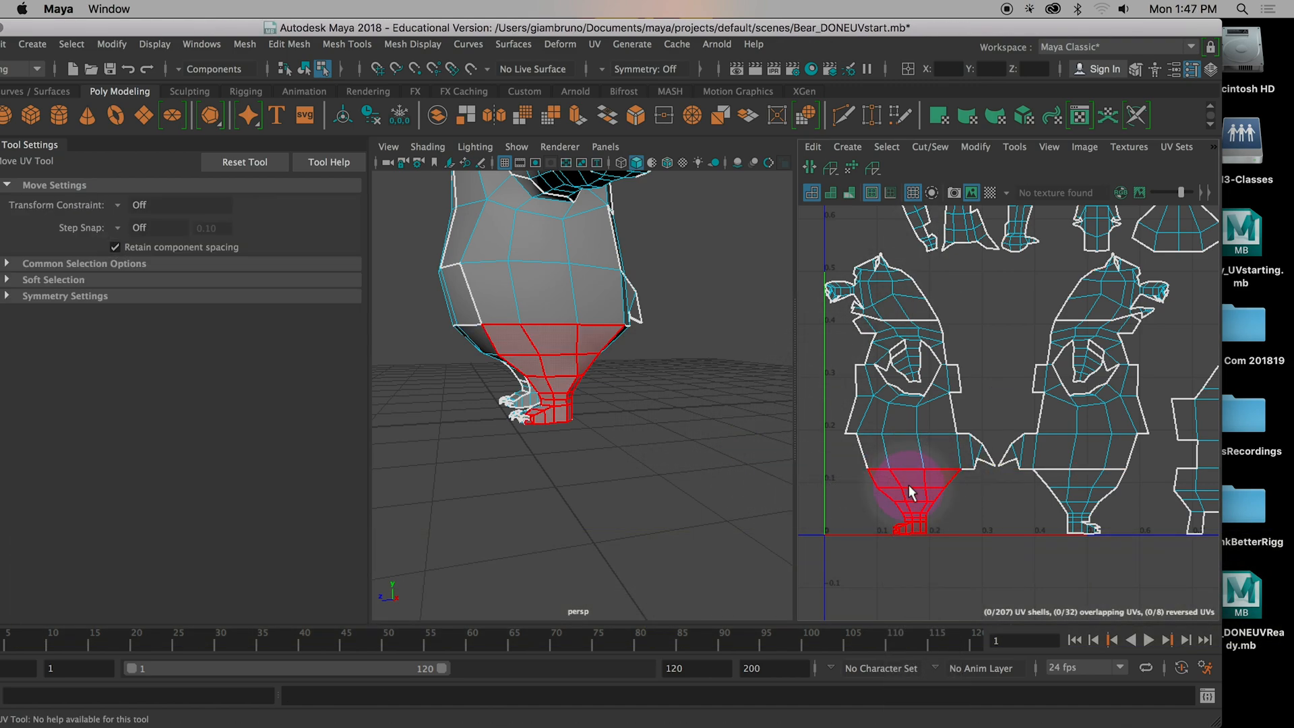
click(915, 491)
shift+click(1093, 490)
scroll(1053, 512, down, 6)
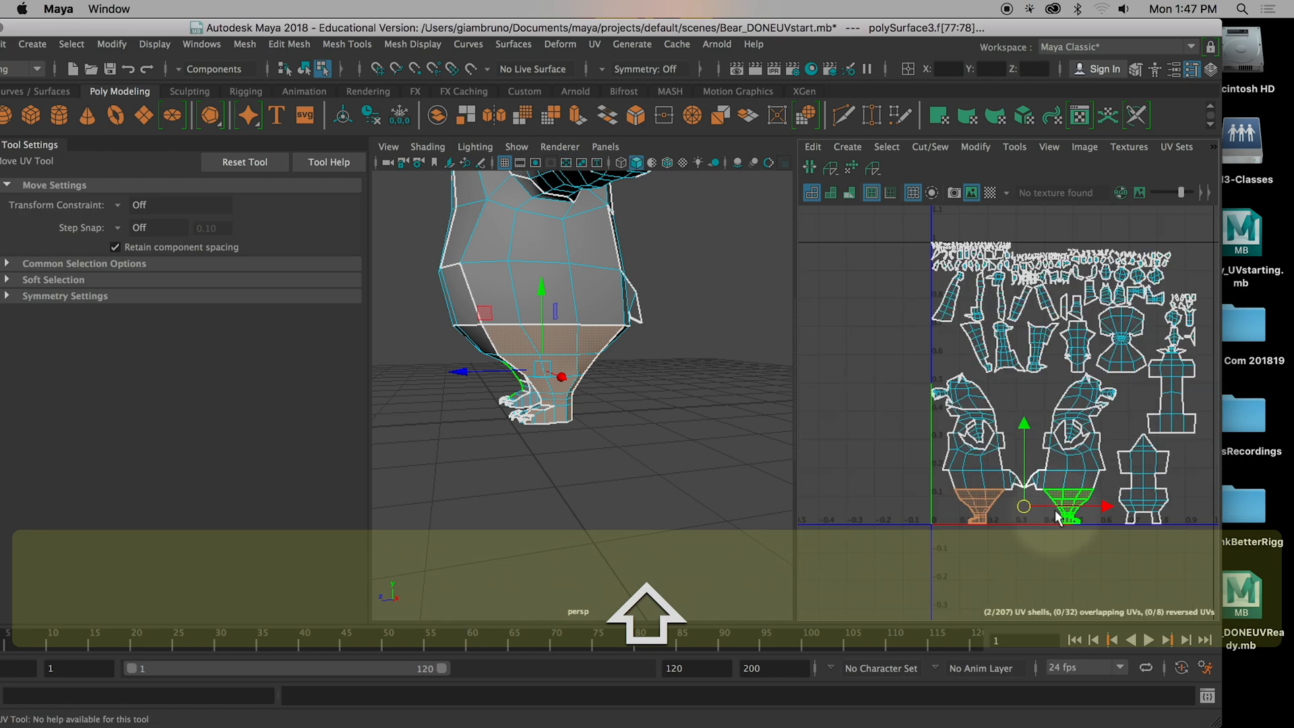
alt+middle_drag(1047, 525, 1045, 421)
drag(1045, 420, 1045, 560)
scroll(1094, 451, up, 4)
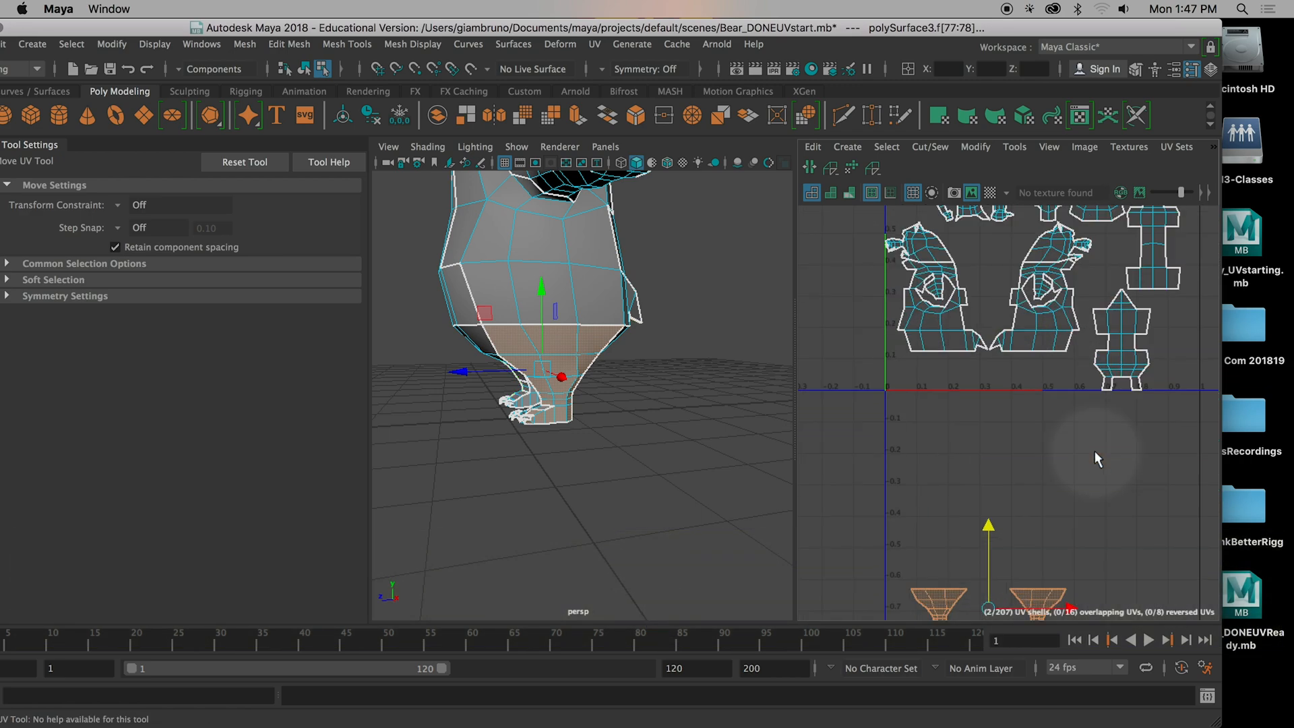
key(w)
Step: Switch to edge selection and select the edges joining the arm to the body on the first side shell
alt+middle_drag(883, 370, 902, 399)
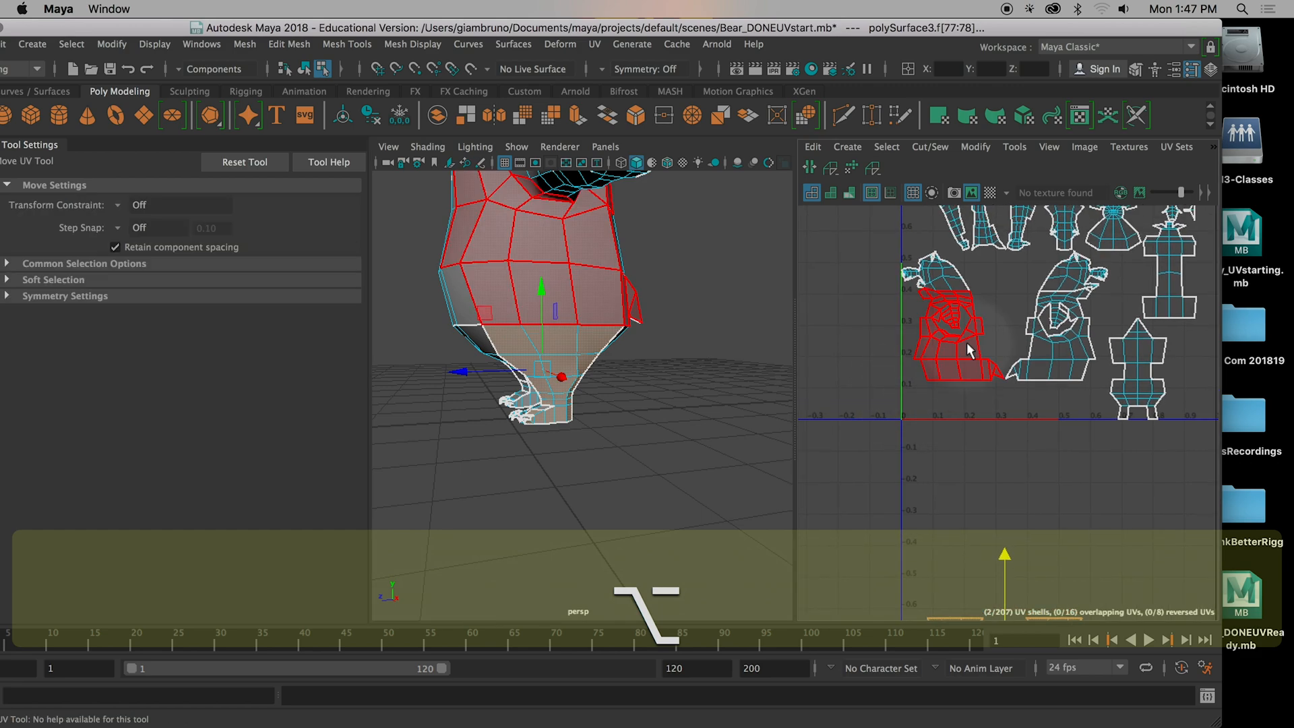
scroll(966, 342, up, 5)
scroll(966, 342, up, 3)
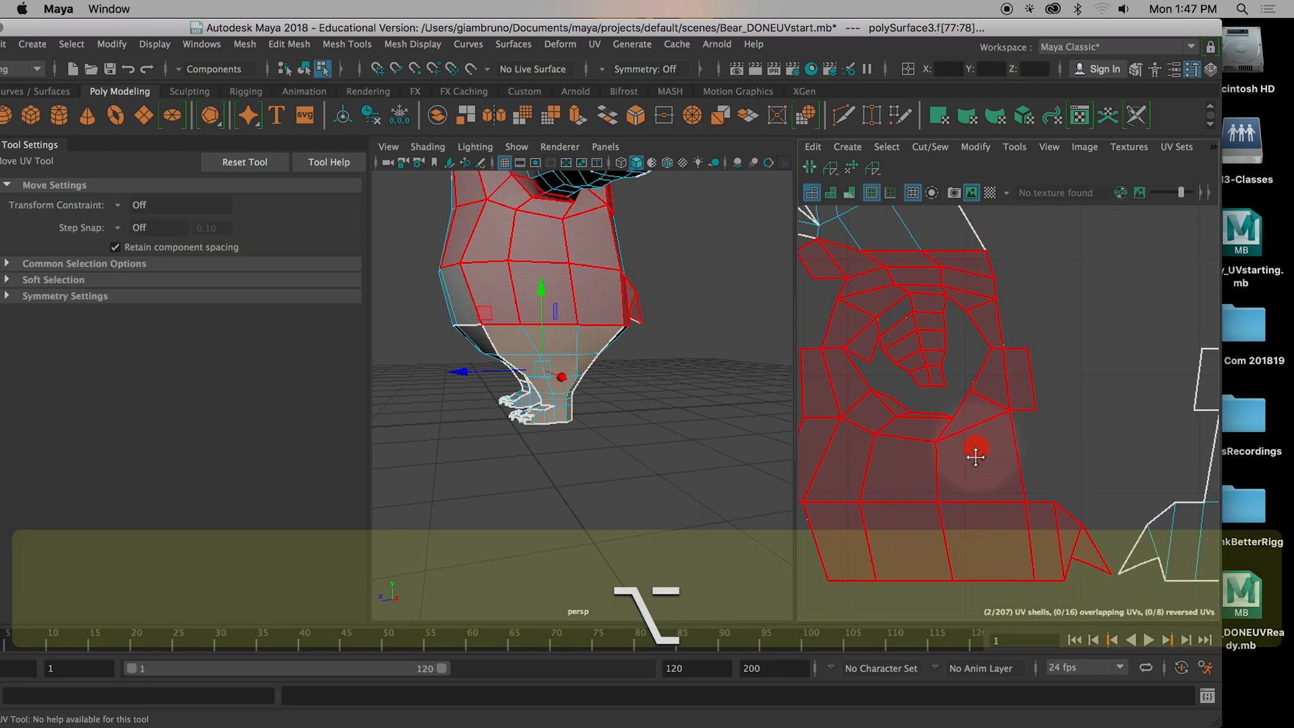
right_drag(932, 314, 933, 269)
click(925, 314)
shift+click(866, 348)
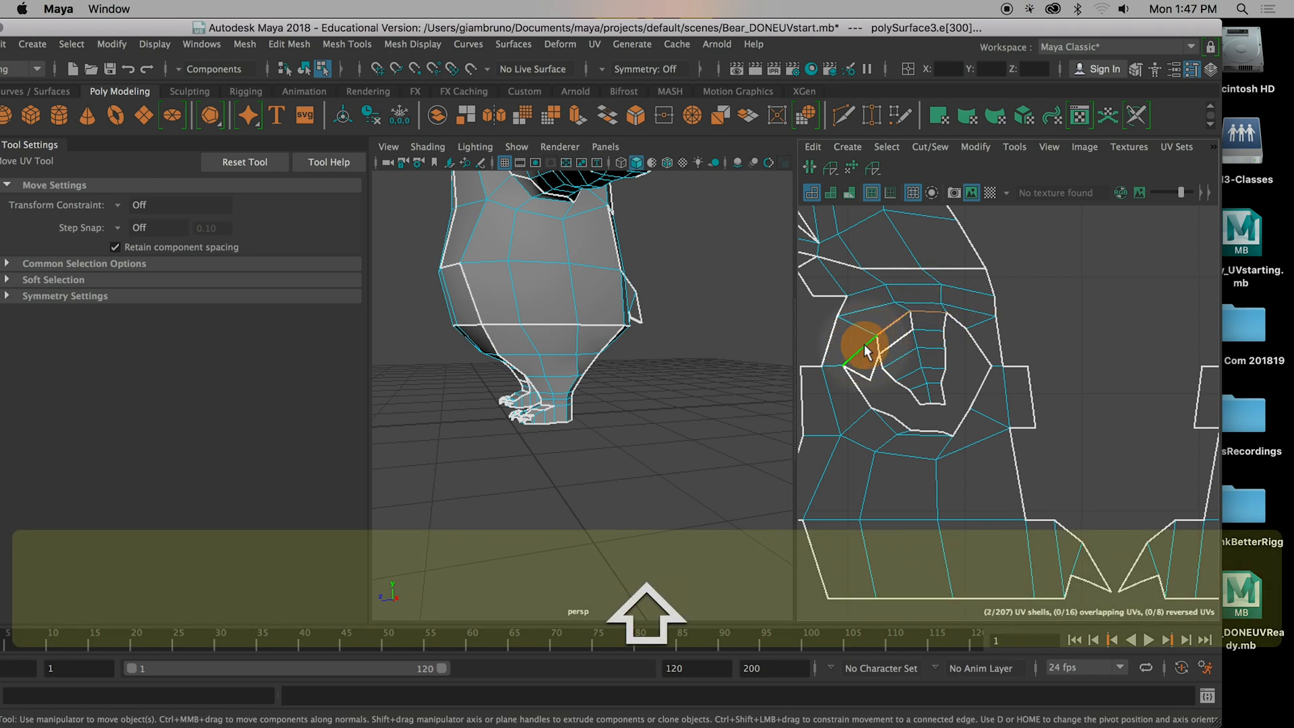
shift+click(891, 421)
shift+click(910, 434)
Step: Add the matching edges around the arm opening on the opposite side shell to the selection
alt+middle_drag(1001, 401, 794, 399)
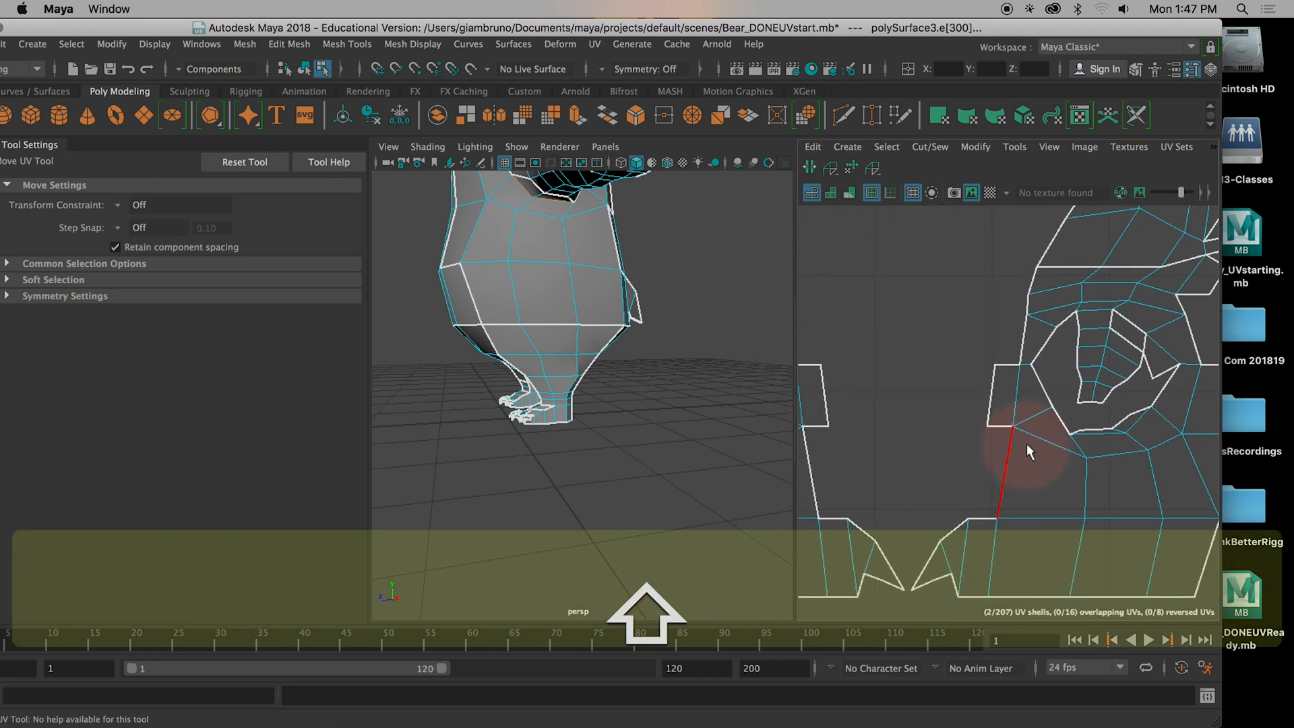
shift+click(1098, 433)
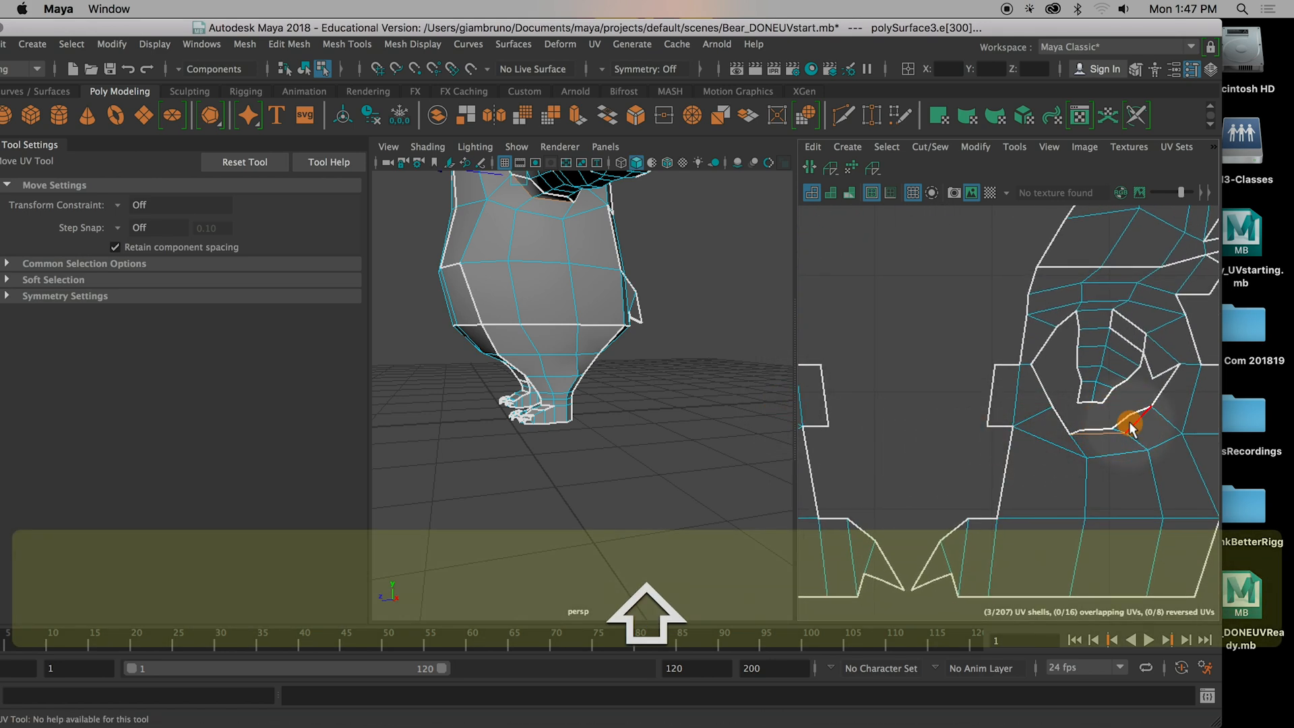
shift+click(1168, 377)
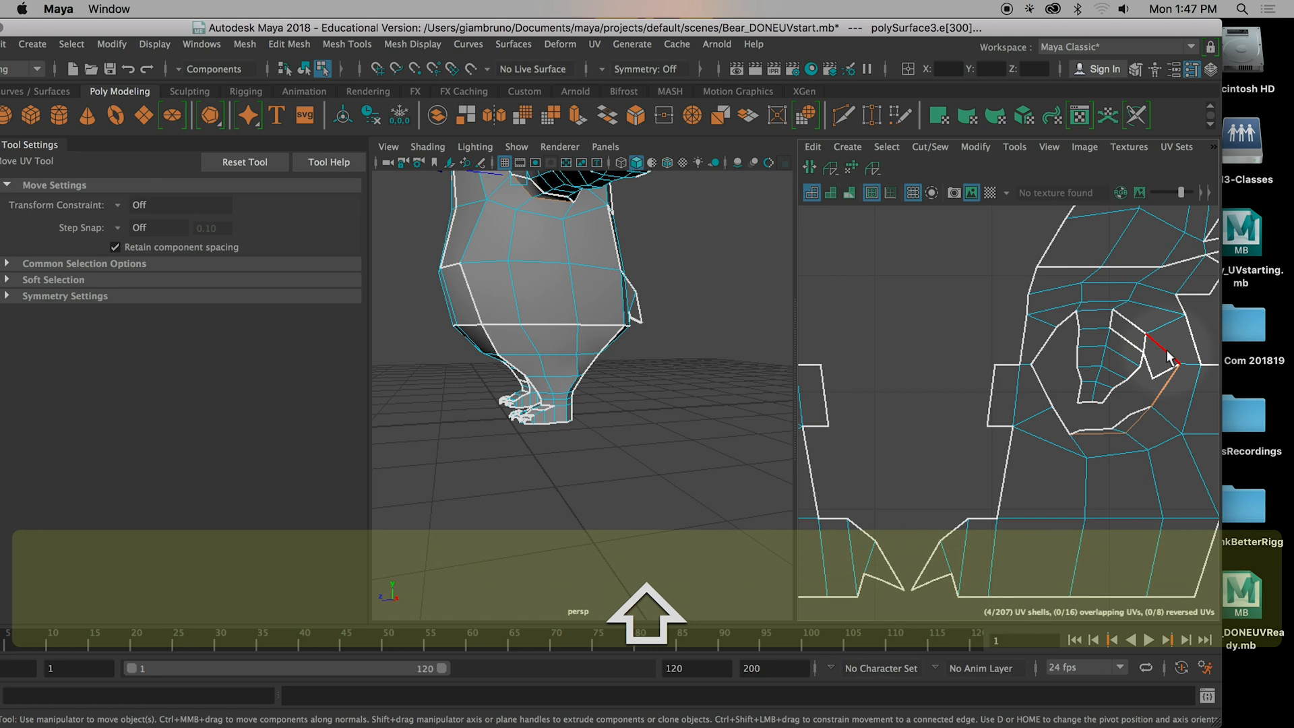
shift+click(1162, 346)
shift+click(1095, 312)
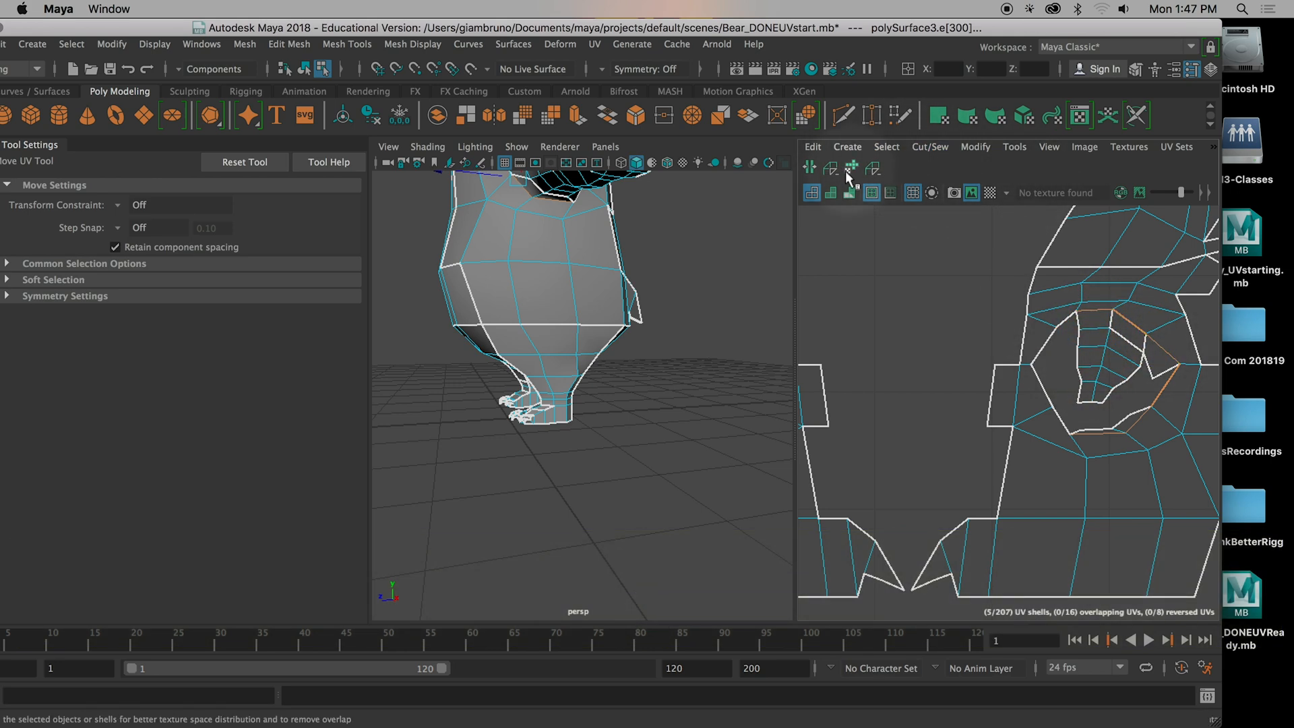
click(931, 148)
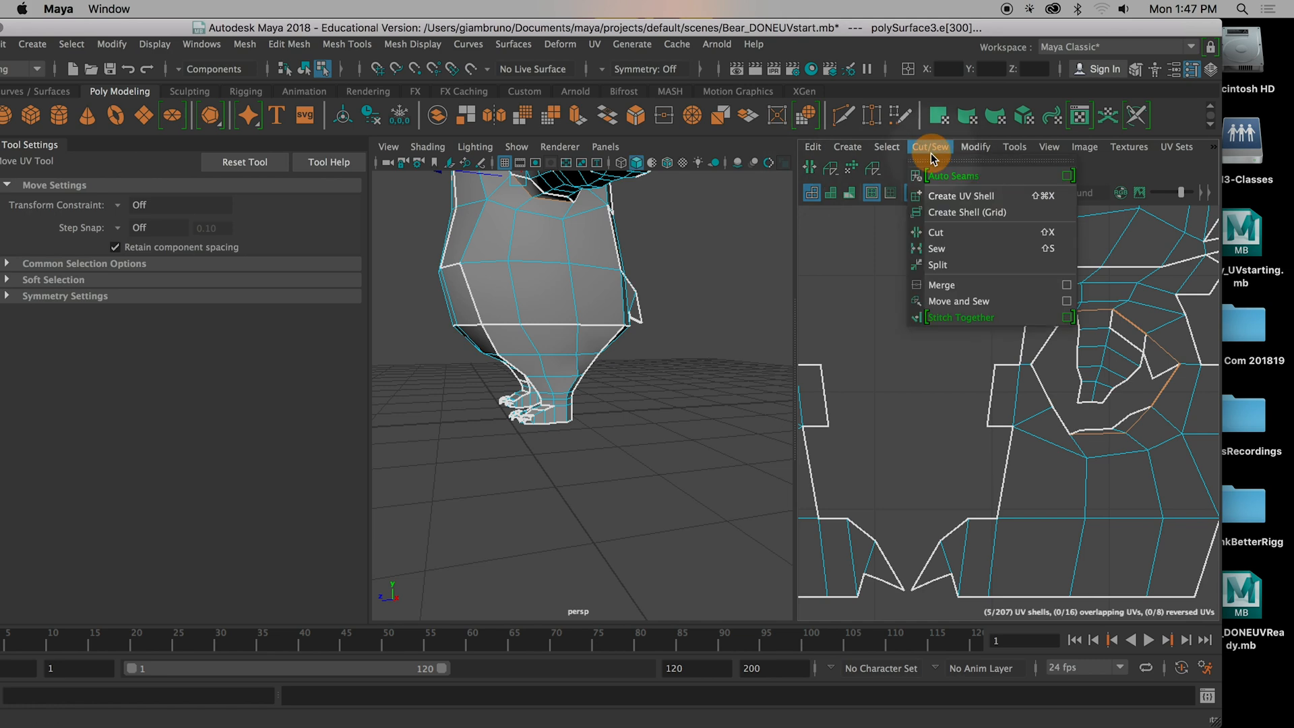
click(931, 149)
click(931, 150)
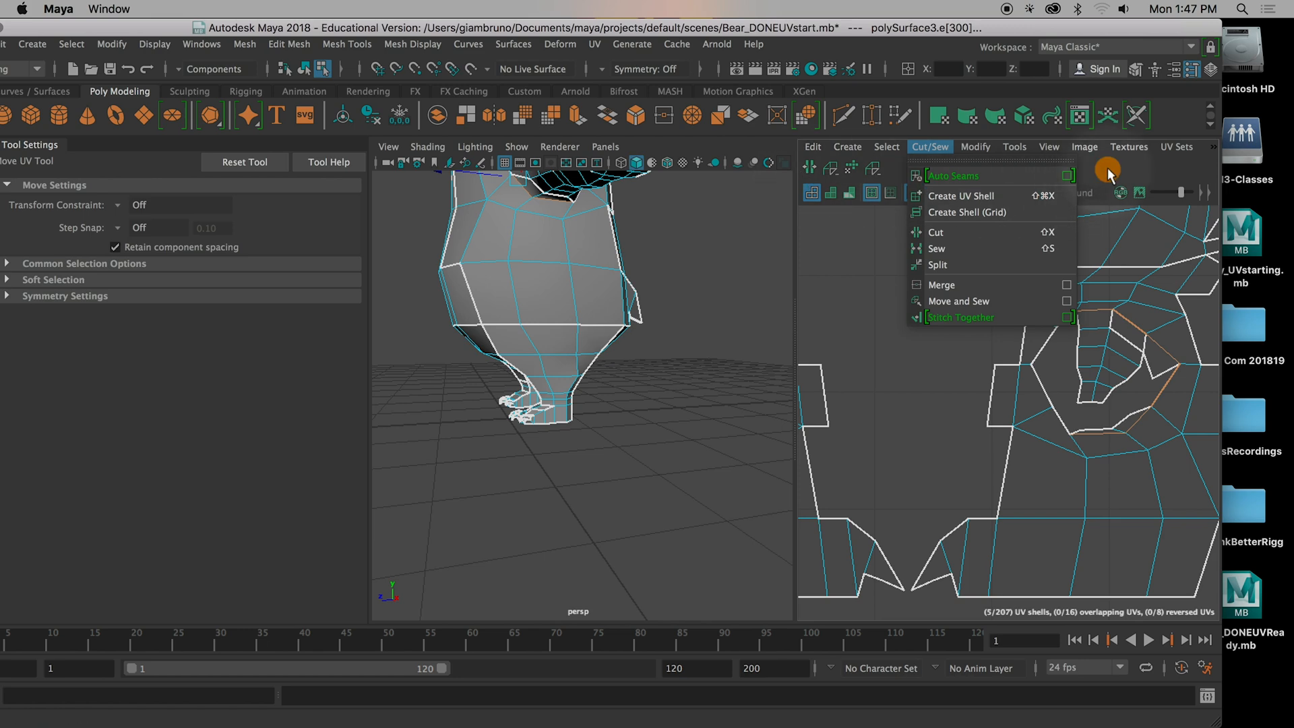
click(1188, 172)
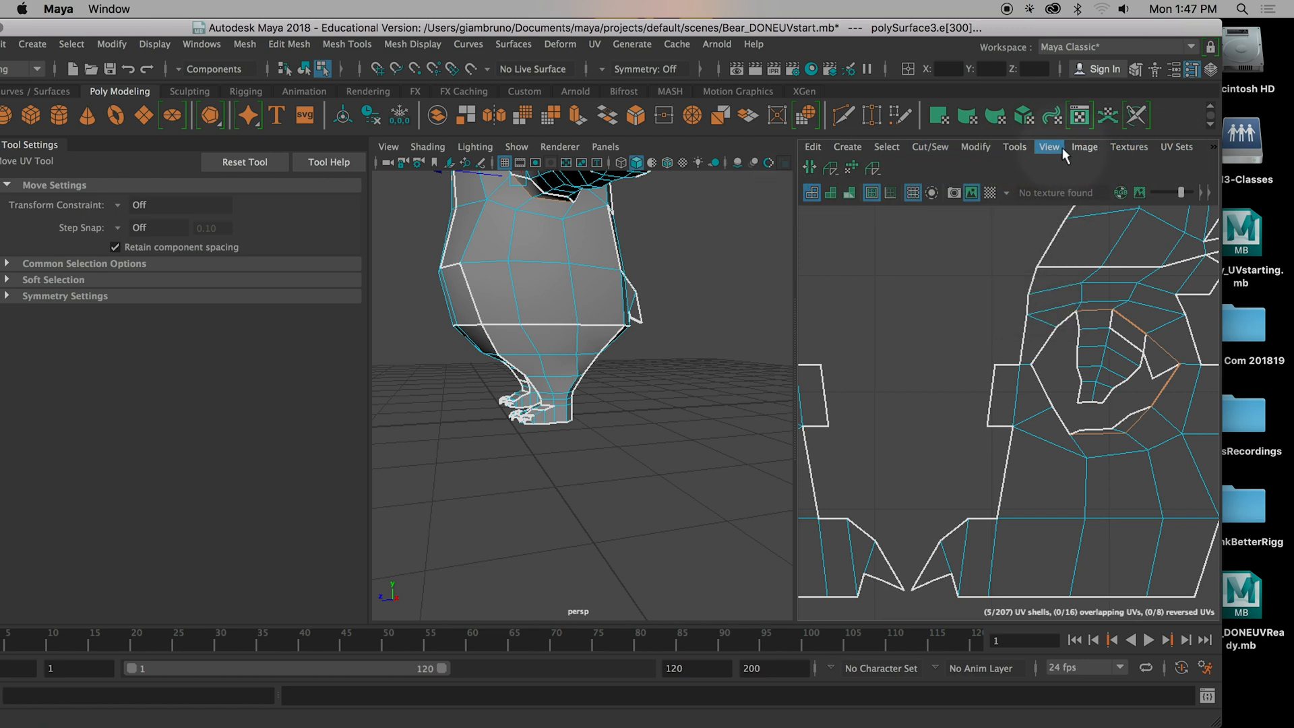
Step: Hide the UV Editor toolbar and display it again
click(1050, 147)
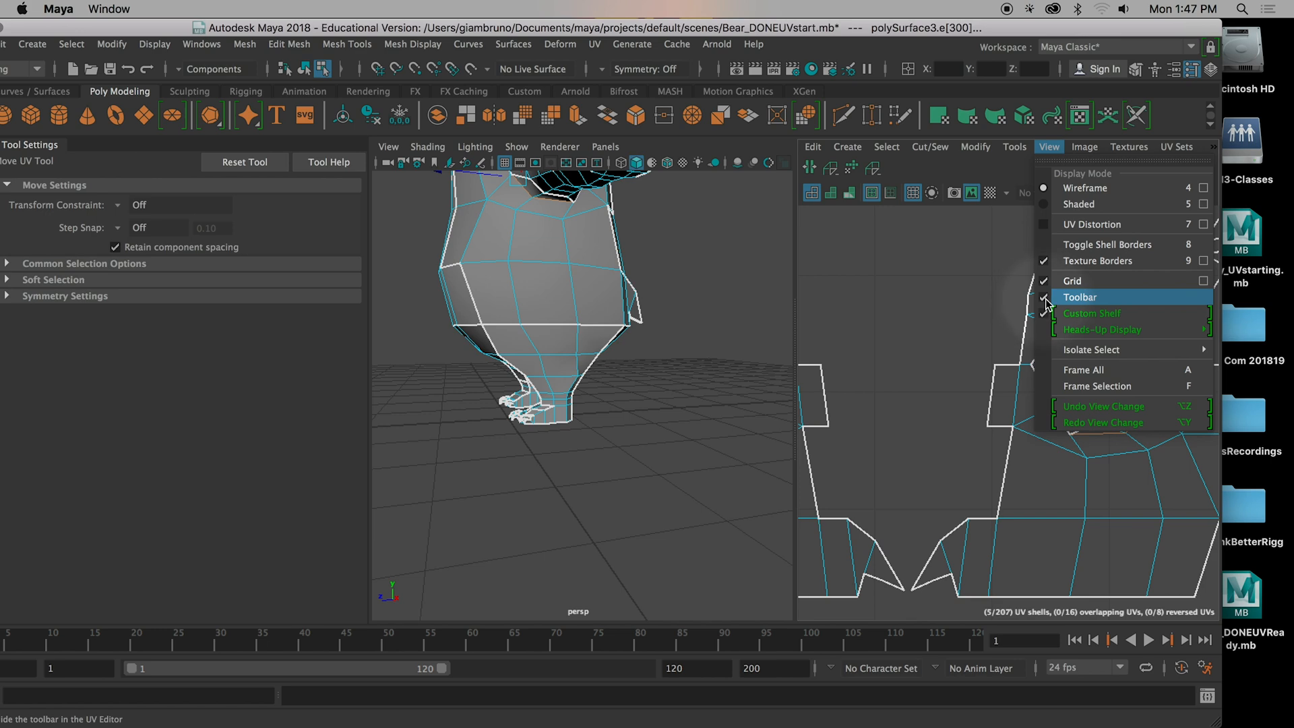
click(1089, 298)
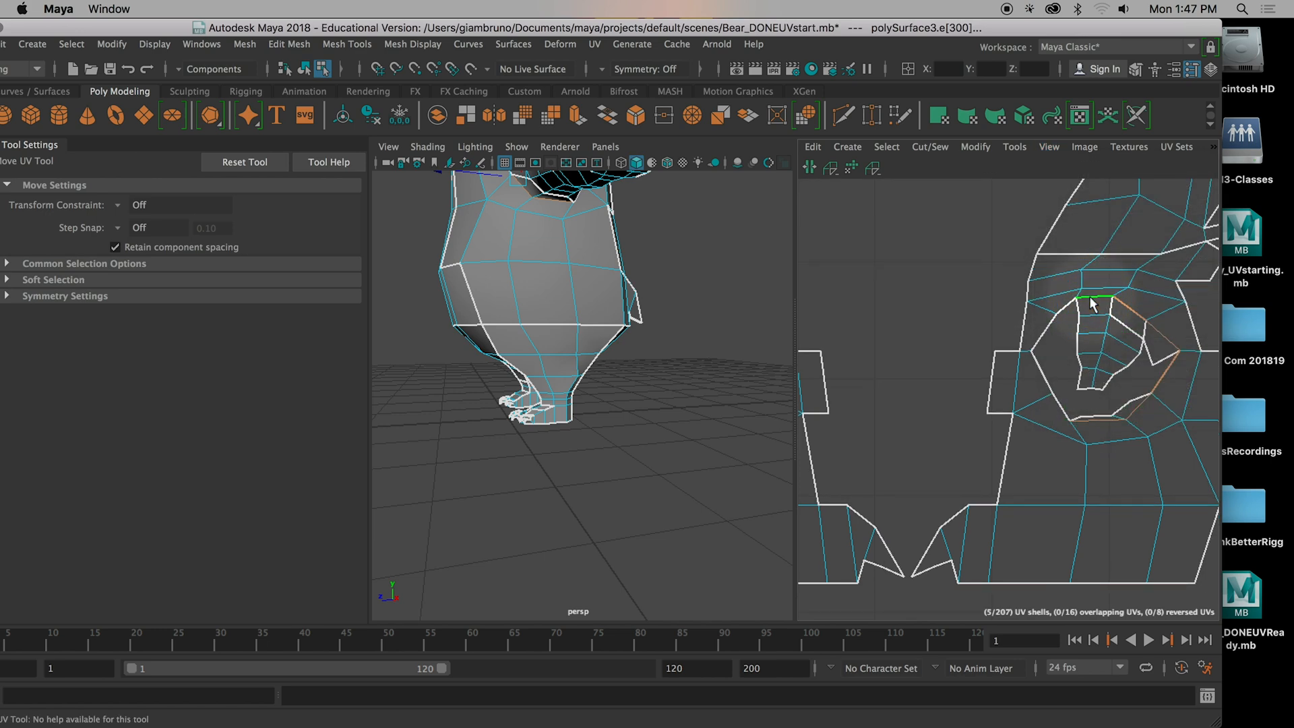
click(1011, 146)
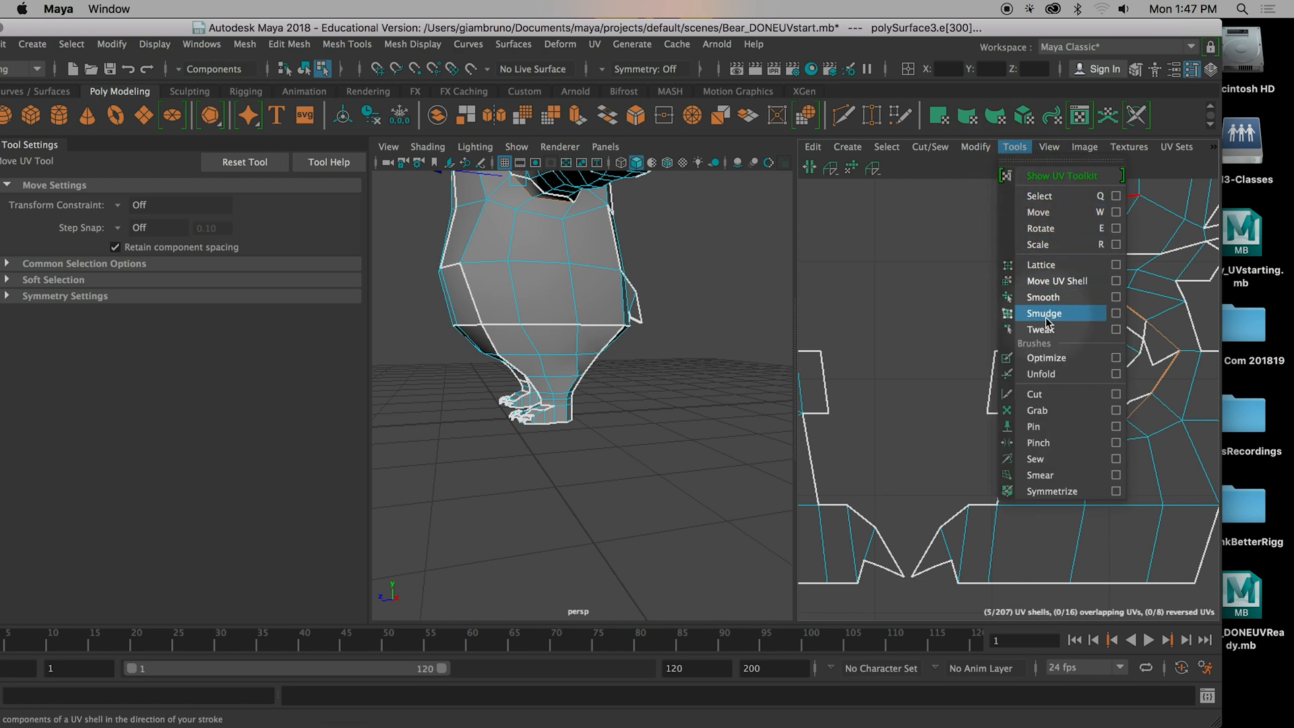
click(1051, 148)
click(1057, 294)
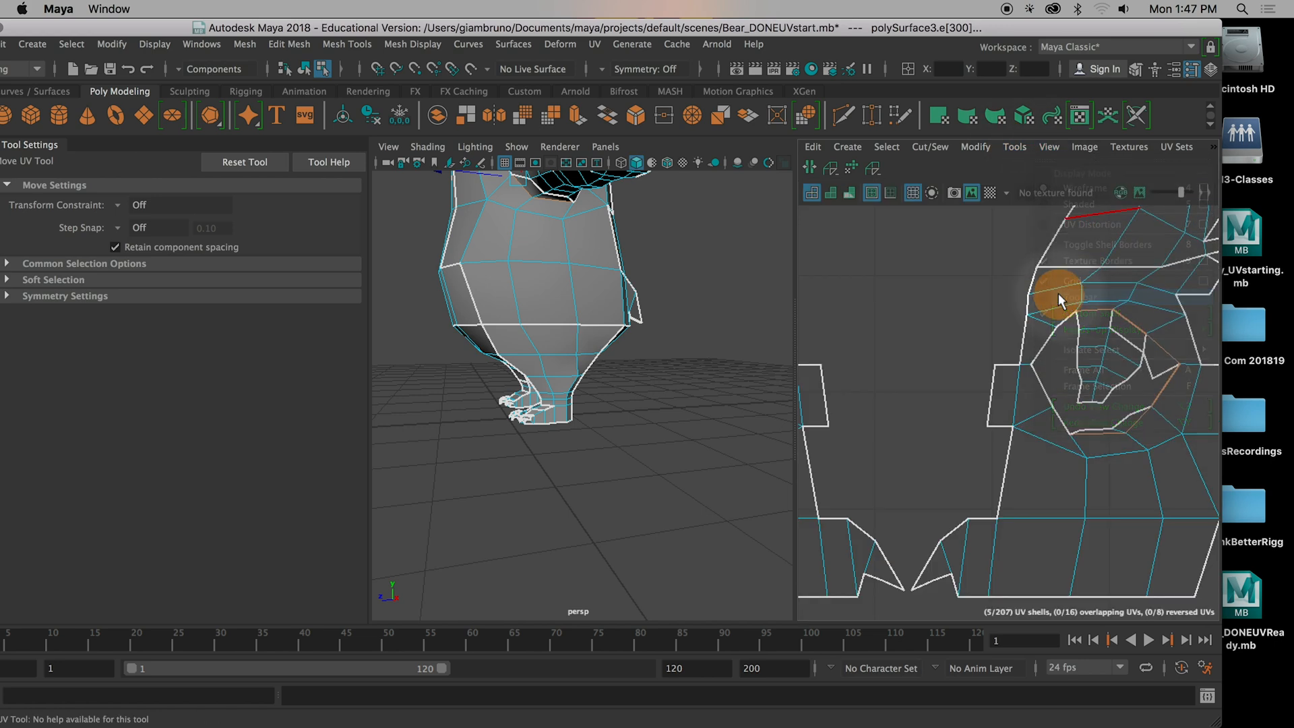
click(1046, 148)
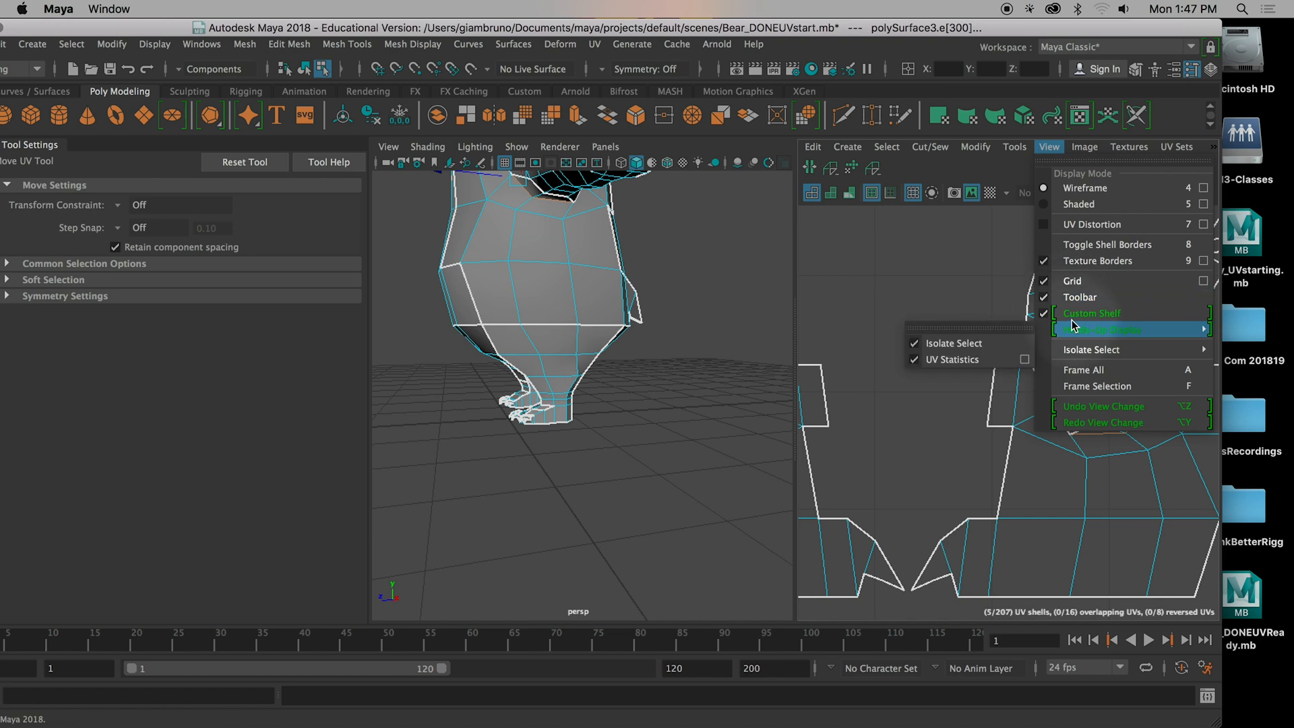
click(952, 164)
Step: Add the Cut command to the UV Editor's custom shelf
click(942, 150)
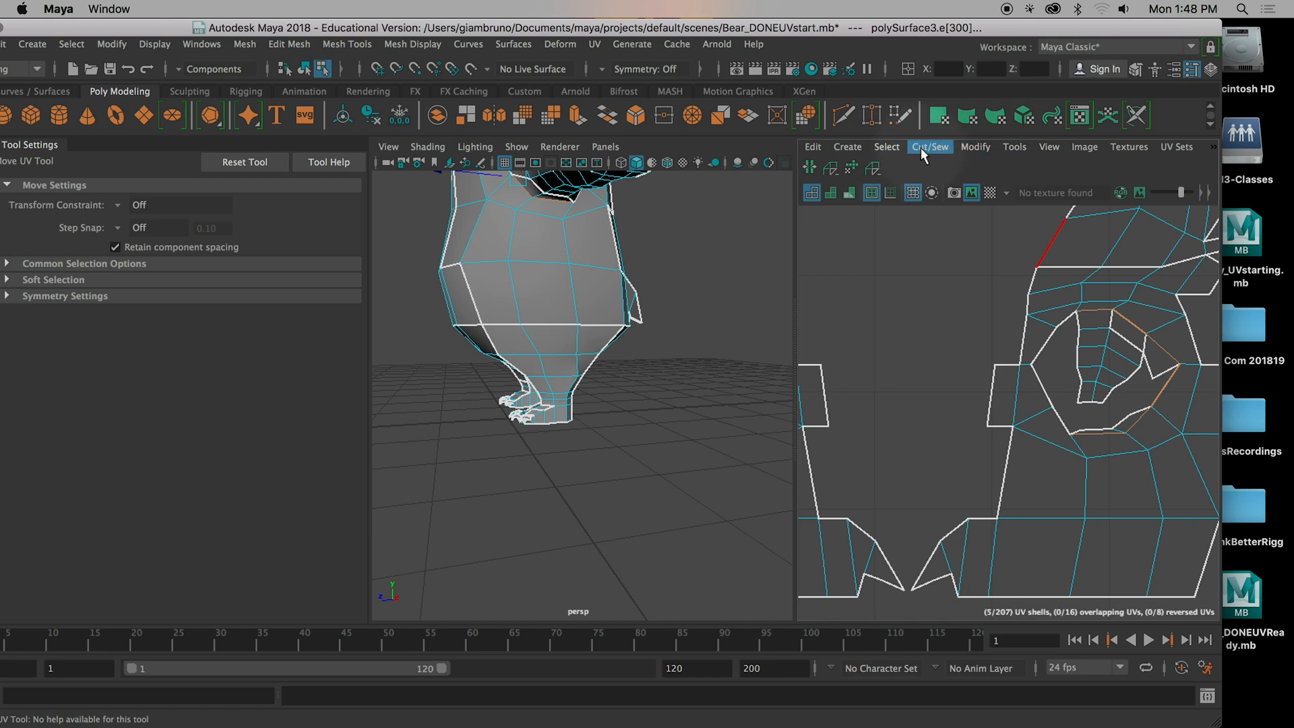
click(920, 148)
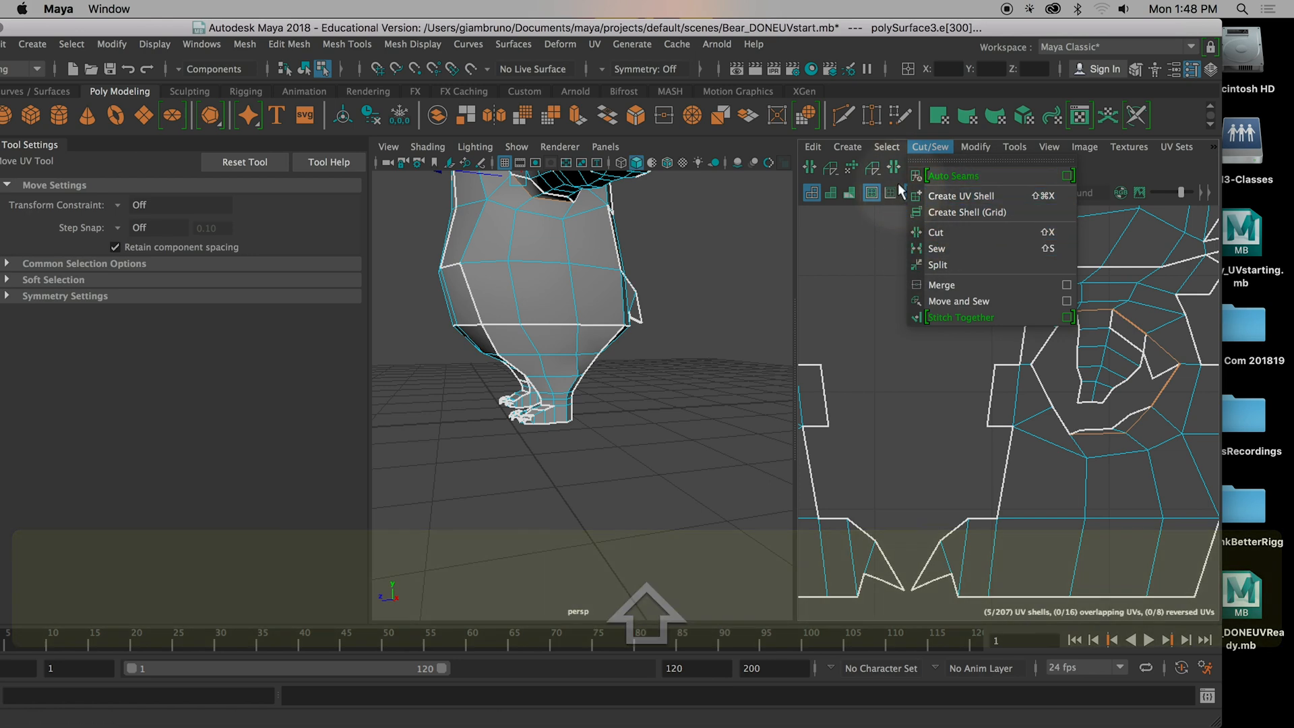
click(1121, 164)
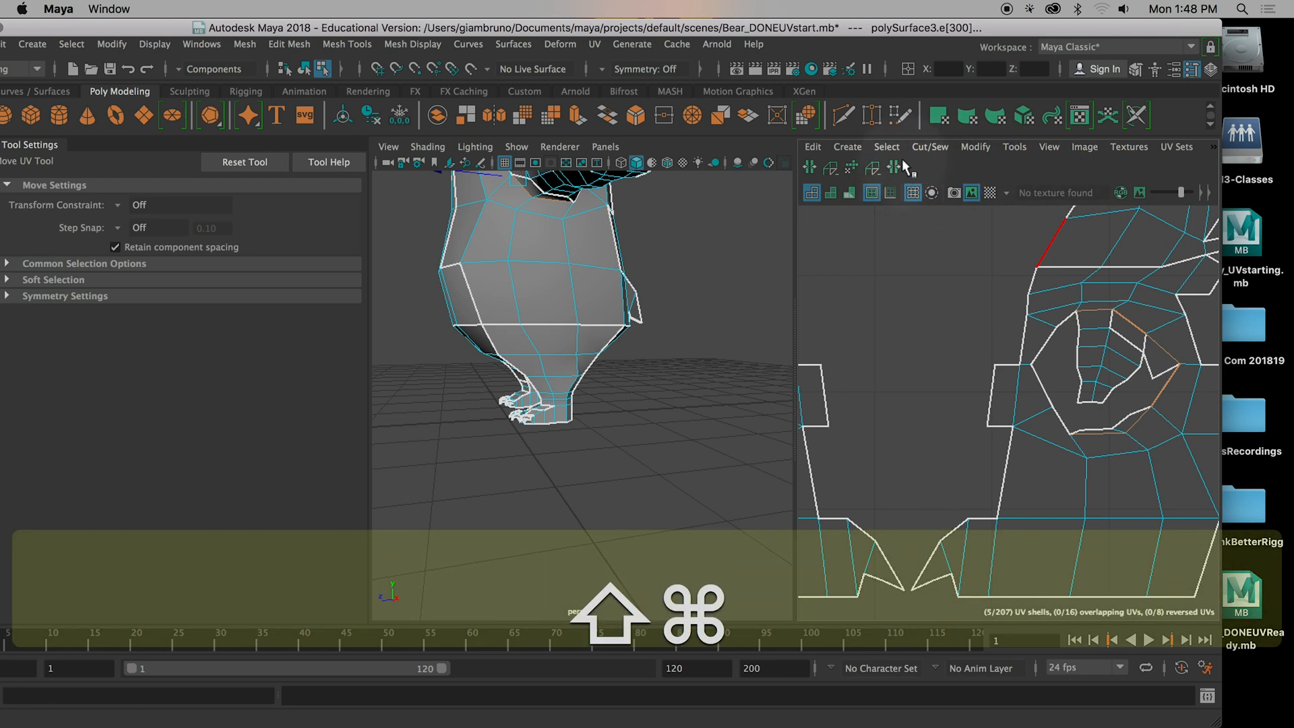
Step: Delete the last two items from the UV Editor's custom shelf and rearrange the remaining ones
right_click(893, 169)
click(895, 180)
right_click(873, 168)
click(891, 176)
mouse_move(851, 166)
middle_down()
mouse_move(864, 174)
mouse_move(835, 169)
mouse_move(864, 170)
middle_up()
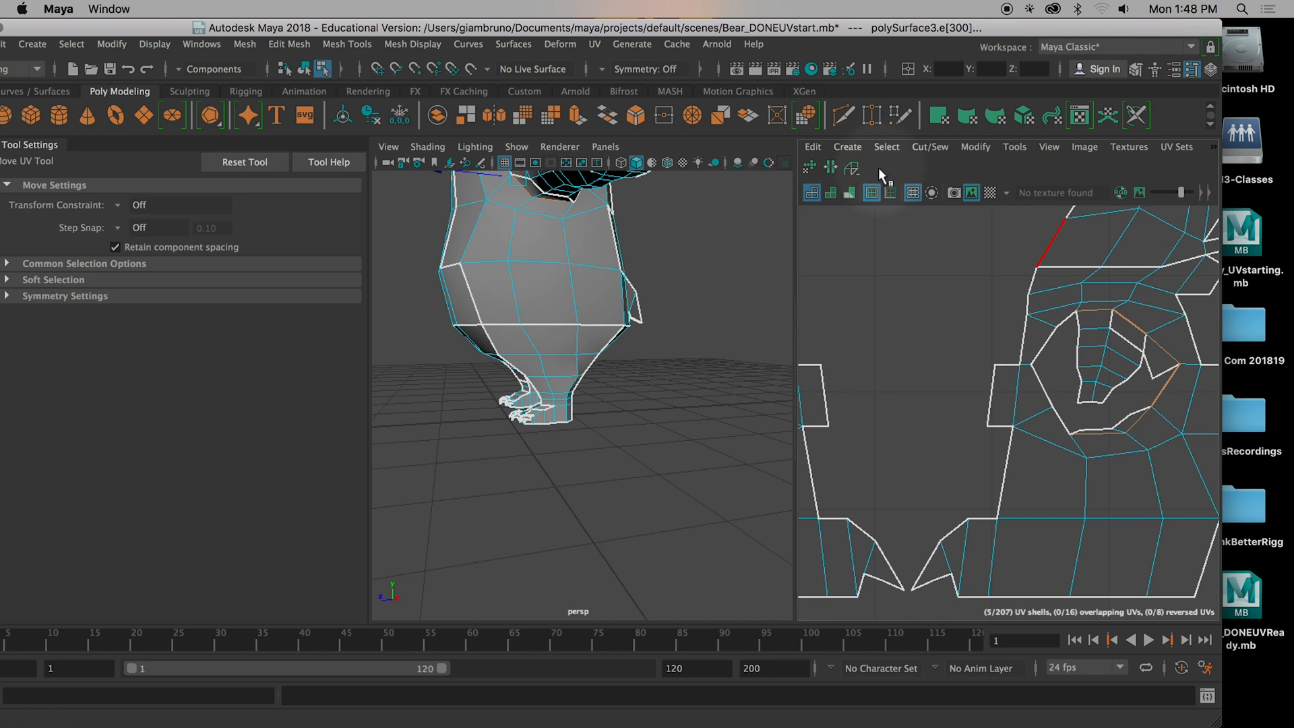
click(896, 247)
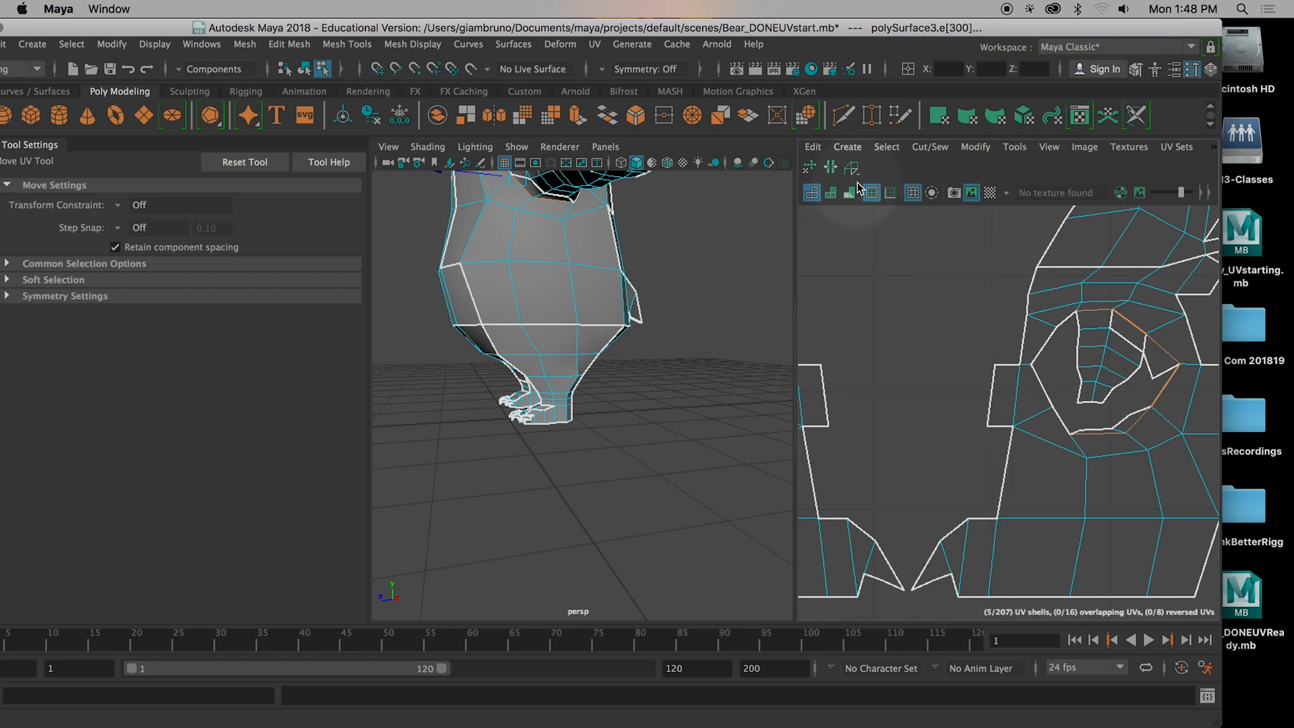
Step: Cut the UVs along the selected arm edges and move the two side body shells outside the 0–1 UV space
click(837, 169)
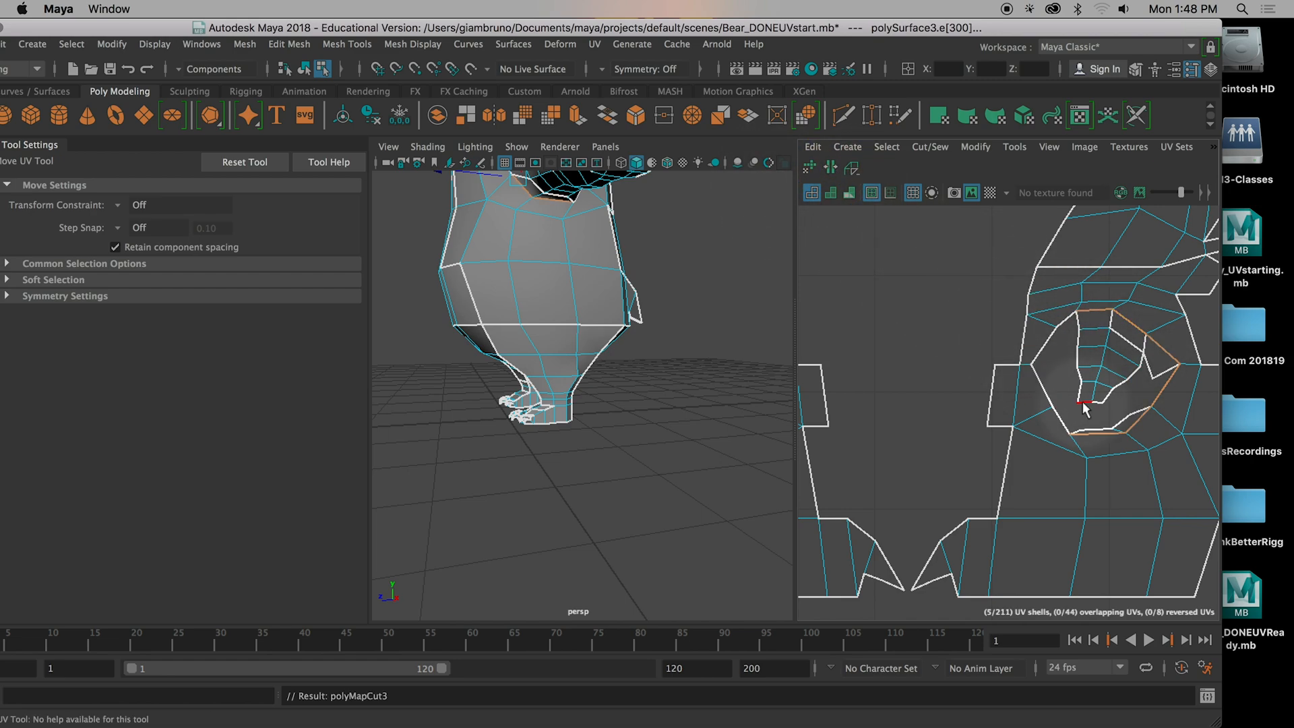
scroll(1088, 404, down, 2)
right_drag(1110, 346, 1061, 317)
click(1121, 335)
click(1119, 372)
shift+click(961, 439)
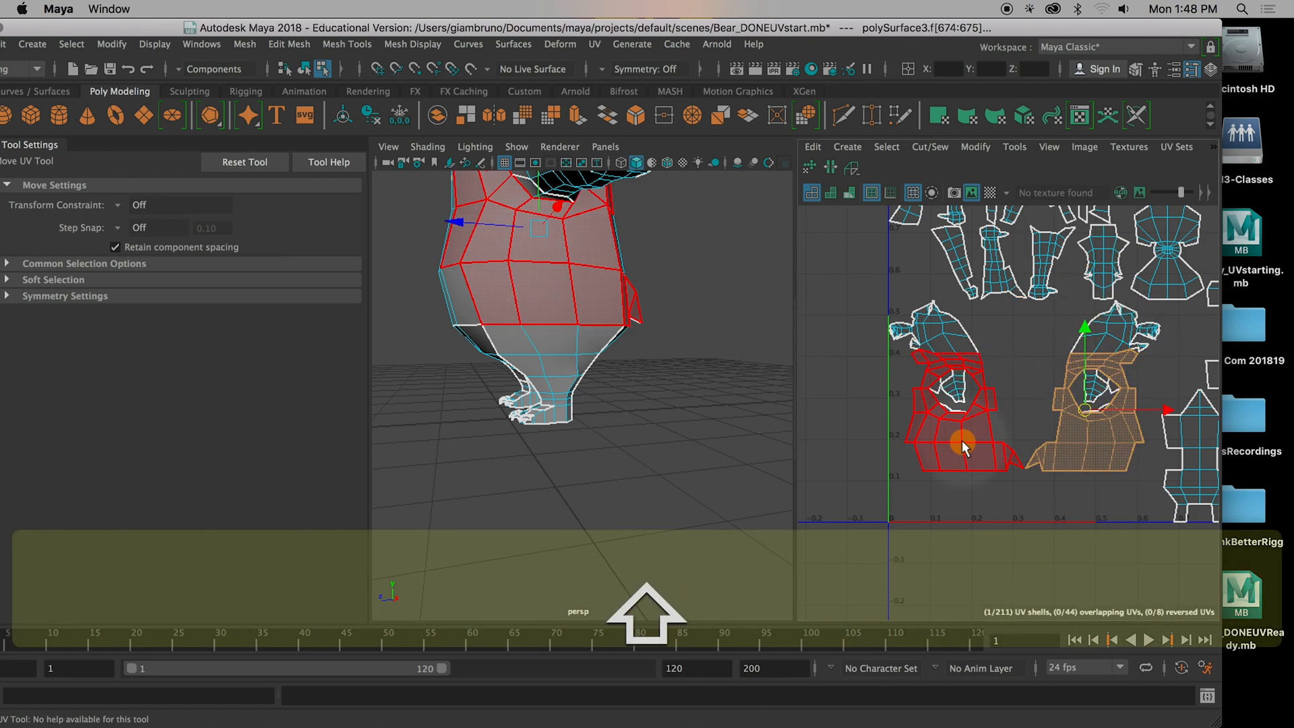
scroll(956, 470, down, 5)
mouse_move(980, 450)
mouse_down()
mouse_move(890, 508)
mouse_move(852, 554)
mouse_up()
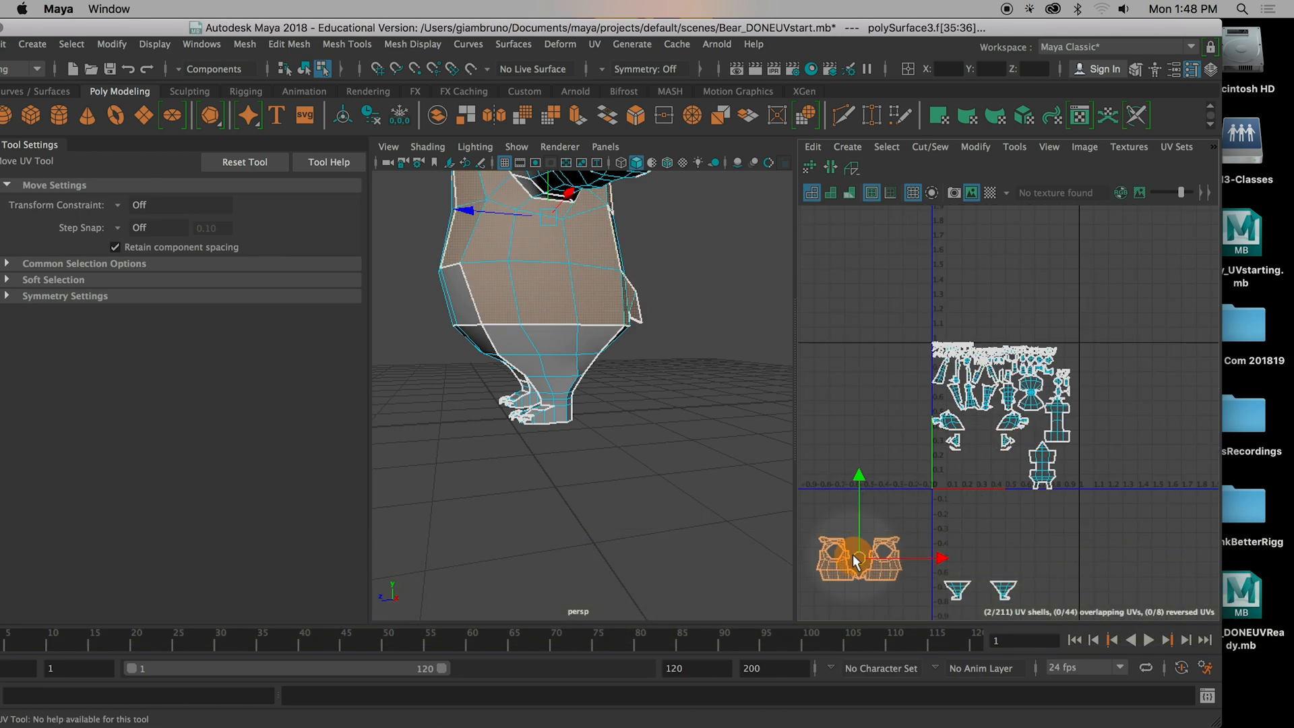
Step: Move the arm shells out to the left of the 0–1 UV space and the two head shells out to its right
scroll(964, 527, up, 2)
mouse_move(1021, 445)
mouse_down()
mouse_move(980, 407)
mouse_move(841, 421)
mouse_up()
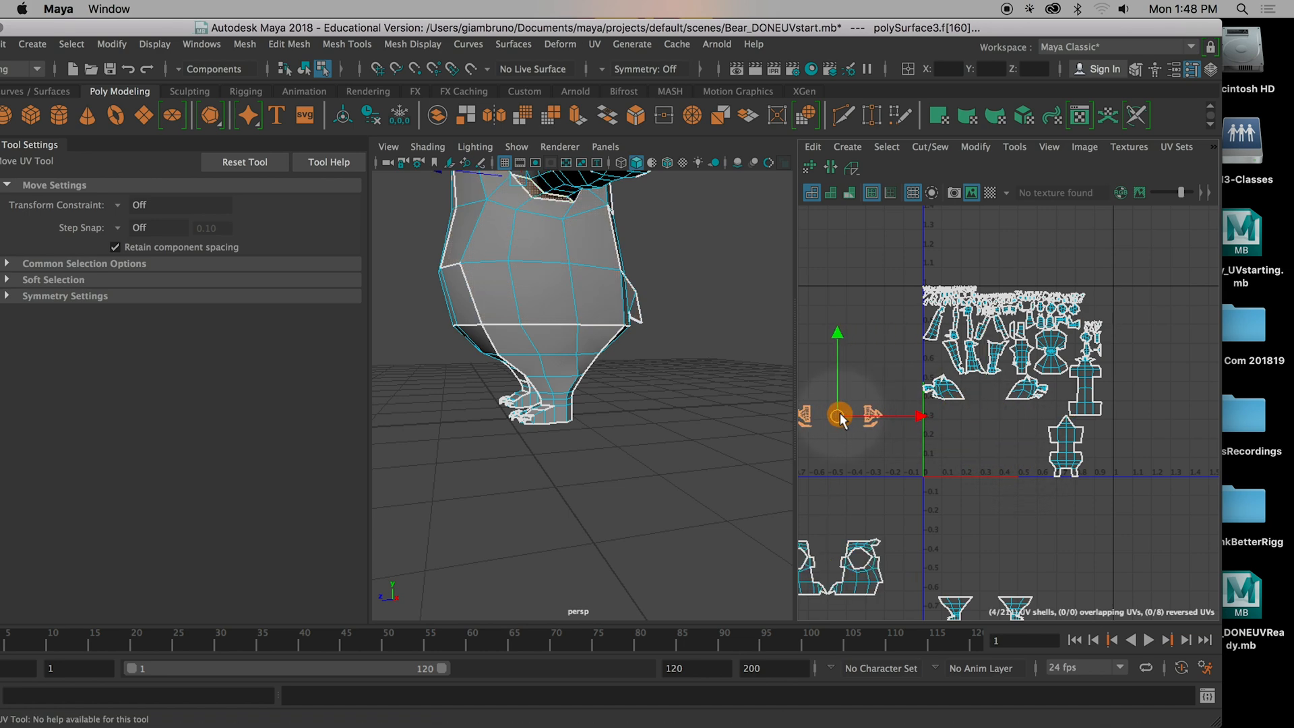
drag(945, 390, 1178, 358)
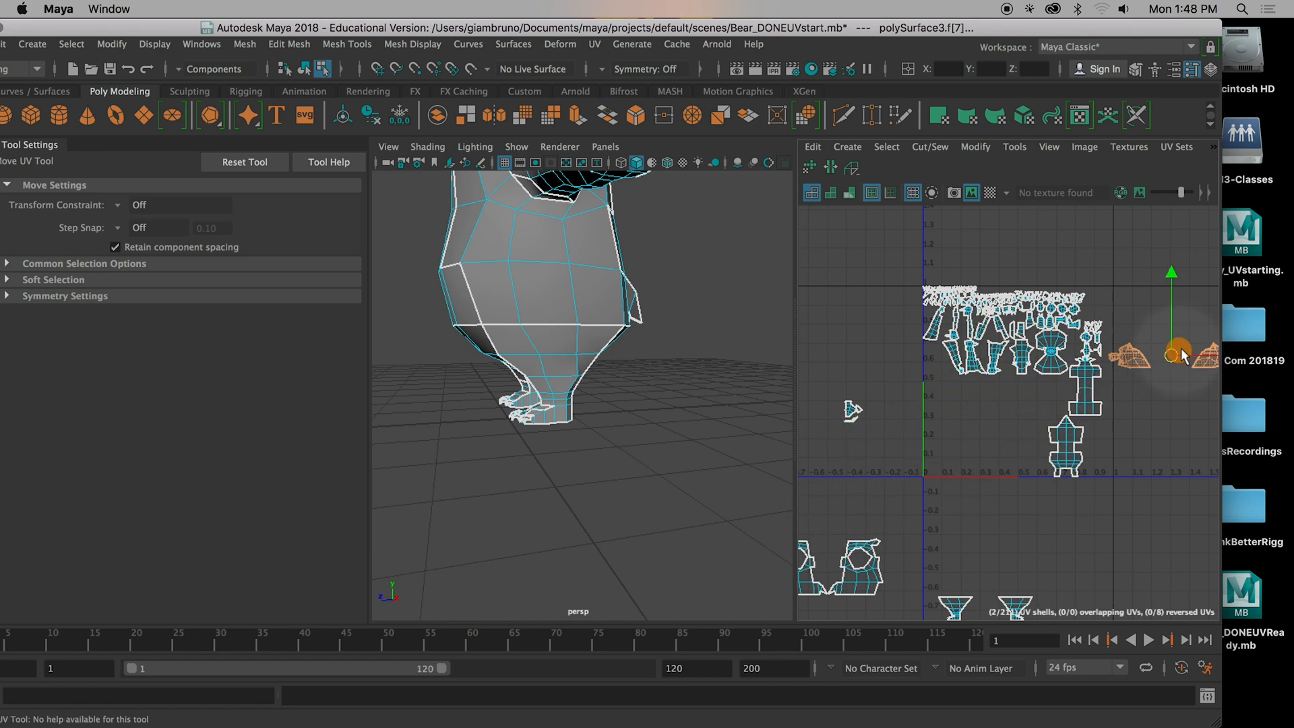
Step: Move the two long central body shells out of the 0–1 UV space, next to the side body shells
click(1090, 387)
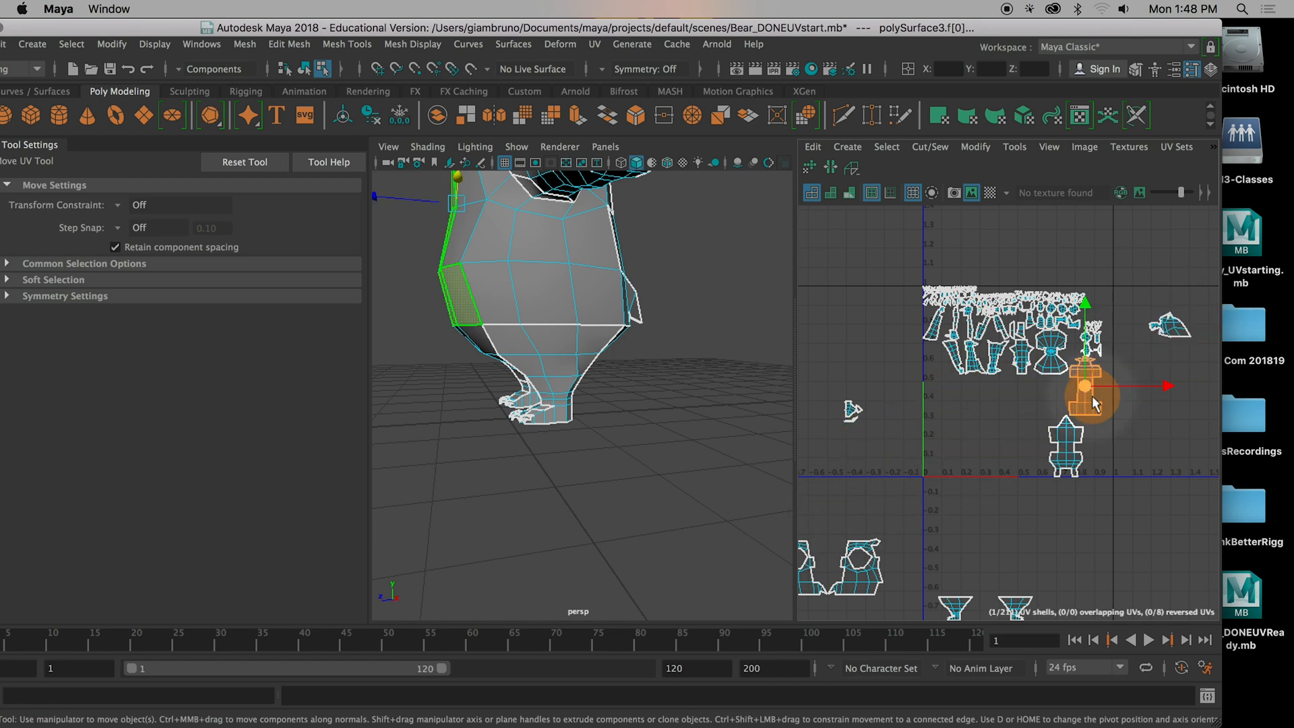
scroll(957, 438, down, 2)
drag(1020, 402, 896, 529)
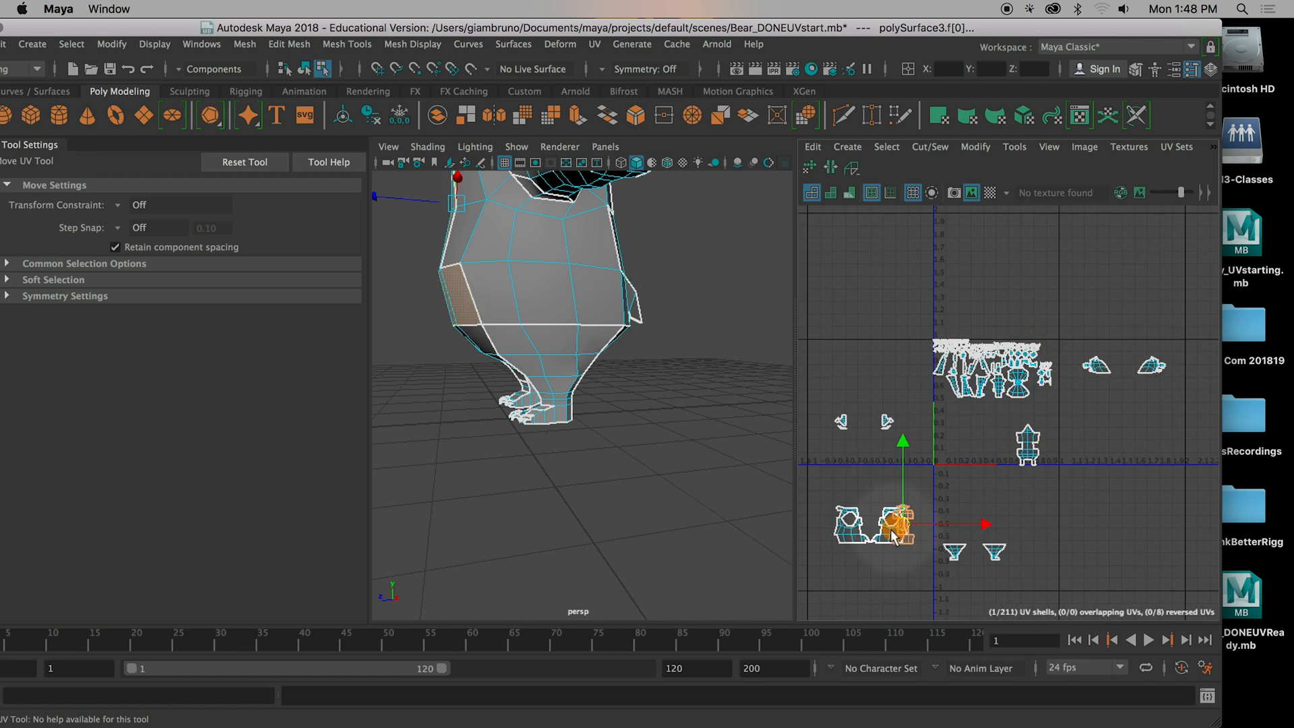
click(1027, 448)
drag(1027, 450, 819, 497)
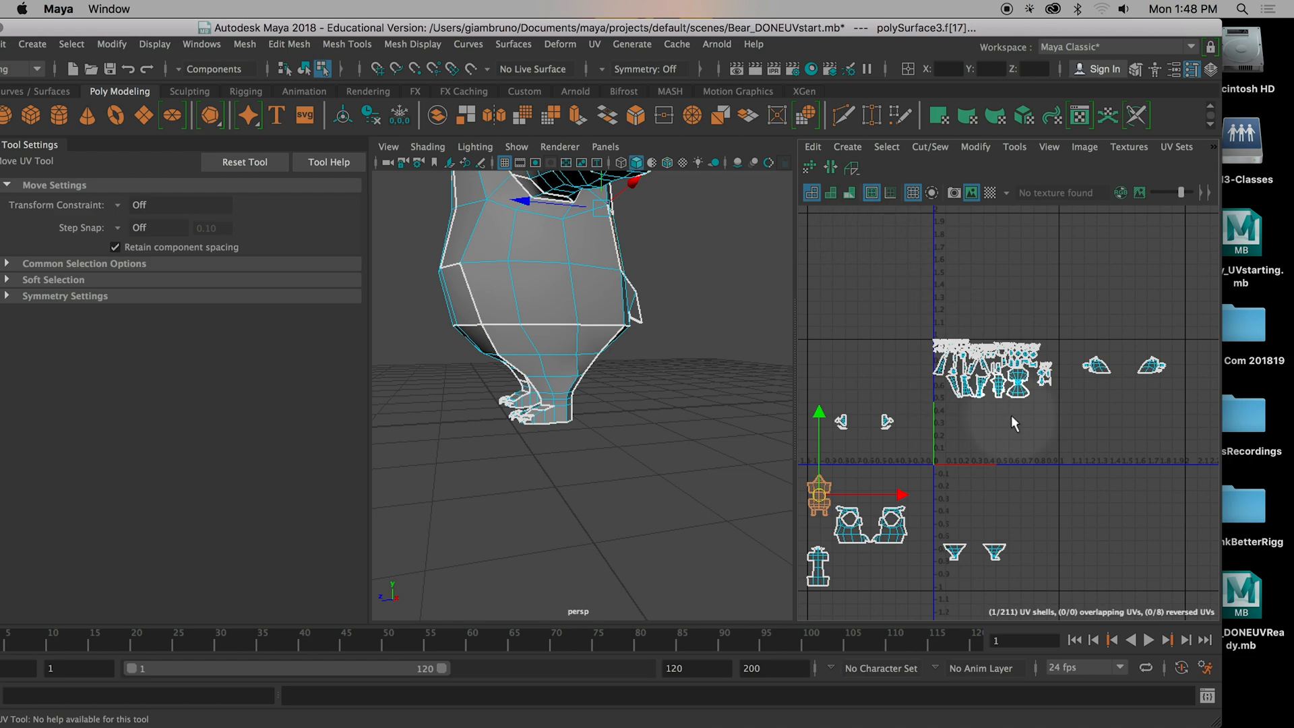
scroll(1010, 422, up, 5)
scroll(880, 439, down, 2)
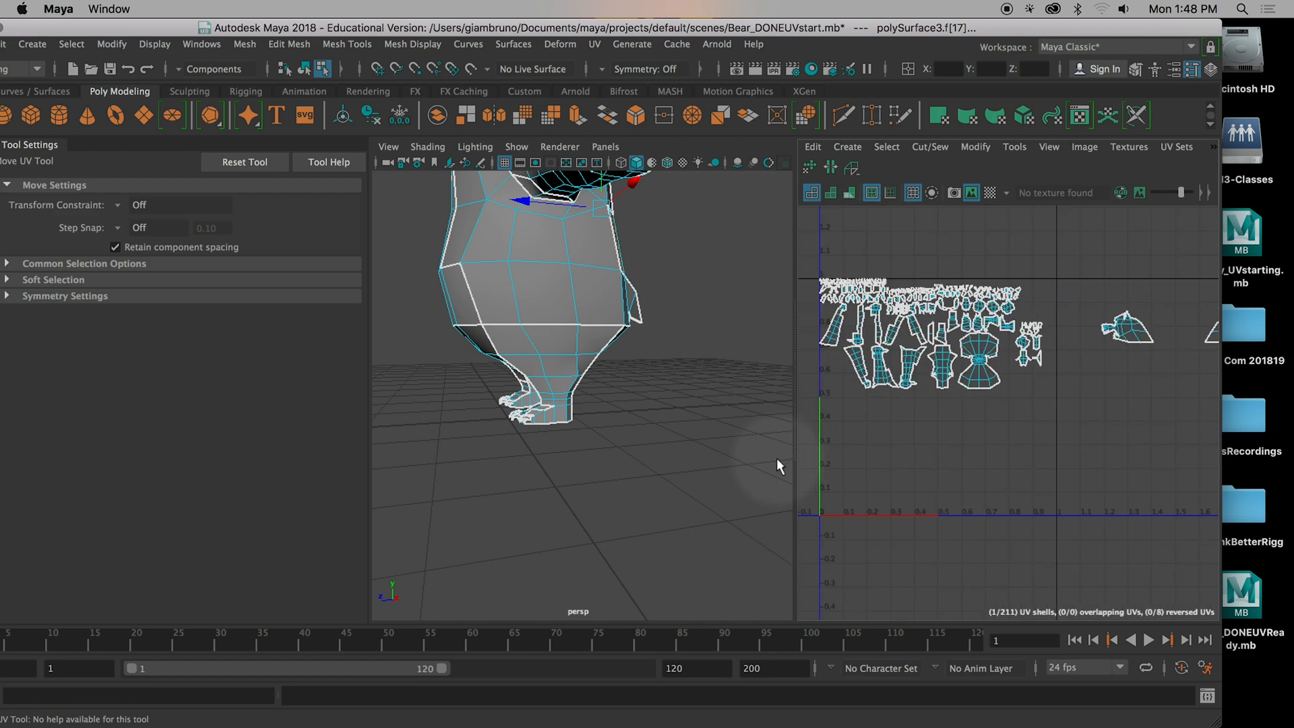
scroll(973, 458, down, 2)
scroll(957, 427, up, 3)
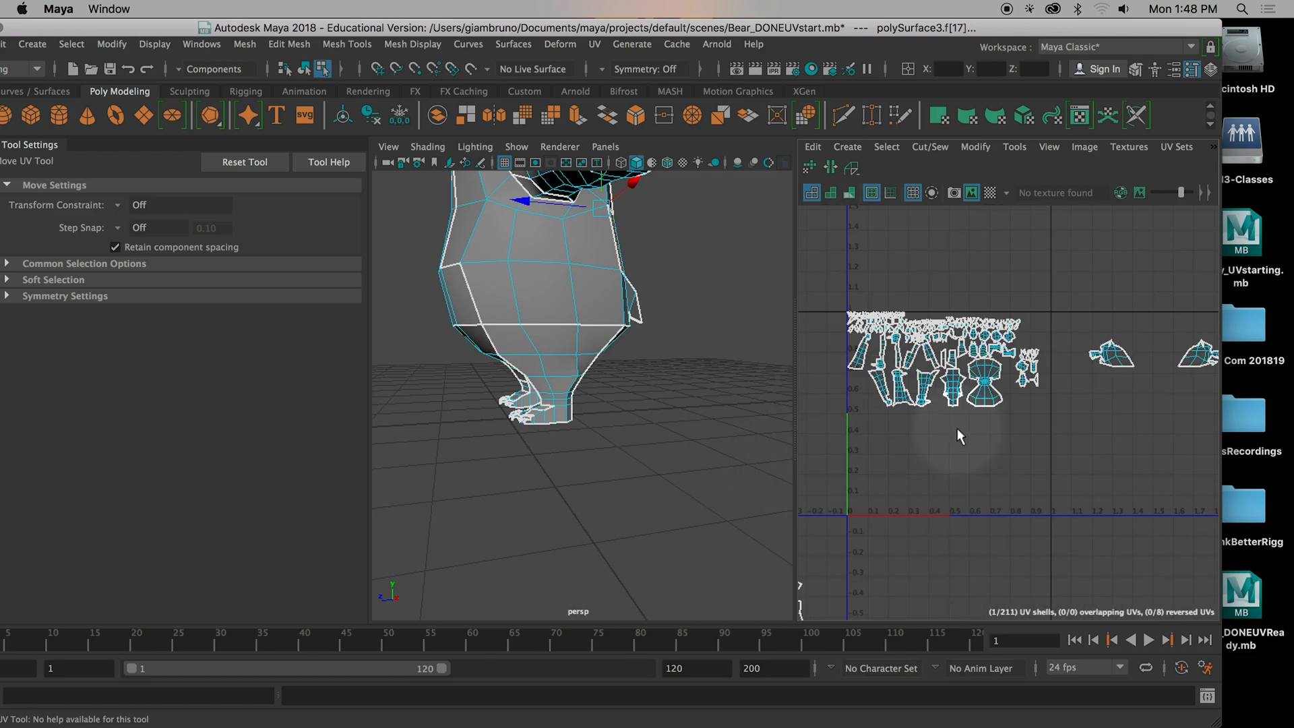
Step: Select the faces of both arms and move all their UV shells out to the left of the 0–1 UV space
scroll(956, 427, down, 2)
alt+middle_drag(957, 427, 985, 457)
click(959, 424)
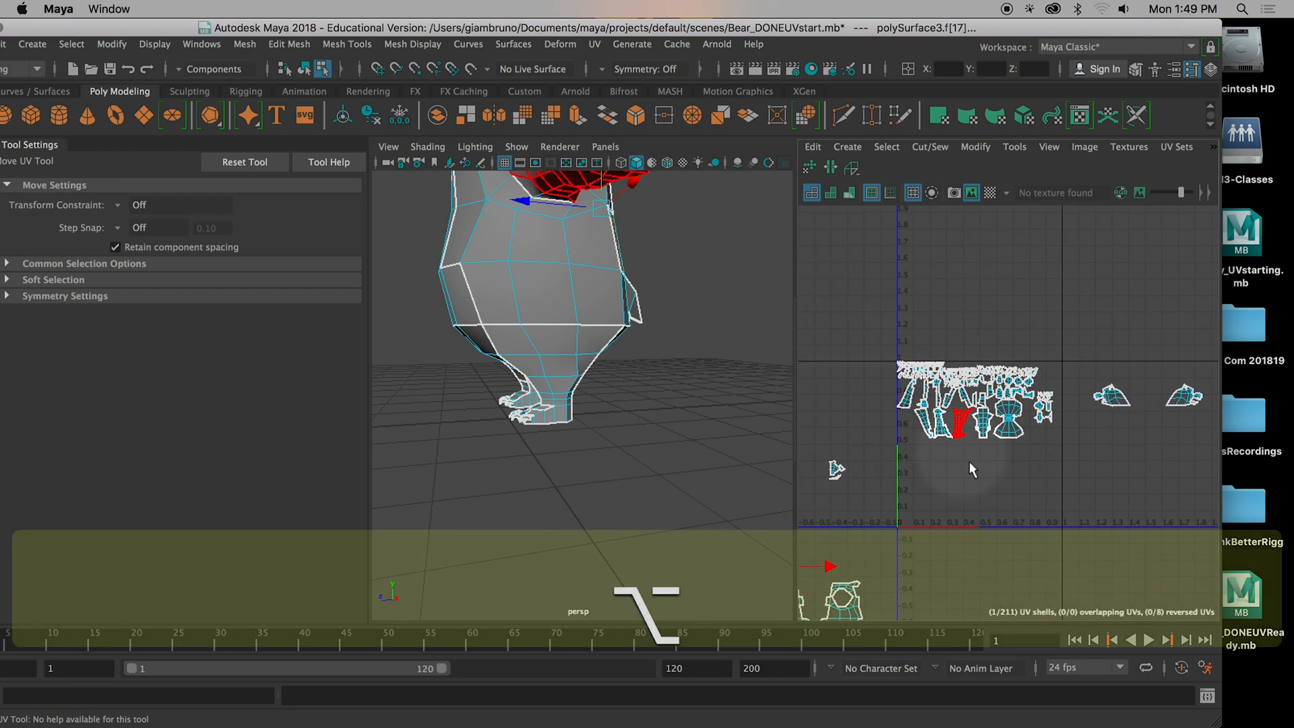
alt+drag(696, 347, 791, 393)
alt+middle_drag(791, 393, 585, 328)
alt+drag(585, 328, 681, 384)
alt+middle_drag(681, 384, 633, 284)
drag(672, 316, 606, 370)
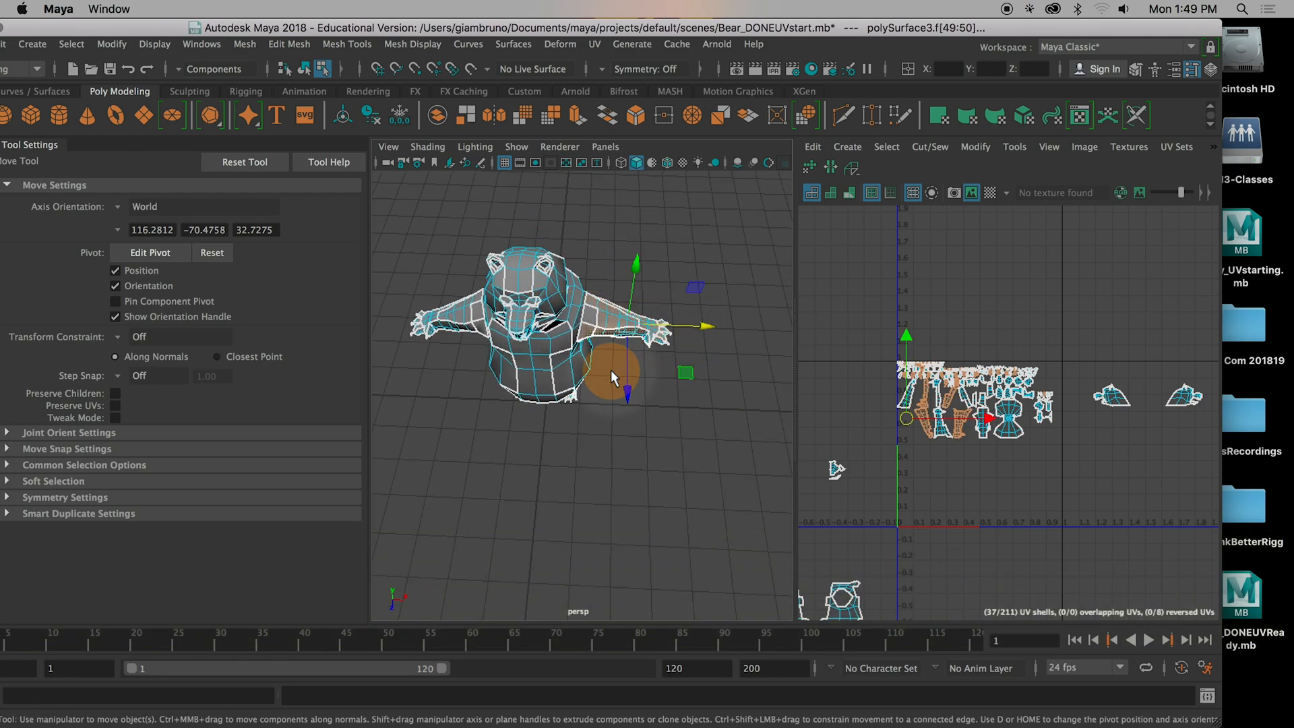
mouse_move(663, 427)
alt+mouse_down()
mouse_move(672, 434)
mouse_move(551, 339)
mouse_move(629, 445)
alt+mouse_up()
scroll(923, 506, down, 3)
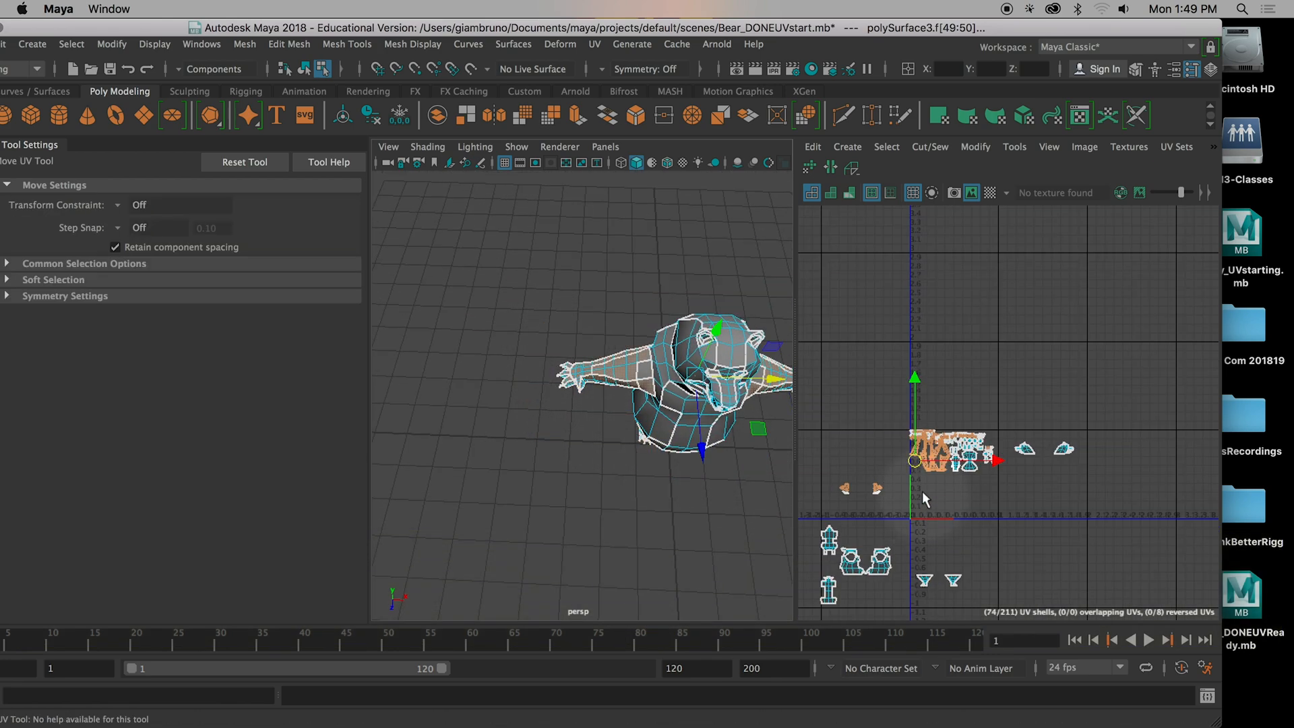
drag(917, 469, 815, 481)
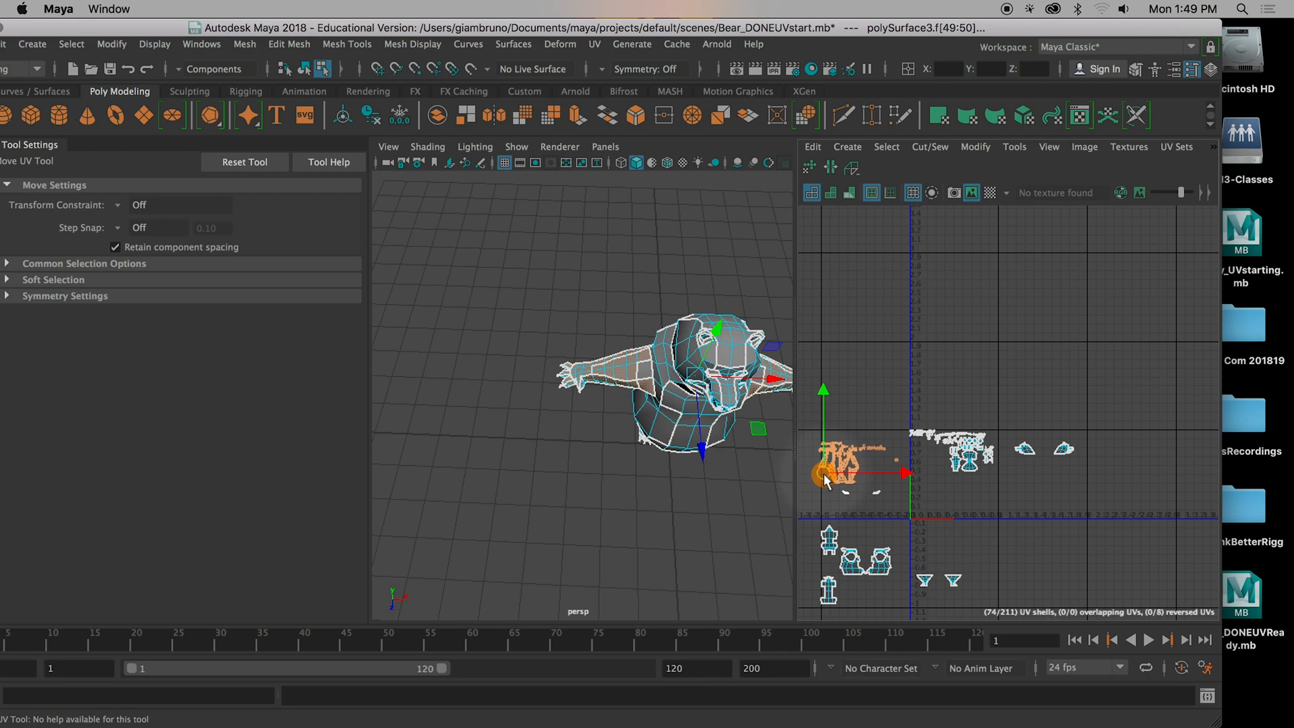
Step: Select the leg faces, move their UV shells below the 0–1 space, and place the two funnel-shaped shells beside them
alt+drag(742, 466, 742, 440)
alt+right_drag(957, 475, 1013, 487)
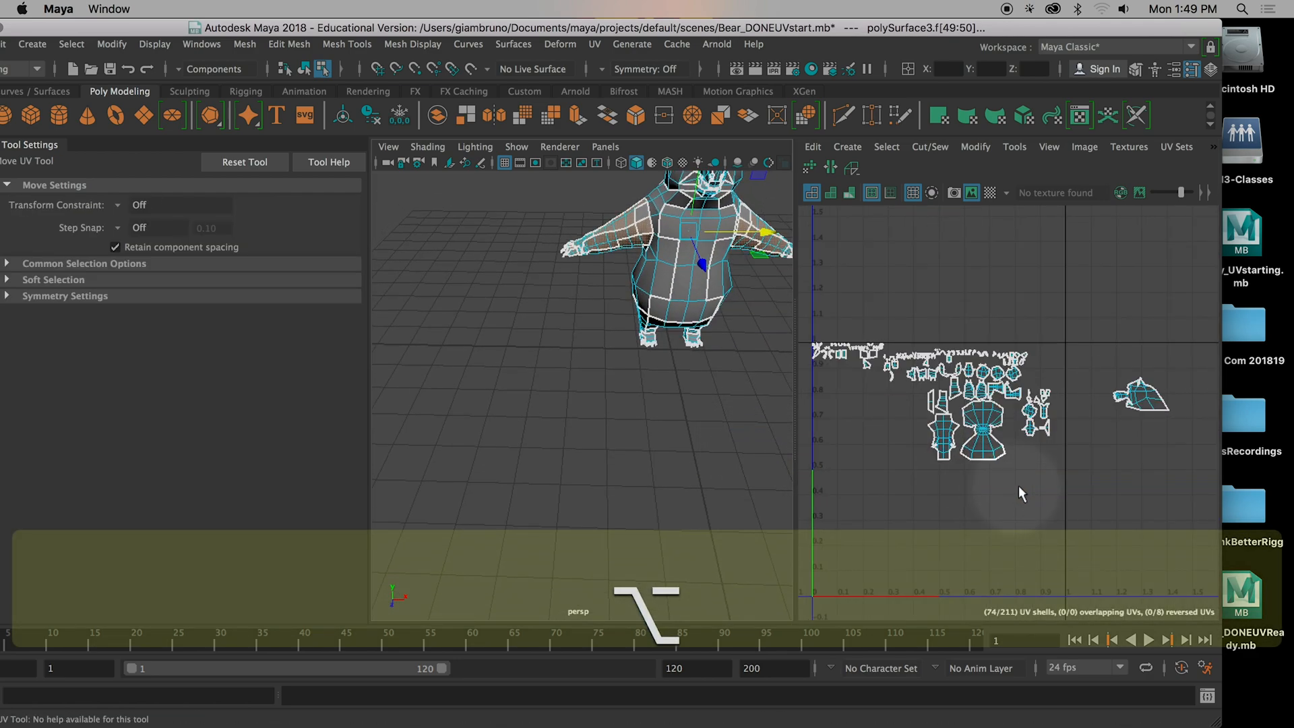
alt+drag(607, 414, 631, 340)
alt+middle_drag(633, 339, 622, 392)
drag(571, 298, 710, 346)
scroll(981, 497, down, 5)
alt+right_drag(1011, 516, 989, 434)
drag(1000, 465, 996, 548)
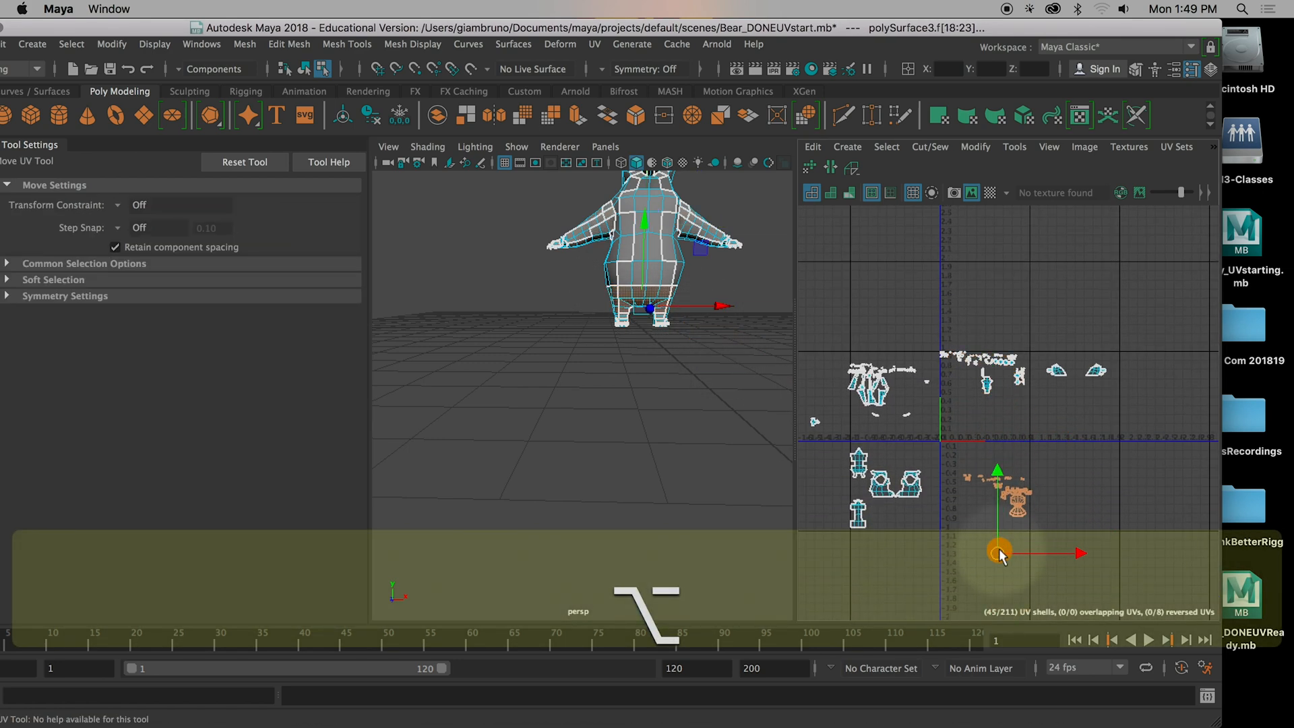
alt+middle_drag(960, 606, 964, 525)
drag(1040, 546, 976, 396)
Step: Move the two small outlying arm shells beneath the arm group and the lower torso shell into the body group
alt+middle_drag(799, 340, 831, 369)
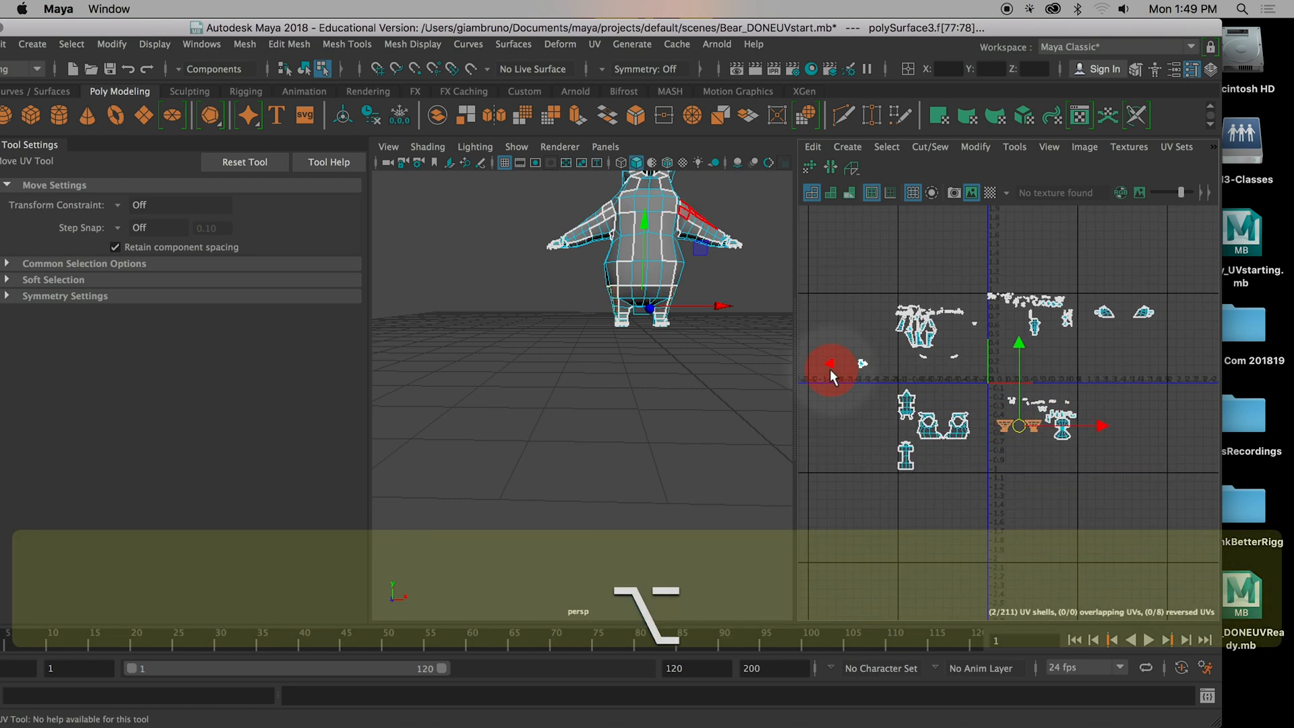
drag(878, 382, 950, 377)
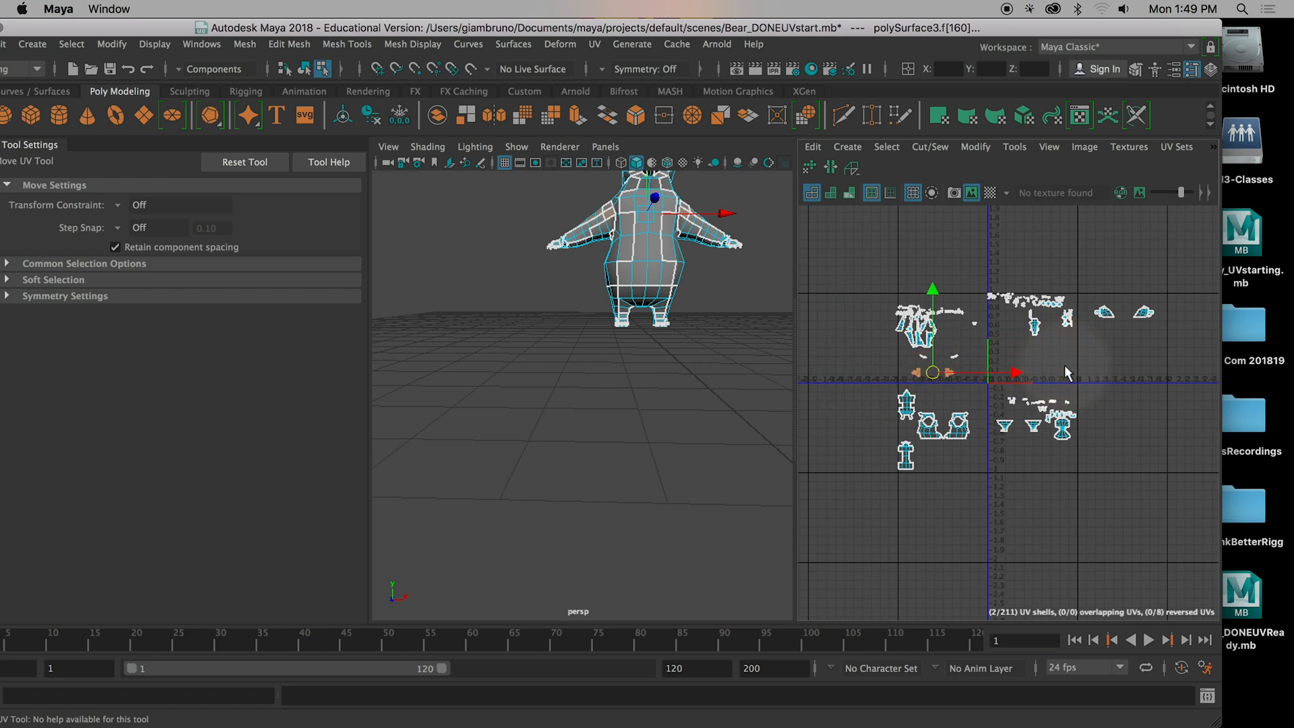
scroll(1065, 365, up, 3)
drag(985, 288, 842, 431)
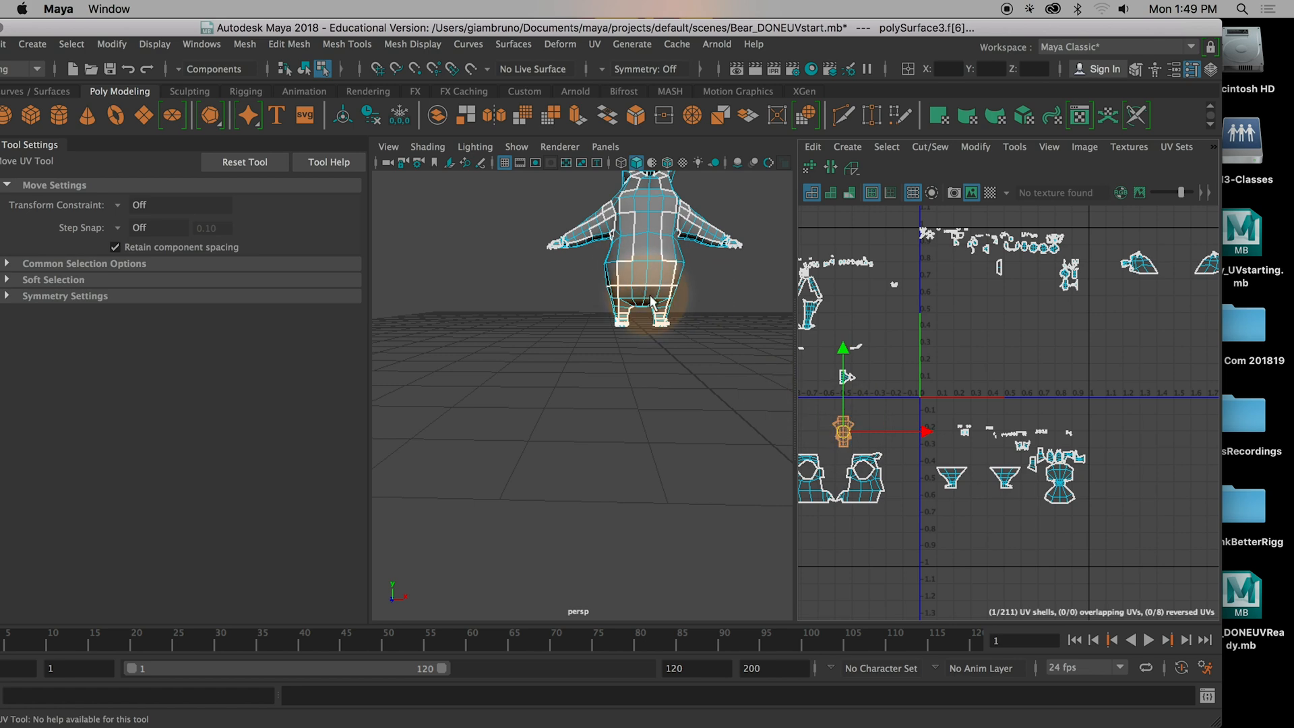
Step: Select the bear's head faces, exclude the body shell from the selection, and move the head shells right of the 0–1 UV space
scroll(646, 299, down, 5)
alt+drag(670, 346, 652, 283)
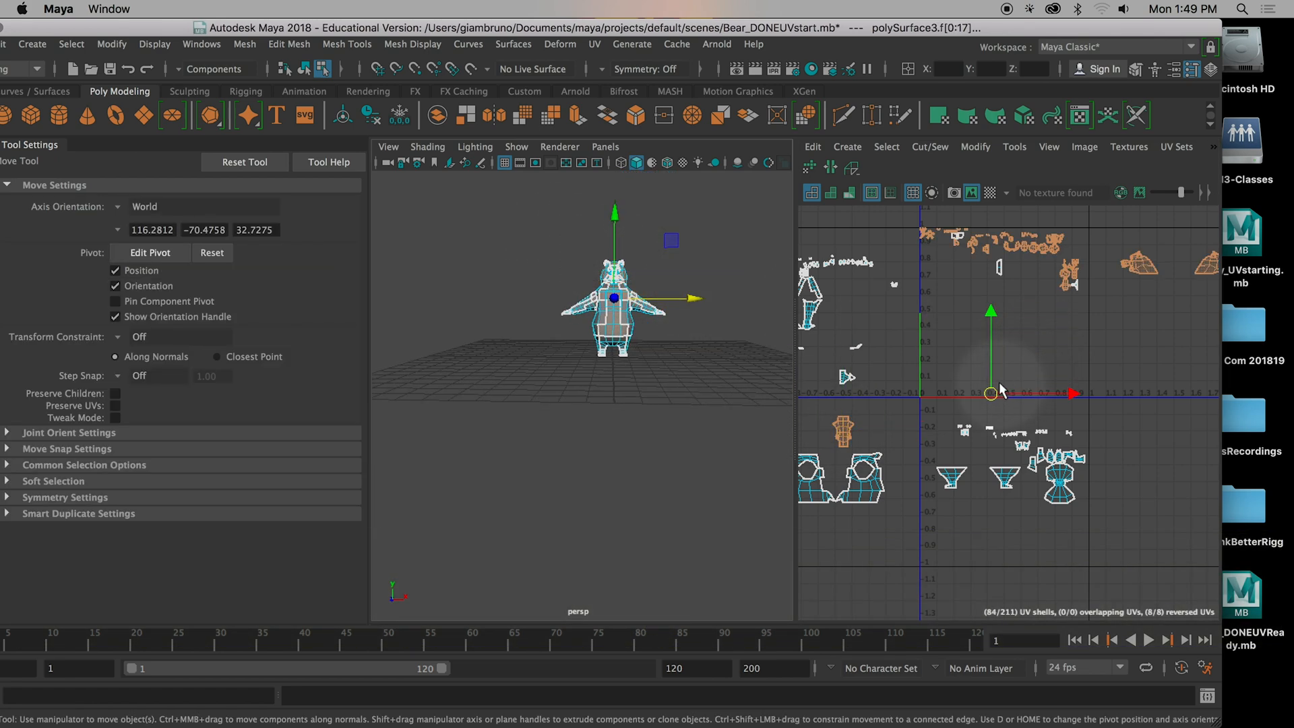
mouse_move(990, 394)
mouse_down()
mouse_move(1168, 395)
mouse_move(1014, 386)
mouse_move(1008, 397)
mouse_up()
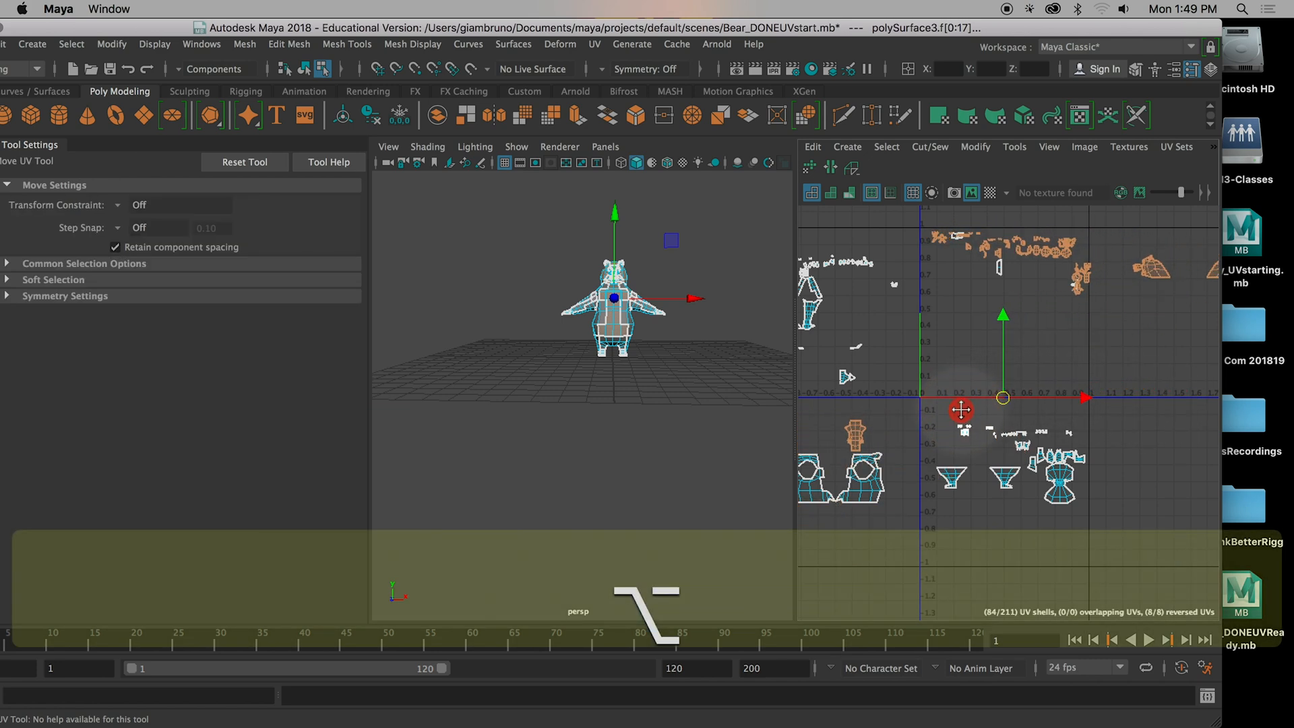
alt+middle_drag(904, 432, 1007, 342)
click(886, 372)
click(875, 439)
alt+scroll(1004, 422, down, 5)
alt+middle_drag(1004, 422, 902, 482)
drag(1053, 357, 1098, 350)
click(1112, 411)
Step: Move the two large side head shells directly beneath the other head shells
drag(1166, 394, 1118, 322)
middle_drag(1117, 358, 1111, 364)
middle_drag(1048, 394, 1043, 395)
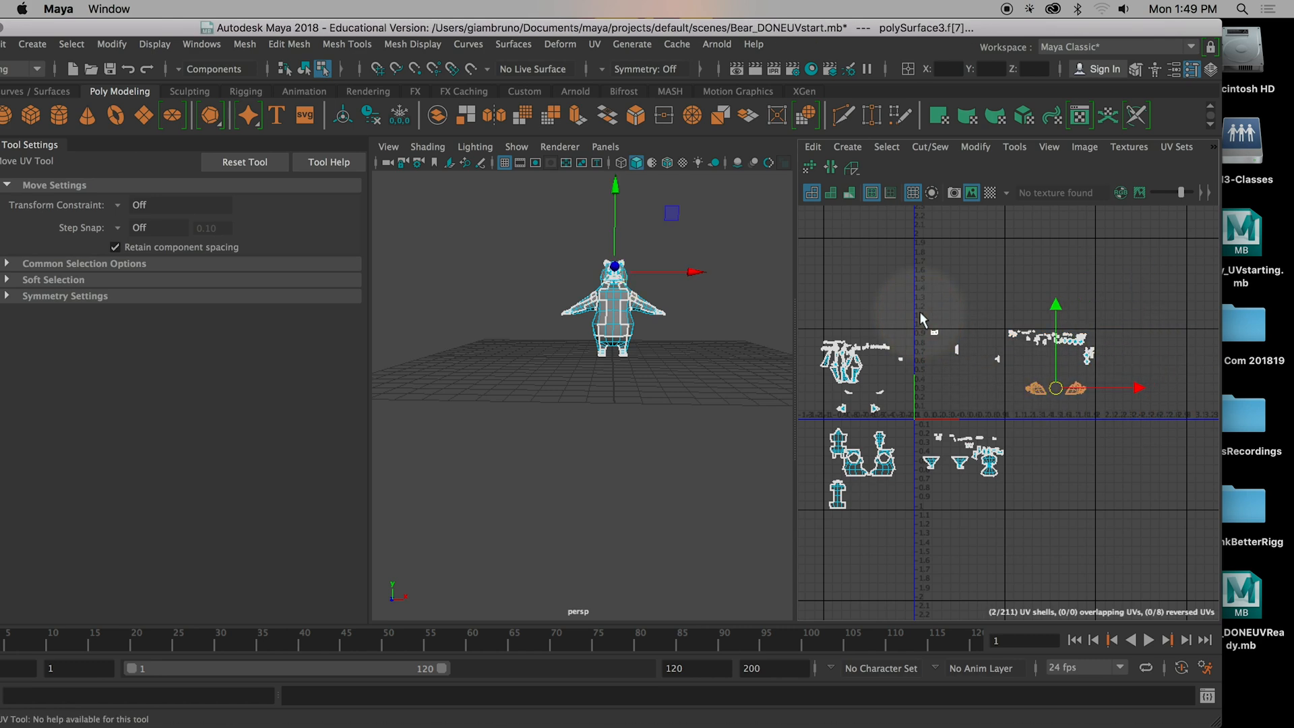
drag(1004, 369, 1001, 368)
Step: Move the narrow vertical shell left in the 0–1 UV space next to the lower torso shell in the body group
alt+drag(714, 347, 977, 396)
click(915, 313)
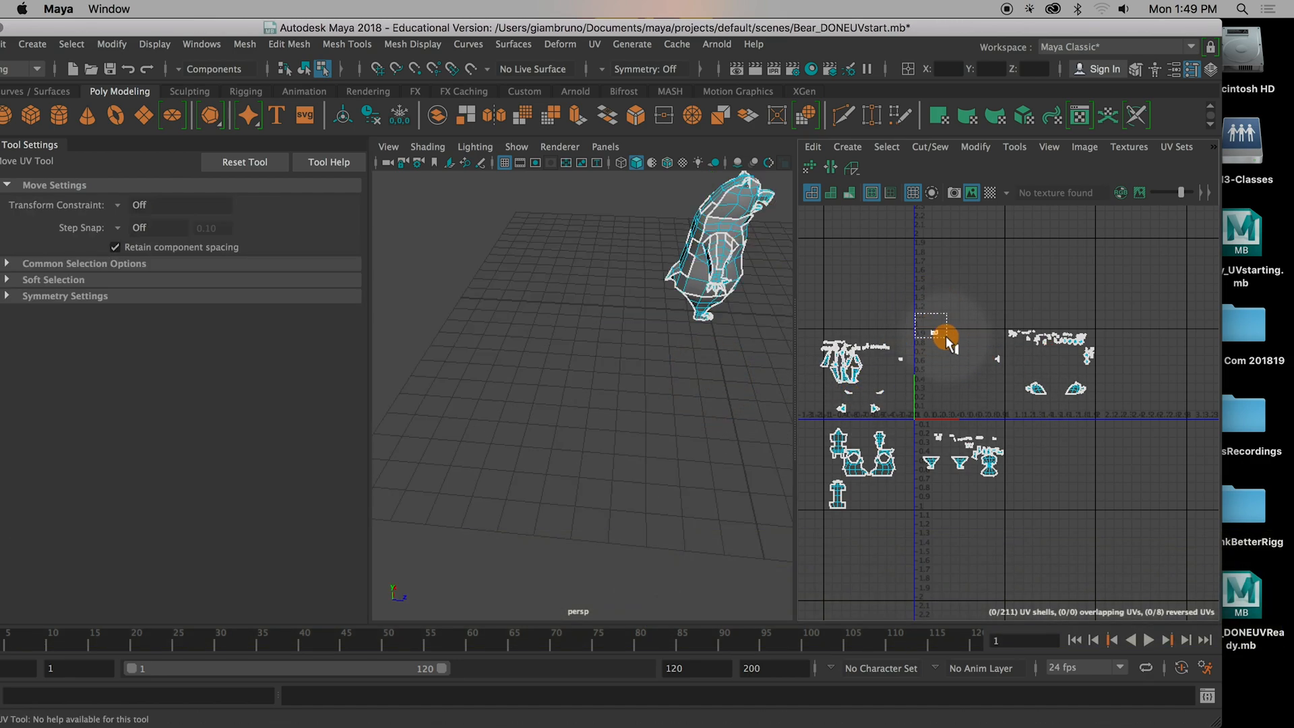
drag(944, 336, 944, 336)
key(w)
alt+drag(784, 313, 470, 308)
click(1025, 415)
scroll(989, 411, up, 5)
scroll(985, 385, down, 3)
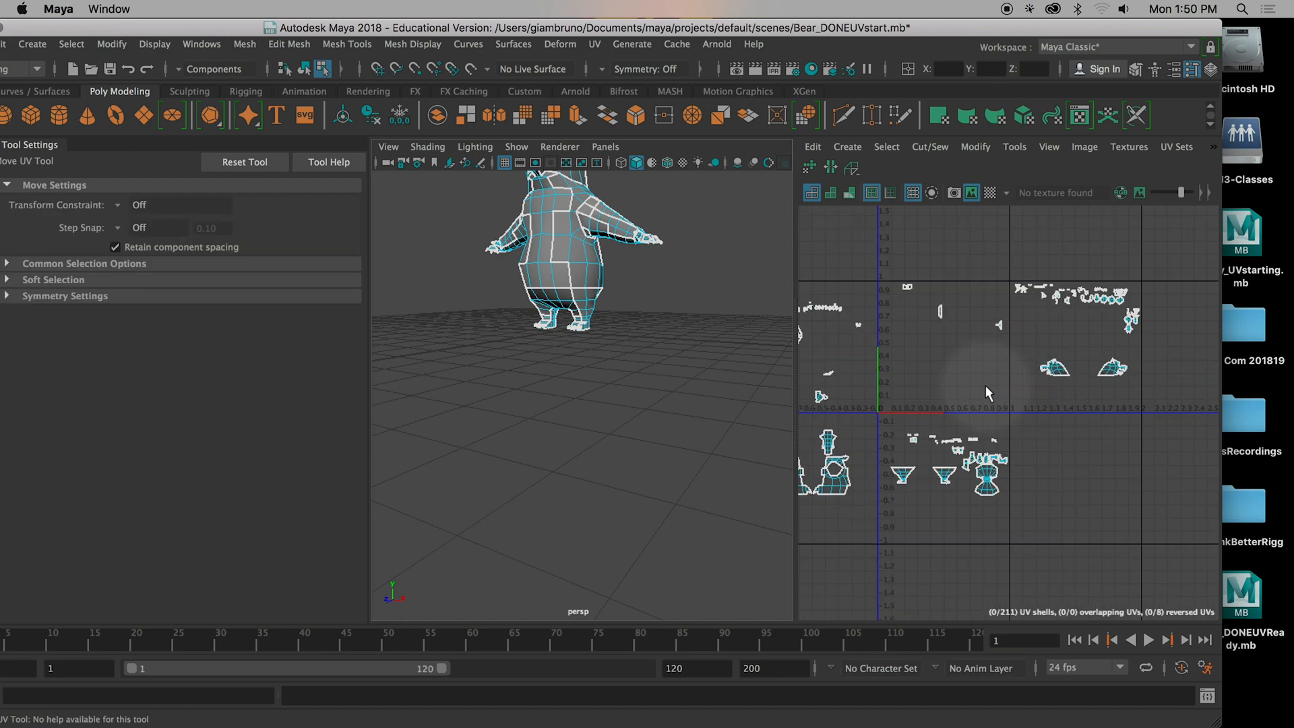
alt+drag(572, 325, 417, 326)
drag(943, 311, 823, 437)
Step: Move the small shell near the right edge of the 0–1 UV space beneath the side body shells
drag(1017, 351, 1016, 352)
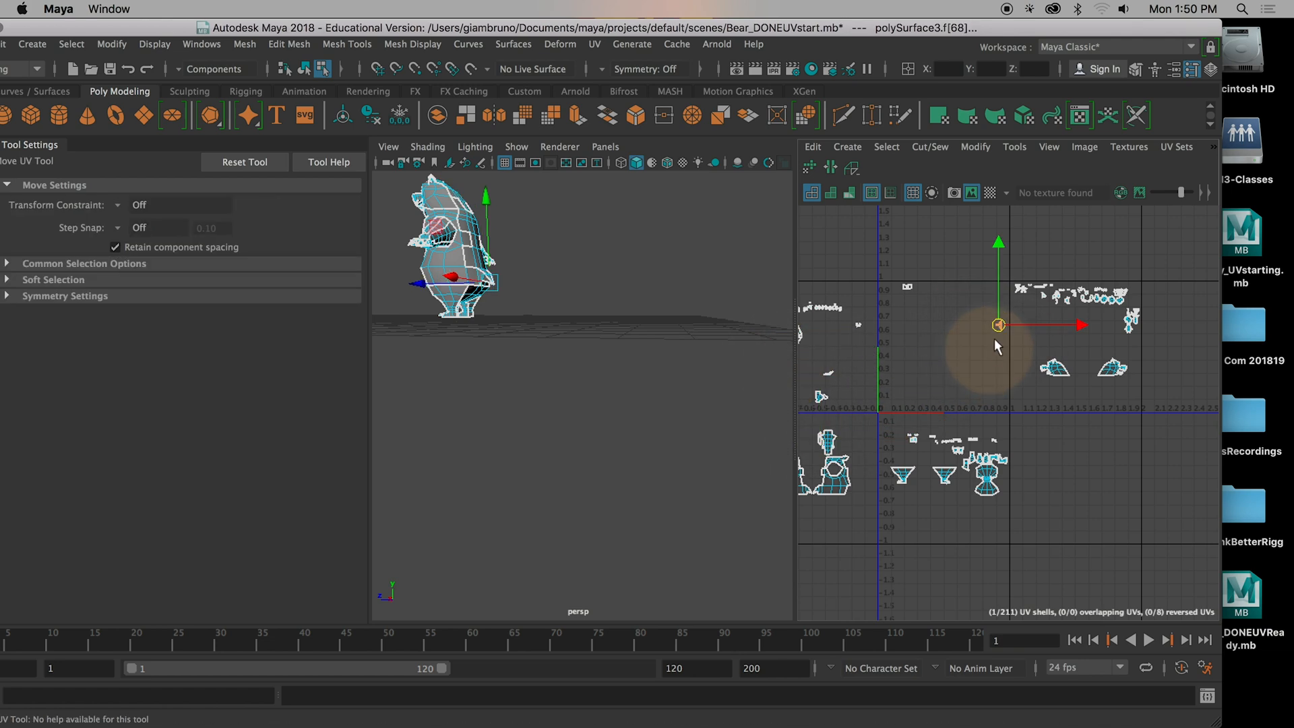
alt+middle_drag(968, 394, 1074, 321)
drag(1106, 254, 919, 436)
Step: Move the last pair of small shoulder shells out of the 0–1 UV space, beside the arm shells
alt+middle_drag(1020, 233, 1019, 303)
drag(1004, 265, 1081, 344)
alt+drag(472, 365, 754, 364)
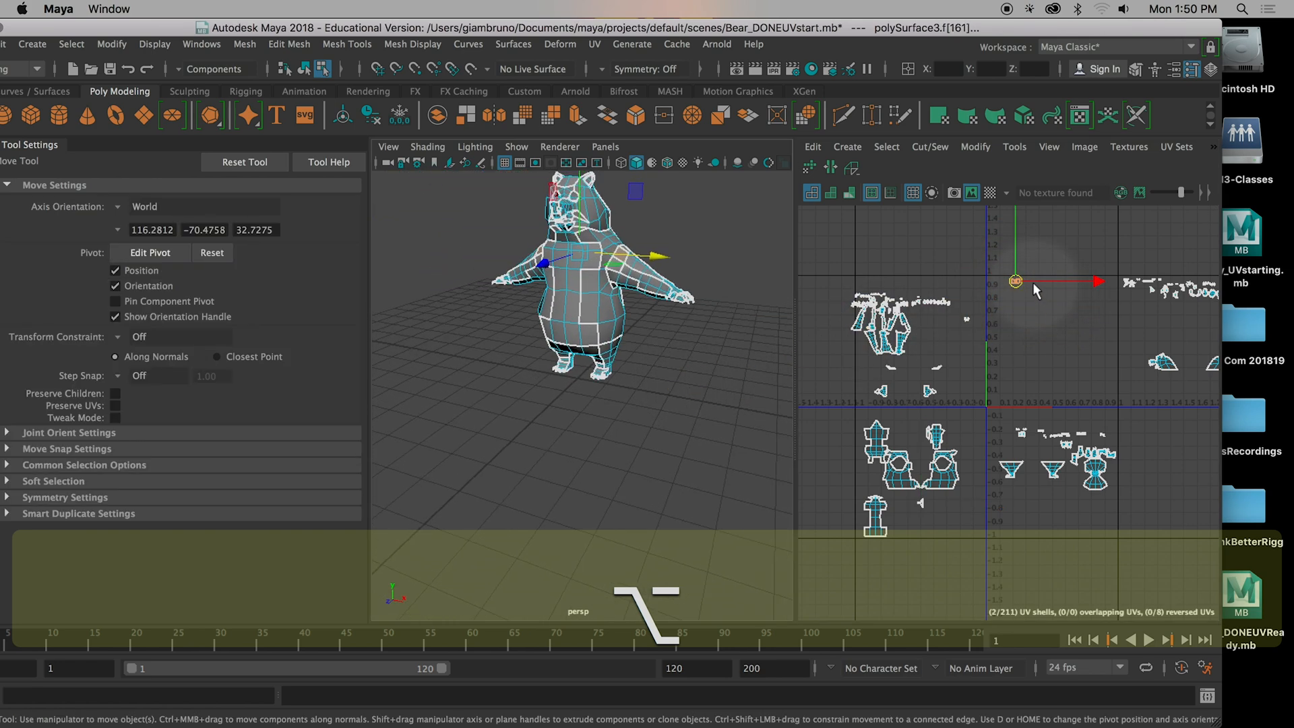
drag(1014, 282, 1001, 285)
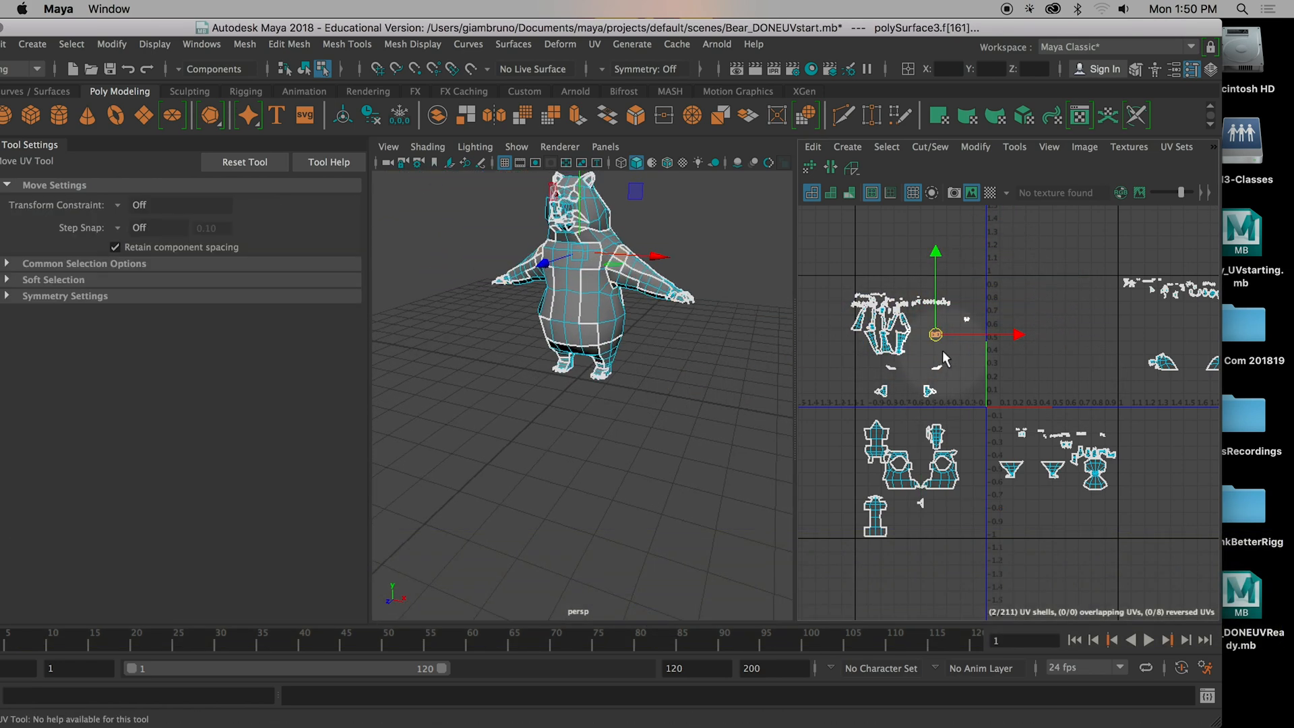
Step: Reposition the Maya window on the desktop so that its left-hand tools are in view
scroll(1000, 337, up, 3)
scroll(999, 337, up, 2)
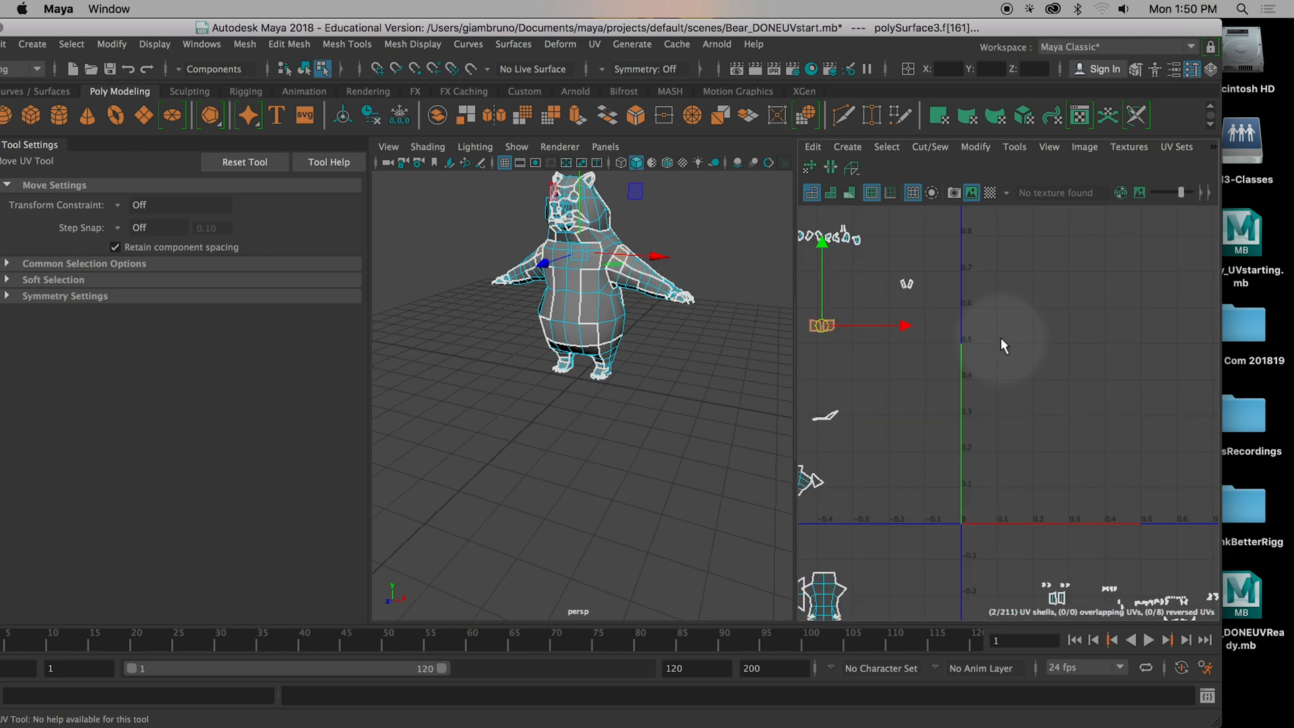
drag(657, 27, 696, 27)
click(1231, 68)
Step: Examine the grouped UV shells, the seams on the bear's body and the available Cut/Sew commands
scroll(844, 336, down, 4)
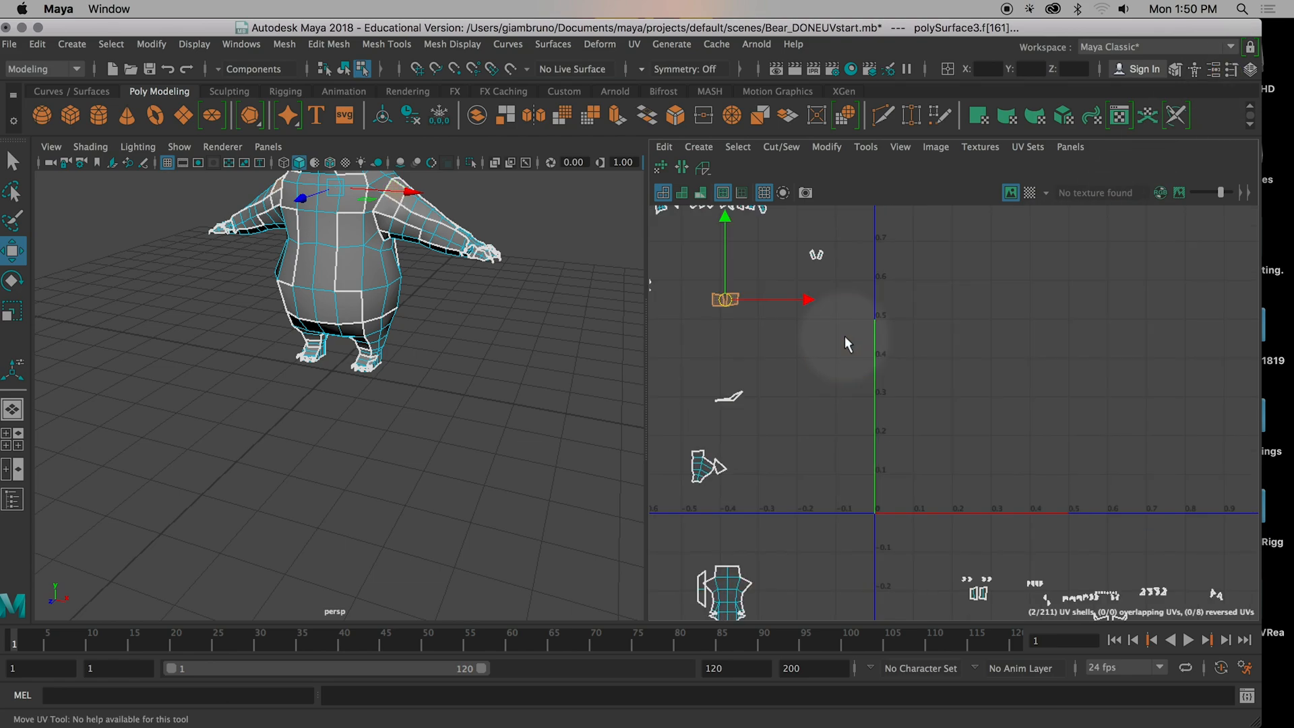
alt+middle_drag(836, 336, 900, 334)
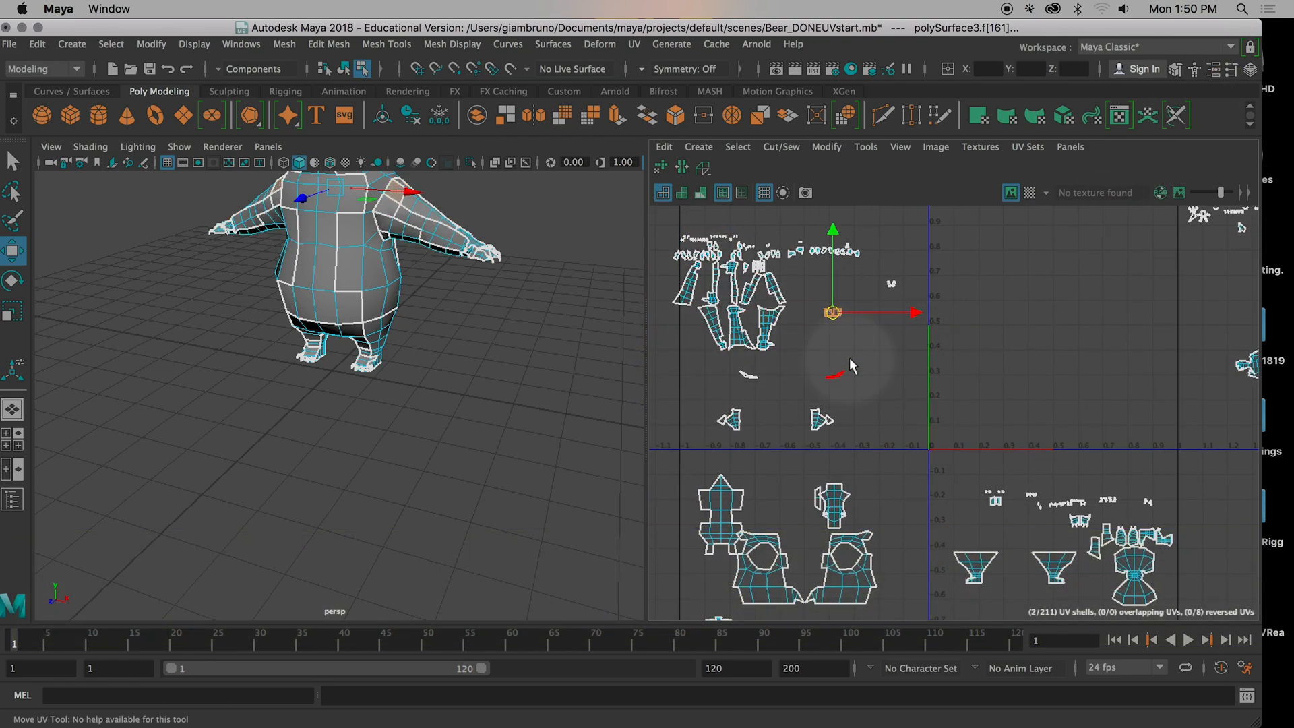
scroll(851, 364, down, 2)
alt+drag(364, 323, 458, 325)
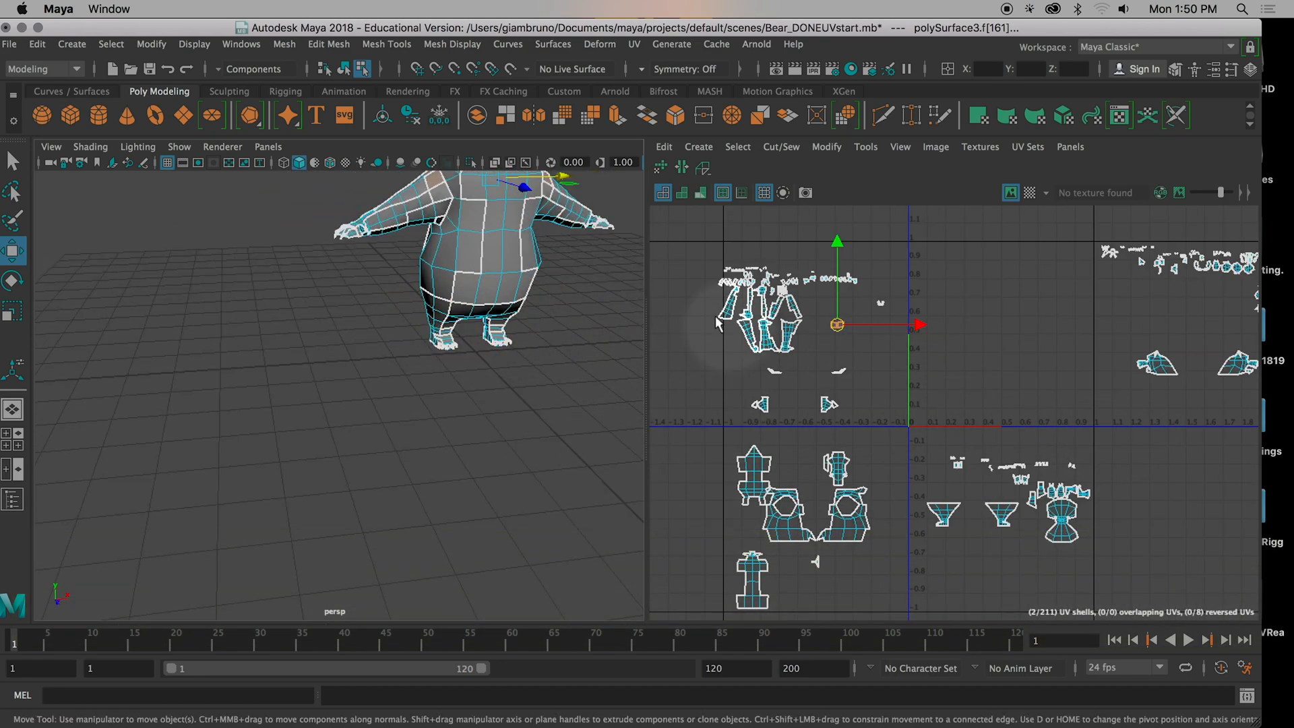
scroll(491, 284, up, 3)
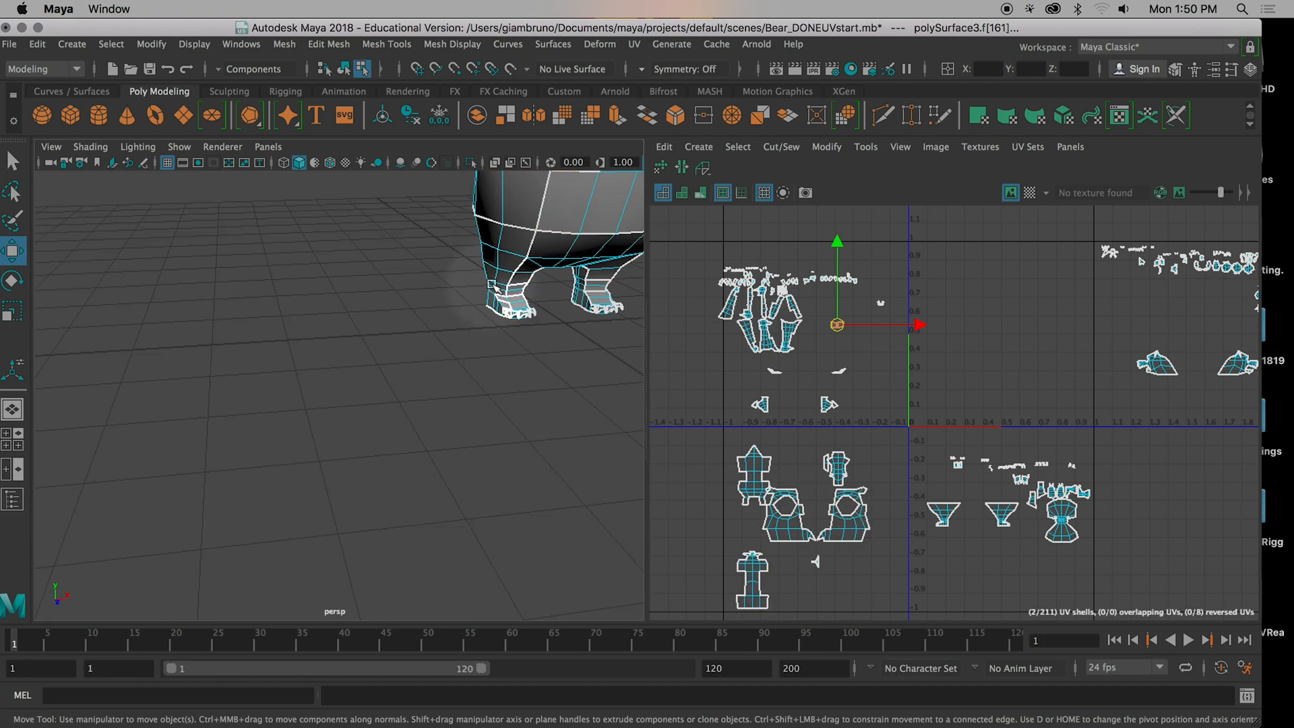
alt+middle_drag(540, 266, 436, 370)
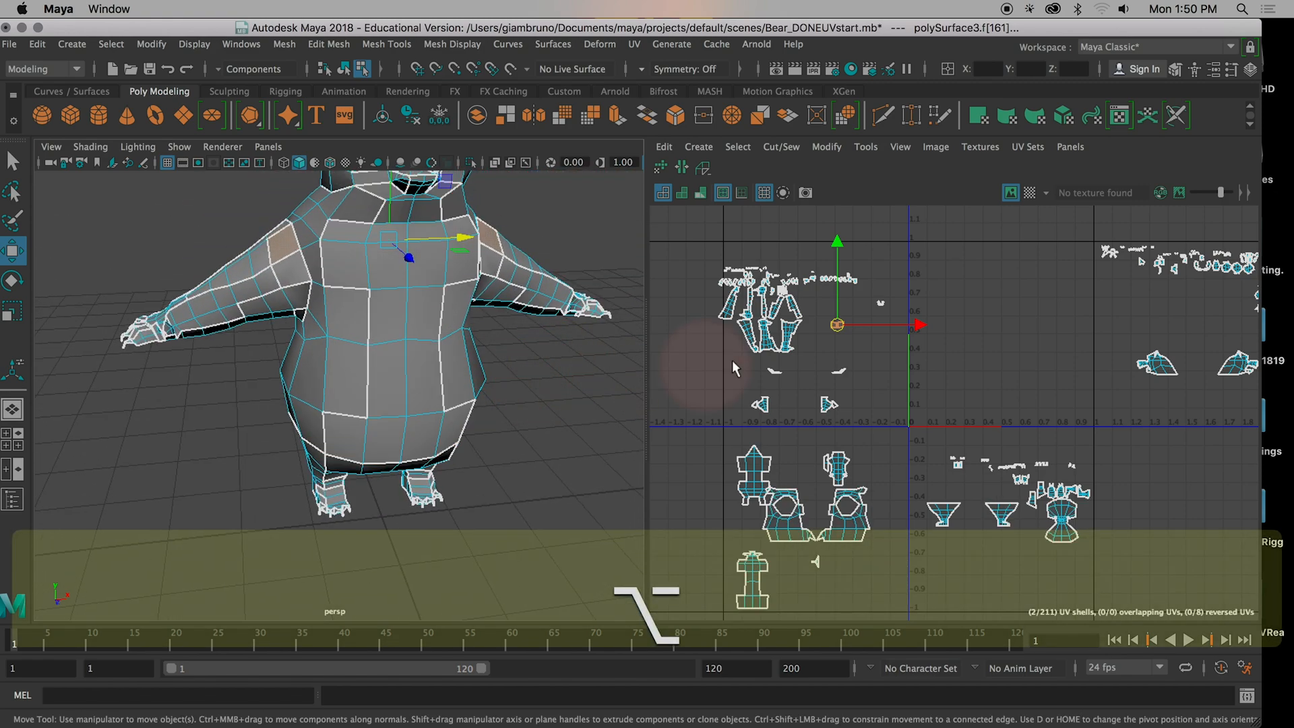
key(alt)
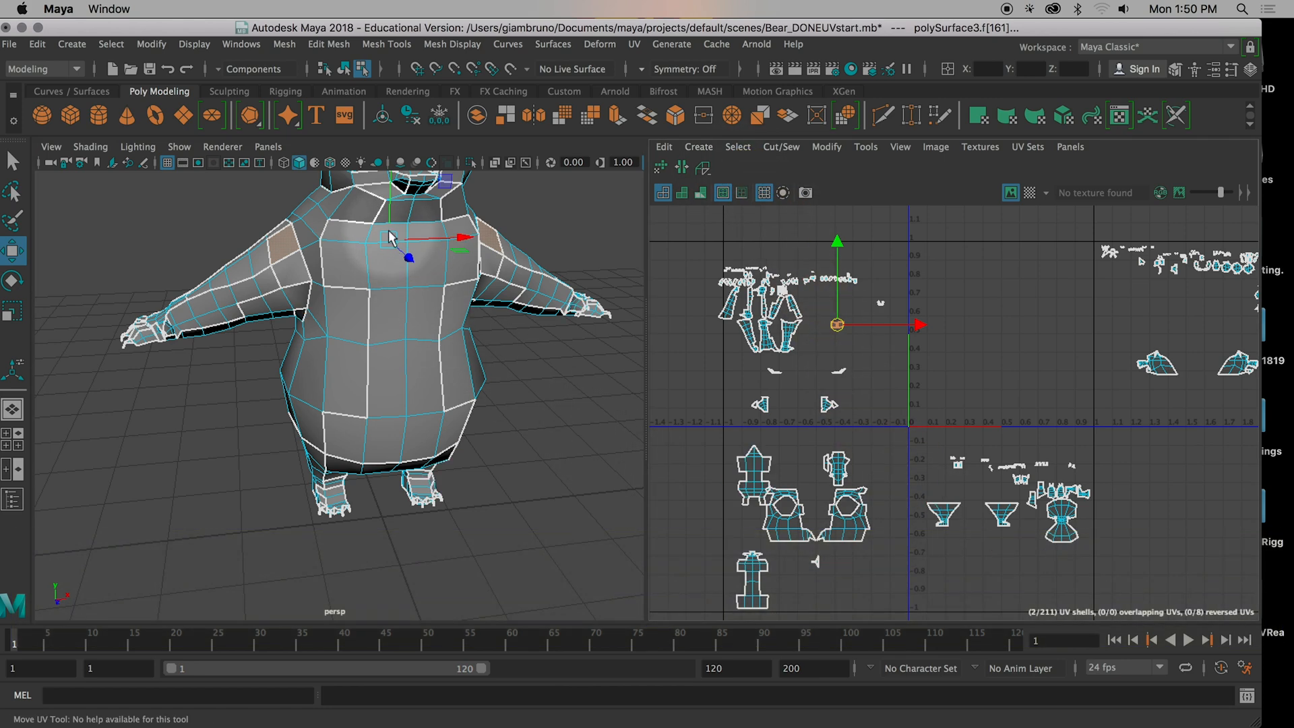
click(785, 148)
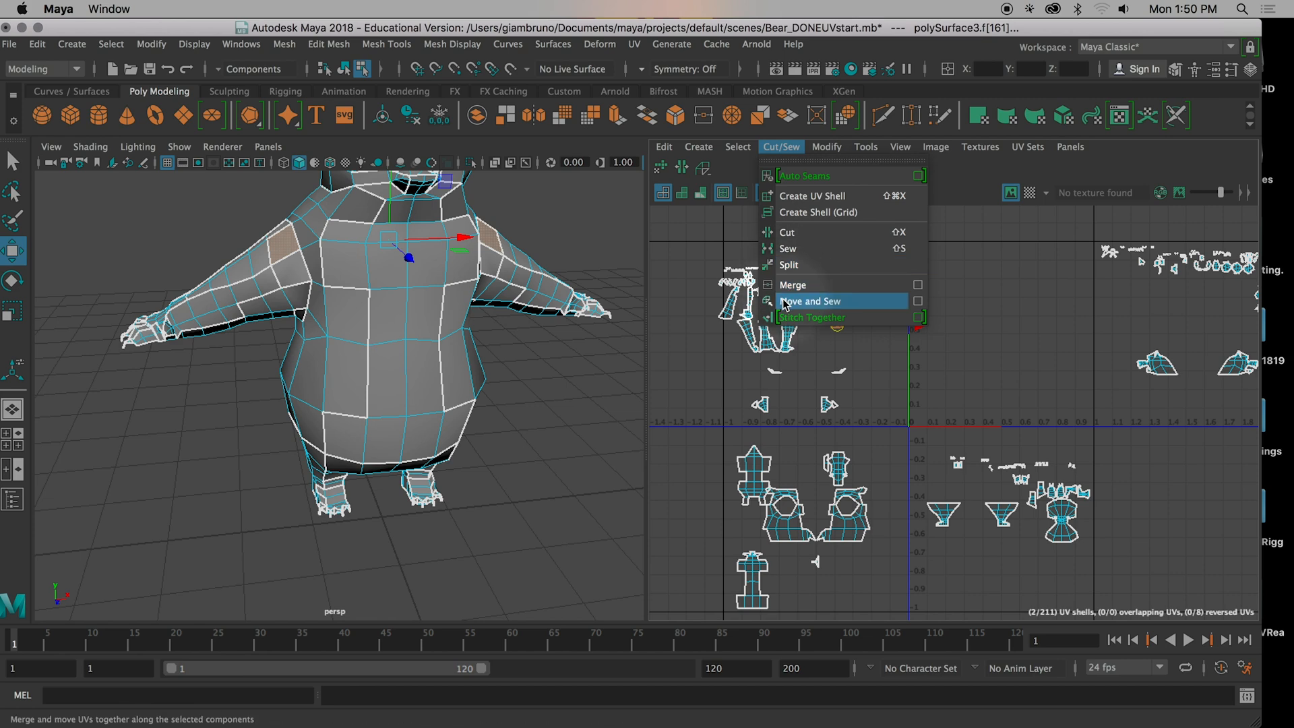
click(543, 392)
Step: Compare the two side body shells and the long back shell with their matching areas on the bear by selecting them
mouse_move(475, 364)
alt+mouse_down()
mouse_move(508, 353)
mouse_move(474, 351)
alt+mouse_up()
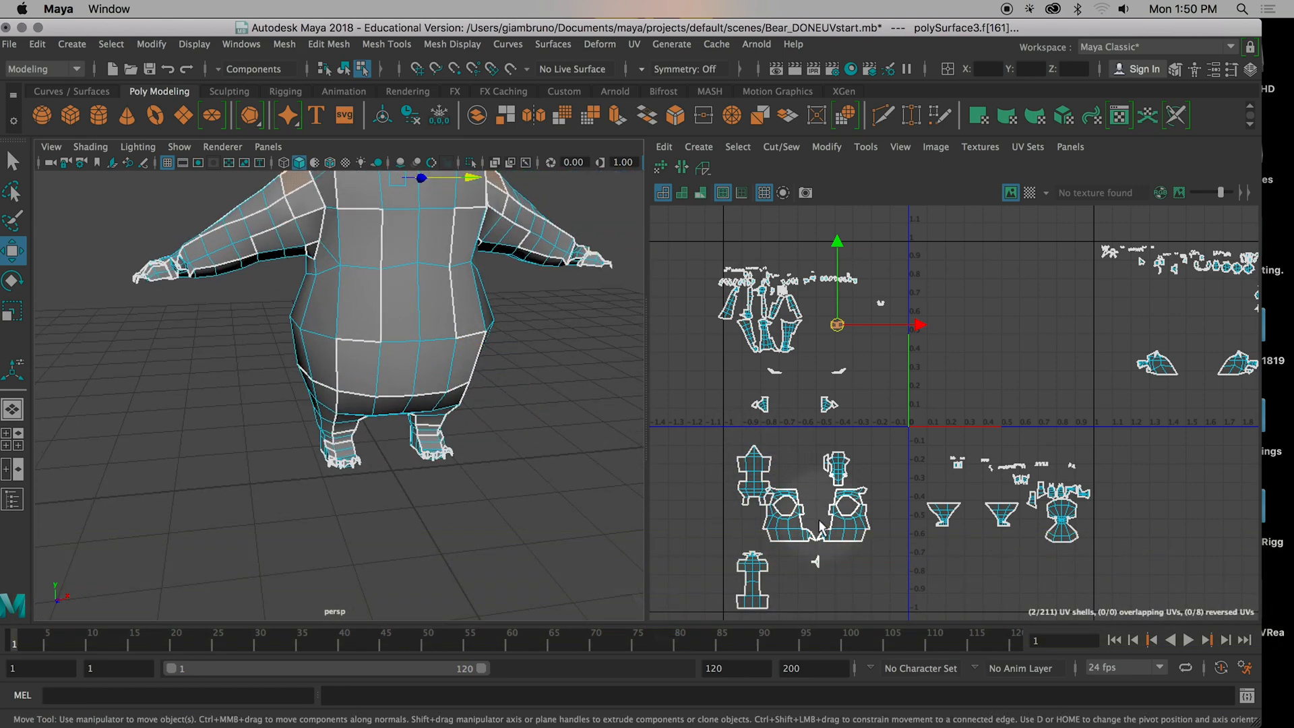
scroll(820, 531, up, 5)
scroll(820, 531, up, 3)
alt+middle_drag(846, 536, 988, 486)
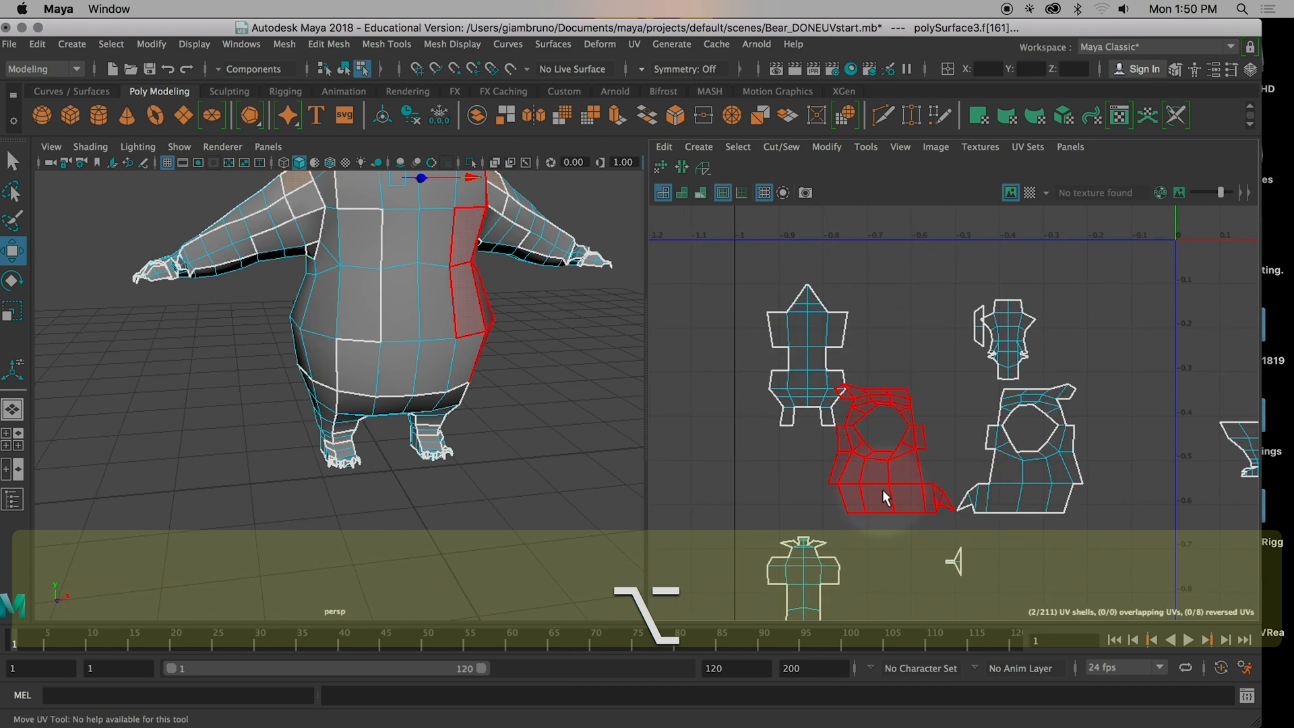
right_drag(1036, 442, 960, 397)
alt+drag(548, 404, 336, 285)
right_drag(867, 483, 820, 456)
click(906, 502)
click(1034, 500)
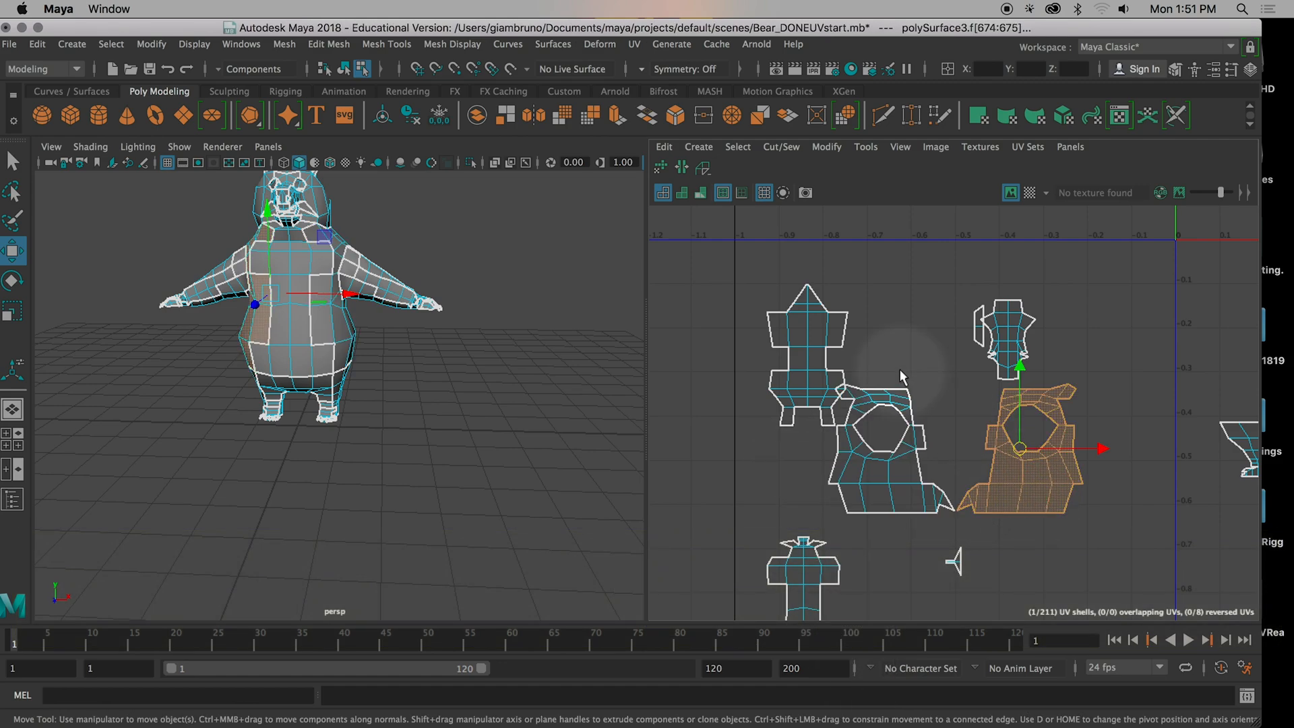
key(alt)
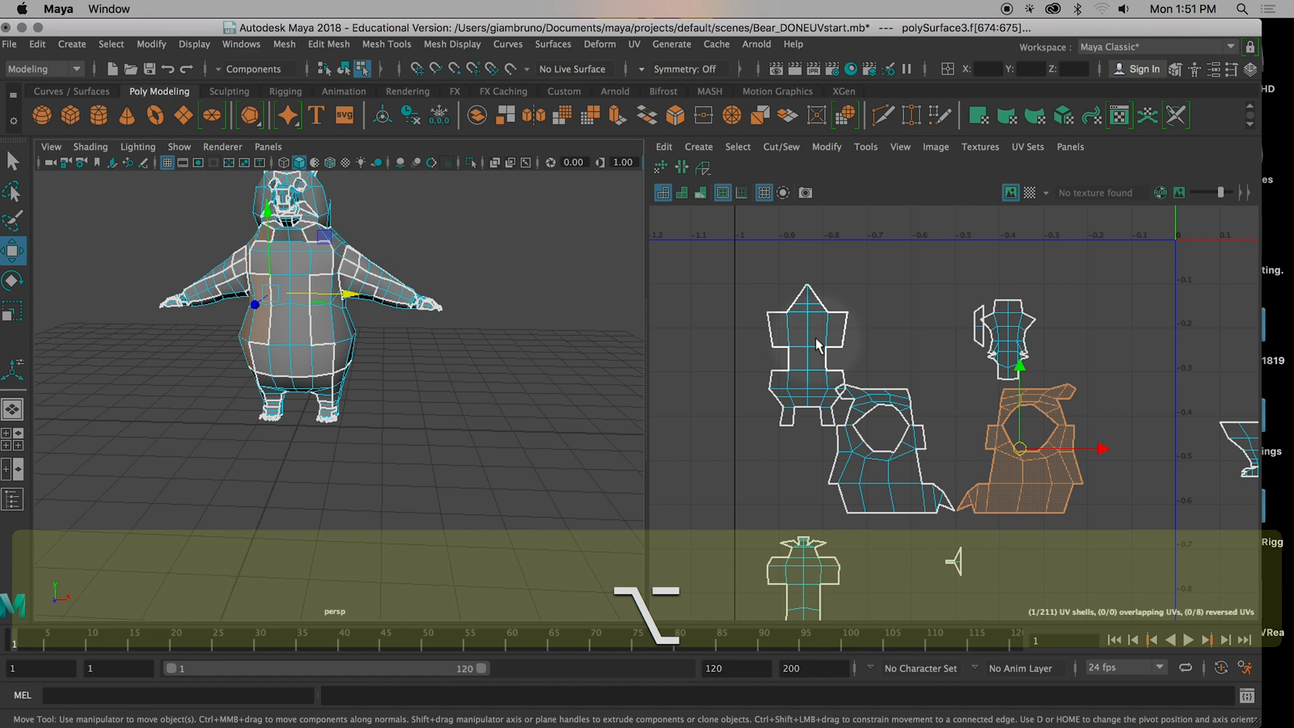
right_drag(817, 345, 746, 315)
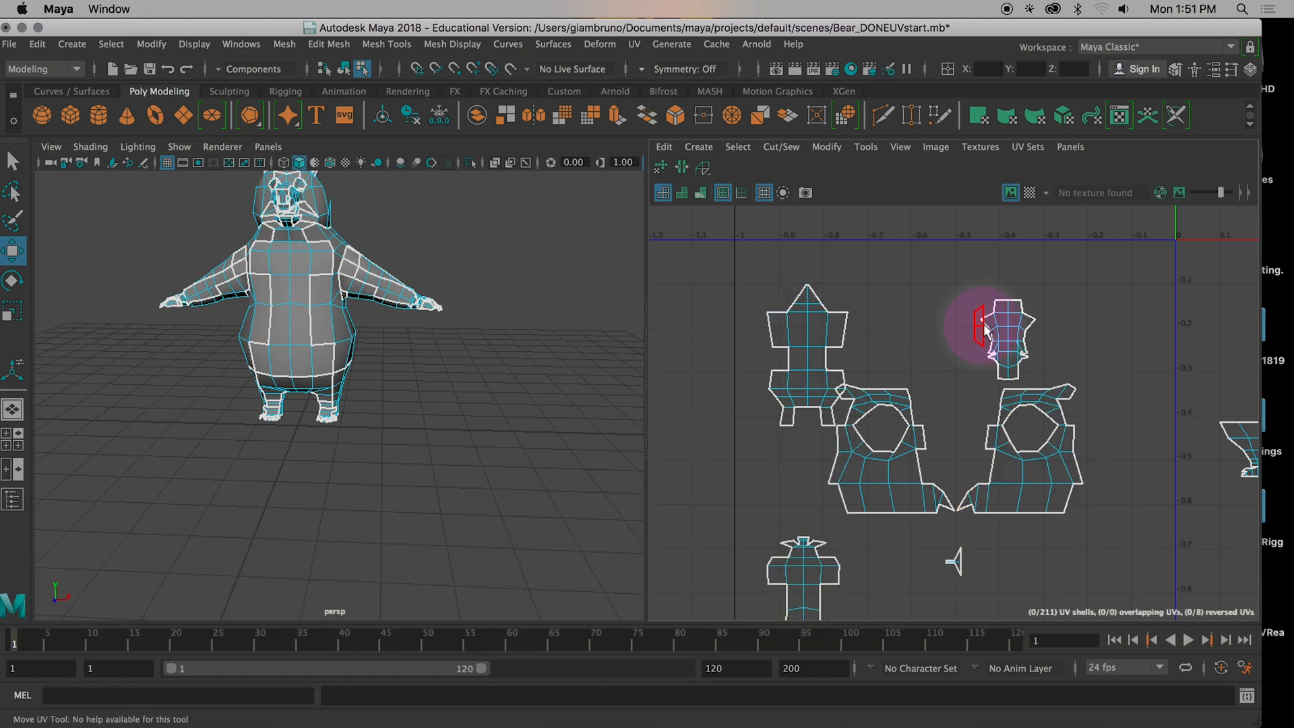
click(808, 336)
alt+drag(383, 346, 875, 365)
scroll(836, 514, up, 5)
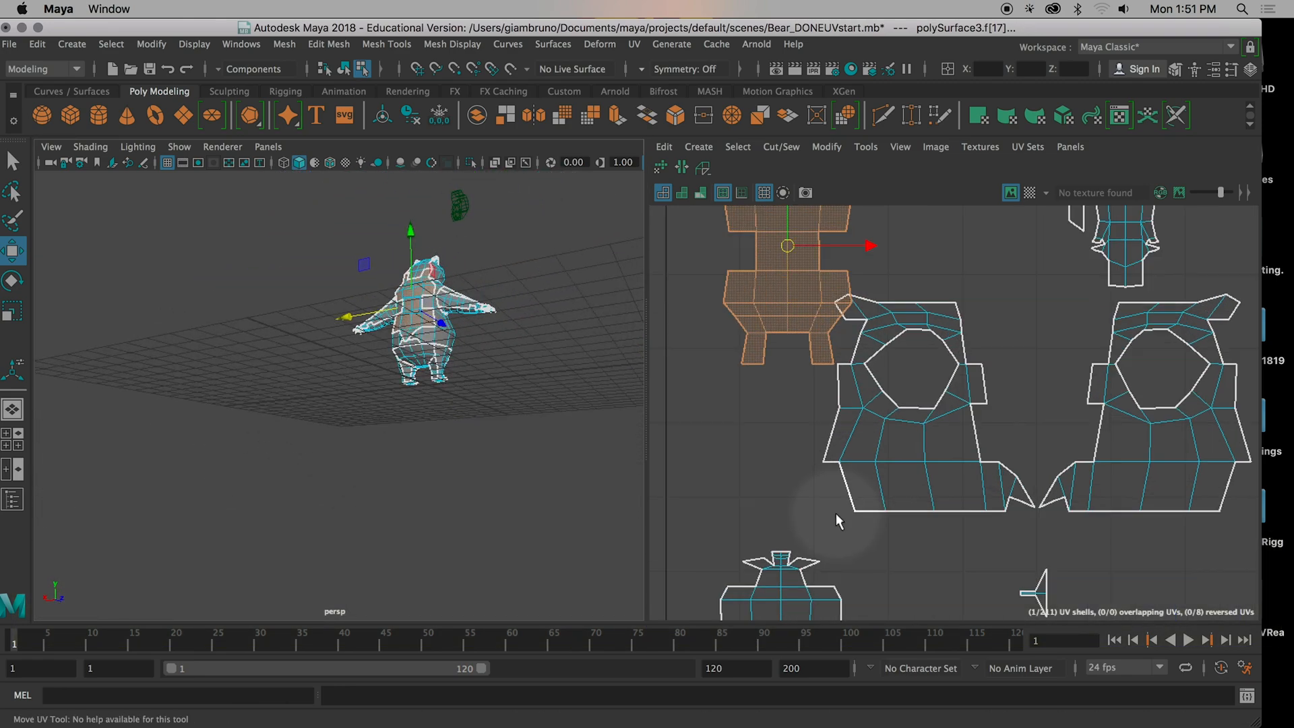
alt+middle_drag(817, 344, 815, 408)
right_drag(826, 288, 795, 273)
click(913, 308)
scroll(912, 309, down, 2)
click(835, 273)
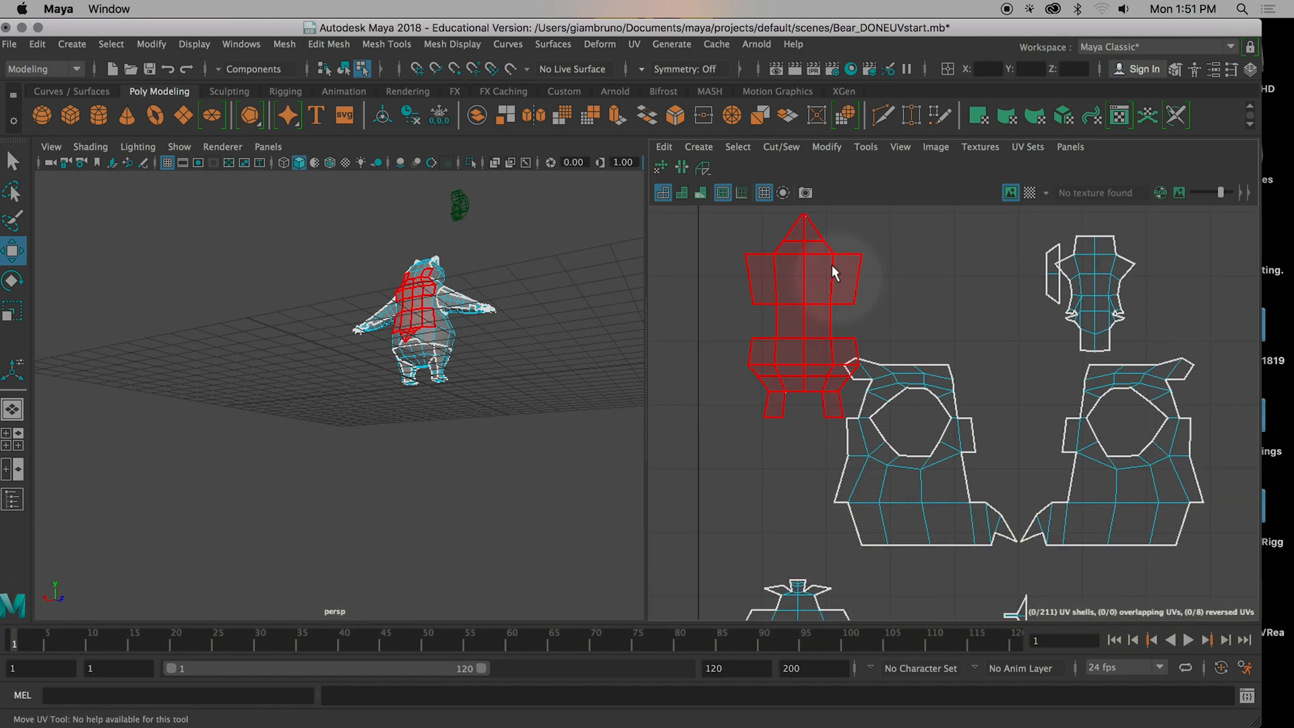
click(787, 229)
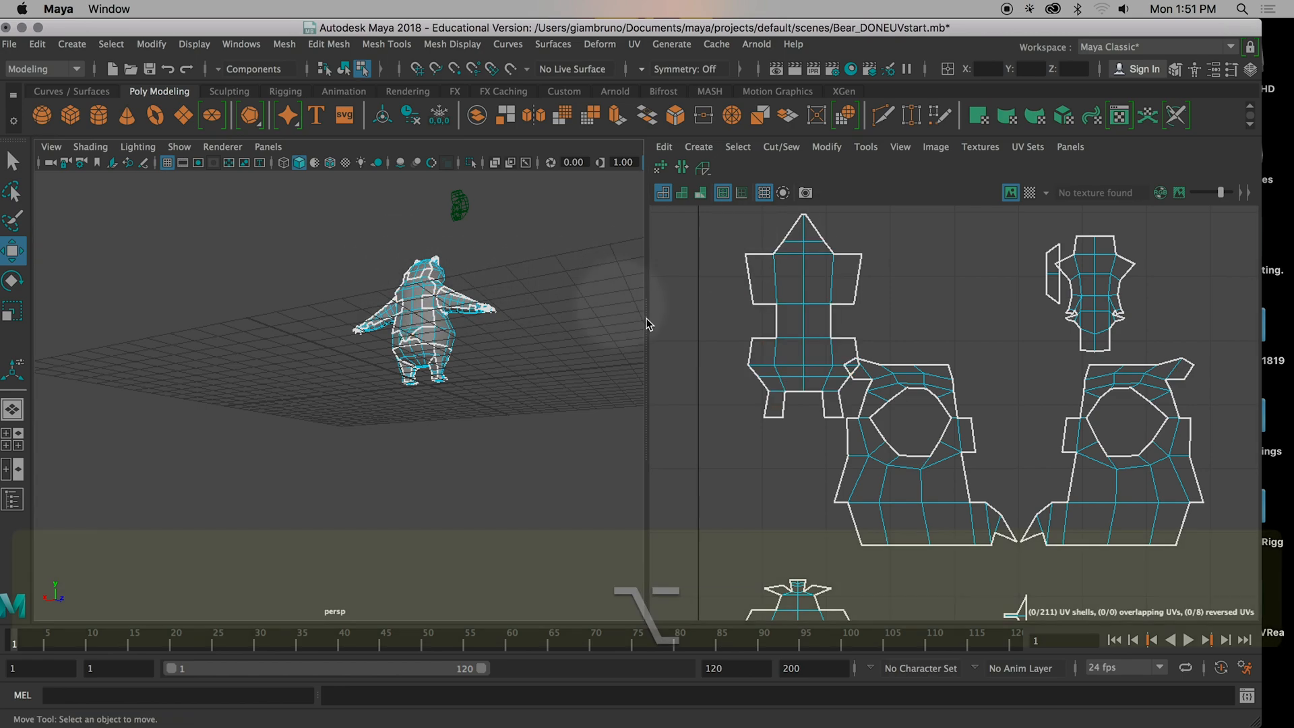
Step: Cut the long back UV shell along the two edges at the base of the neck on the bear's back
alt+scroll(768, 379, up, 4)
alt+middle_drag(768, 379, 806, 444)
alt+drag(471, 378, 539, 409)
alt+middle_drag(499, 373, 571, 495)
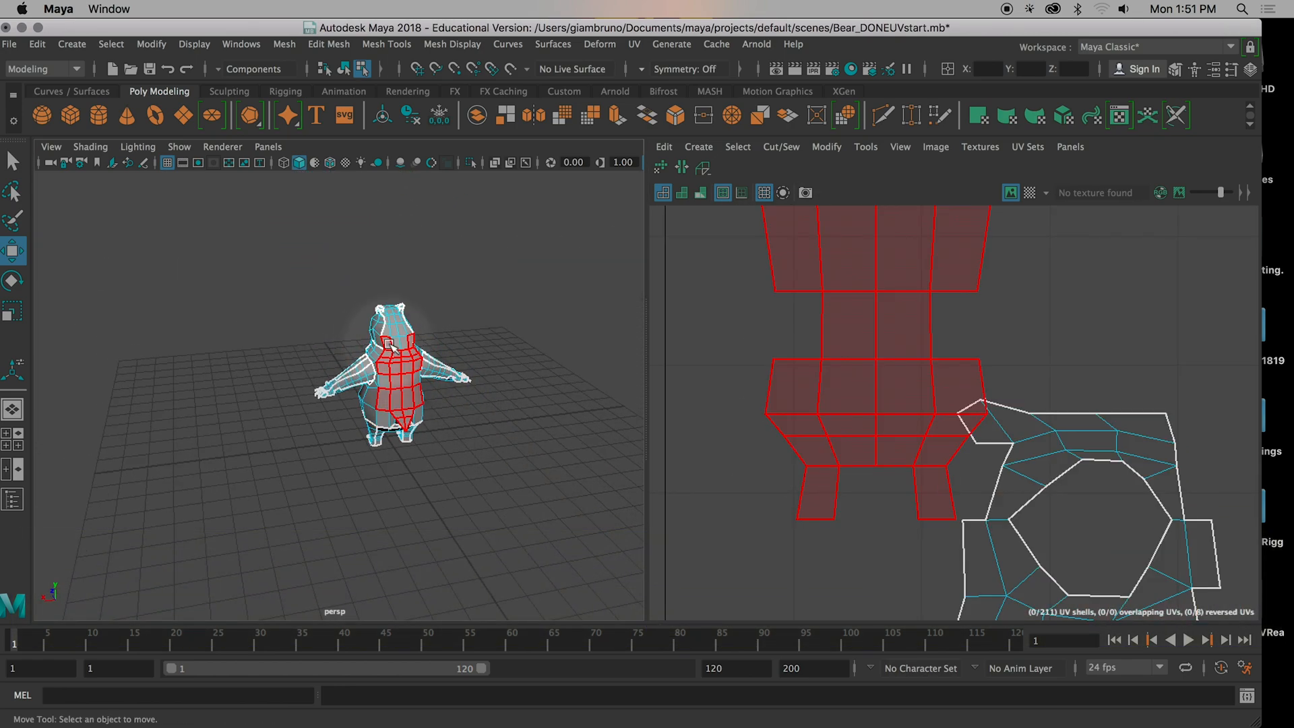
scroll(438, 353, up, 5)
alt+middle_drag(495, 335, 418, 390)
right_drag(473, 245, 473, 201)
click(454, 264)
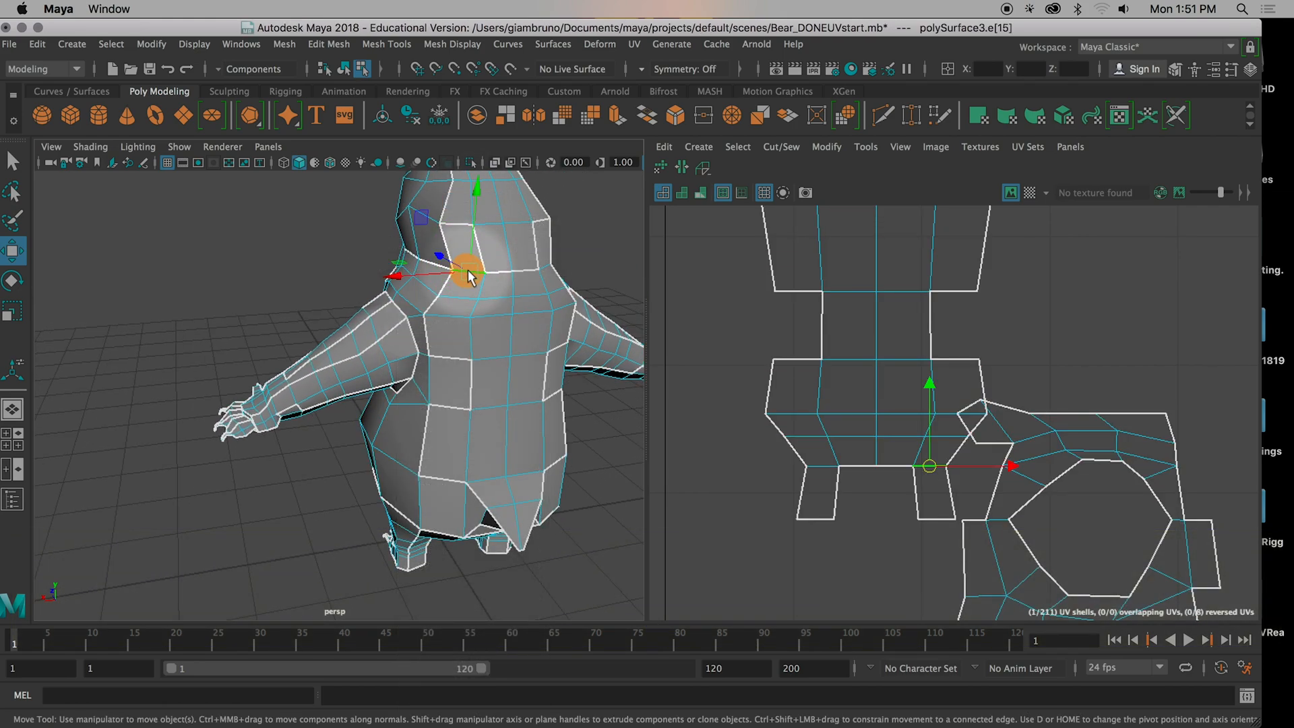
shift+click(544, 271)
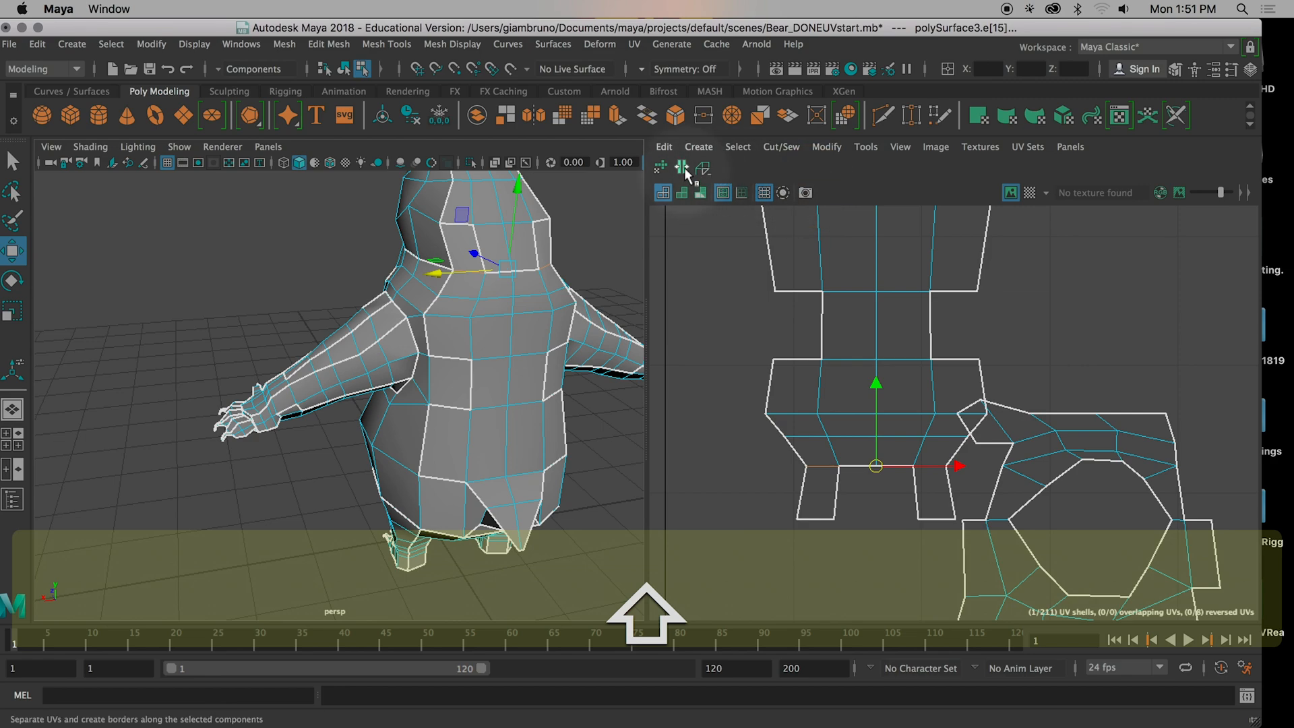
click(683, 168)
Step: Move the two detached back-of-neck shells away from the body shells to join the head shells
right_drag(896, 486, 836, 476)
drag(820, 514, 1216, 359)
scroll(903, 502, down, 3)
scroll(903, 502, down, 5)
scroll(1120, 381, down, 4)
scroll(1141, 423, up, 10)
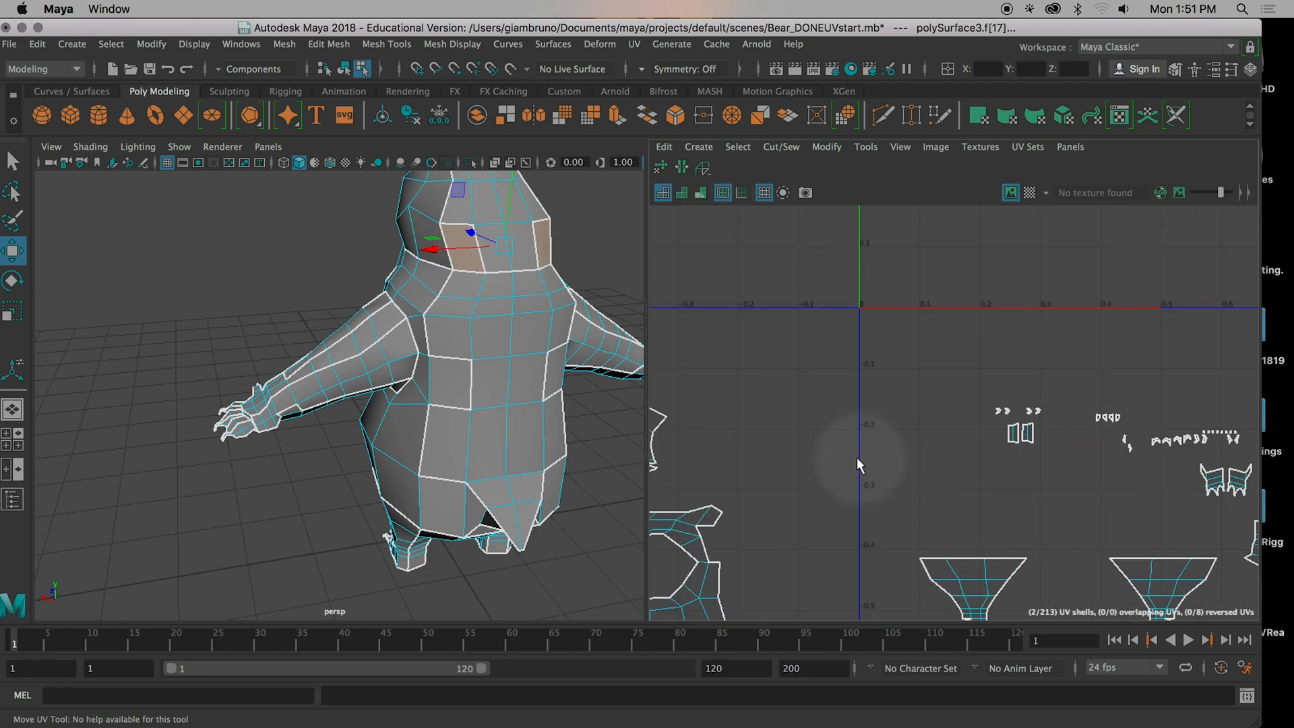
Step: Rotate the long back shell about 180 degrees so its tail point faces down, and place it beside the side body shells
alt+middle_drag(784, 477, 1169, 233)
alt+middle_drag(965, 408, 957, 478)
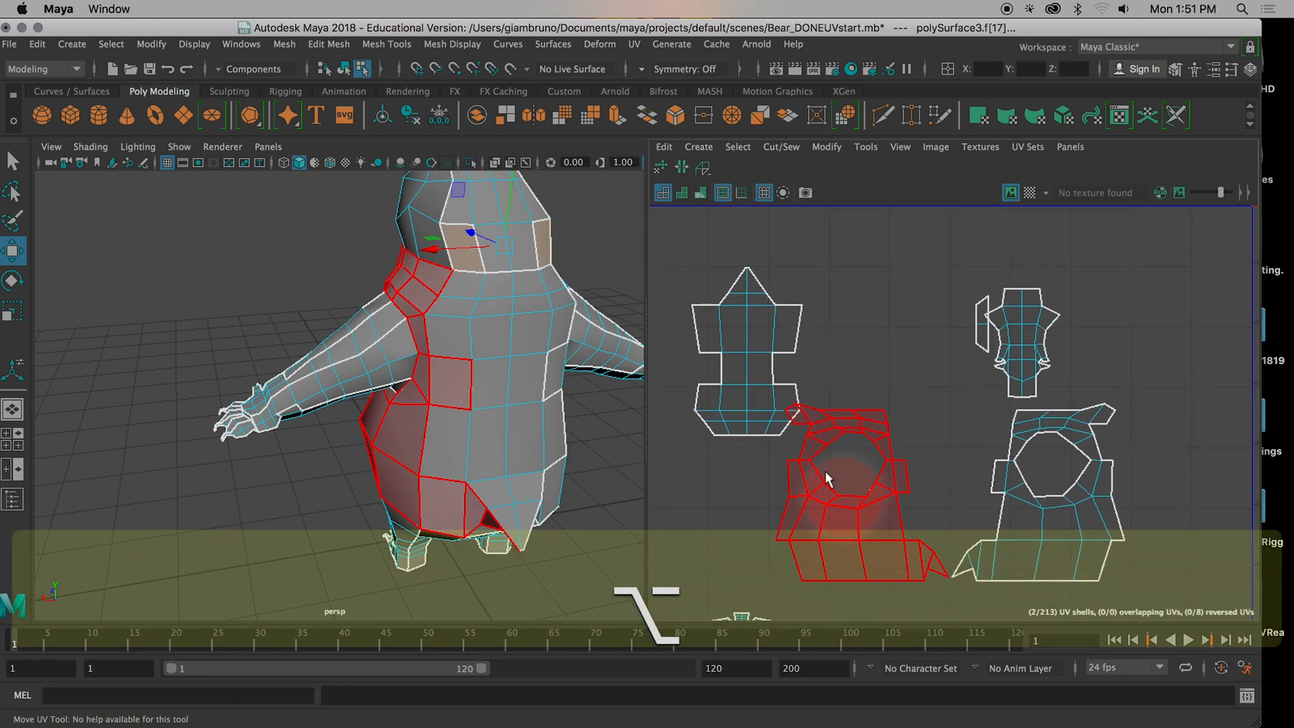
click(755, 347)
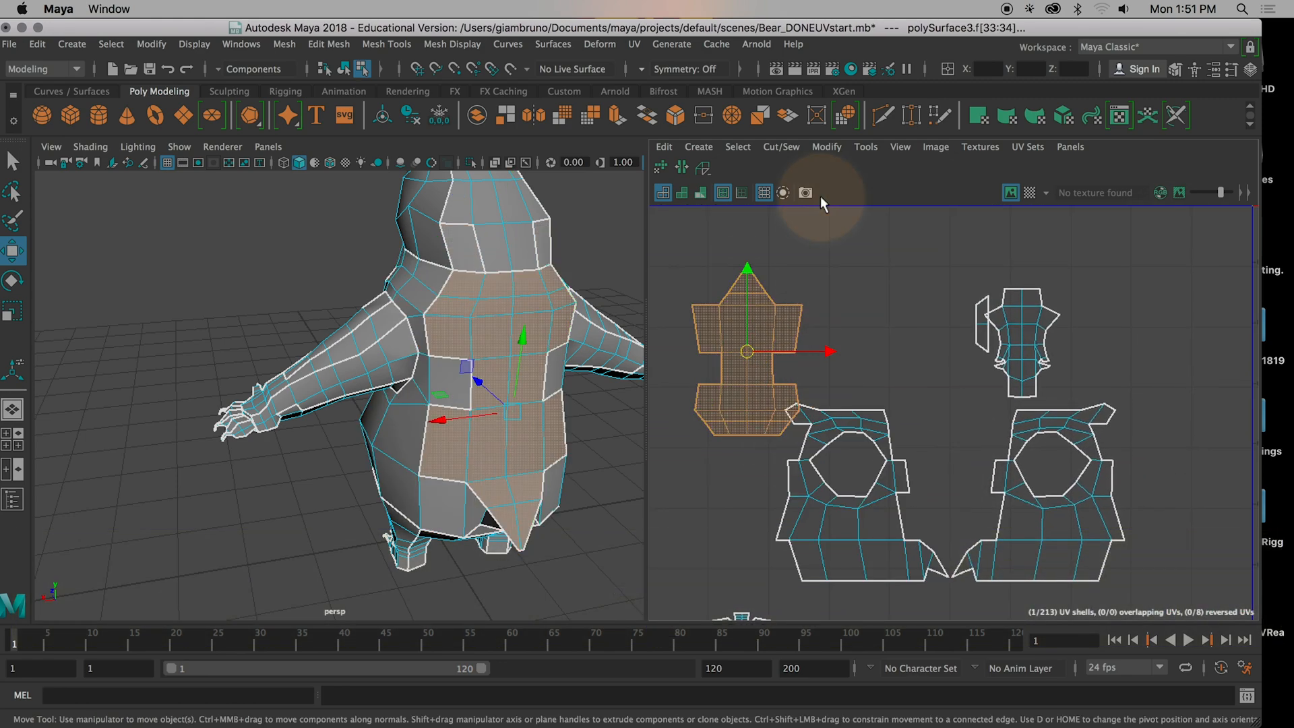
key(e)
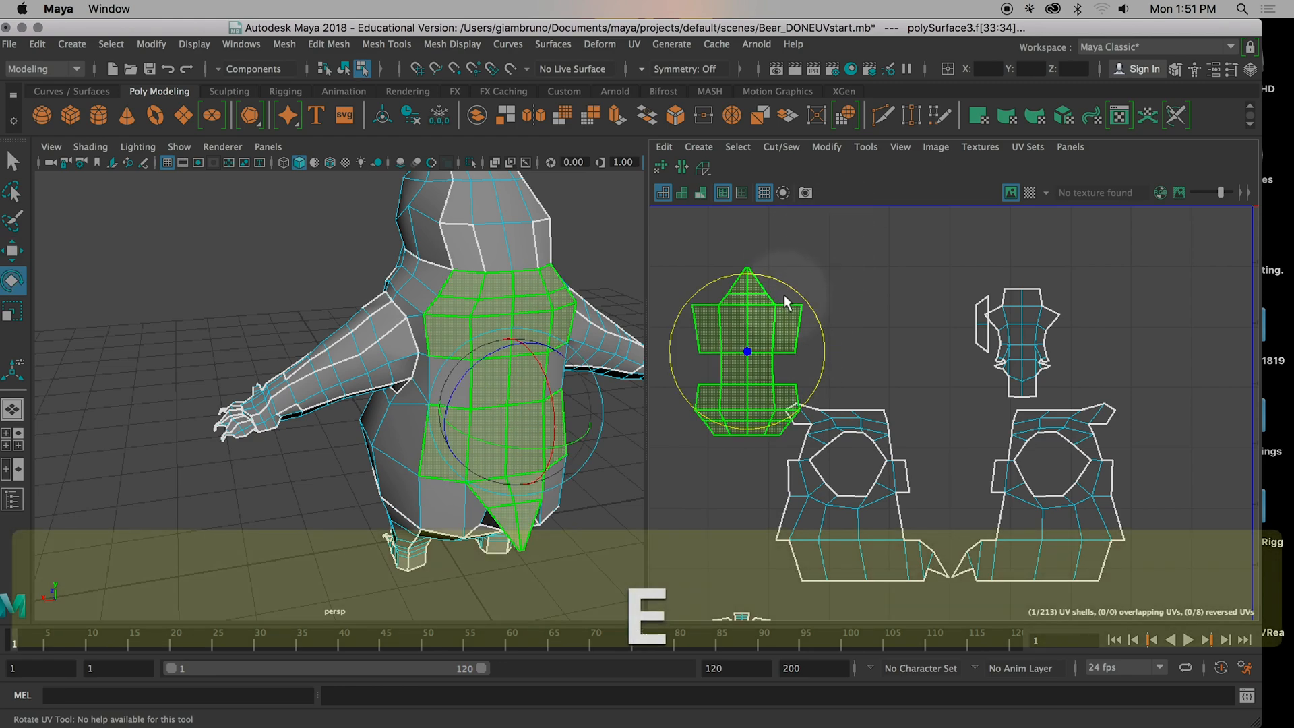
drag(787, 282, 709, 410)
key(w)
drag(741, 353, 697, 497)
Step: Move and sew the back shell onto the bear's right-side body shell along their shared edges from shoulder to tail
right_drag(728, 422, 711, 372)
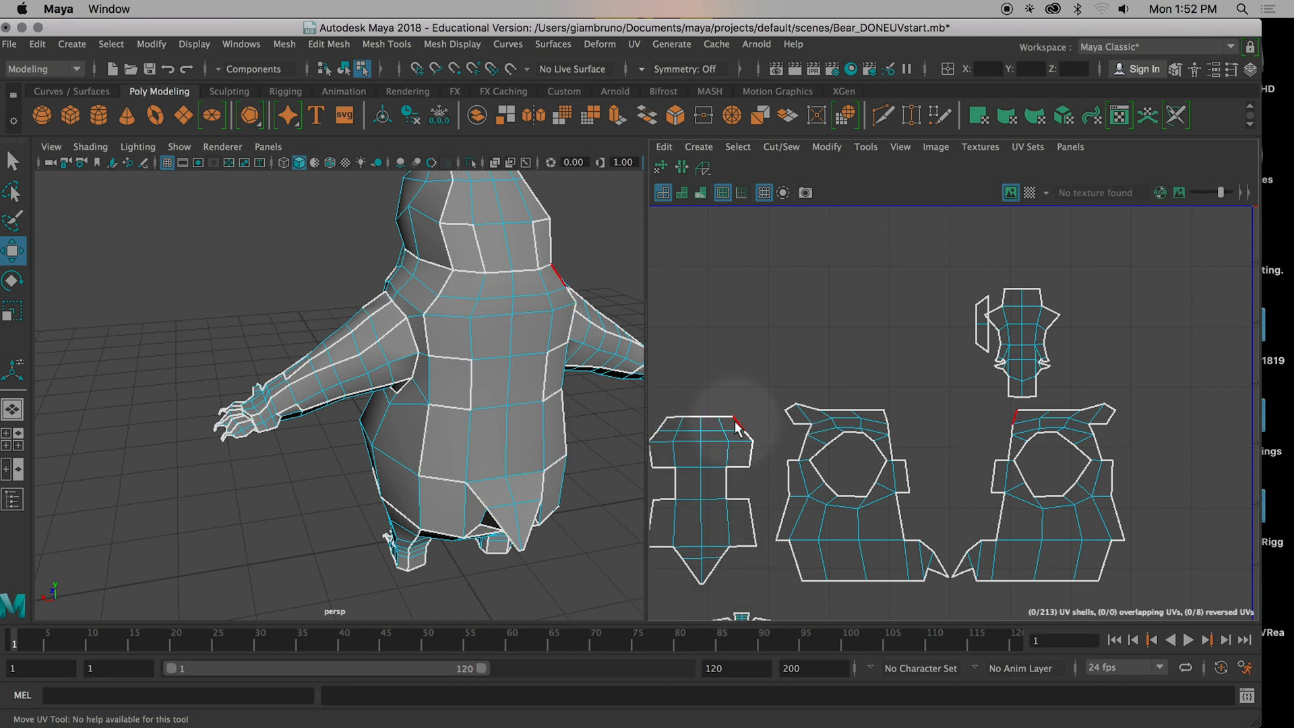
click(736, 421)
shift+click(750, 435)
shift+click(751, 448)
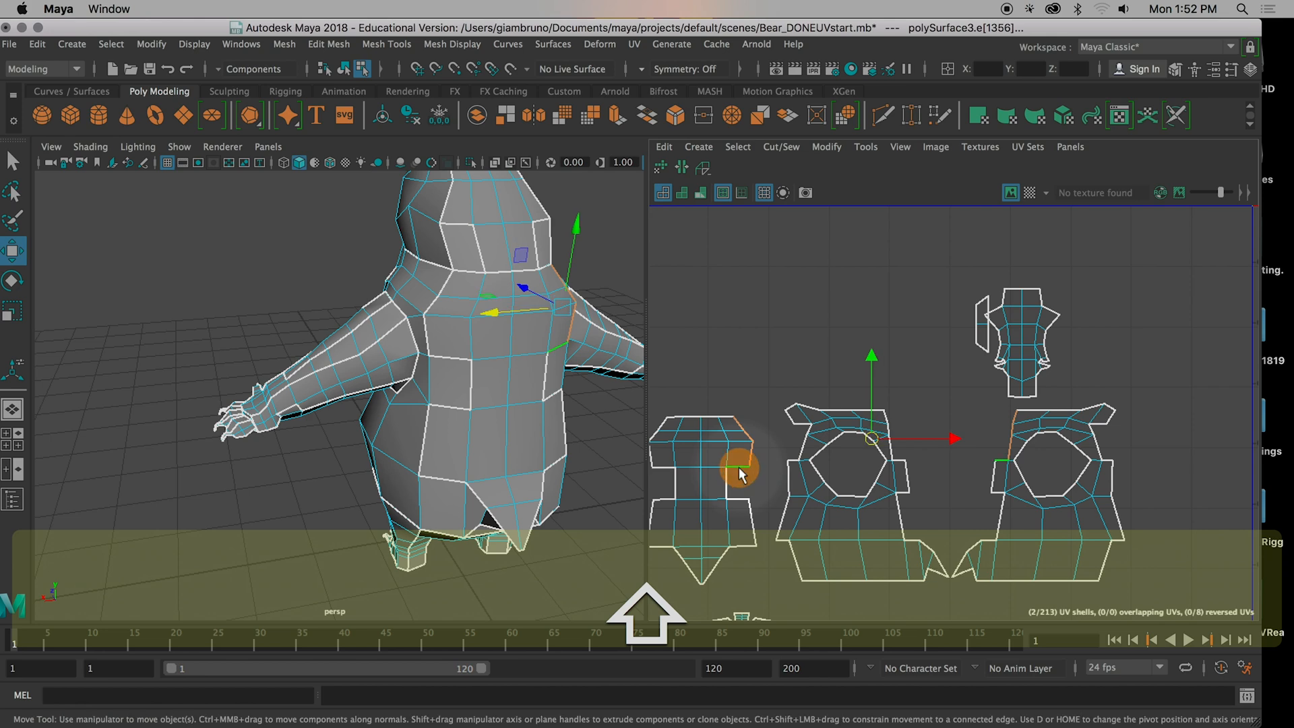
shift+click(729, 497)
shift+click(753, 516)
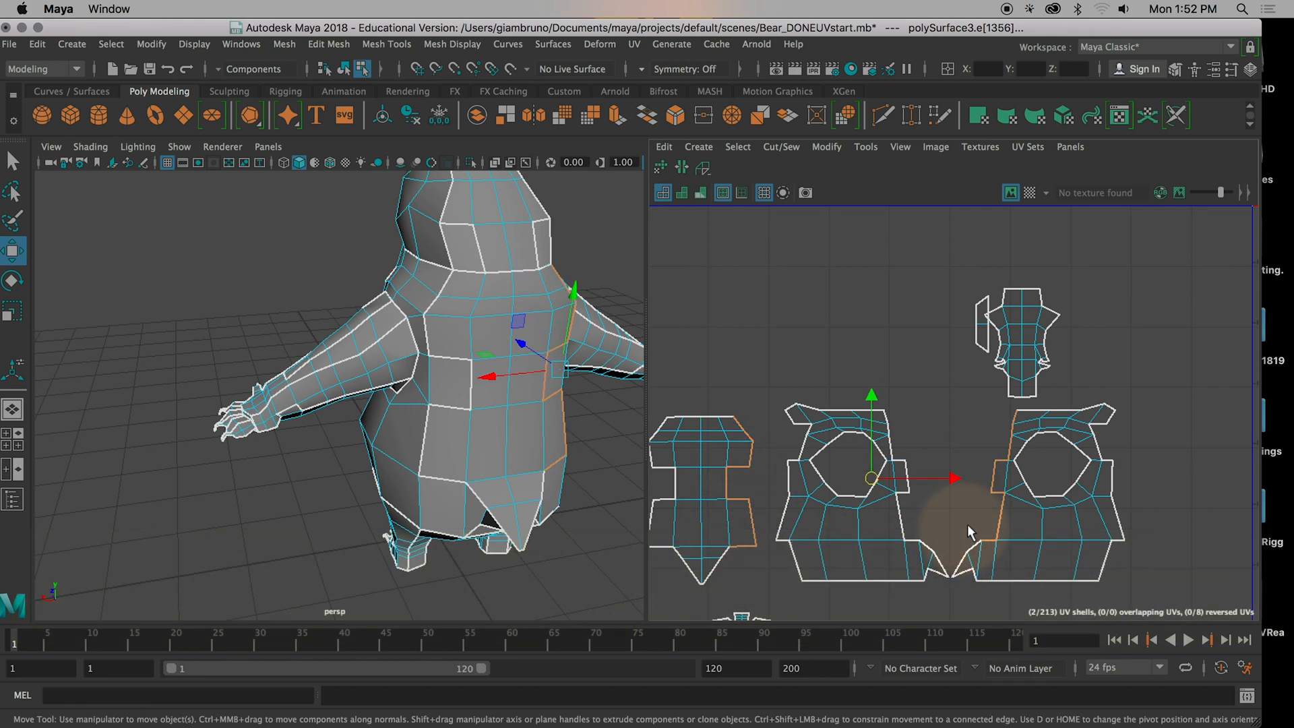
alt+middle_drag(1018, 545, 1072, 381)
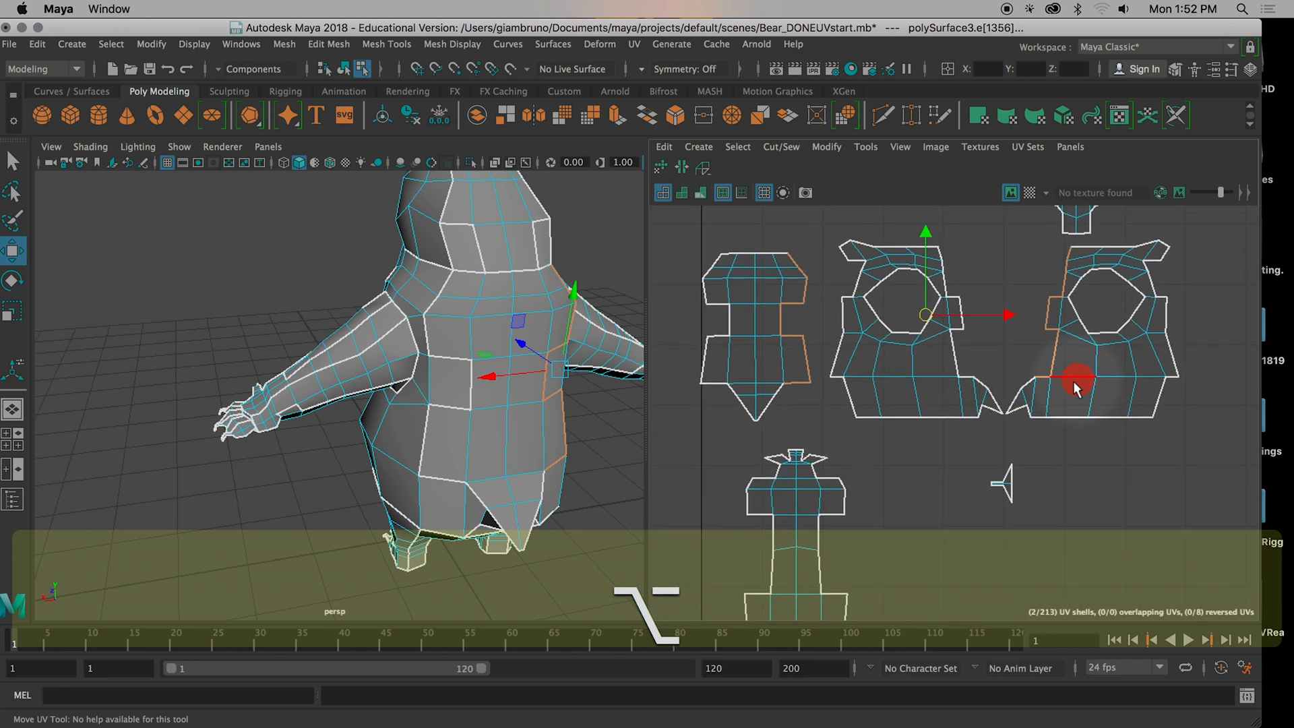
shift+click(779, 392)
shift+click(765, 410)
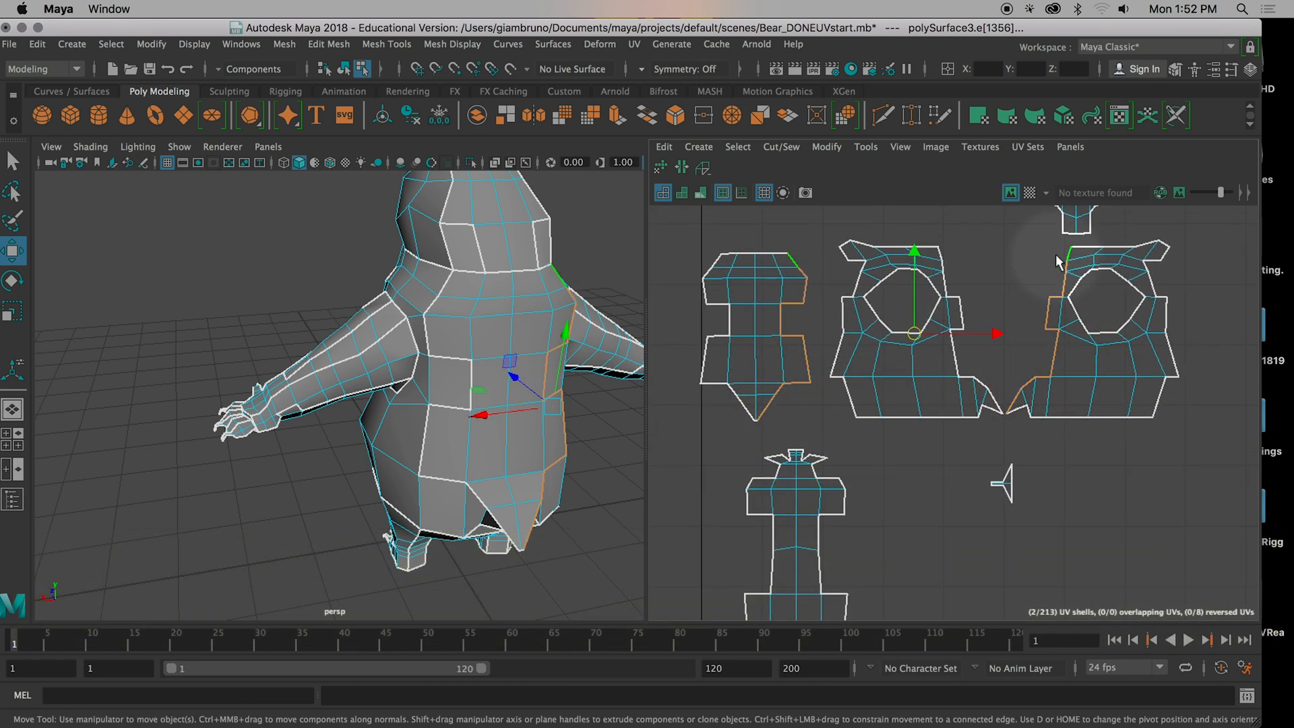
alt+drag(578, 438, 769, 436)
alt+scroll(807, 365, down, 5)
alt+scroll(780, 386, up, 4)
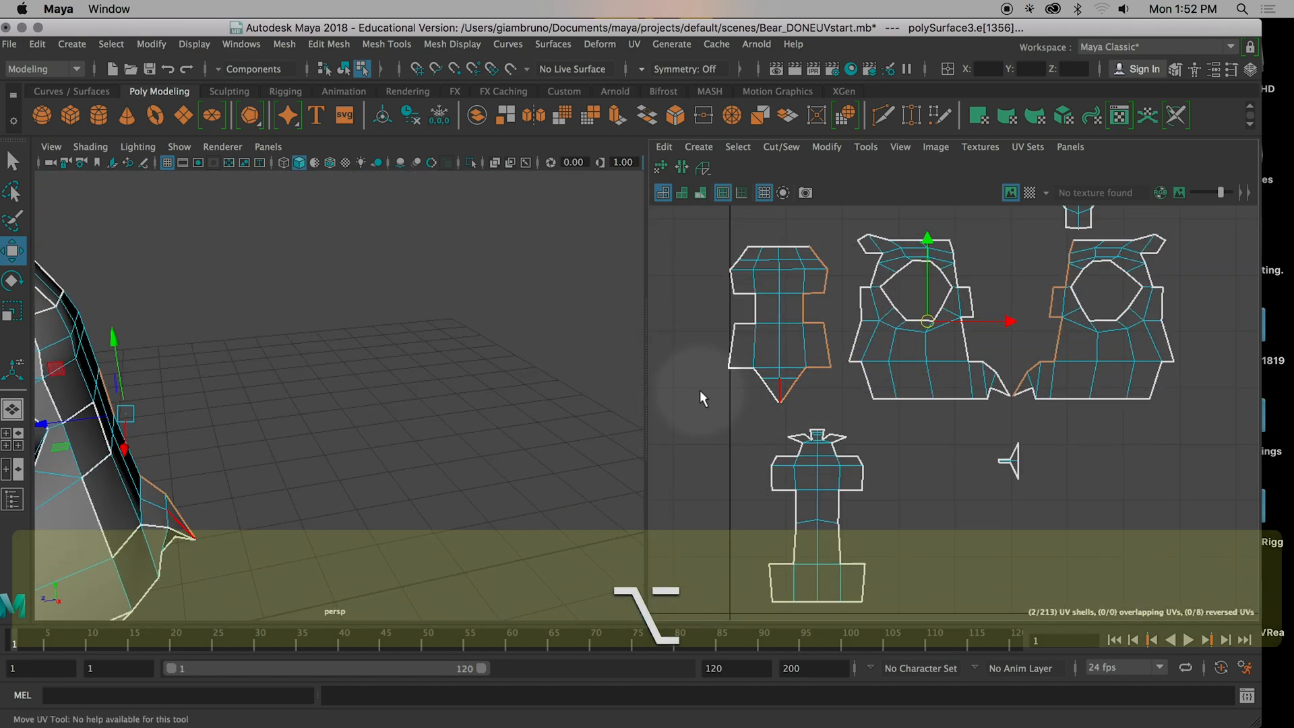
alt+drag(381, 425, 519, 390)
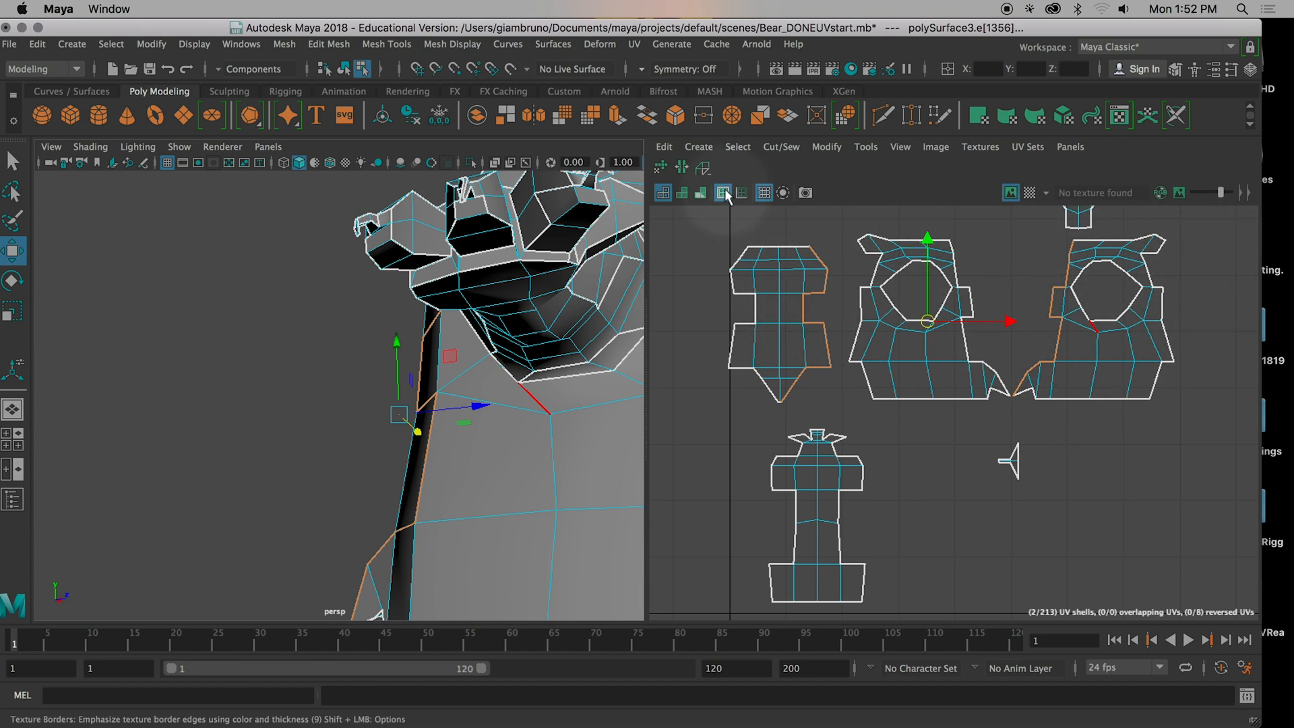
click(791, 146)
click(812, 301)
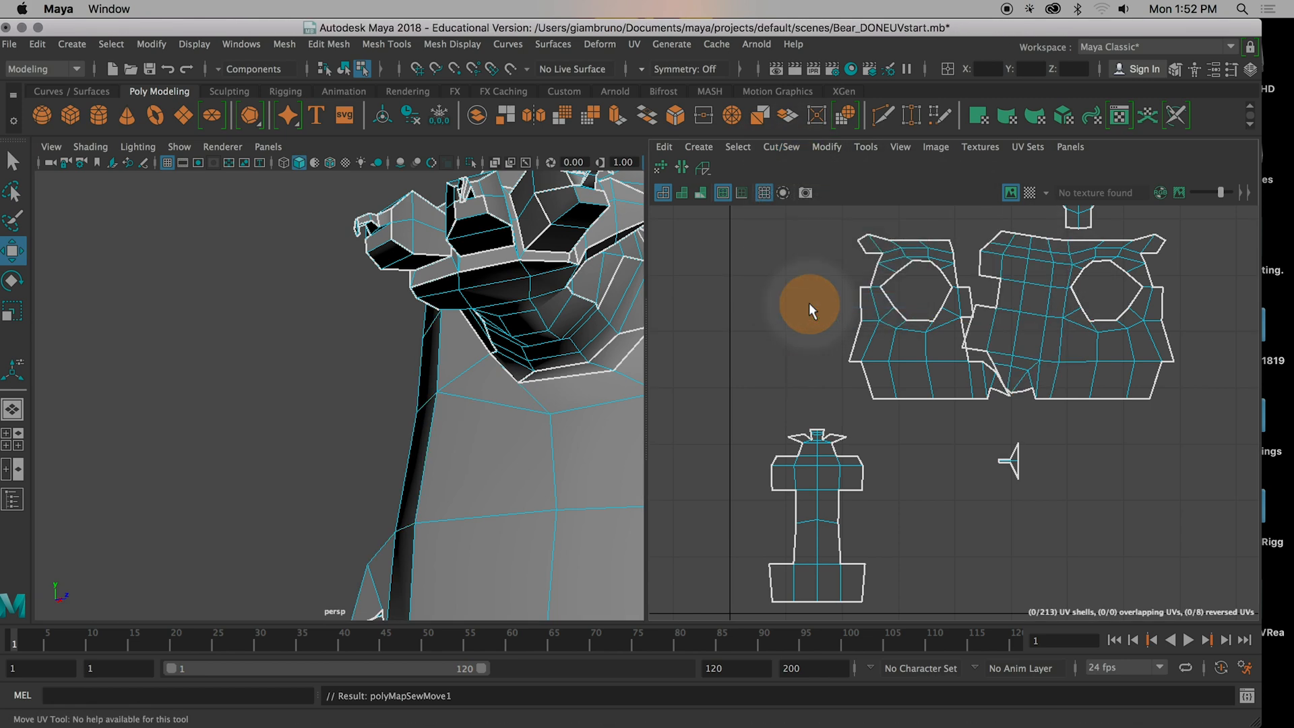
Step: Move the sewn back-and-side shell clear of the other side body shell
right_click(1033, 343)
right_drag(1049, 344, 988, 322)
click(1025, 325)
drag(1074, 319, 1142, 367)
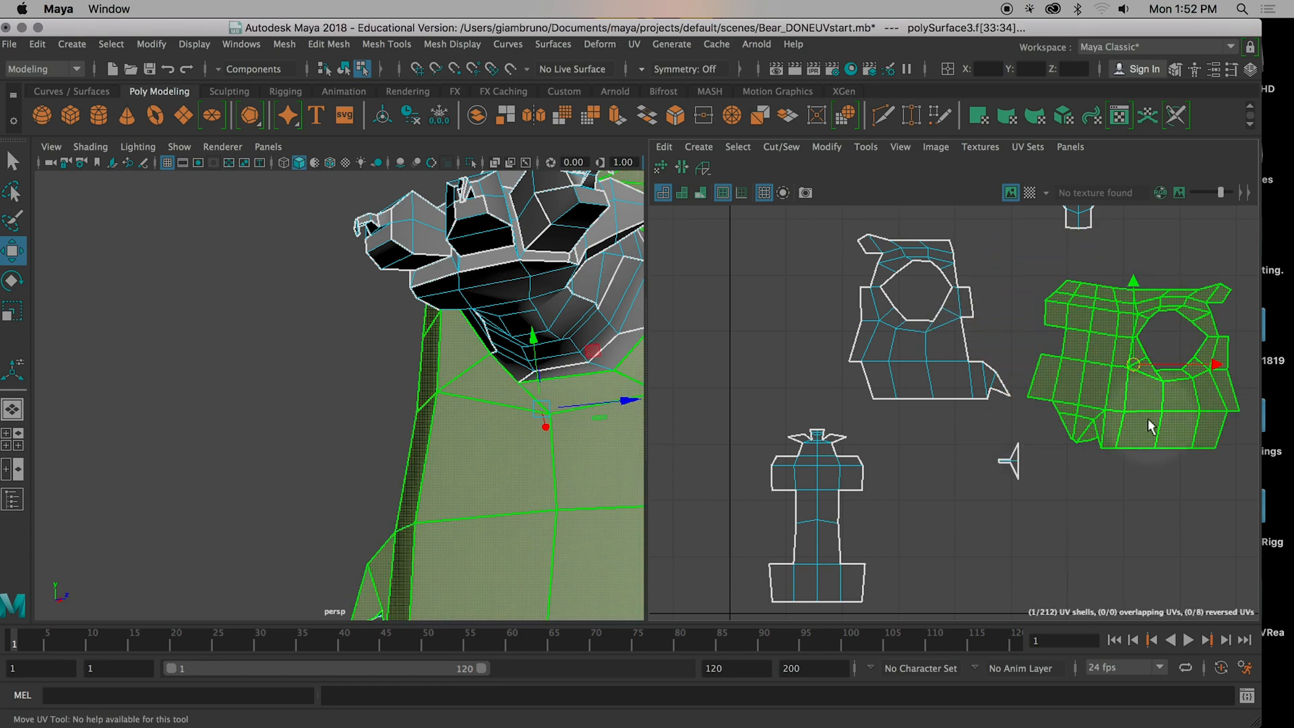
scroll(1105, 414, down, 4)
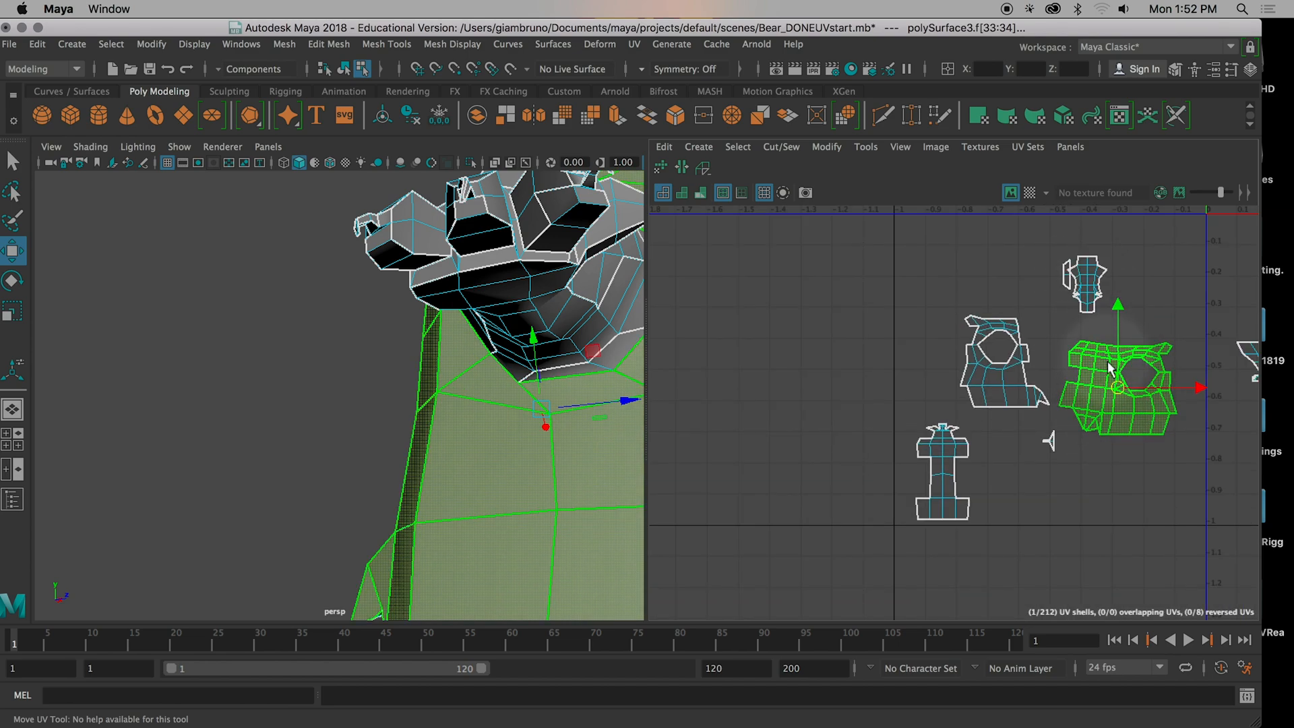
Step: Undo the shell move and the sewing of the back shell to the side shell
key(super+z)
key(super+z)
key(super+z)
key(super+z)
key(super+z)
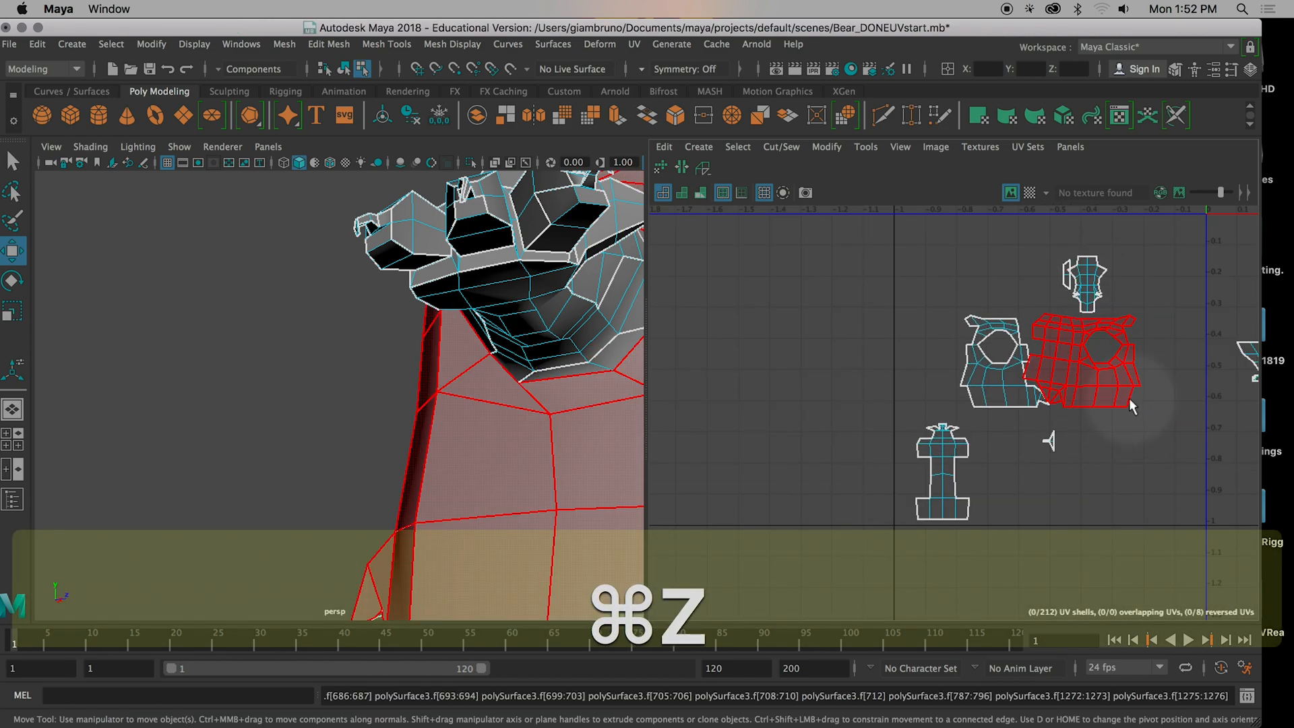
Step: Examine which areas of the bear the small shell above the side shells and the front body shell cover
scroll(1145, 420, up, 3)
alt+middle_drag(1145, 421, 1078, 594)
alt+drag(511, 368, 324, 299)
right_drag(975, 299, 921, 353)
click(958, 318)
alt+middle_drag(263, 419, 505, 375)
alt+right_drag(505, 375, 439, 396)
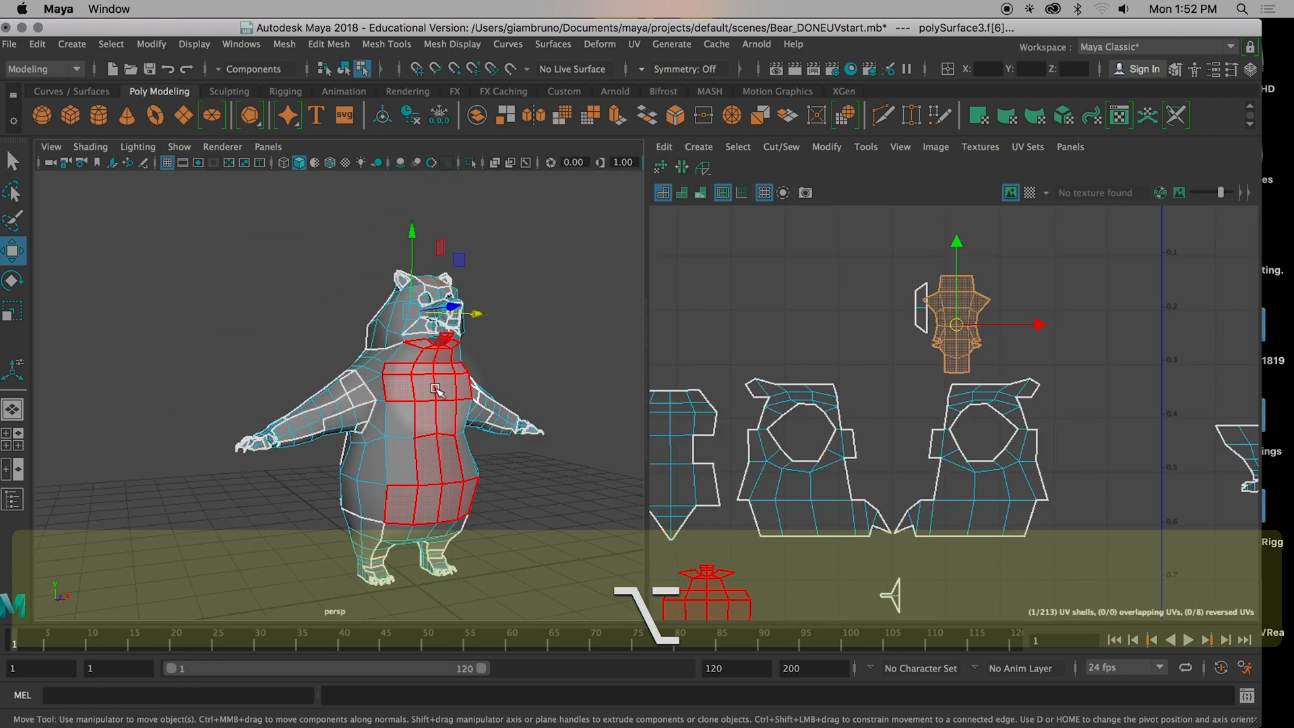
click(419, 388)
alt+middle_drag(785, 429, 850, 238)
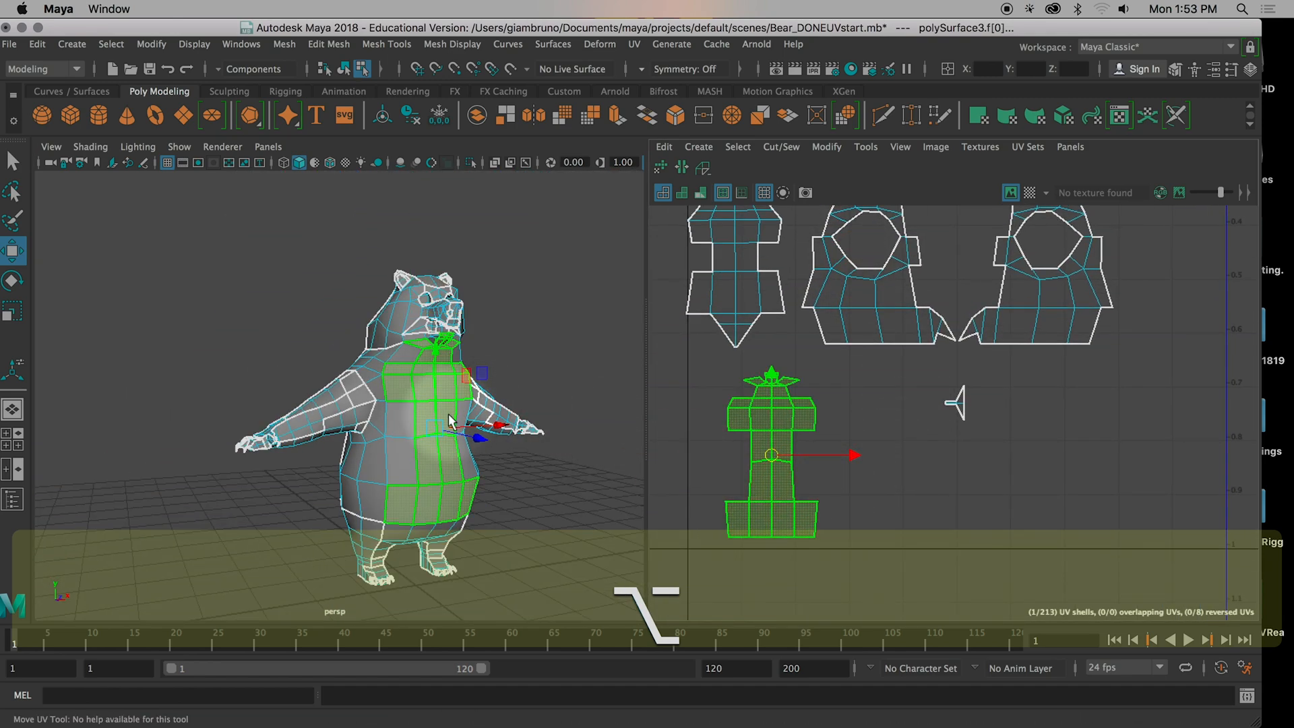
Step: Cut the front body shell along the two edges that separate the chin from the chest
scroll(782, 415, up, 2)
scroll(468, 386, up, 5)
alt+middle_drag(466, 384, 454, 304)
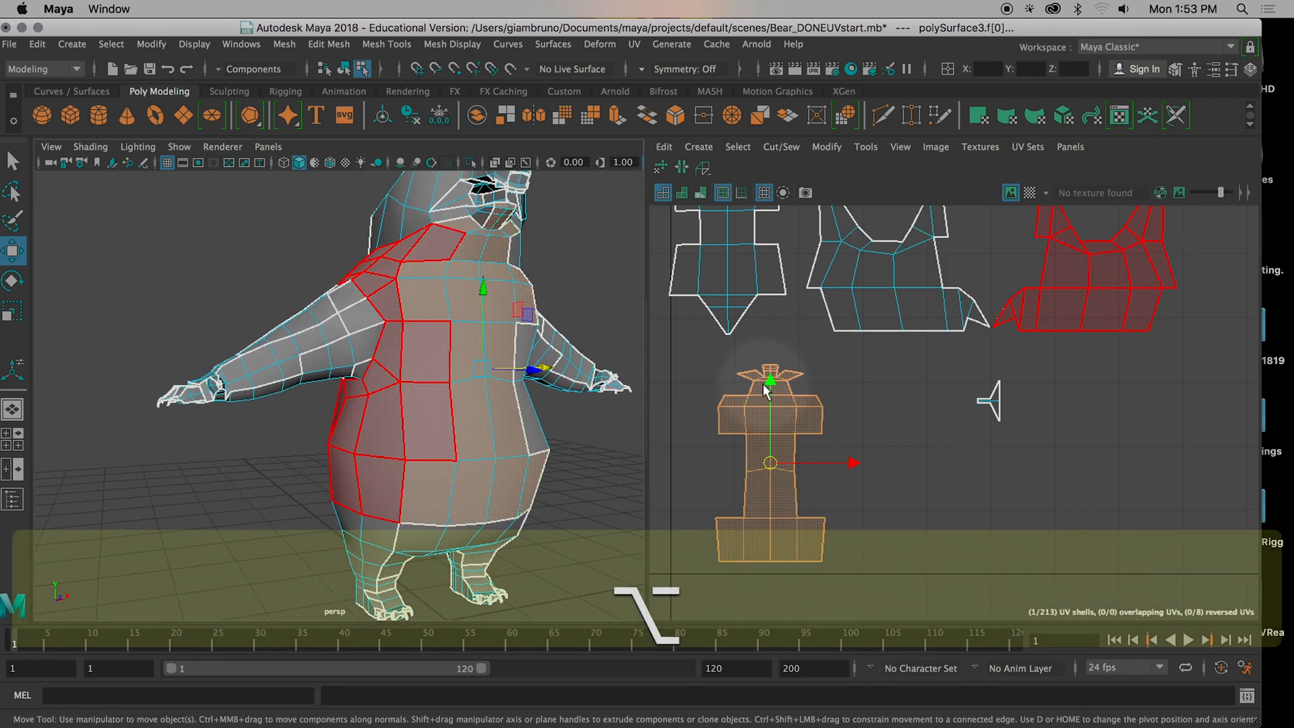
right_click(805, 409)
right_drag(805, 408, 814, 366)
scroll(799, 404, up, 5)
click(714, 323)
shift+click(688, 325)
middle_drag(765, 341, 812, 360)
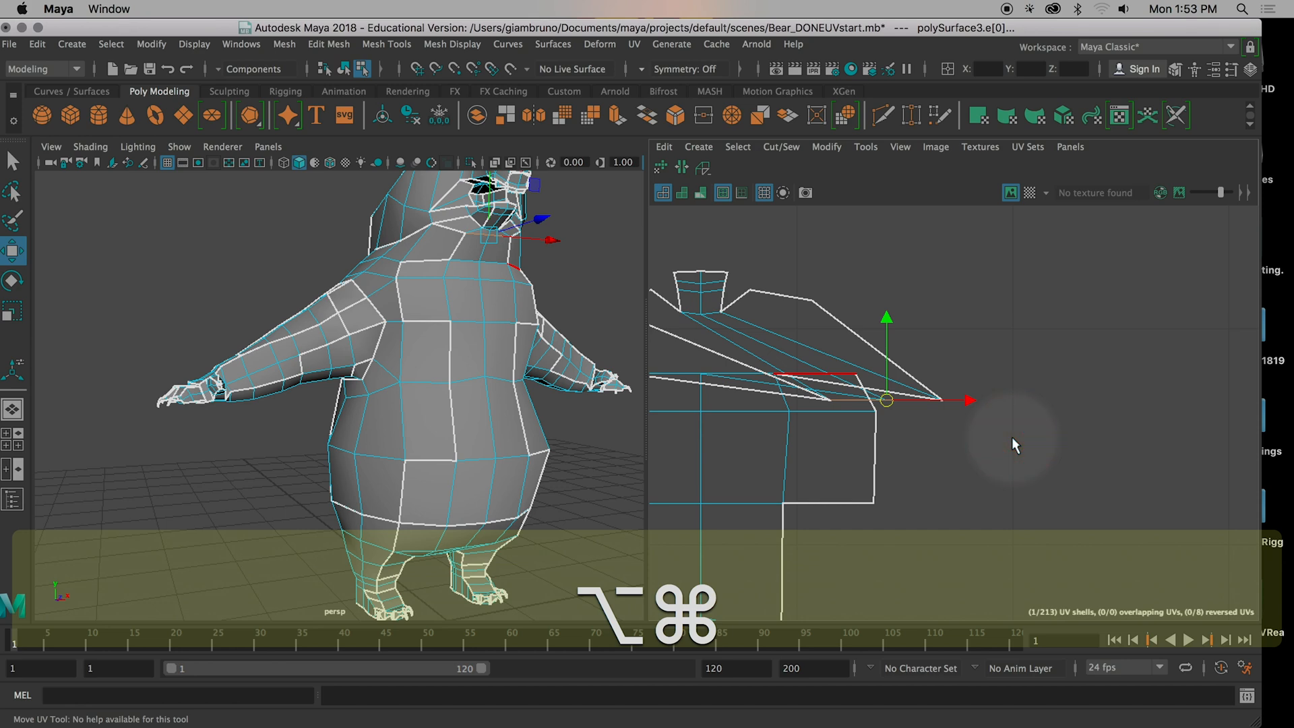
key(super+z)
alt+middle_drag(907, 442, 1189, 452)
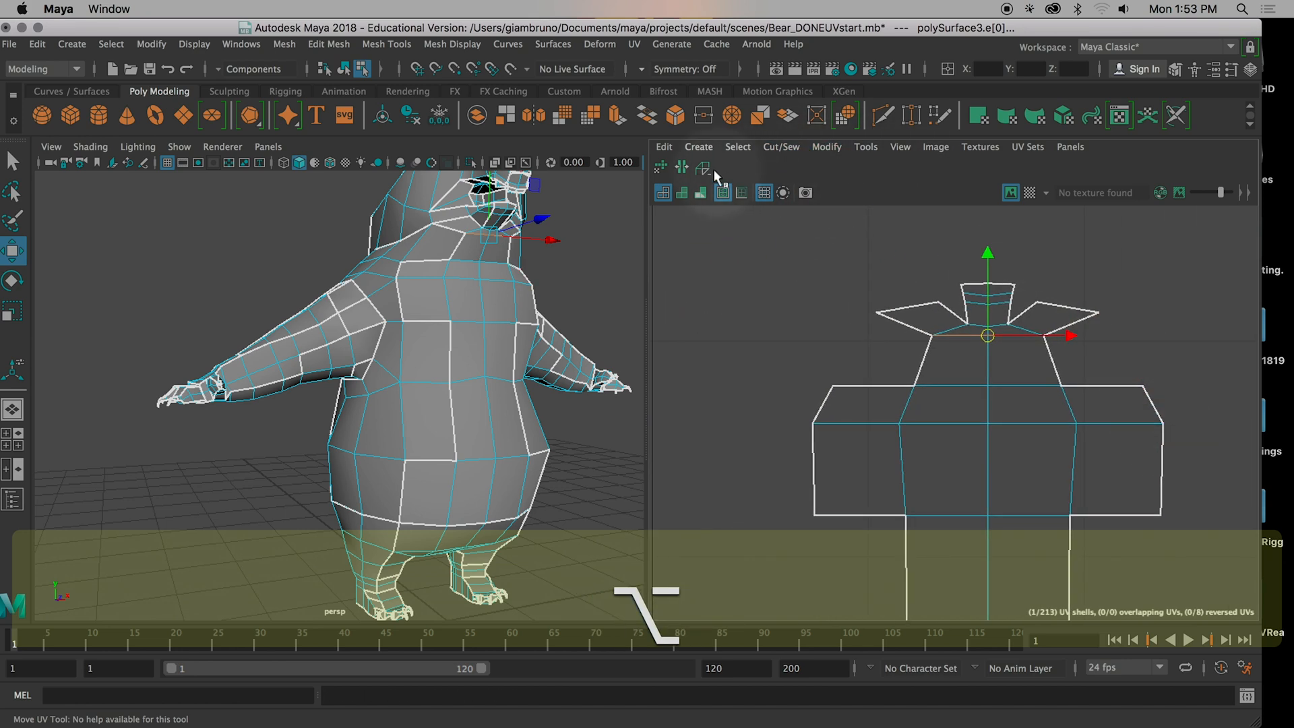
click(683, 173)
Step: Move the detached chin shell out of the body group and in with the head shells
right_drag(985, 348, 924, 325)
click(981, 322)
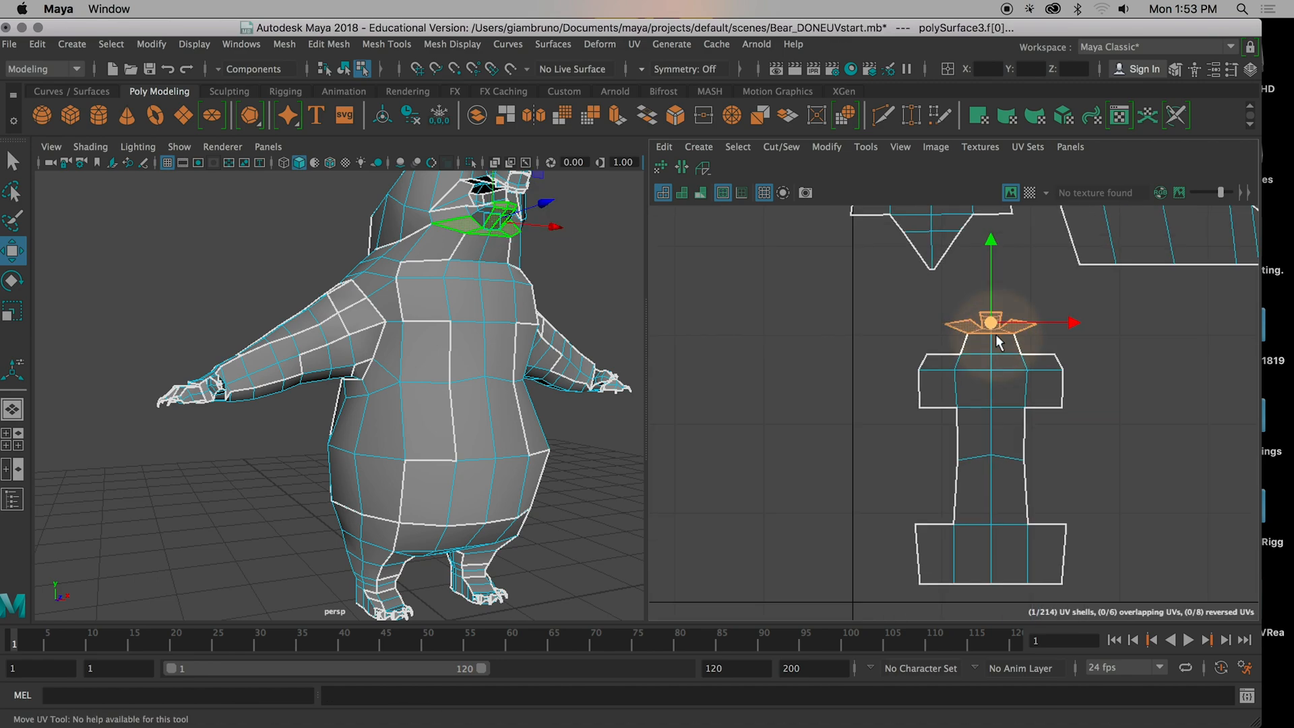
scroll(1025, 402, down, 5)
drag(1023, 392, 1169, 289)
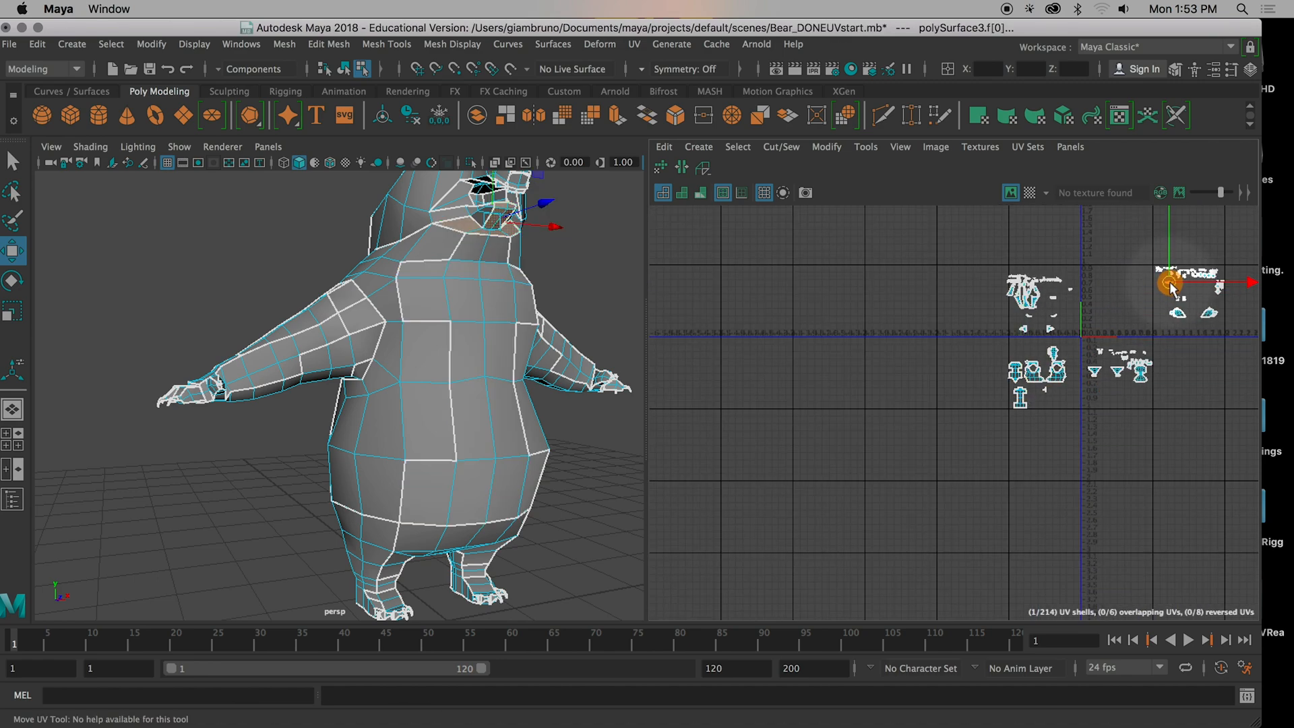
Step: Move and sew the front body shell onto the bear's right-side shell along their shared edges from neck to hip
scroll(1112, 370, up, 8)
alt+middle_drag(798, 468, 1289, 323)
right_click(898, 411)
right_drag(898, 412, 898, 368)
click(868, 360)
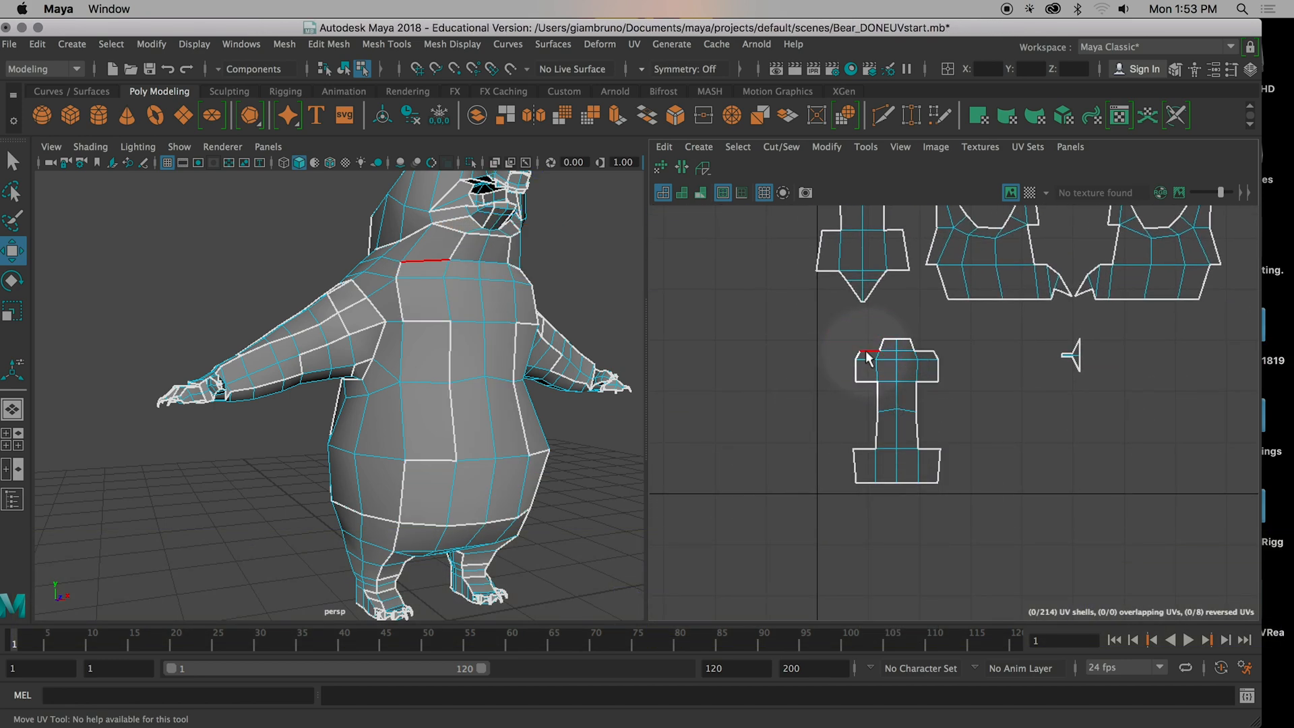
click(880, 344)
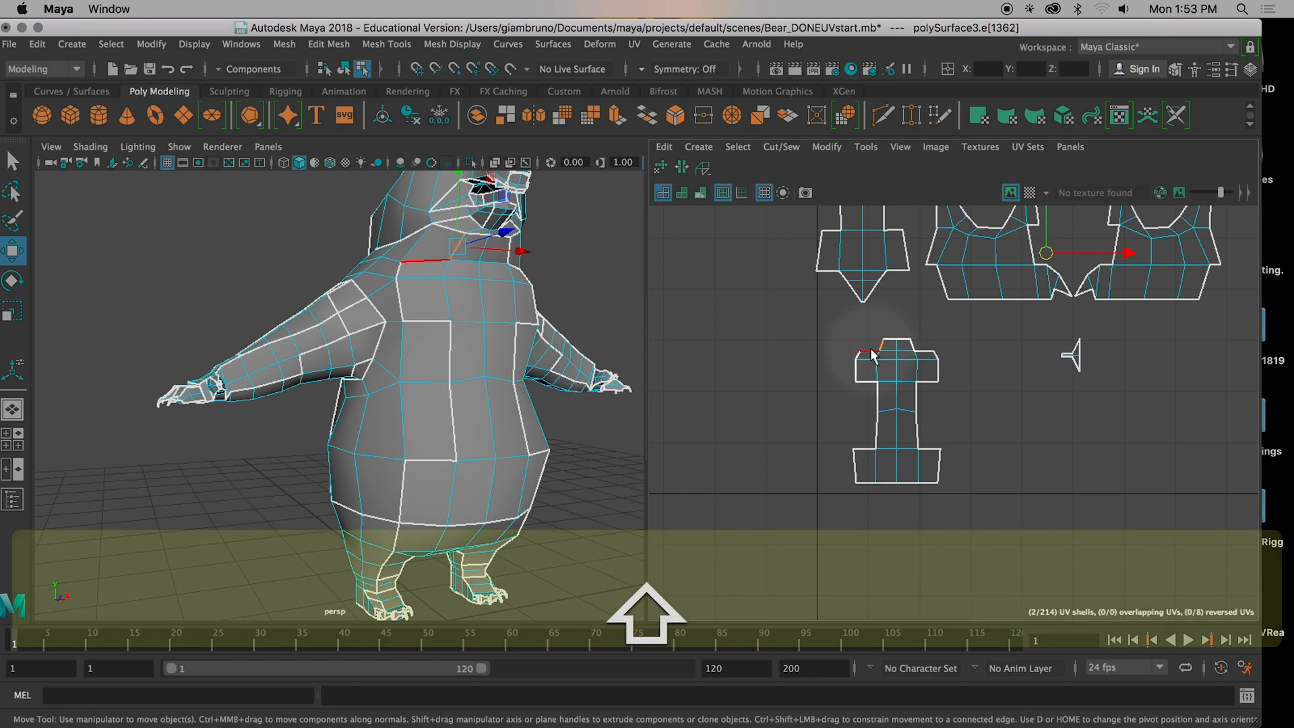
shift+click(869, 350)
shift+click(856, 353)
shift+click(855, 374)
shift+click(867, 383)
shift+click(875, 394)
shift+click(876, 428)
shift+click(866, 449)
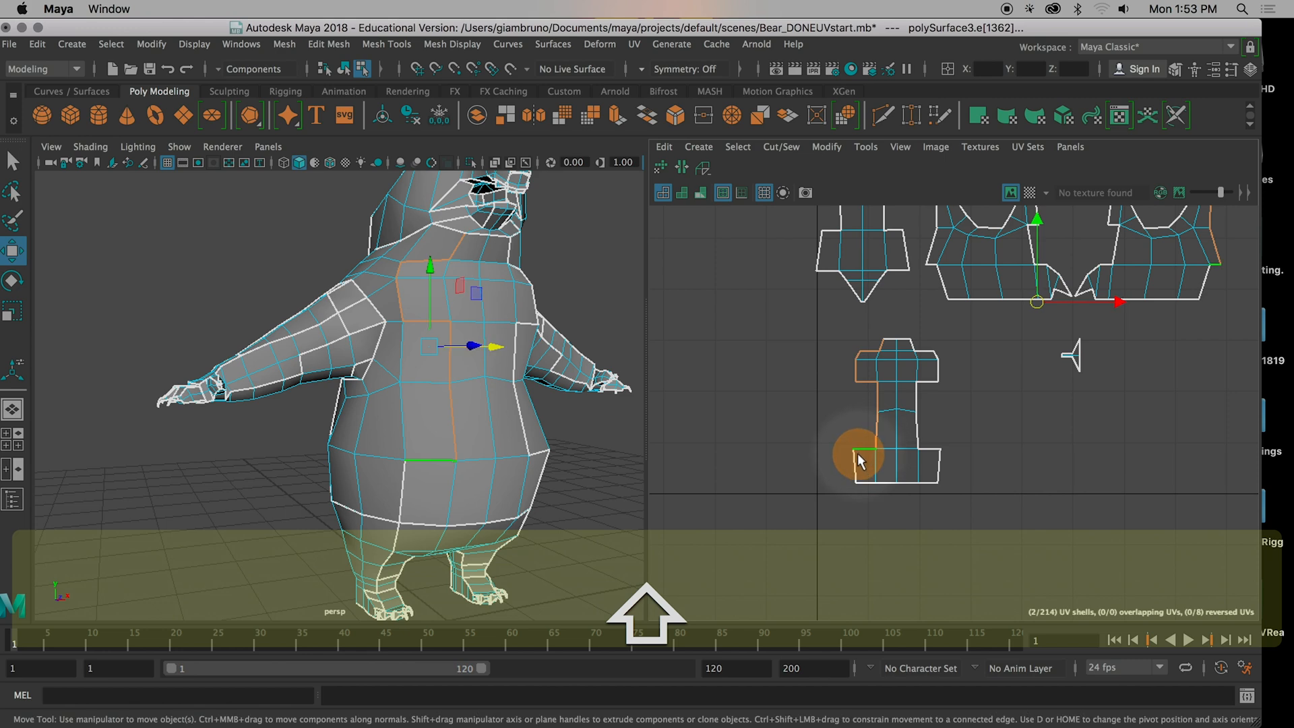
scroll(1030, 462, down, 3)
alt+middle_drag(1030, 462, 917, 557)
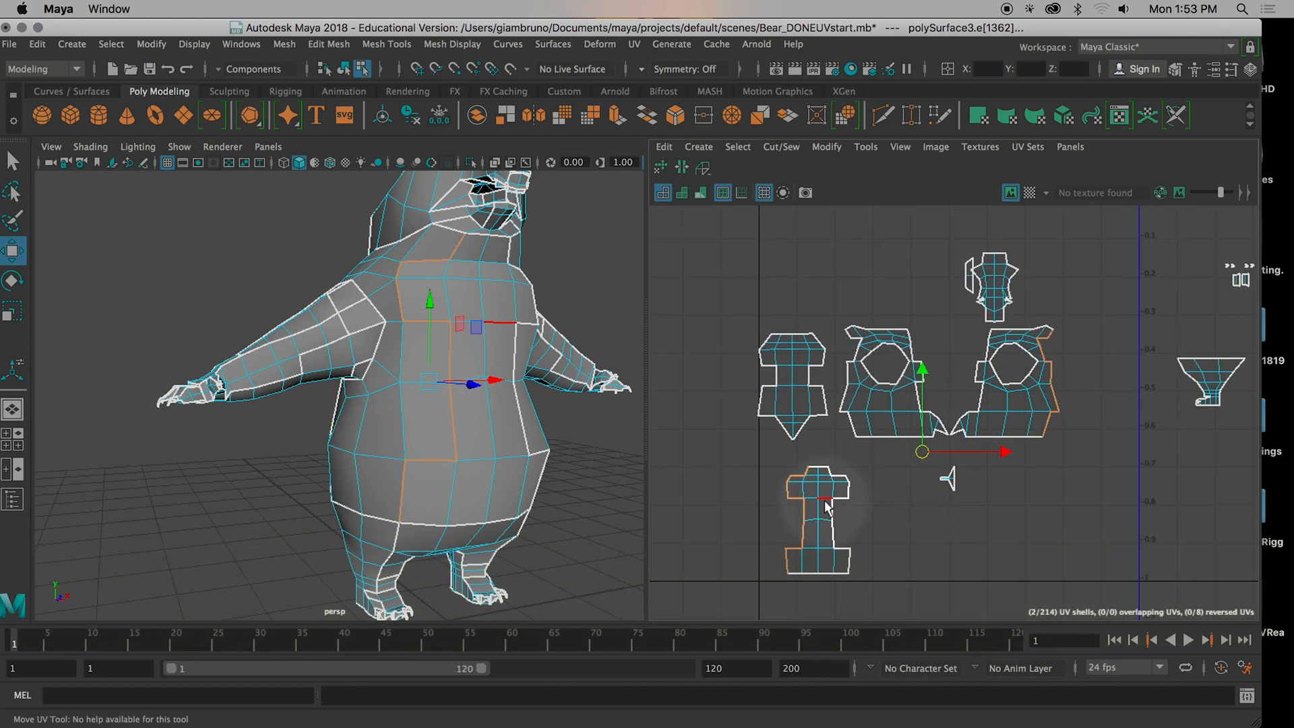
click(702, 168)
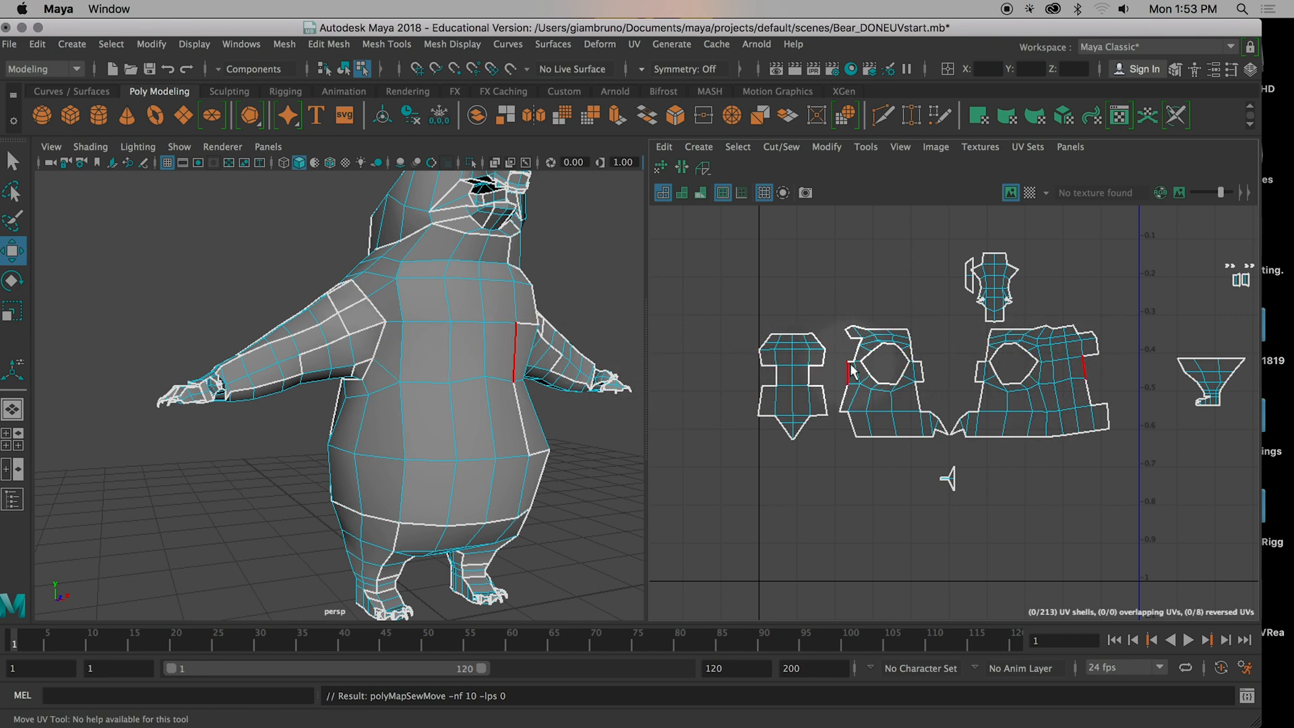
Step: Move and sew the bear's left-side shell onto the front body shell along their shared edges from neck to hip
click(847, 336)
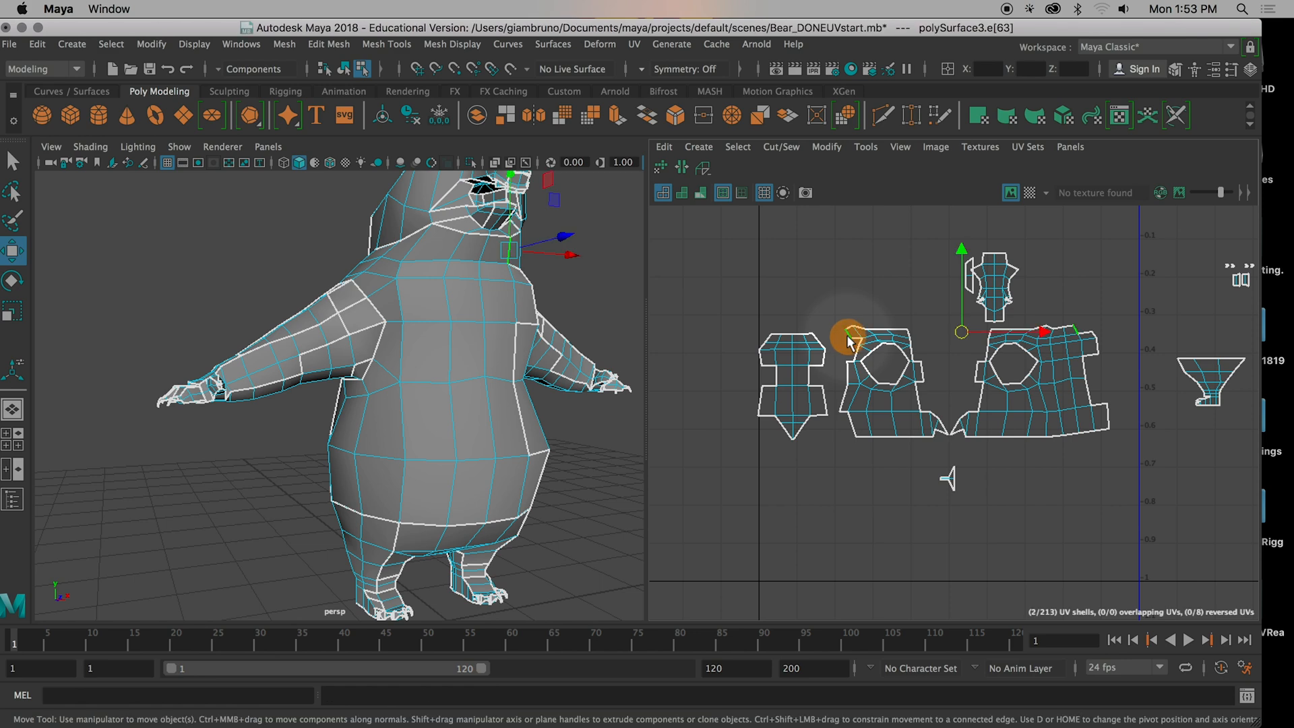
shift+click(857, 347)
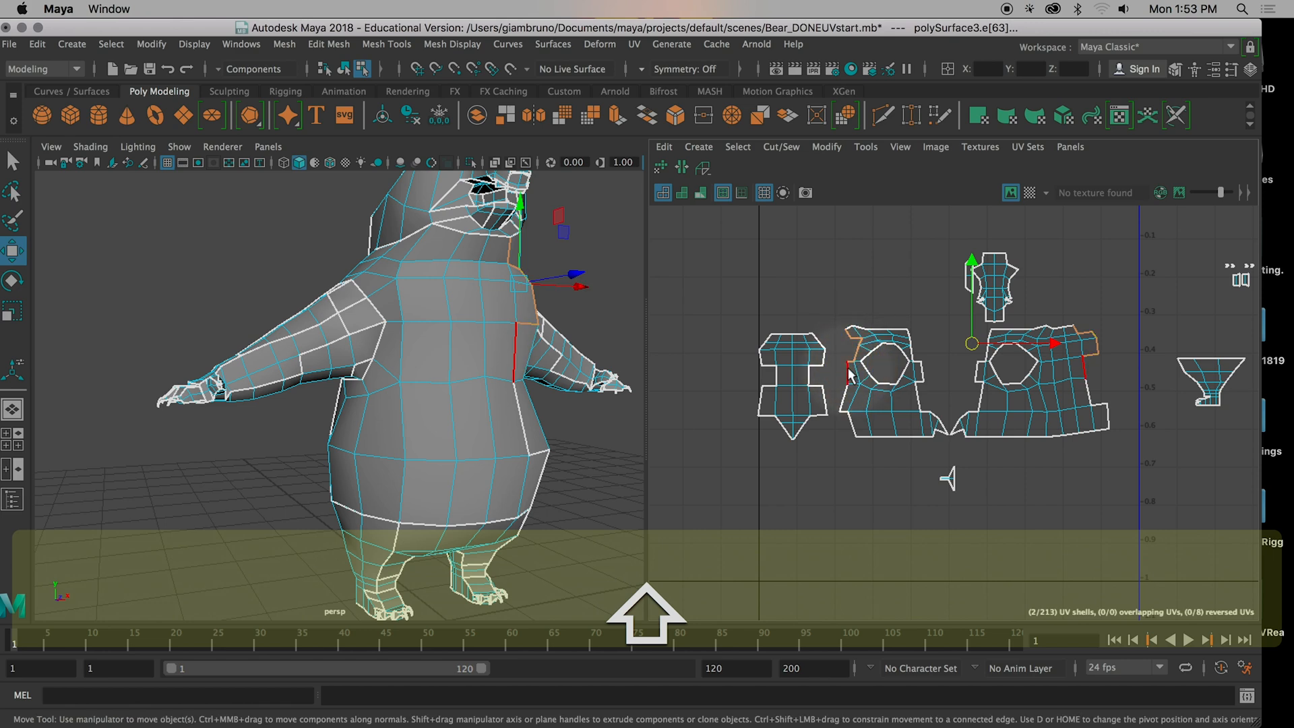
shift+click(844, 393)
shift+click(850, 421)
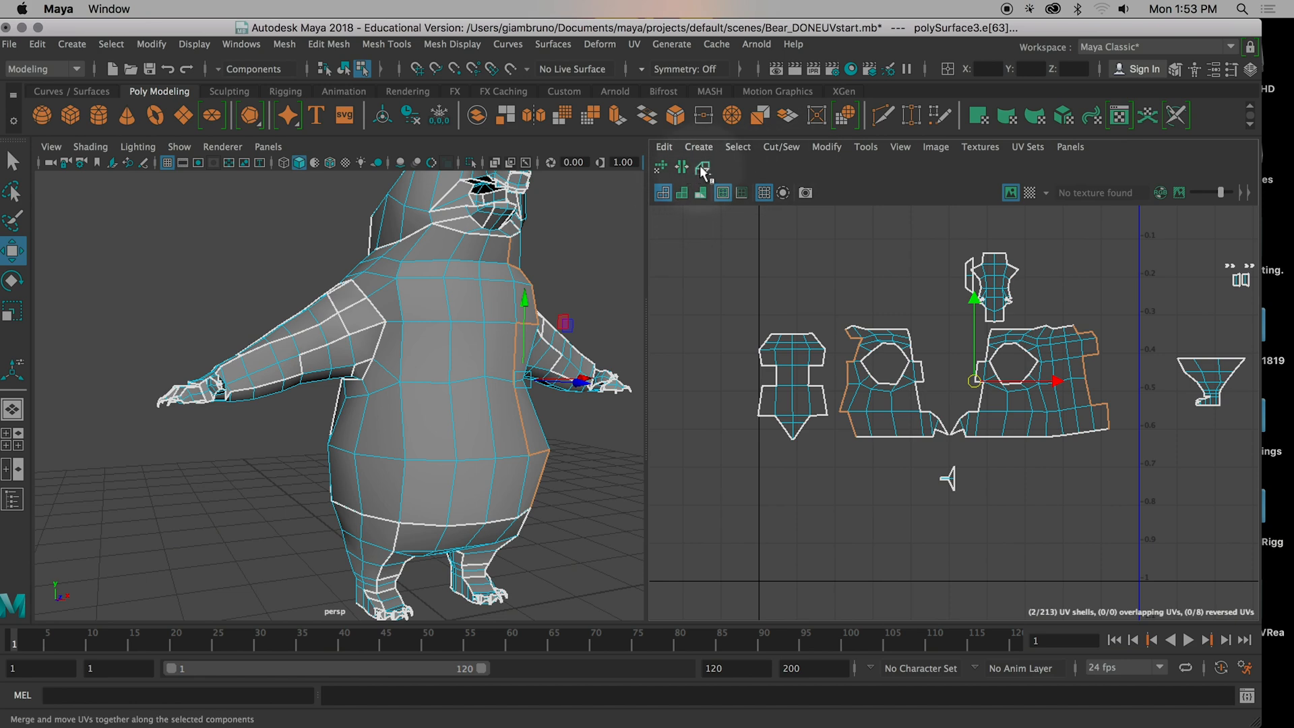
click(780, 149)
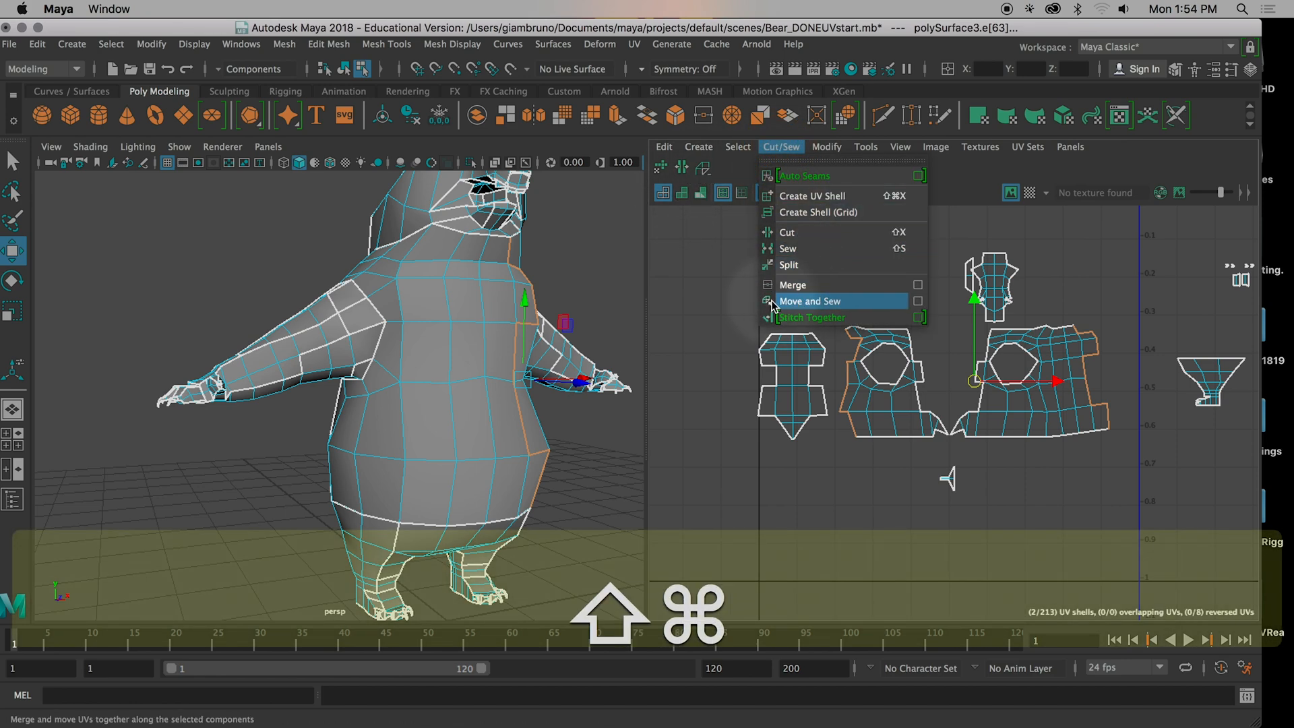
shift+super+click(773, 301)
click(723, 171)
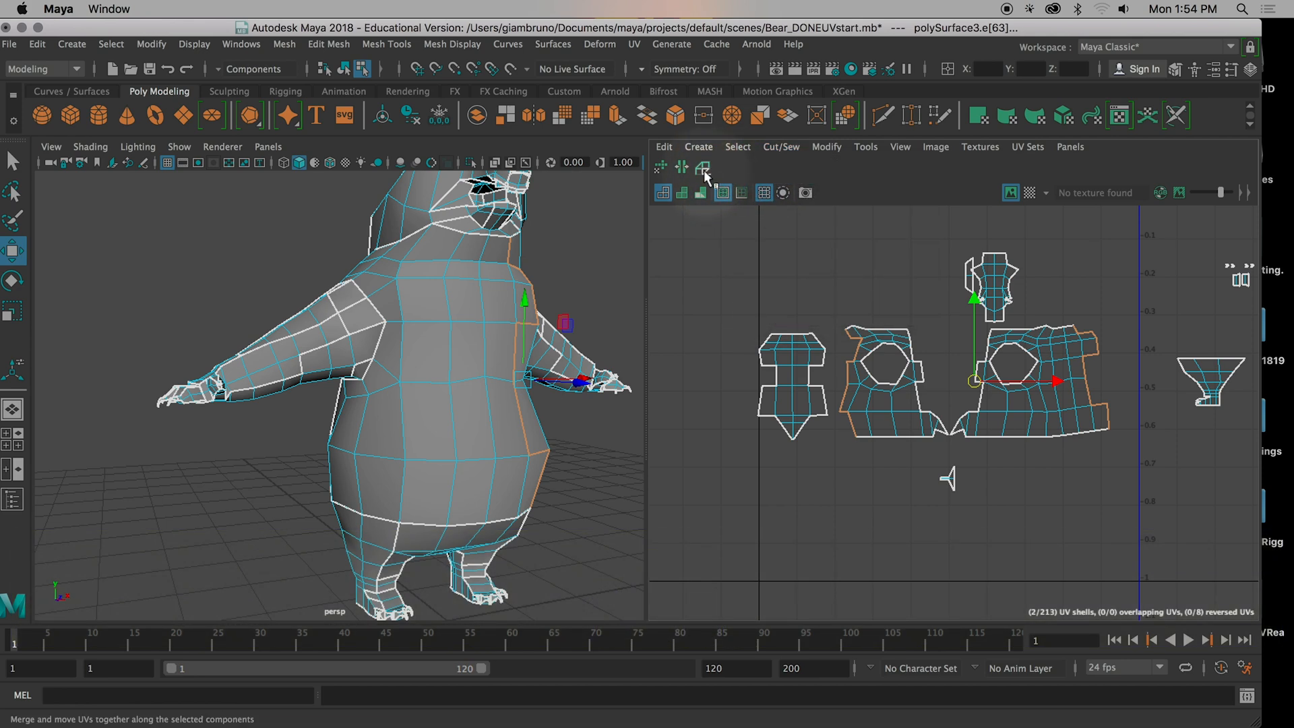
click(703, 171)
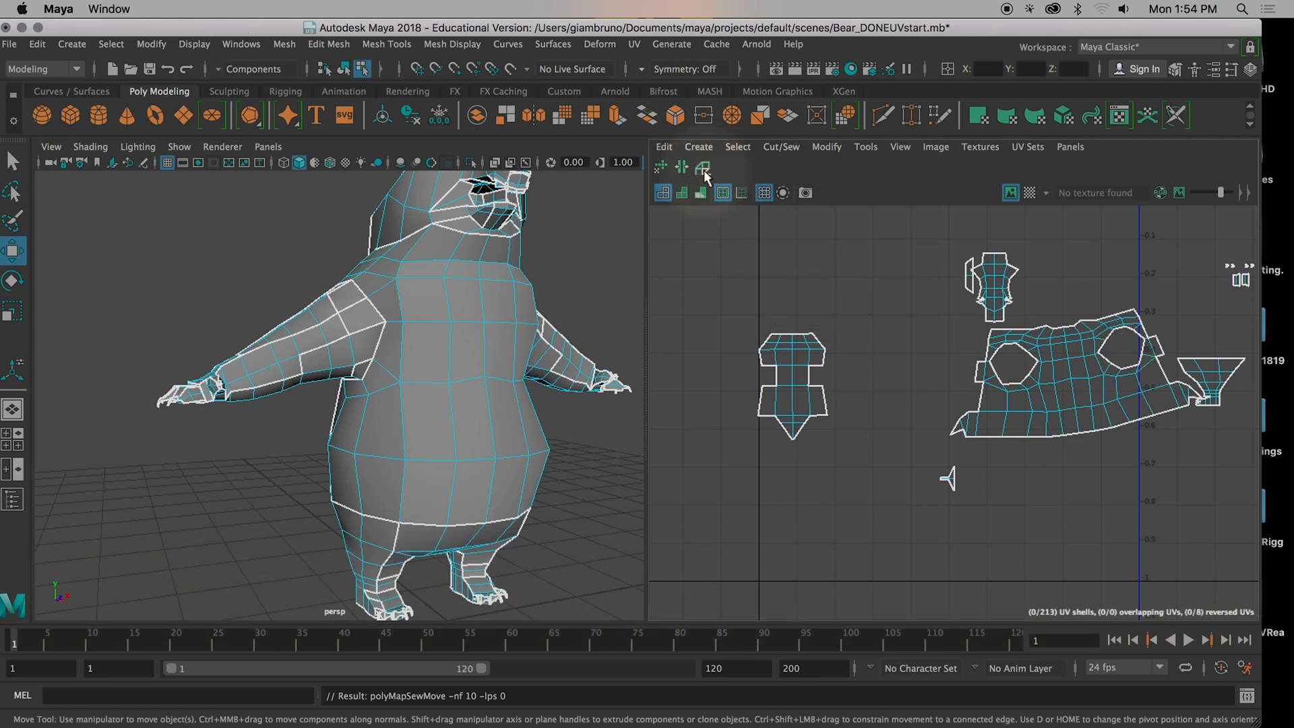
Step: Move the combined front-and-sides body shell closer to the back shell, into the space between it and the leg shells
right_drag(1054, 371, 989, 349)
click(1057, 377)
drag(1069, 370, 961, 381)
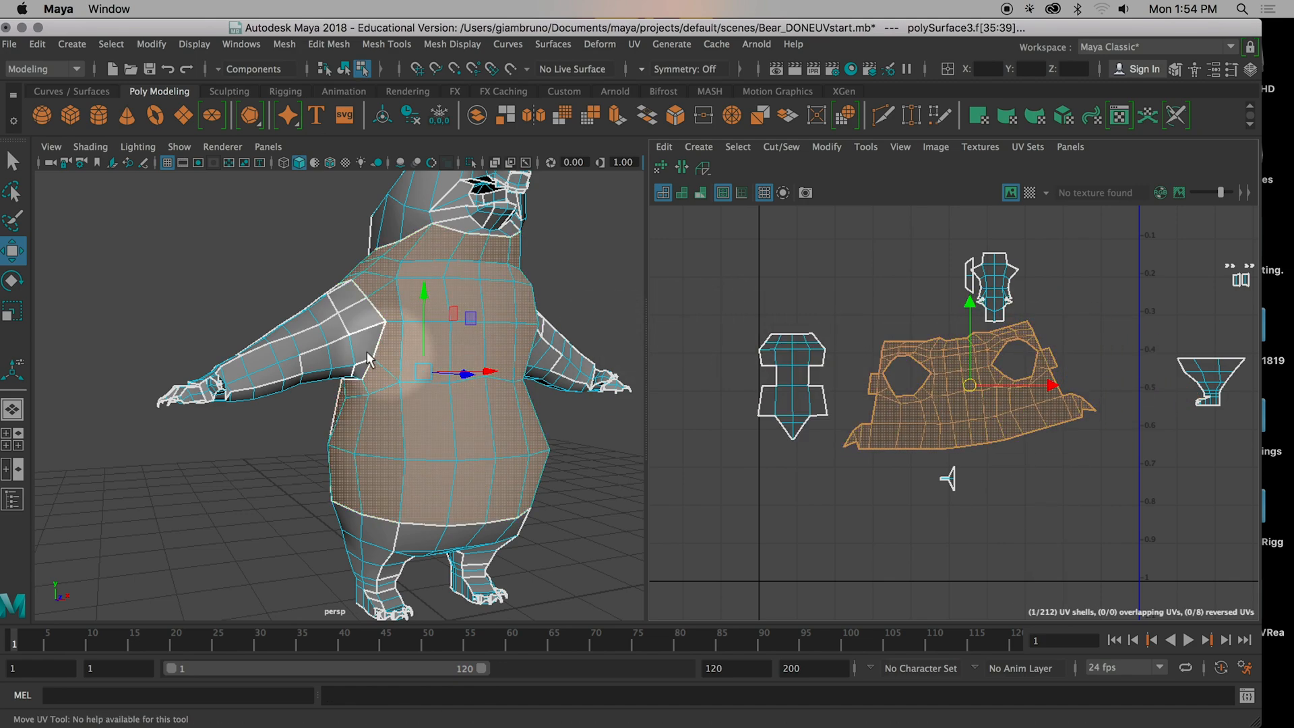
Step: Examine the seams between the back shell and the side shells on the bear's back, shoulders and tail area
right_drag(891, 381, 884, 344)
click(916, 407)
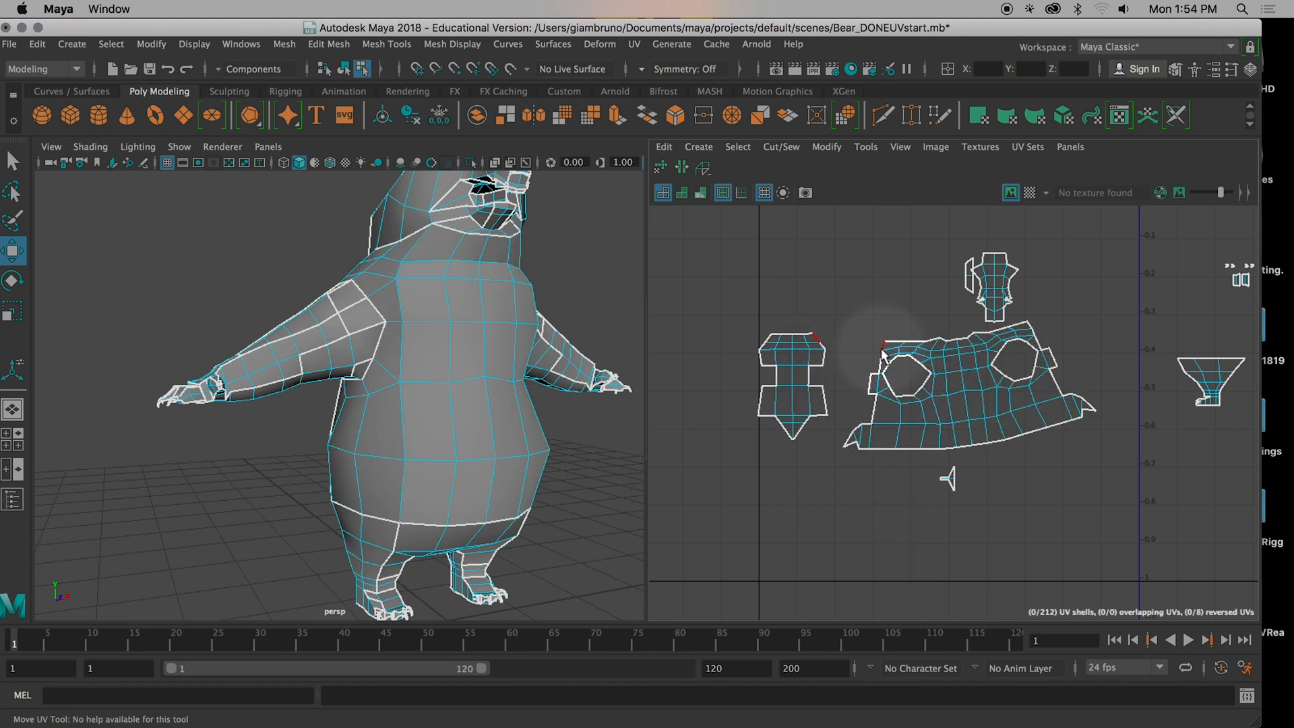
alt+drag(476, 419, 343, 414)
alt+drag(418, 364, 633, 377)
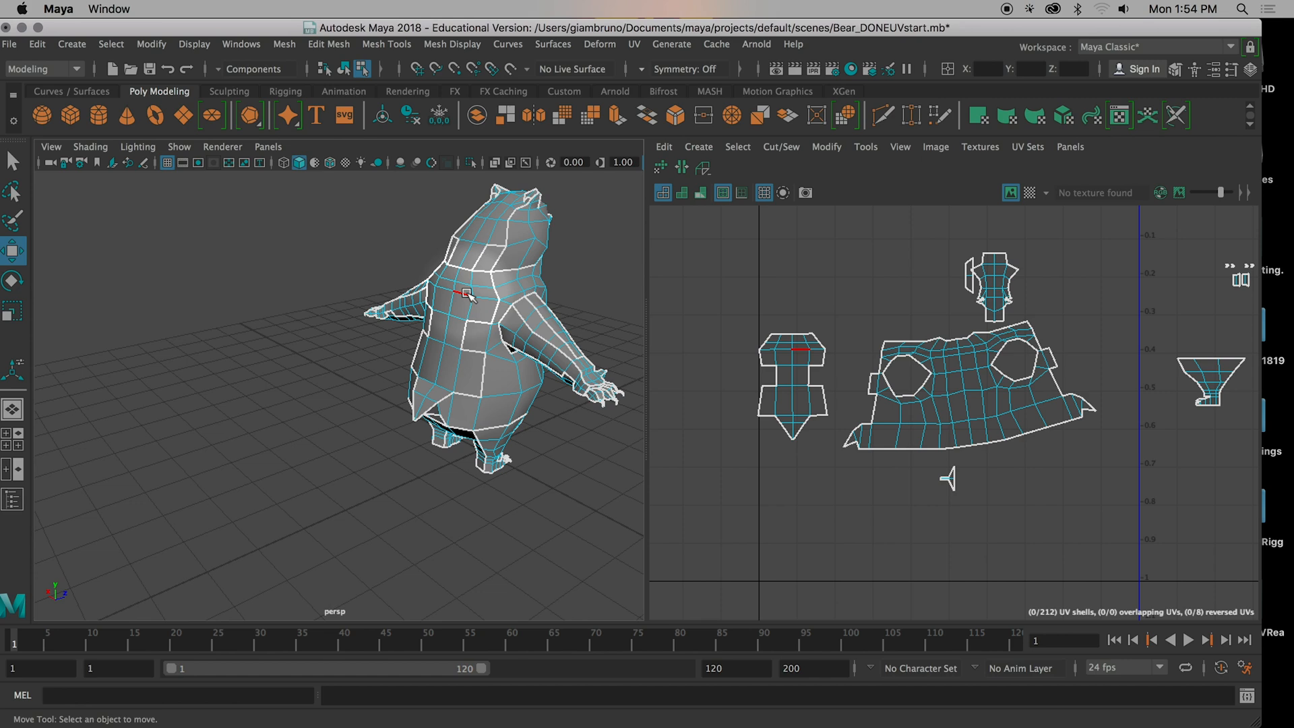
scroll(483, 297, up, 3)
alt+drag(482, 297, 446, 357)
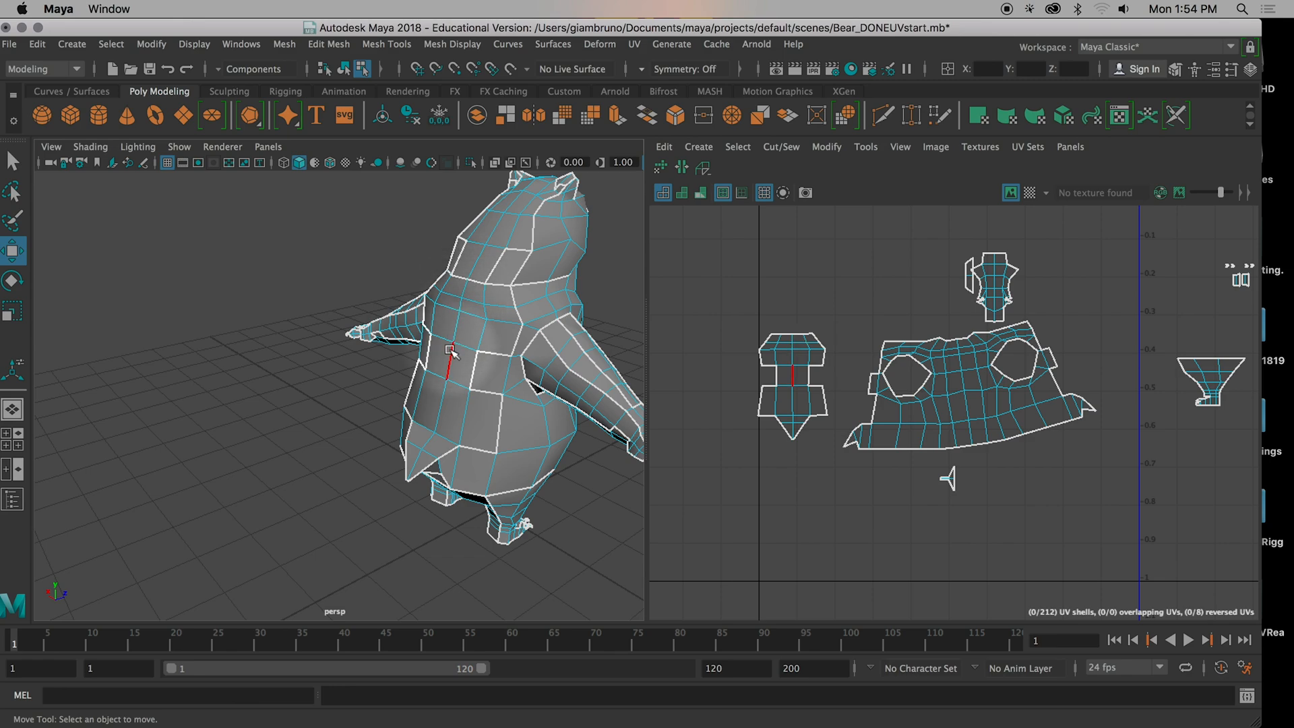
alt+drag(436, 460, 342, 403)
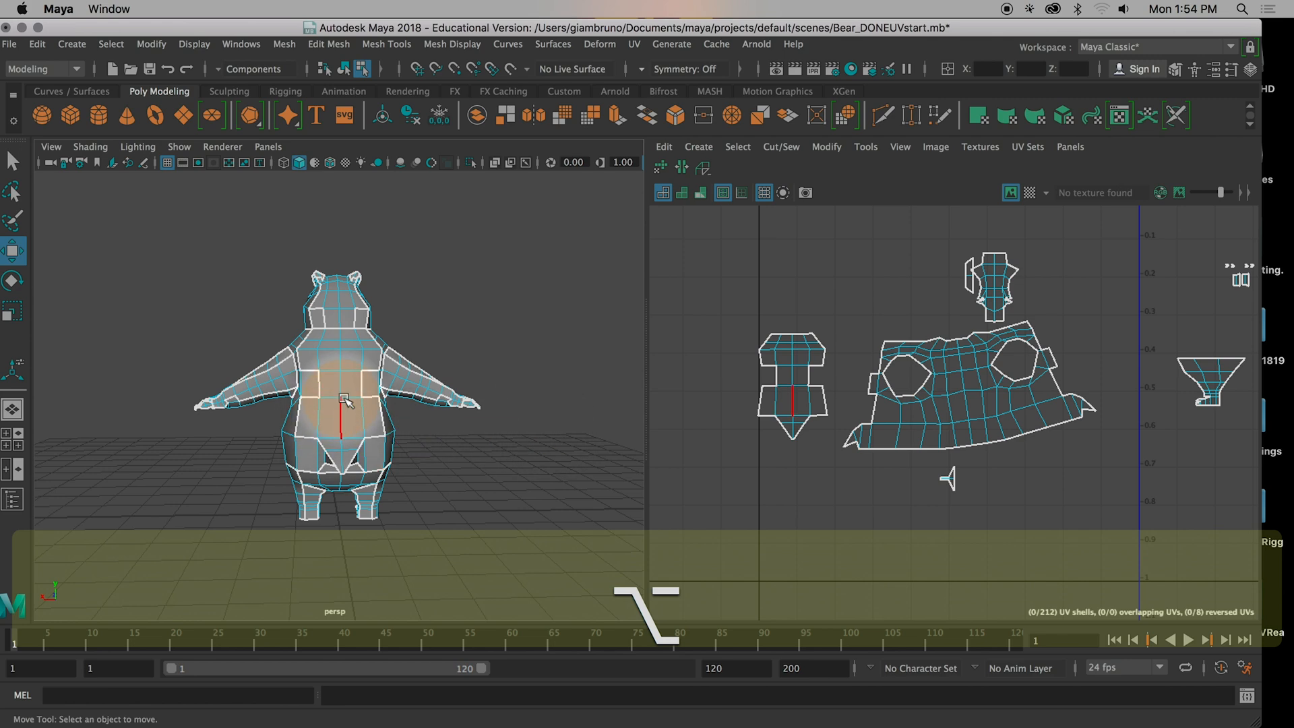
scroll(339, 339, up, 5)
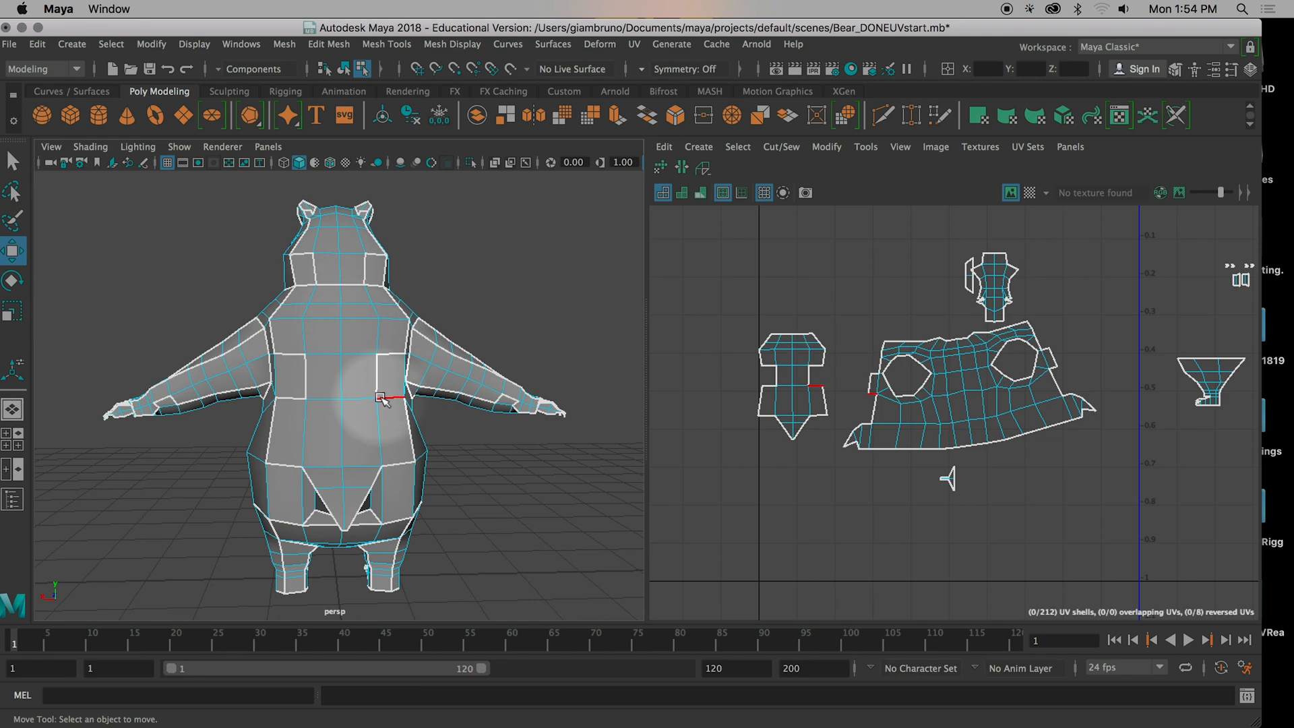
scroll(391, 398, down, 4)
alt+drag(398, 405, 290, 418)
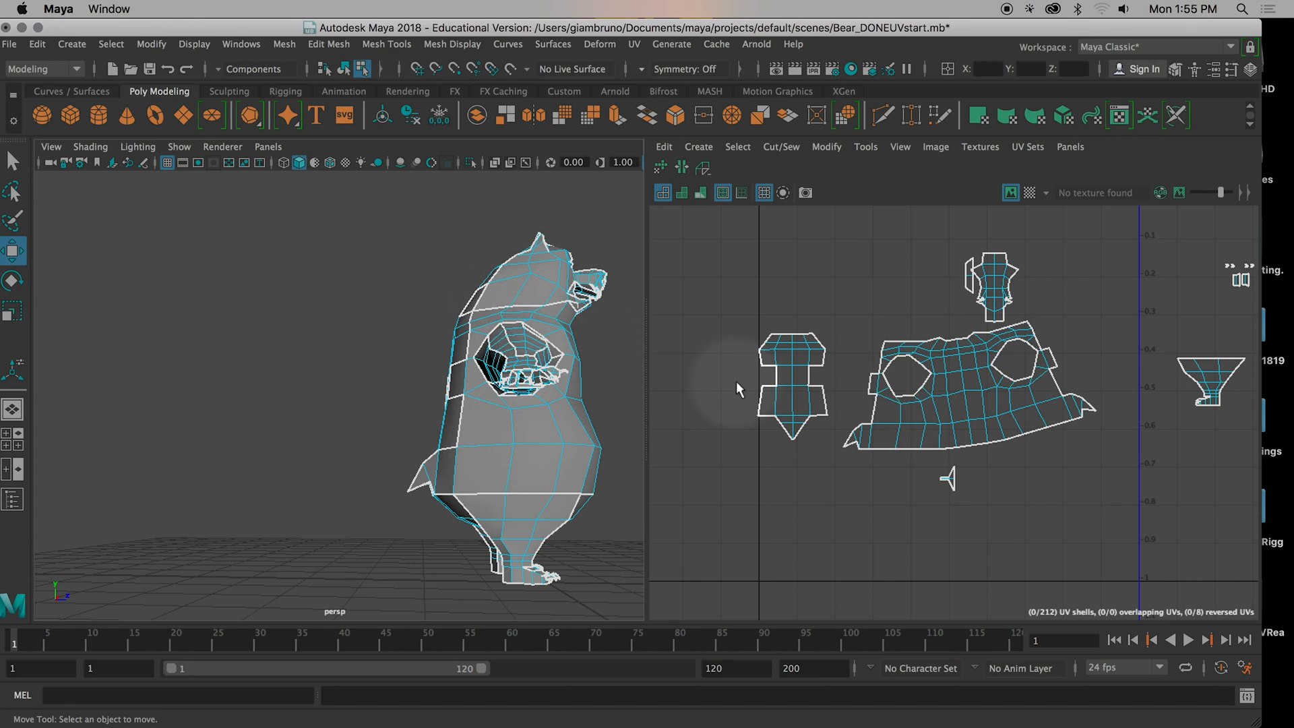
alt+drag(475, 404, 736, 413)
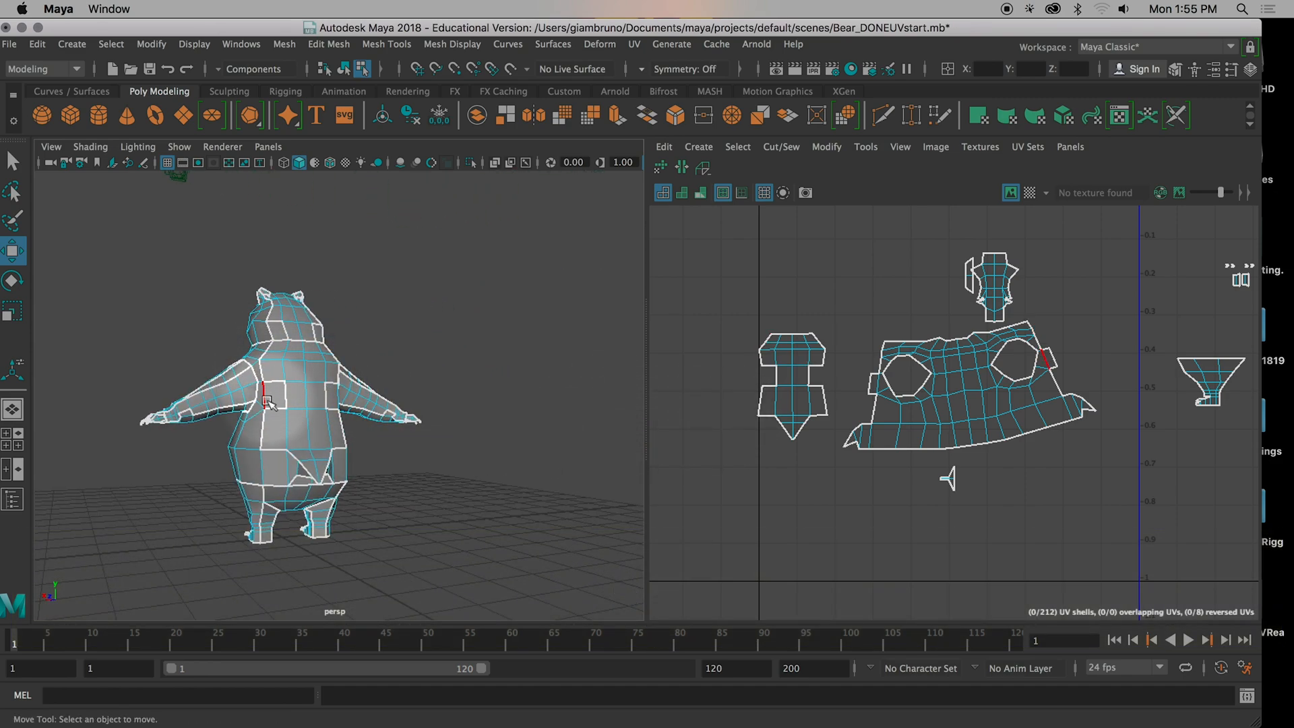
scroll(970, 458, up, 3)
alt+middle_drag(986, 679, 986, 700)
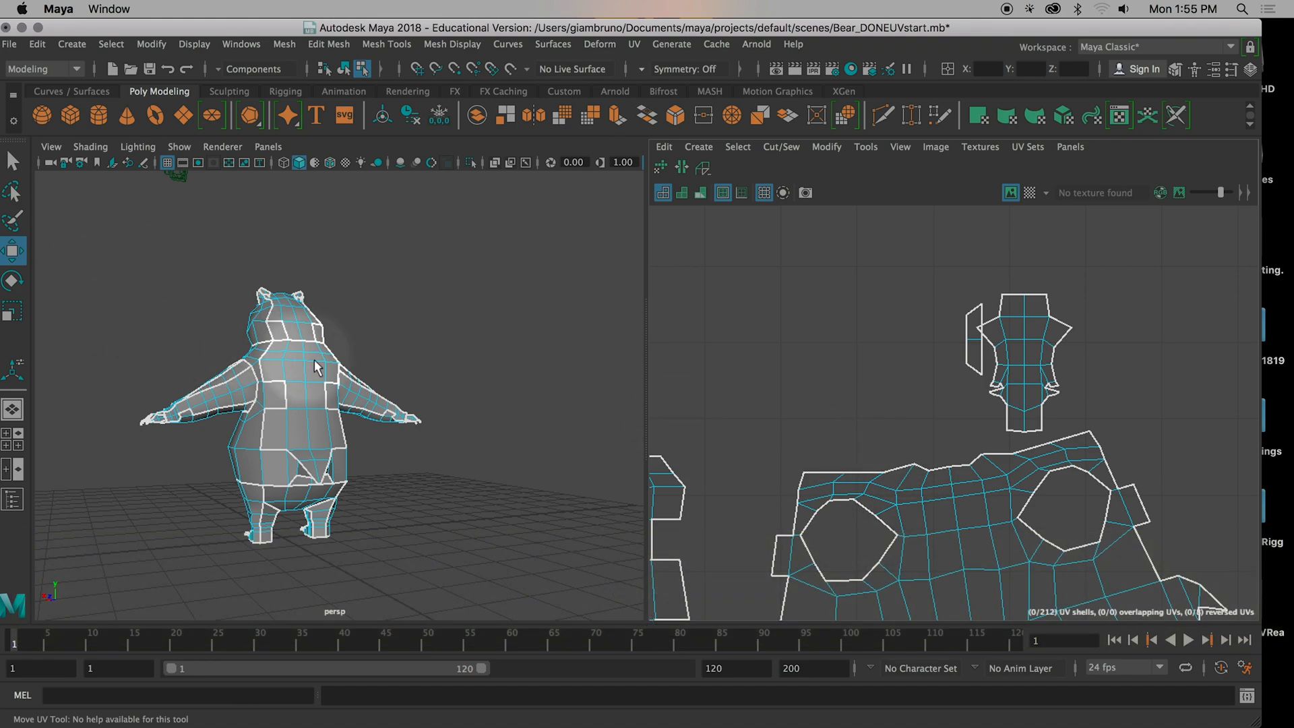
scroll(1031, 404, down, 3)
alt+middle_drag(790, 499, 694, 432)
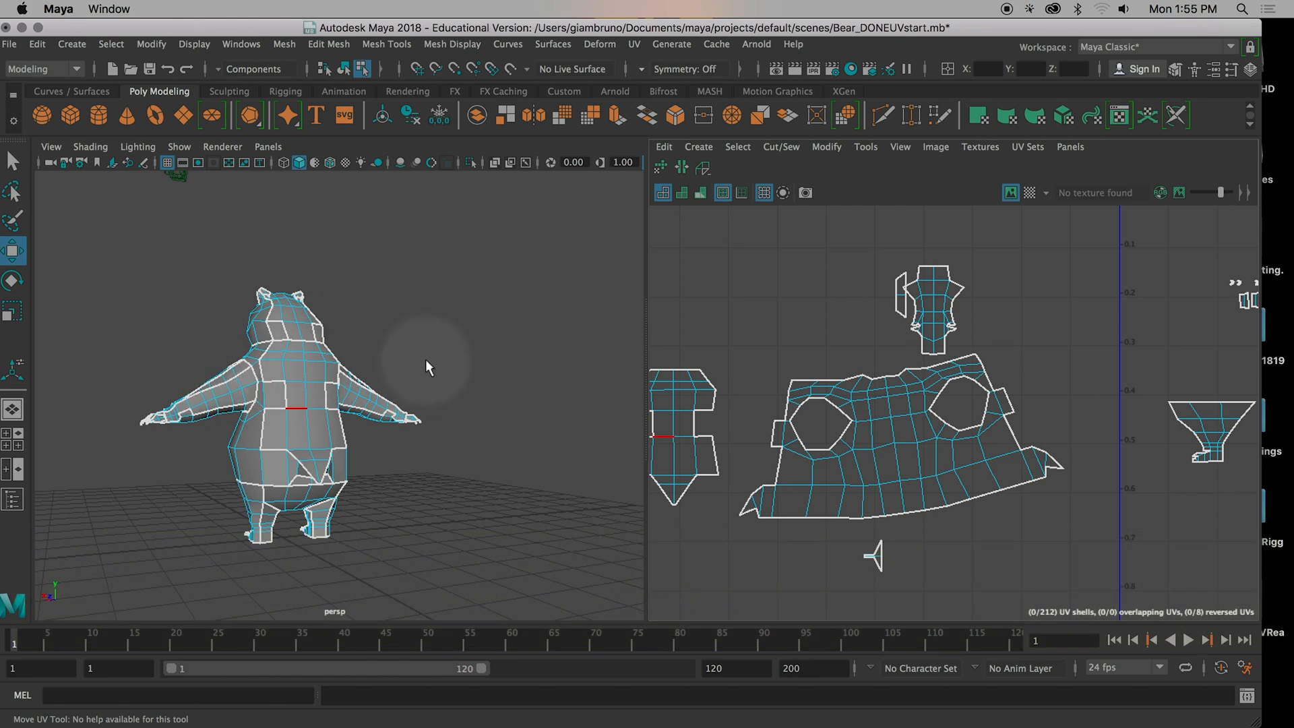
scroll(660, 389, down, 3)
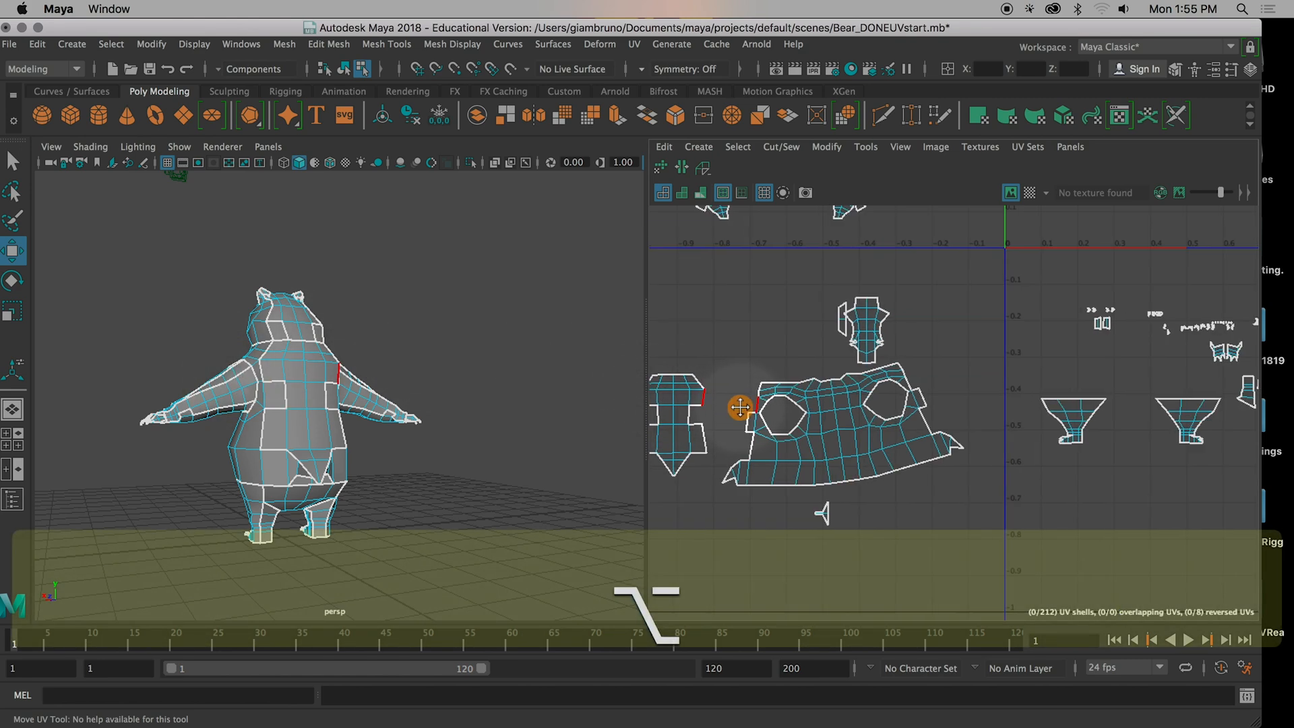
alt+middle_drag(741, 406, 778, 399)
Step: Move and sew the back shell onto the bear's right side of the body shell along their shared edges from neck to tail
click(794, 384)
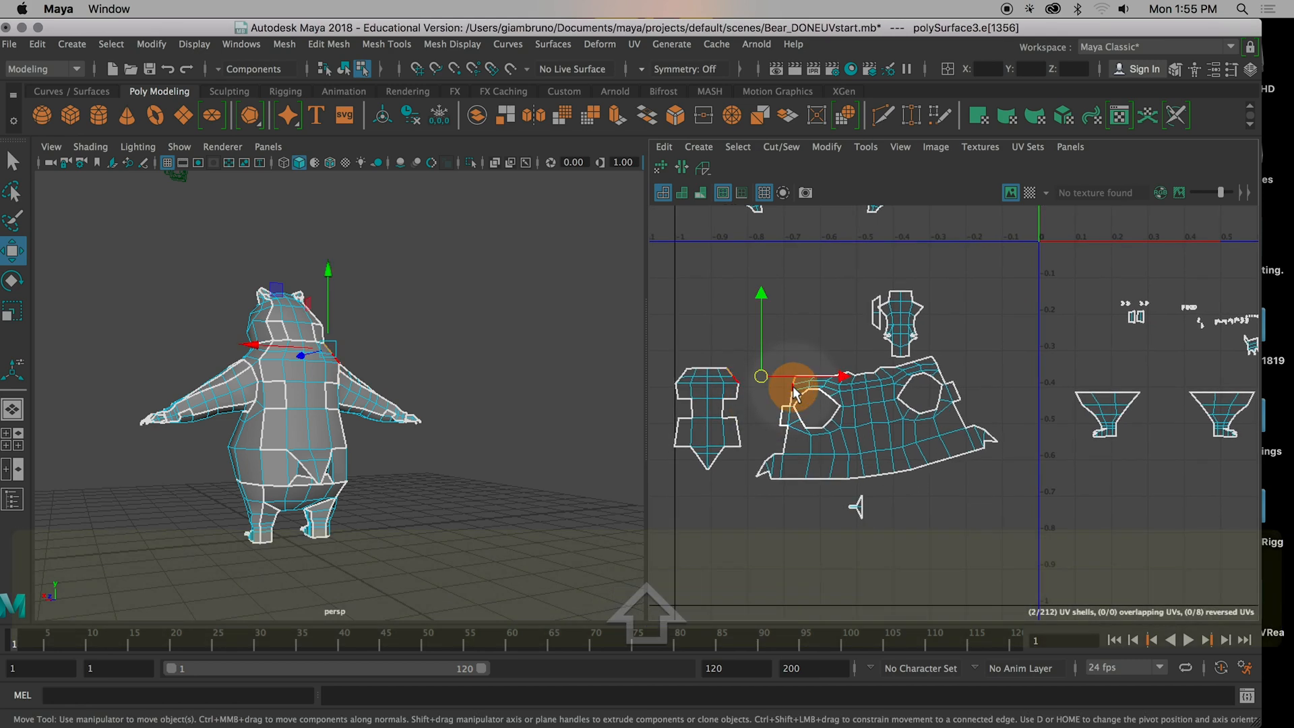
shift+click(791, 401)
shift+click(787, 402)
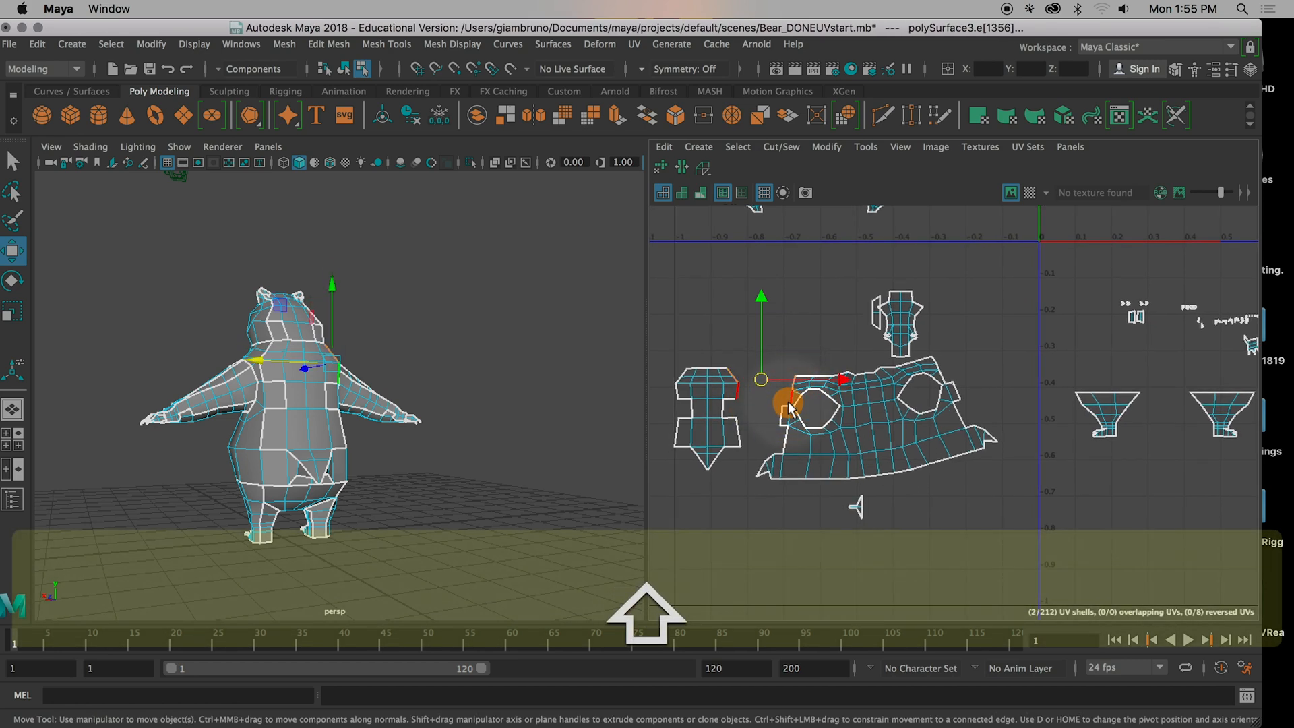
shift+click(779, 418)
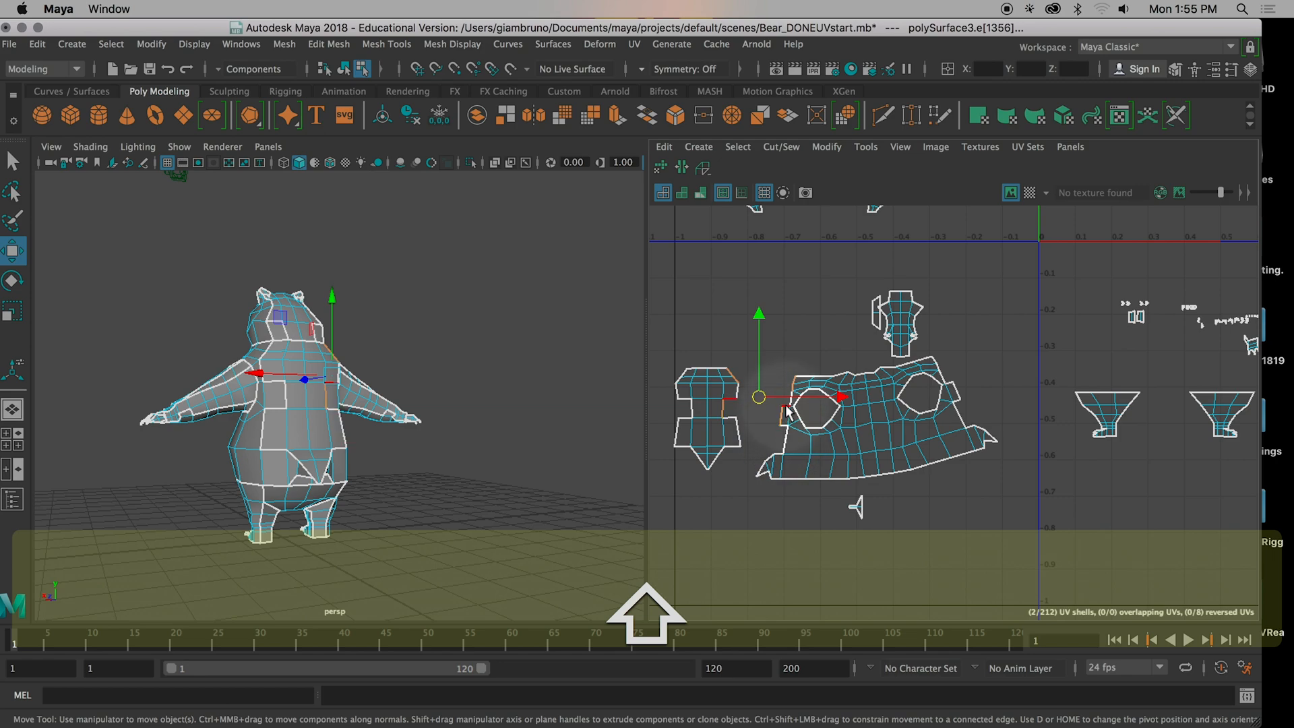
scroll(787, 407, up, 5)
alt+middle_drag(792, 406, 844, 406)
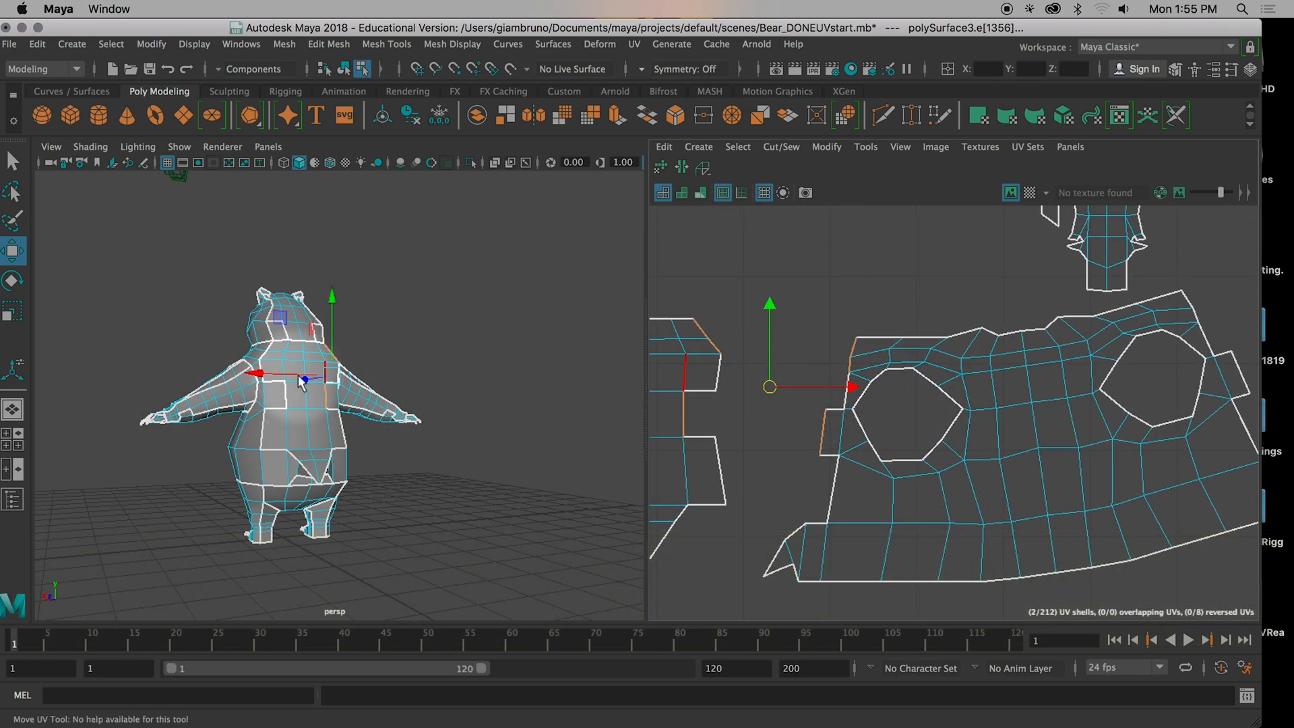
key(q)
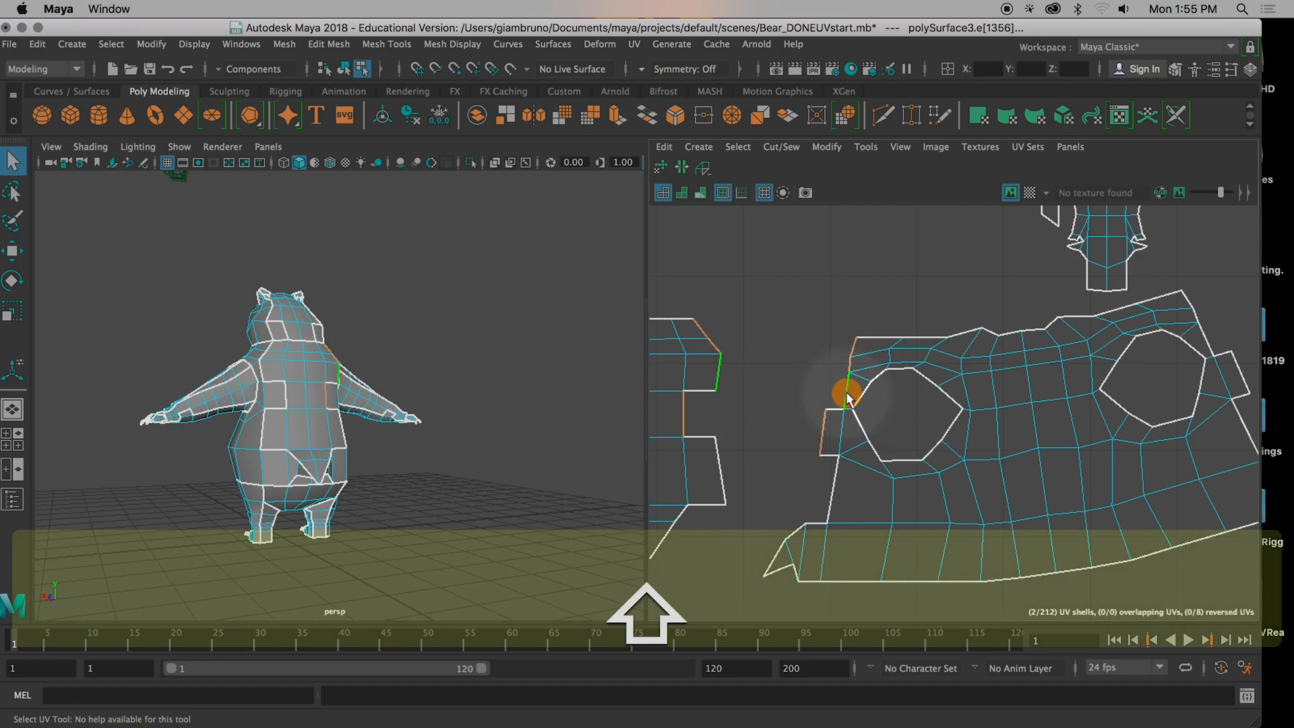
click(848, 398)
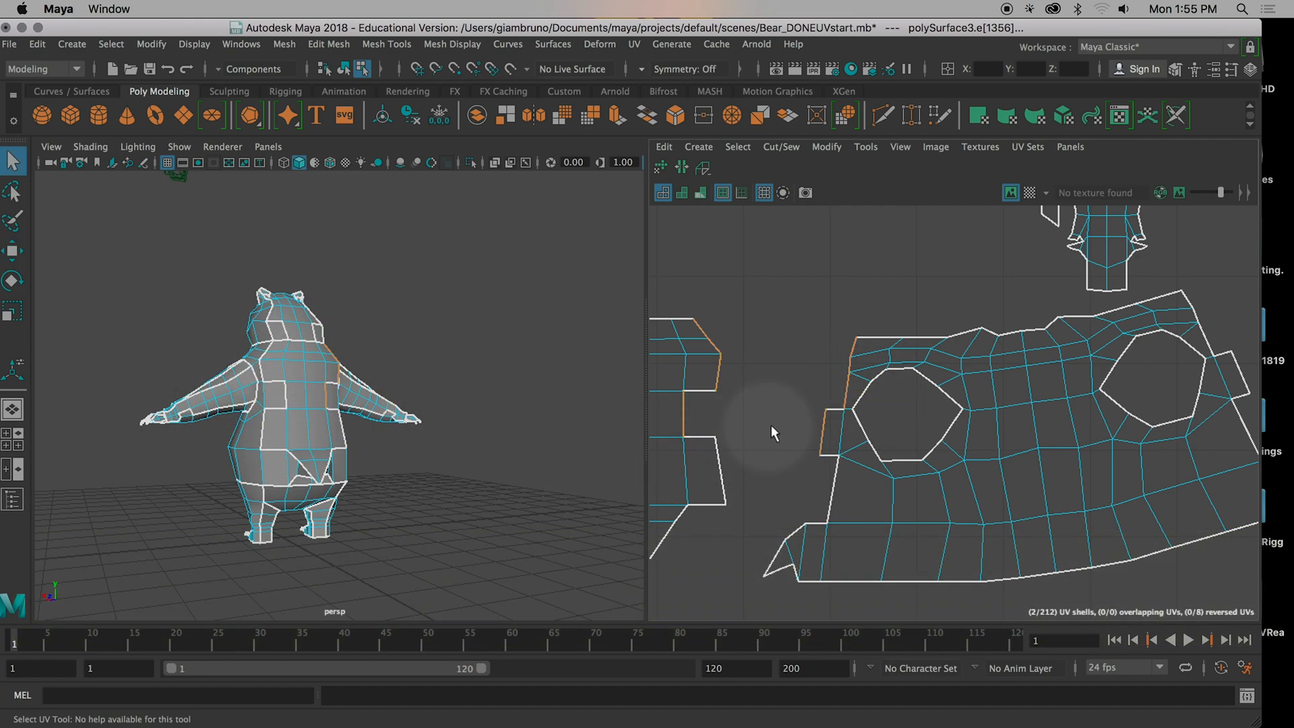
shift+click(826, 457)
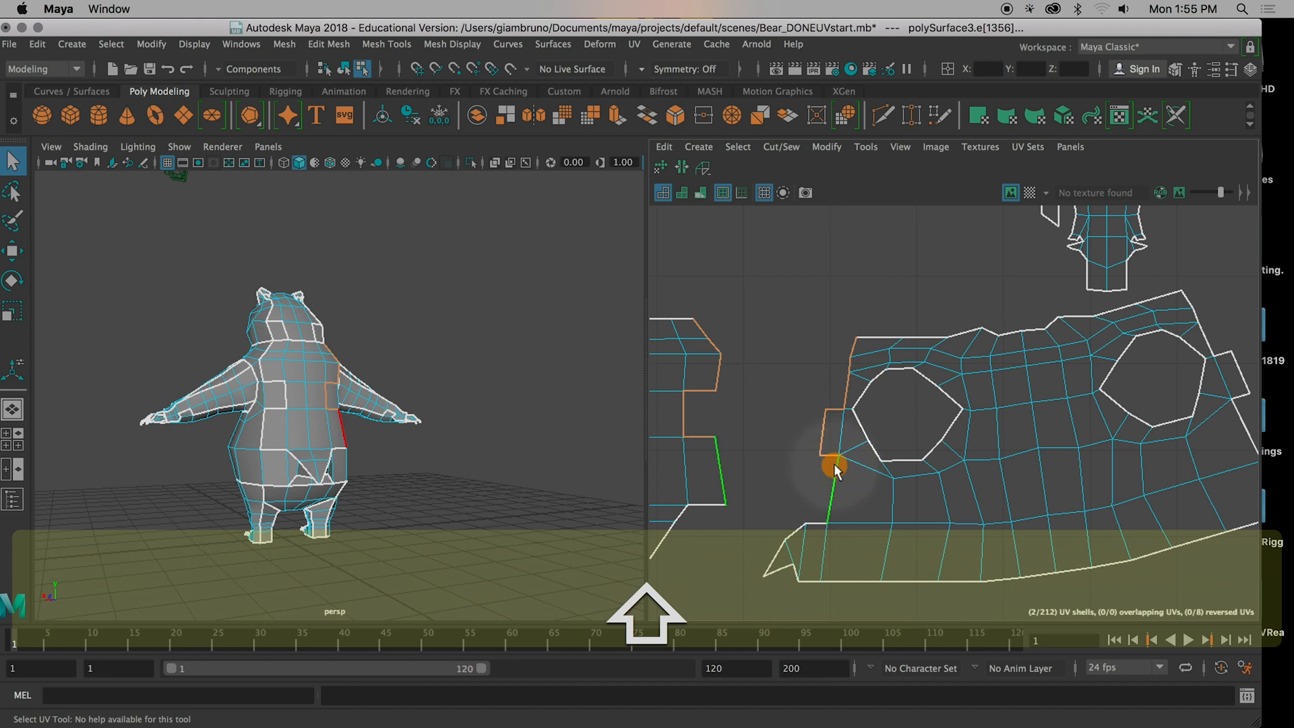
shift+click(830, 528)
alt+middle_drag(831, 528, 872, 445)
shift+click(818, 472)
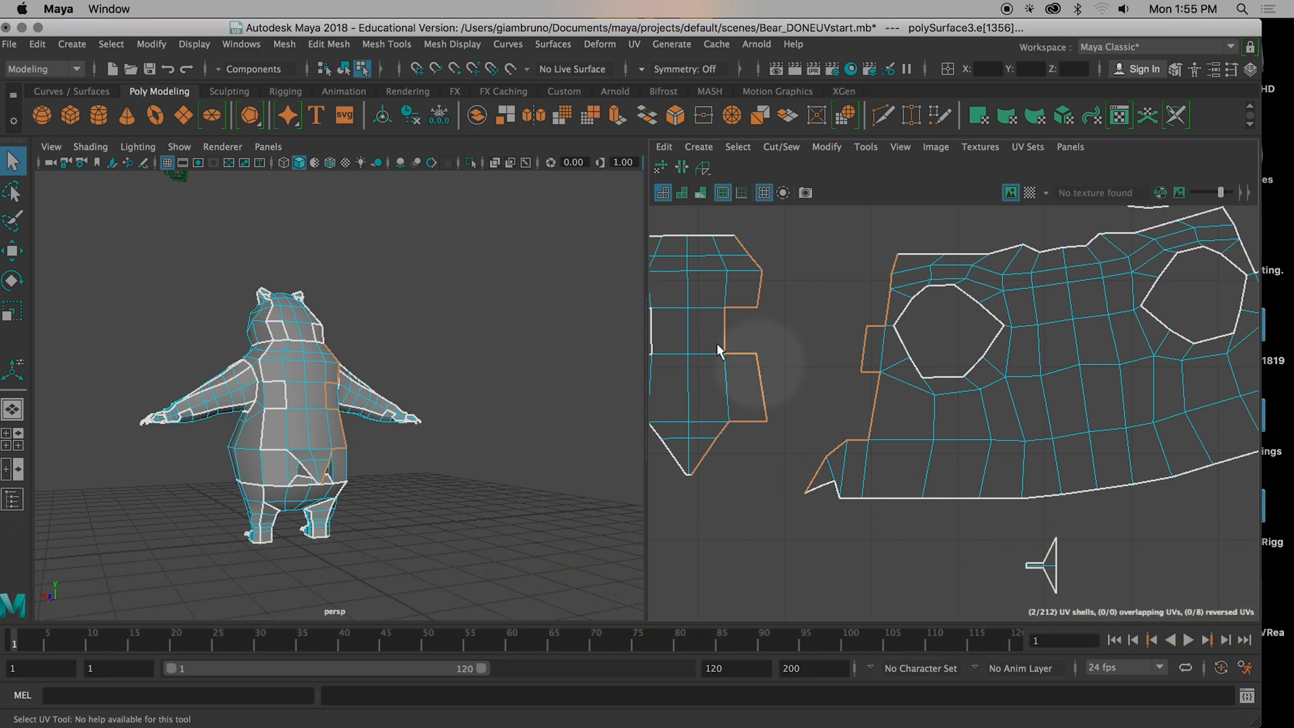
click(697, 166)
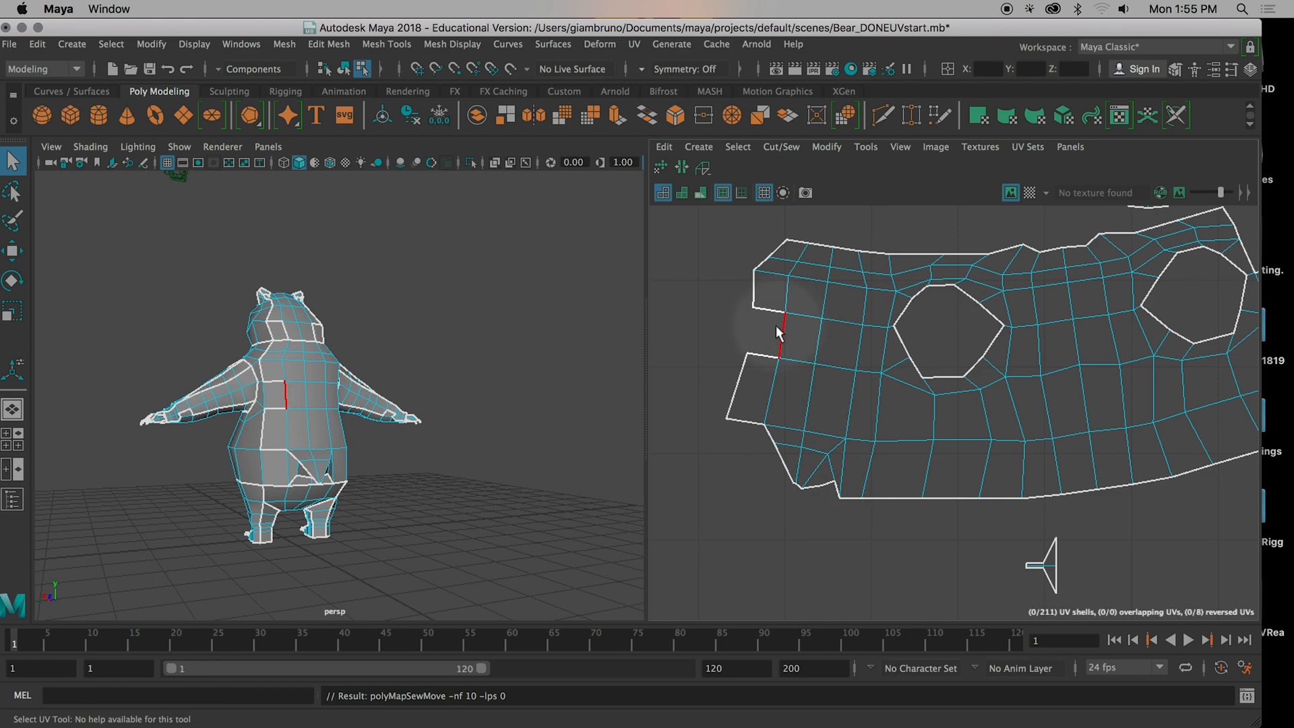
Step: Cut the small rectangular back piece and the pointed tail piece off the bear's left-side end of the body shell
alt+middle_drag(813, 347, 701, 403)
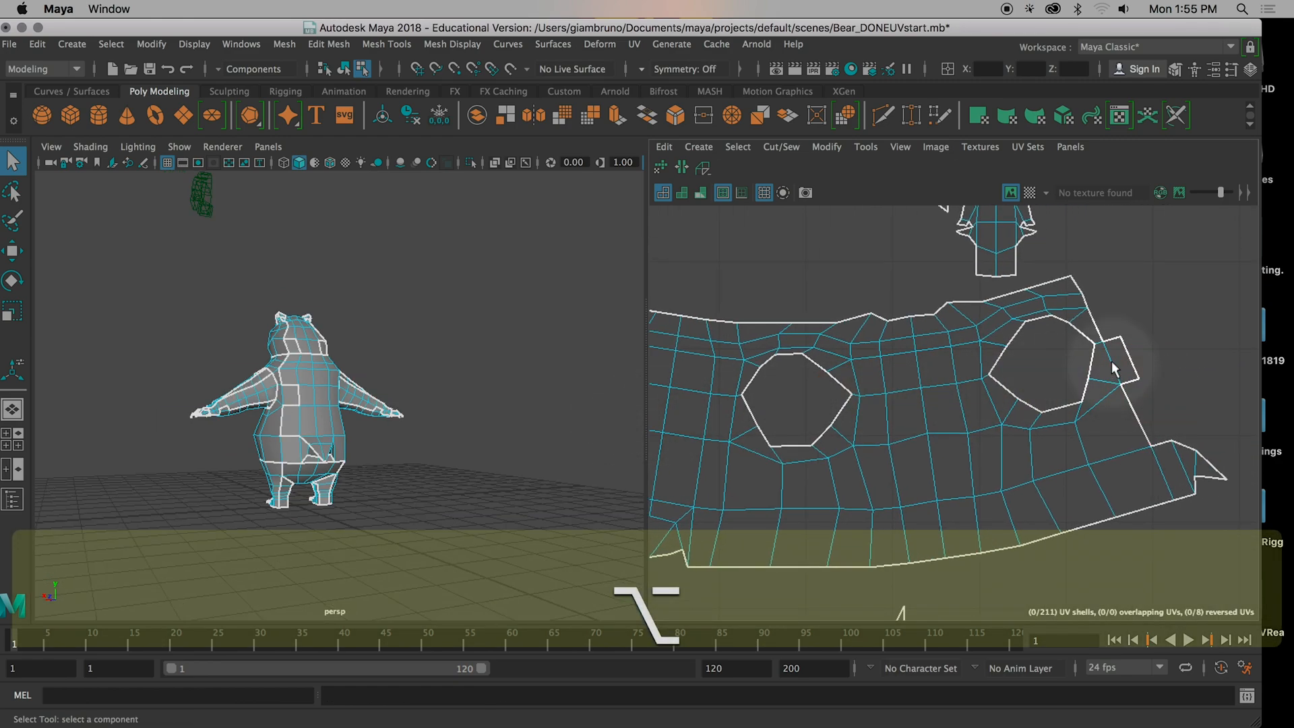
click(1110, 361)
scroll(1112, 361, down, 3)
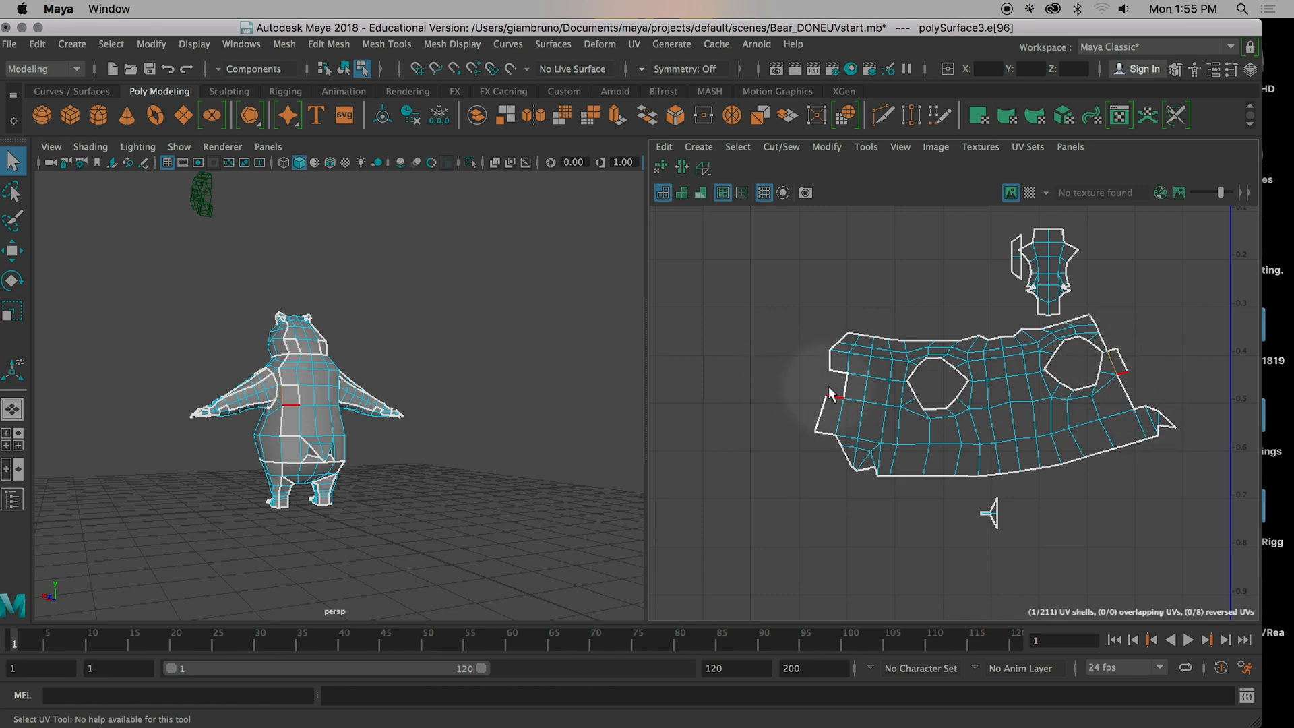
click(685, 168)
click(1141, 423)
click(686, 168)
Step: Move the detached tail piece and rectangular back piece beside their matching gaps at the back end of the body shell
right_click(1144, 421)
click(1141, 462)
click(1154, 427)
key(w)
drag(1153, 428, 792, 465)
click(1120, 365)
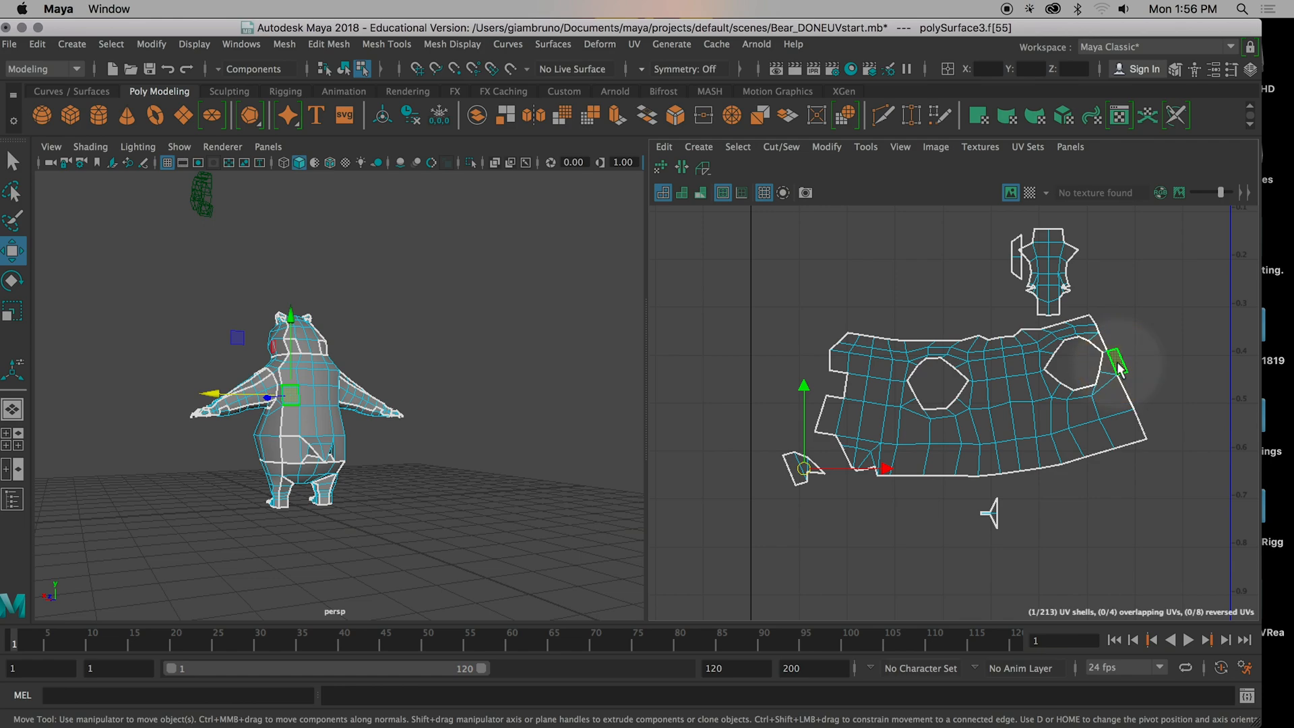
drag(1119, 367, 806, 382)
Step: Move and sew the rectangular back piece into the notch of the body shell along its three shared edges
scroll(819, 394, up, 5)
mouse_move(873, 340)
right_down()
mouse_move(867, 329)
mouse_move(868, 341)
right_up()
shift+click(868, 341)
shift+click(880, 360)
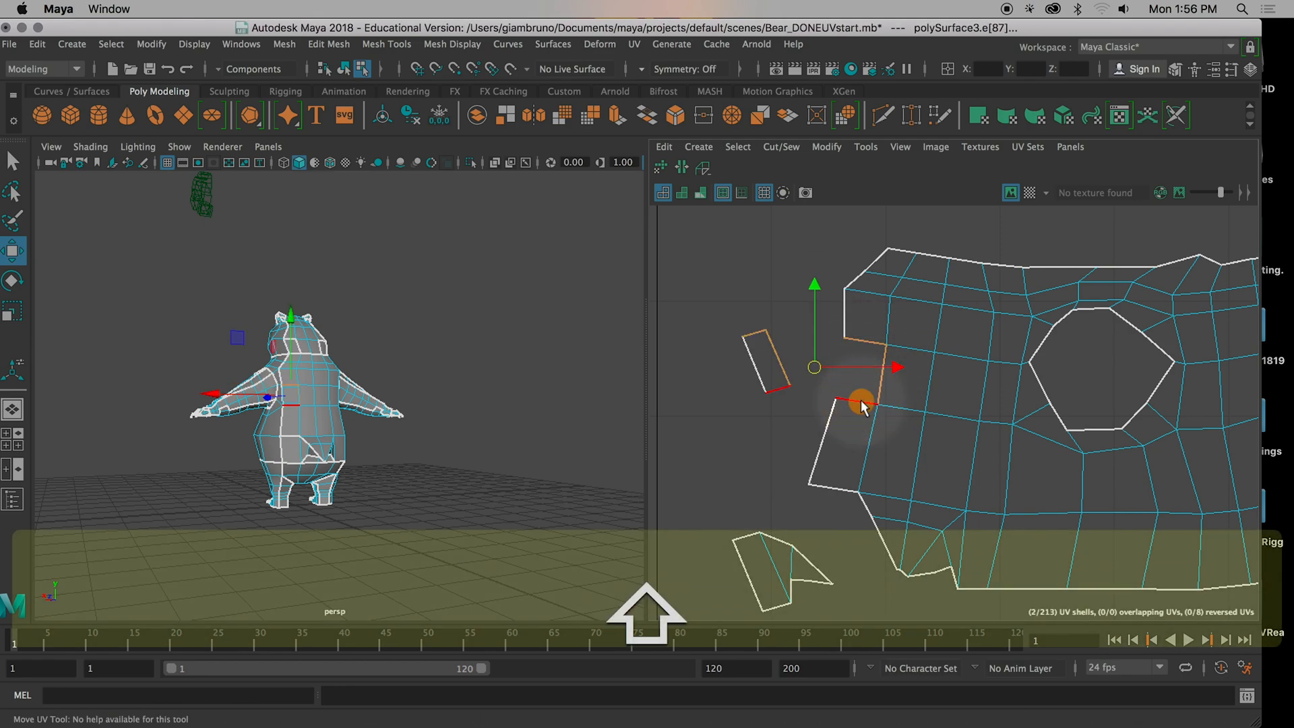
shift+click(860, 399)
click(702, 169)
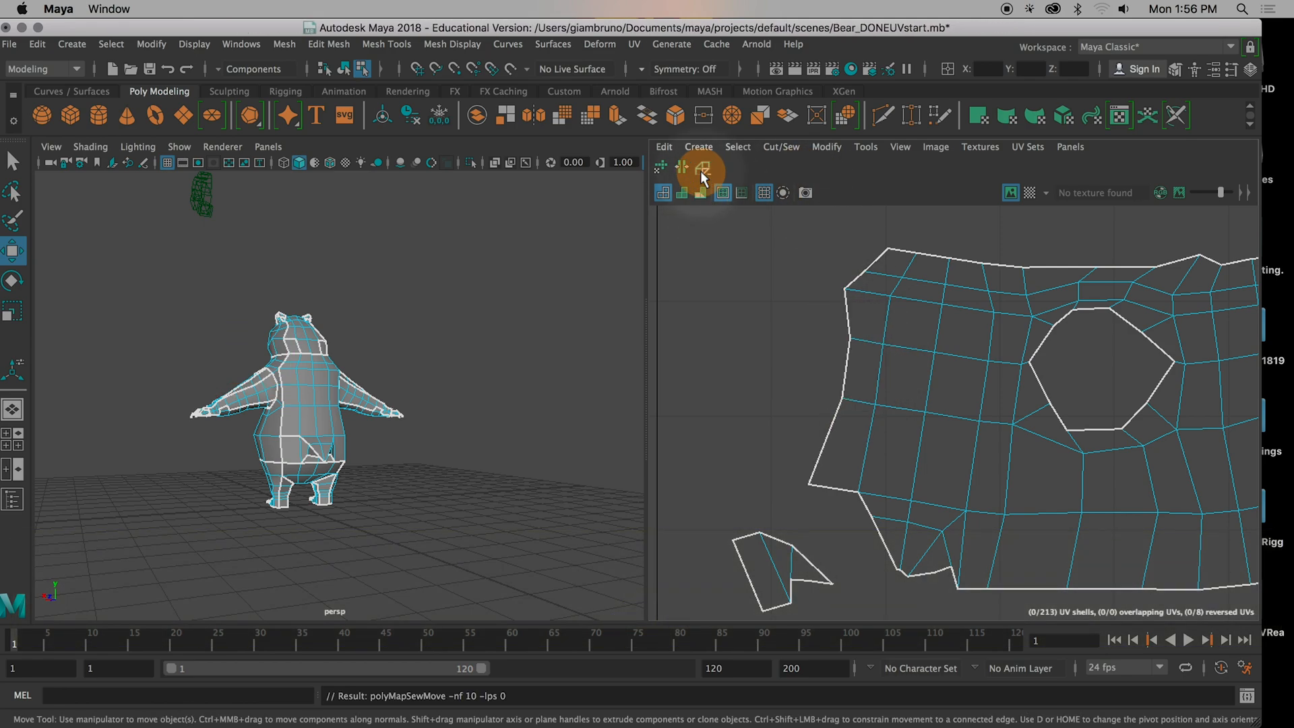
Step: Move and sew the pointed tail piece onto the lower edges of the body shell's back section
click(831, 490)
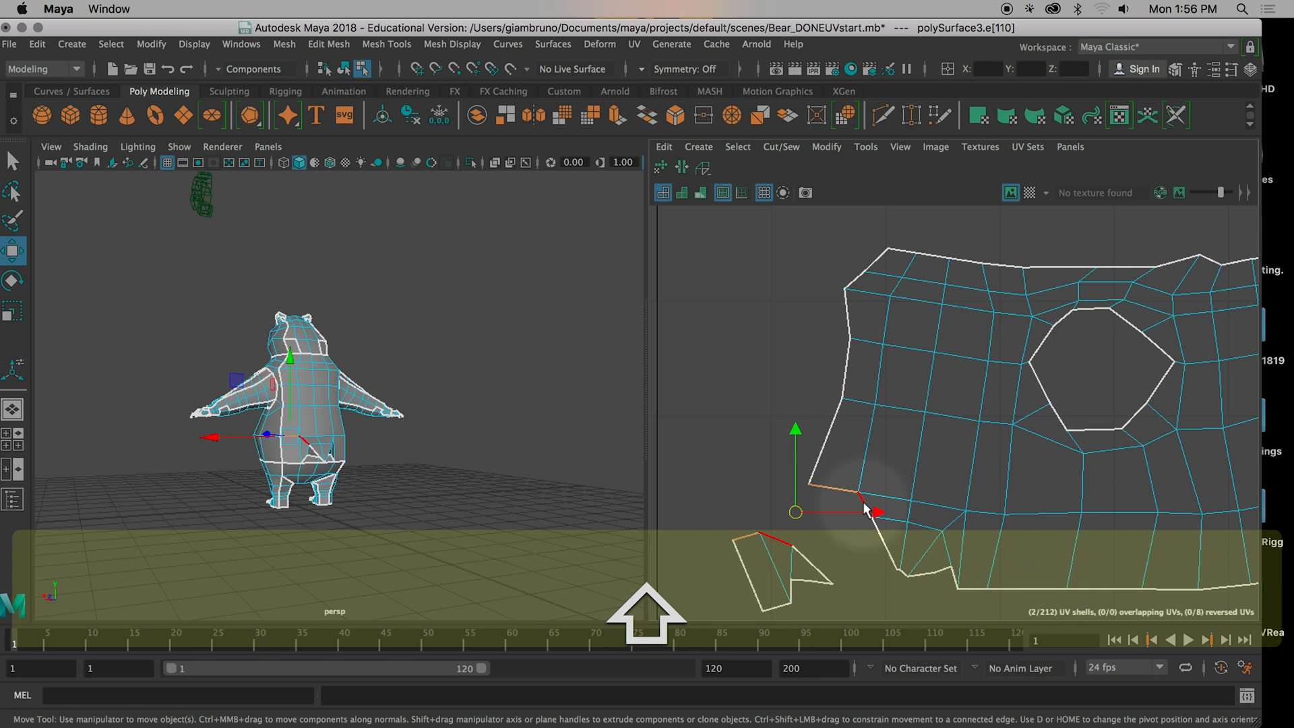
key(q)
shift+click(867, 510)
shift+click(877, 529)
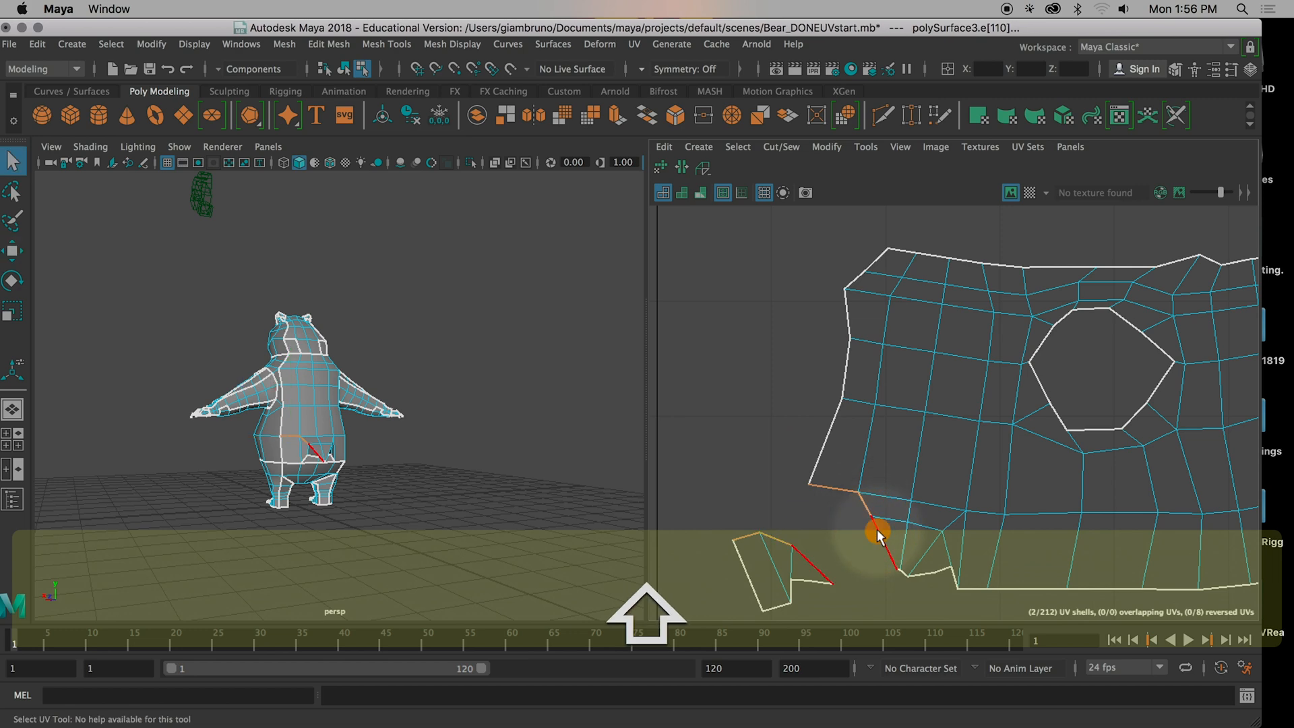
click(705, 169)
click(826, 269)
scroll(930, 330, down, 4)
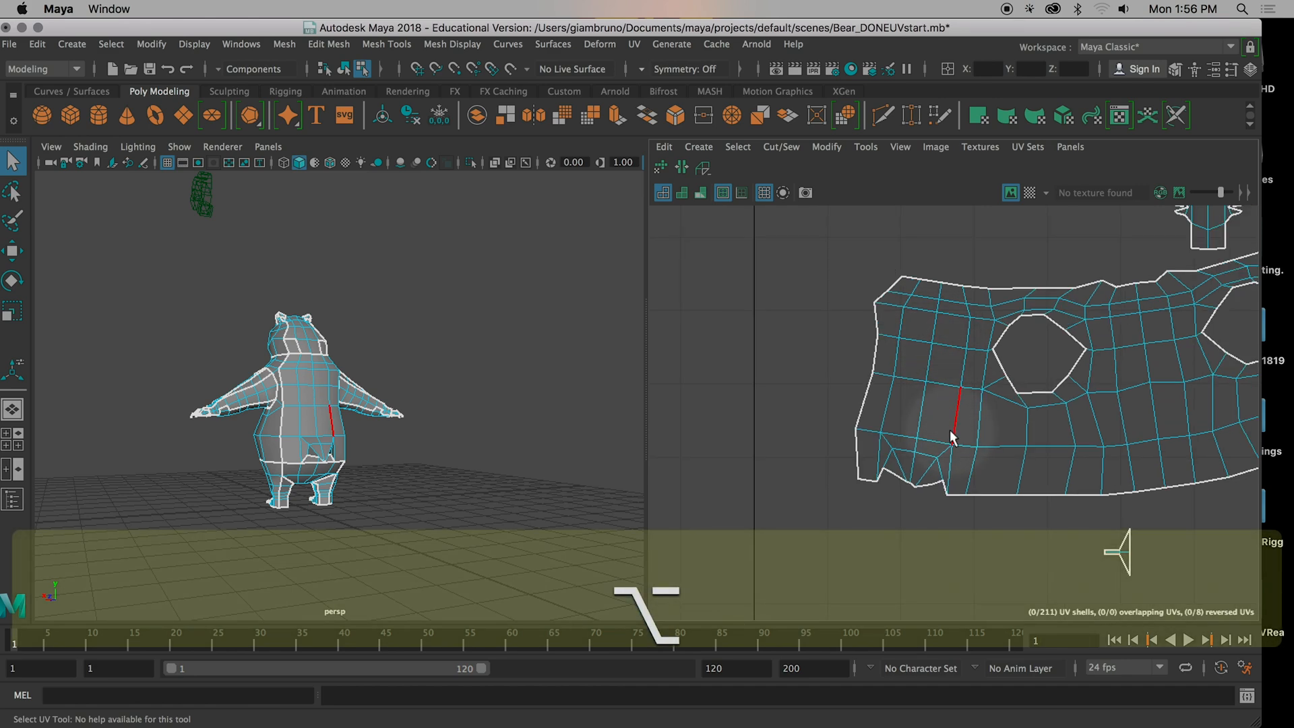
alt+middle_drag(950, 431, 961, 347)
alt+scroll(937, 348, up, 5)
alt+scroll(949, 370, down, 2)
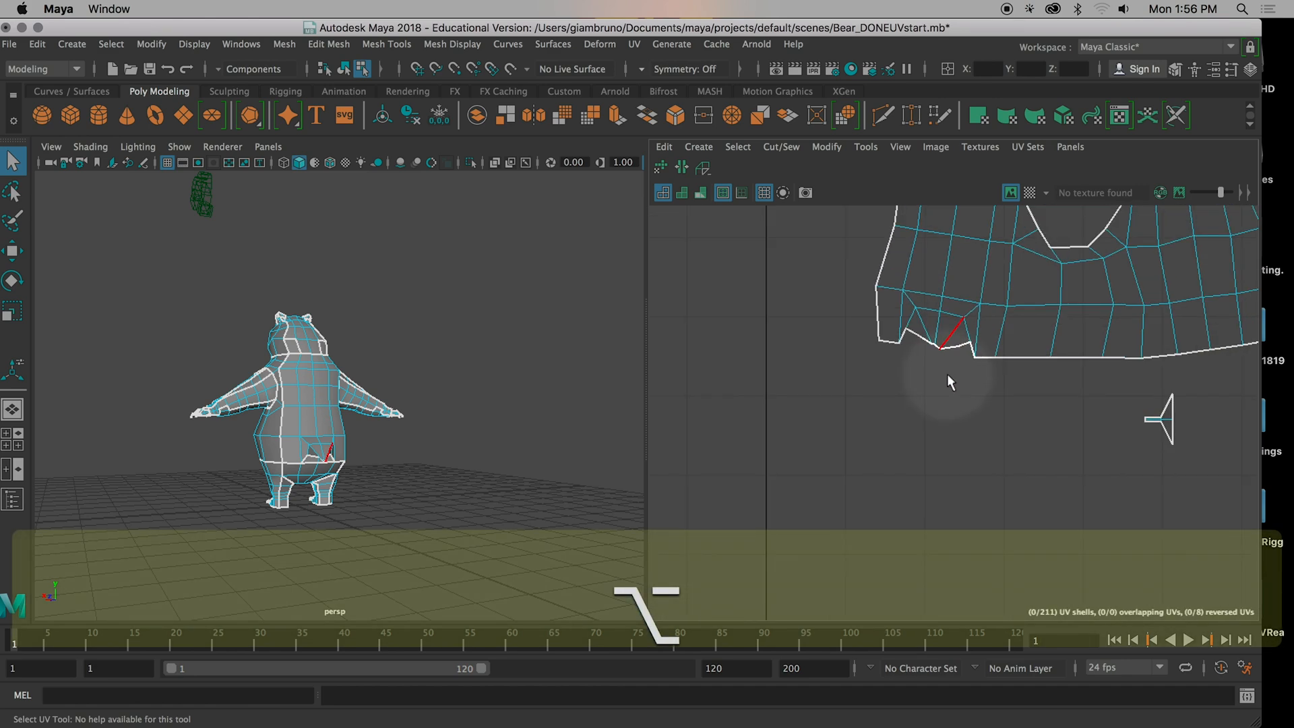
Step: Move and sew the small funnel-shaped piece into the jagged notch along the lower edge of the body shell's tail section
click(934, 346)
shift+click(932, 344)
shift+click(951, 346)
shift+click(925, 342)
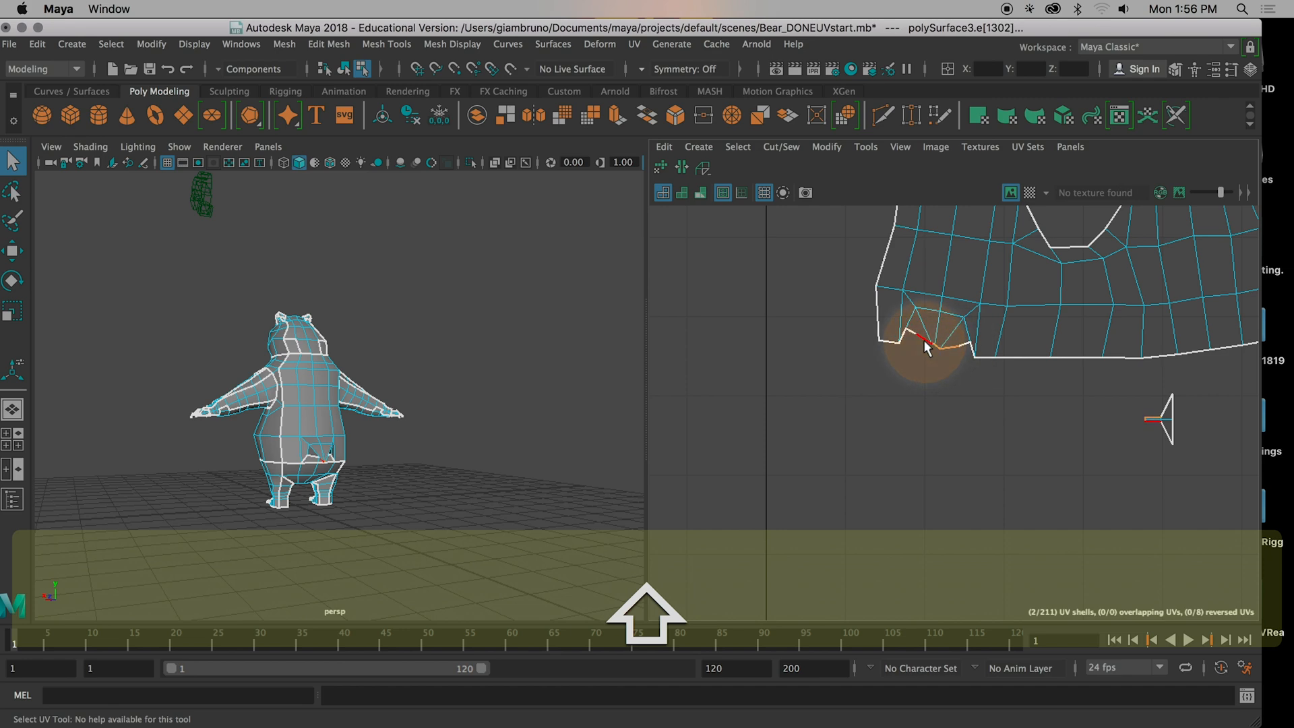
shift+click(920, 334)
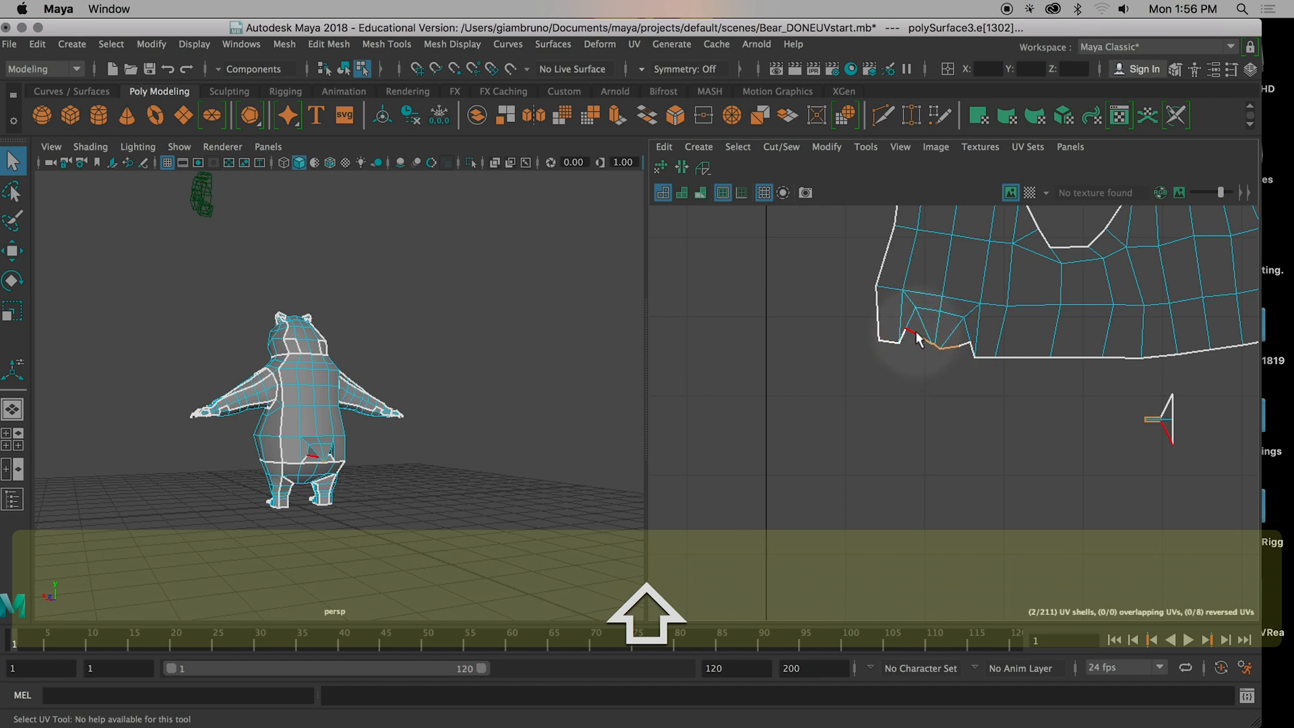
shift+click(945, 342)
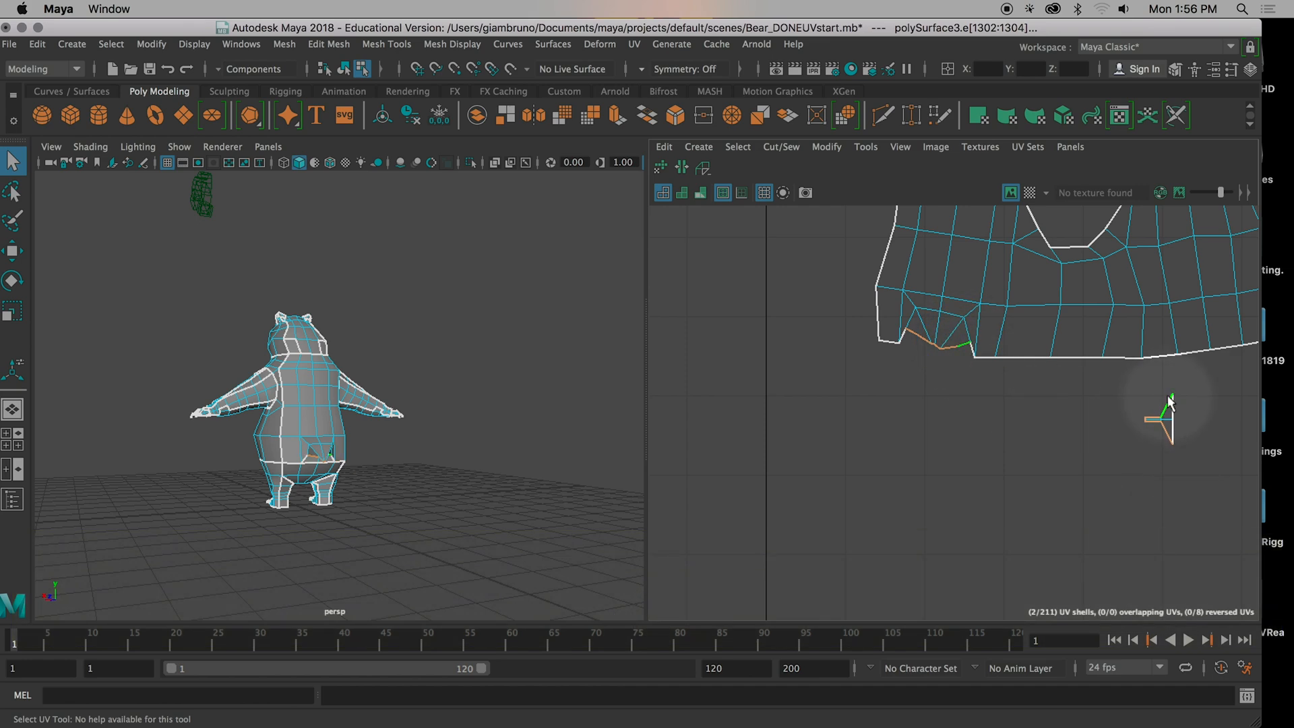
click(699, 169)
Step: Move and sew the narrow strip beside the head shell onto the exposed lower edges of the body shell's tail section
alt+middle_drag(987, 375, 887, 429)
click(888, 431)
scroll(1030, 449, down, 3)
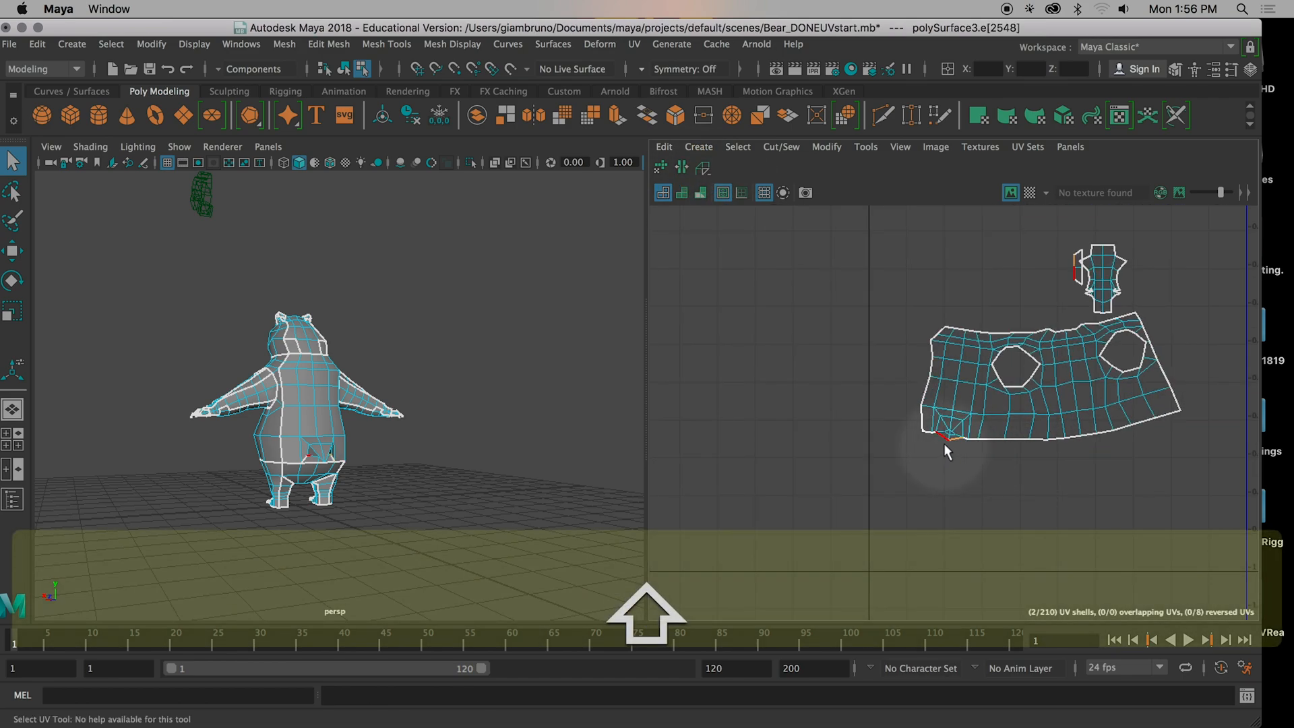
shift+click(941, 434)
scroll(958, 468, up, 5)
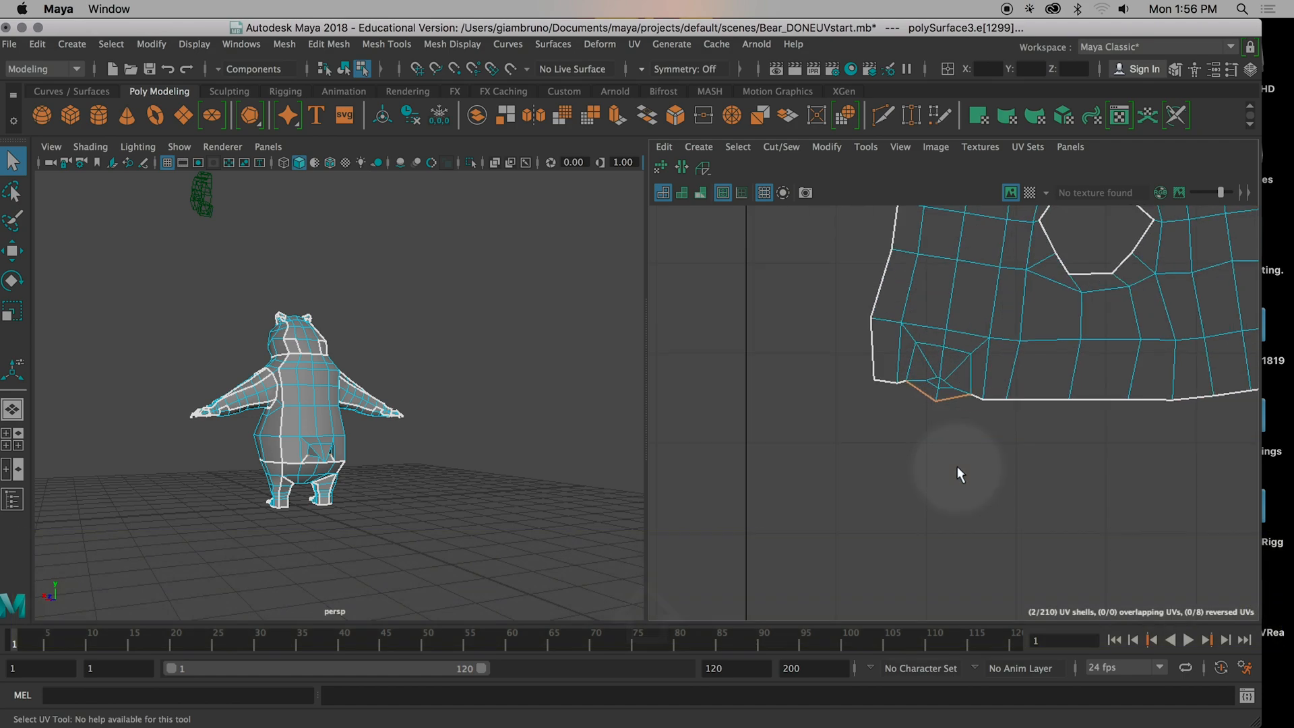
shift+click(1031, 308)
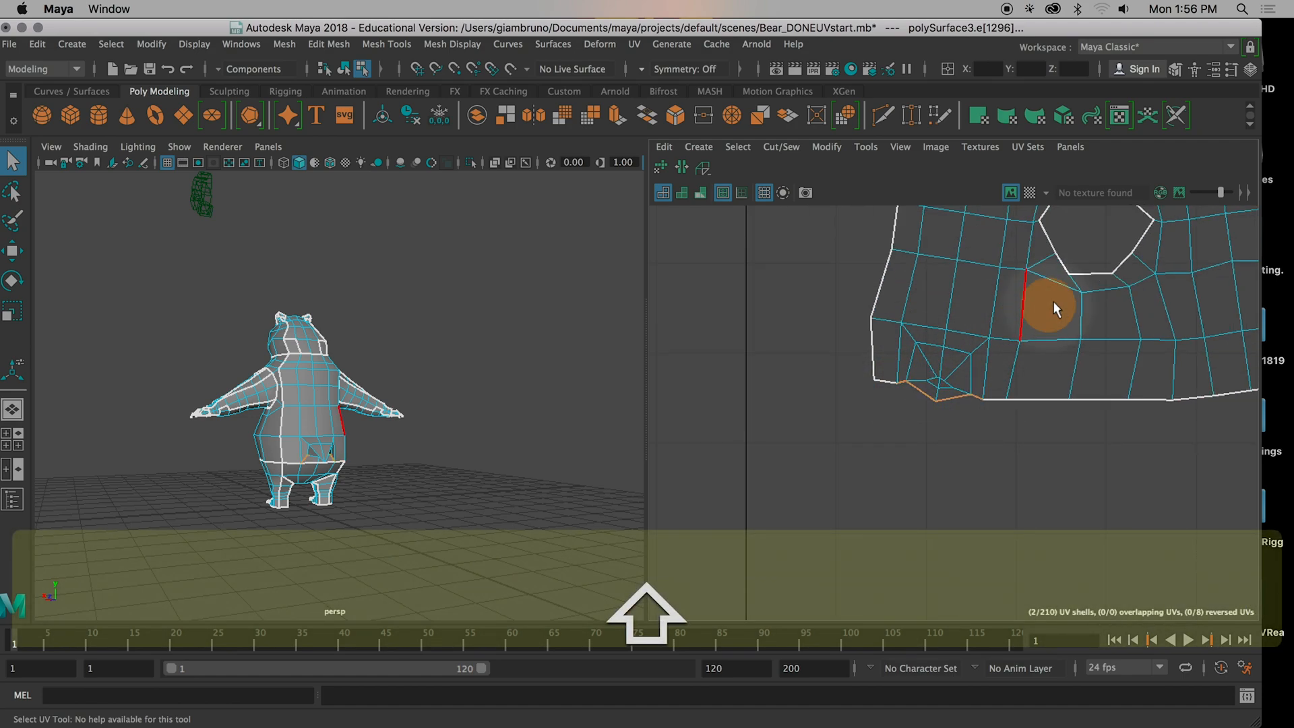
alt+middle_drag(1031, 308, 944, 581)
scroll(1094, 278, down, 3)
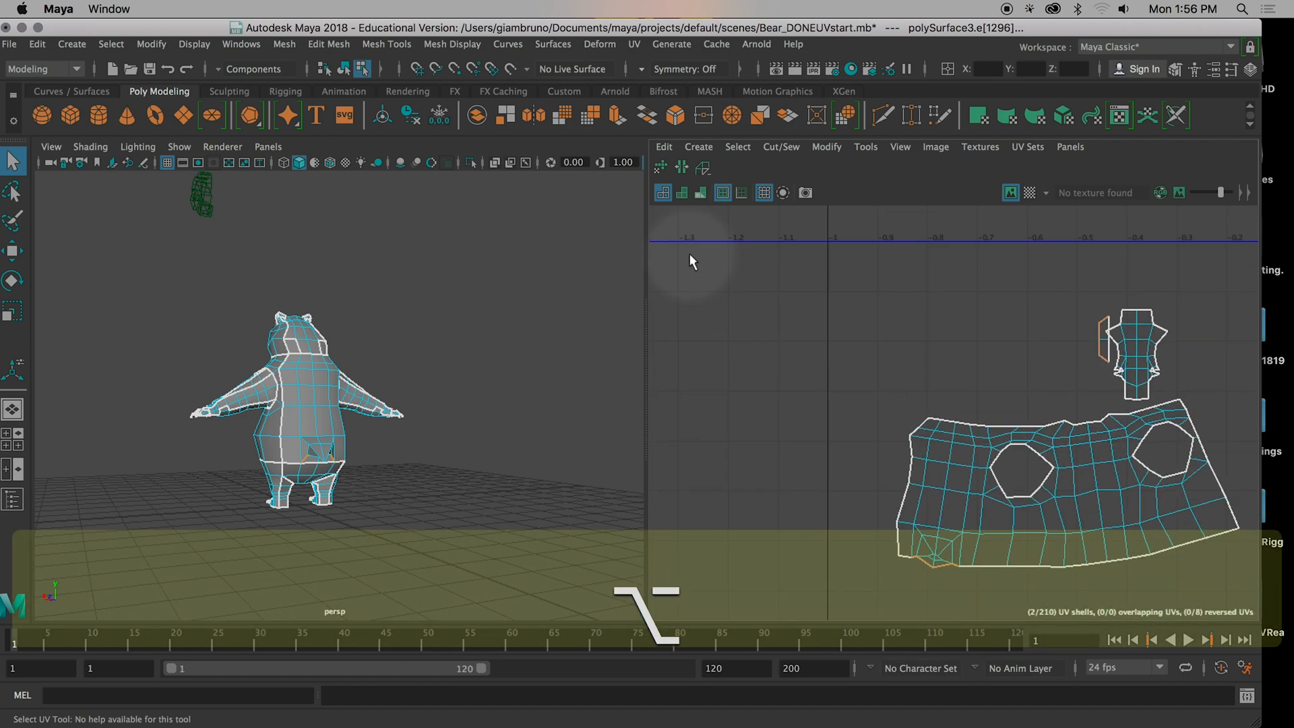
click(702, 167)
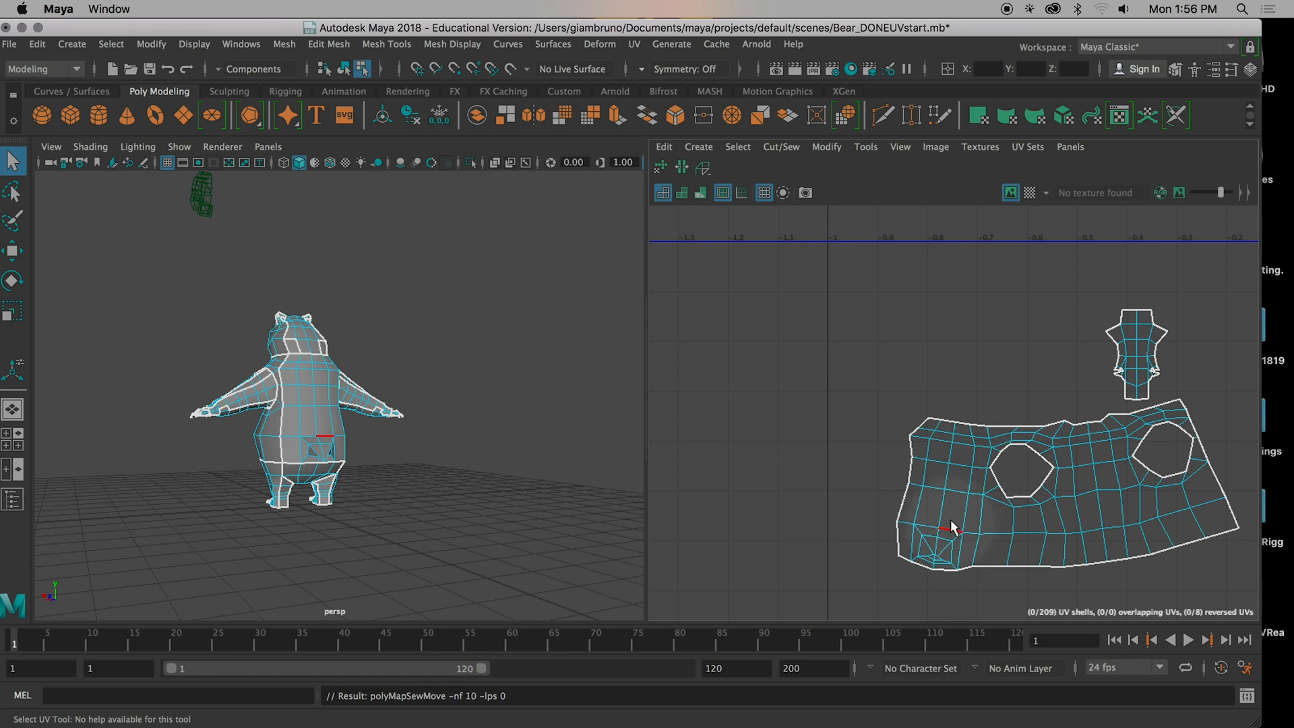
Step: Undo the last sew, reapply Move and Sew to the same strip edges, and clear the selection
key(super+z)
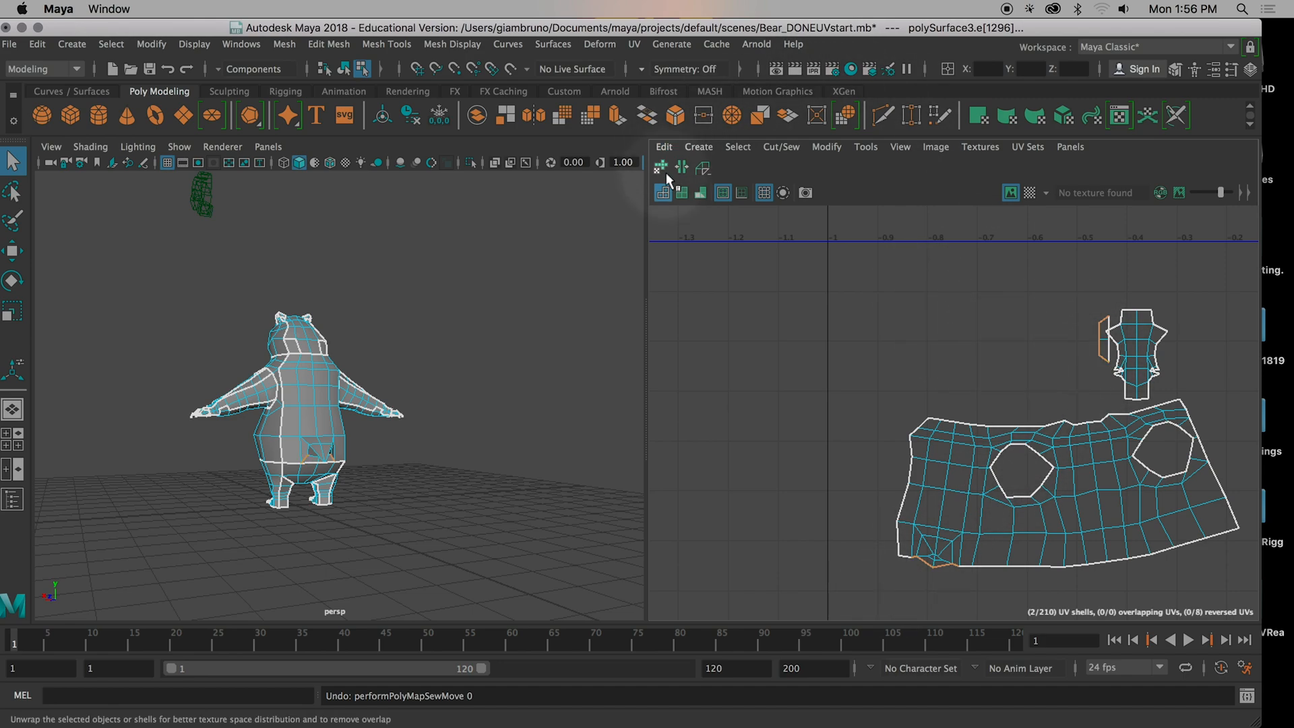
click(699, 165)
click(807, 315)
scroll(906, 458, down, 3)
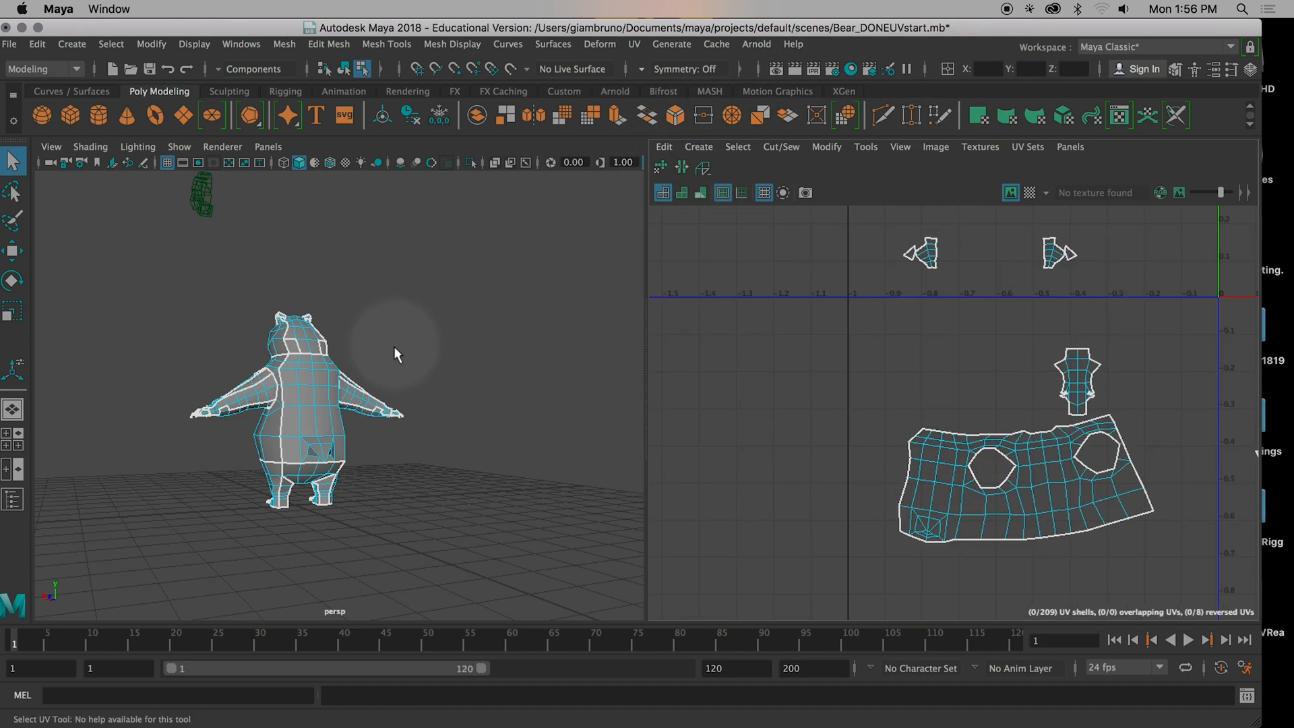
Step: Select the head's narrow back shell above the body shell and move it to the group of head shells
alt+drag(461, 419, 481, 450)
right_drag(1070, 369, 1001, 346)
click(1061, 370)
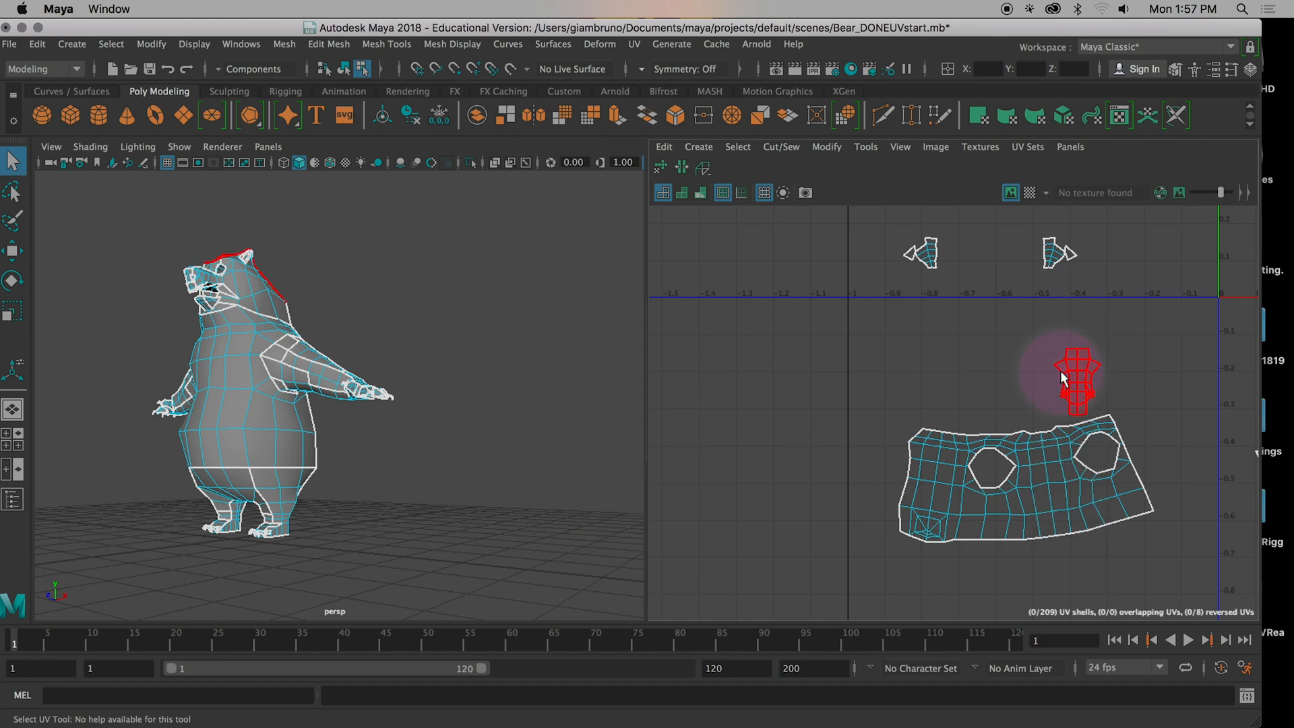
scroll(337, 278, down, 5)
scroll(1039, 436, down, 10)
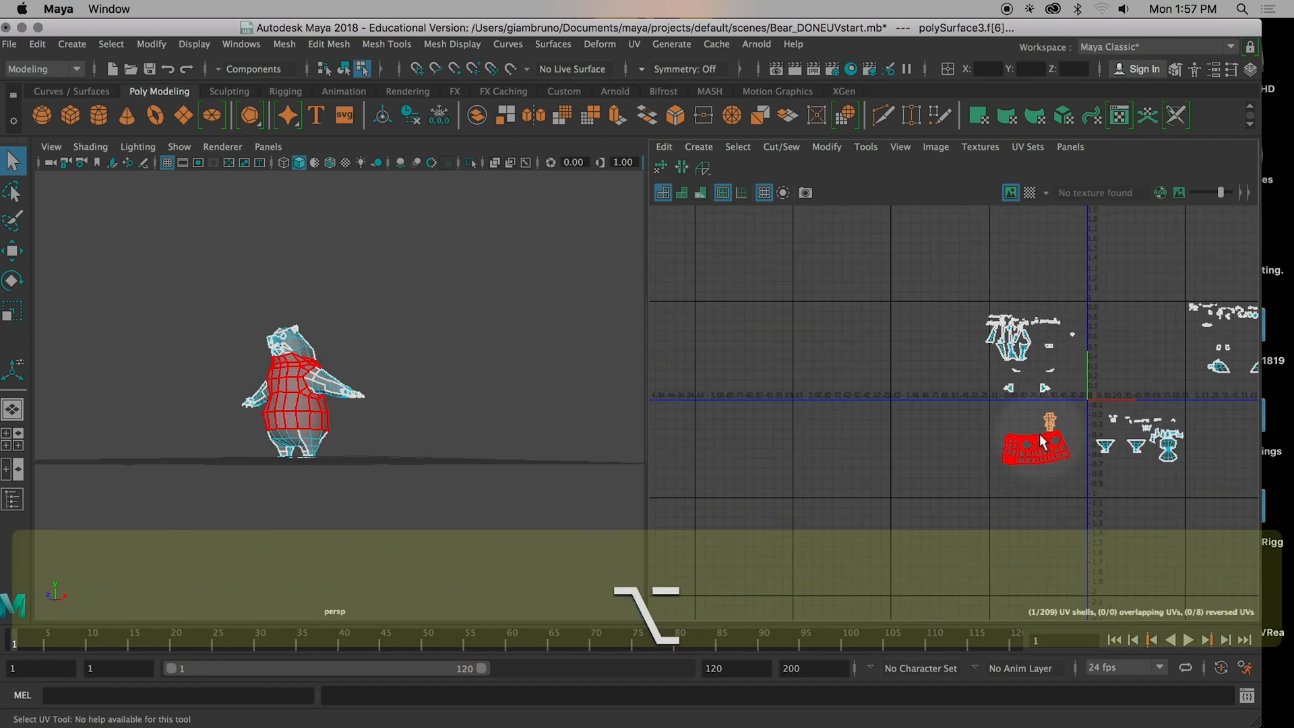
key(w)
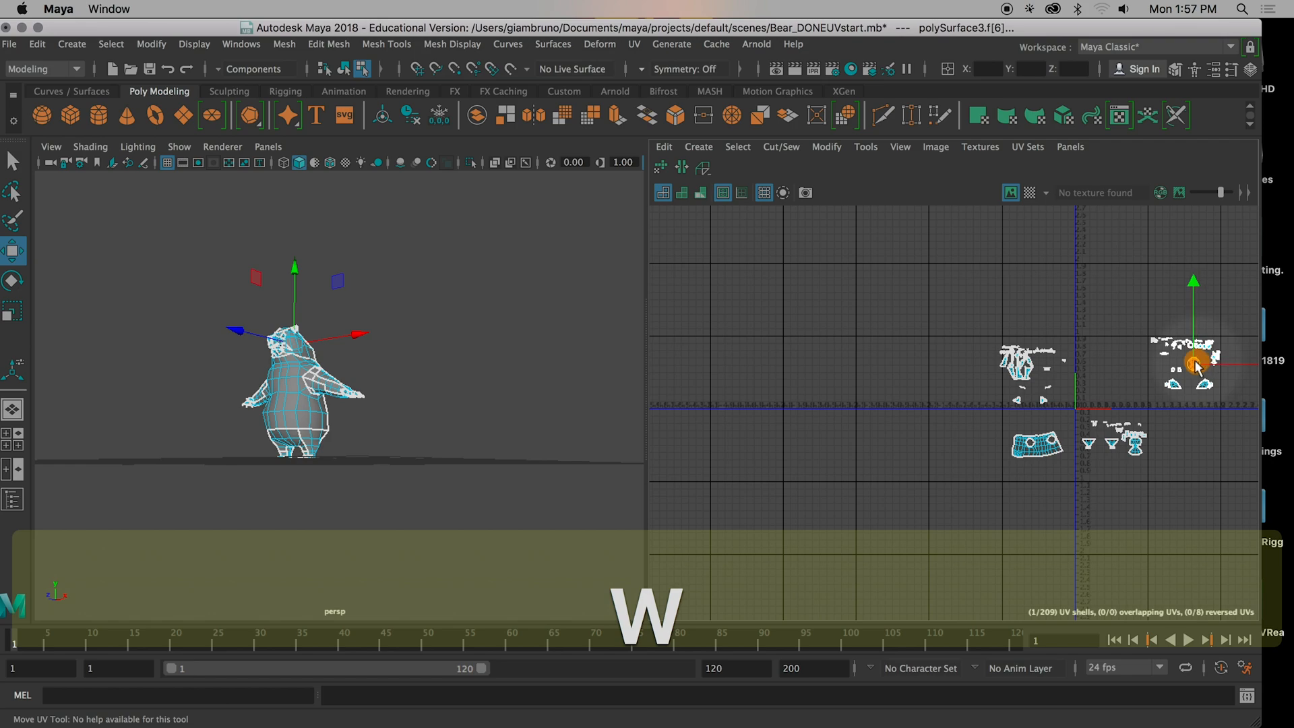
Step: Unfold the body shell, choosing to always fix non-manifold geometry and to stop showing the warning
scroll(1024, 442, up, 10)
alt+middle_drag(1128, 452, 1052, 450)
scroll(1051, 443, down, 5)
click(1051, 443)
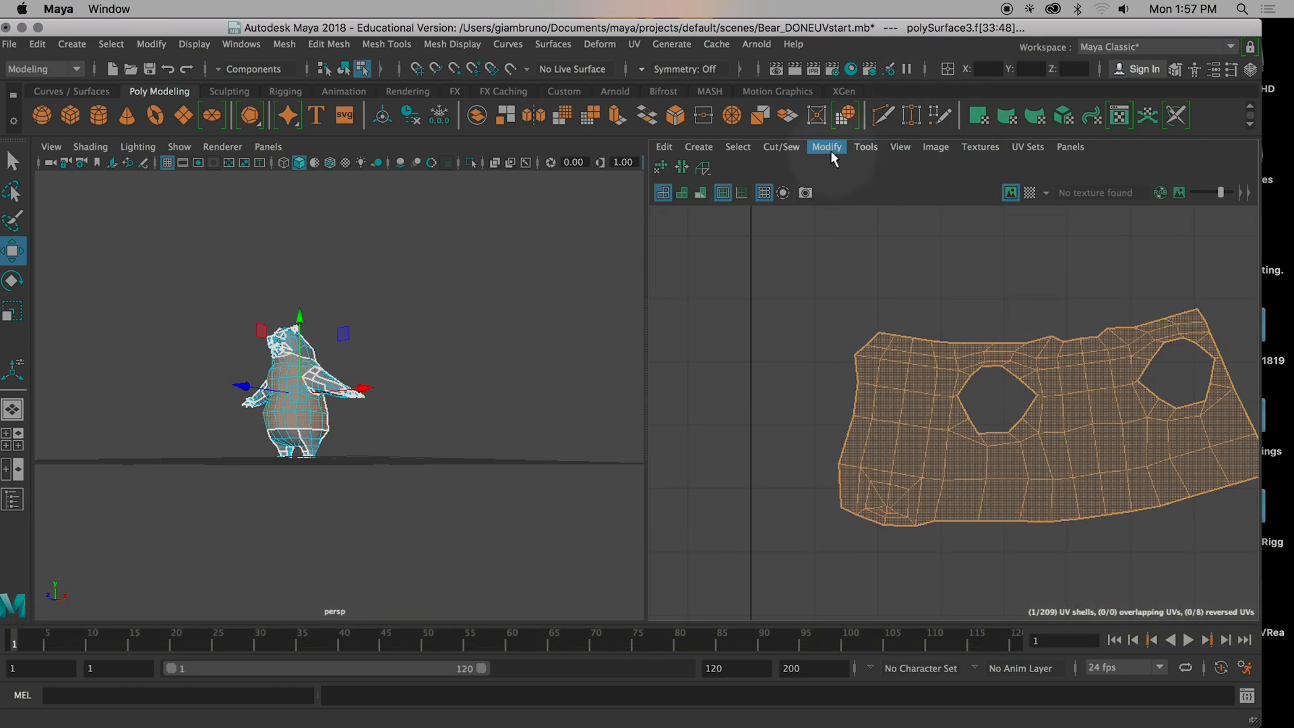
click(829, 148)
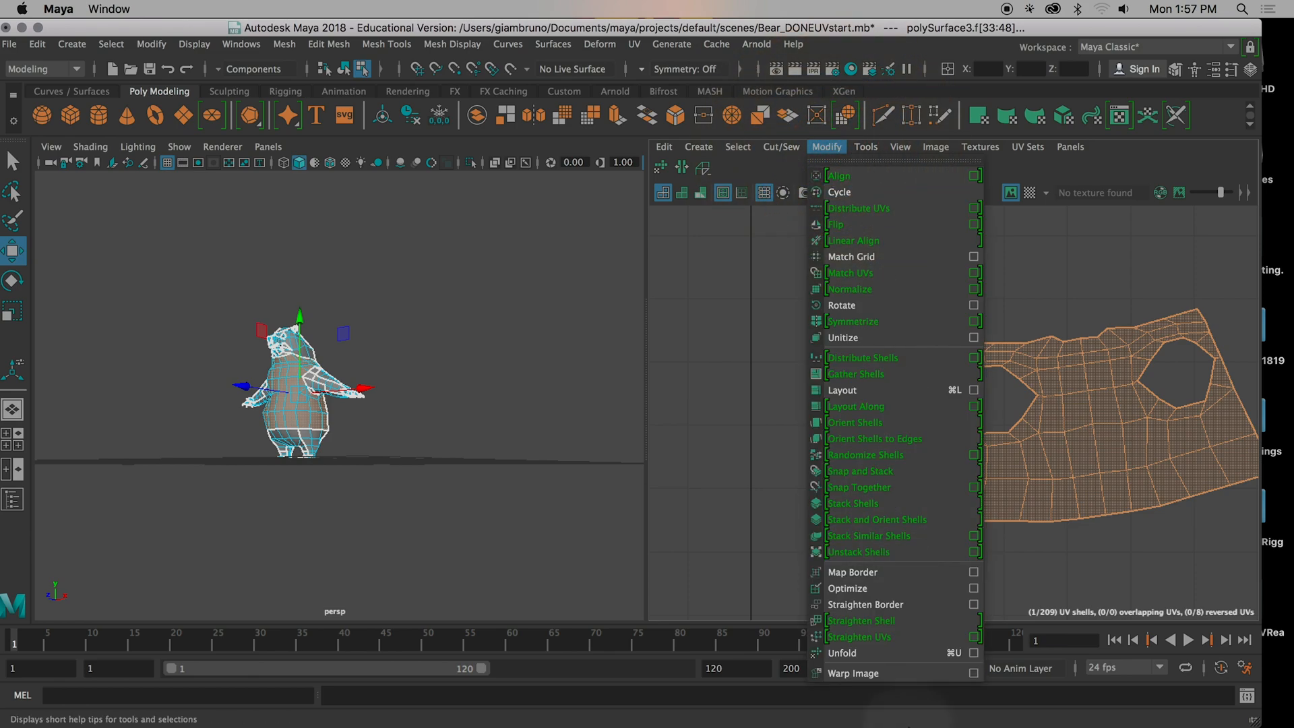
click(835, 655)
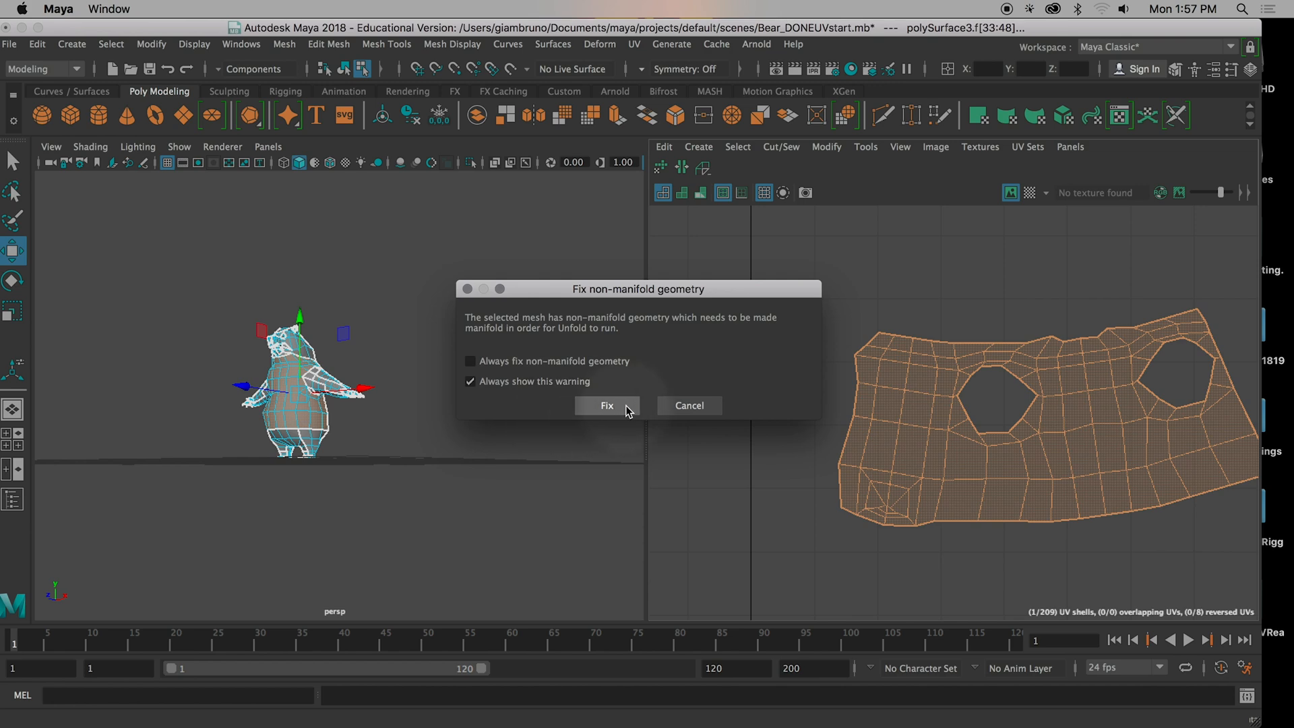
click(471, 363)
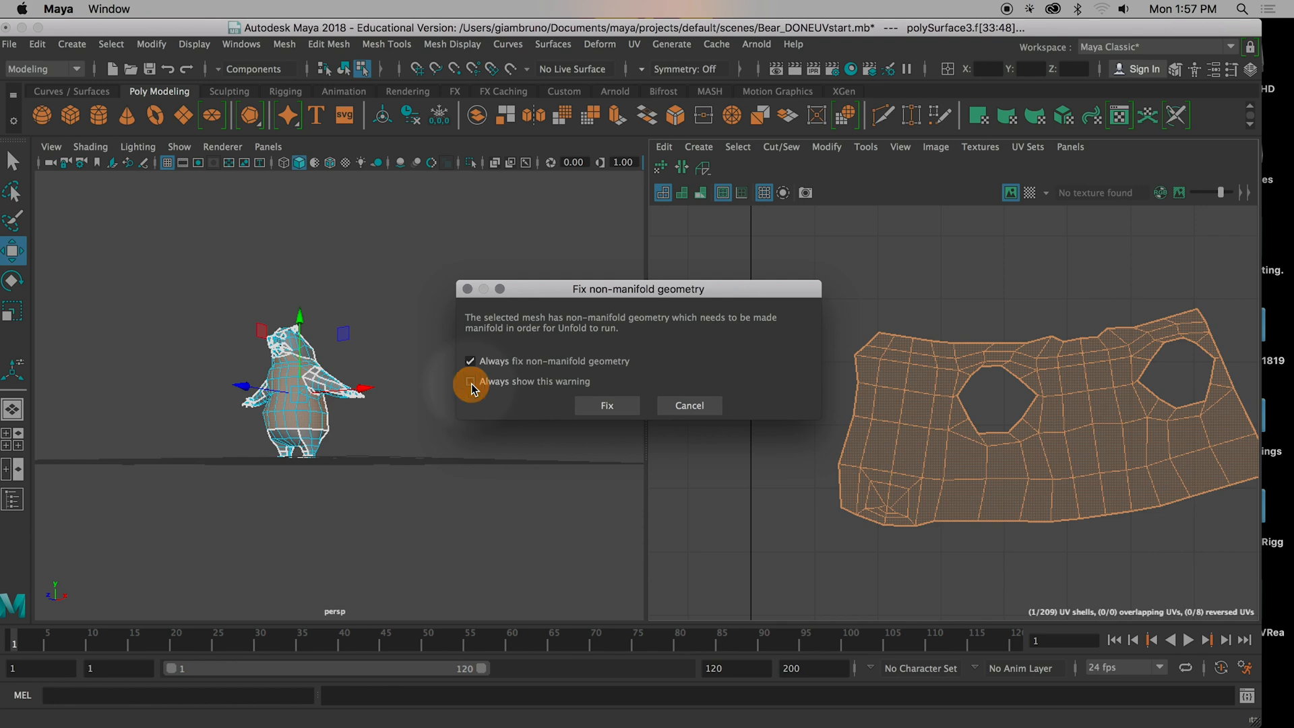
click(607, 406)
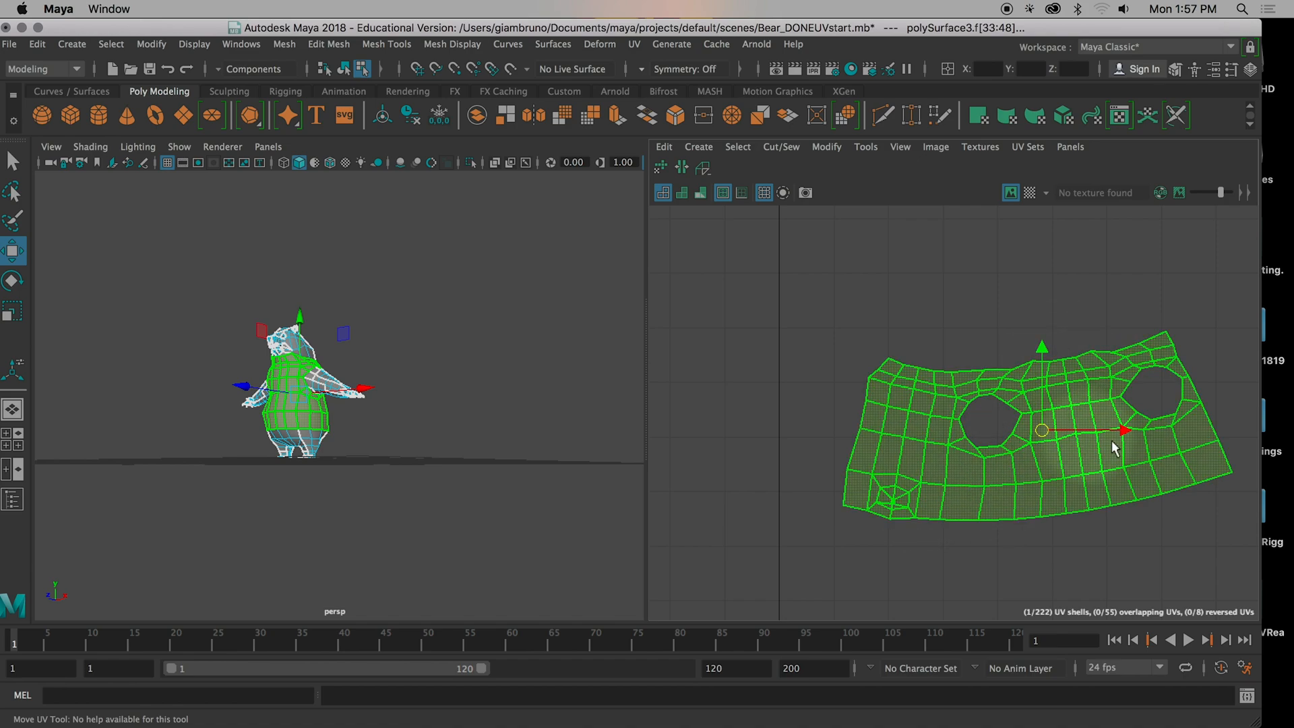
Step: Examine the unfolded body shell on the bear model and its place among the other grouped UV shells
scroll(1063, 466, down, 6)
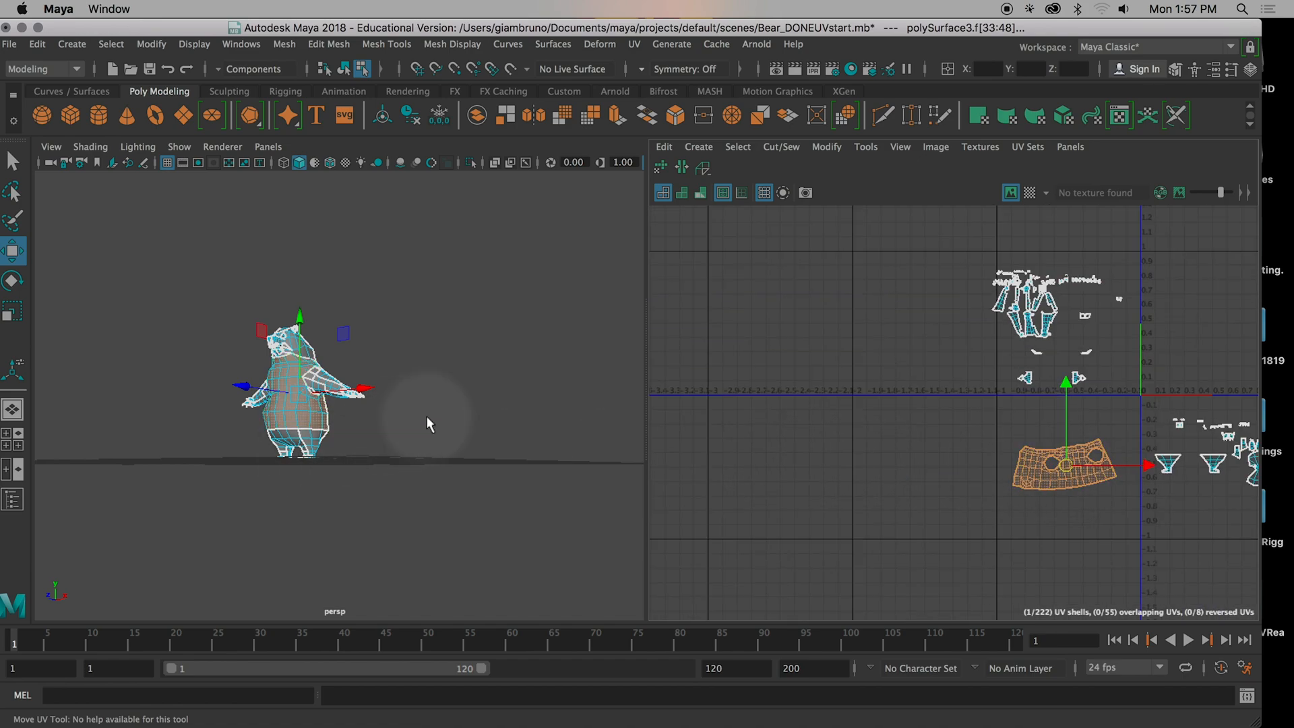
key(f)
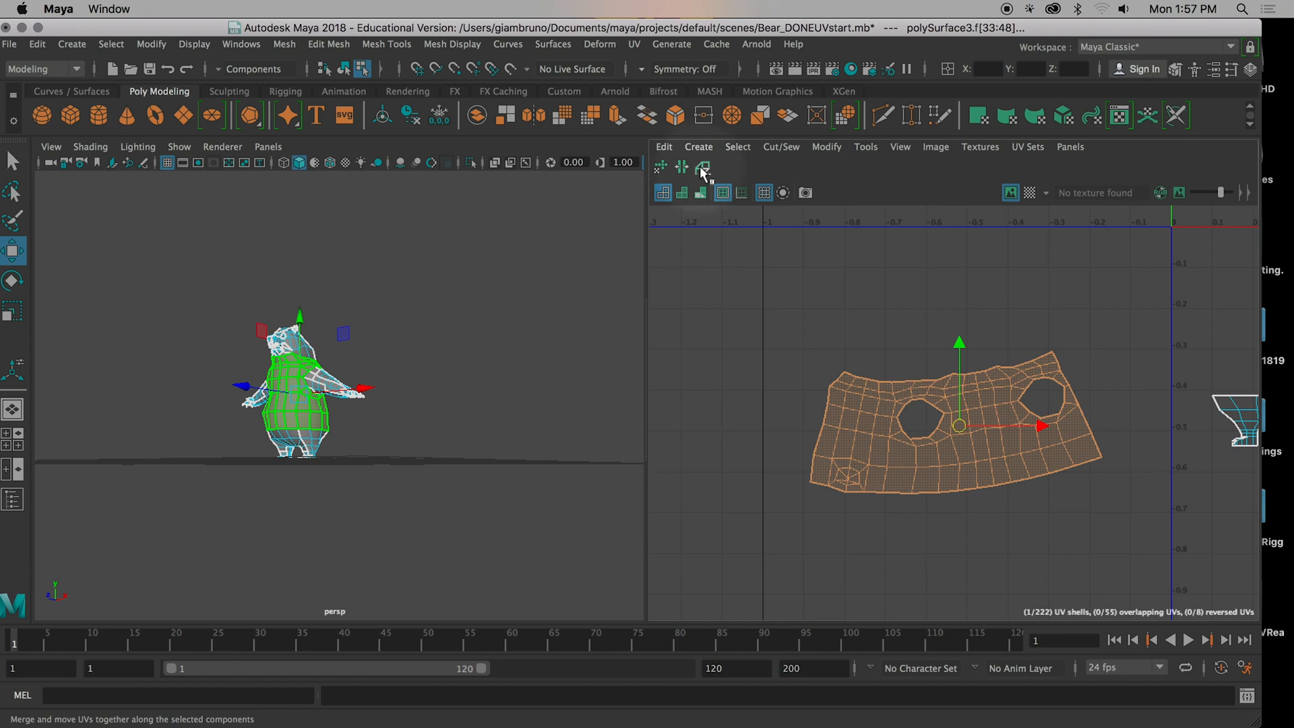
right_drag(922, 433, 846, 418)
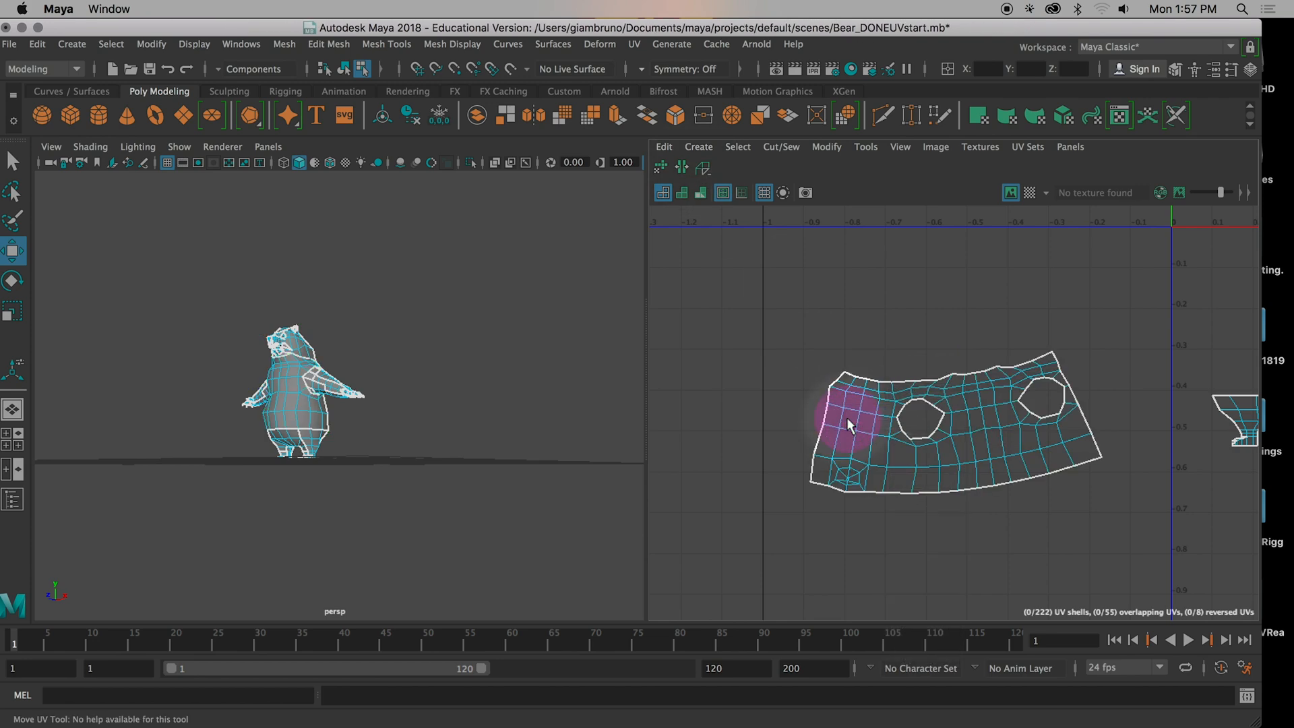
alt+drag(447, 358, 583, 398)
alt+right_drag(583, 397, 528, 419)
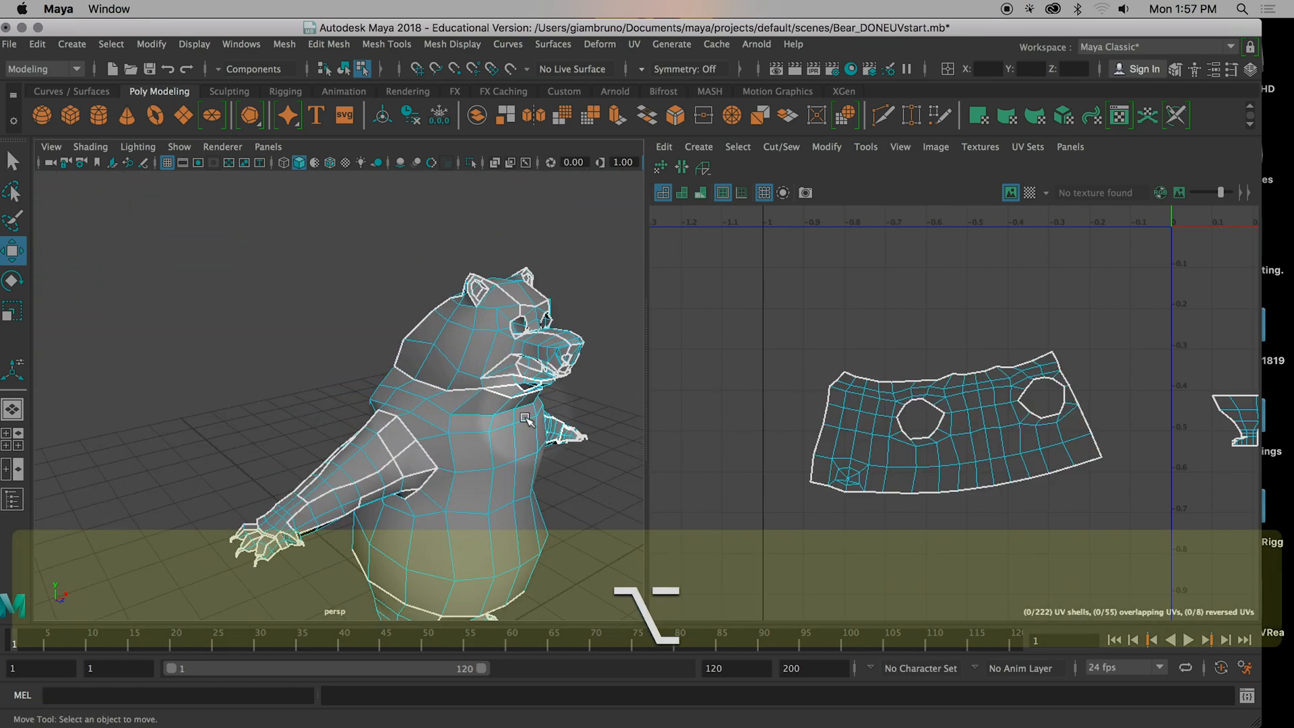
alt+middle_drag(528, 419, 491, 383)
alt+scroll(1052, 424, down, 5)
alt+middle_drag(1052, 412, 982, 574)
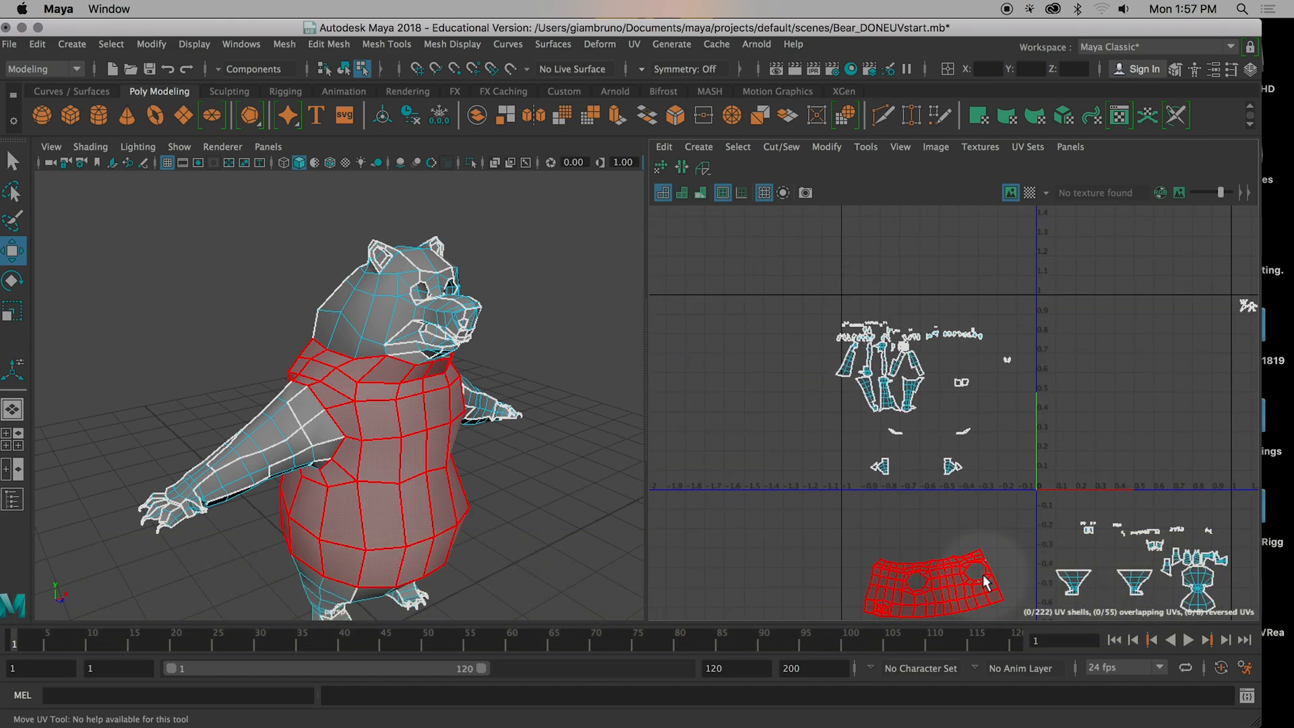
scroll(982, 574, up, 8)
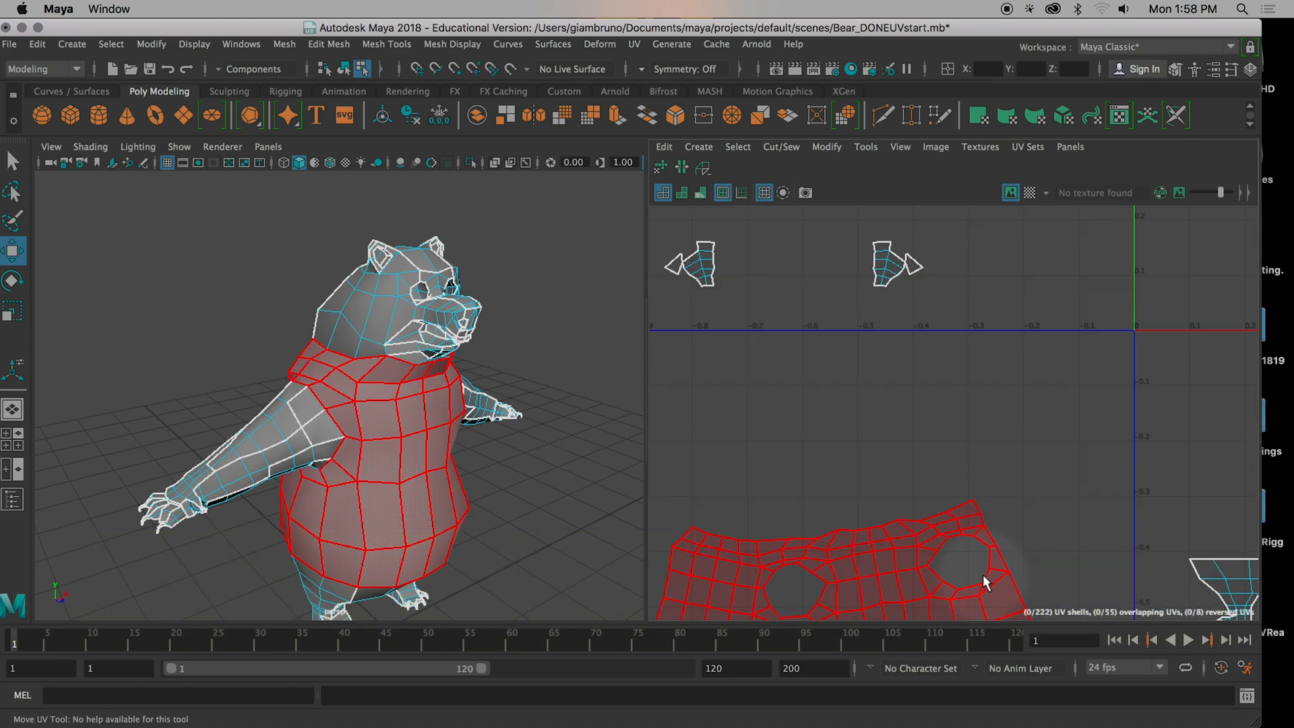
alt+scroll(1060, 506, down, 8)
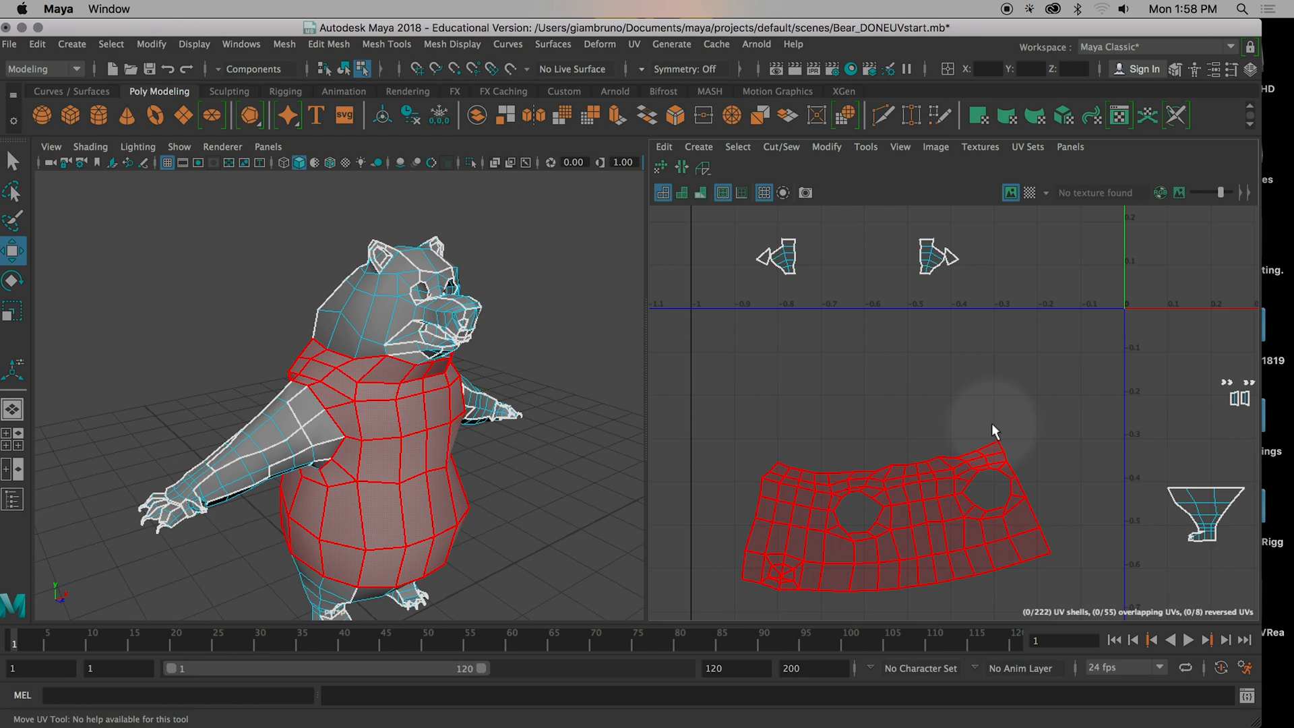
click(991, 423)
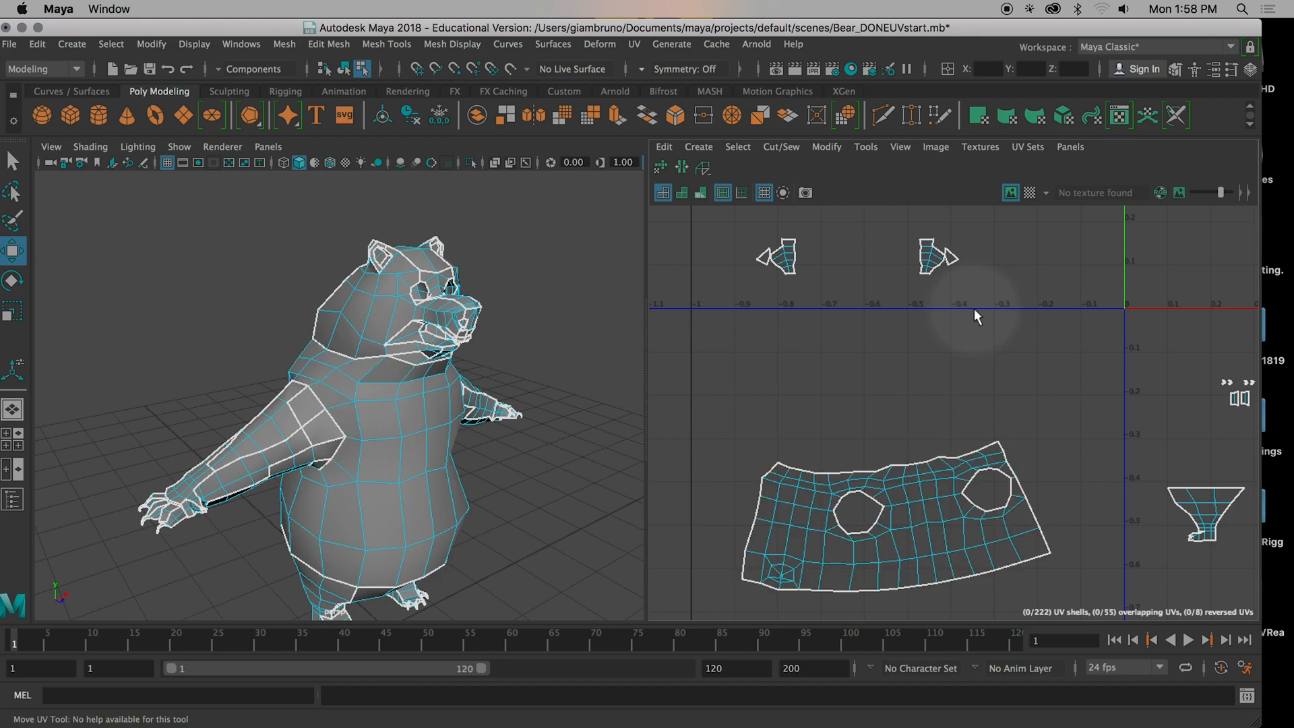
scroll(973, 309, down, 3)
alt+middle_drag(1056, 469, 965, 563)
alt+right_drag(965, 563, 1031, 543)
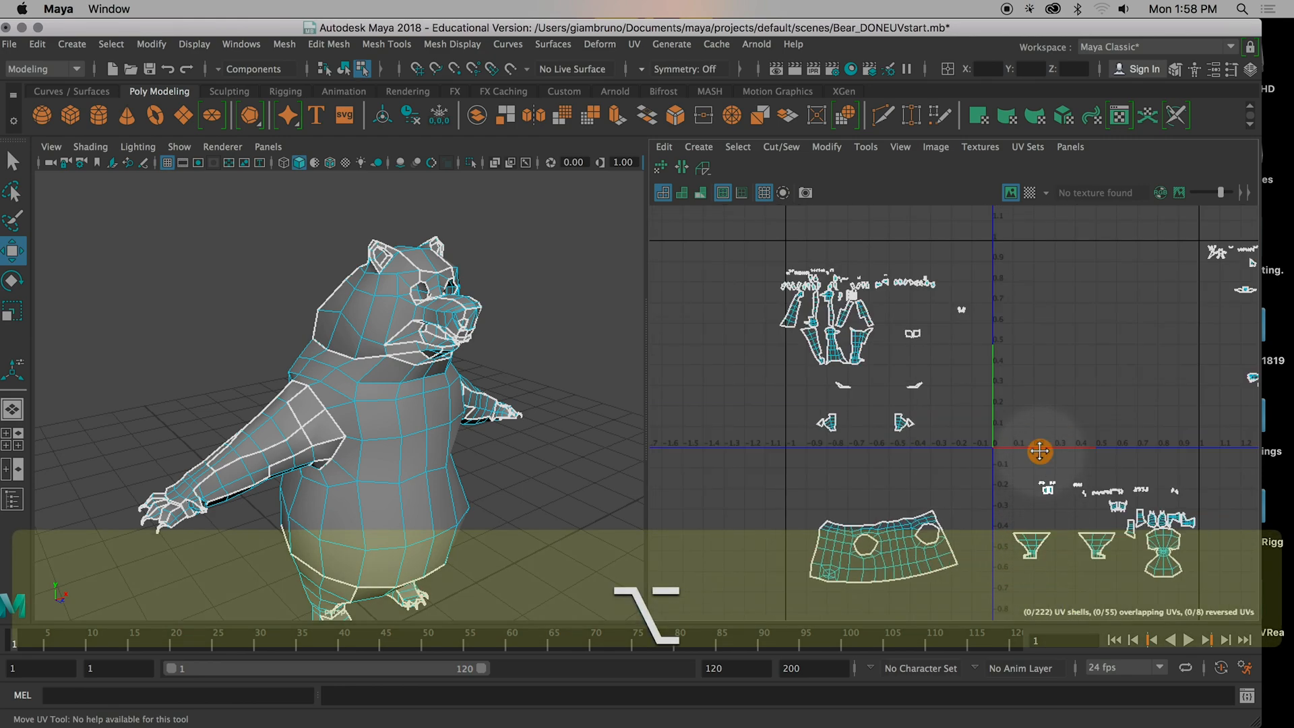
alt+middle_drag(1039, 449, 937, 493)
alt+drag(514, 346, 597, 383)
alt+middle_drag(874, 503, 948, 524)
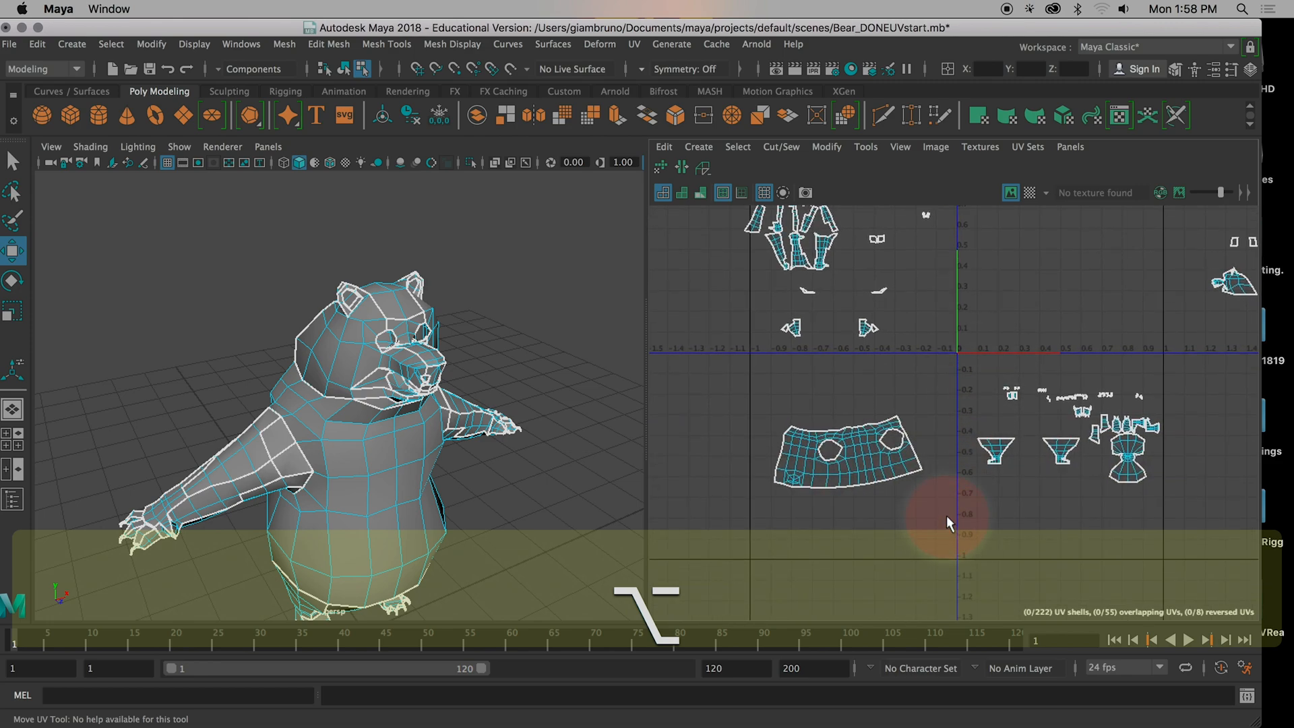
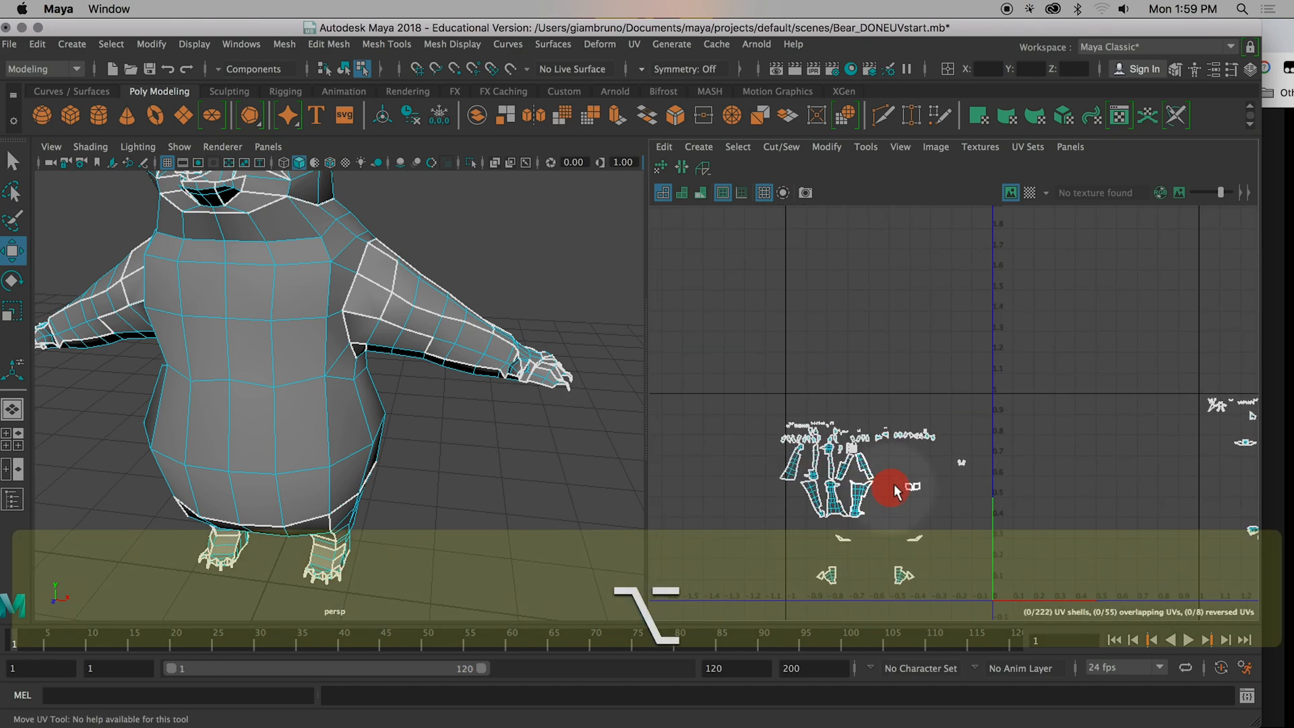
Step: Move and sew the two shells of the bear's left arm together along the lengthwise seam on the front of the arm
right_drag(436, 313, 427, 202)
click(412, 311)
click(401, 299)
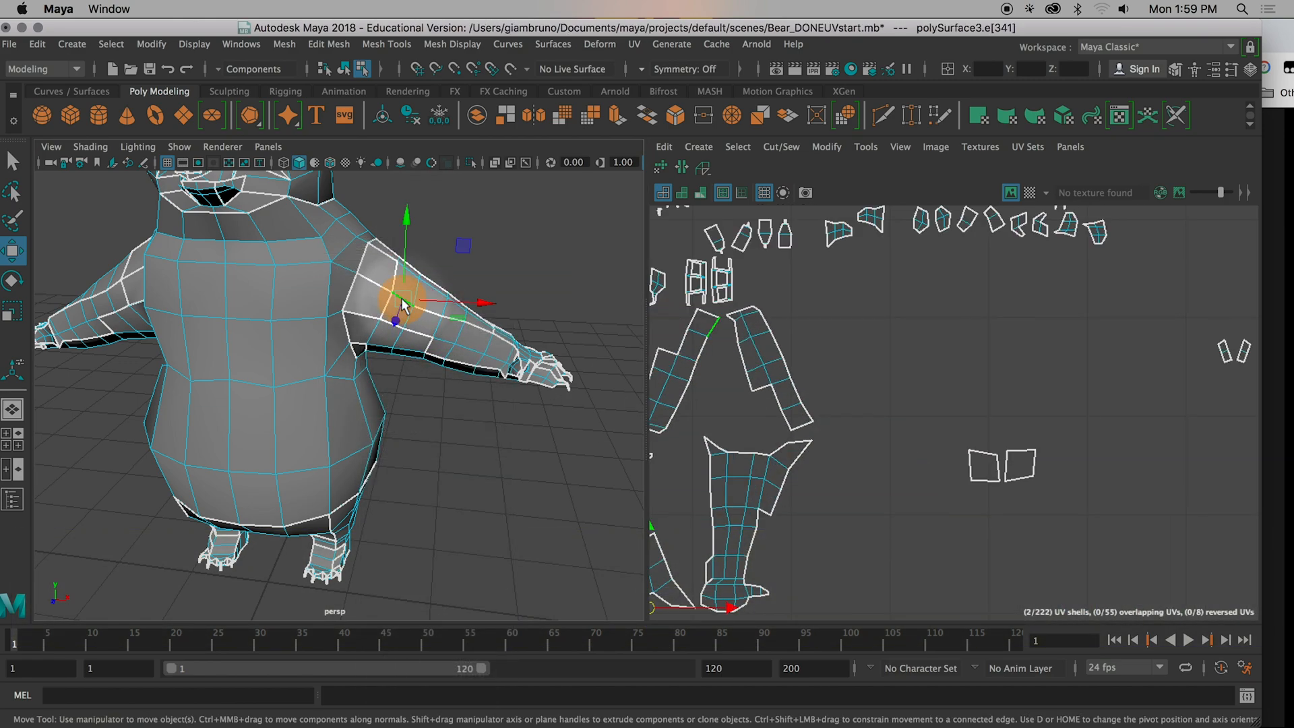
key(q)
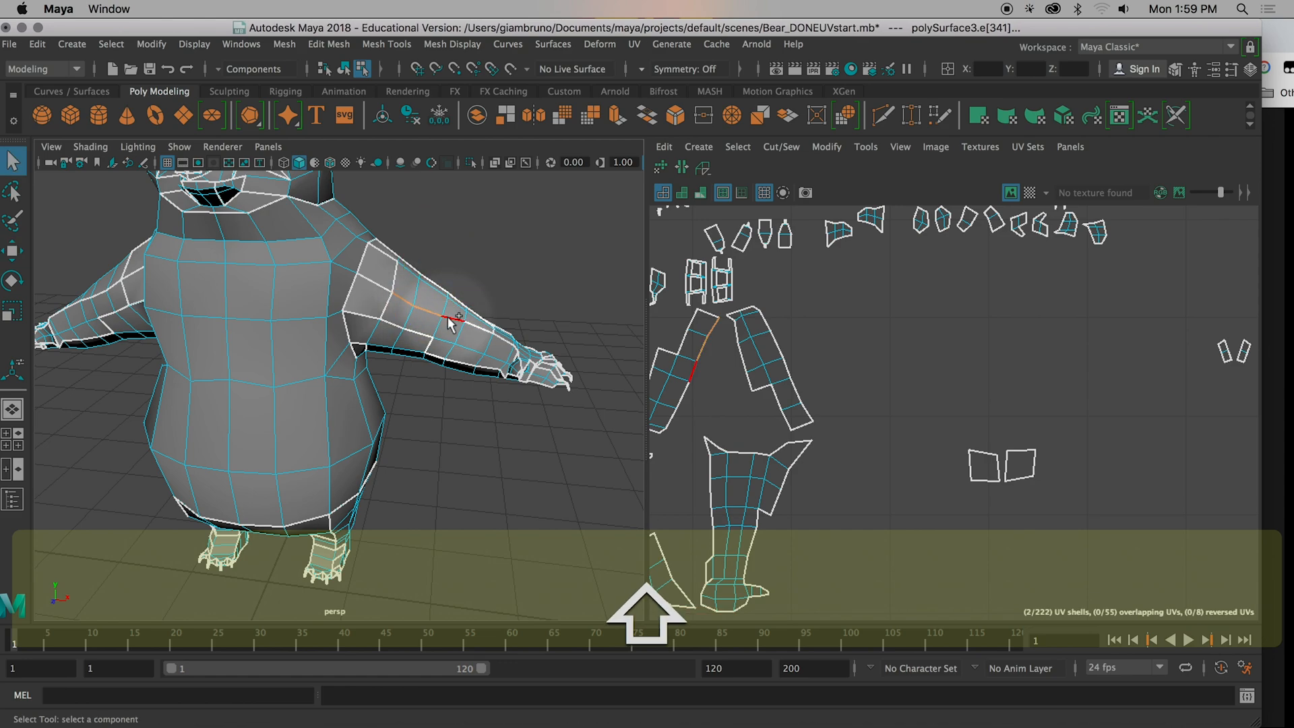
double_click(490, 329)
scroll(994, 458, down, 4)
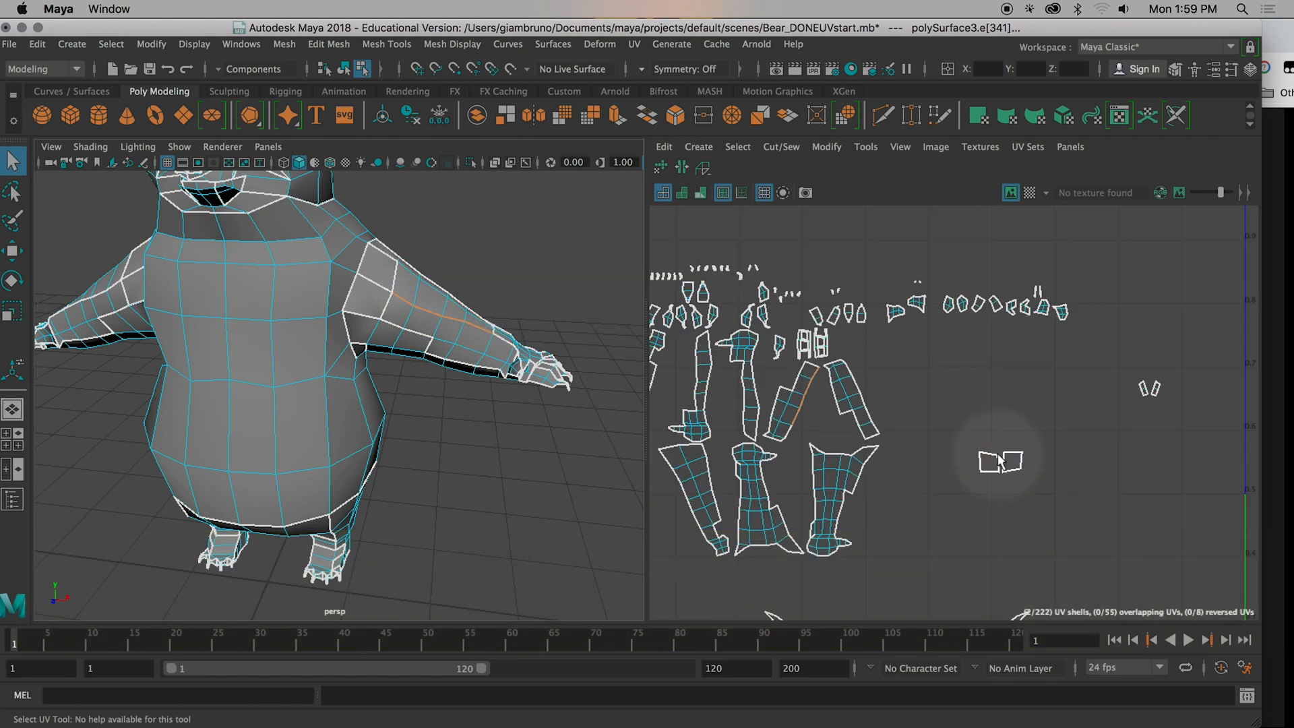
alt+middle_drag(962, 462, 1163, 497)
alt+scroll(1059, 502, down, 4)
alt+middle_drag(1060, 502, 872, 101)
scroll(958, 374, down, 5)
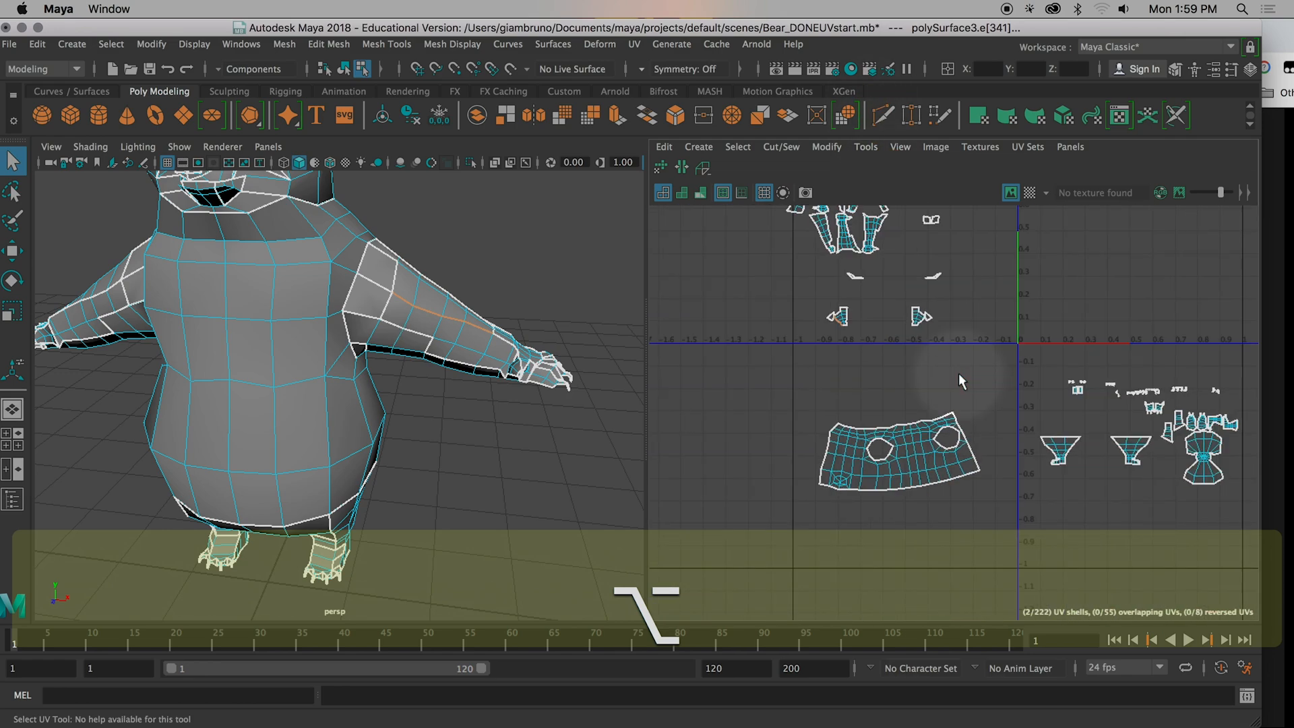
scroll(873, 374, up, 4)
alt+right_drag(872, 373, 896, 407)
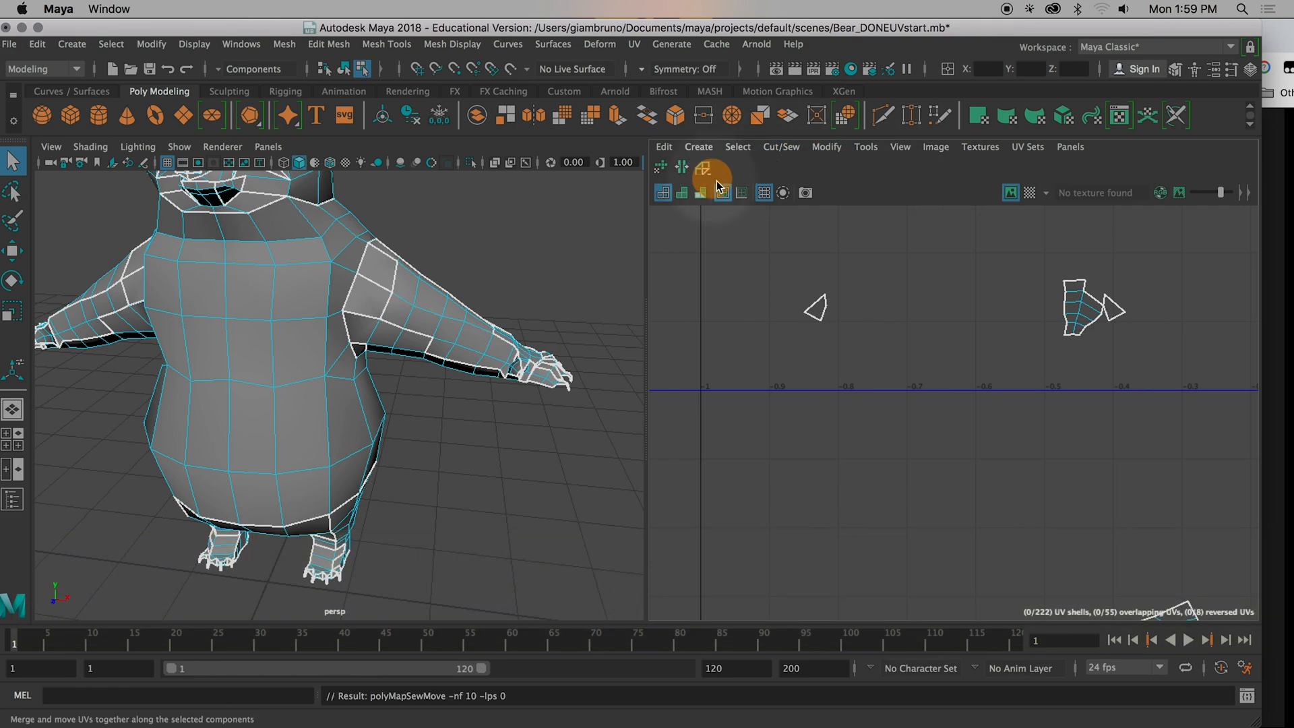
alt+right_drag(945, 298, 912, 440)
scroll(912, 440, up, 3)
alt+middle_drag(912, 442, 900, 539)
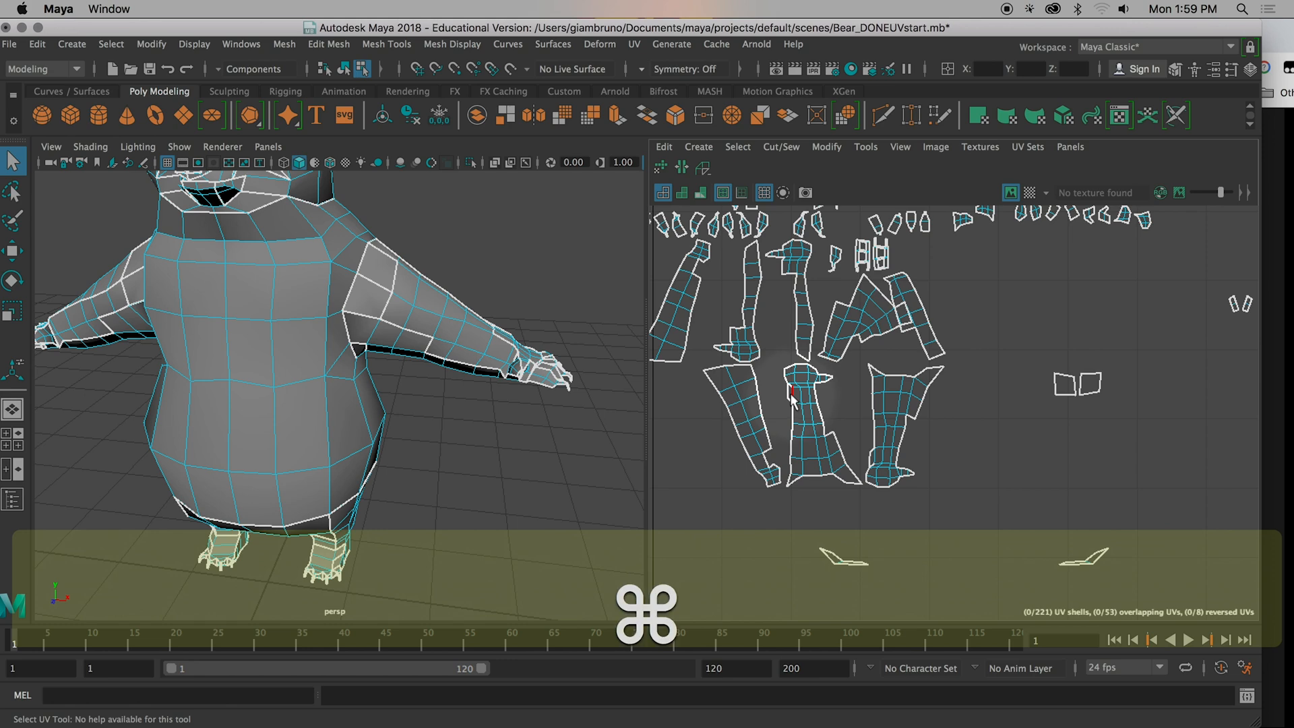
Step: Undo the sew along the front seam of the bear's left arm and show the Select tool's settings
key(super+z)
key(super+z)
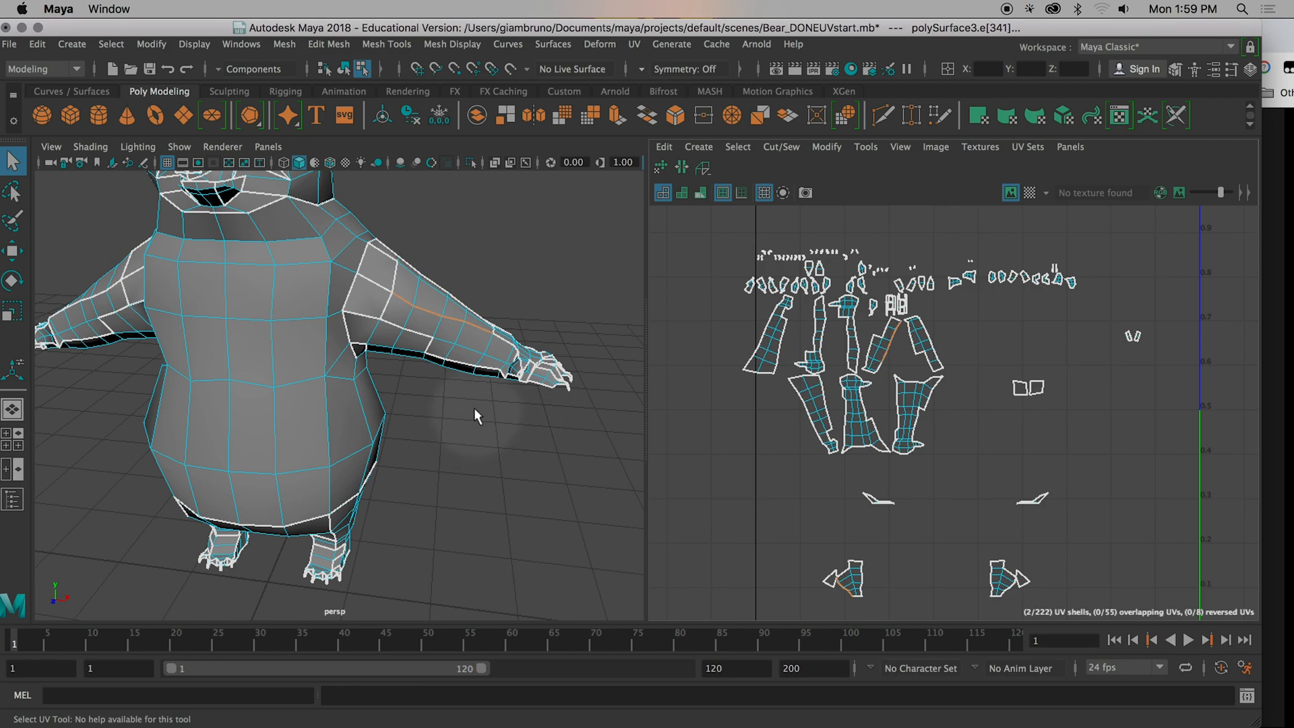
alt+drag(443, 394, 115, 202)
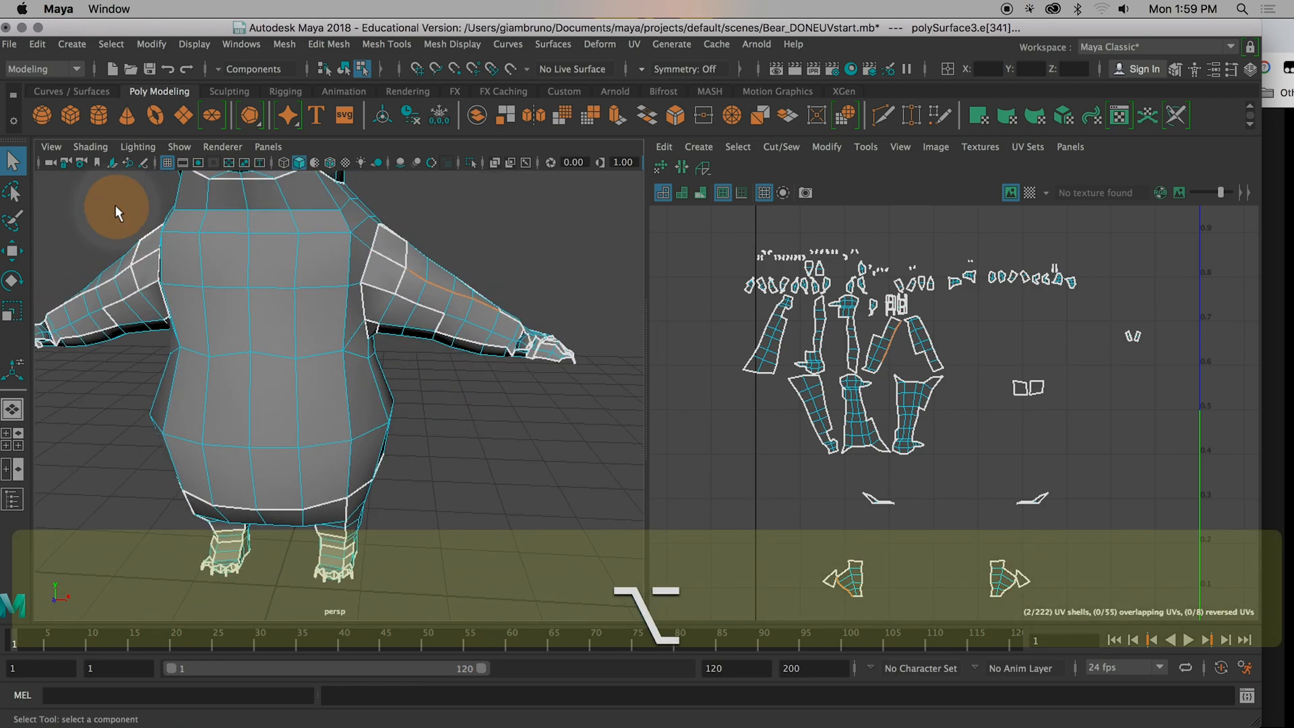
double_click(11, 162)
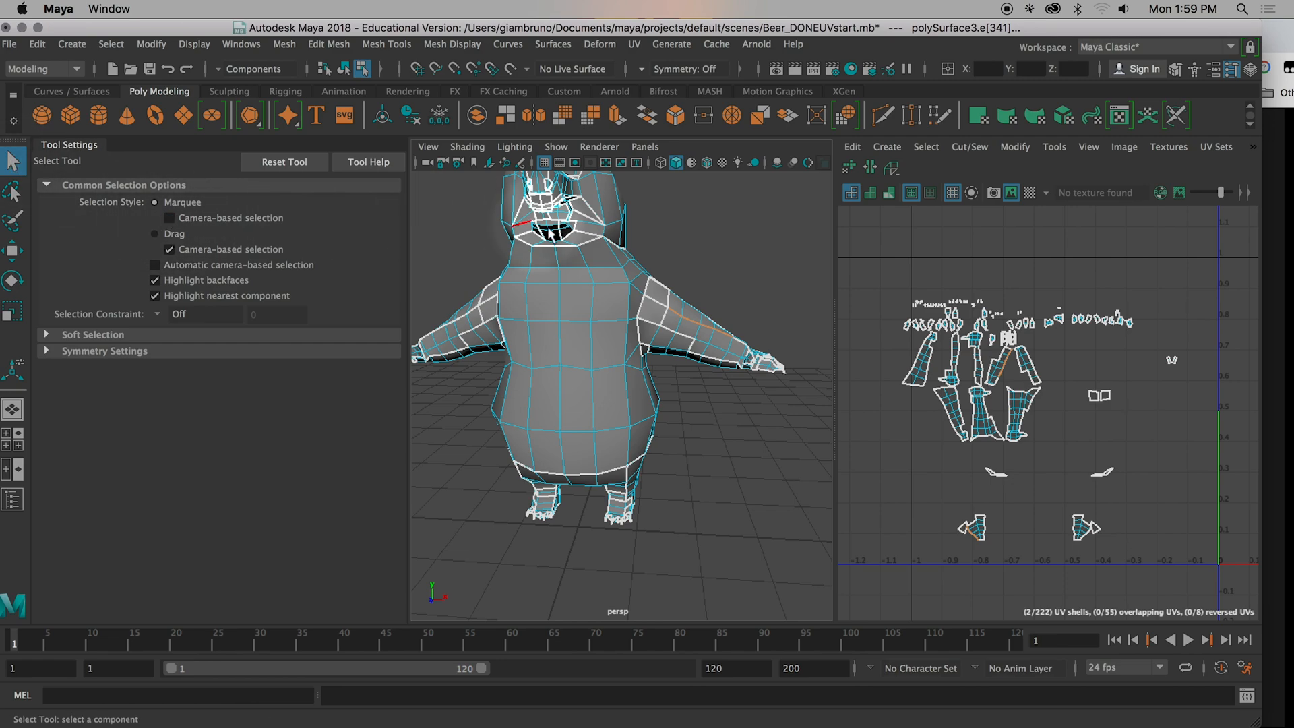
Step: Switch to face selection and select the faces of the bear's left arm, including those around the shoulder
right_drag(691, 244, 674, 291)
click(717, 425)
alt+drag(733, 441, 672, 501)
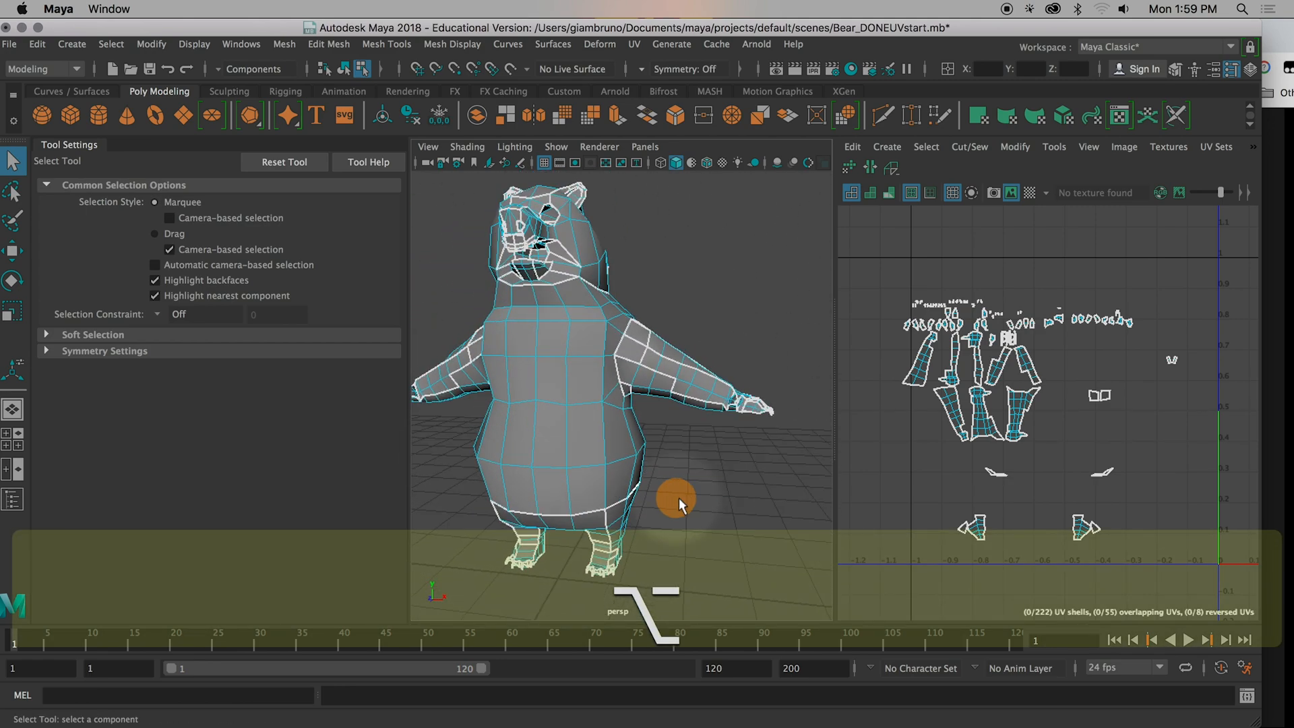
shift+drag(671, 322, 703, 423)
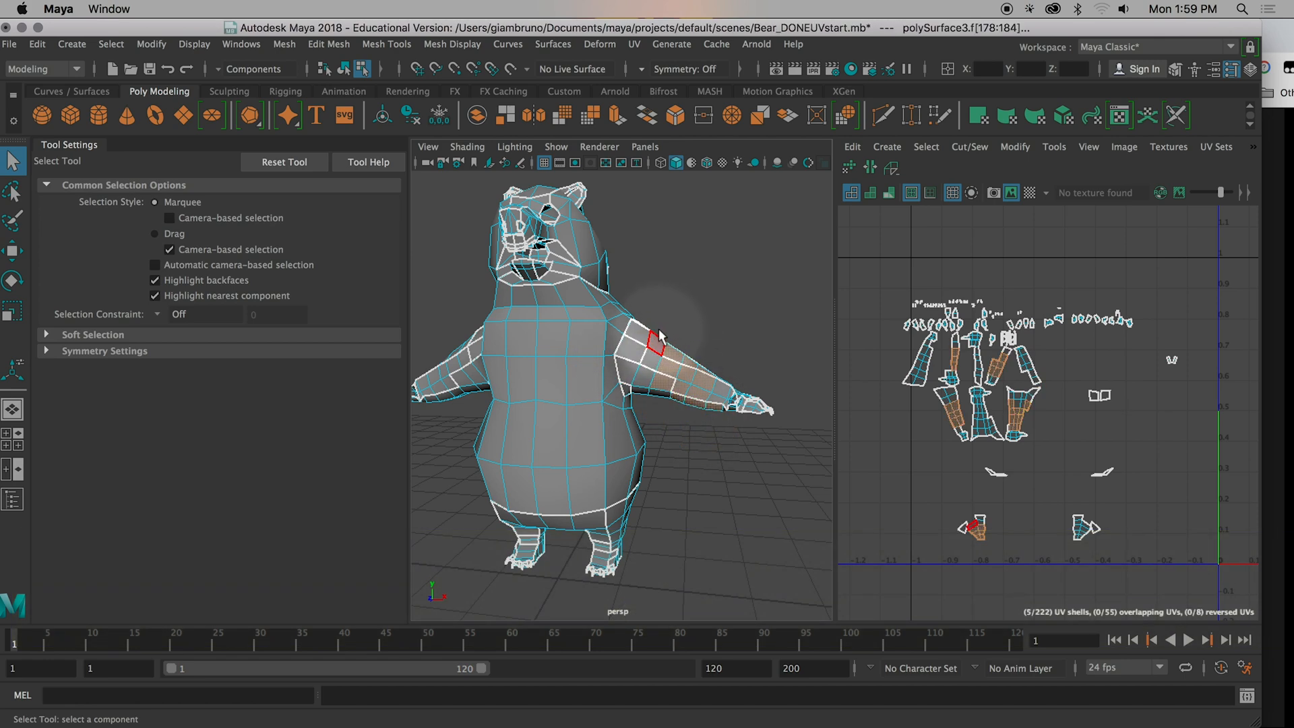
shift+drag(657, 316, 710, 436)
drag(709, 338, 644, 294)
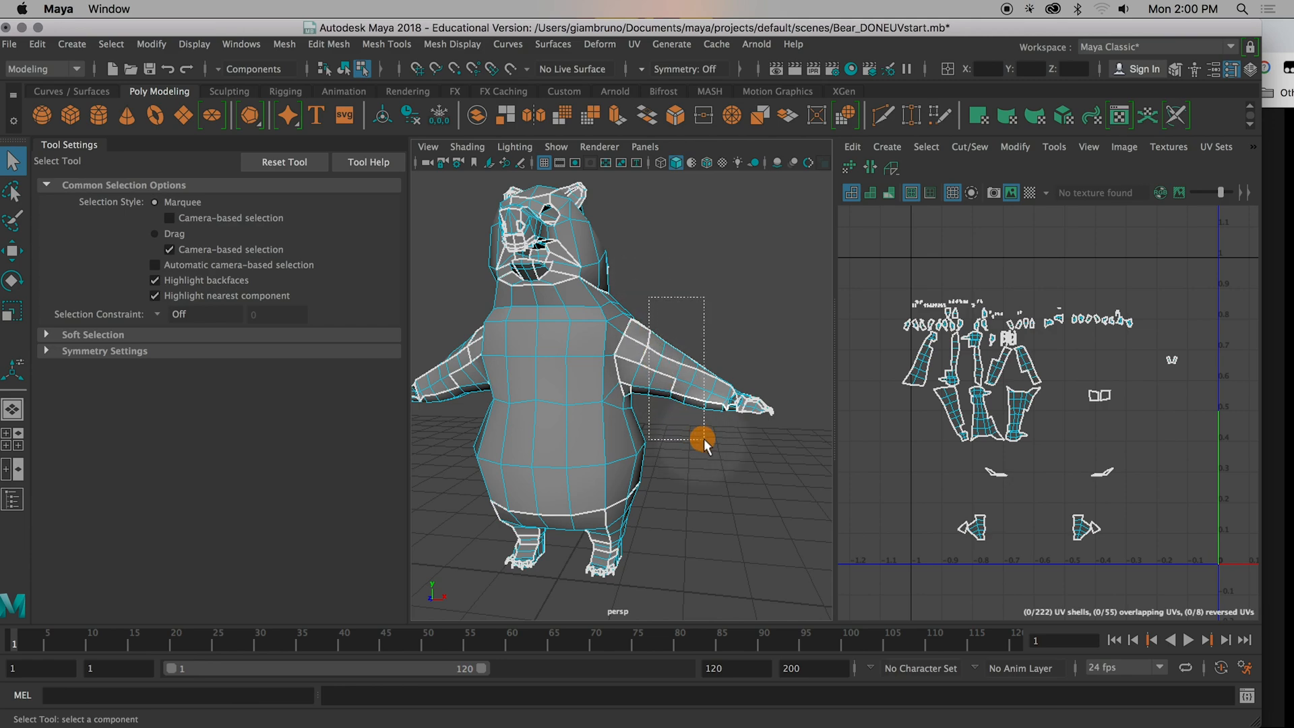
drag(720, 415, 580, 372)
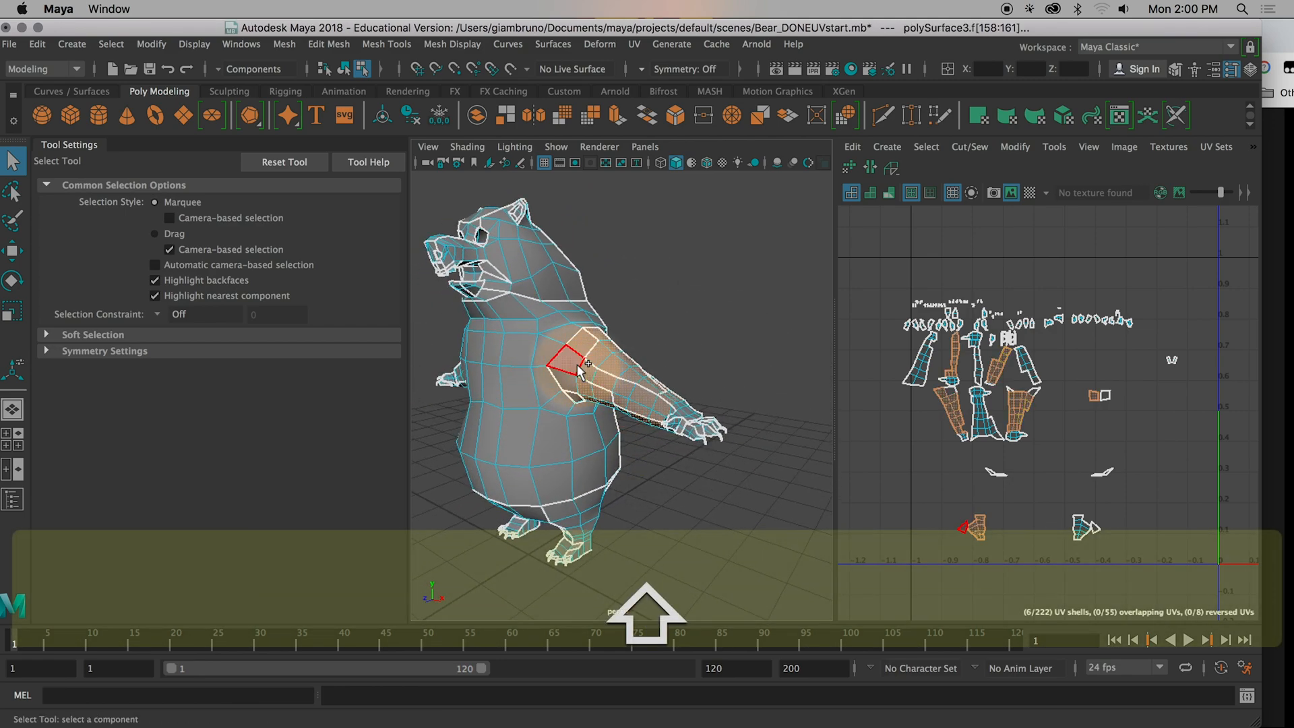
Step: Add the remaining left-arm faces between armpit and wrist to the selection and hide the tool settings
alt+drag(702, 476, 722, 514)
scroll(724, 489, up, 10)
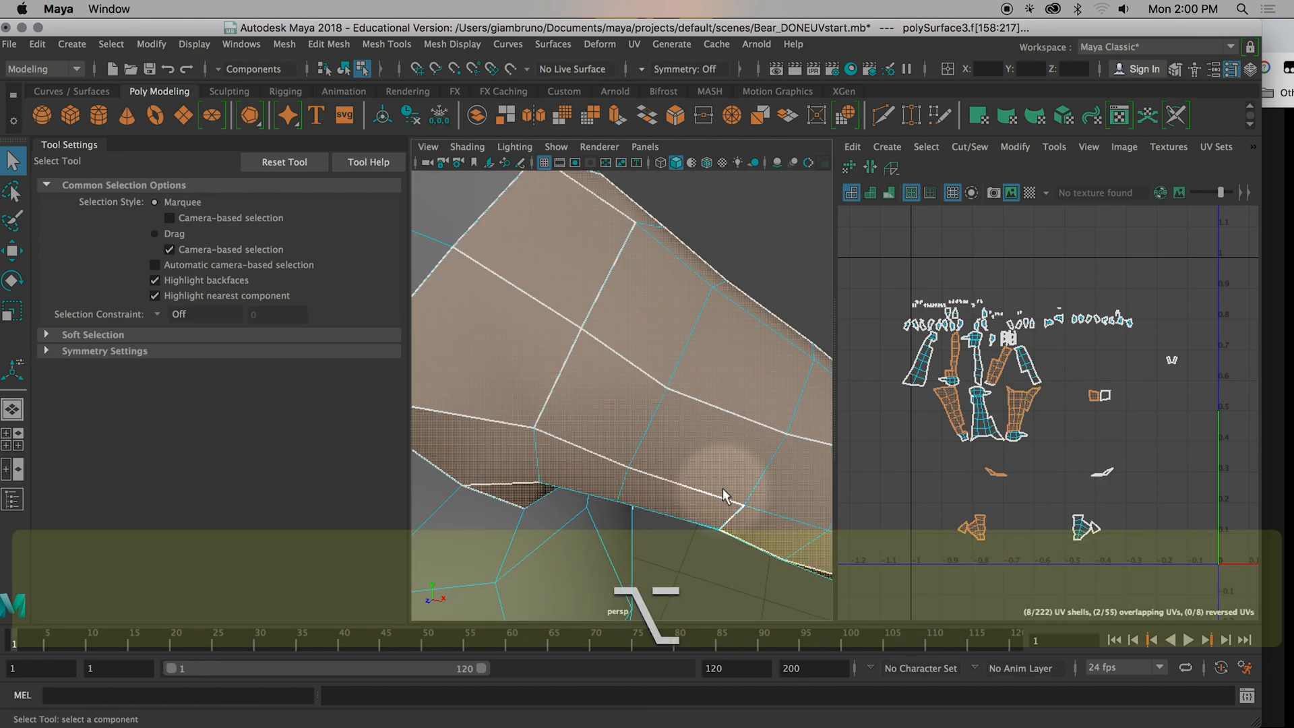
alt+middle_drag(724, 490, 635, 422)
alt+drag(635, 422, 599, 421)
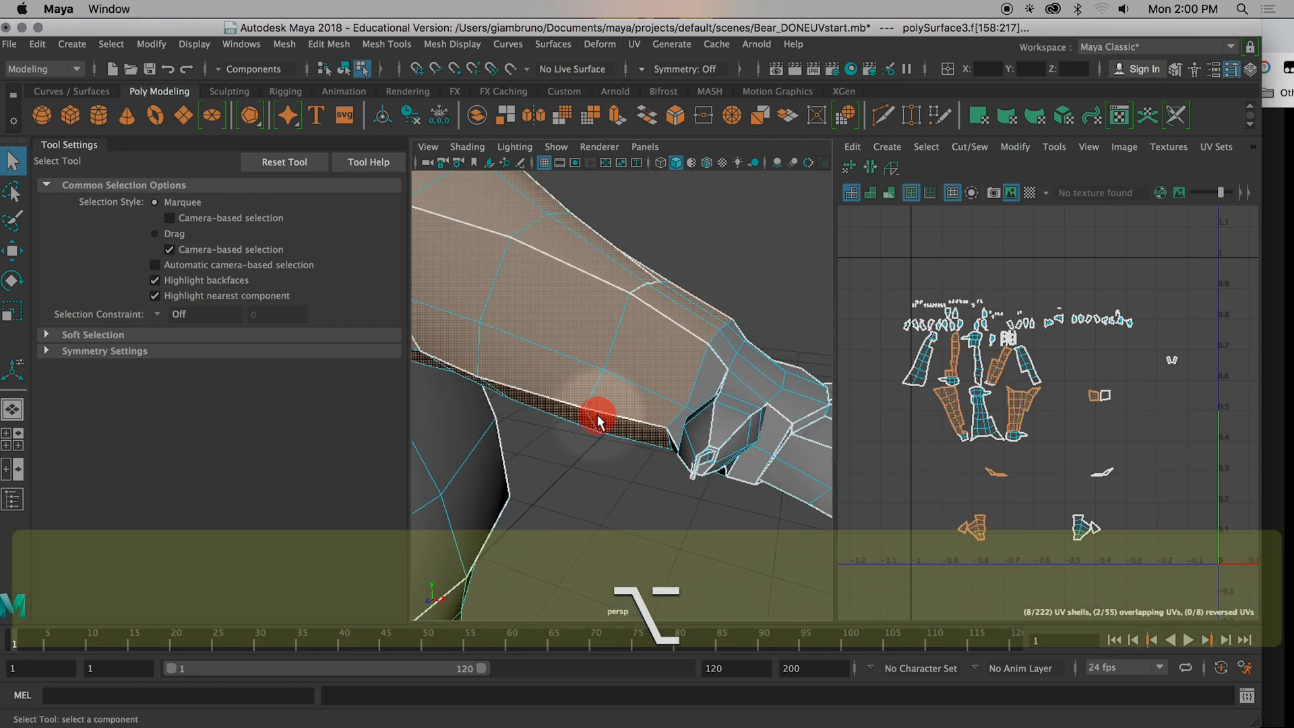
shift+click(719, 355)
alt+drag(715, 349, 701, 417)
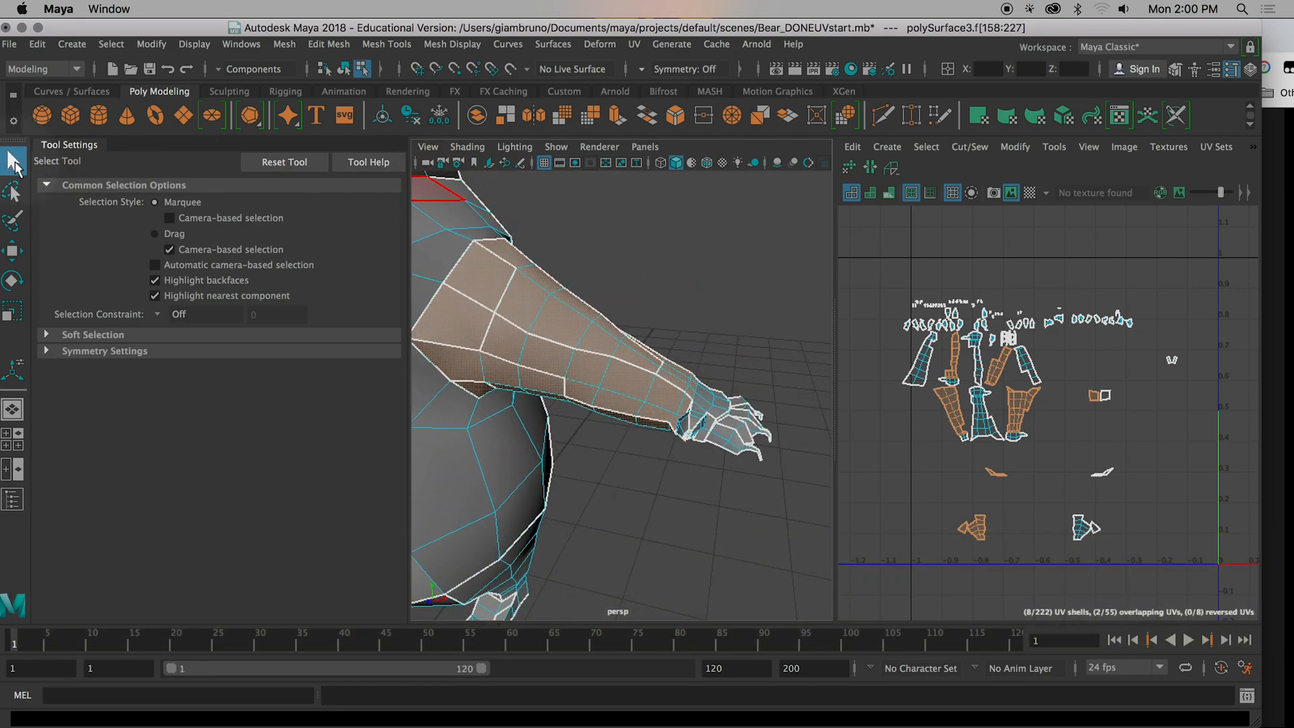
click(1231, 68)
Step: Apply a cylindrical UV projection to the selected left-arm faces
alt+drag(431, 368, 442, 269)
alt+right_drag(424, 296, 423, 295)
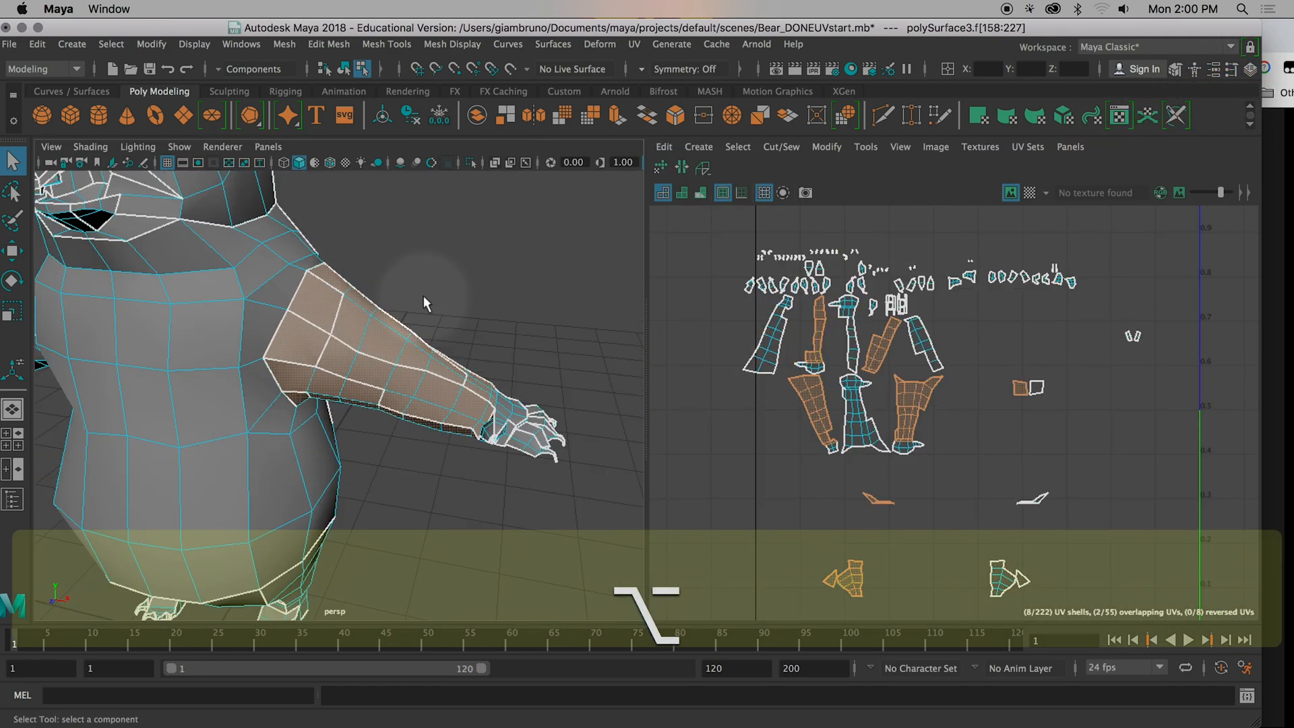
mouse_move(423, 313)
alt+mouse_down()
mouse_move(415, 337)
mouse_move(386, 252)
mouse_move(246, 281)
mouse_move(180, 373)
mouse_move(295, 369)
mouse_move(431, 334)
alt+mouse_up()
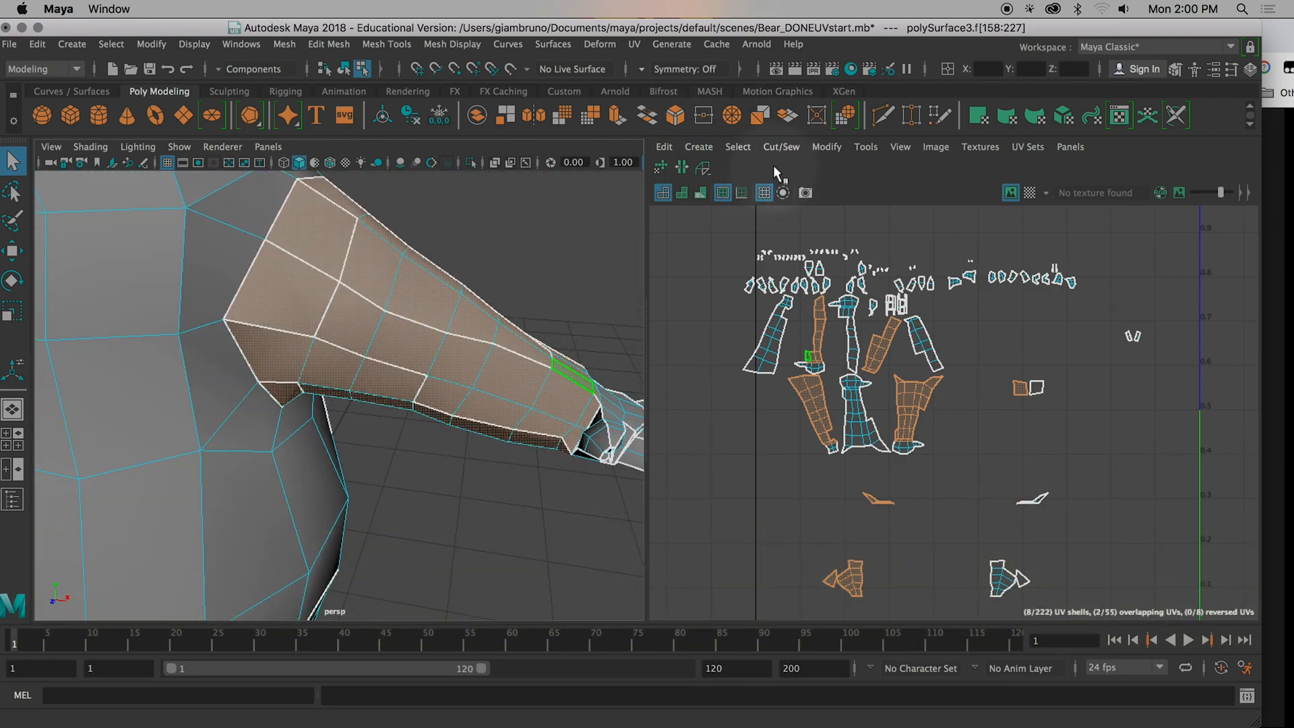
click(293, 276)
click(458, 337)
click(698, 147)
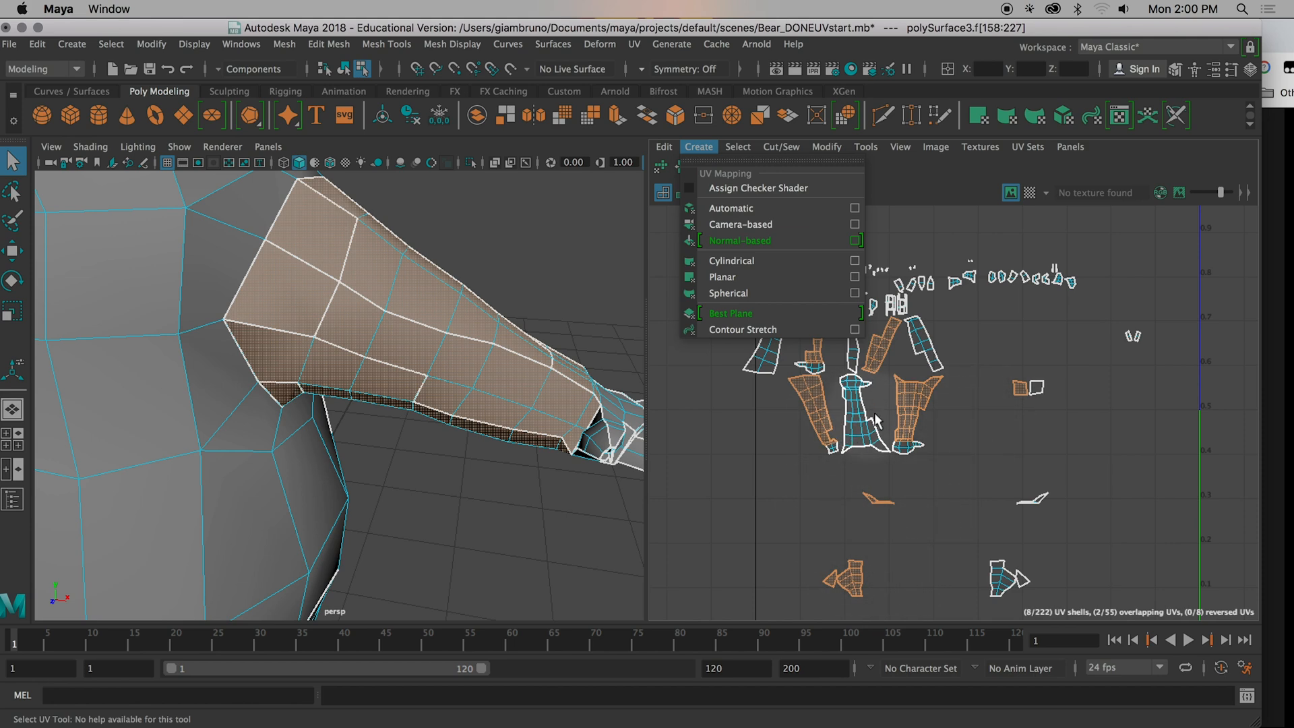
click(718, 261)
Step: Wrap the cylindrical projection all the way around the left arm
scroll(690, 580, down, 1)
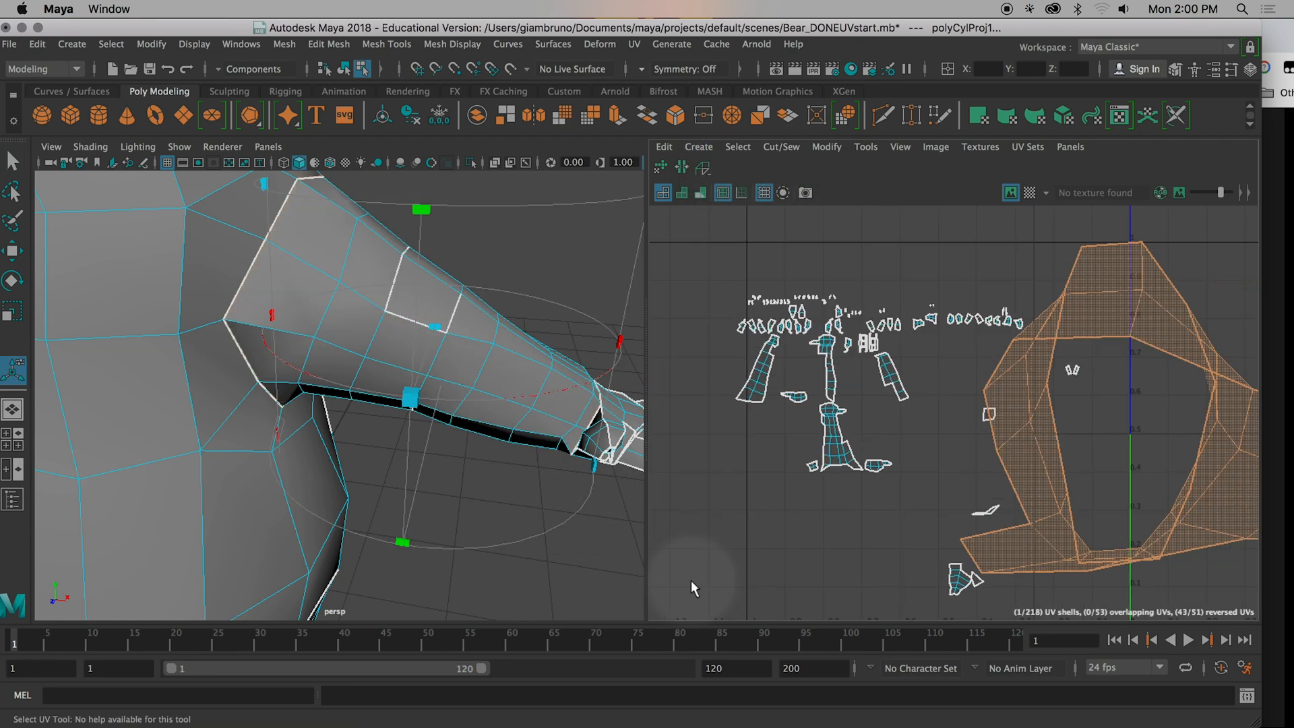
scroll(596, 567, down, 3)
alt+drag(549, 520, 334, 379)
scroll(1230, 530, down, 2)
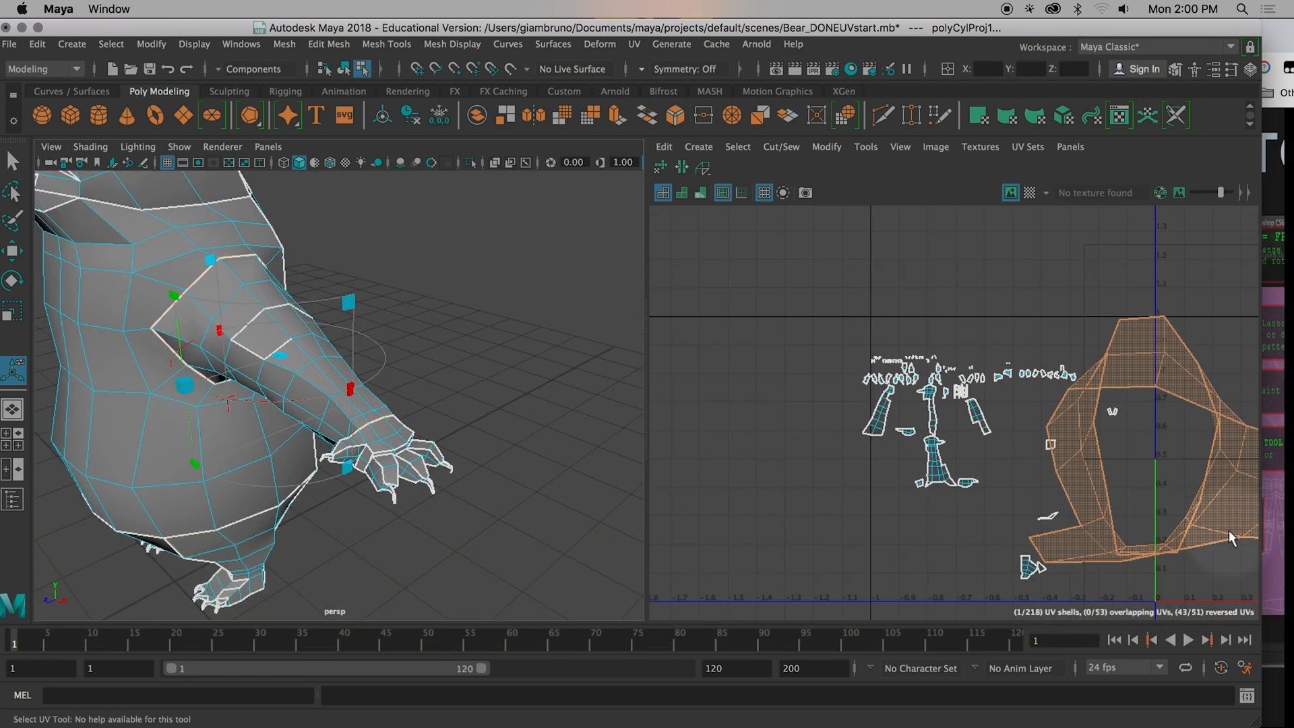
scroll(1068, 537, down, 2)
scroll(1071, 537, down, 1)
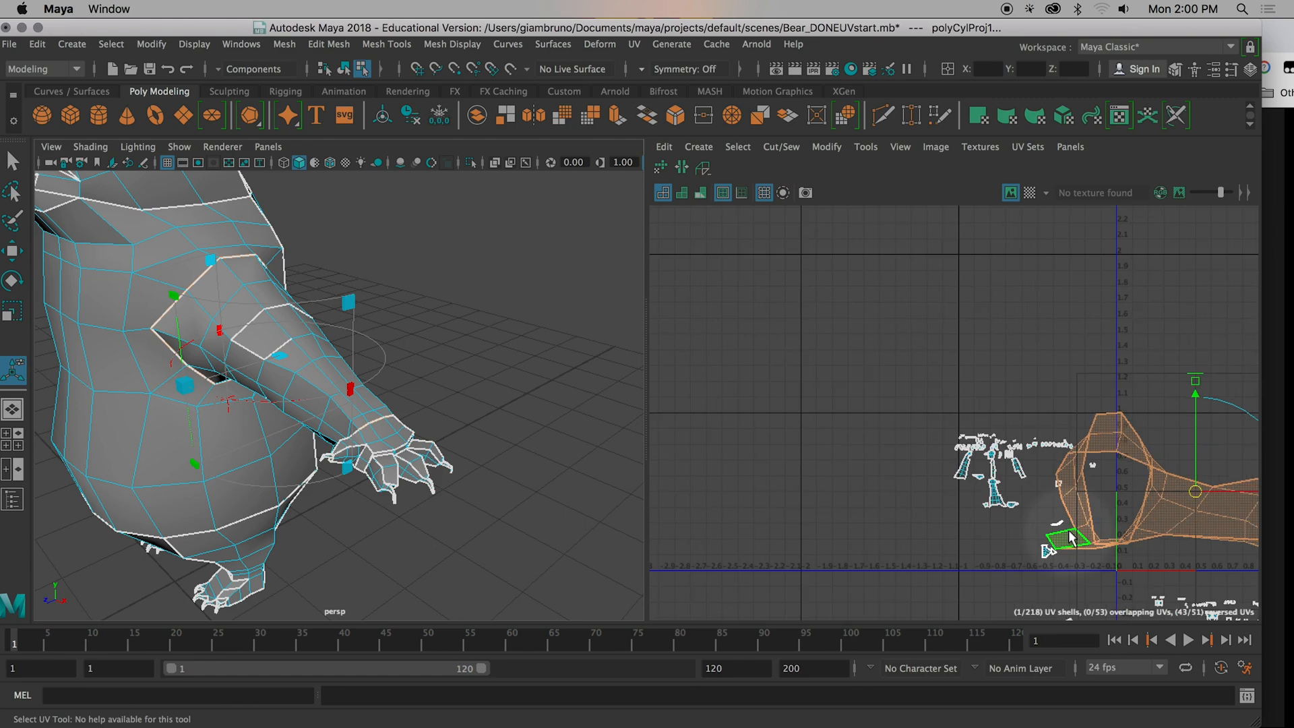
alt+middle_drag(1108, 517, 722, 434)
alt+drag(491, 436, 401, 454)
alt+drag(307, 501, 336, 458)
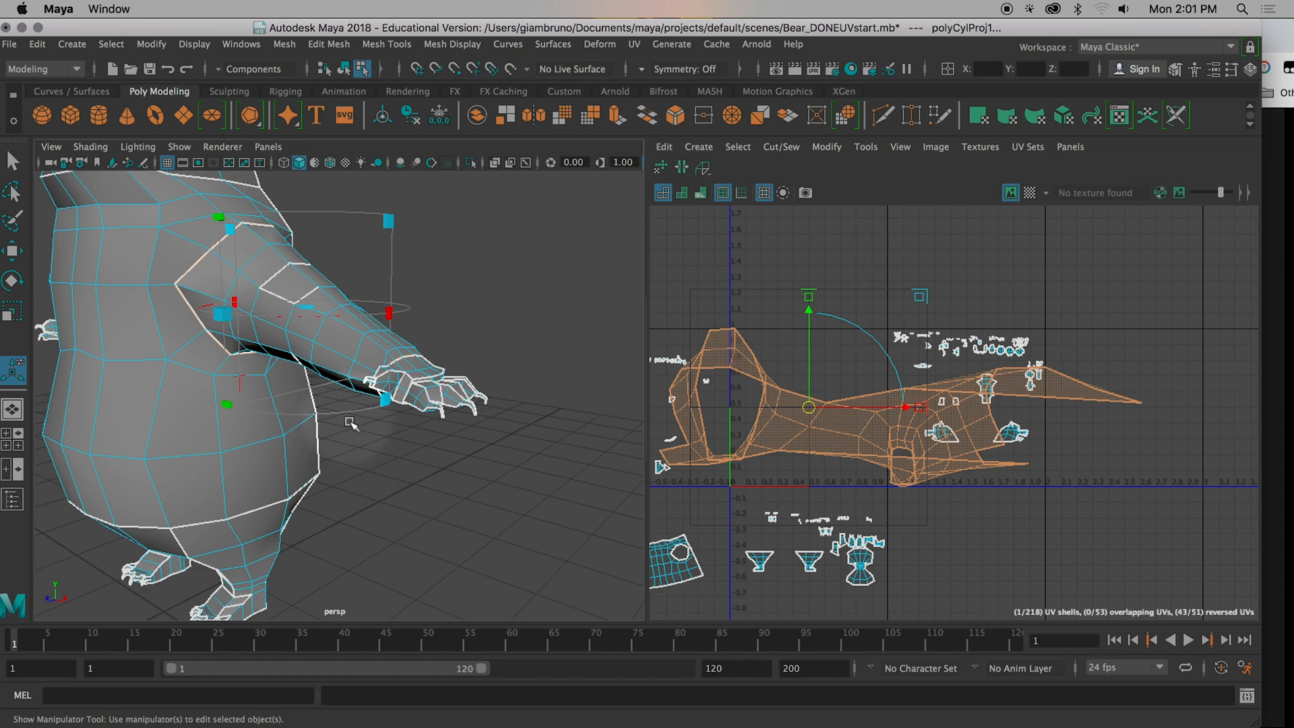
alt+drag(382, 465, 296, 369)
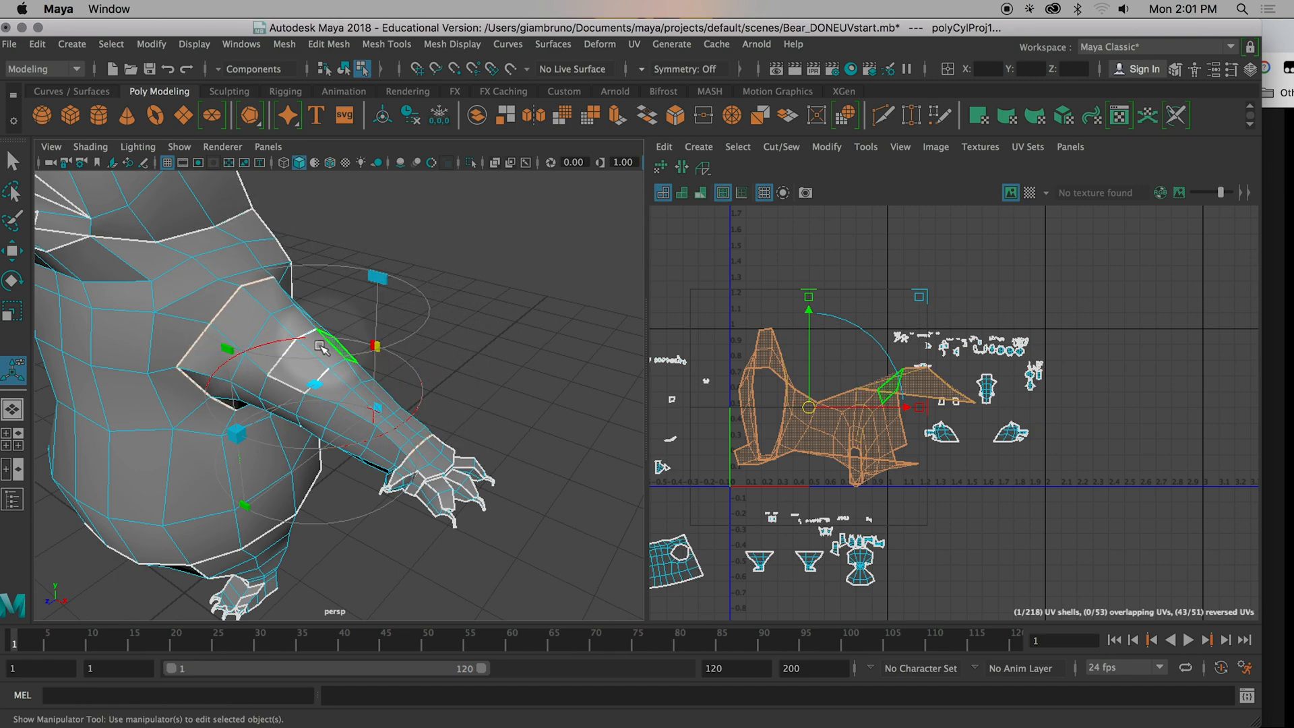
Step: Show the projection's rotation handles and rotate it about 65.6 degrees around Z to follow the left arm
alt+drag(566, 468, 577, 398)
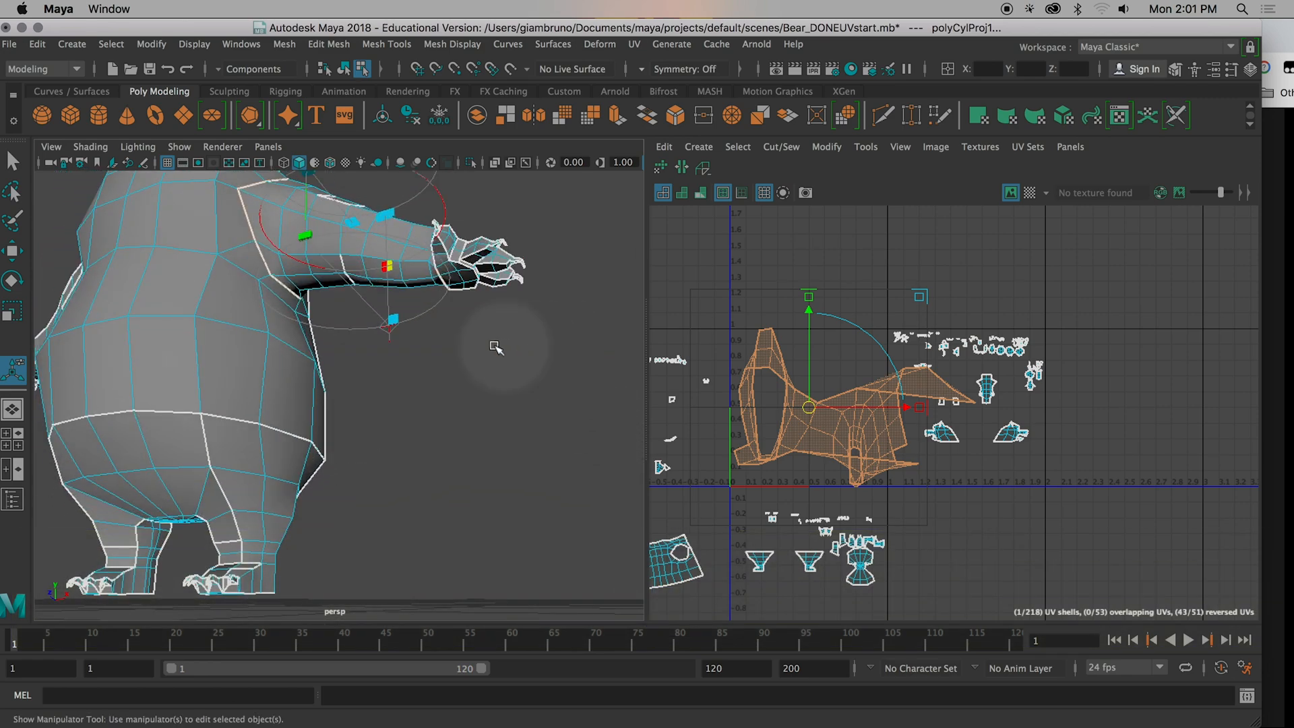
scroll(385, 331, up, 5)
scroll(386, 331, up, 3)
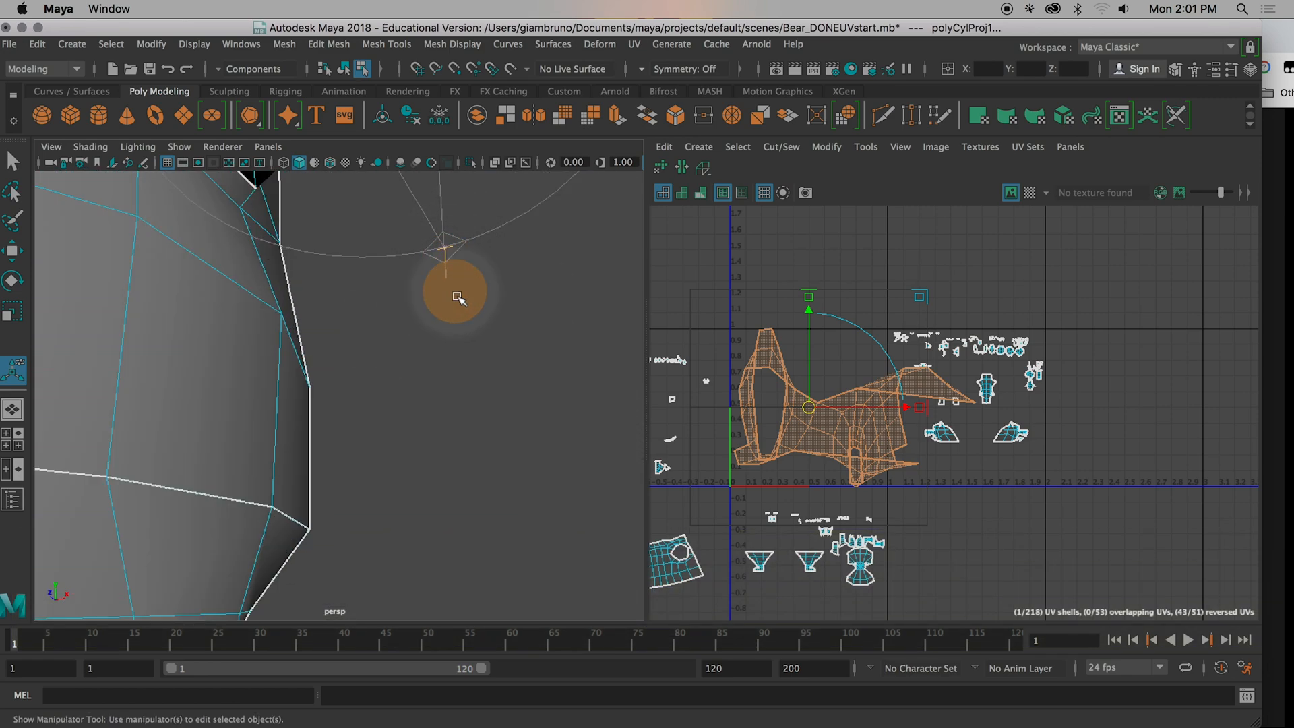
scroll(467, 320, down, 8)
alt+drag(434, 361, 424, 394)
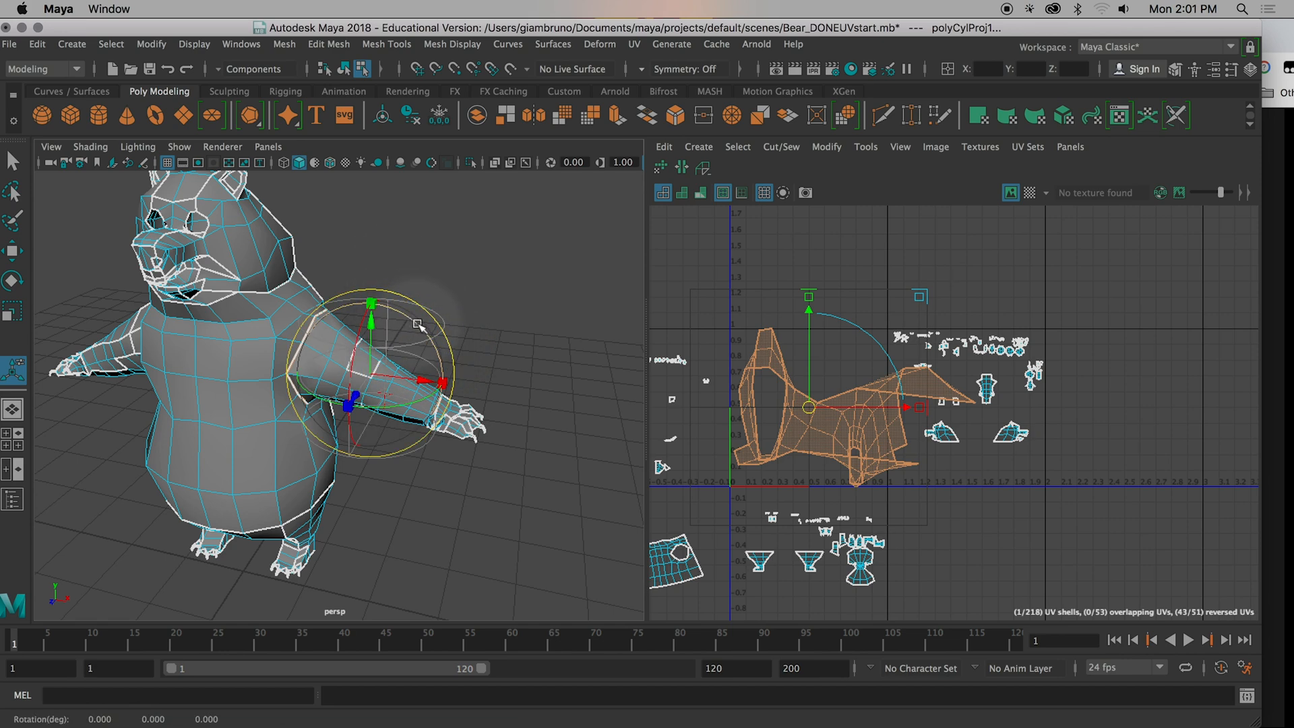
drag(418, 326, 338, 310)
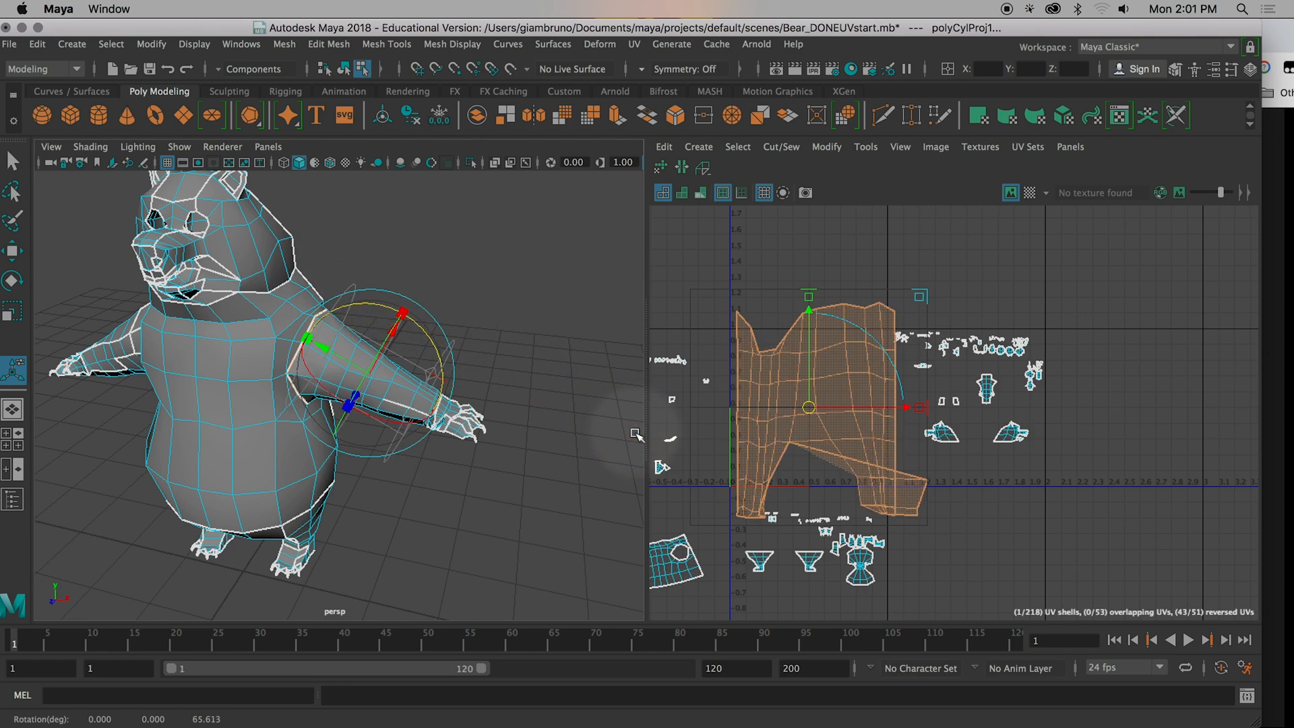
Step: Rotate the arm's cylindrical projection around its Y axis to about 68.4 degrees
scroll(615, 441, up, 3)
alt+drag(615, 453, 378, 490)
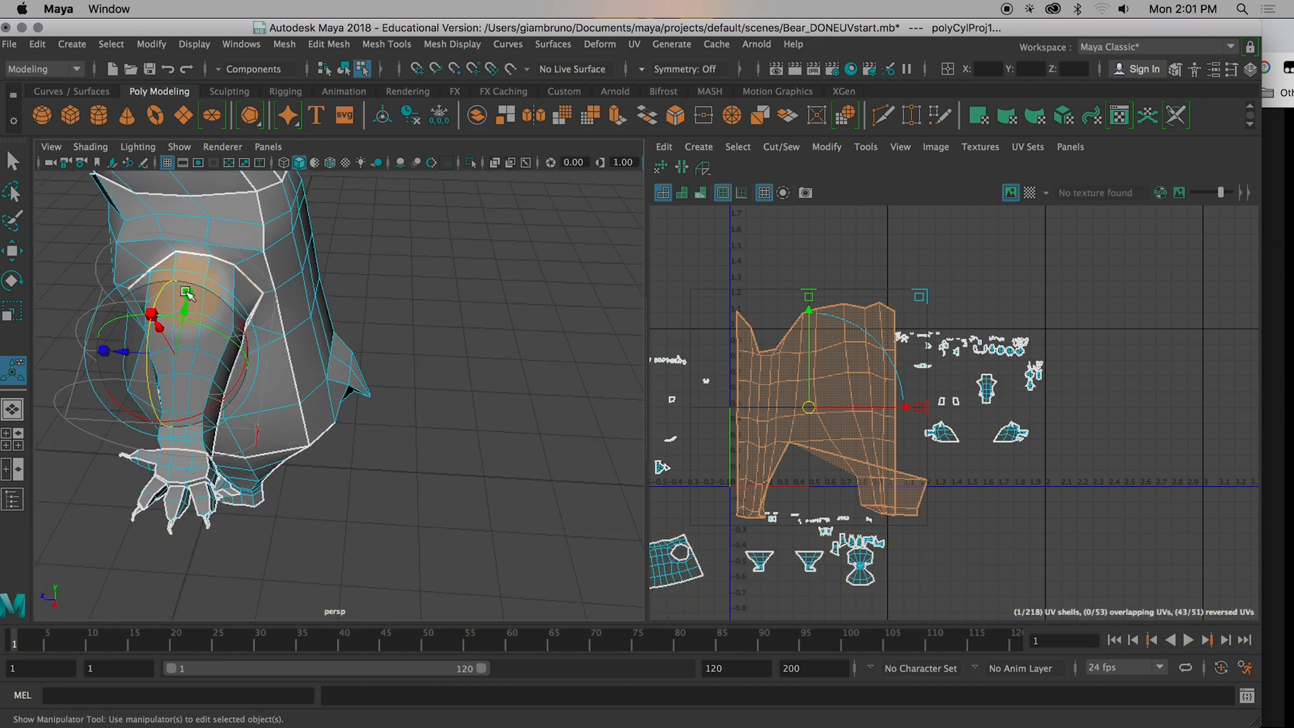
drag(197, 324, 447, 312)
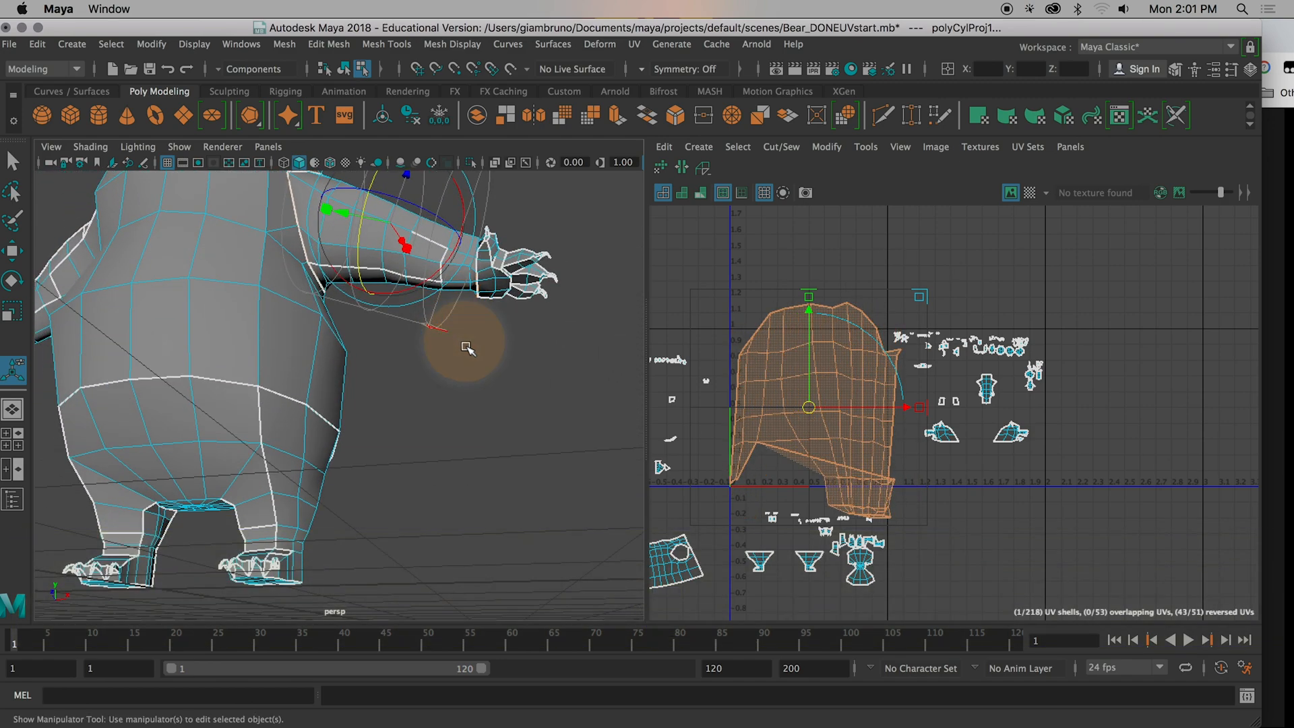
drag(363, 242, 402, 321)
drag(289, 288, 277, 287)
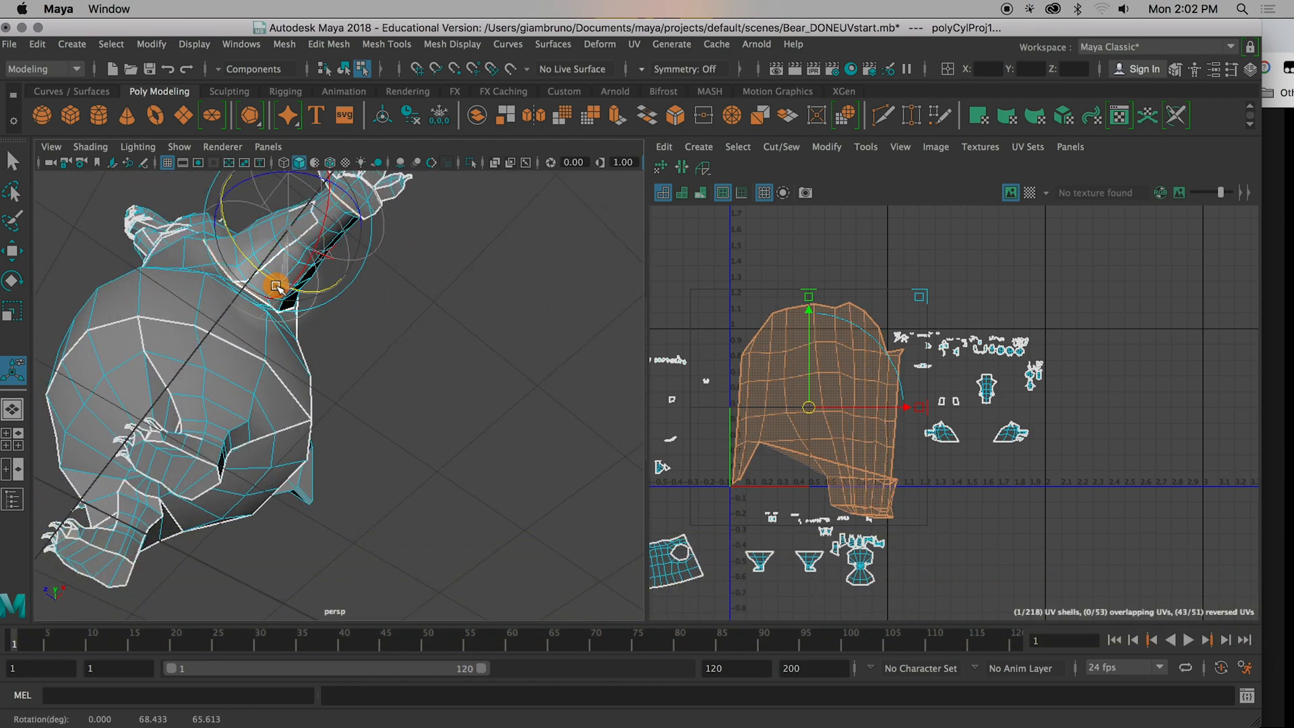
Step: Fine-tune the projection's rotation to about 15.9, 68.5 and 85.2 degrees, and deselect the arm
alt+drag(407, 326, 382, 250)
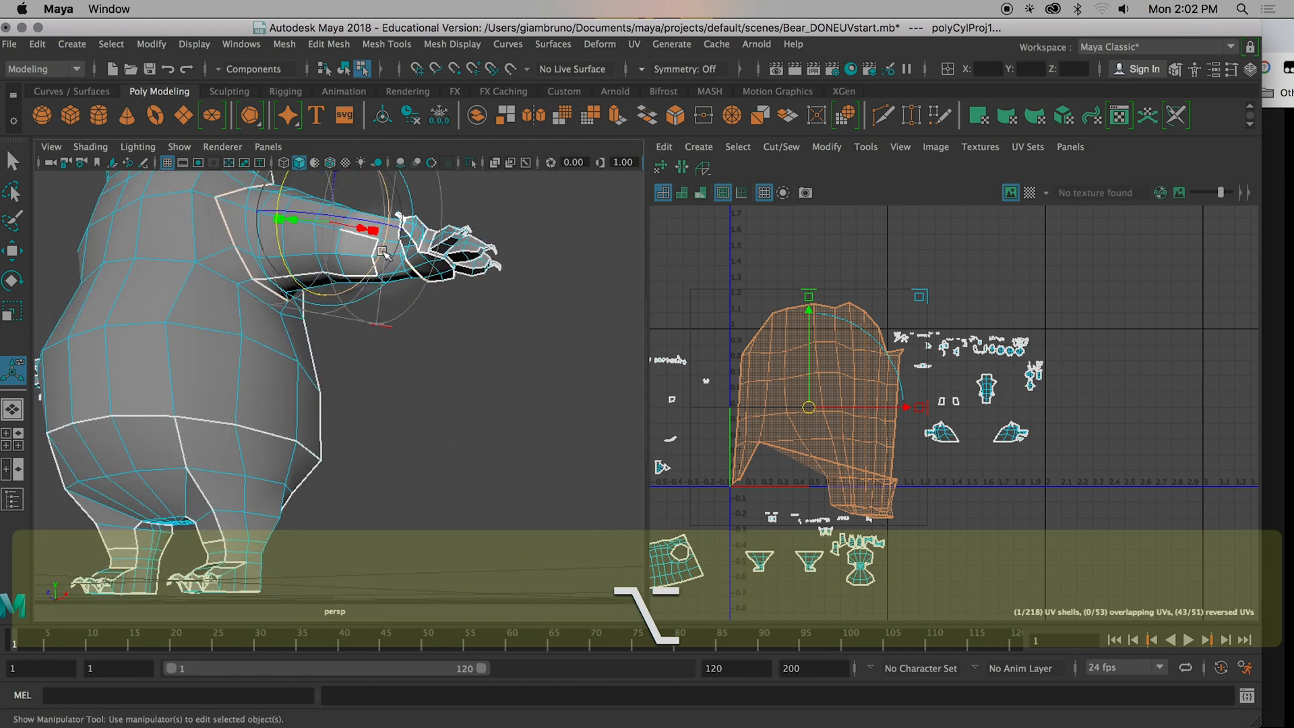
alt+drag(419, 300, 360, 323)
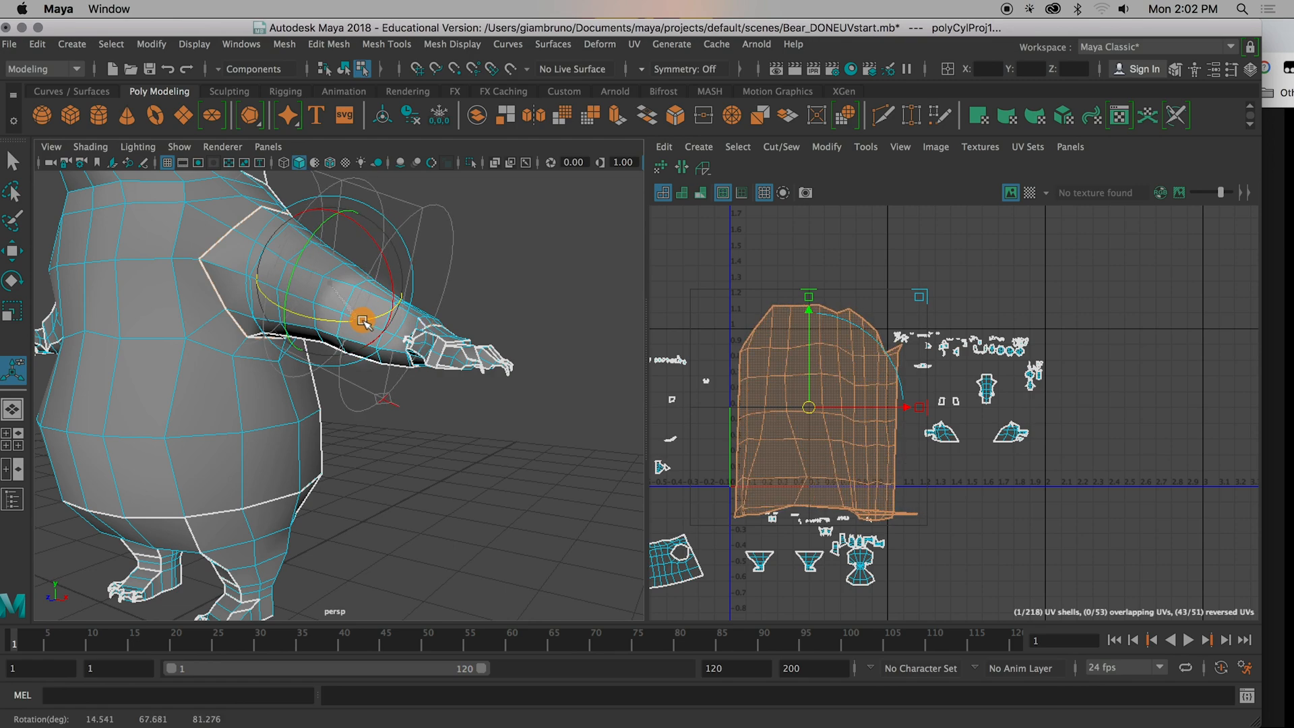
alt+drag(375, 328, 269, 289)
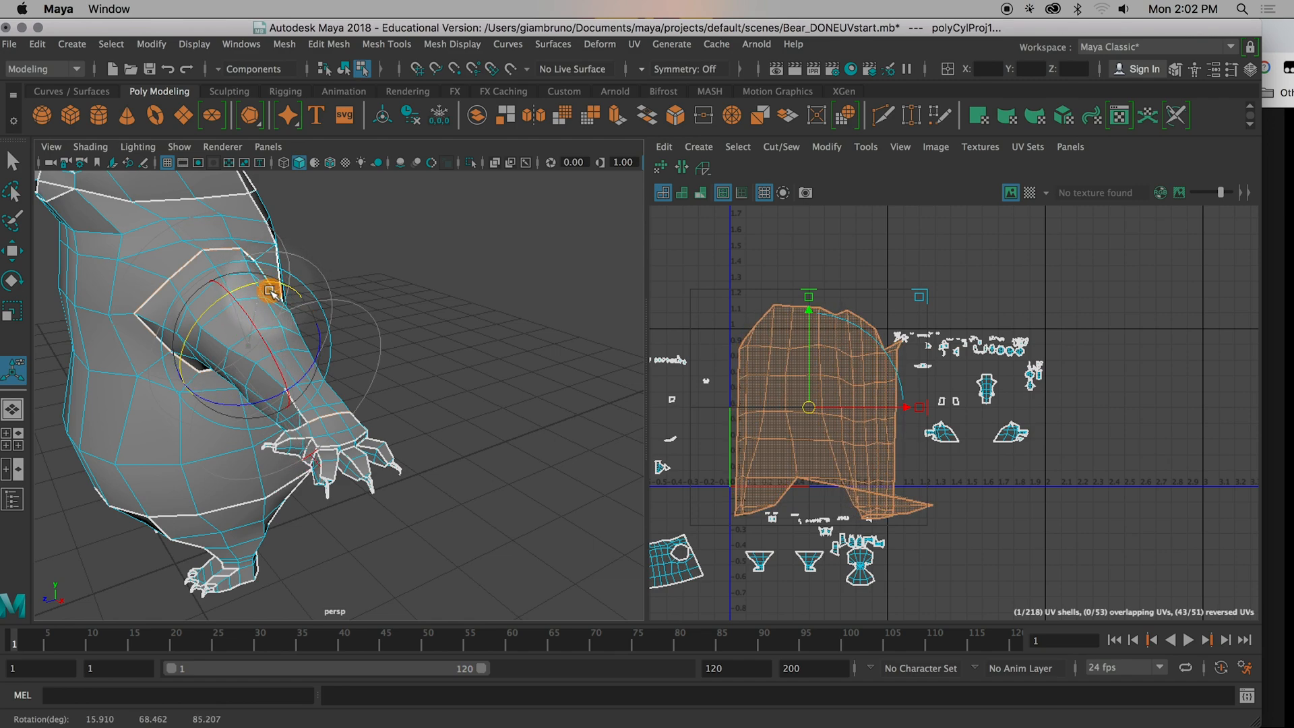
alt+drag(309, 350, 394, 324)
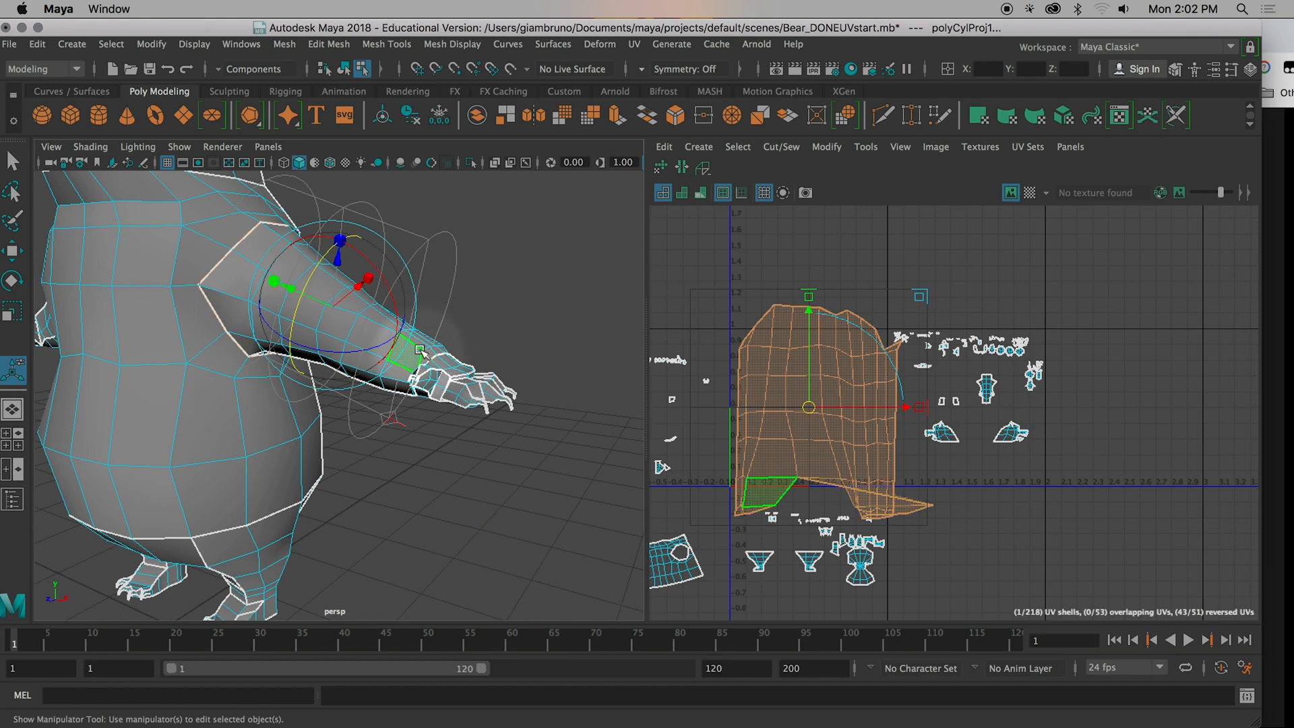
click(1008, 297)
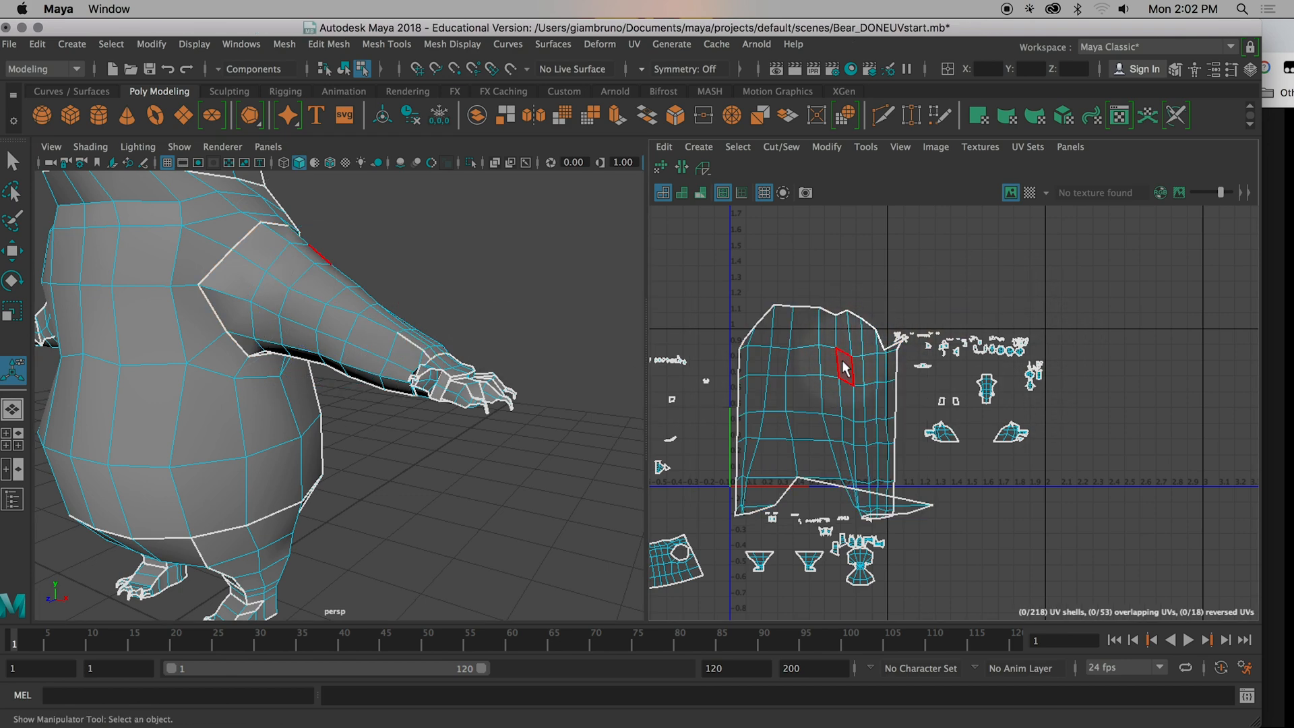
Step: Select the whole left-arm UV shell and move it up, away from the shells below it
scroll(786, 409, down, 1)
right_click(807, 424)
right_drag(751, 415, 749, 411)
click(827, 443)
scroll(834, 452, up, 2)
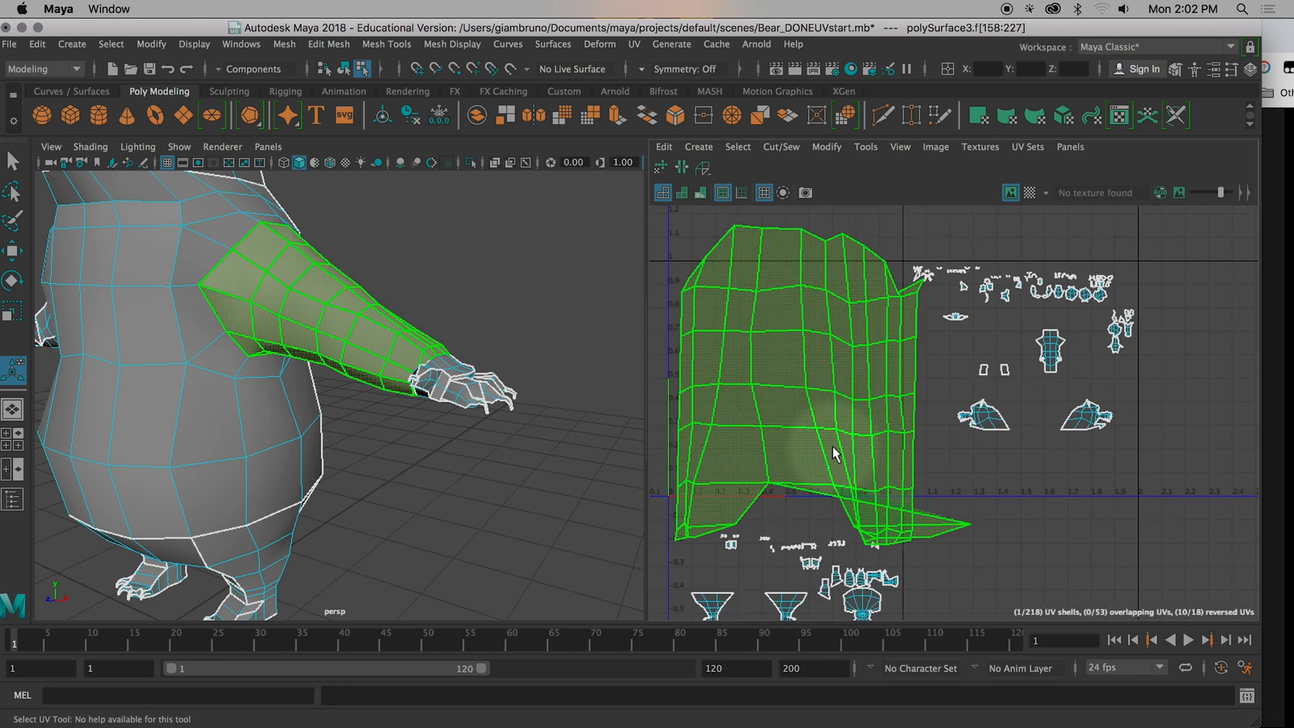
key(w)
drag(823, 381, 830, 254)
Step: Select the split edges on top of the left wrist and move and sew them together
scroll(434, 342, up, 2)
scroll(463, 442, up, 4)
alt+drag(463, 448, 467, 340)
right_drag(469, 344, 471, 209)
click(495, 308)
shift+click(507, 322)
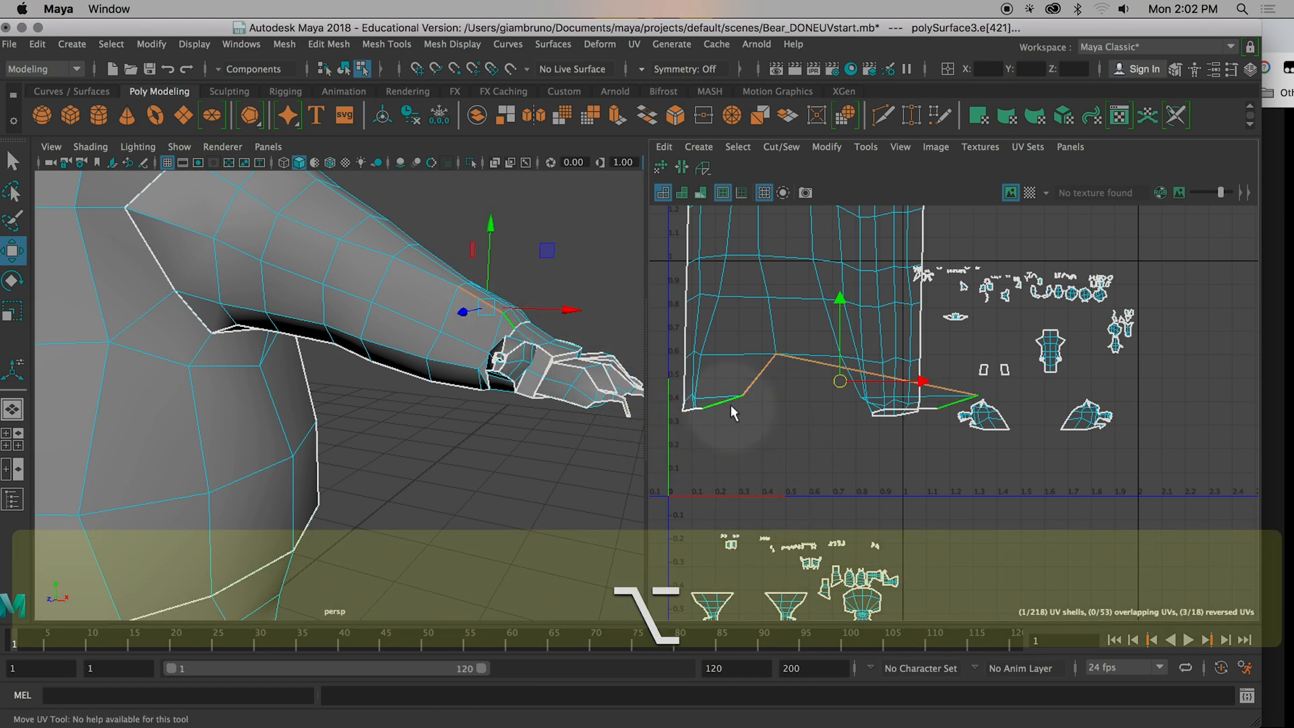
click(702, 169)
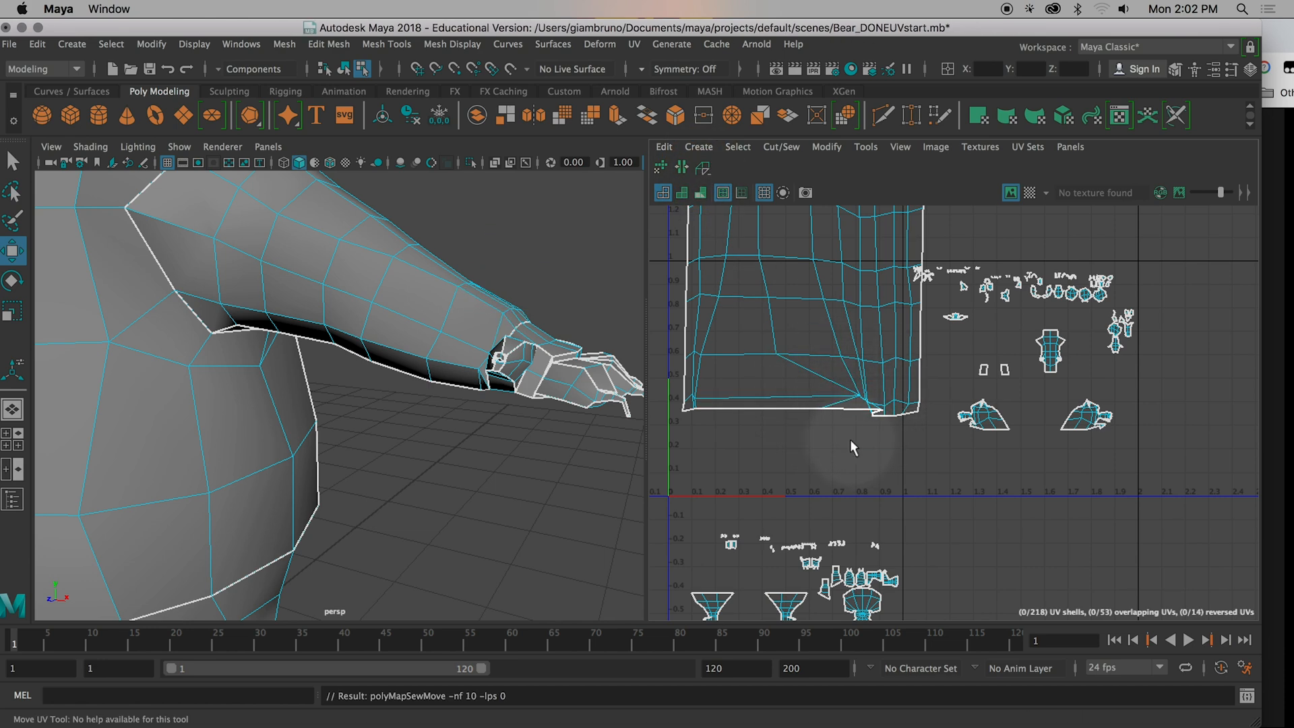
Step: Select the whole left-arm UV shell and unfold it
scroll(864, 438, down, 2)
double_click(837, 394)
right_drag(871, 411, 927, 408)
drag(834, 391, 903, 438)
alt+middle_drag(842, 432, 833, 570)
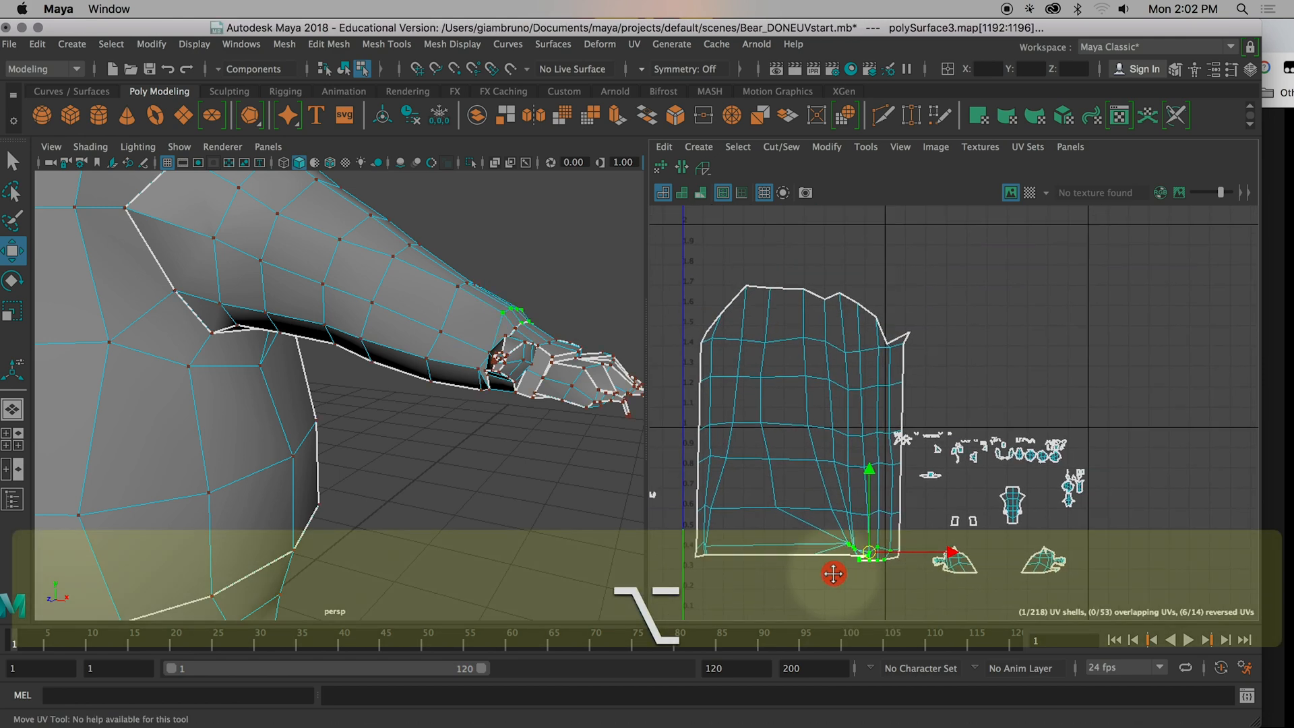
right_drag(785, 392, 750, 377)
click(825, 148)
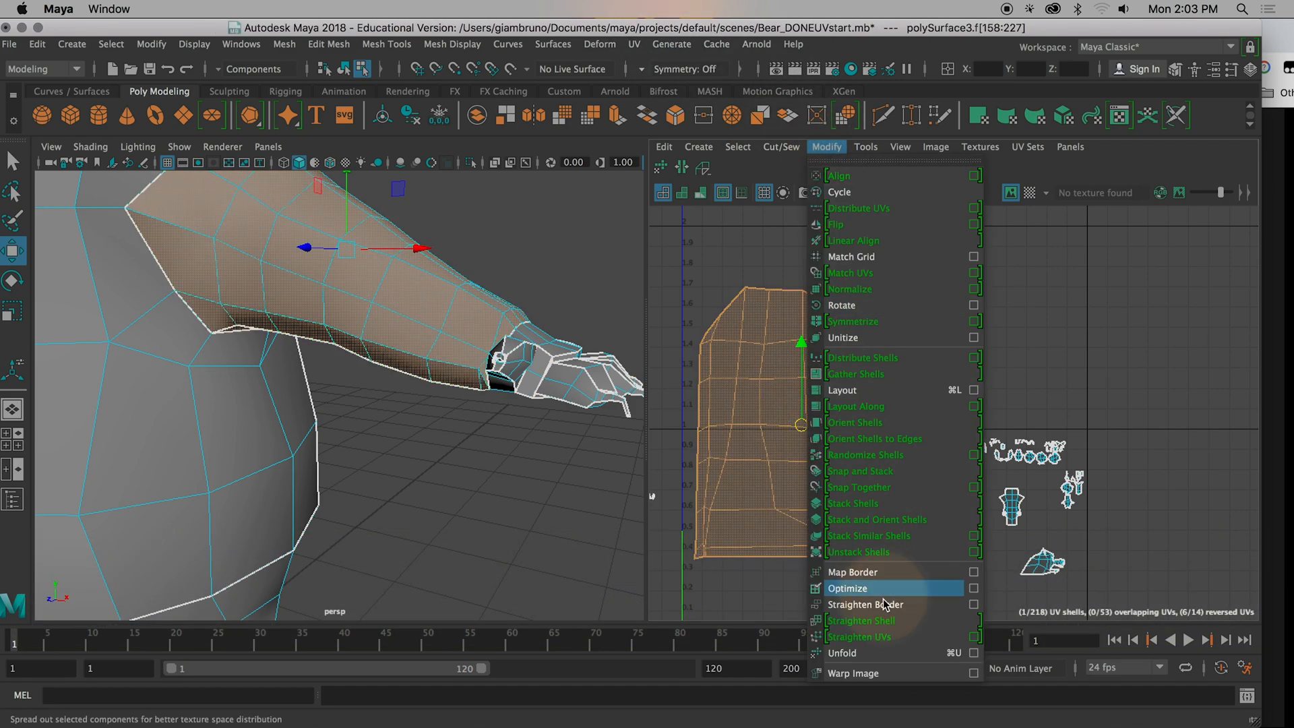
click(890, 650)
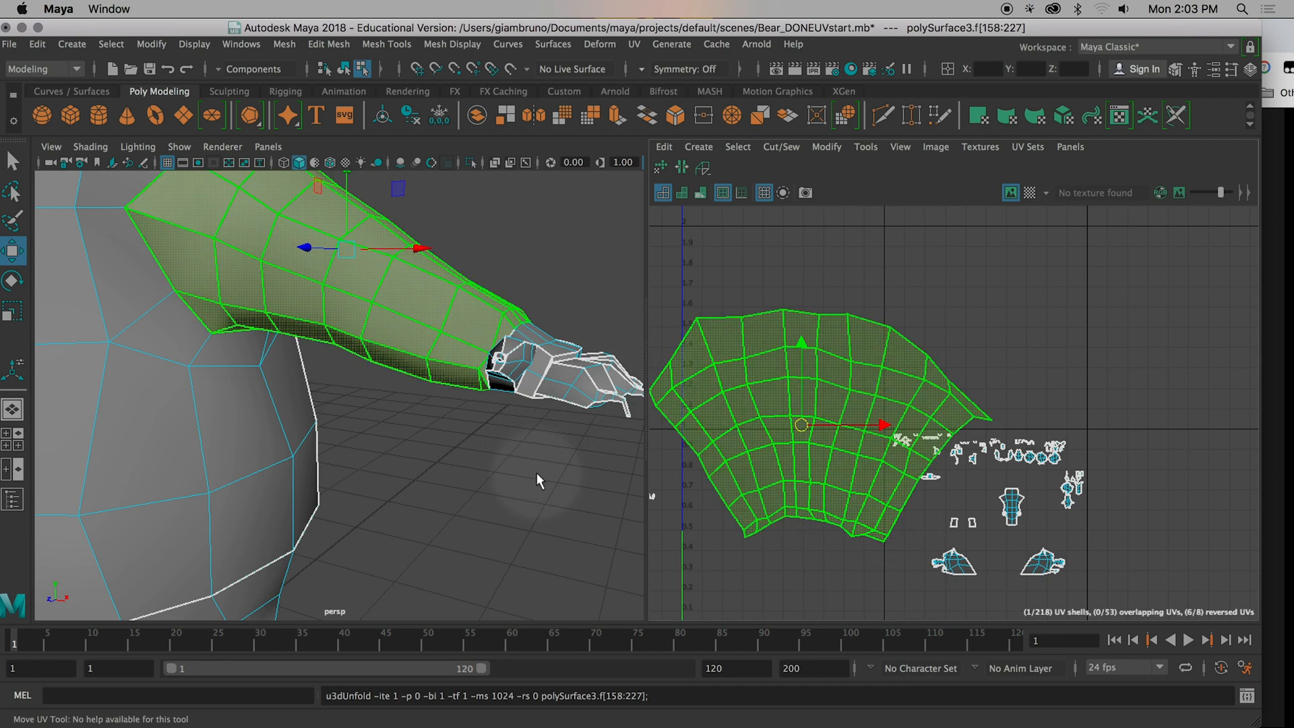
Step: Move the unfolded left-arm shell into the empty UV space beside the body shell, clear of the smaller shells
scroll(536, 472, down, 5)
alt+scroll(821, 482, down, 3)
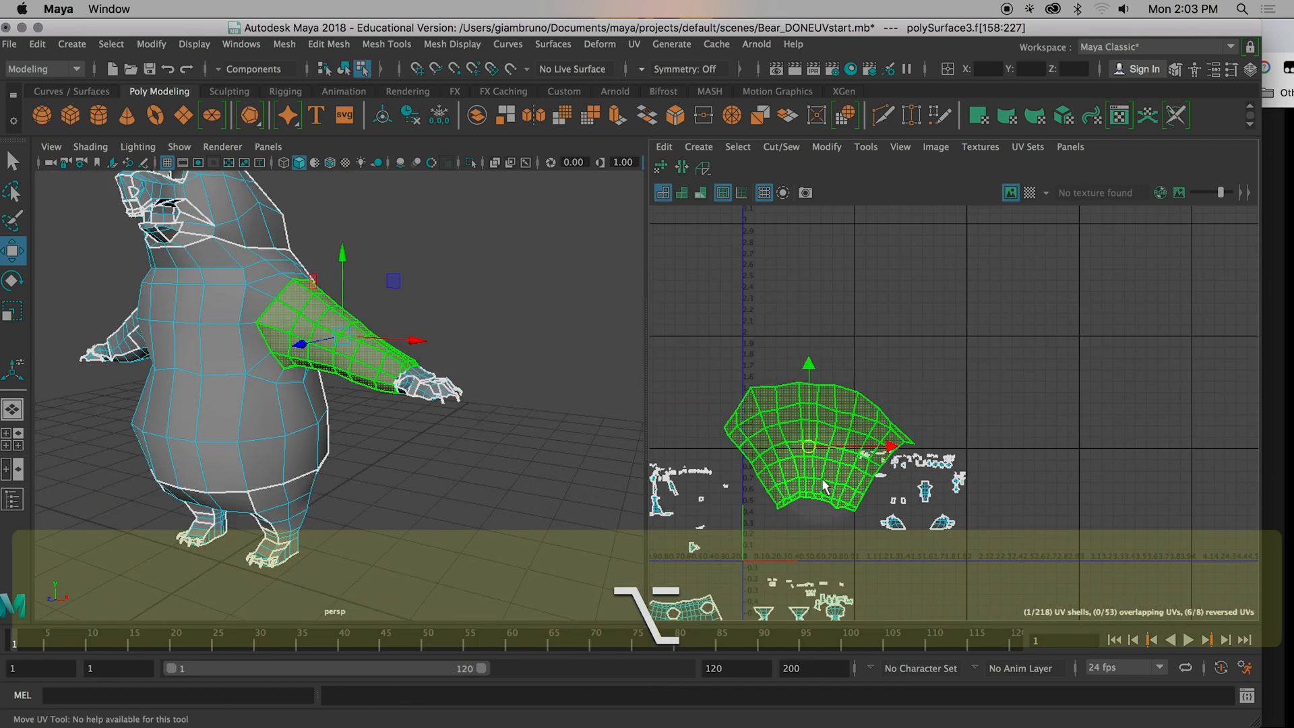
alt+scroll(822, 484, down, 2)
alt+middle_drag(810, 506, 960, 401)
click(964, 358)
drag(963, 359, 788, 465)
Step: Select the UV shells covering the bear's right forearm on the model
alt+drag(406, 420, 362, 337)
alt+scroll(362, 340, up, 5)
alt+middle_drag(363, 337, 381, 433)
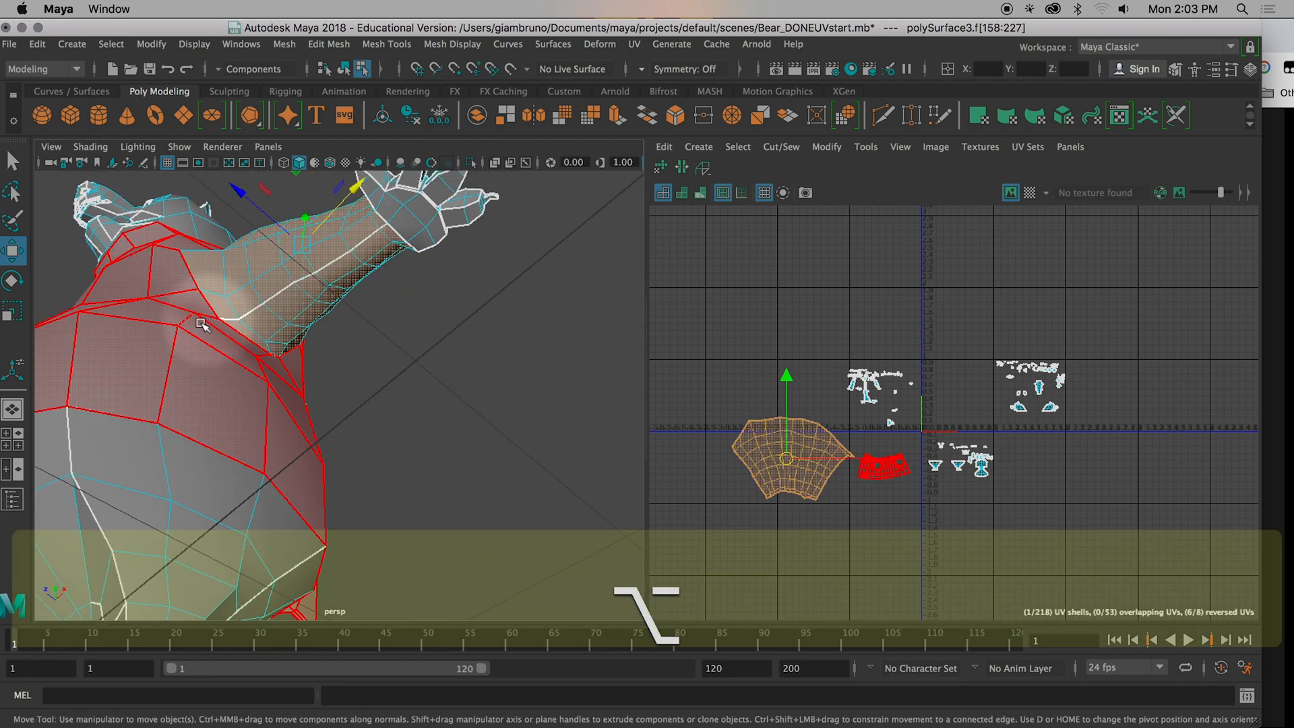
alt+drag(202, 323, 429, 475)
alt+right_drag(429, 475, 366, 487)
alt+drag(366, 487, 315, 377)
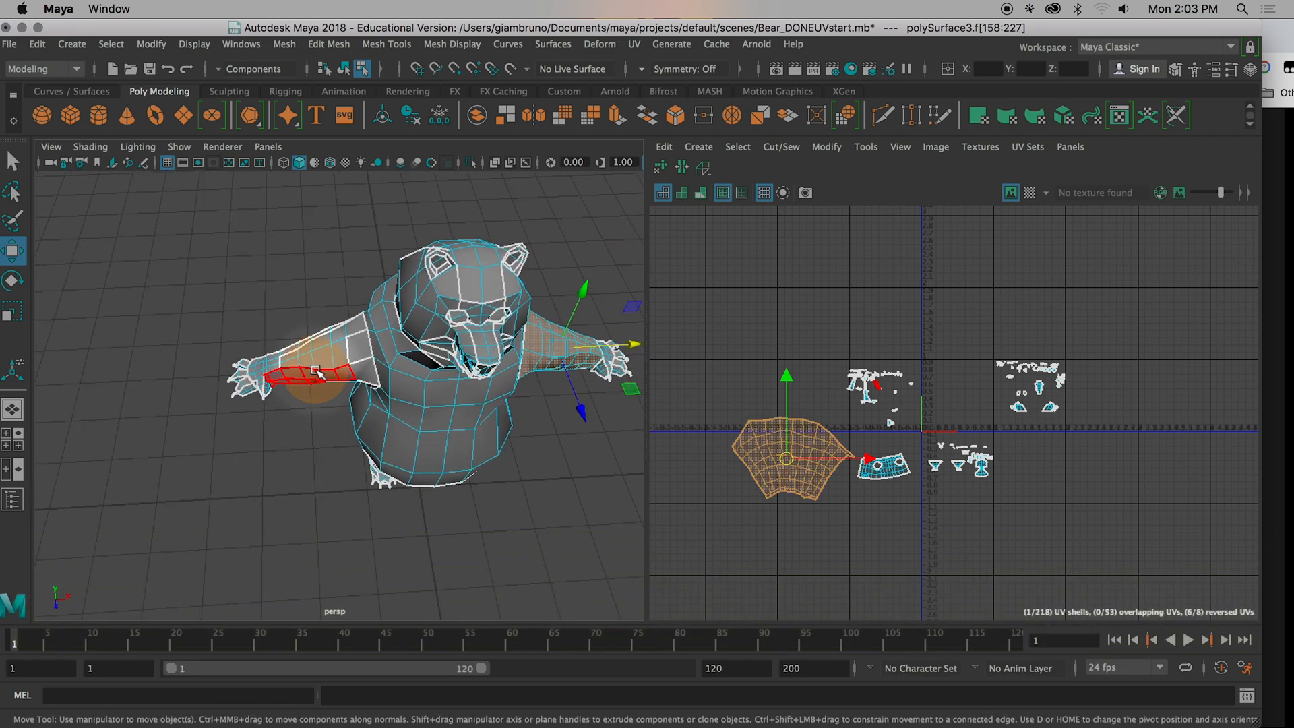
right_drag(315, 370, 305, 379)
right_drag(295, 290, 300, 290)
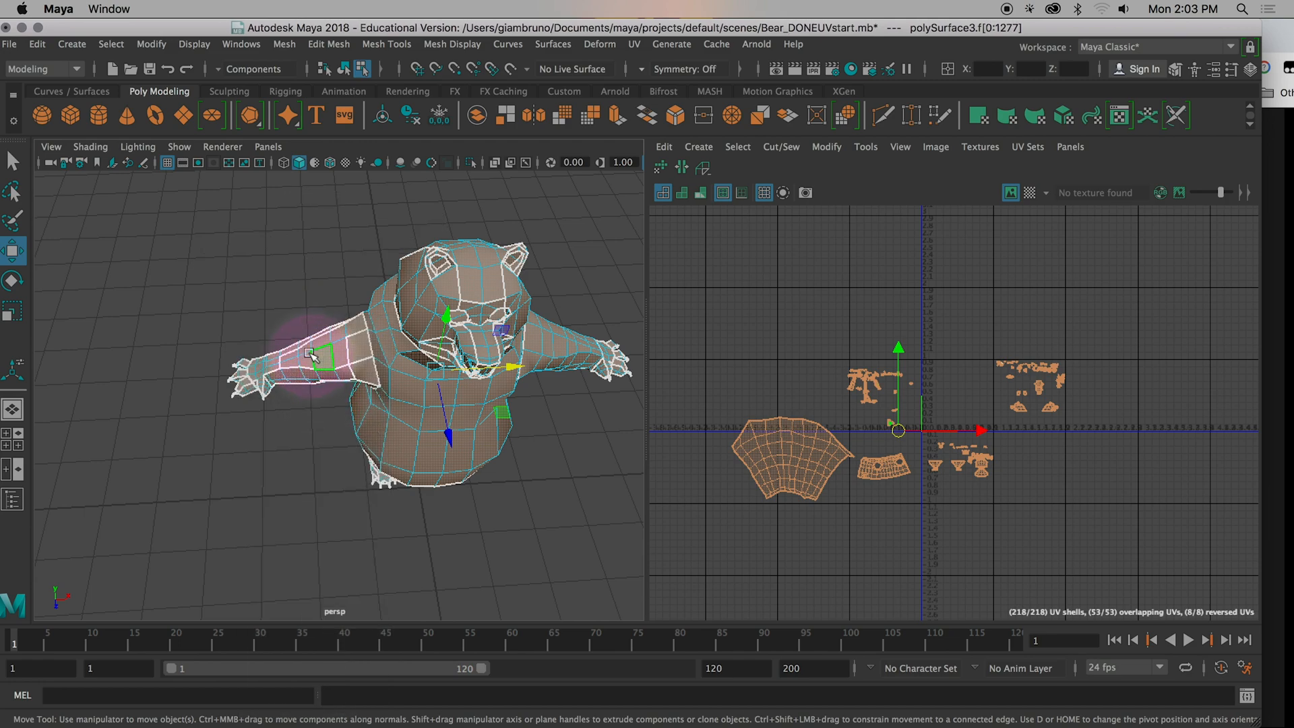
drag(336, 404, 266, 375)
scroll(314, 404, up, 3)
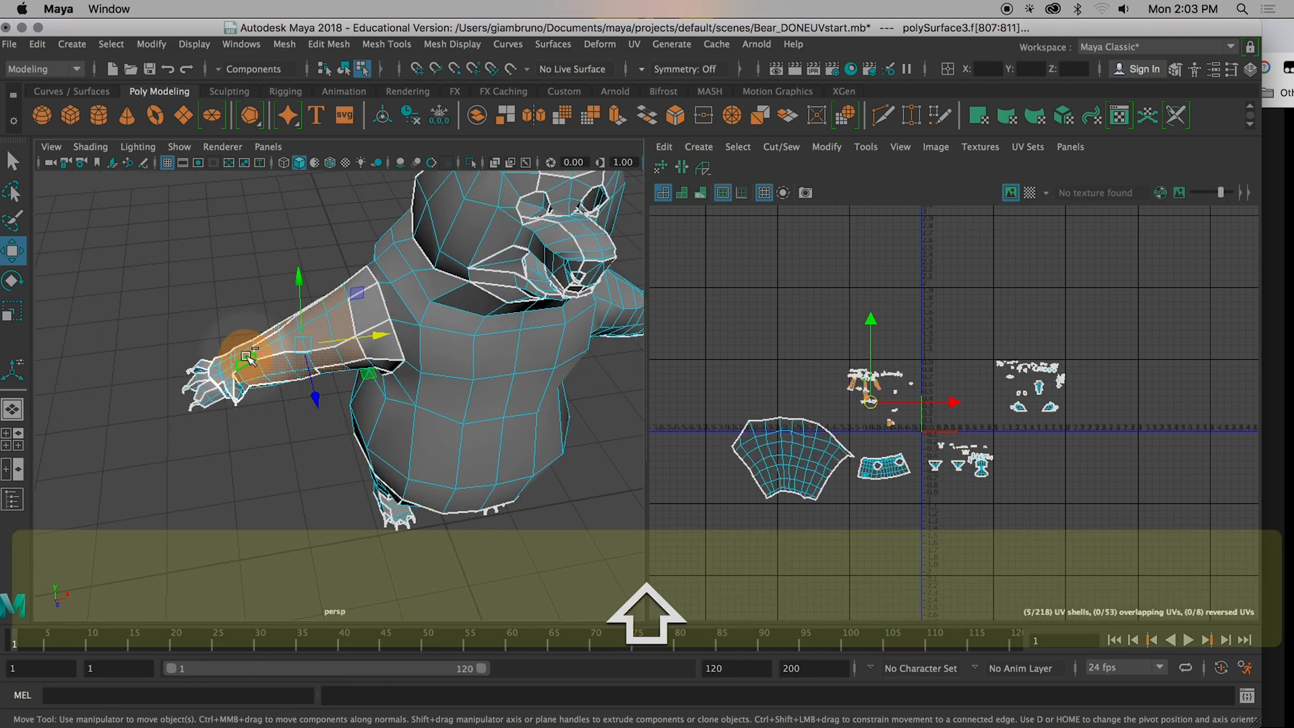
Step: Add the remaining right upper-arm and underarm shells to the selection, so the whole arm from wrist to shoulder is selected
scroll(264, 407, up, 5)
alt+drag(266, 407, 357, 404)
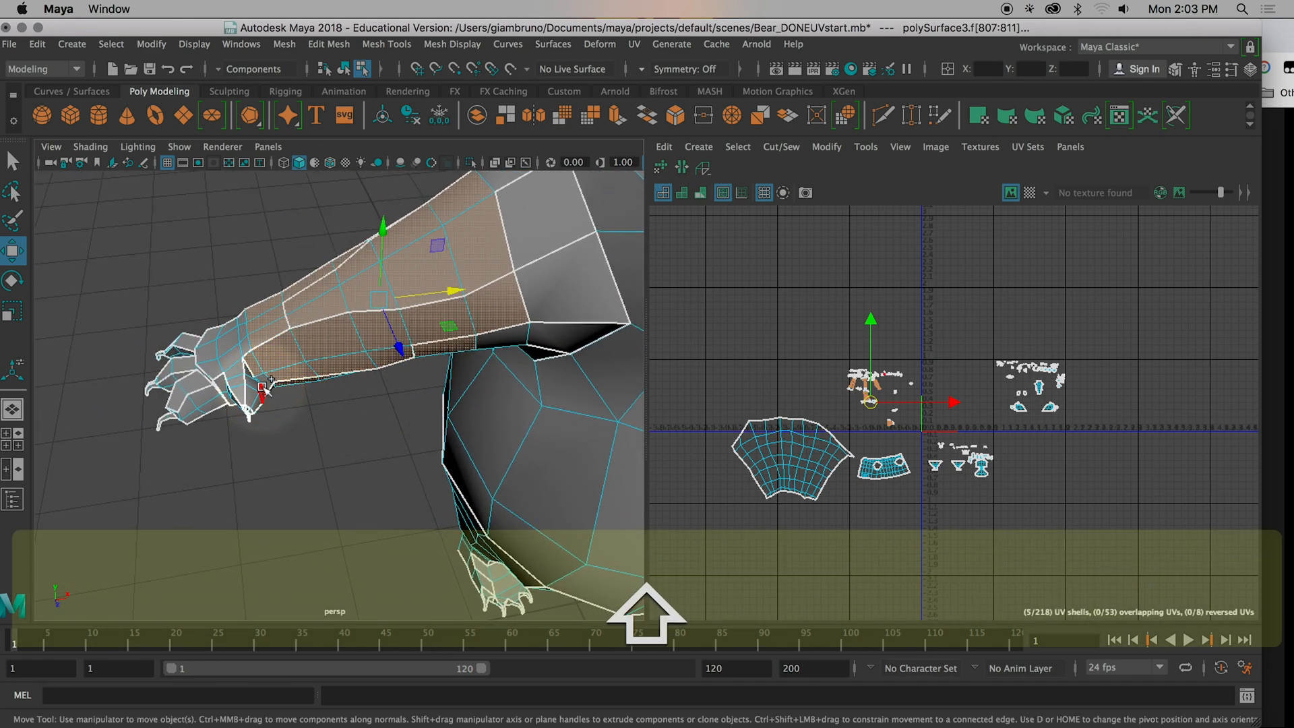
alt+drag(375, 424, 312, 433)
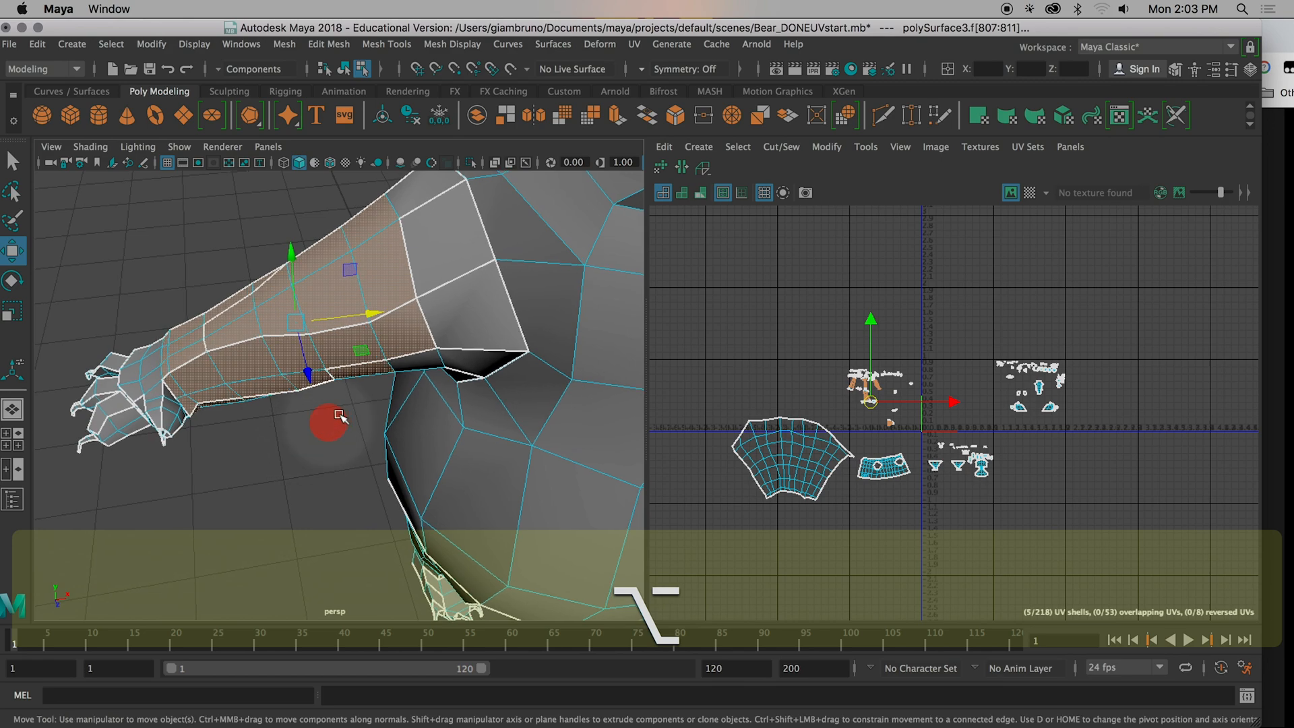
shift+click(462, 313)
shift+double_click(438, 261)
alt+drag(425, 362, 485, 471)
shift+click(411, 359)
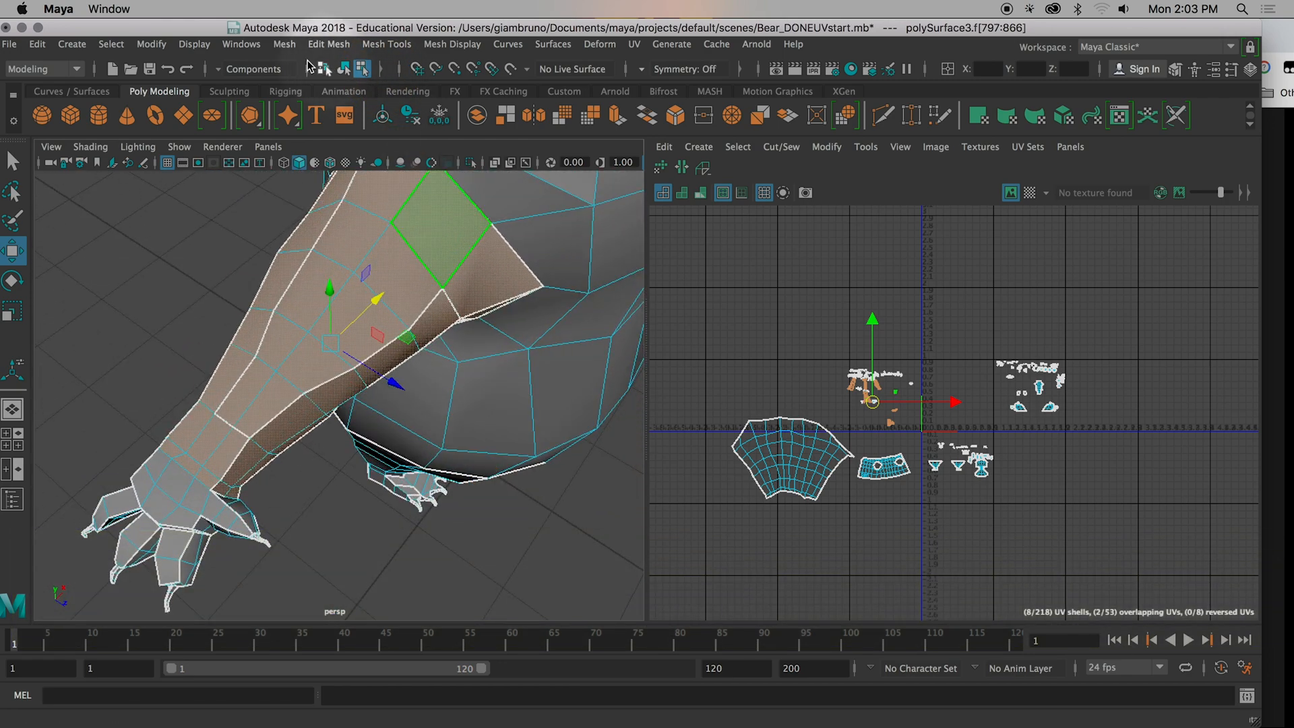
Step: Apply a cylindrical UV projection to the selected right-arm faces
click(72, 44)
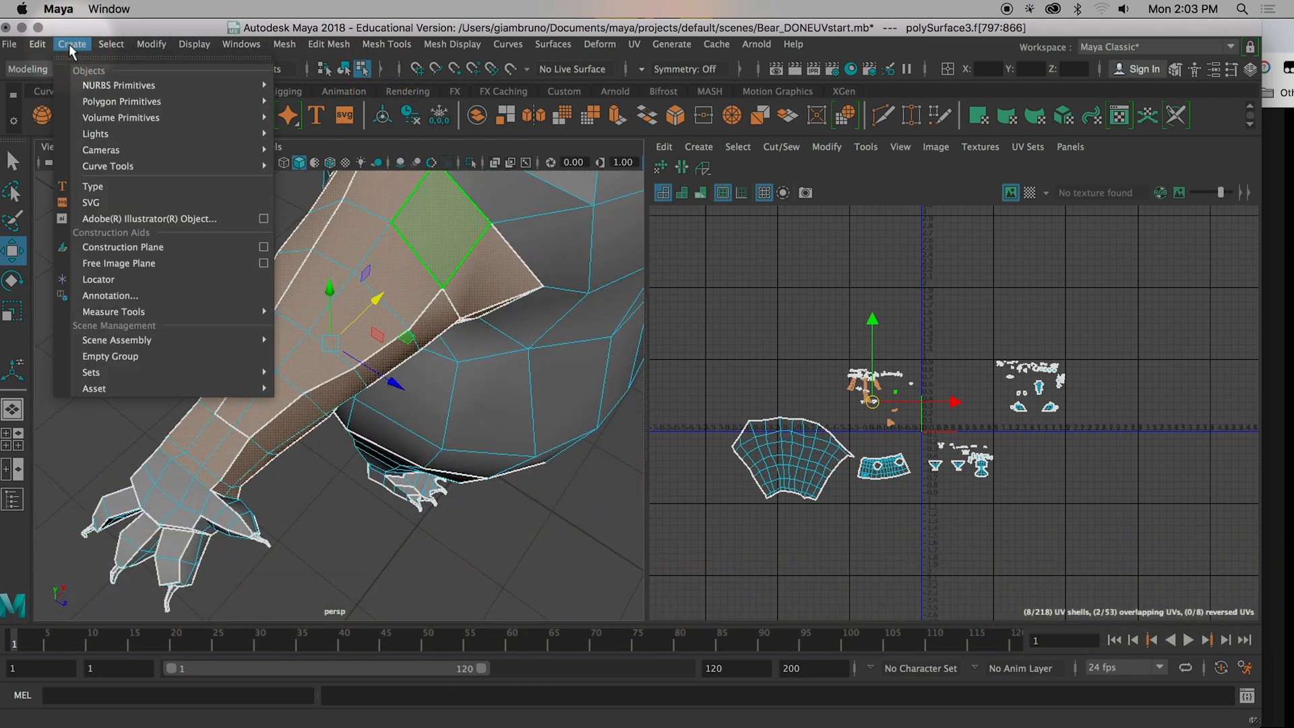
mouse_move(115, 115)
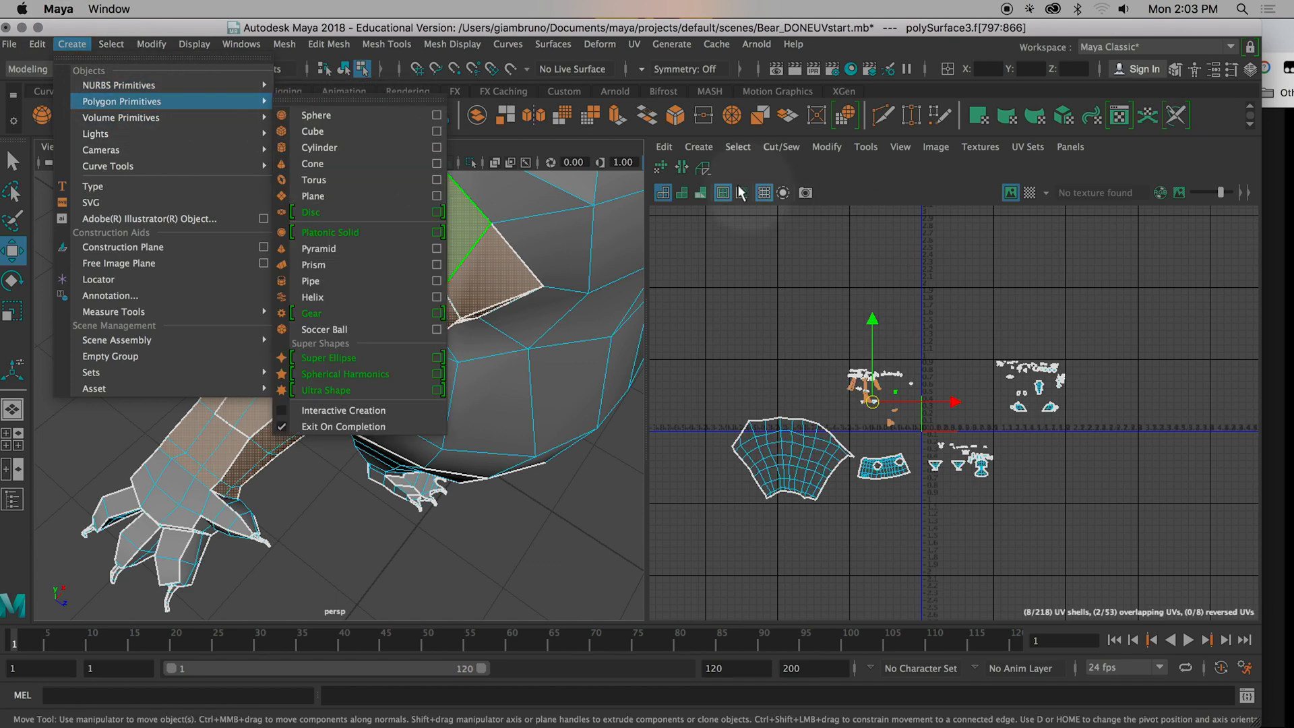
click(704, 149)
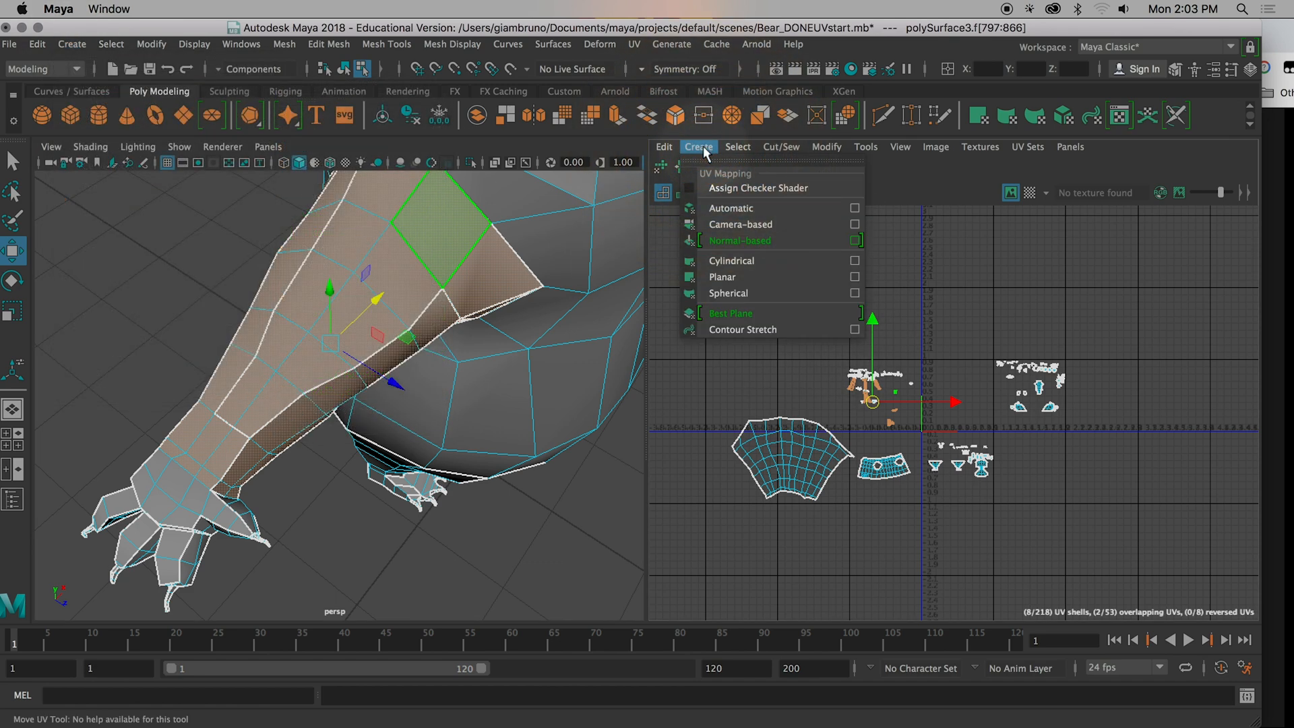
click(740, 265)
Step: Rotate the right arm's cylindrical projection around its Z axis to about -54.3 degrees
scroll(497, 397, down, 3)
alt+drag(462, 477, 519, 433)
drag(374, 380, 263, 465)
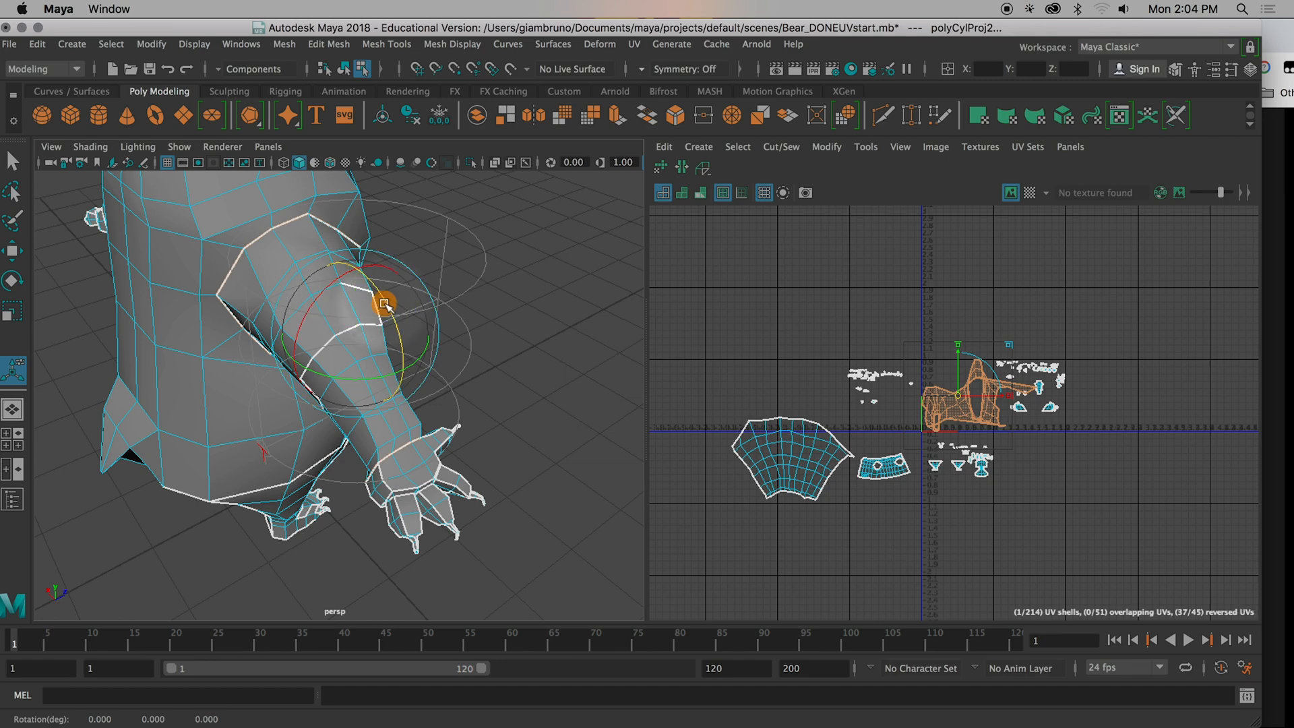
drag(376, 279, 367, 256)
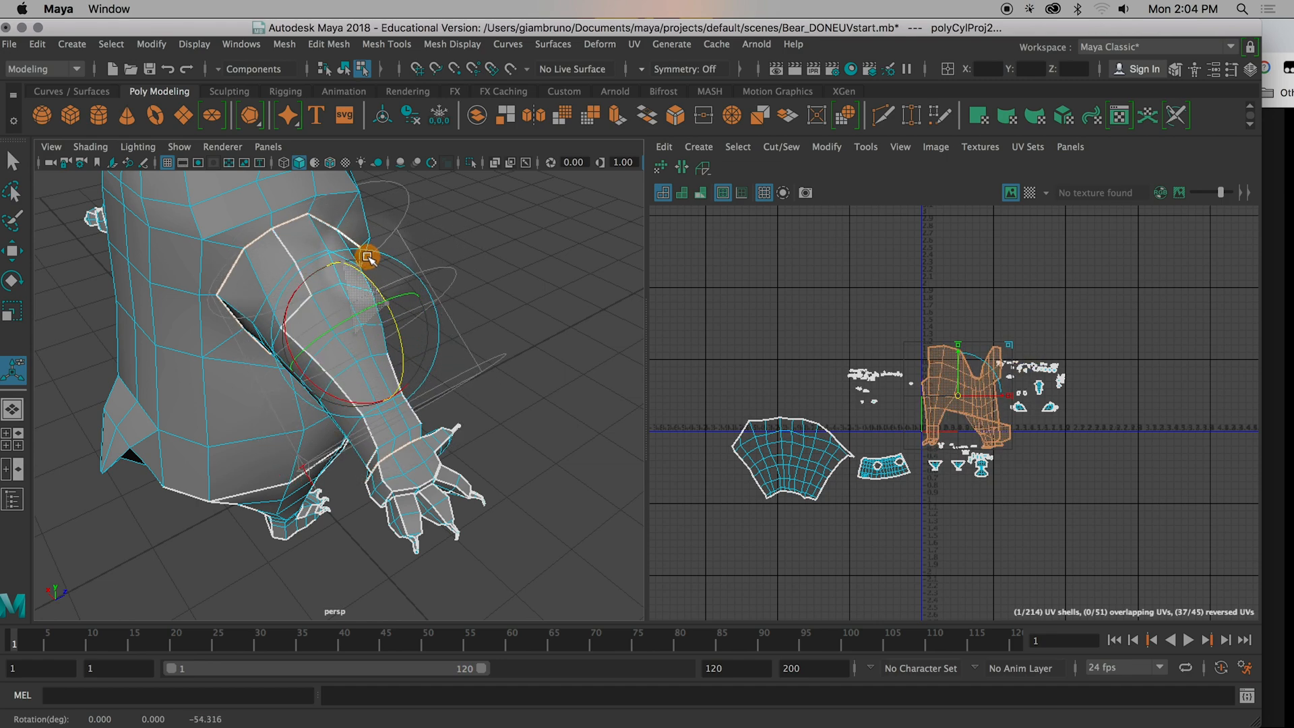
Step: Rotate the right arm's projection further to about 21.7, -67.1 and -78.6 degrees, lining it up with the arm
alt+drag(551, 424, 402, 358)
alt+drag(346, 291, 403, 354)
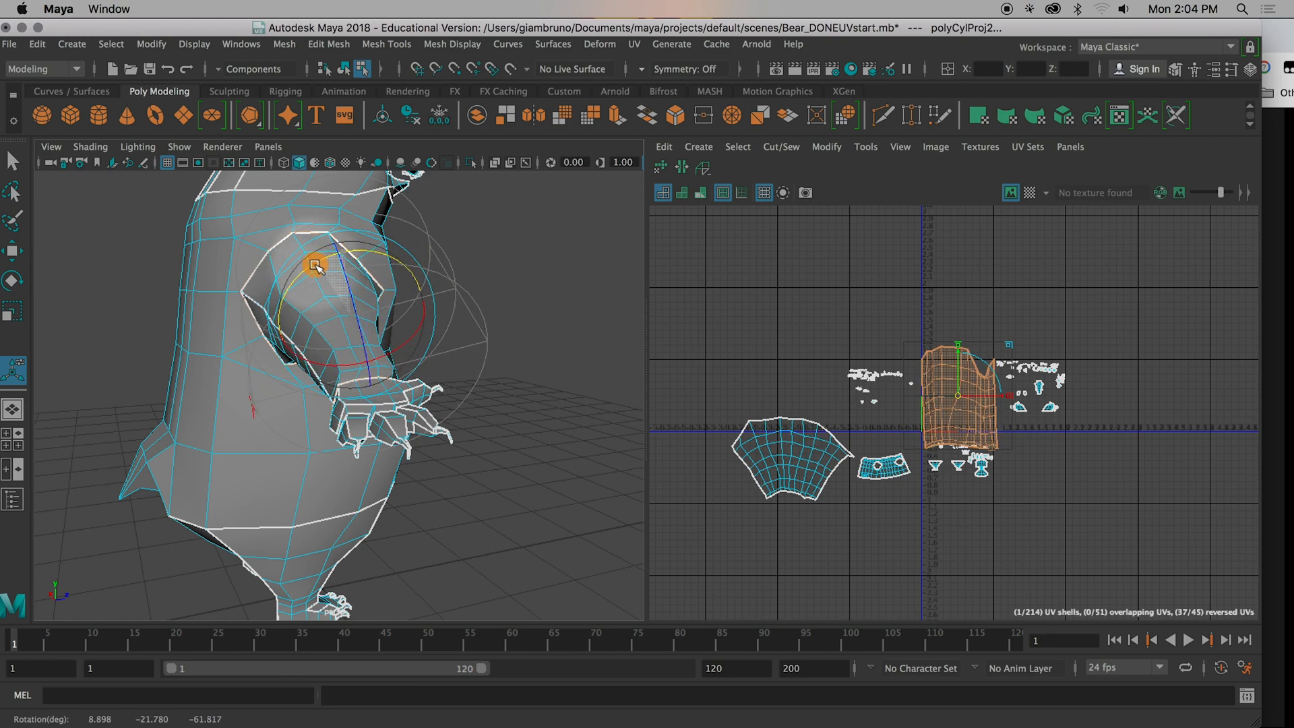
alt+drag(314, 268, 315, 301)
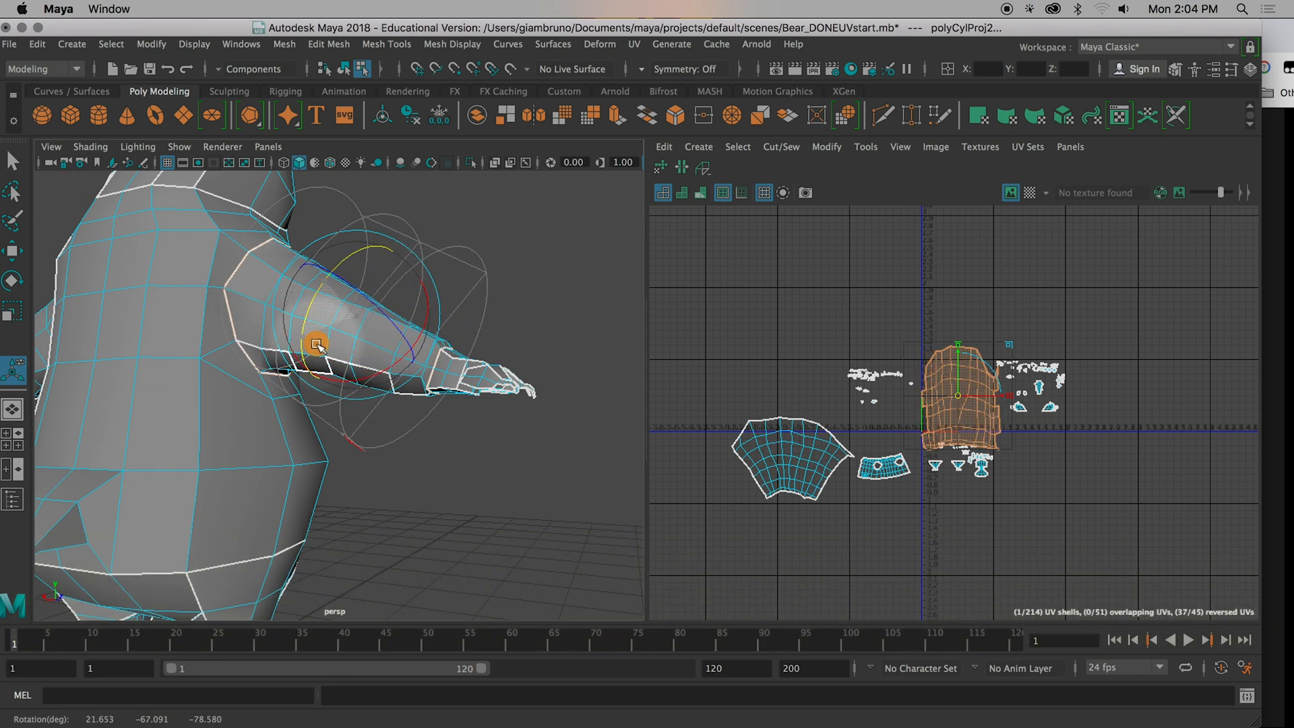
Step: Fine-tune the right arm's projection rotation from underneath to about 142, -76.5 and -201.2 degrees
alt+drag(316, 357, 569, 398)
alt+drag(404, 370, 440, 311)
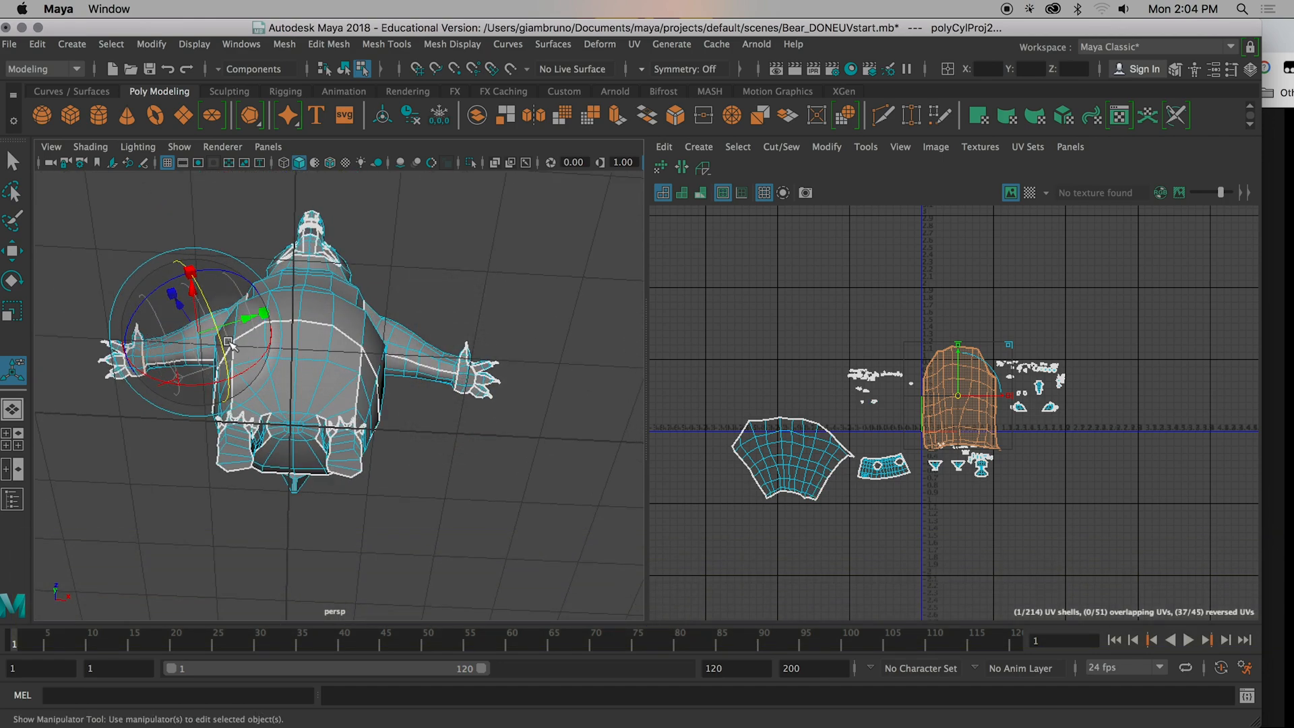
alt+drag(231, 344, 304, 380)
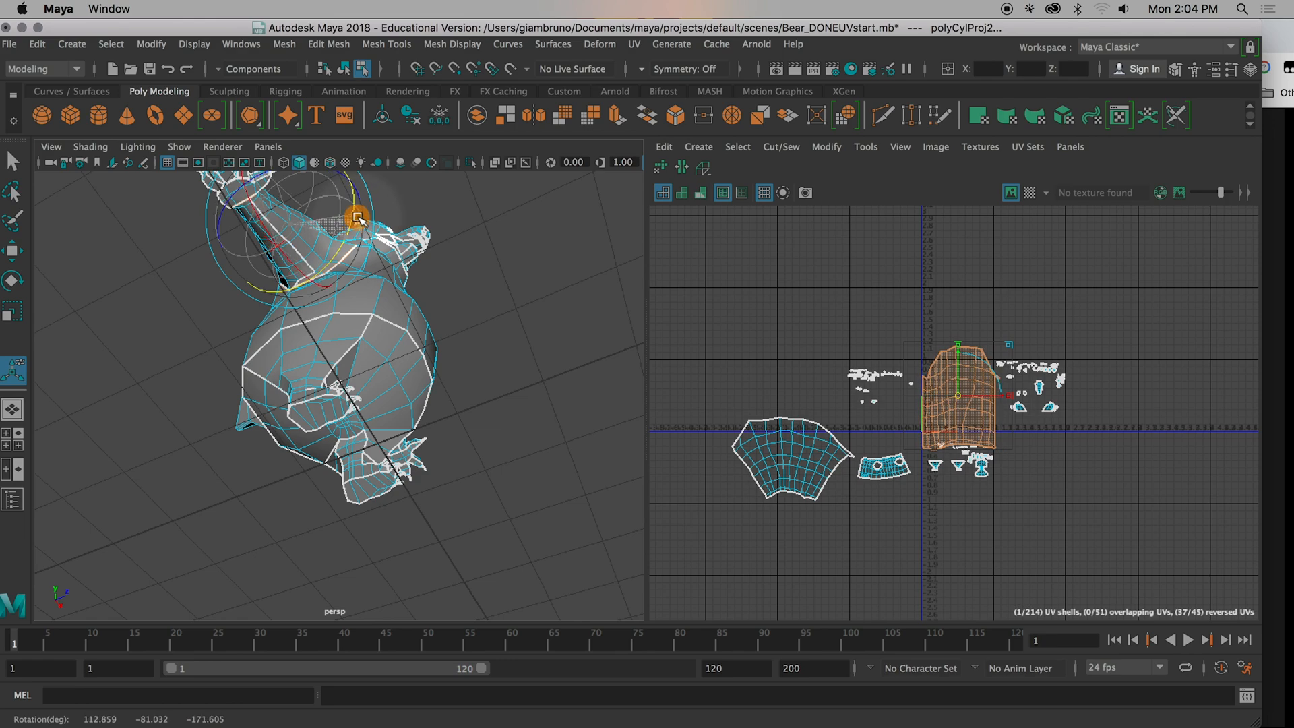
drag(359, 211, 359, 211)
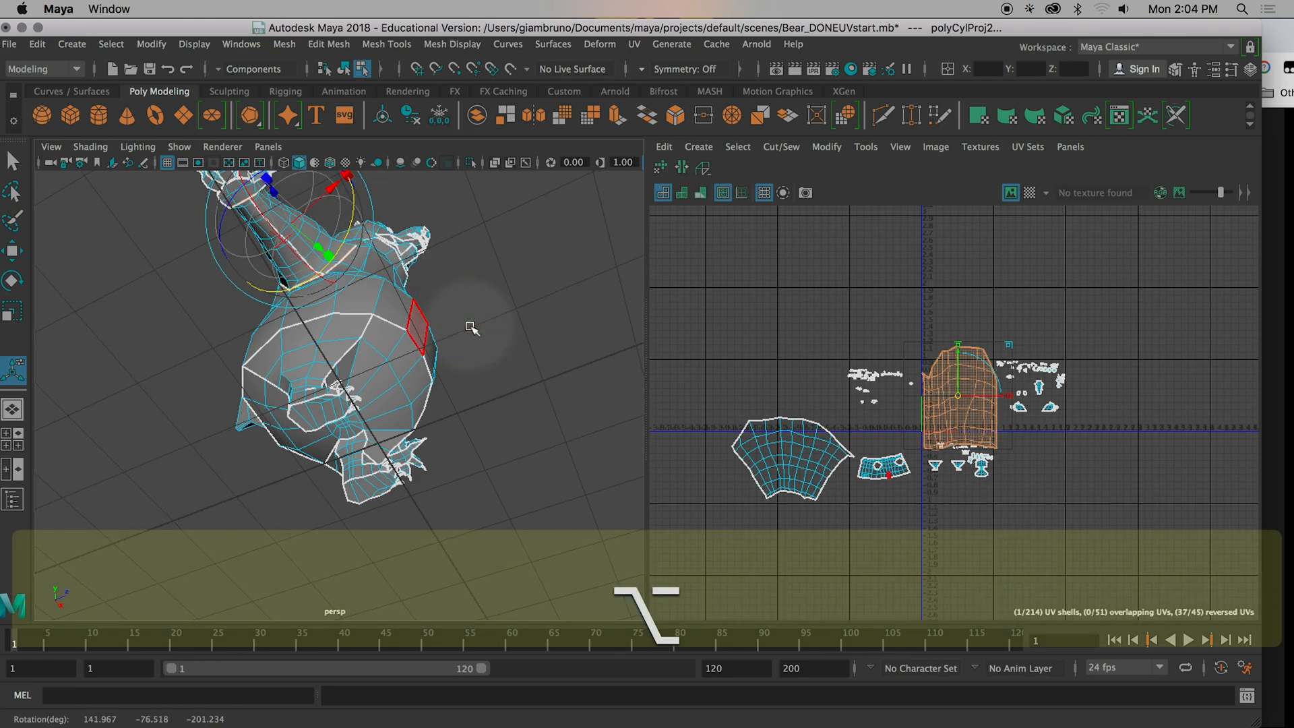
alt+drag(496, 365, 438, 475)
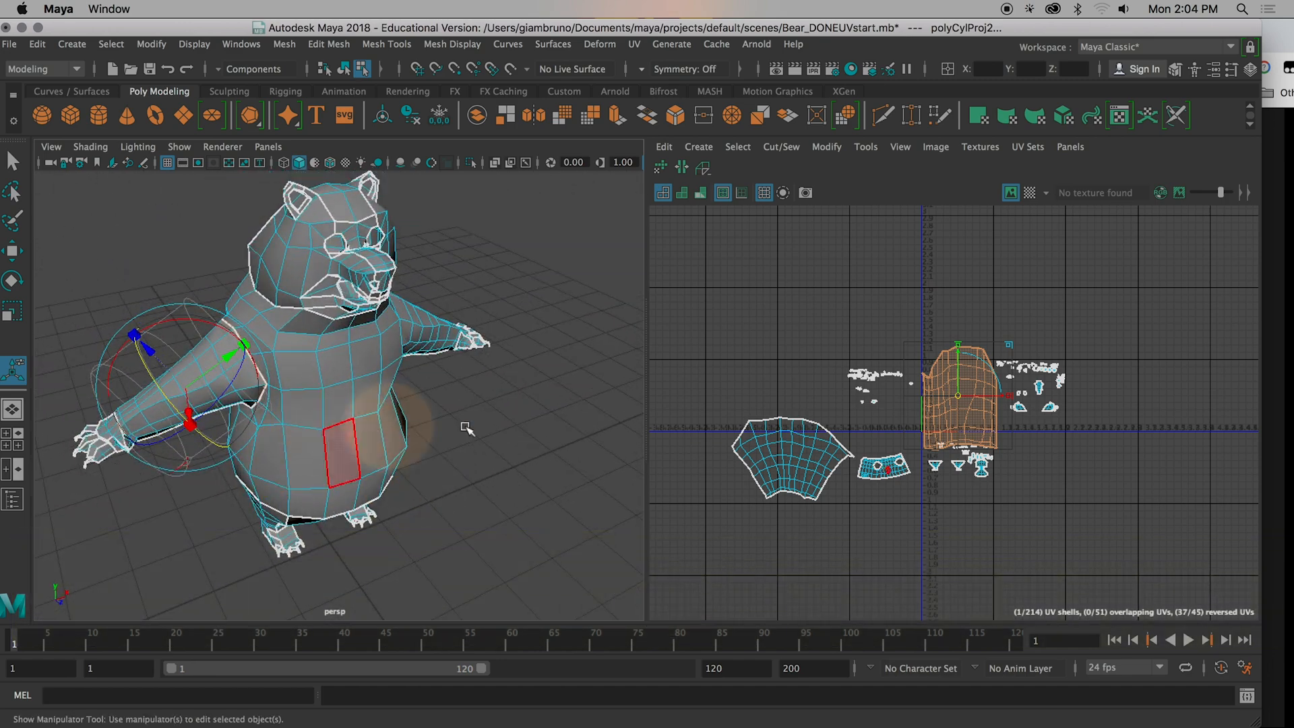
Step: Leave the projection manipulator and select the whole right-arm UV shell
click(982, 268)
right_click(960, 403)
right_drag(896, 382, 893, 381)
click(959, 391)
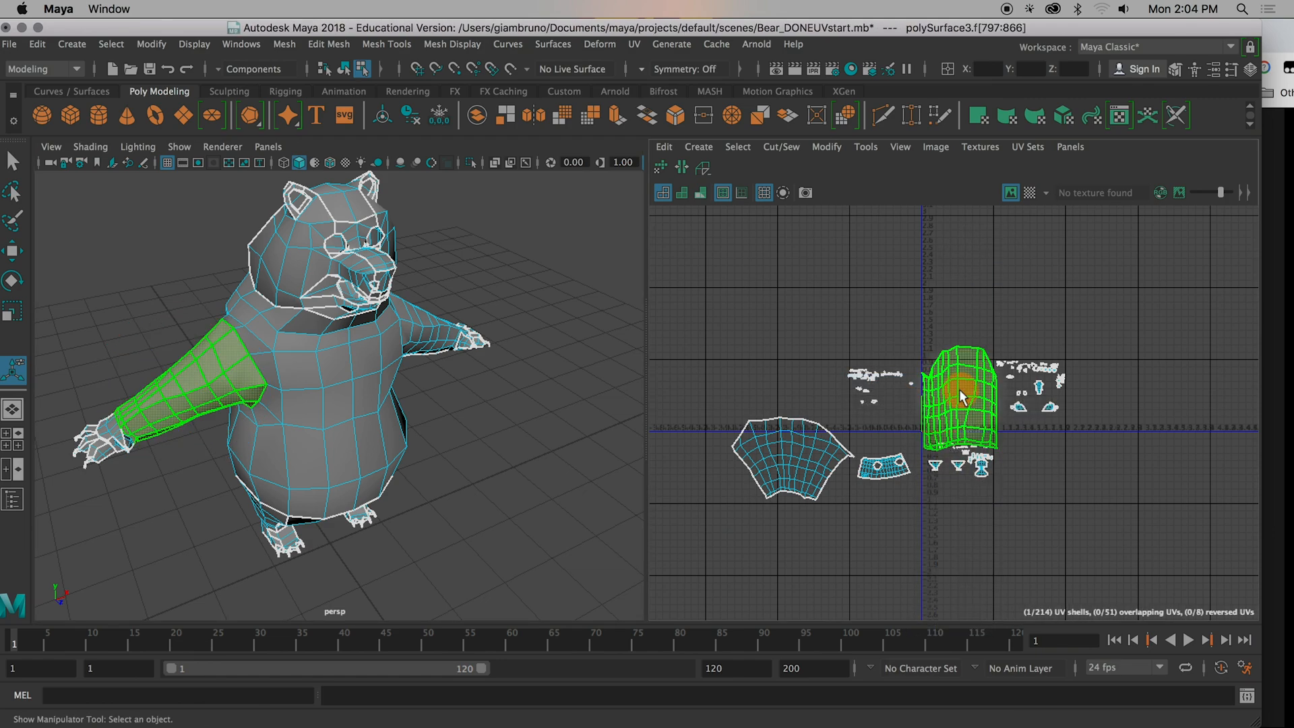
click(702, 169)
click(844, 318)
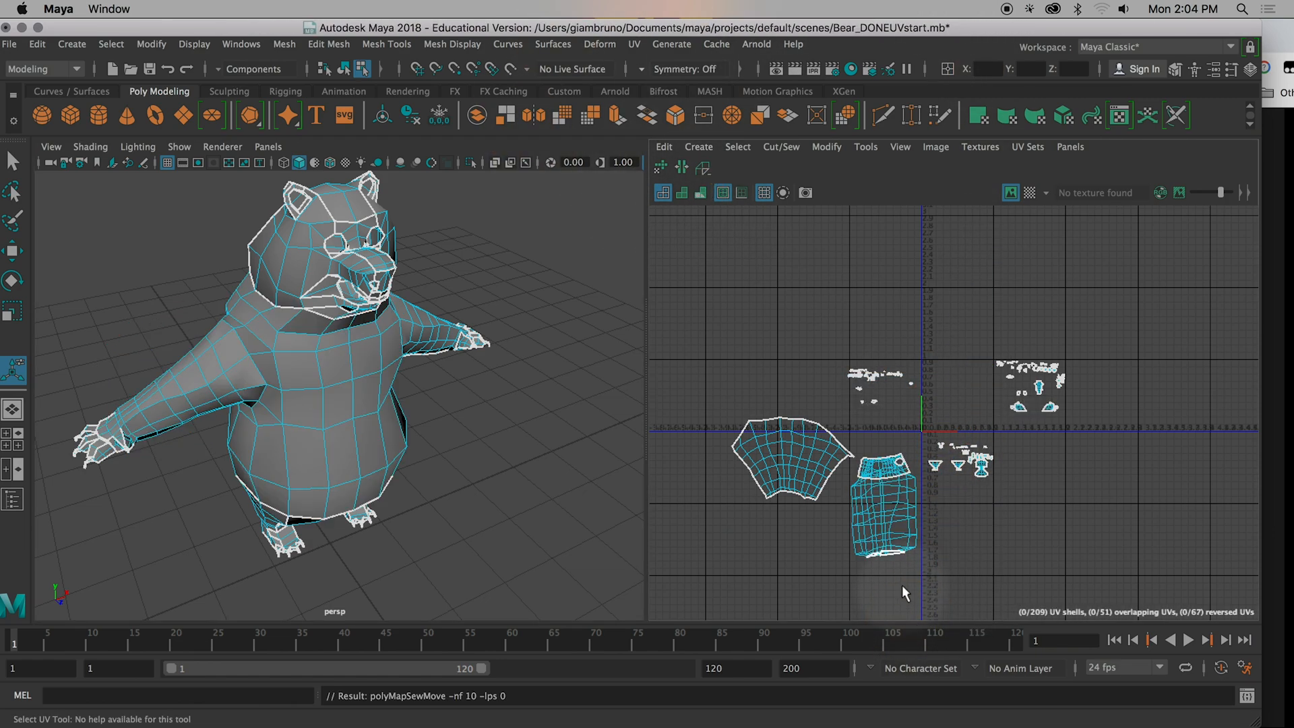
key(super+z)
Step: Unfold the right-arm UV shell
click(953, 415)
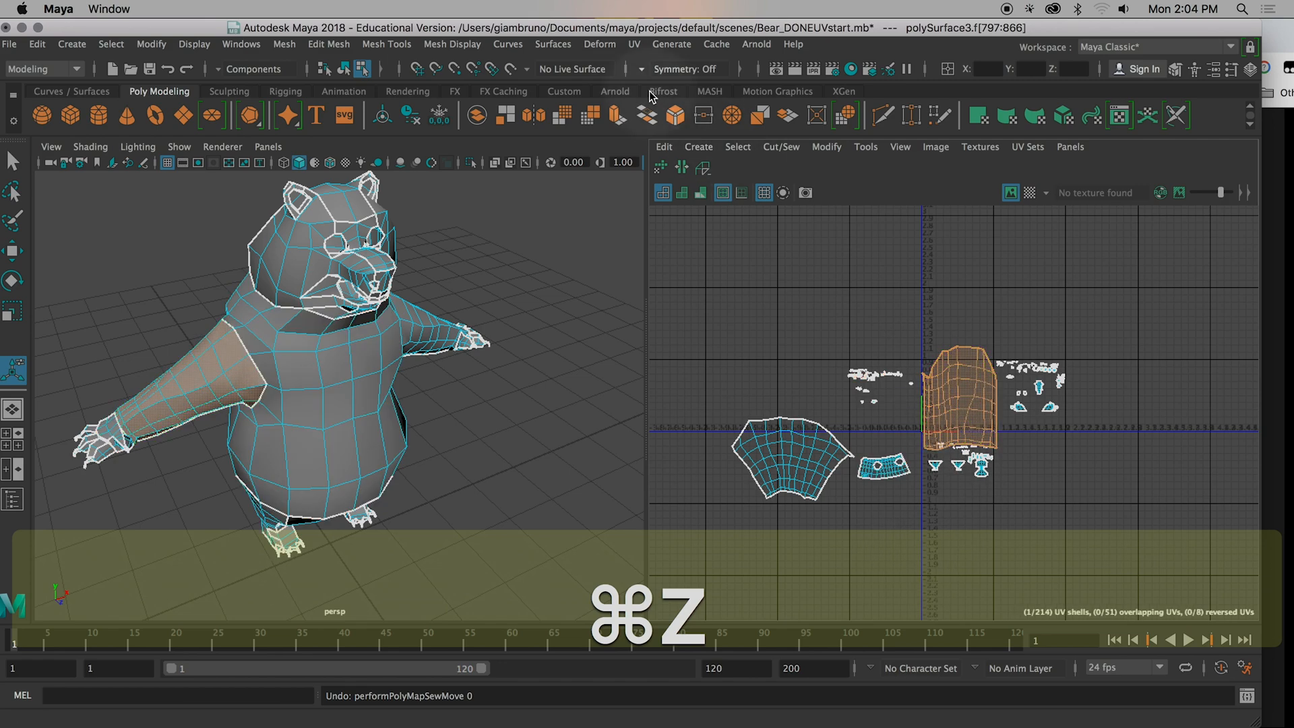
click(837, 152)
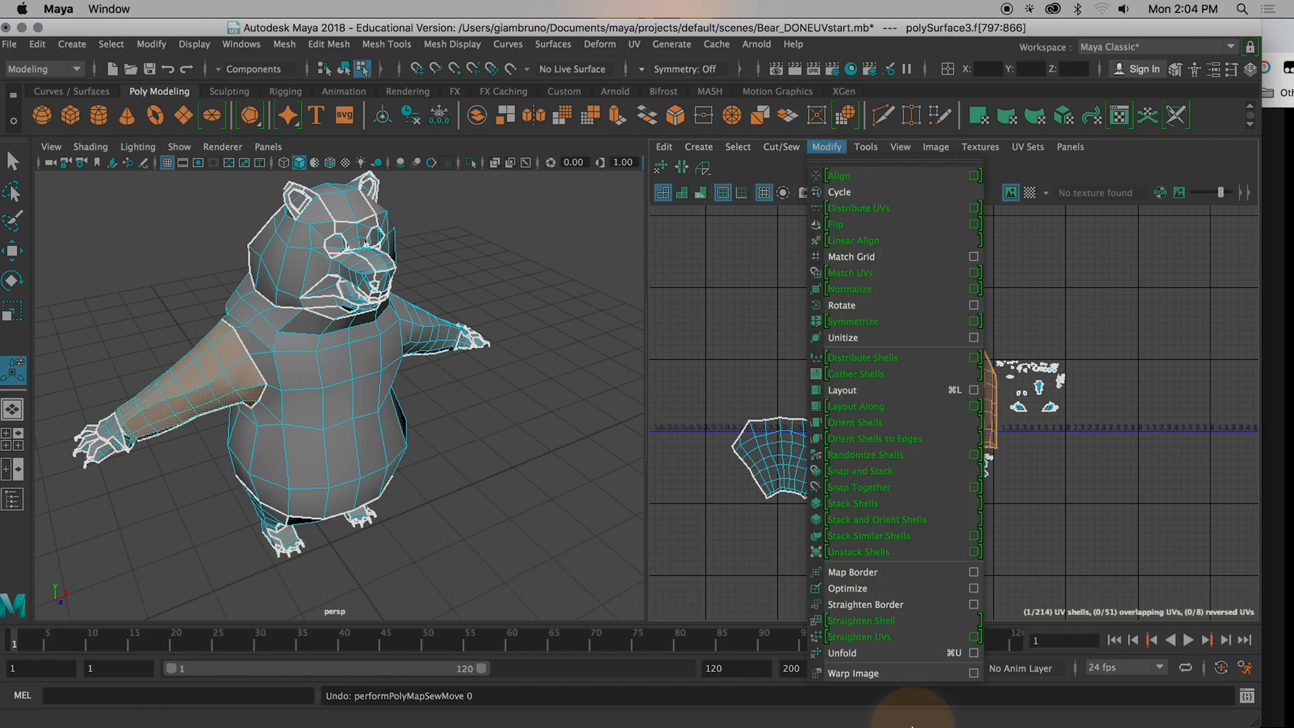
click(927, 651)
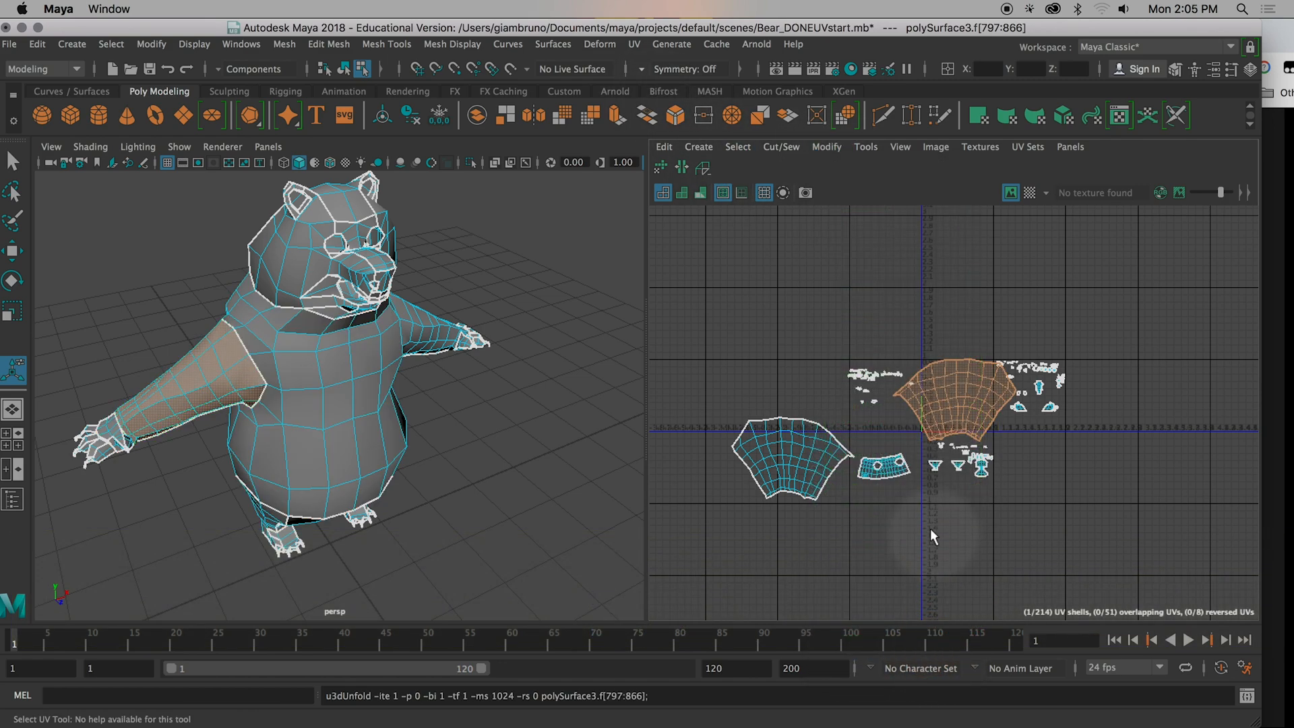
Step: Move the unfolded right-arm shell into empty UV space, on the far side of the left-arm shell
key(w)
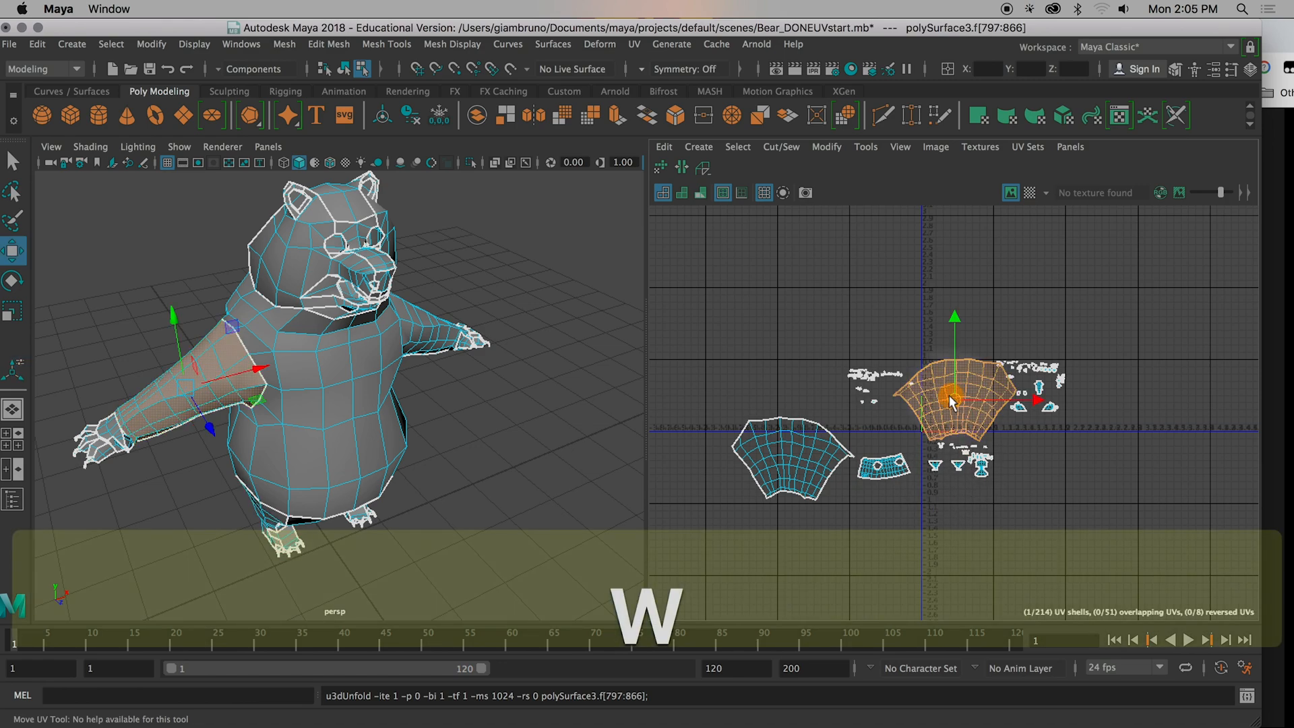
drag(951, 393, 699, 491)
alt+middle_drag(786, 537, 789, 419)
Step: Move the left-arm UV shell up beside the right-arm shell and deselect it
click(883, 385)
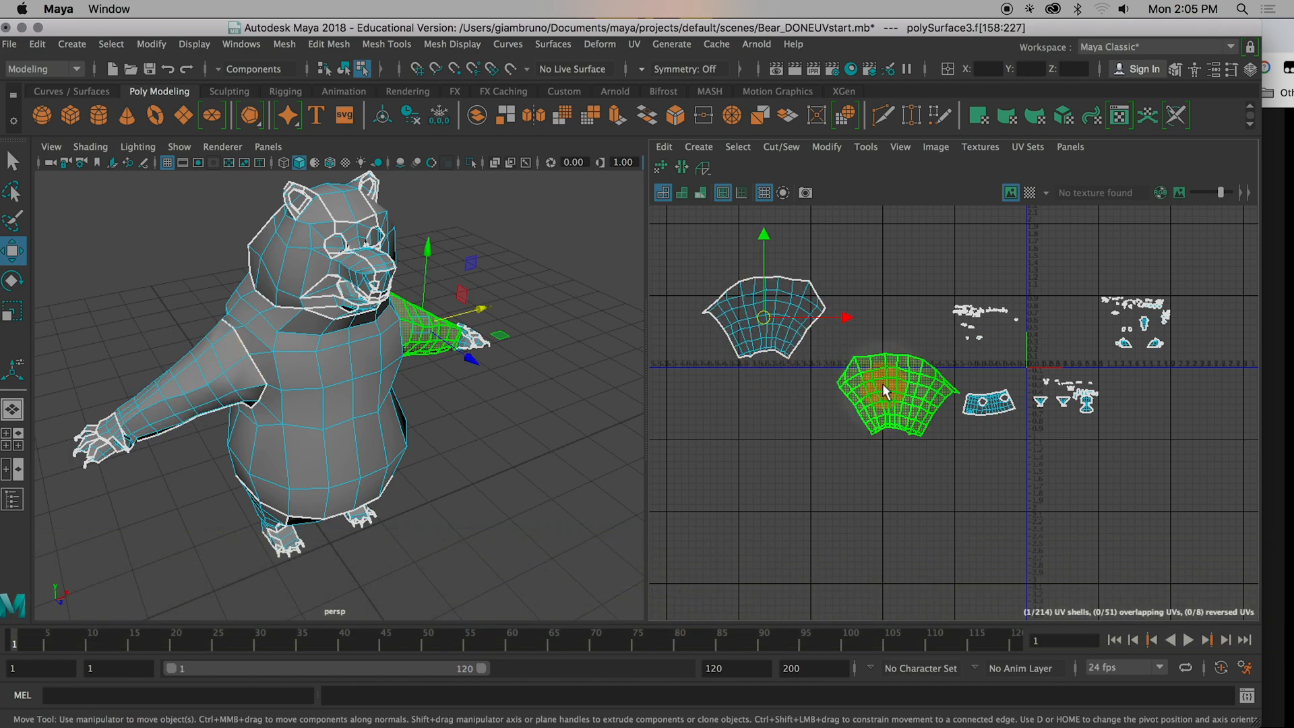
key(w)
drag(898, 390, 893, 310)
click(834, 348)
Step: Examine the remaining UV shells and the seams around the bear's legs and feet from several angles
scroll(1003, 414, down, 4)
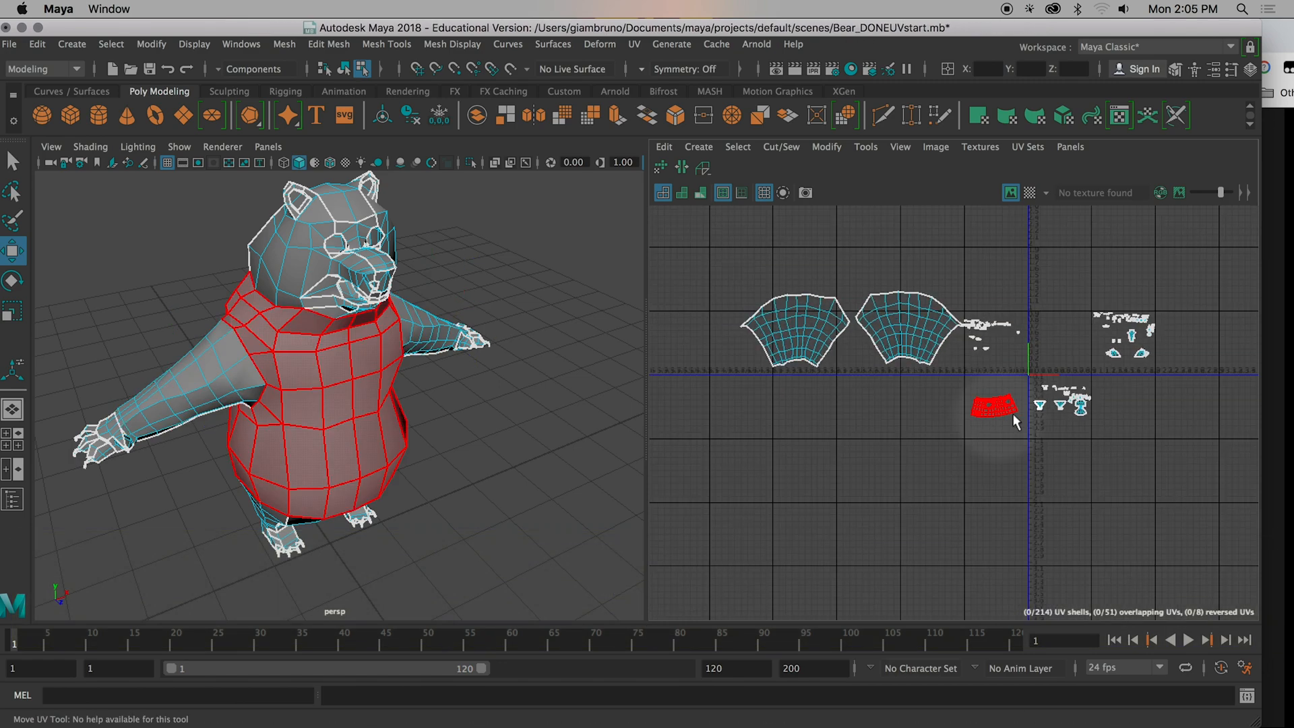
scroll(1065, 434, up, 3)
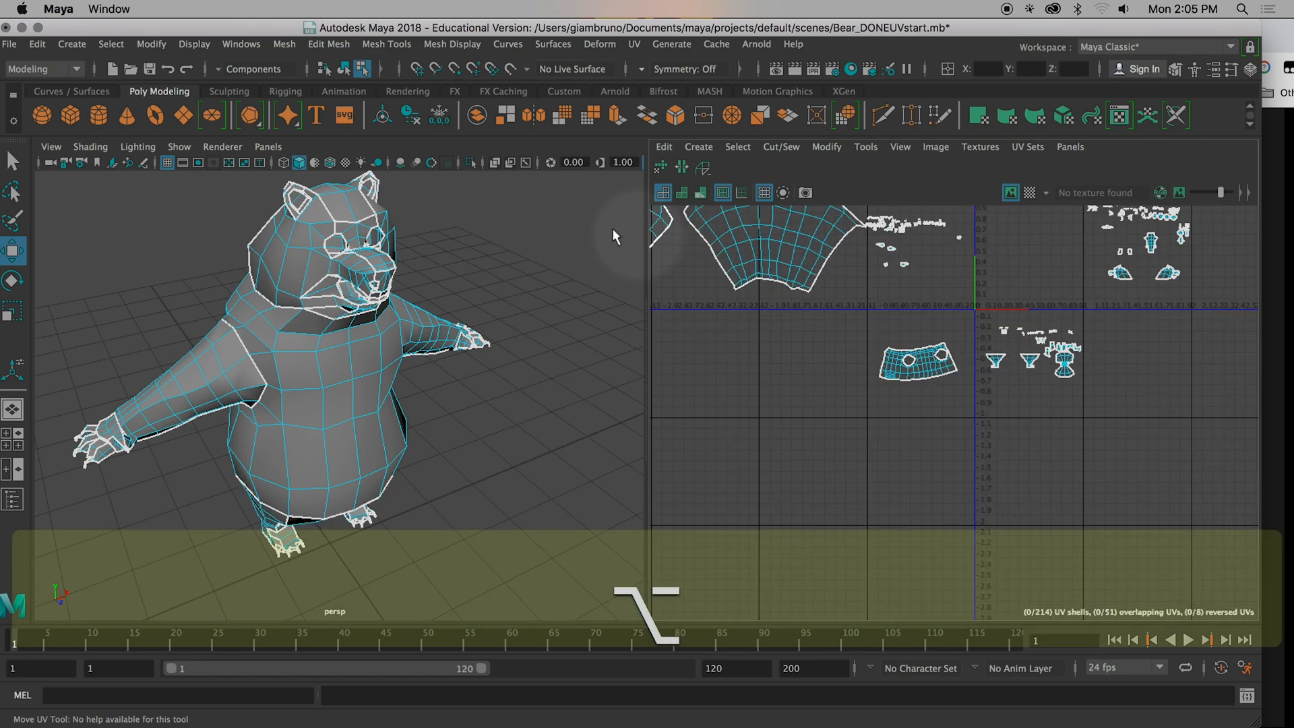
alt+middle_drag(388, 516, 423, 405)
alt+drag(419, 394, 375, 369)
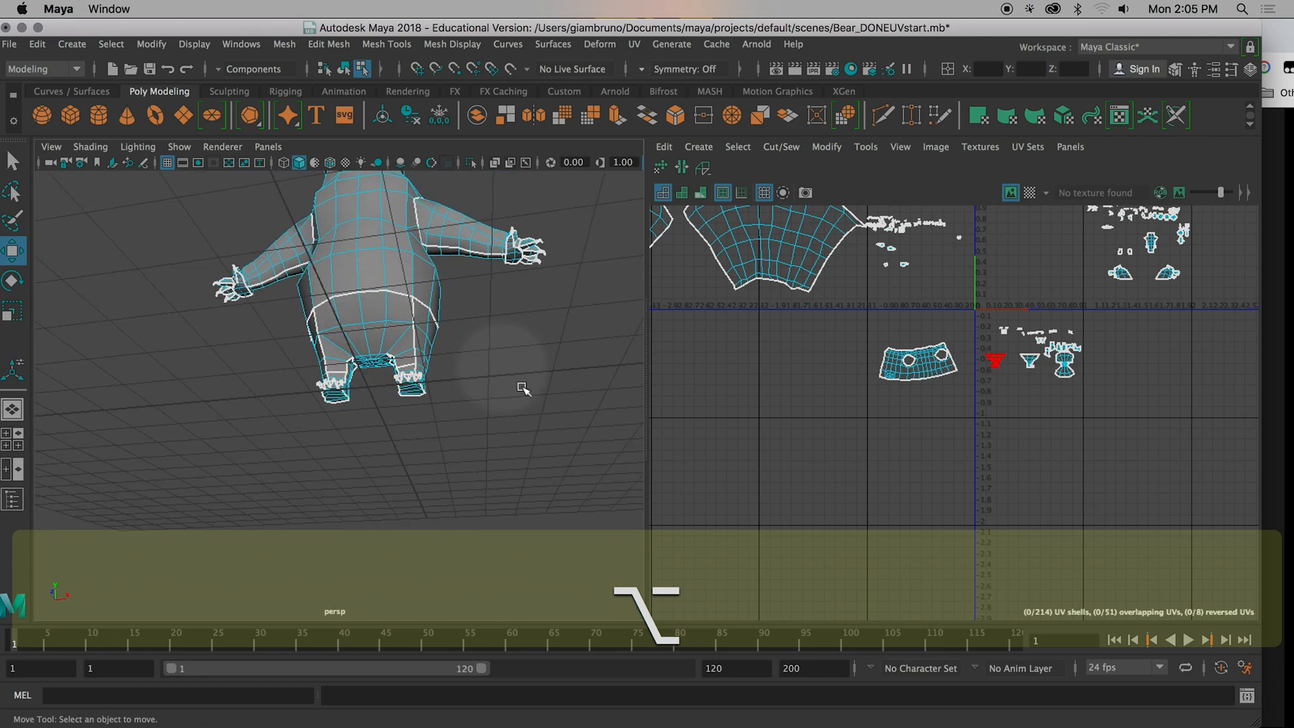
alt+scroll(369, 362, up, 3)
alt+scroll(1193, 592, up, 2)
alt+drag(362, 320, 364, 382)
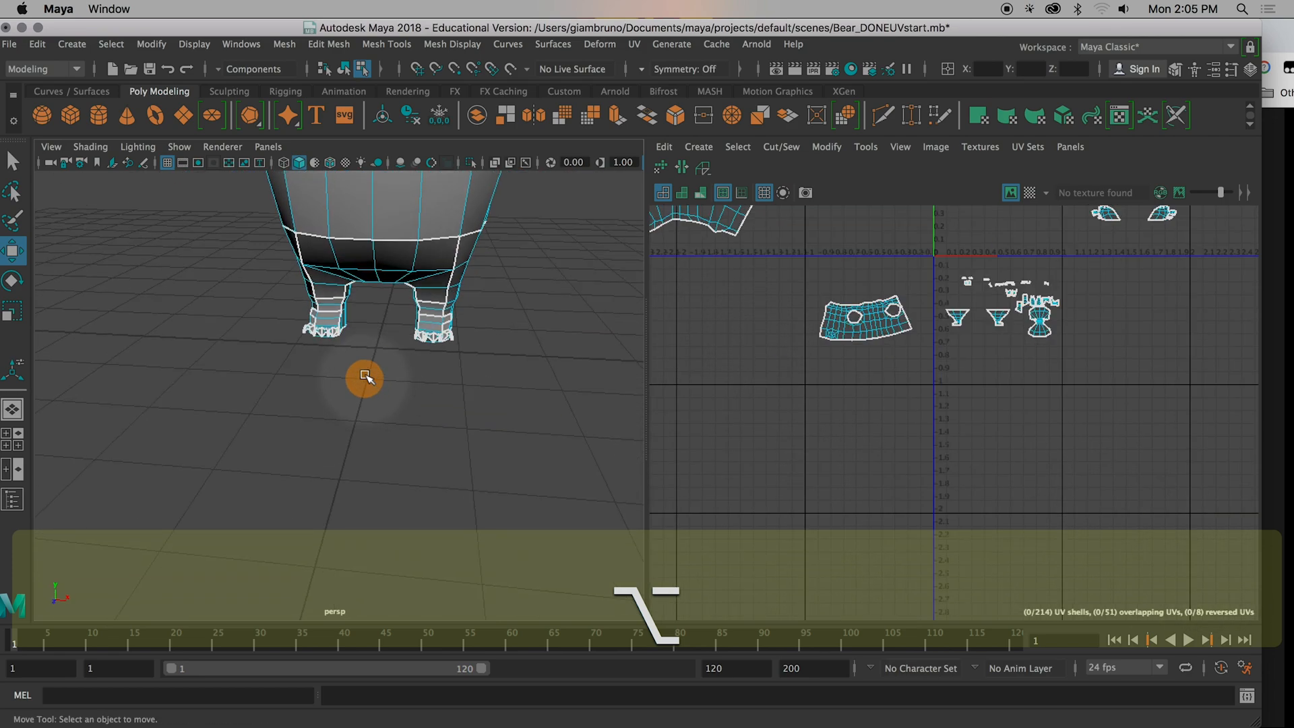
alt+middle_drag(365, 382, 445, 435)
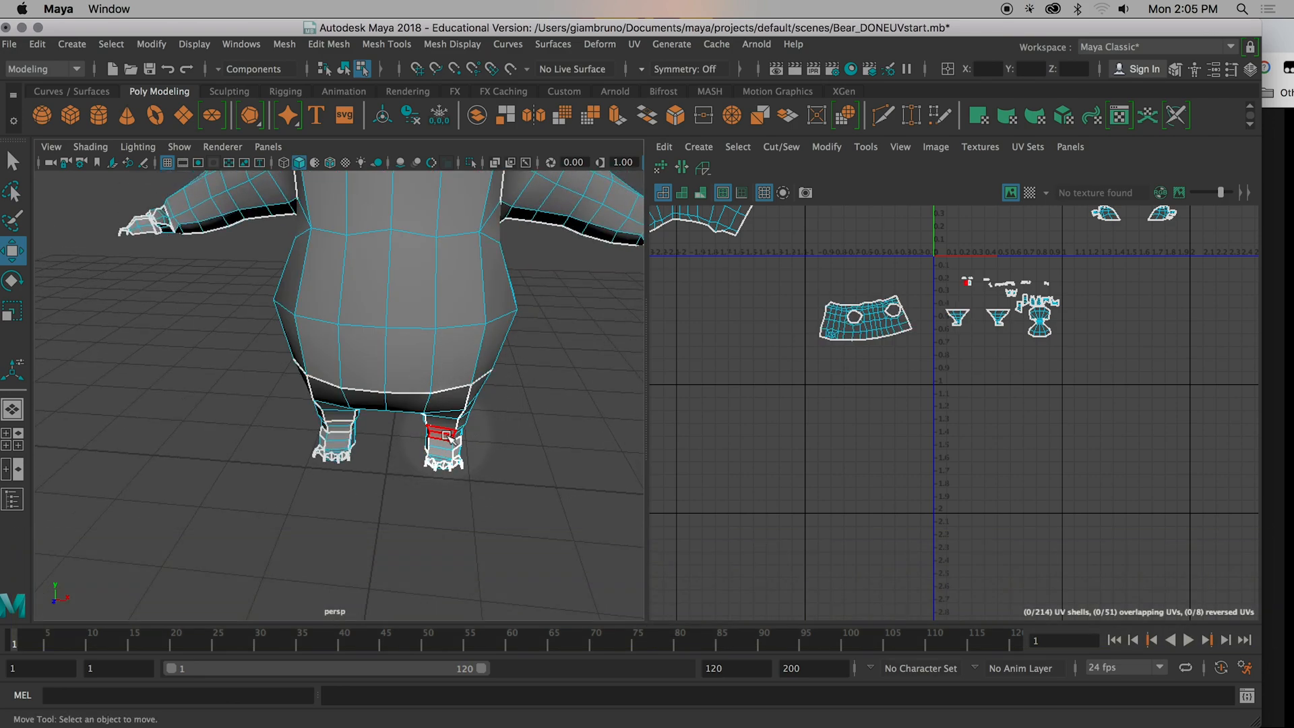
alt+drag(446, 433, 453, 442)
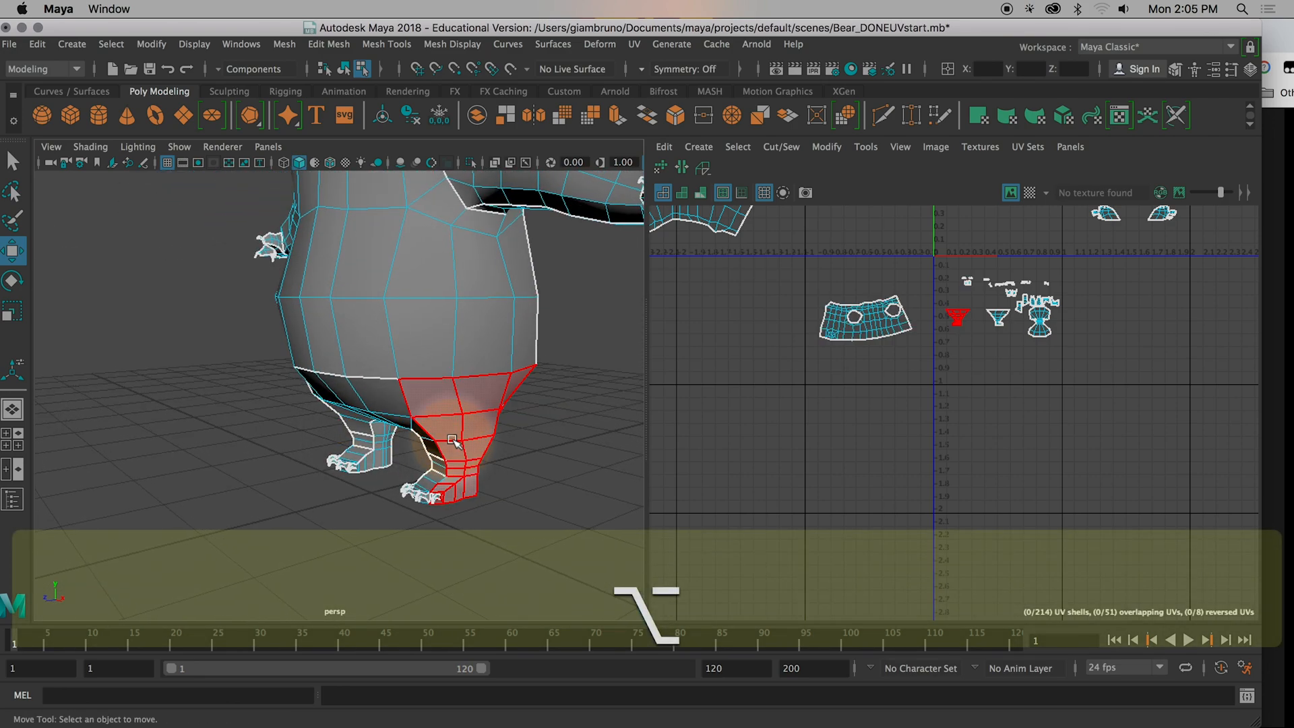
scroll(543, 407, down, 5)
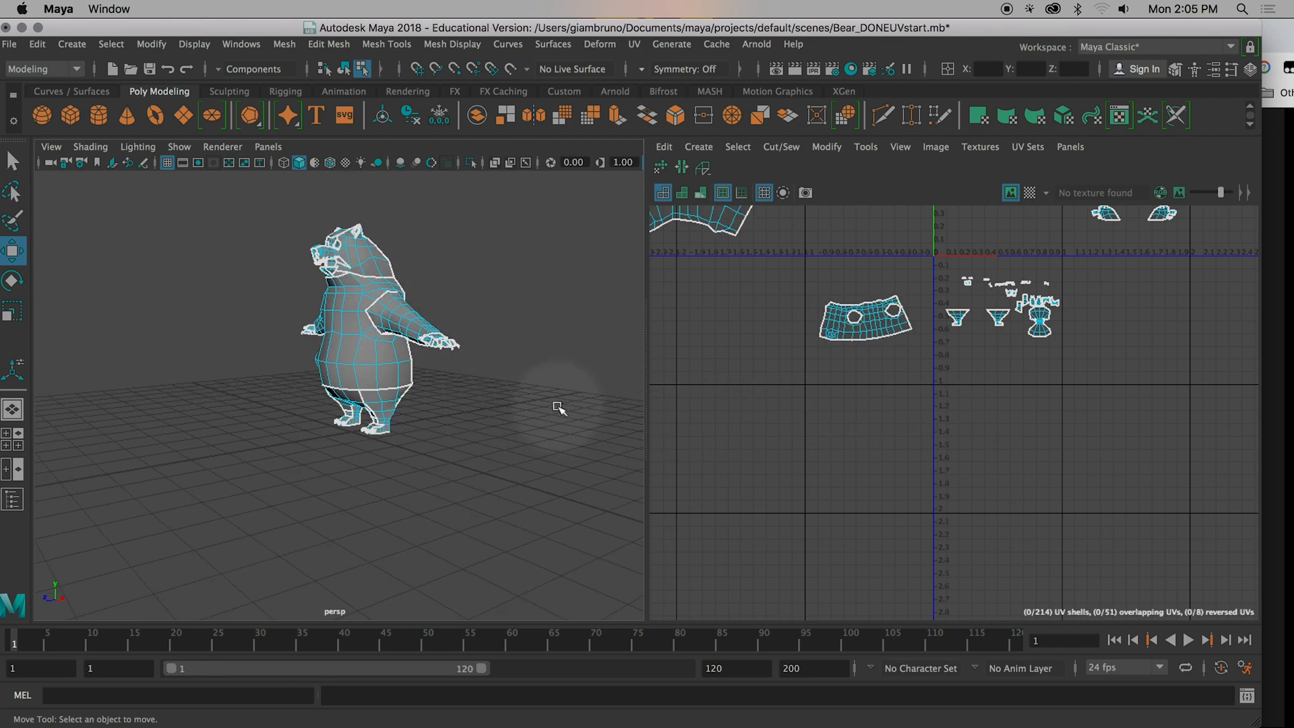
scroll(558, 408, up, 3)
alt+drag(592, 404, 375, 428)
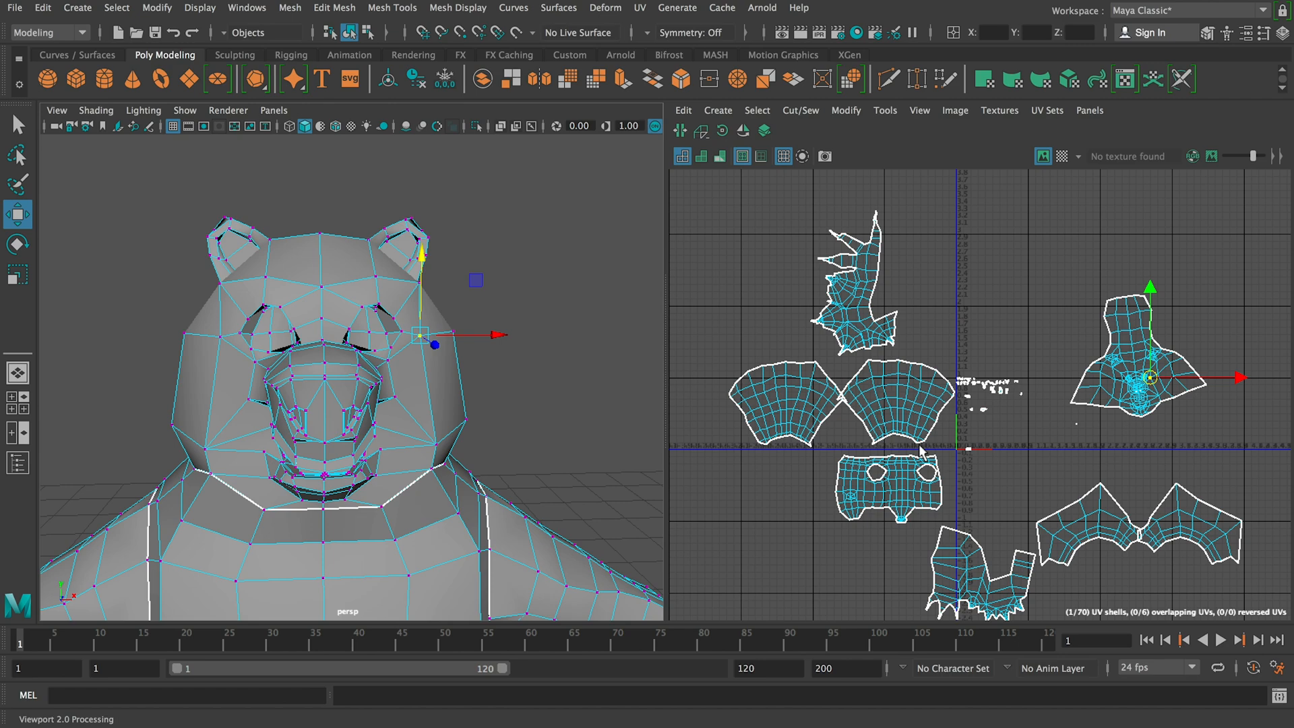
Step: Switch to UV shell selection and check each arm shell in the layout against the model
scroll(920, 450, up, 3)
right_drag(880, 385, 839, 364)
click(857, 366)
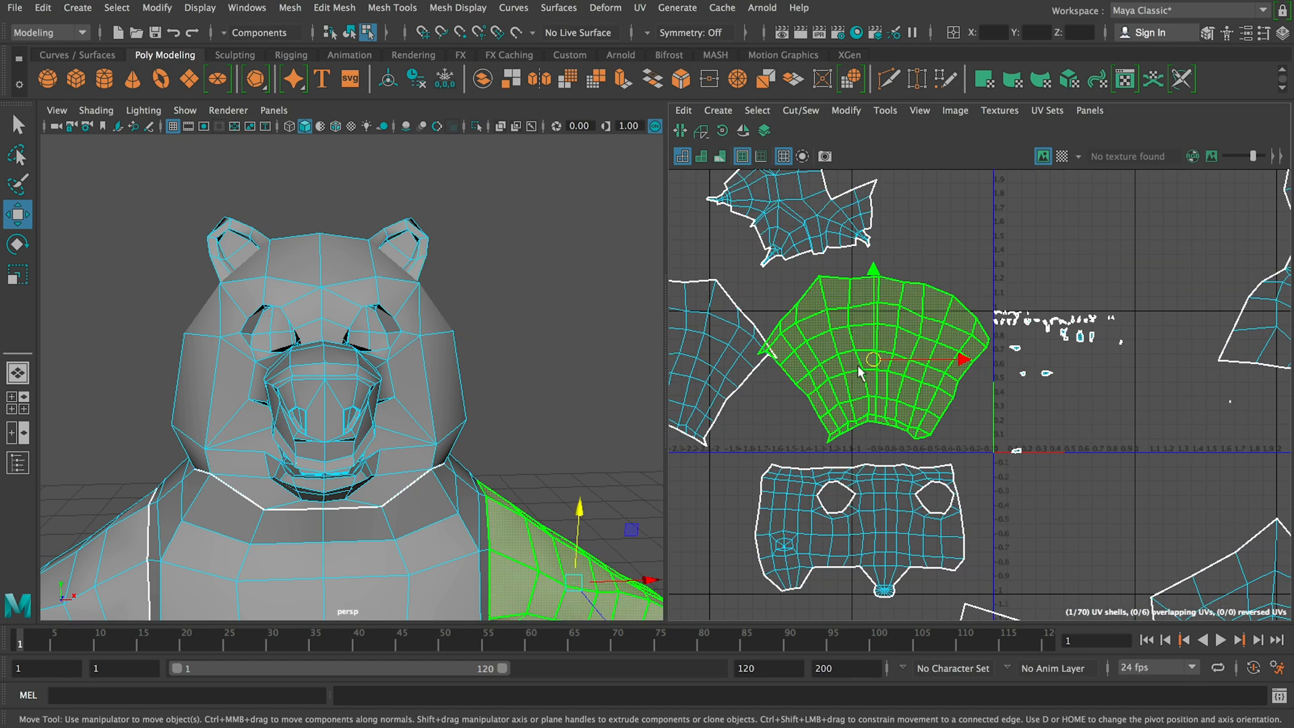
alt+middle_drag(858, 367, 973, 300)
click(766, 285)
click(927, 306)
click(800, 310)
click(966, 312)
alt+middle_drag(778, 390, 816, 343)
scroll(353, 505, down, 5)
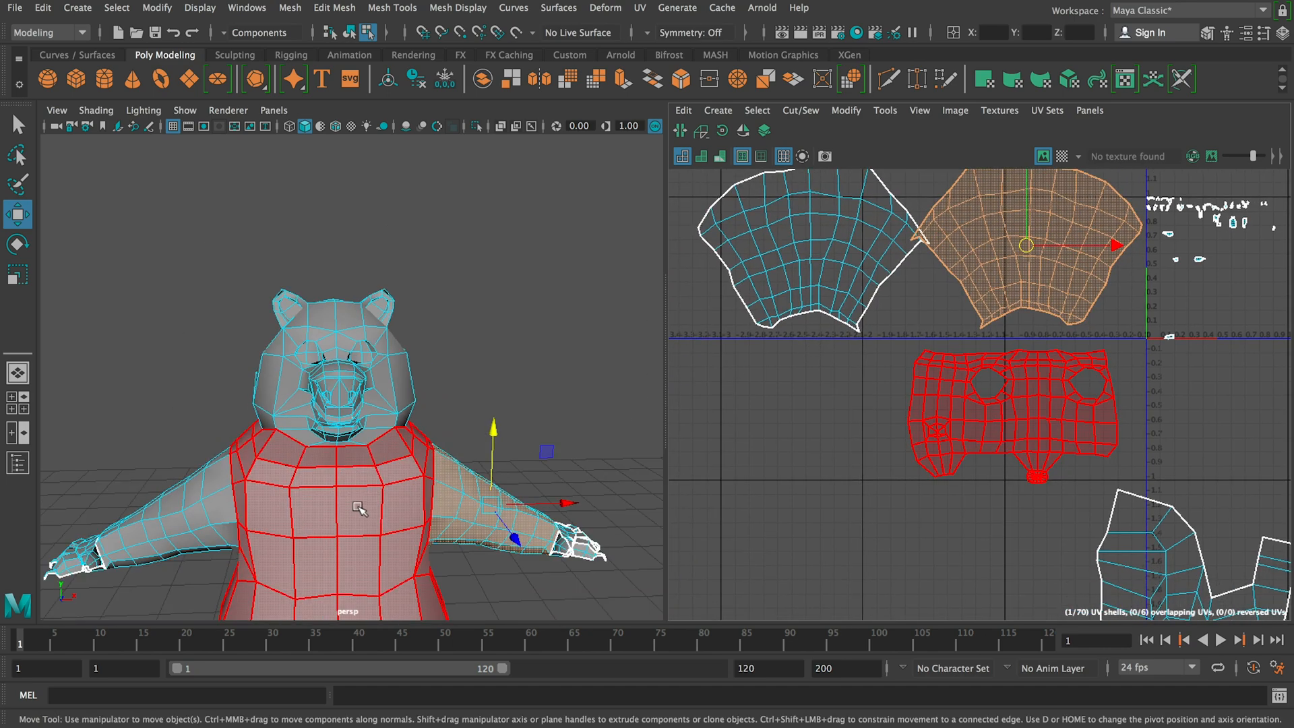
scroll(354, 505, down, 3)
click(790, 261)
click(967, 282)
Step: Inspect the two unfolded leg shells by selecting each in turn, and compare them with the neighbouring shells
alt+middle_drag(1018, 431, 915, 351)
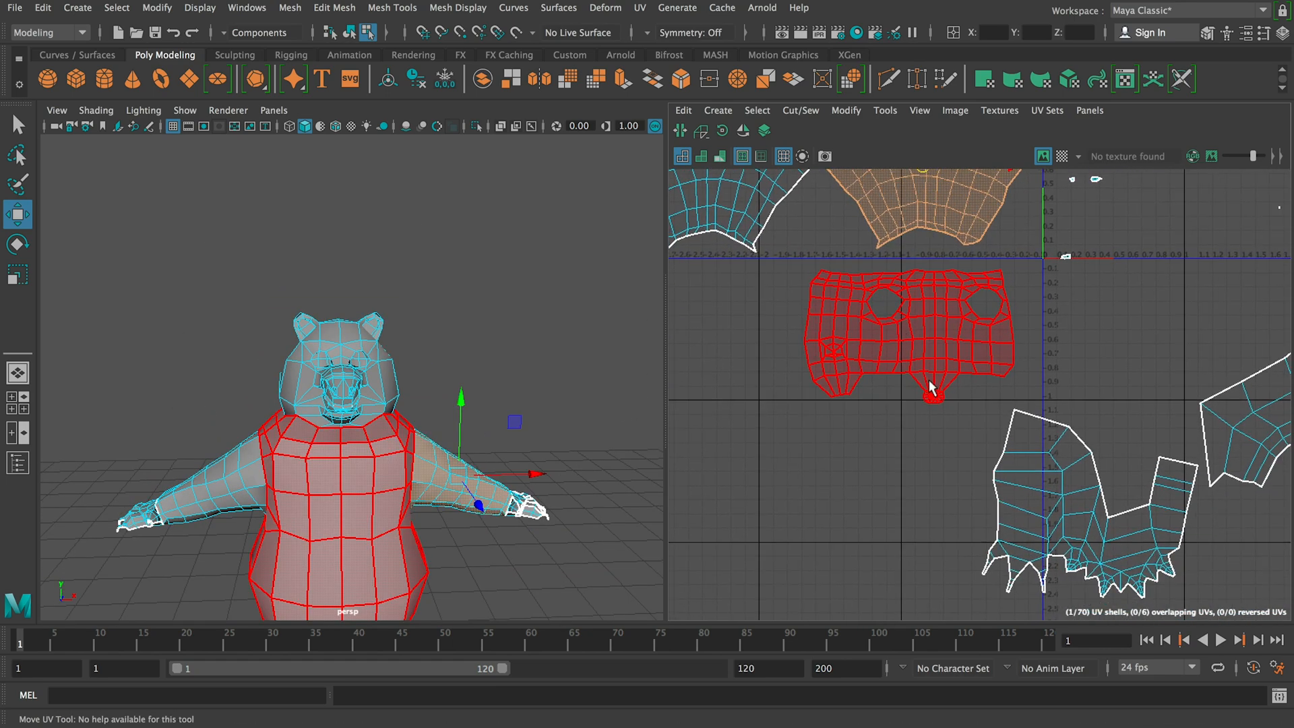
alt+middle_drag(942, 455, 809, 366)
alt+middle_drag(1024, 363, 763, 645)
alt+middle_drag(926, 540, 931, 357)
click(918, 441)
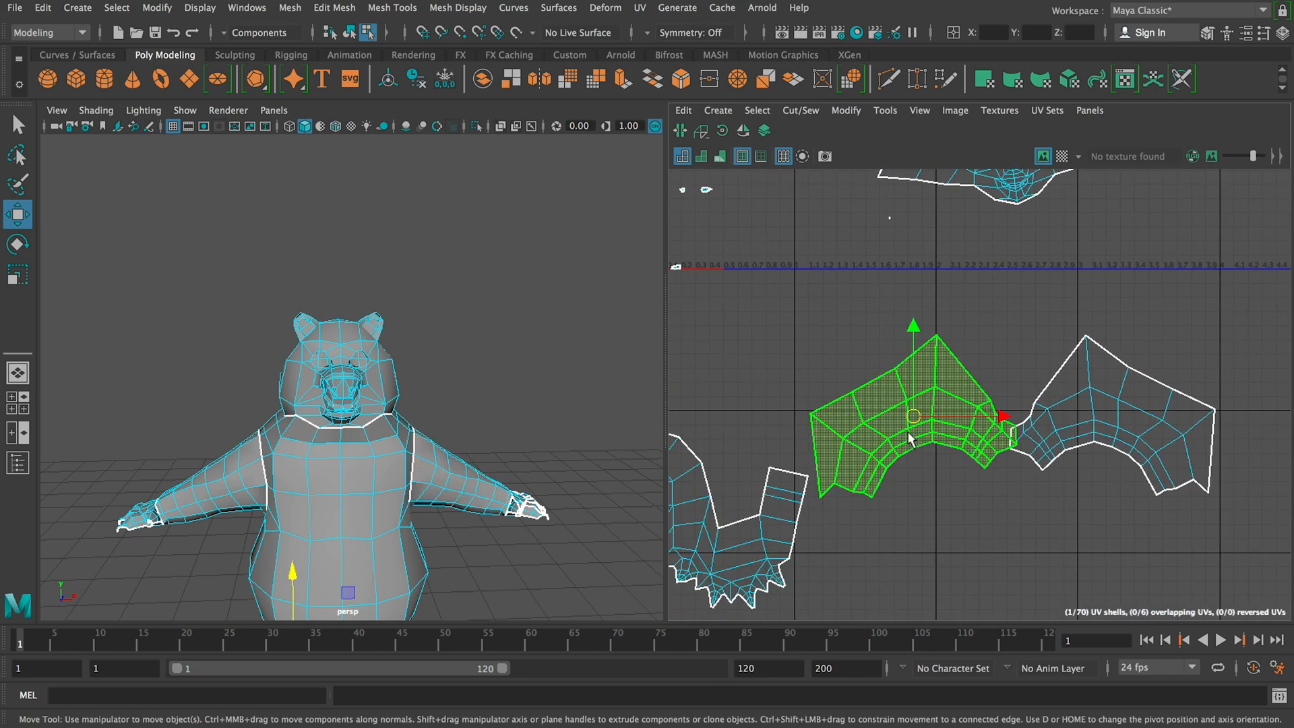
click(1118, 405)
click(984, 414)
click(1106, 415)
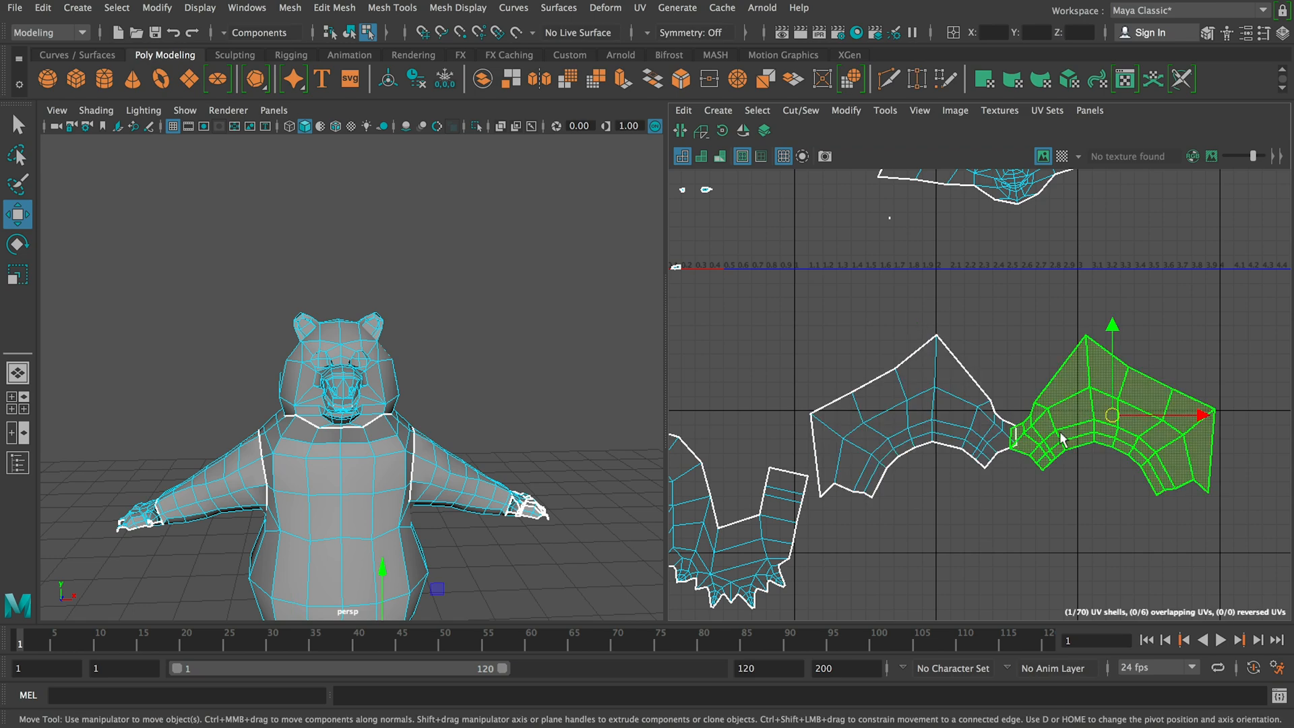
scroll(1050, 434, down, 4)
alt+middle_drag(766, 397, 953, 404)
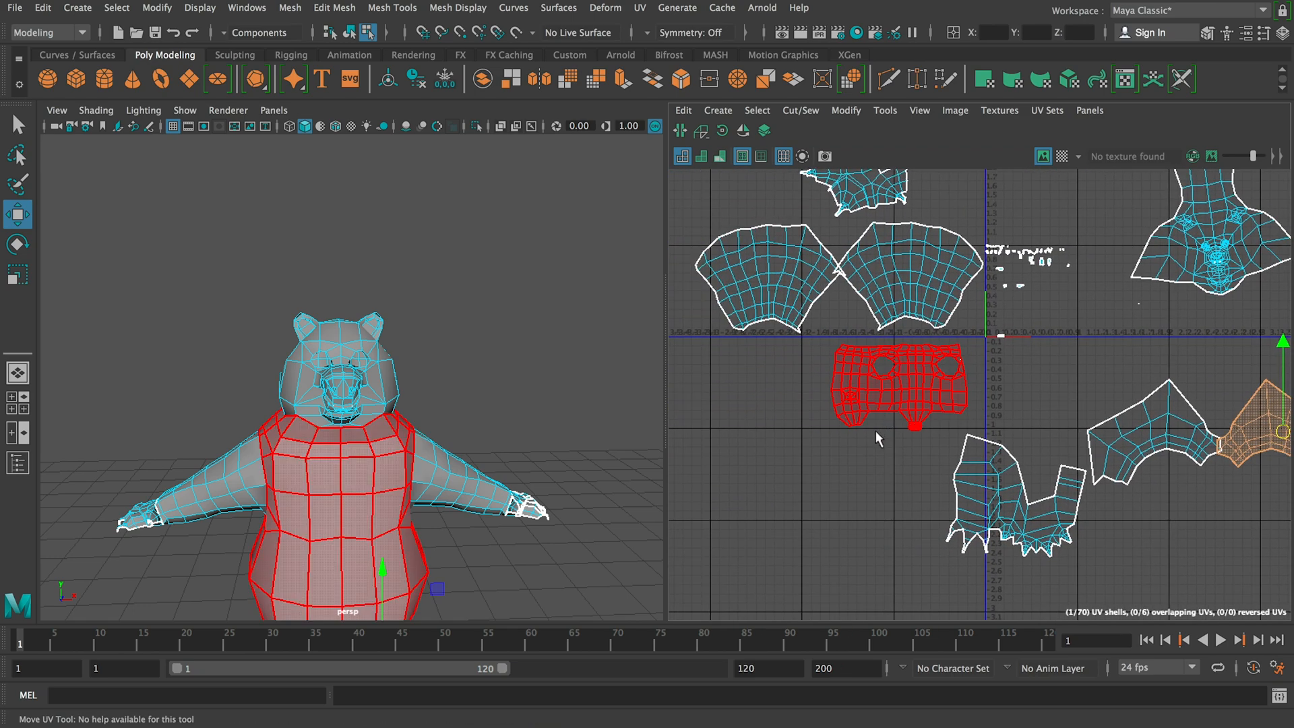
Step: Examine the unfolded torso shell and compare its outline with the seams at the bear's hips and legs
scroll(877, 435, up, 6)
alt+drag(291, 510, 430, 441)
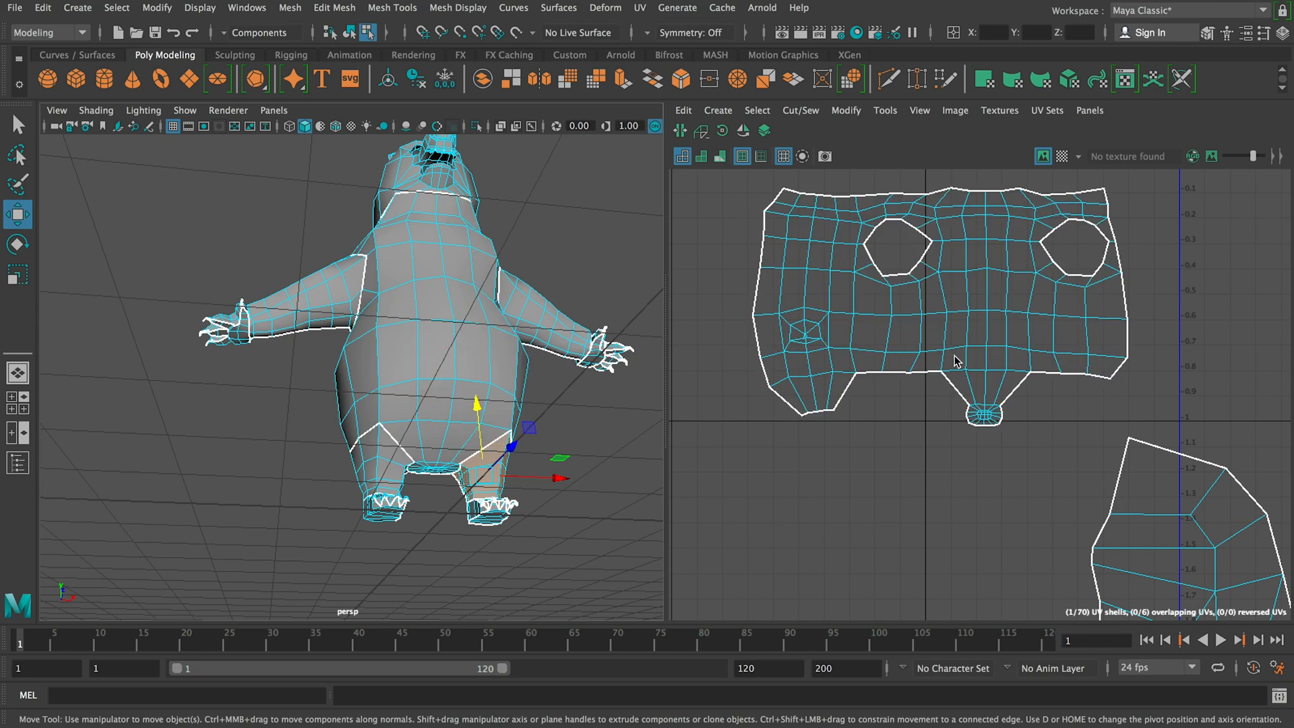
alt+middle_drag(826, 389, 808, 453)
scroll(413, 363, down, 3)
alt+drag(492, 385, 394, 419)
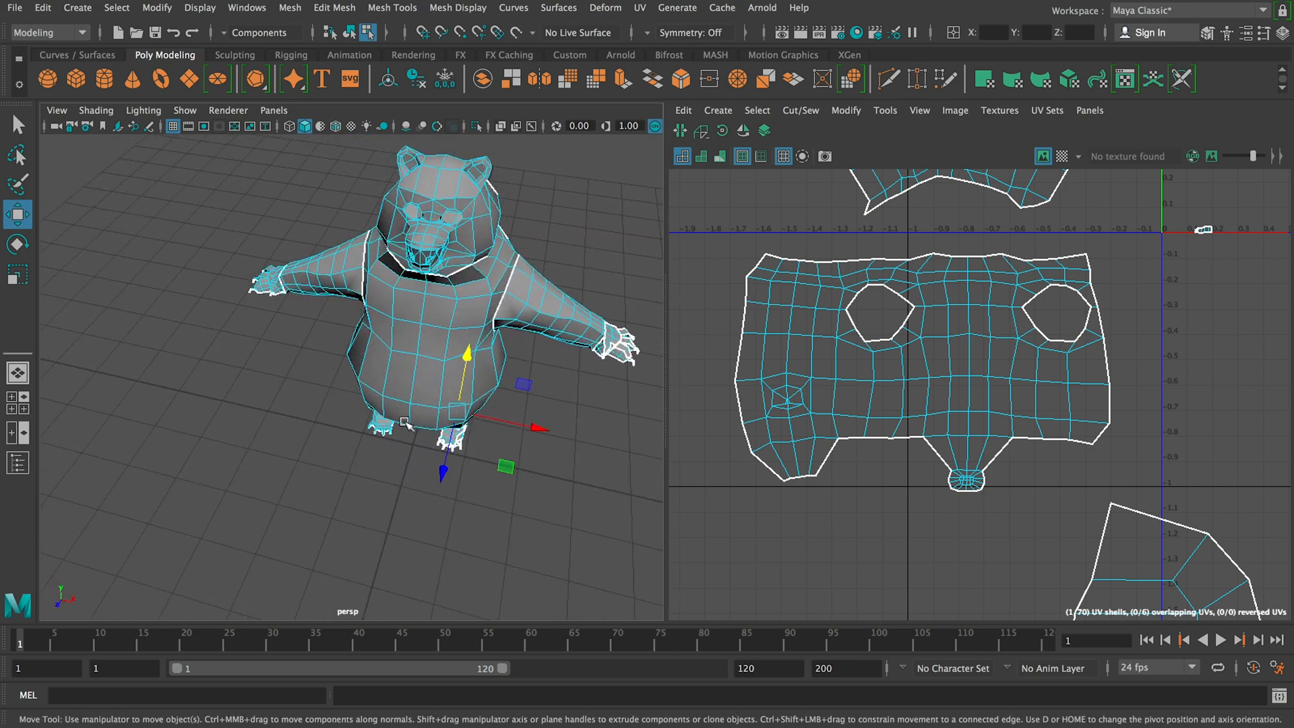
alt+drag(553, 314, 489, 328)
alt+middle_drag(489, 327, 477, 301)
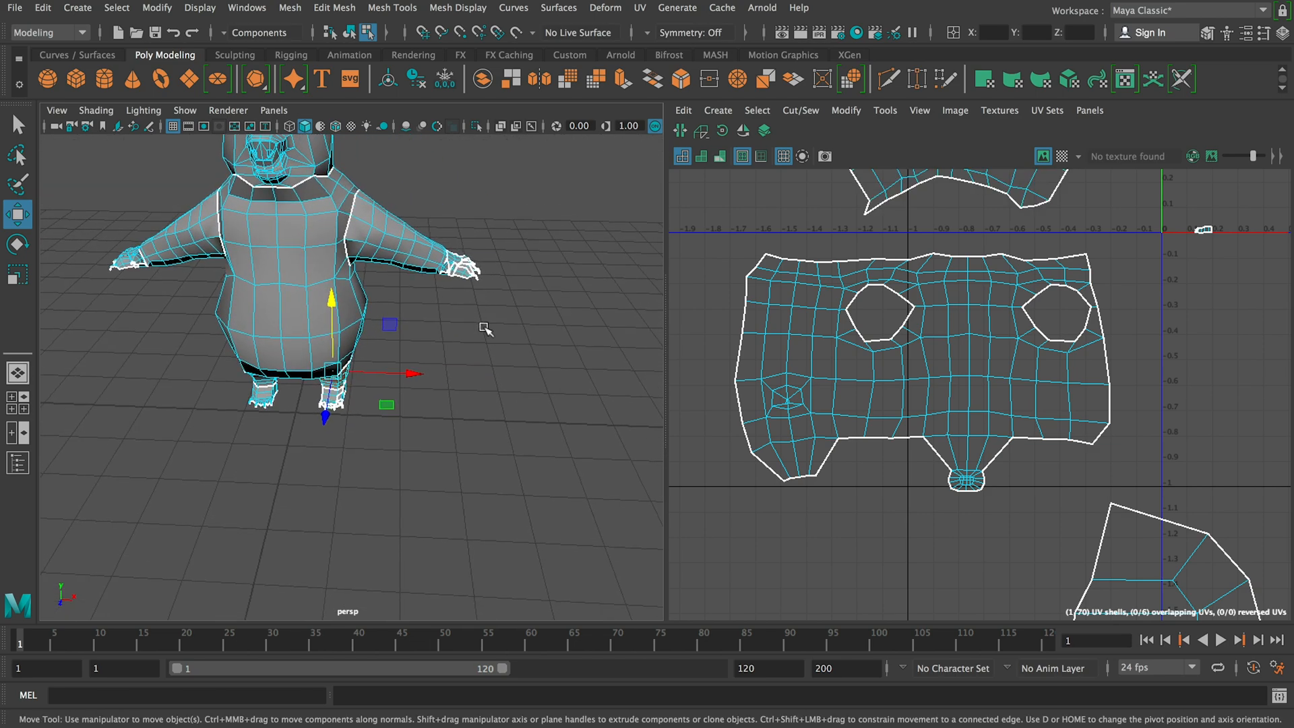
alt+drag(476, 320, 472, 374)
alt+middle_drag(531, 364, 483, 396)
alt+drag(485, 397, 441, 335)
alt+middle_drag(441, 335, 516, 457)
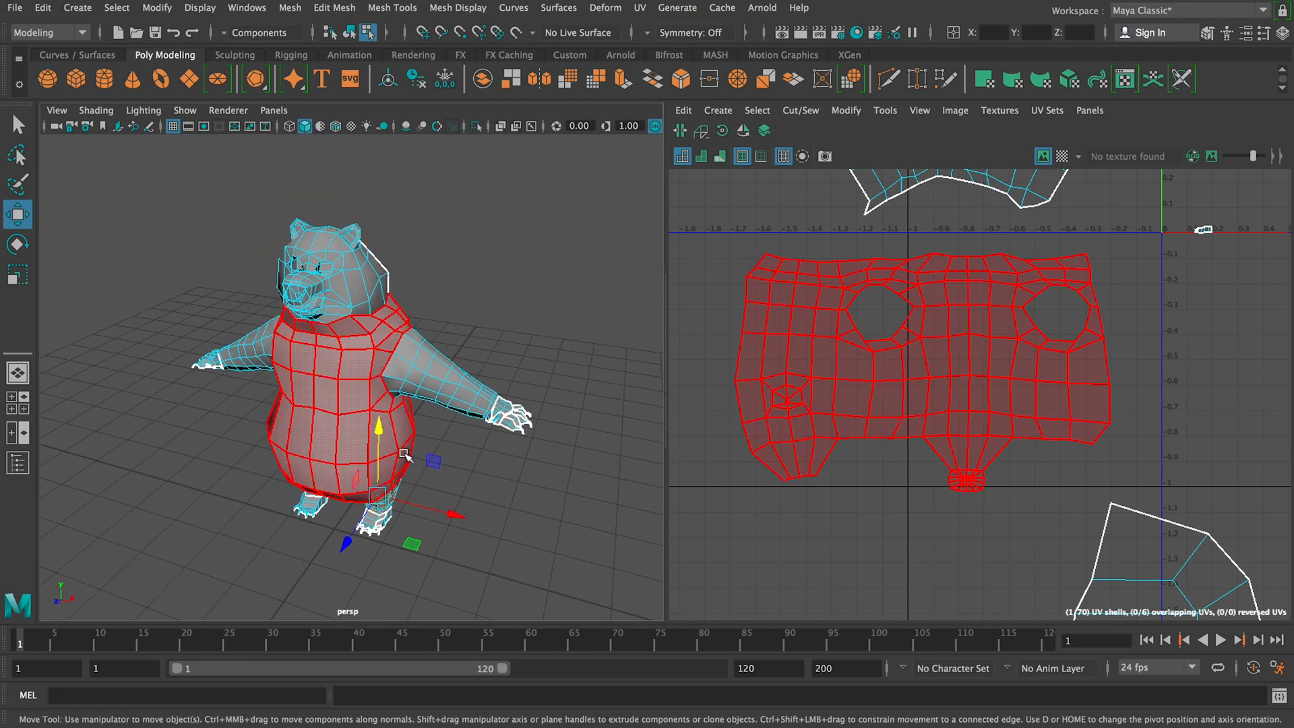
scroll(407, 450, up, 5)
alt+middle_drag(507, 512, 471, 361)
alt+drag(445, 500, 369, 384)
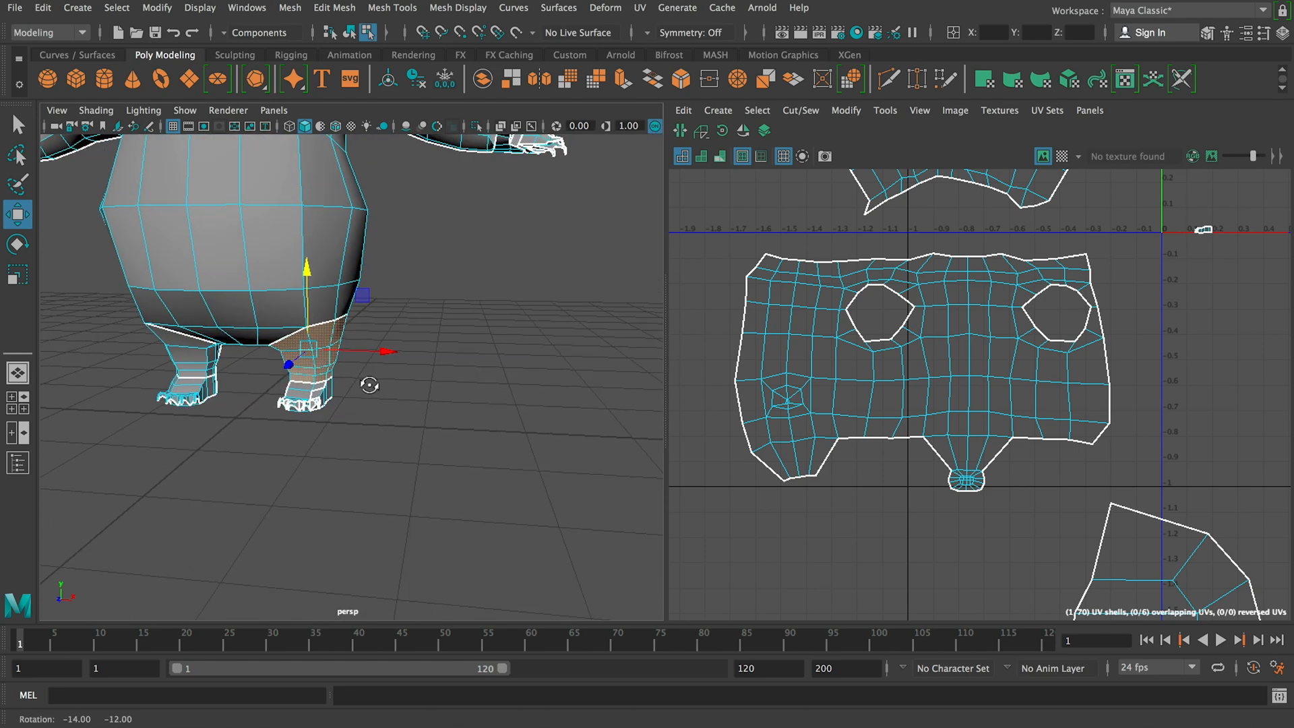
Step: Review the overall UV layout and identify the head shell on the model
scroll(459, 259, down, 5)
scroll(386, 285, up, 2)
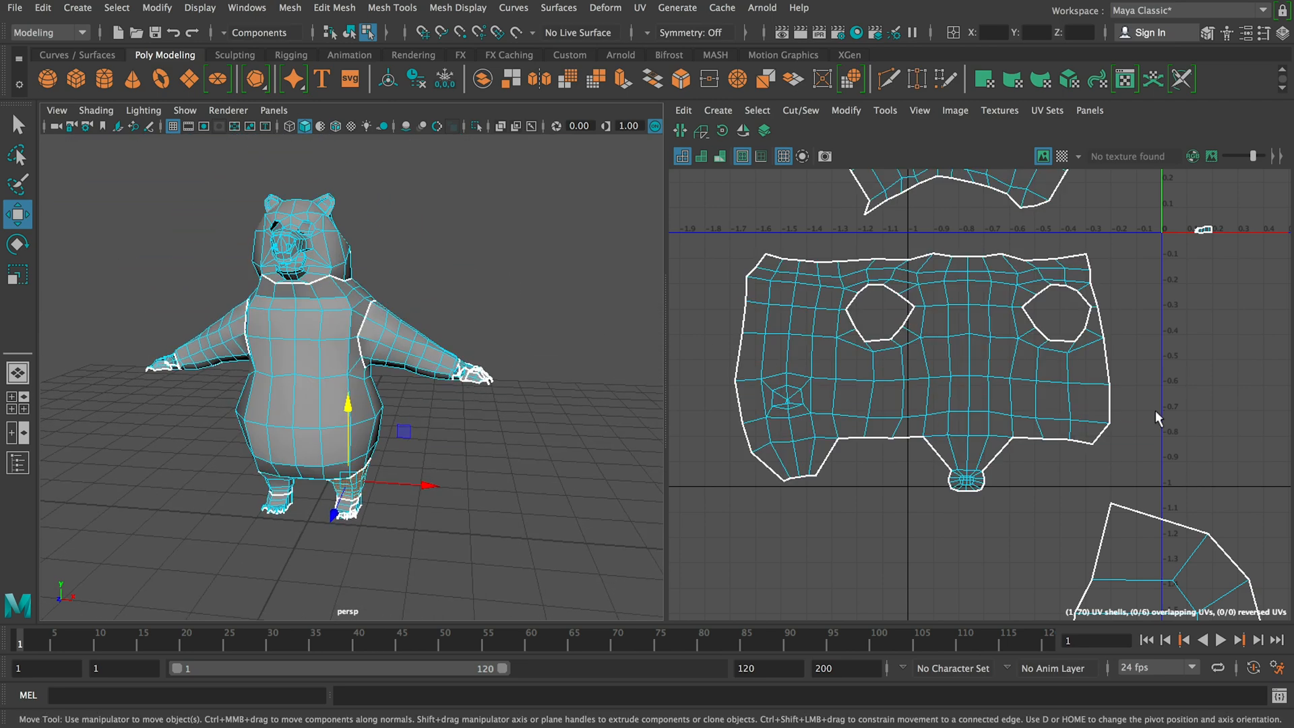
scroll(1153, 403, down, 3)
scroll(1153, 397, down, 3)
alt+middle_drag(1157, 399, 1022, 467)
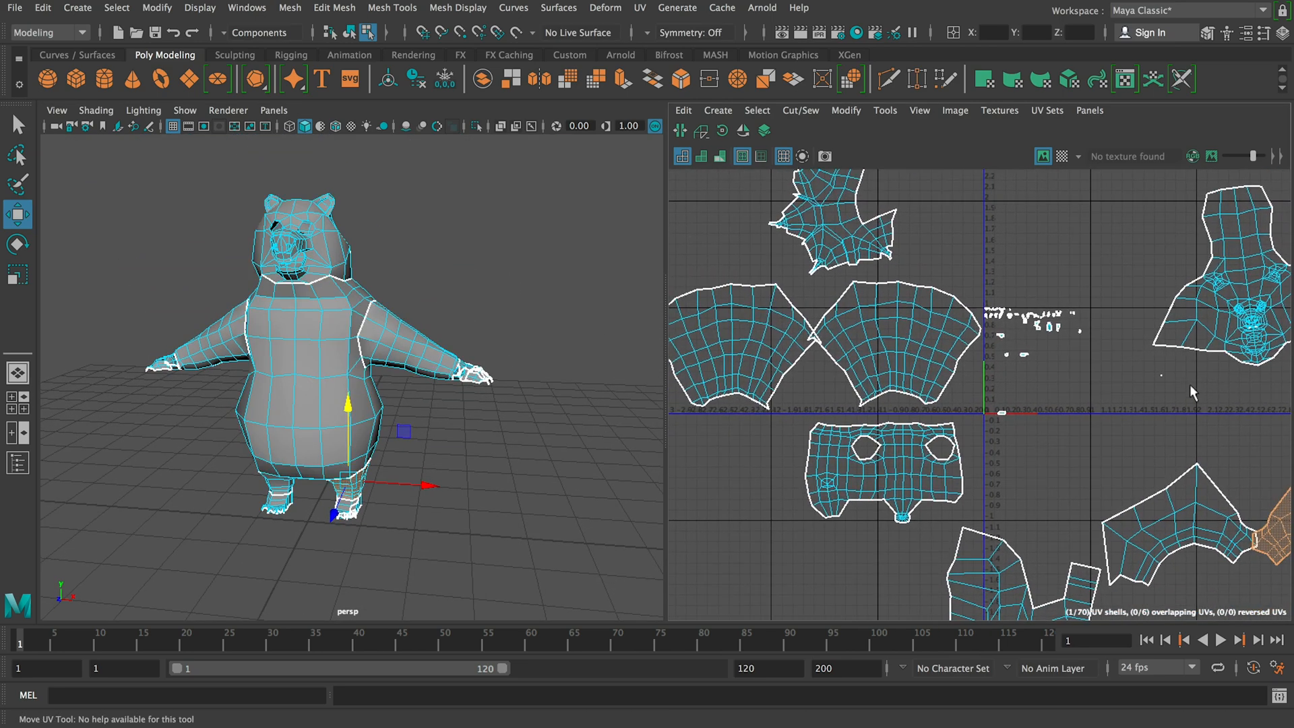
click(1191, 323)
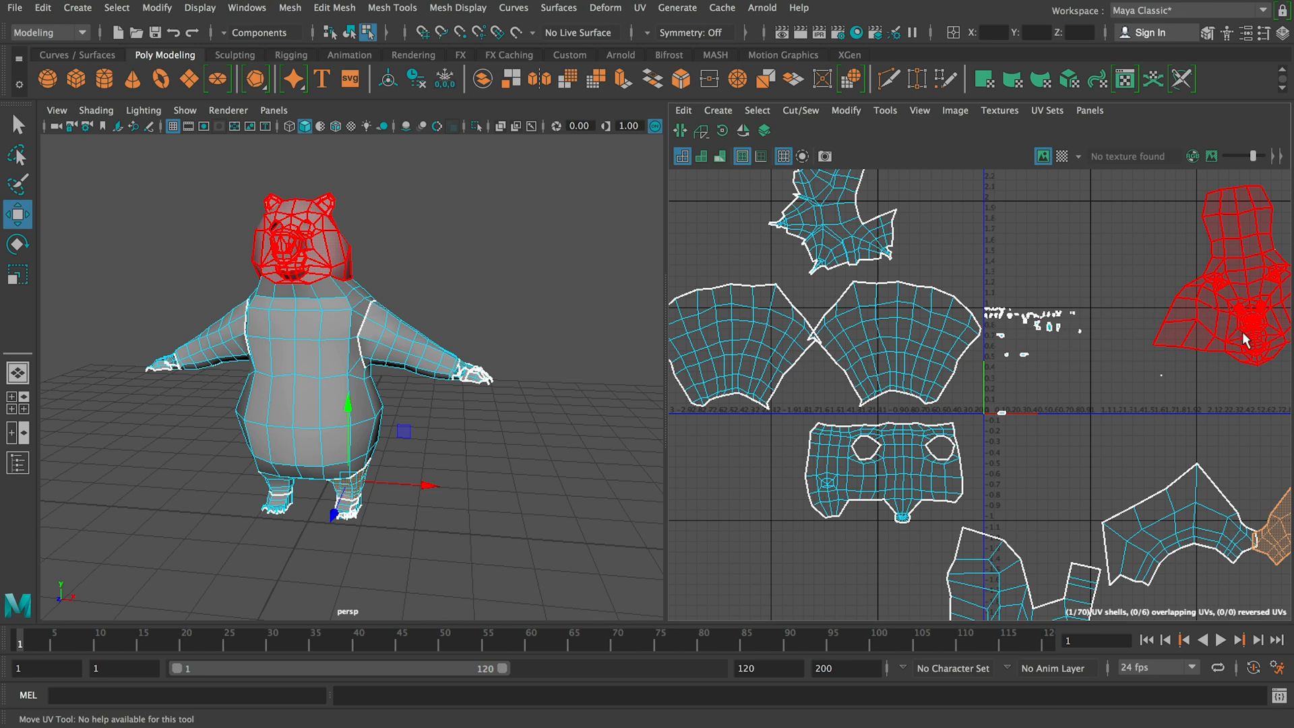
click(1091, 318)
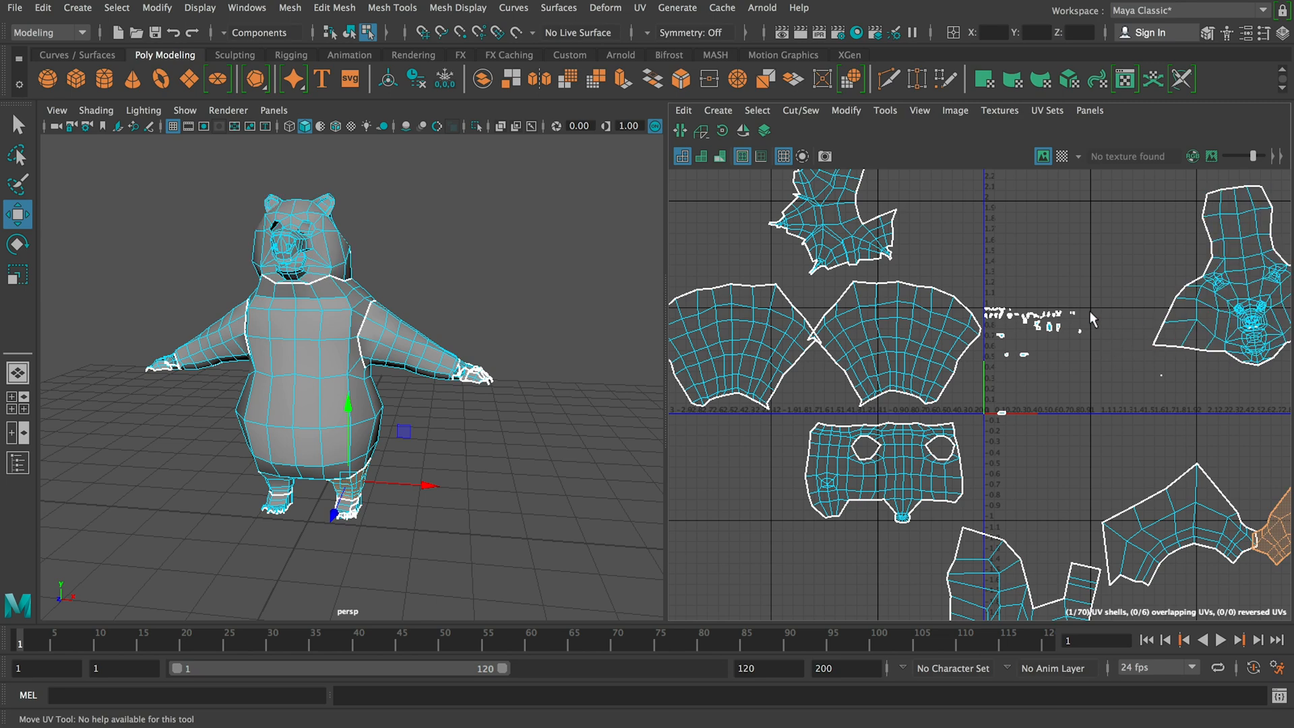
Step: Save the scene under the new name BarryUVAGAIN_UVplanardemo.mb
key(q)
key(ctrl+shift+s)
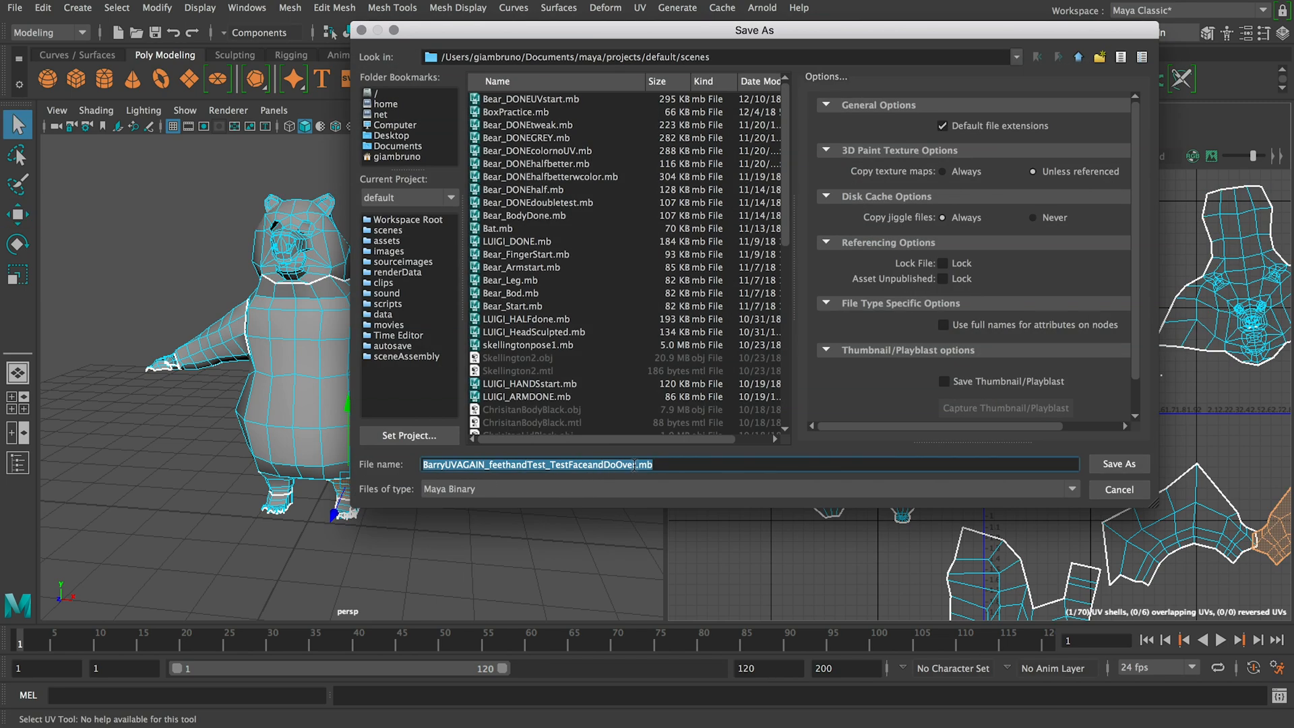
click(635, 465)
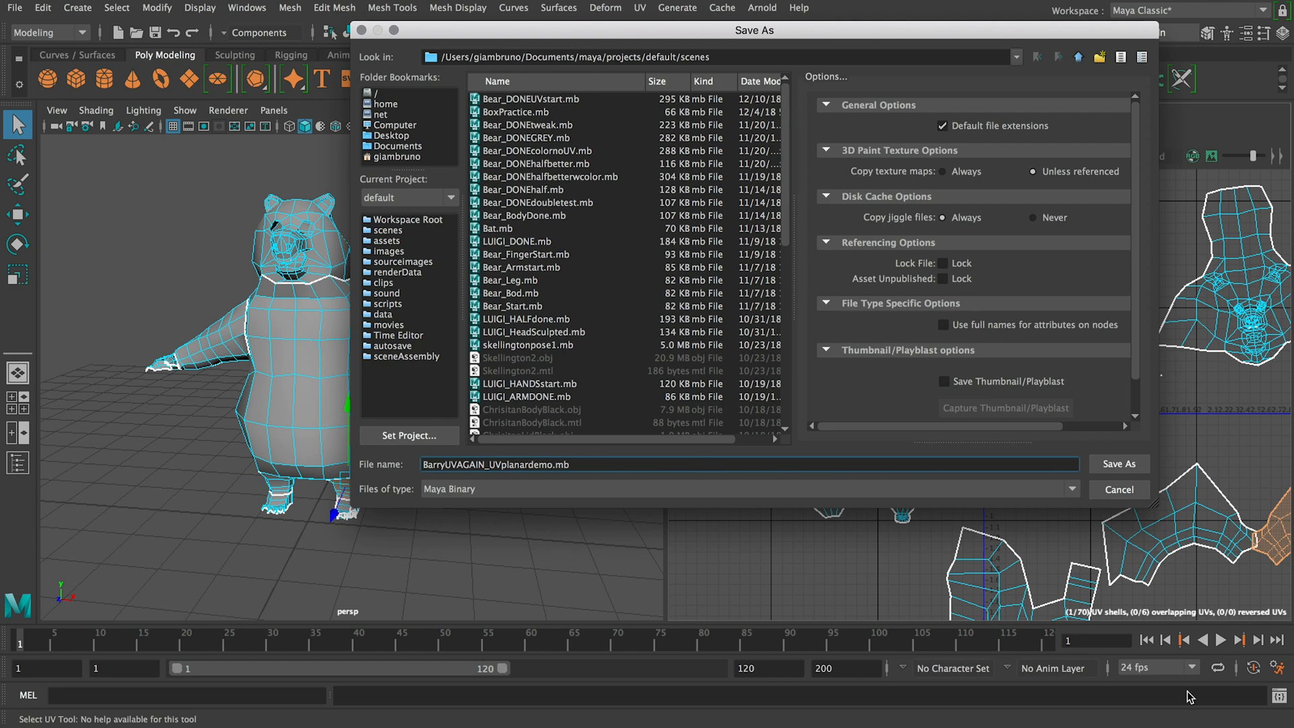
click(1121, 463)
Step: Select the UV shells around the sides of one of the bear's feet
key(w)
scroll(394, 481, up, 10)
scroll(395, 486, down, 3)
scroll(397, 502, down, 6)
alt+middle_drag(398, 502, 450, 145)
alt+drag(471, 315, 391, 377)
alt+middle_drag(516, 367, 399, 436)
scroll(401, 344, up, 8)
alt+middle_drag(377, 518, 367, 450)
alt+drag(364, 466, 407, 462)
right_drag(226, 348, 213, 300)
alt+drag(256, 442, 292, 422)
alt+middle_drag(175, 526, 389, 381)
alt+drag(462, 387, 345, 381)
alt+middle_drag(391, 482, 332, 378)
alt+drag(332, 378, 339, 387)
alt+middle_drag(209, 273, 341, 371)
double_click(341, 372)
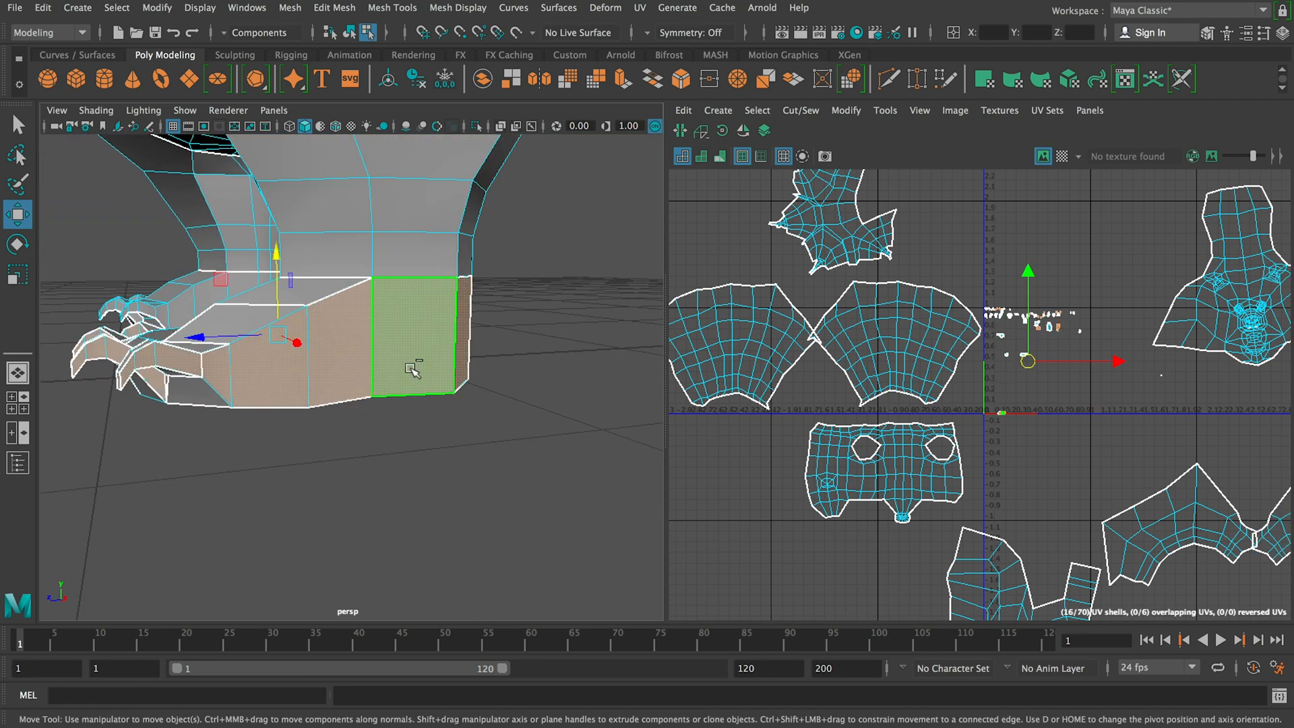
Step: Add the shells on the upper side of the foot and its toes to the selection
alt+drag(415, 419, 629, 450)
alt+drag(546, 447, 497, 523)
alt+middle_drag(496, 523, 626, 478)
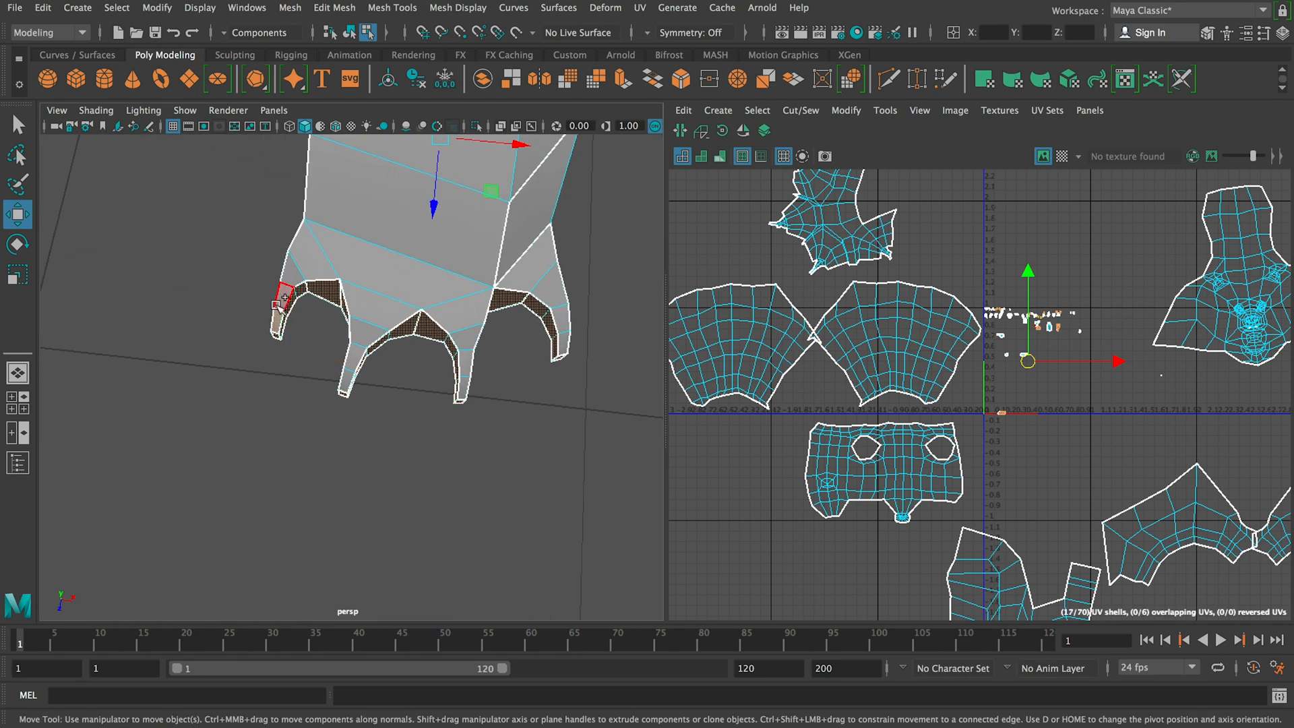
shift+click(370, 262)
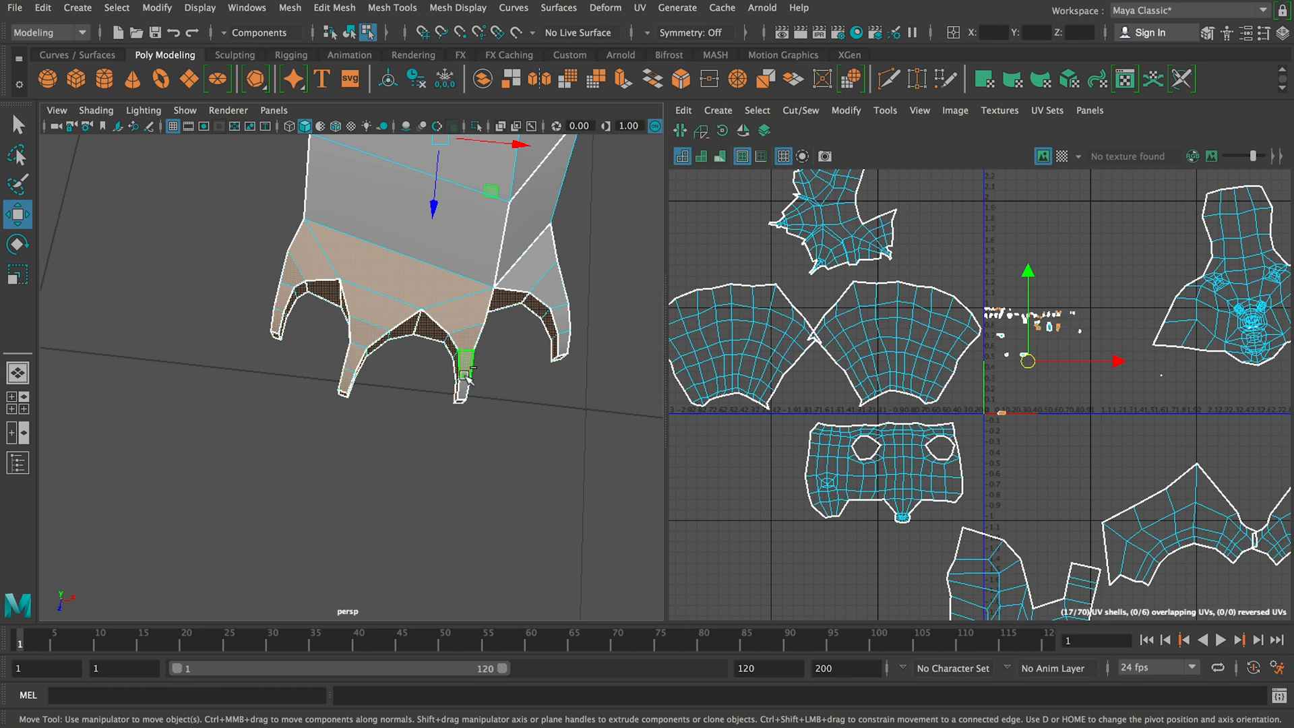
shift+click(522, 277)
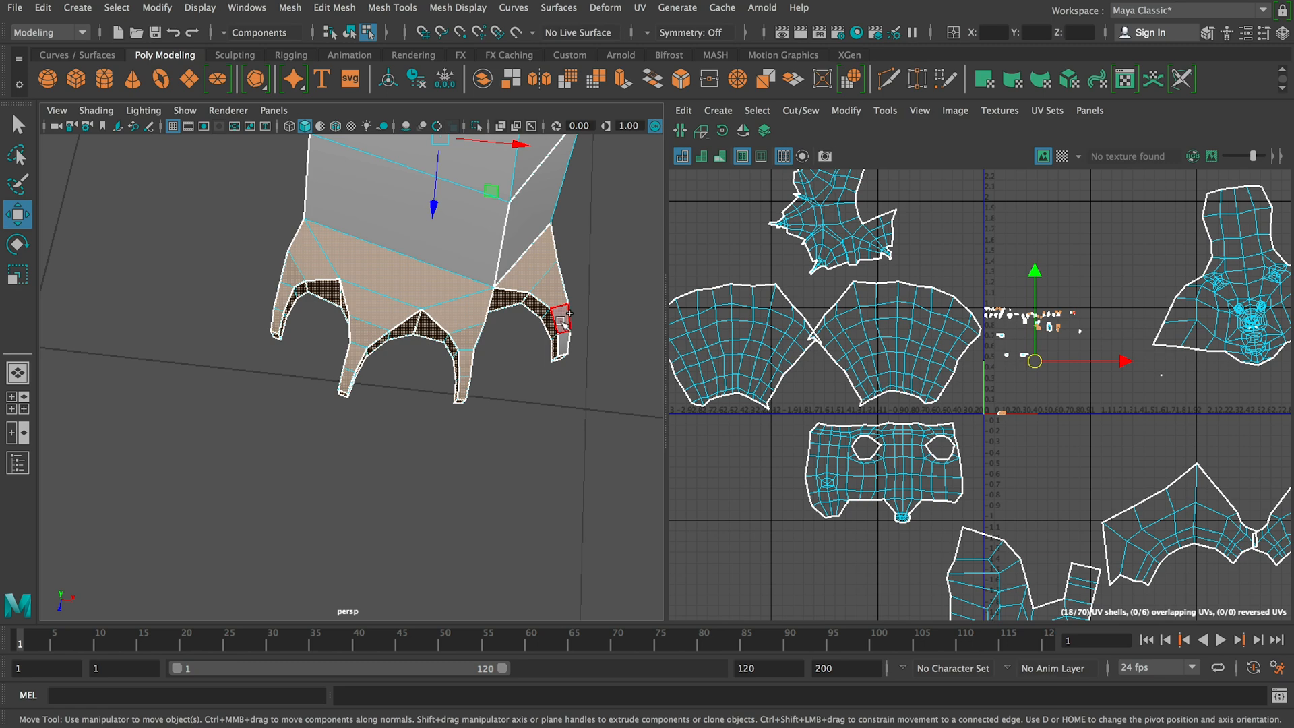
alt+drag(528, 370, 446, 256)
key(f)
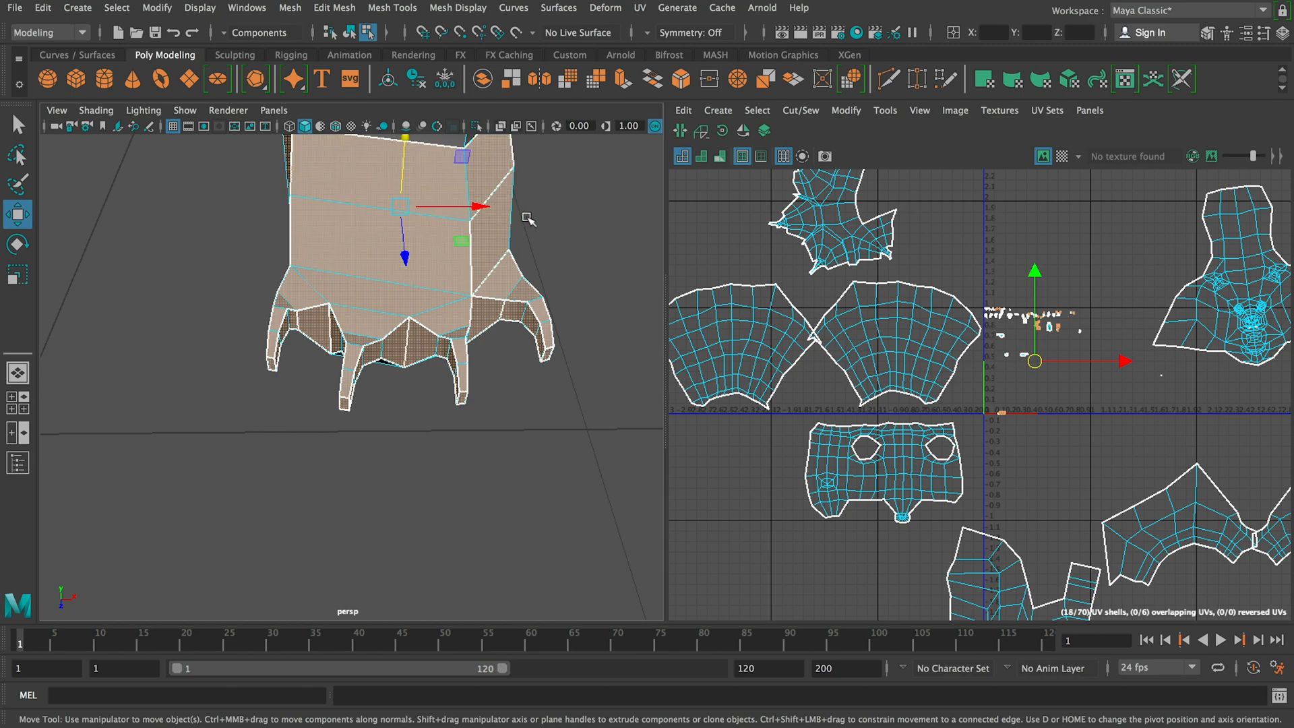
Step: Remove the unwanted shell from the foot selection and check the selected faces all around
scroll(511, 300, down, 3)
alt+drag(511, 300, 144, 250)
alt+drag(339, 484, 398, 503)
ctrl+click(288, 469)
ctrl+click(173, 474)
alt+middle_drag(463, 508, 369, 507)
alt+drag(496, 347, 526, 500)
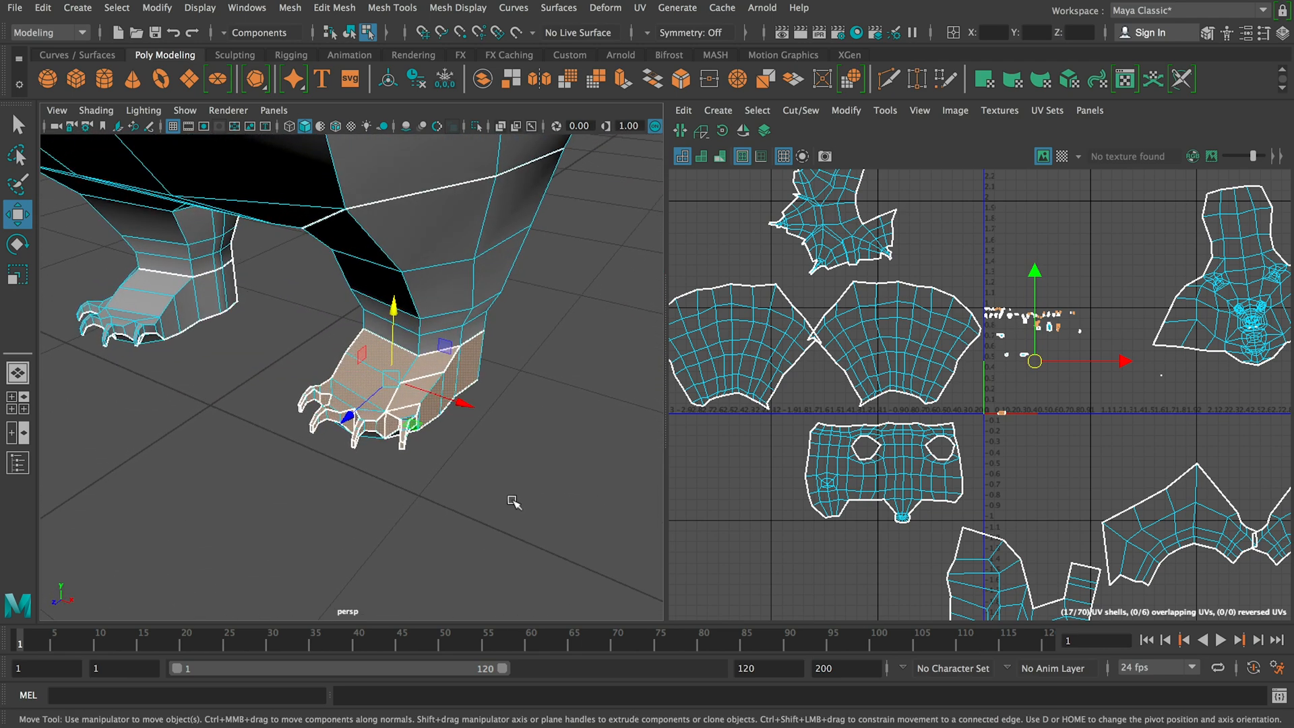
Step: Remap the selected foot shells with a planar projection fitted to their bounding box
alt+drag(469, 441, 533, 442)
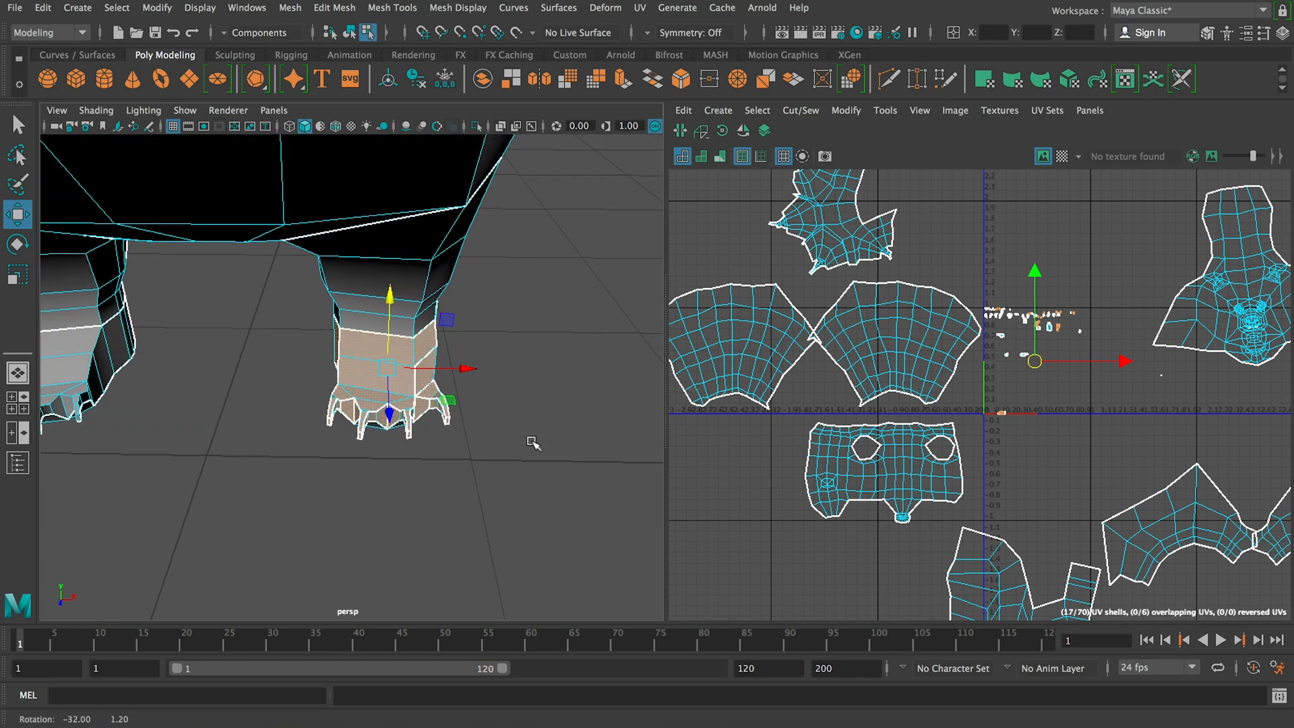
scroll(1165, 384, up, 5)
alt+middle_drag(971, 382, 1043, 407)
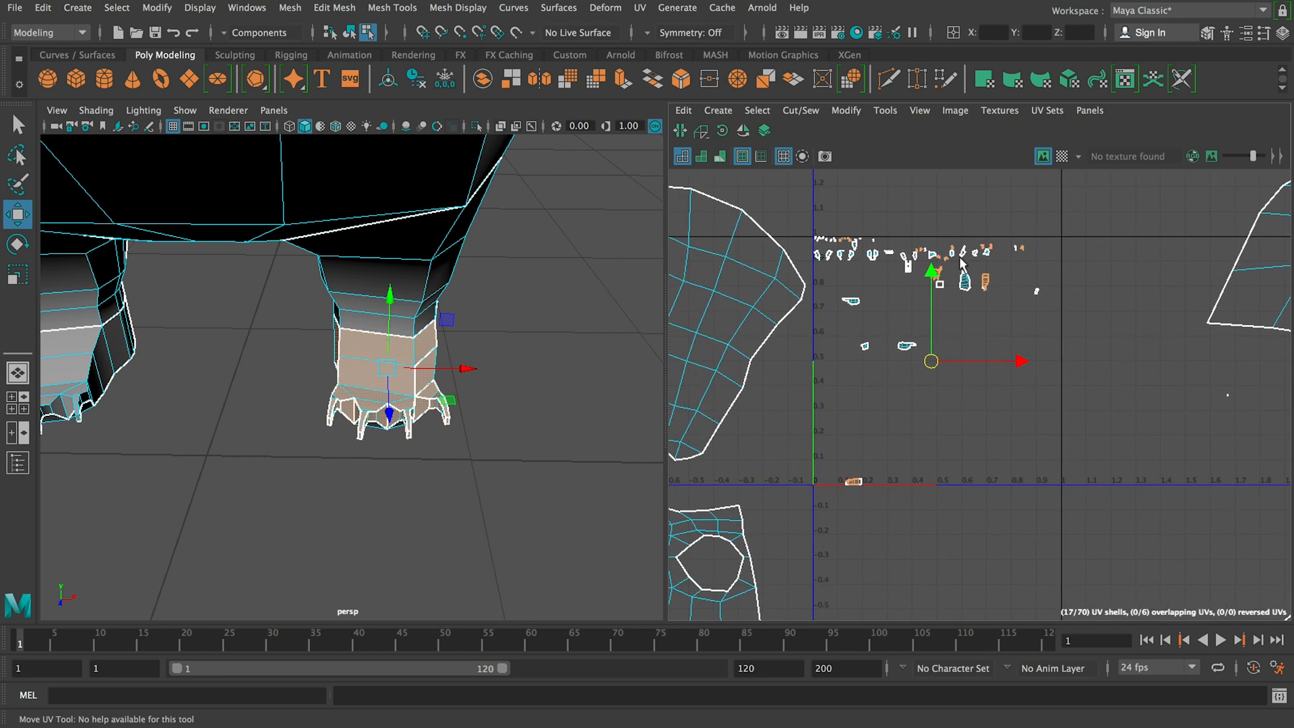
click(717, 111)
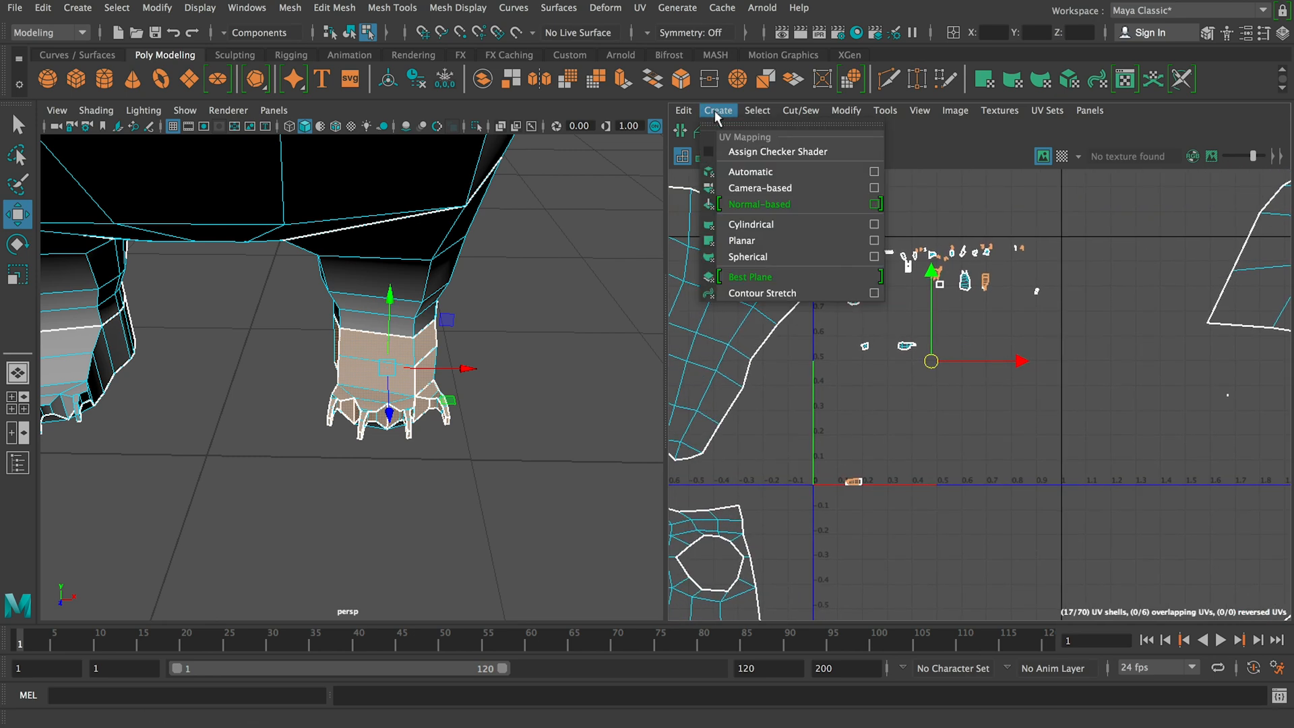
click(873, 241)
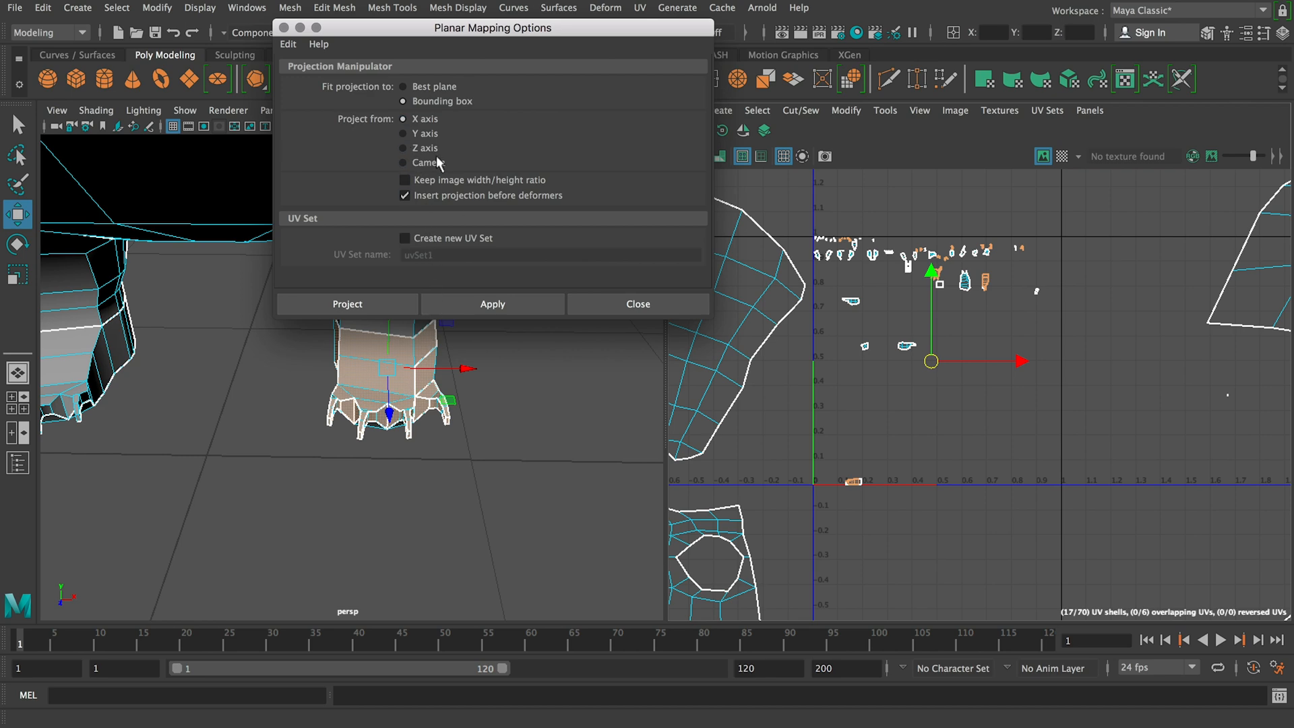
drag(416, 37, 728, 18)
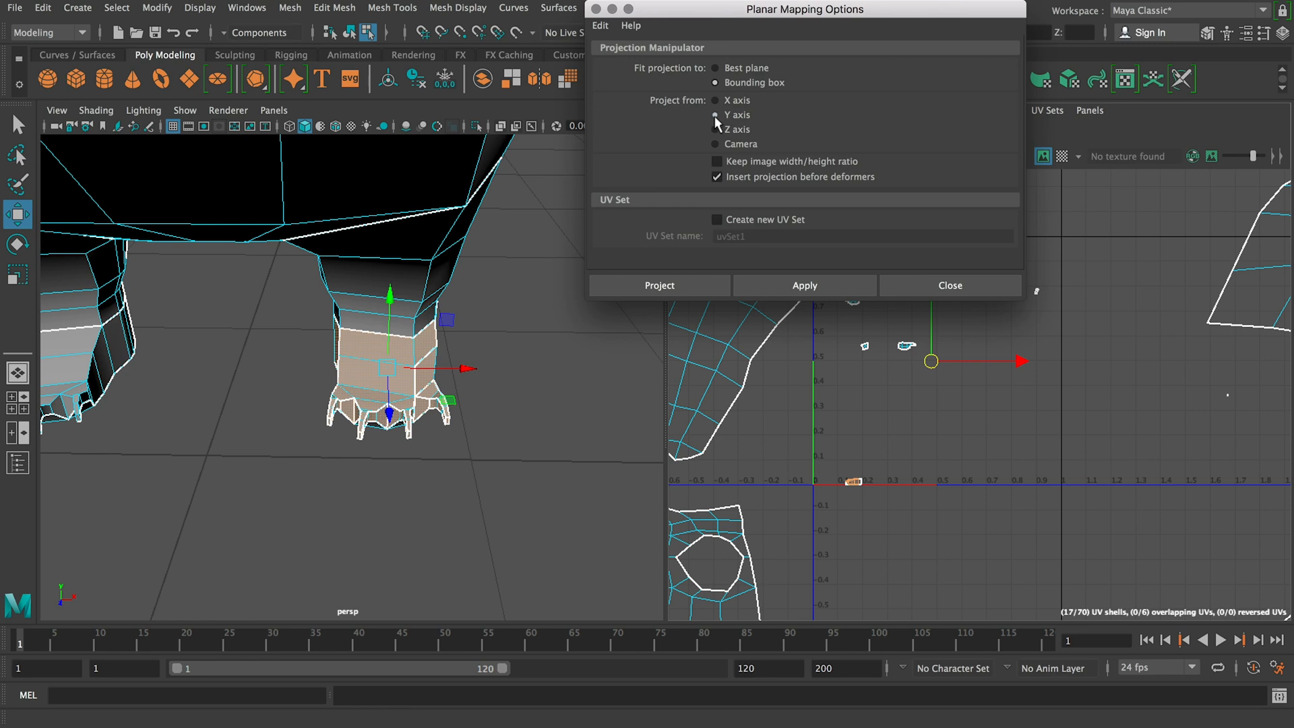
click(696, 292)
Step: Check the projection on the foot from several angles and unfold the planar-mapped foot shell
mouse_move(485, 442)
alt+mouse_down()
mouse_move(491, 479)
mouse_move(483, 466)
alt+mouse_up()
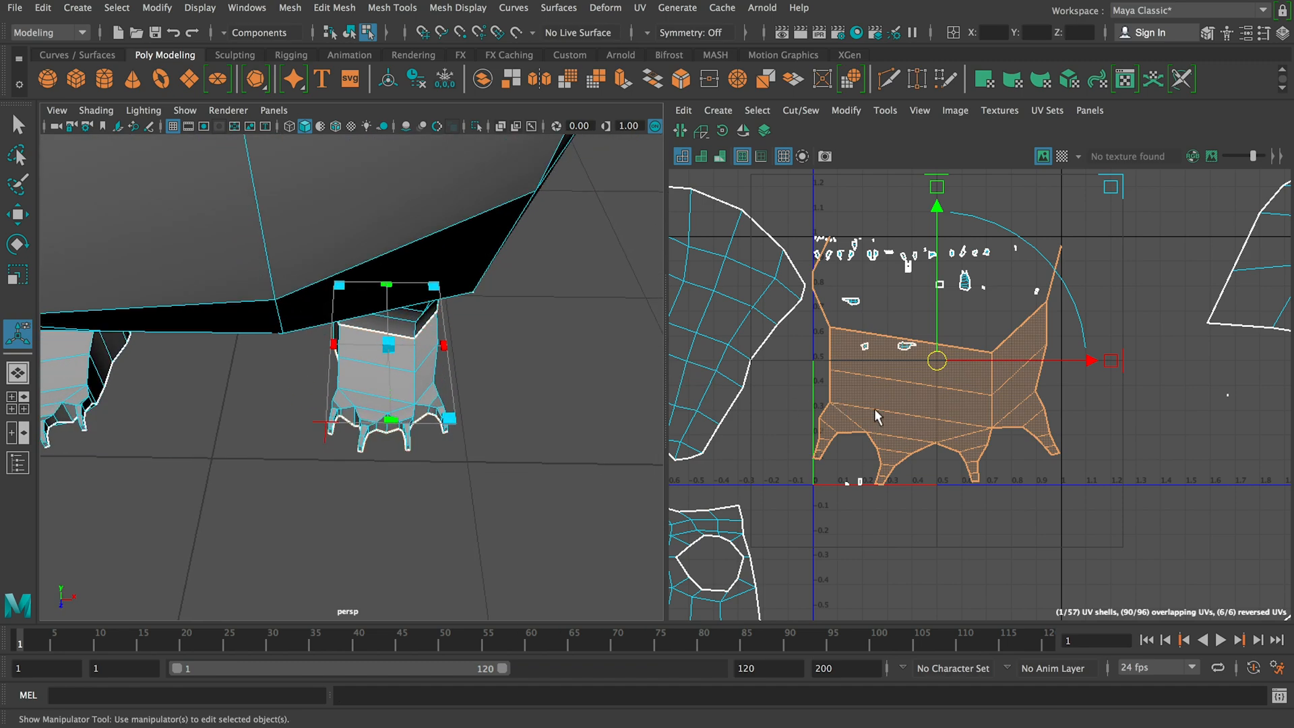
alt+drag(536, 442, 565, 414)
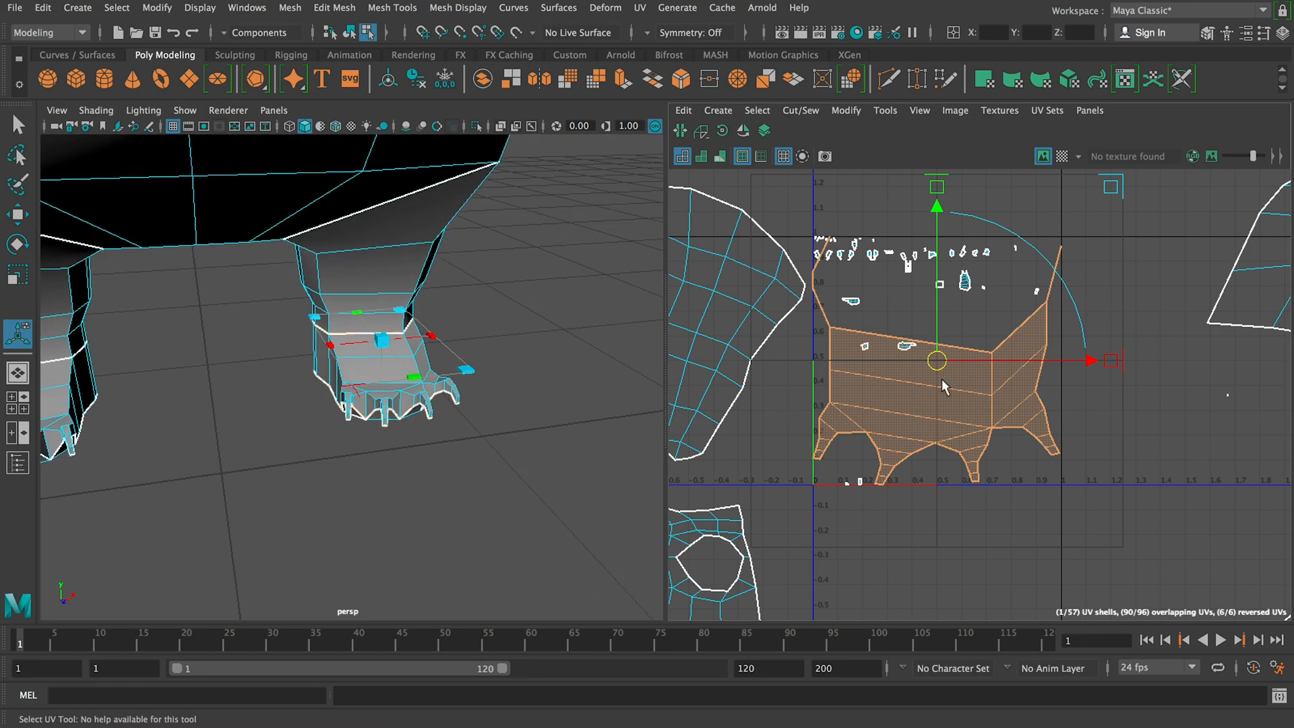
key(ctrl+u)
mouse_move(1, 561)
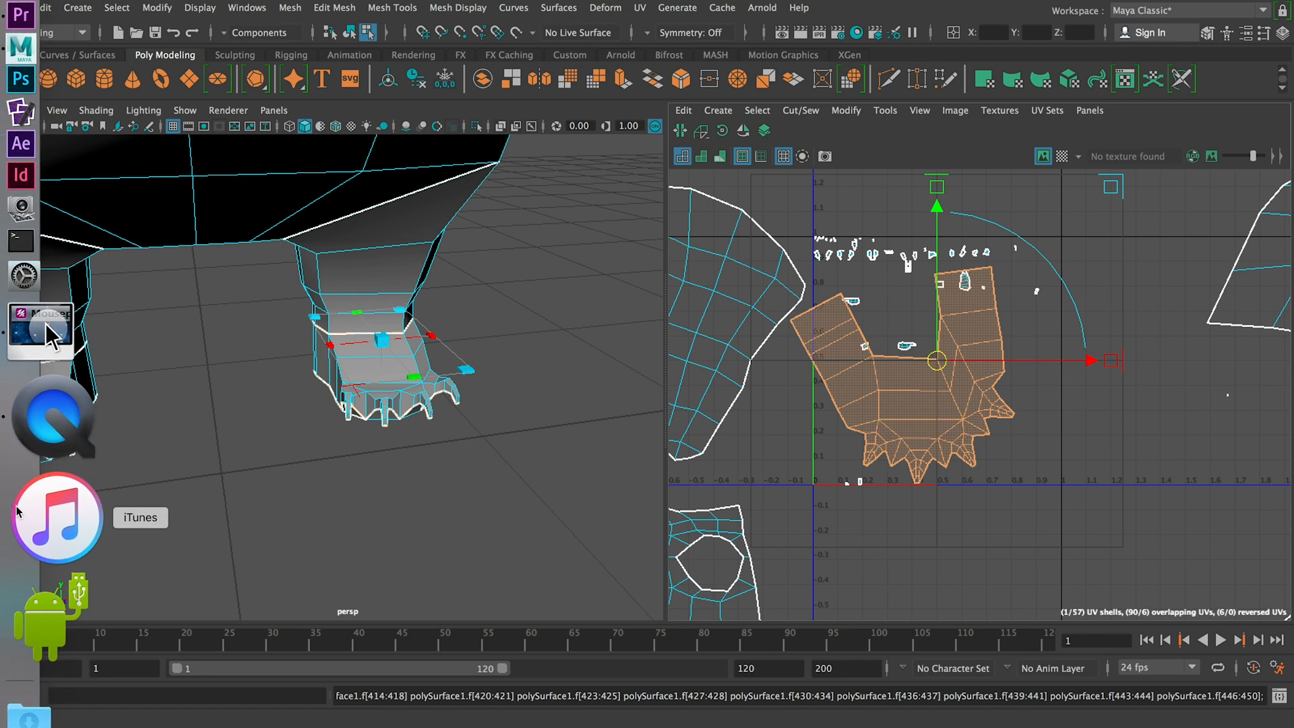
click(35, 447)
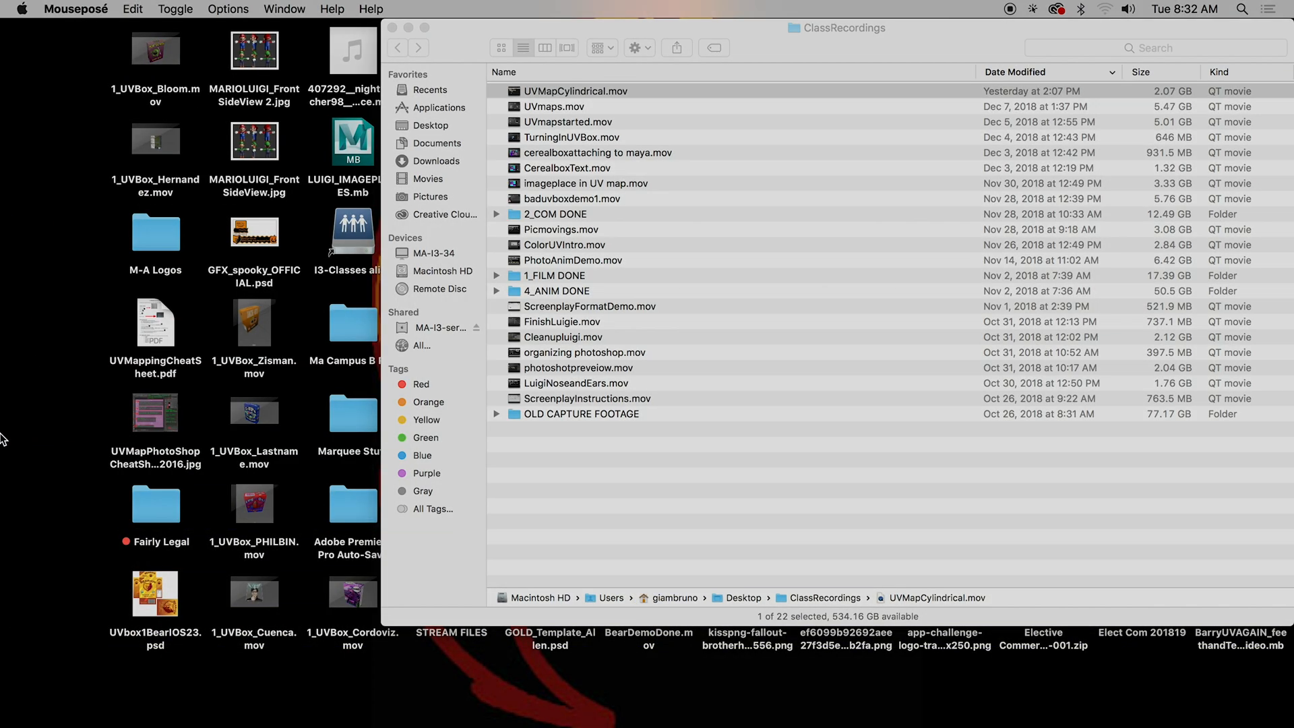
mouse_move(2, 431)
click(29, 197)
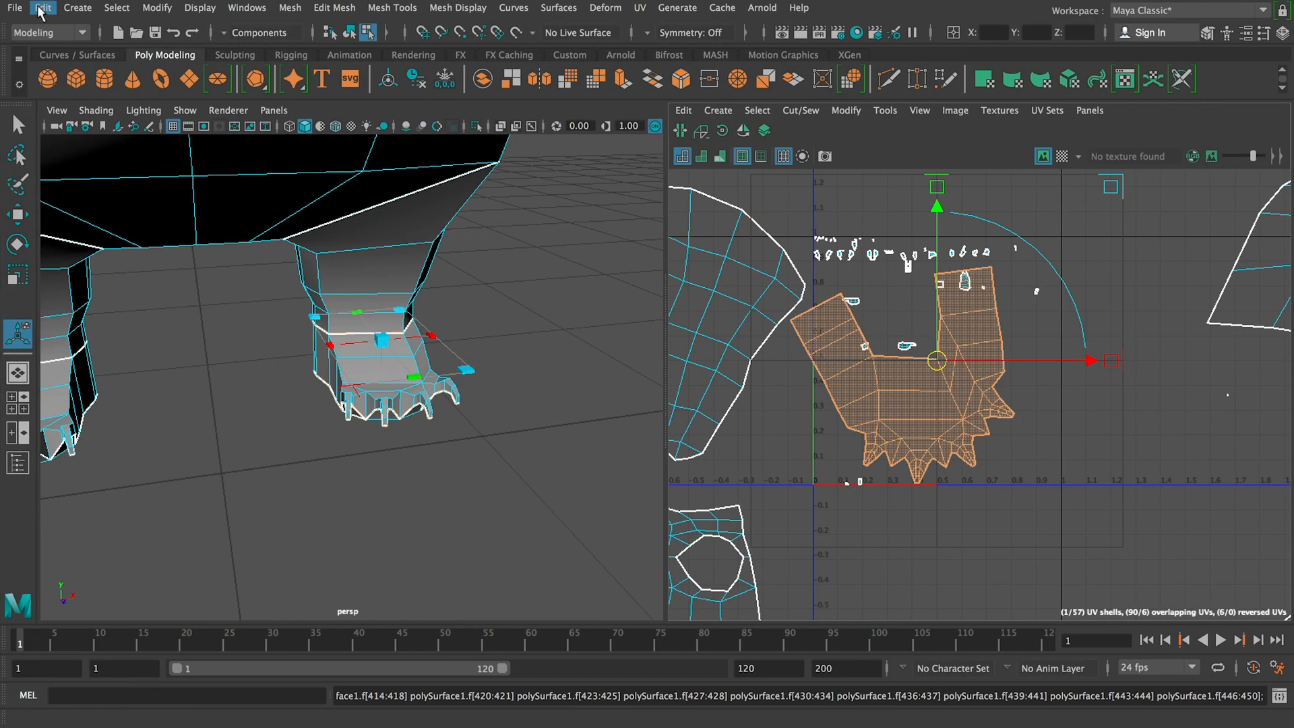
mouse_move(31, 2)
click(44, 27)
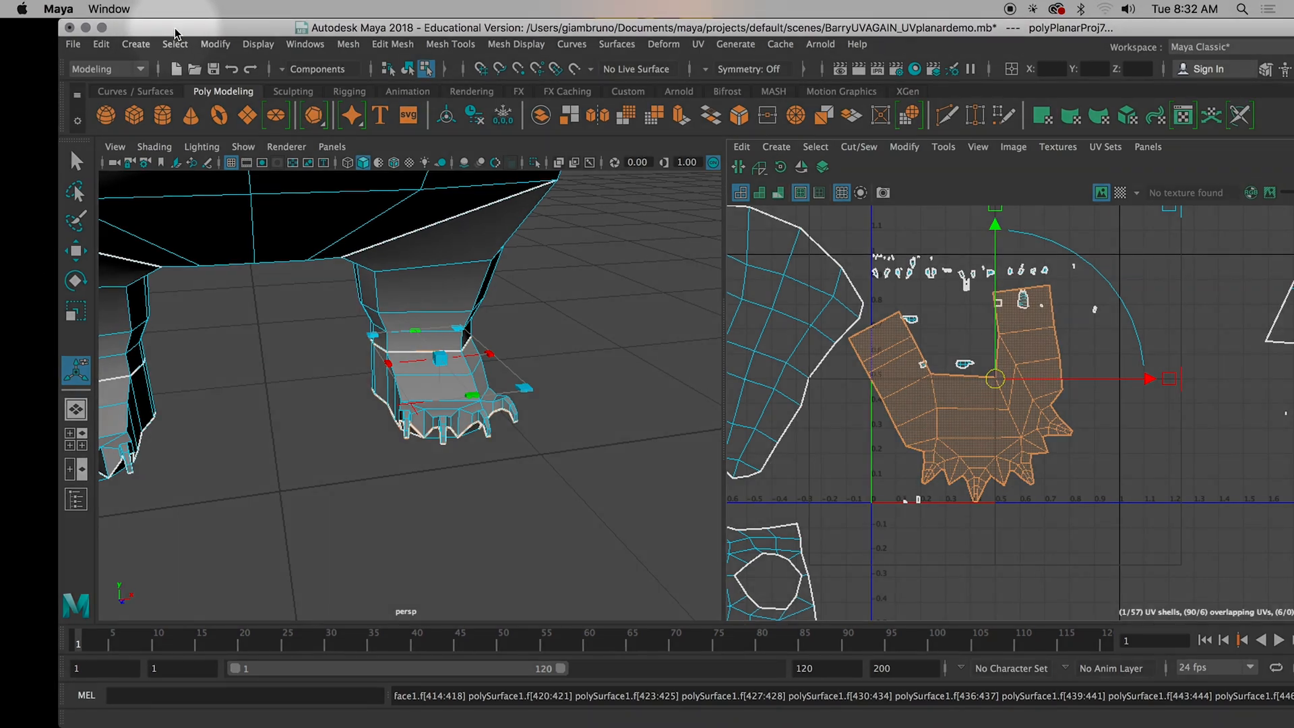
Step: Try unfolding the foot shell a second time and undo that unfold
click(889, 437)
scroll(921, 431, up, 3)
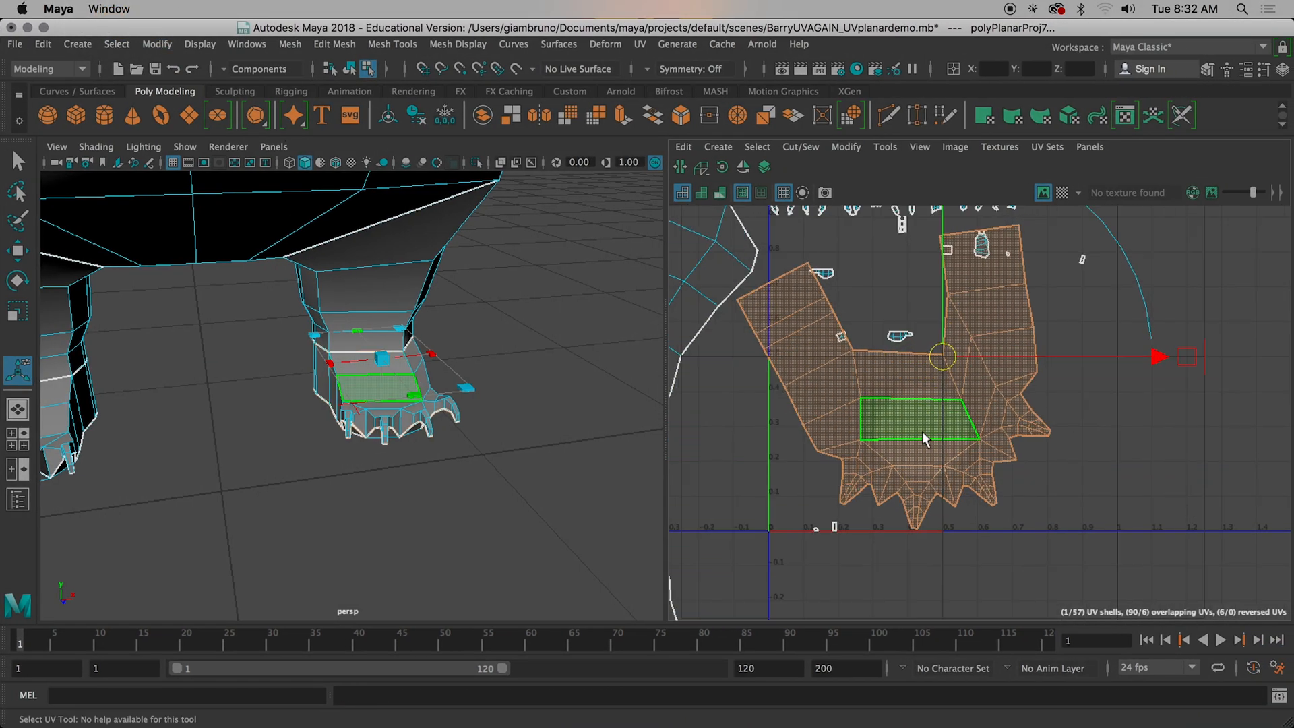
key(super+u)
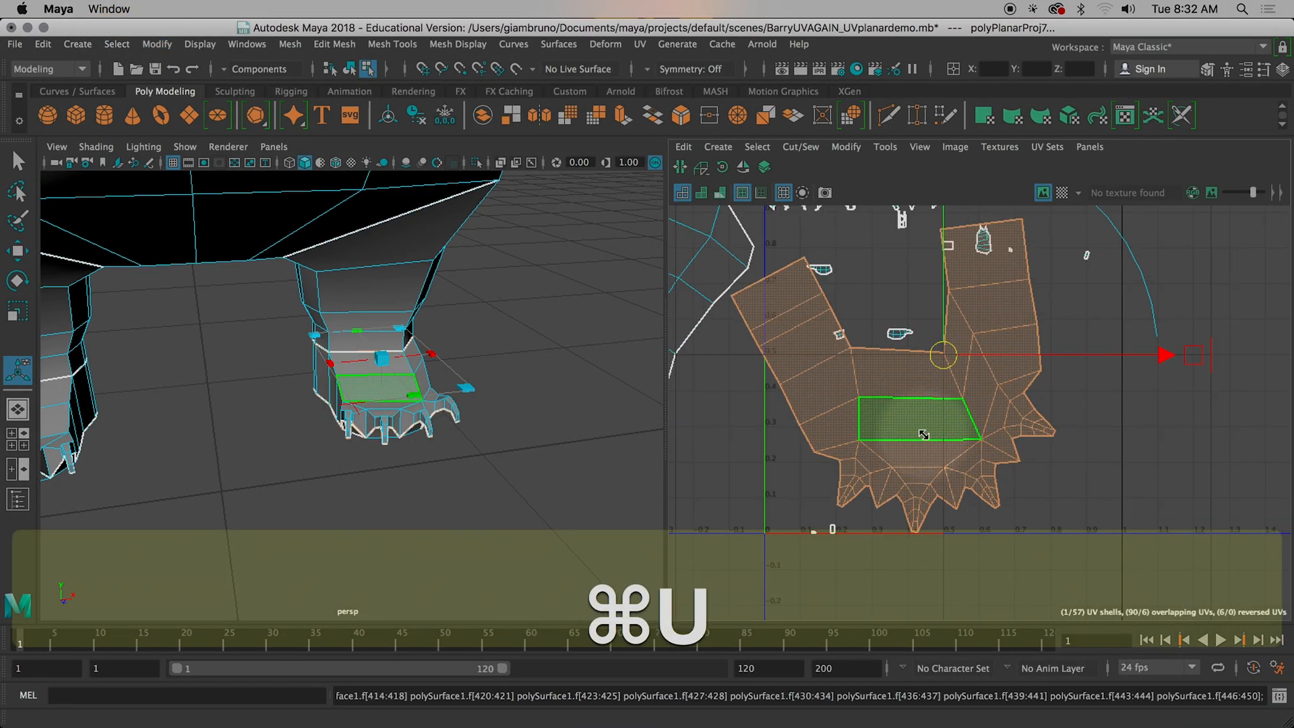
key(super+z)
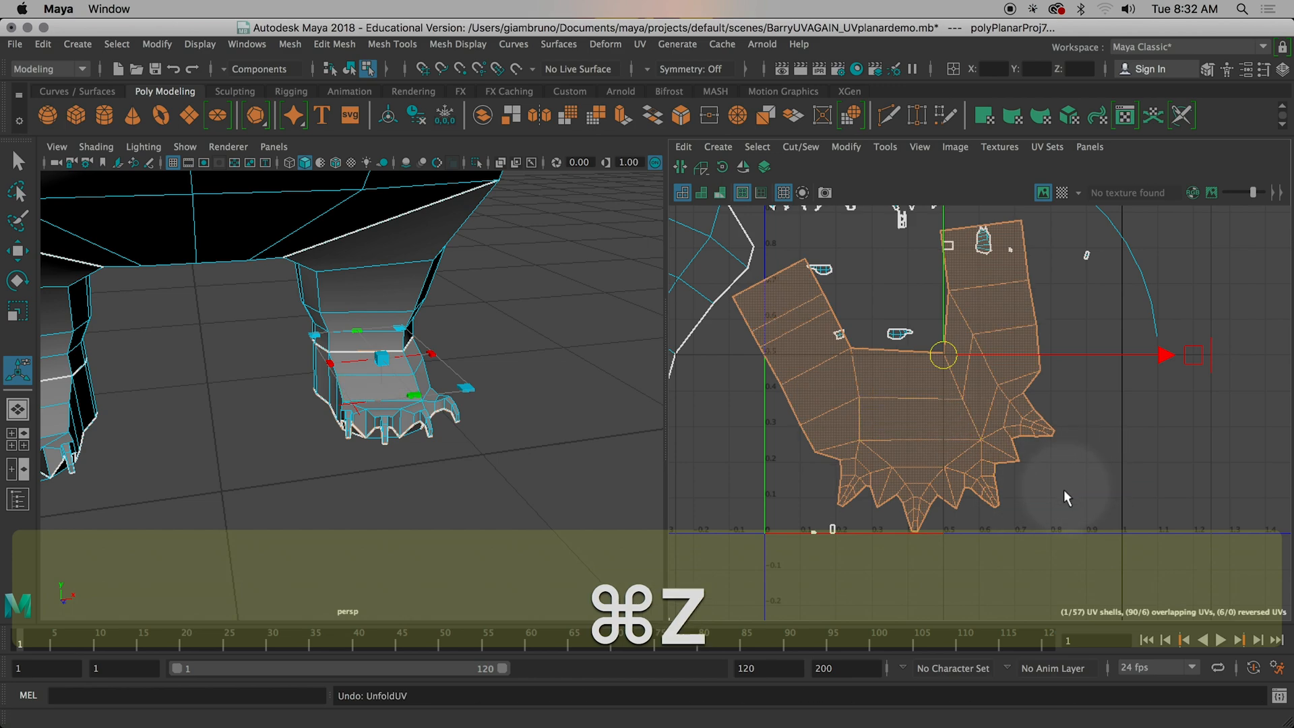
Step: Examine the back of the foot in the model and compare it with the foot's shell in the UV layout
alt+middle_drag(1064, 487, 1048, 508)
alt+drag(528, 438, 157, 425)
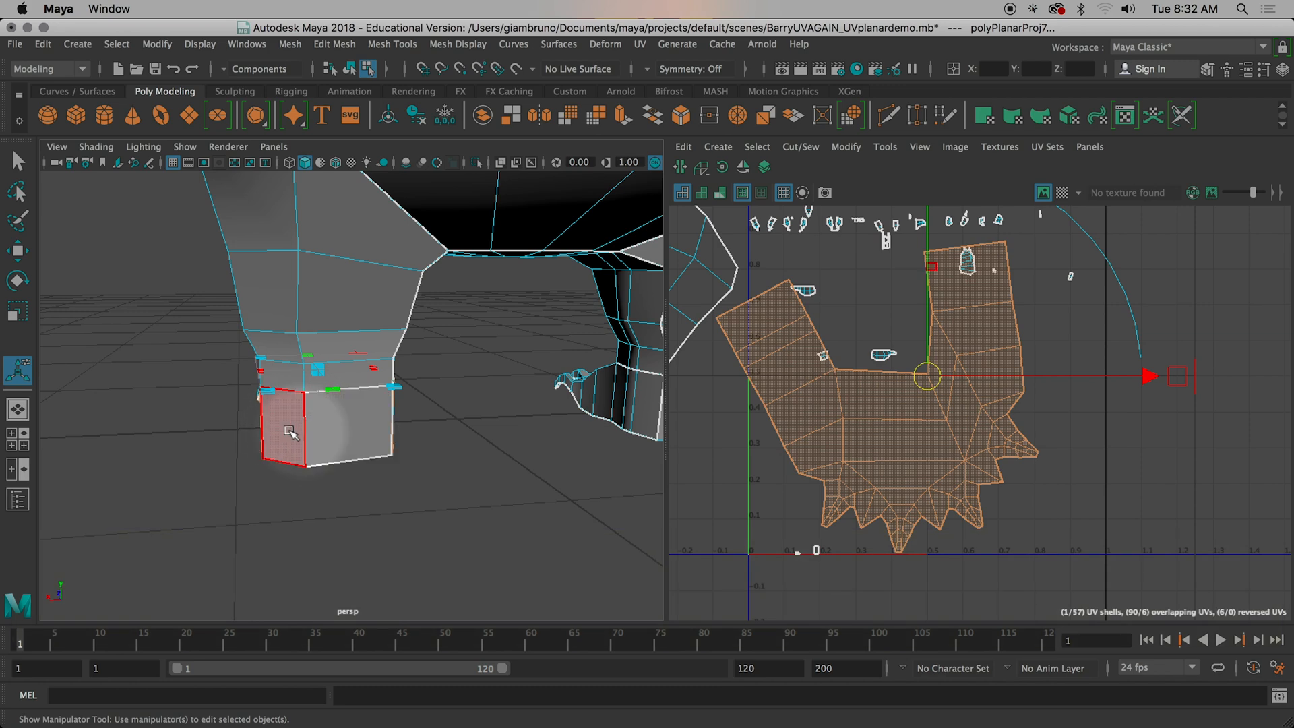
alt+middle_drag(910, 485, 933, 443)
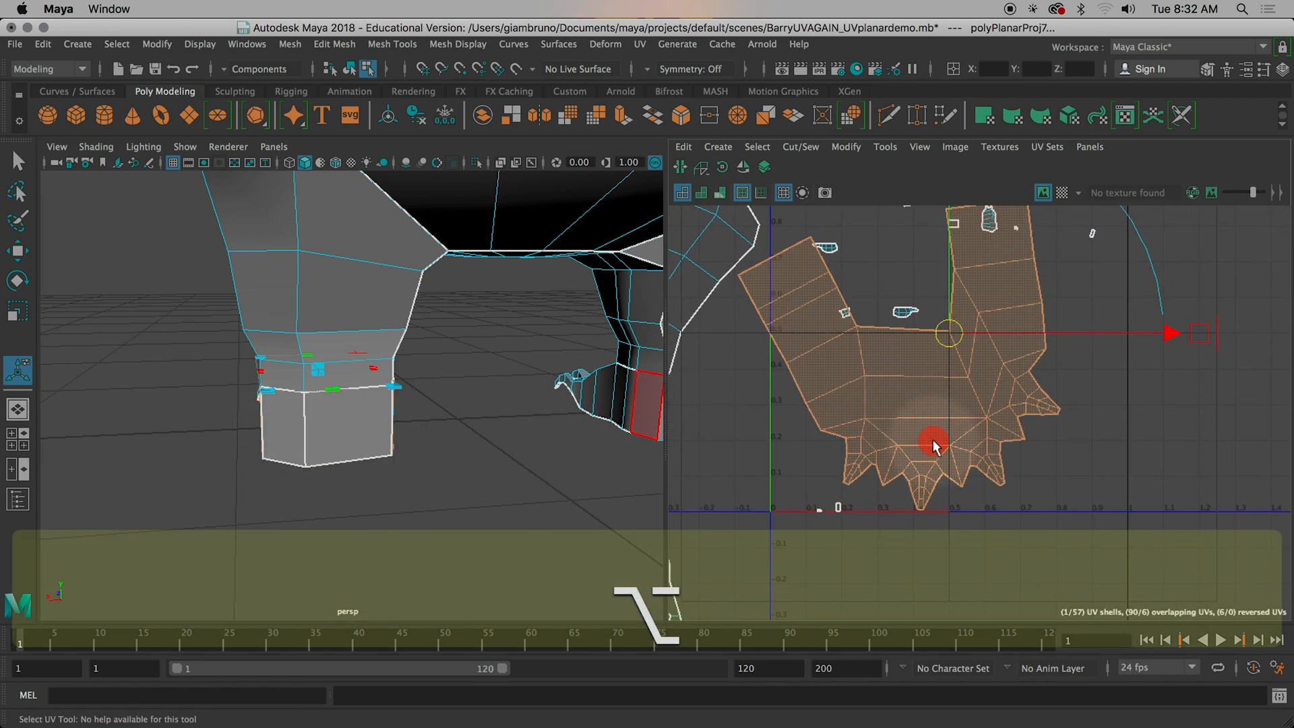
alt+scroll(1035, 461, down, 6)
alt+middle_drag(1035, 467, 991, 481)
alt+scroll(1025, 387, down, 5)
alt+drag(511, 460, 440, 442)
alt+middle_drag(485, 441, 376, 430)
alt+scroll(376, 428, down, 4)
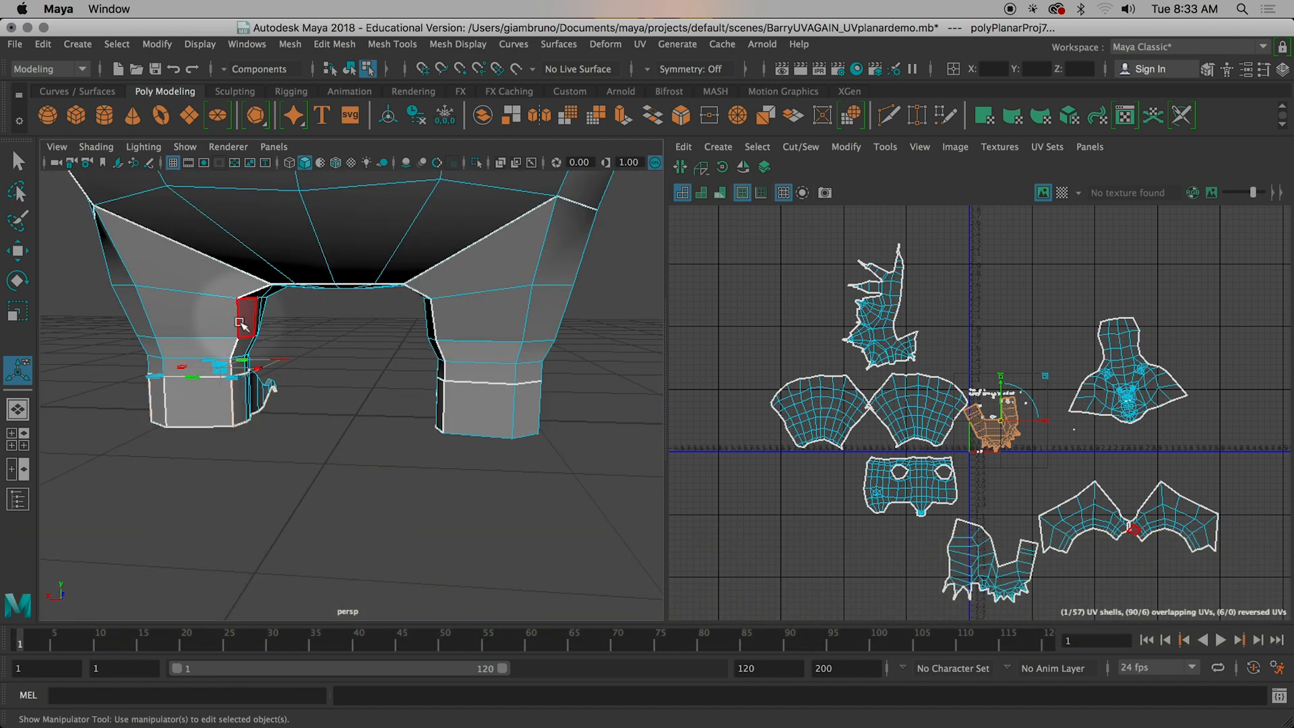
alt+drag(229, 407, 280, 421)
click(297, 307)
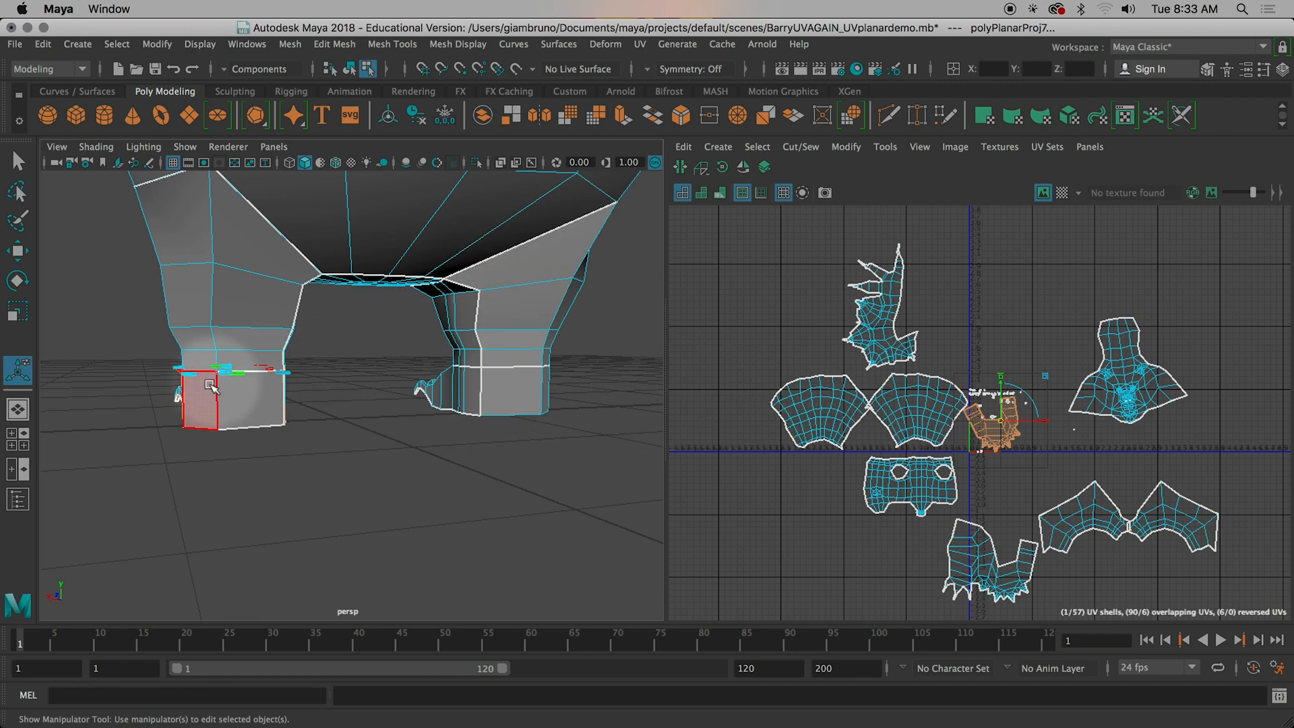
alt+drag(195, 396, 244, 401)
Step: Select the vertical border edge on the side of the heel and attach the neighbouring face to the foot shell with Move and Sew
right_click(271, 389)
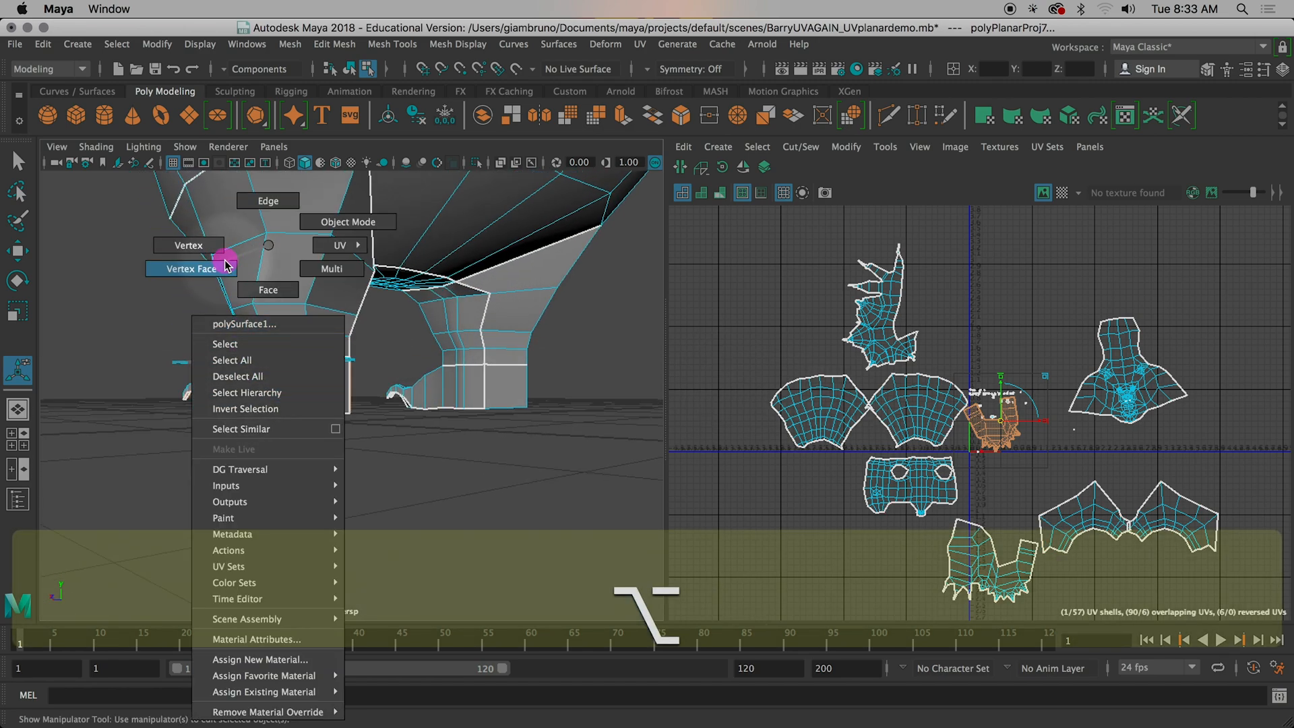
click(281, 201)
click(260, 376)
alt+middle_drag(260, 376, 262, 440)
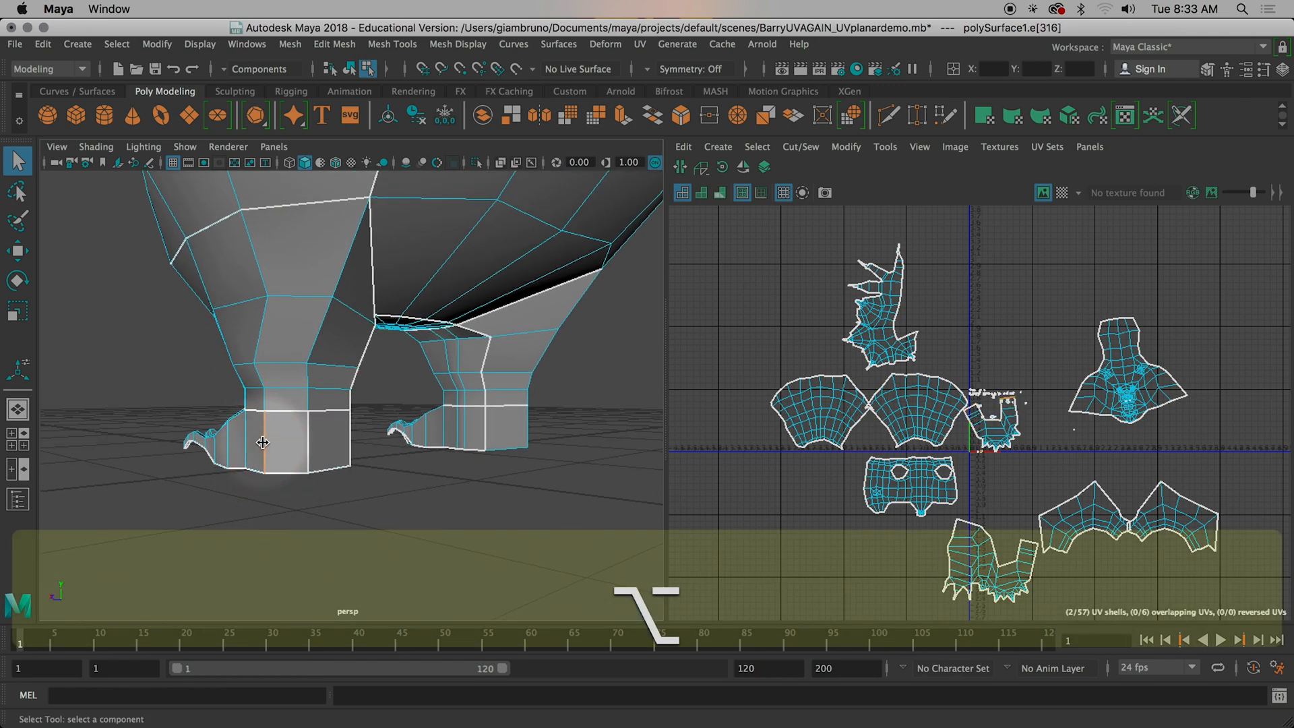
scroll(1112, 500, up, 5)
alt+middle_drag(932, 366, 937, 476)
alt+right_drag(937, 475, 999, 462)
scroll(998, 457, up, 4)
alt+middle_drag(932, 443, 1065, 400)
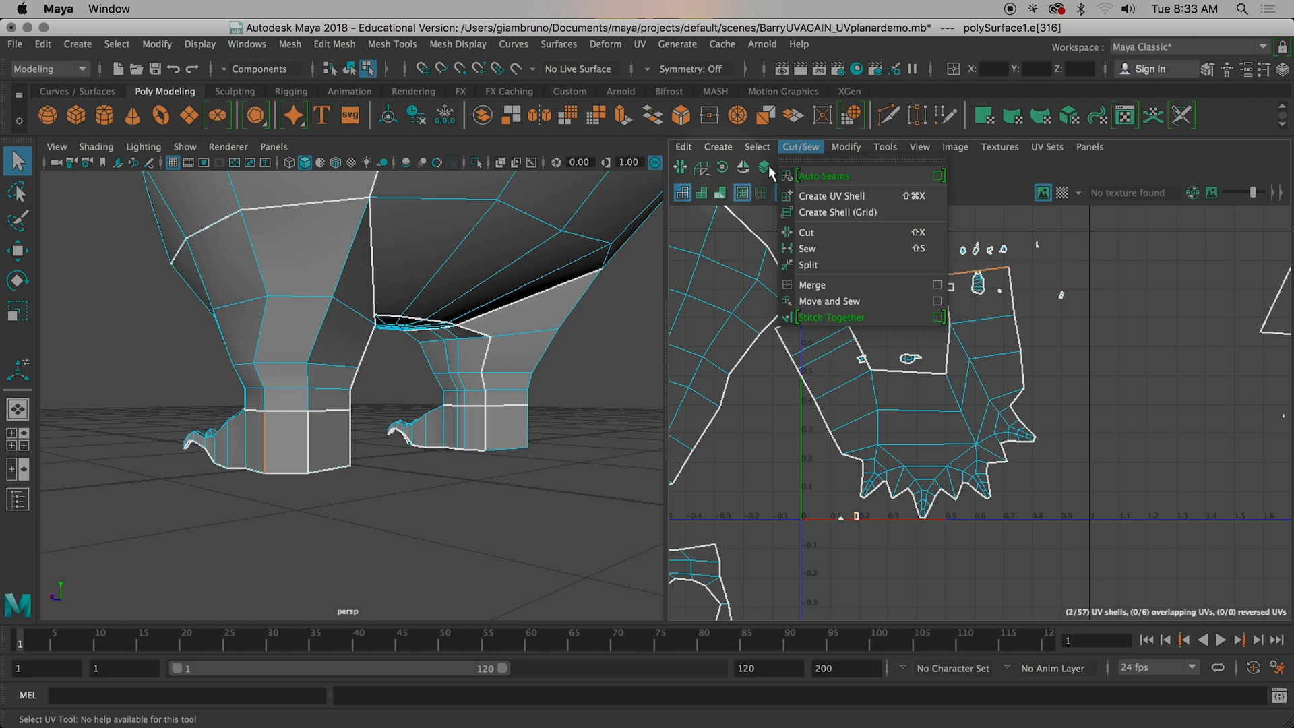
click(700, 174)
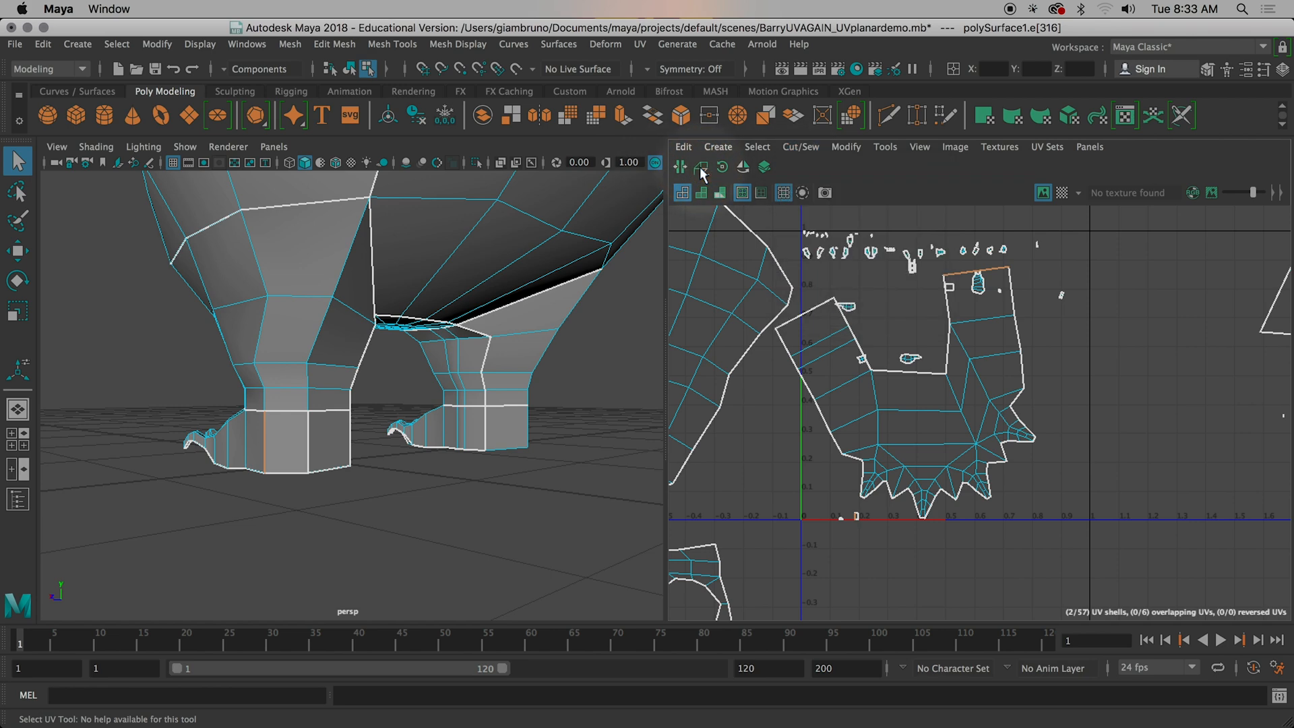
click(701, 169)
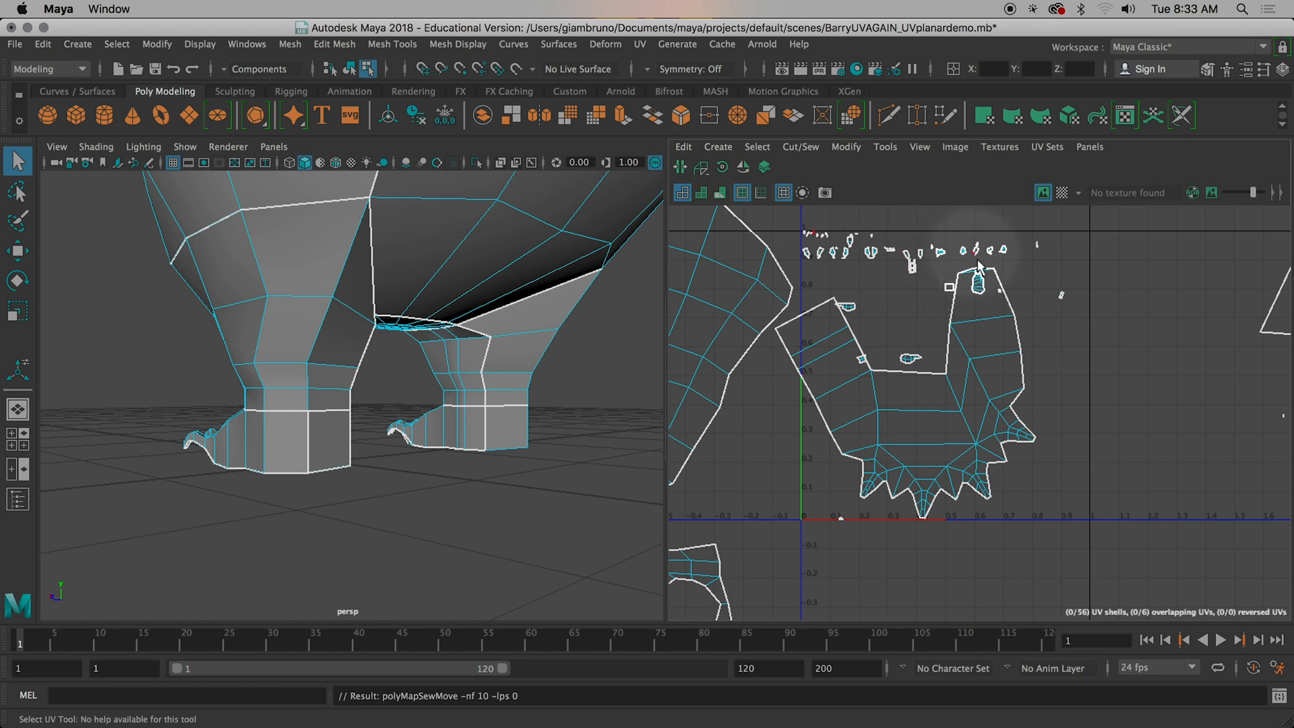
Step: Select the whole foot UV shell with its newly attached side face and unfold it
right_click(965, 313)
right_drag(896, 315, 896, 290)
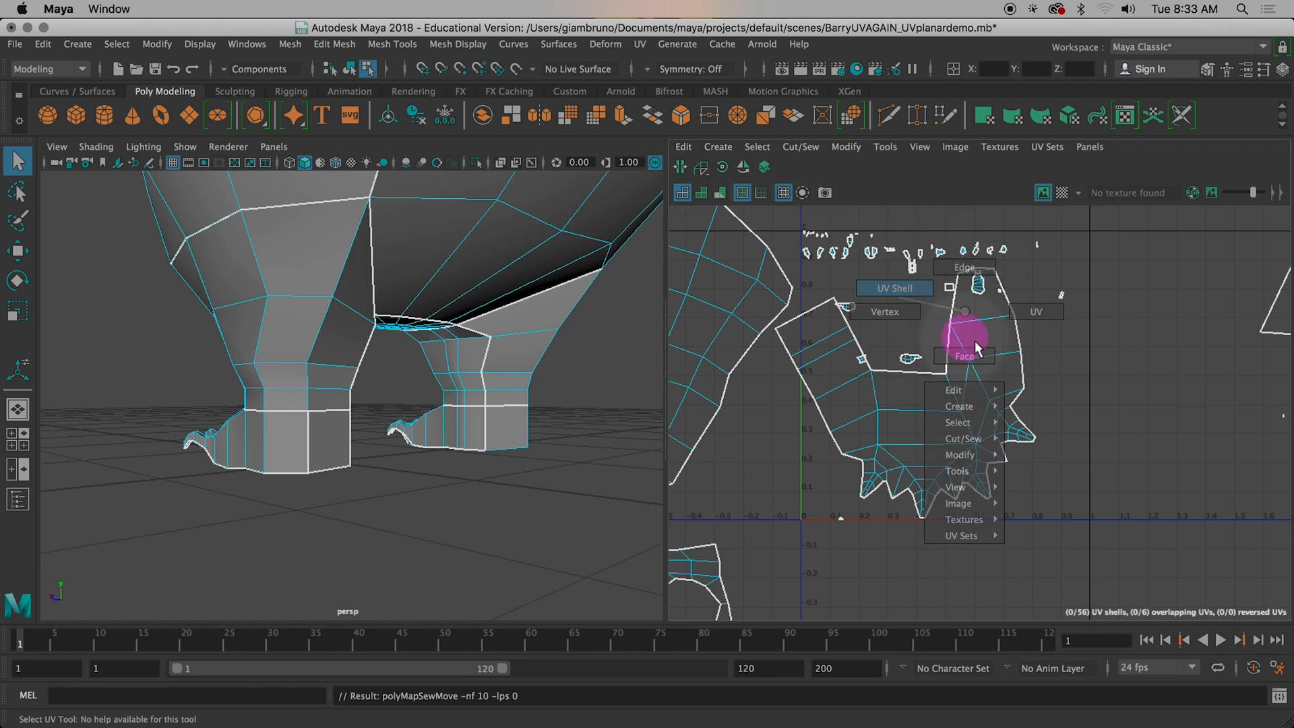
click(981, 344)
key(super+u)
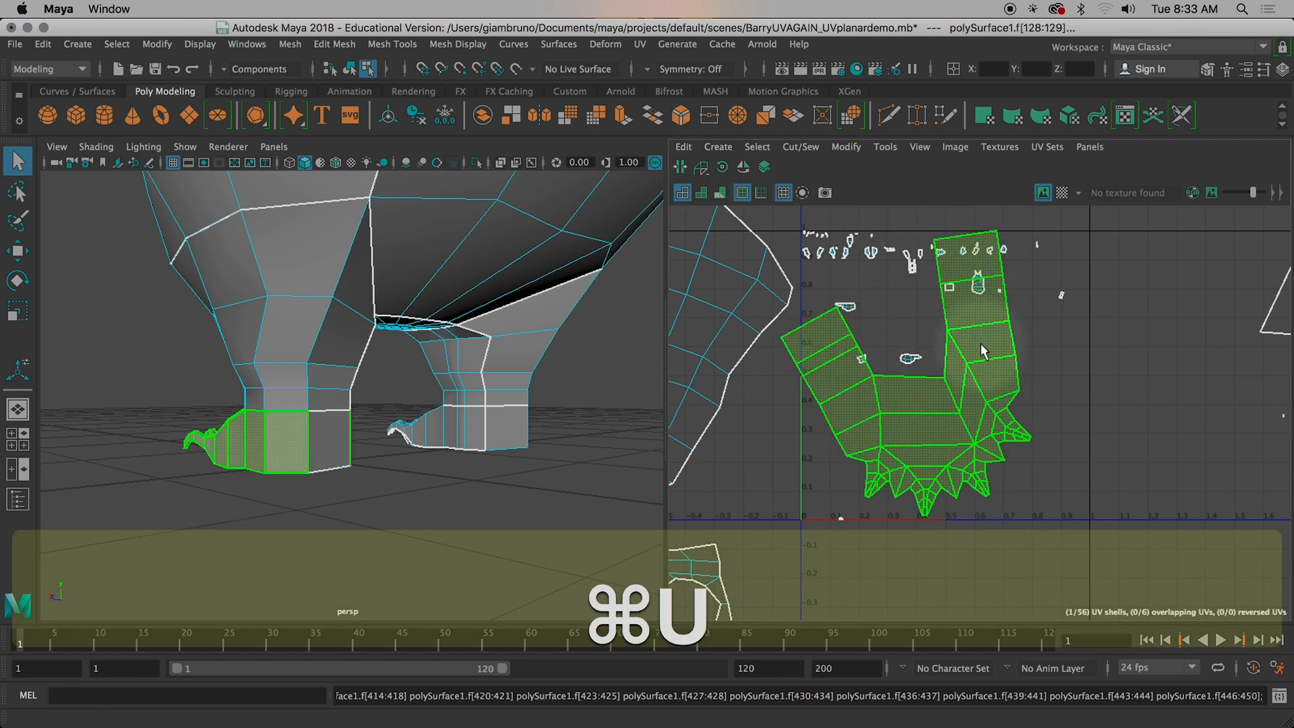
Step: Move and sew the next heel face along the rear corner edge of the foot, and unfold the enlarged foot shell
right_drag(957, 249, 954, 211)
click(308, 429)
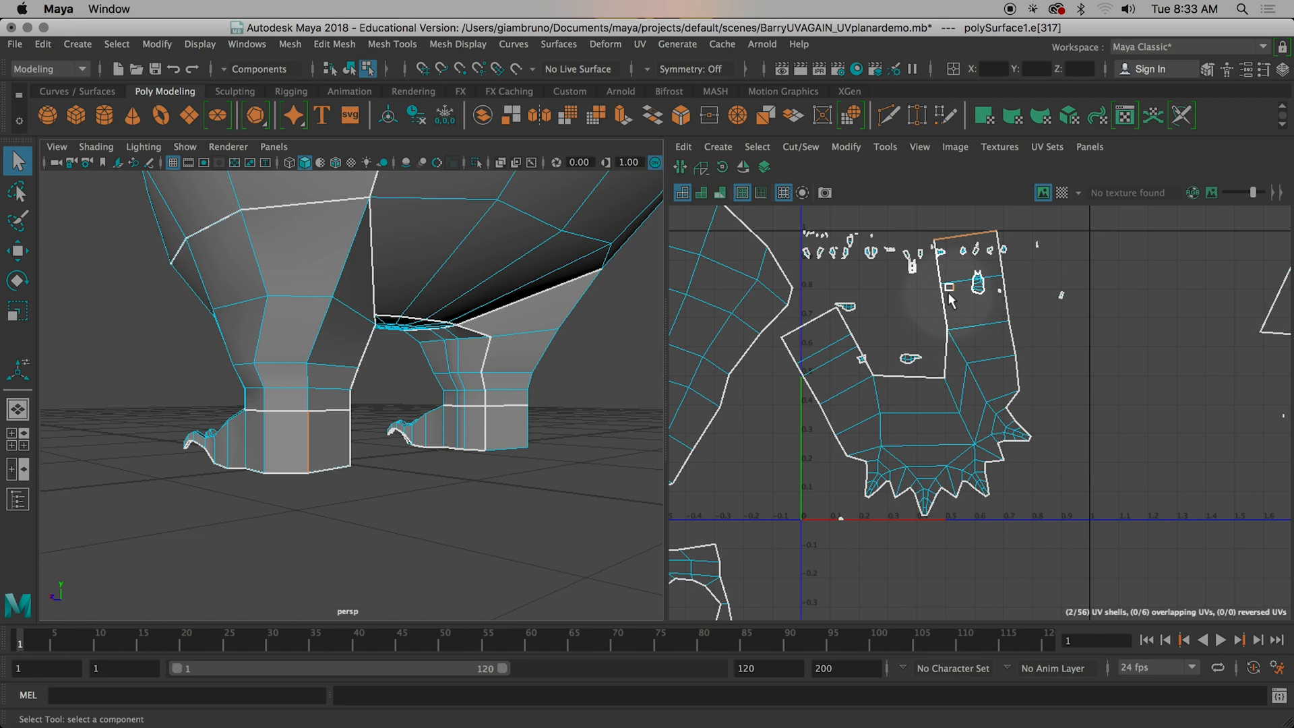
click(702, 167)
right_drag(980, 364, 921, 351)
click(980, 361)
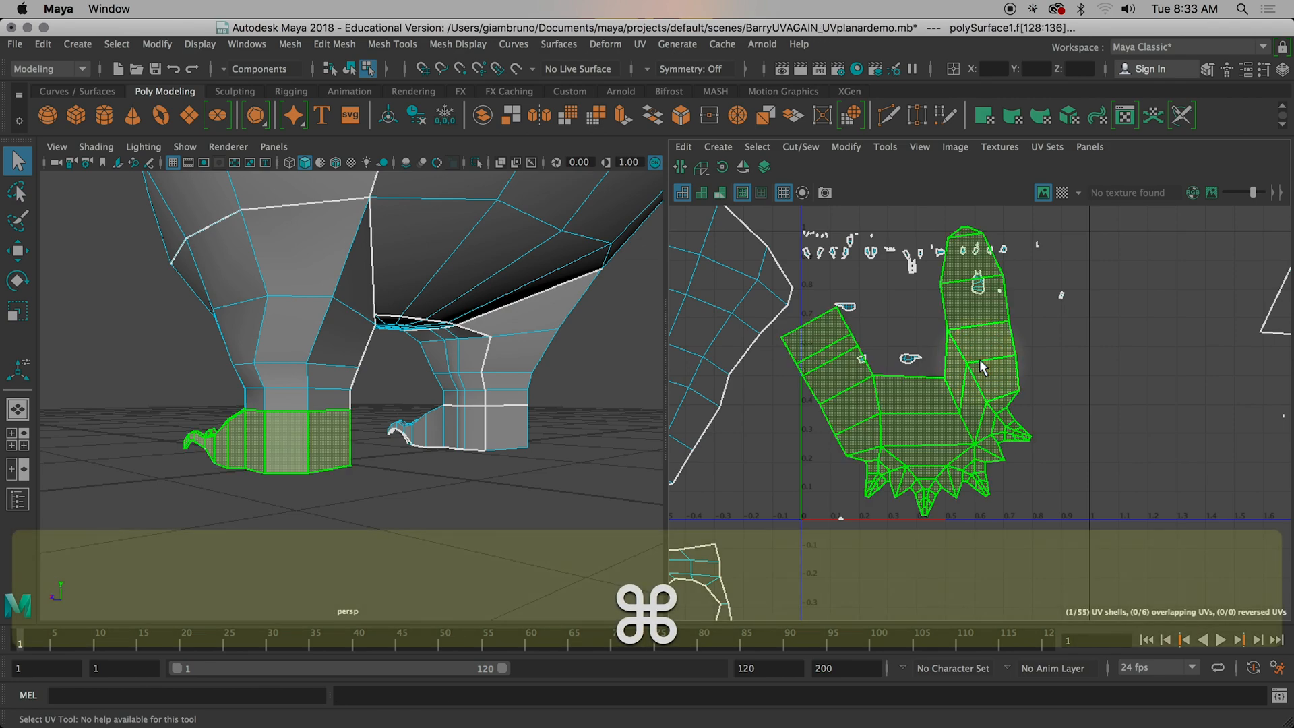
key(super+u)
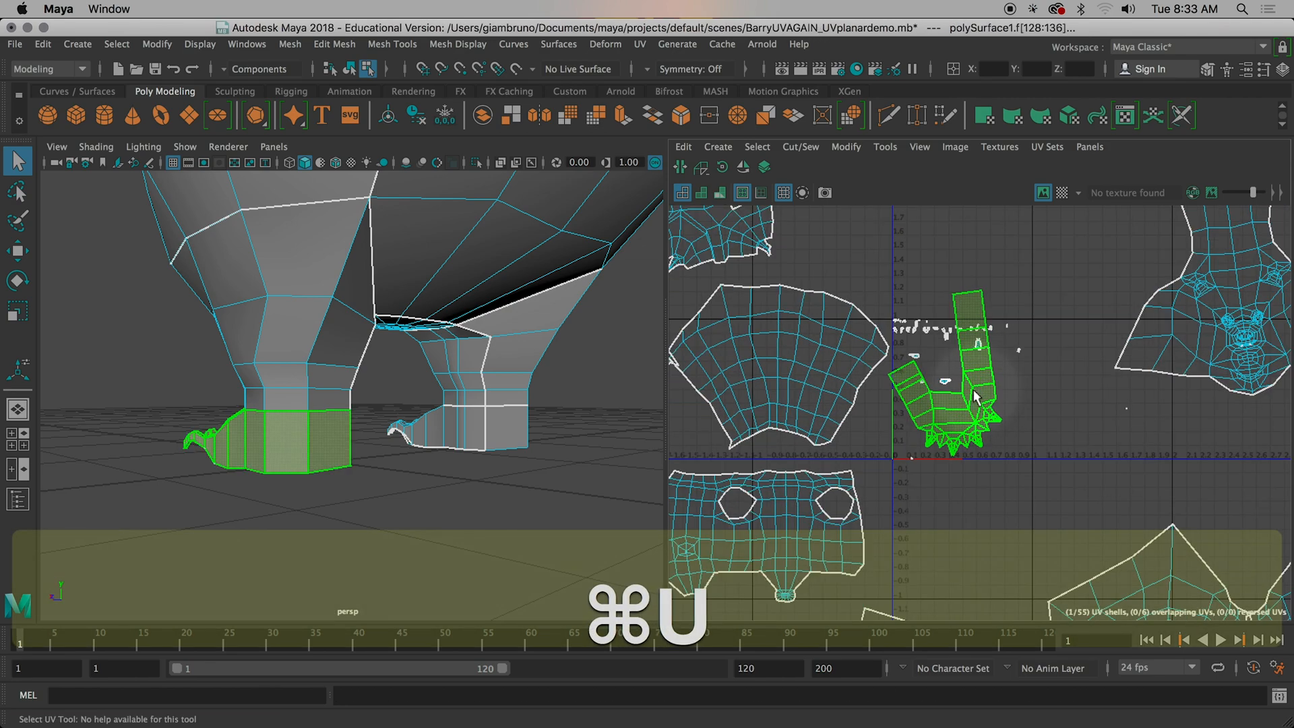
Step: Move the unfolded foot-side UV shell below the head shell, beside the finished shell of the other foot
key(alt)
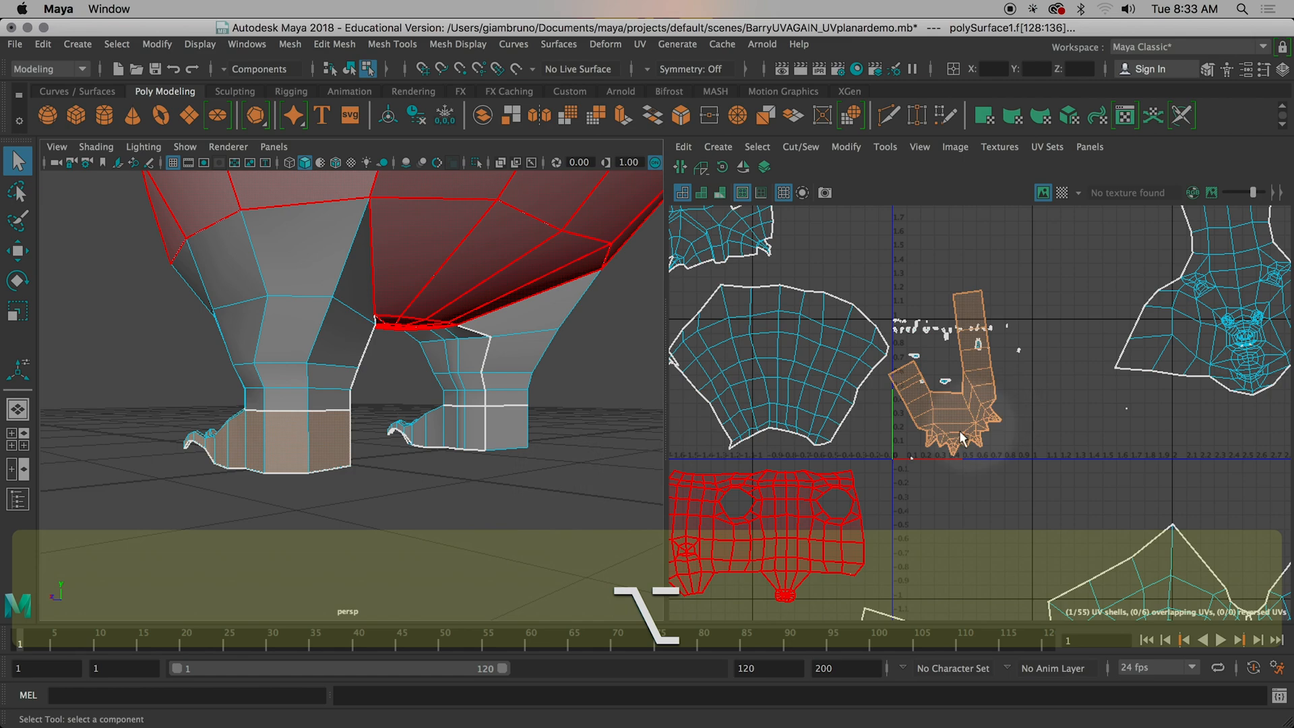
key(w)
drag(948, 378, 921, 475)
scroll(972, 512, down, 3)
alt+middle_drag(963, 517, 1005, 330)
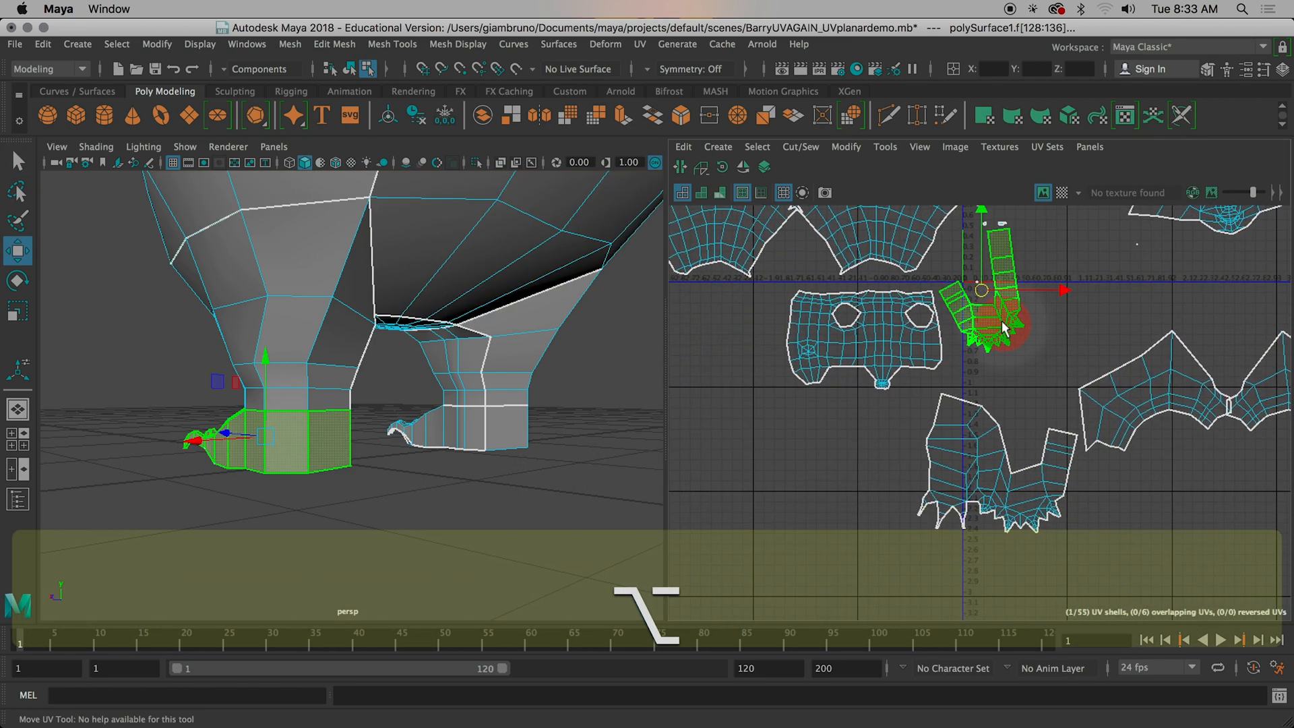
drag(981, 291, 832, 455)
scroll(985, 495, up, 4)
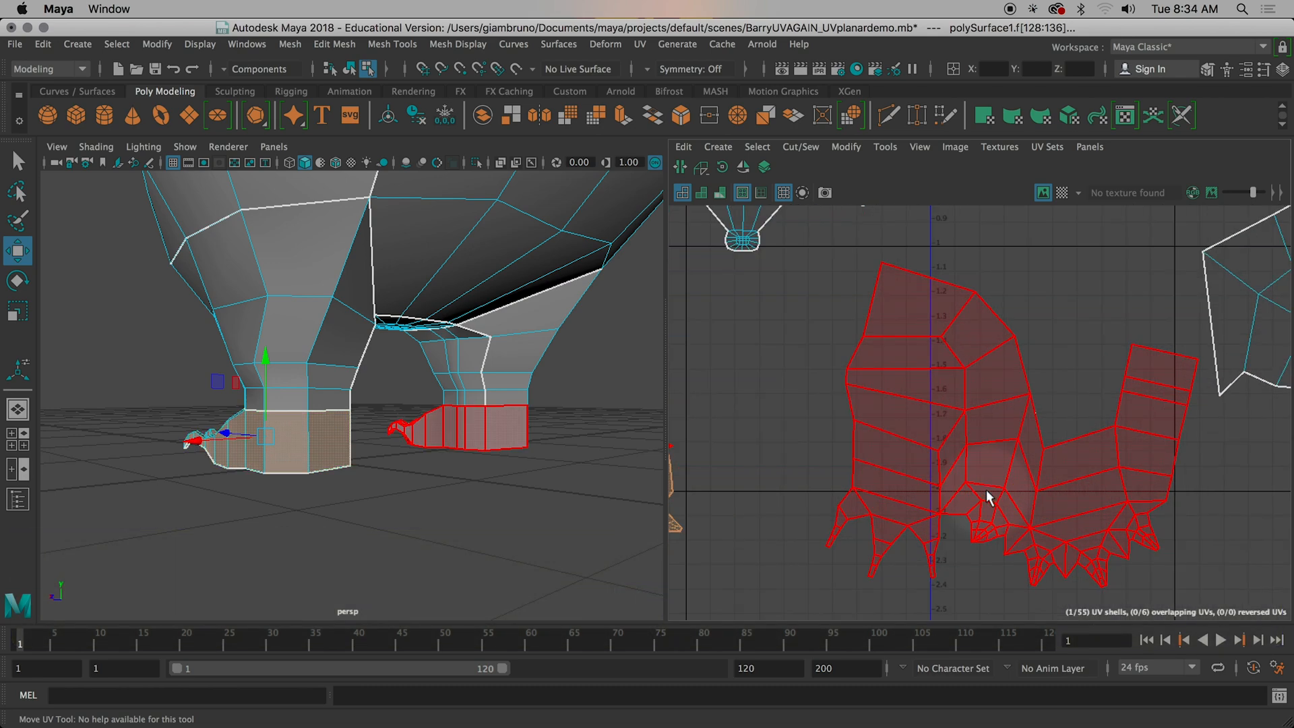
Step: Select all the sole faces on the underside of the foot in the 3D view, including the faces beneath the toes and claws
key(alt)
alt+drag(531, 456, 464, 364)
right_drag(459, 245, 536, 293)
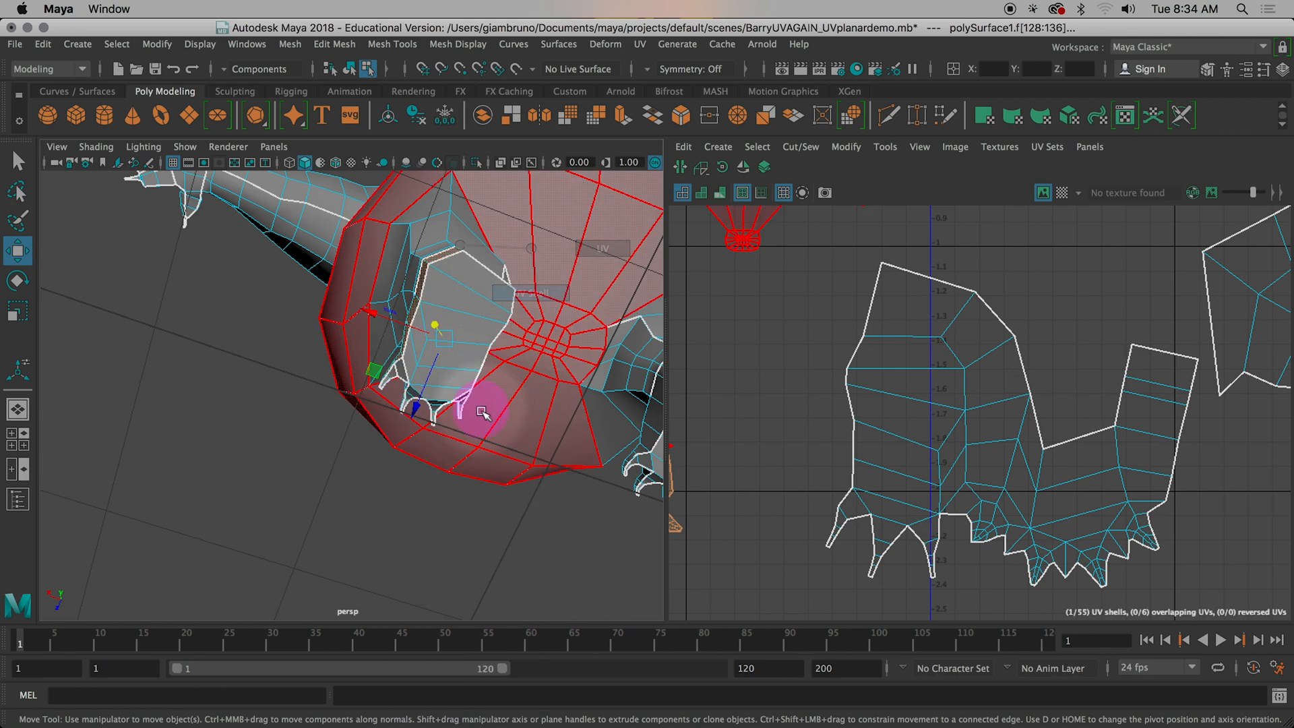
scroll(477, 534, up, 3)
mouse_move(476, 533)
alt+mouse_down()
mouse_move(511, 563)
mouse_move(453, 543)
alt+mouse_up()
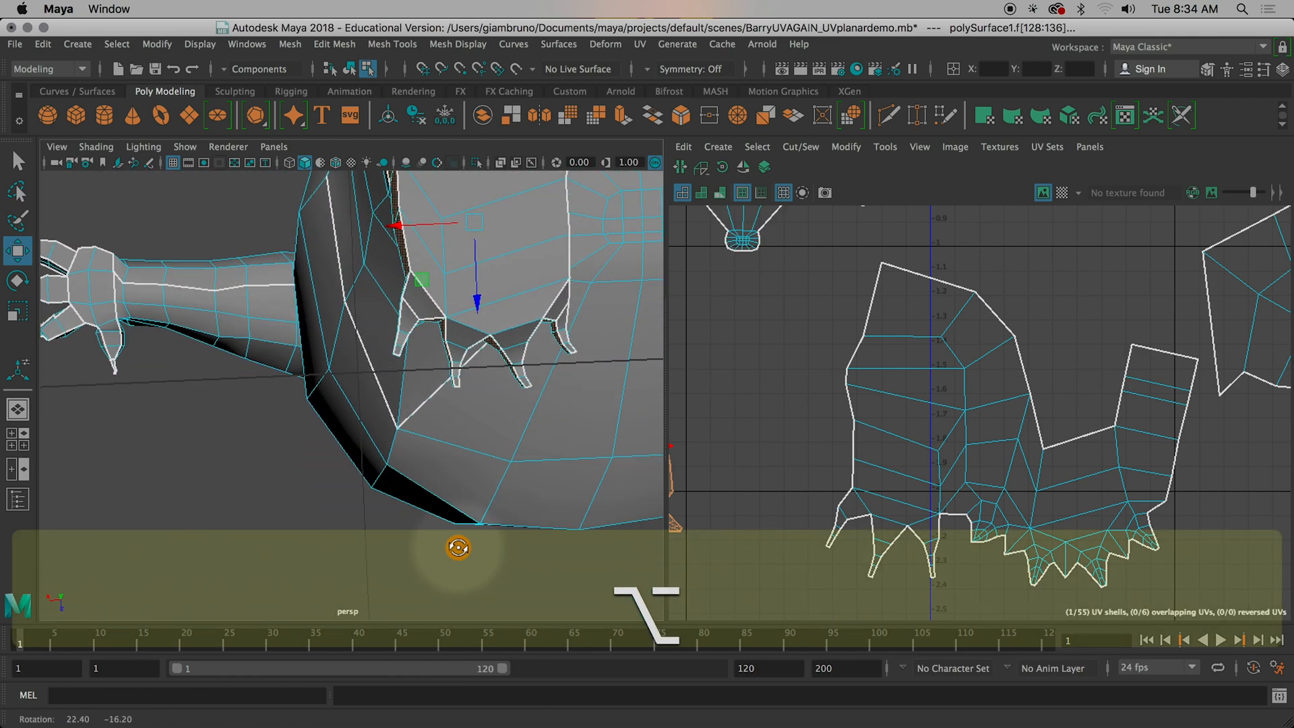
click(516, 268)
alt+drag(491, 289, 476, 306)
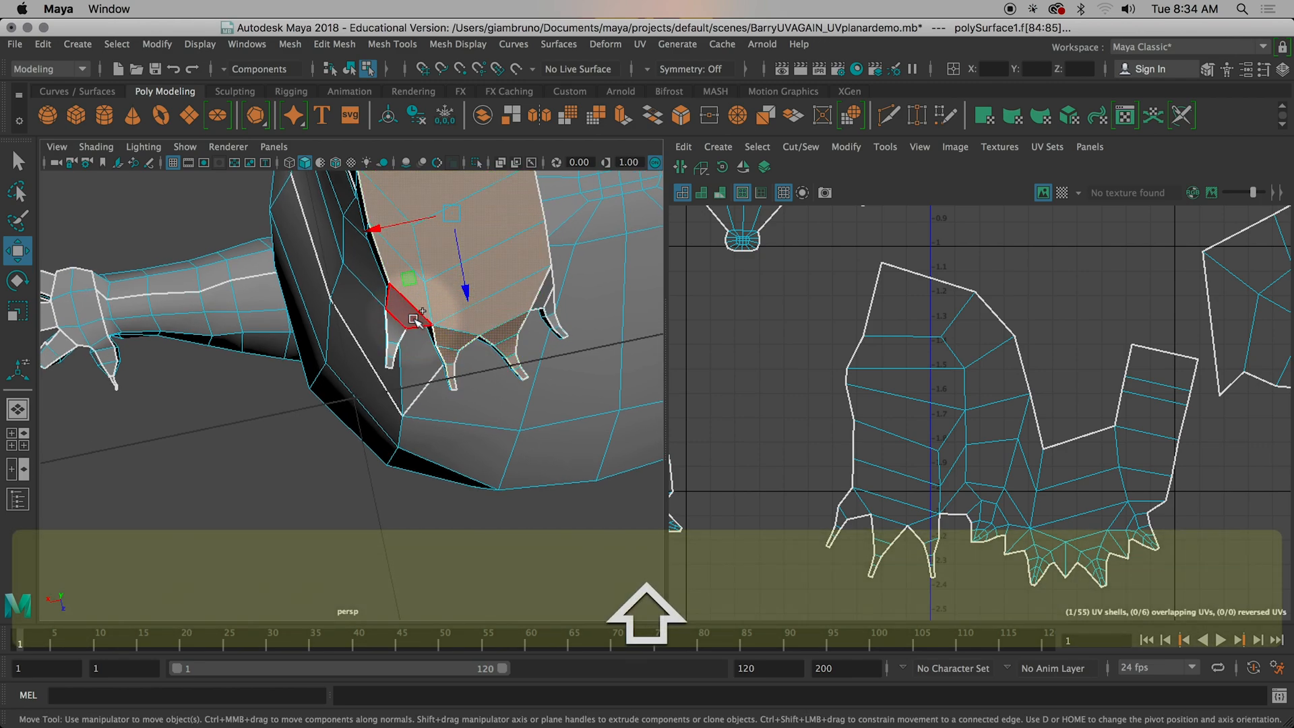
shift+click(414, 325)
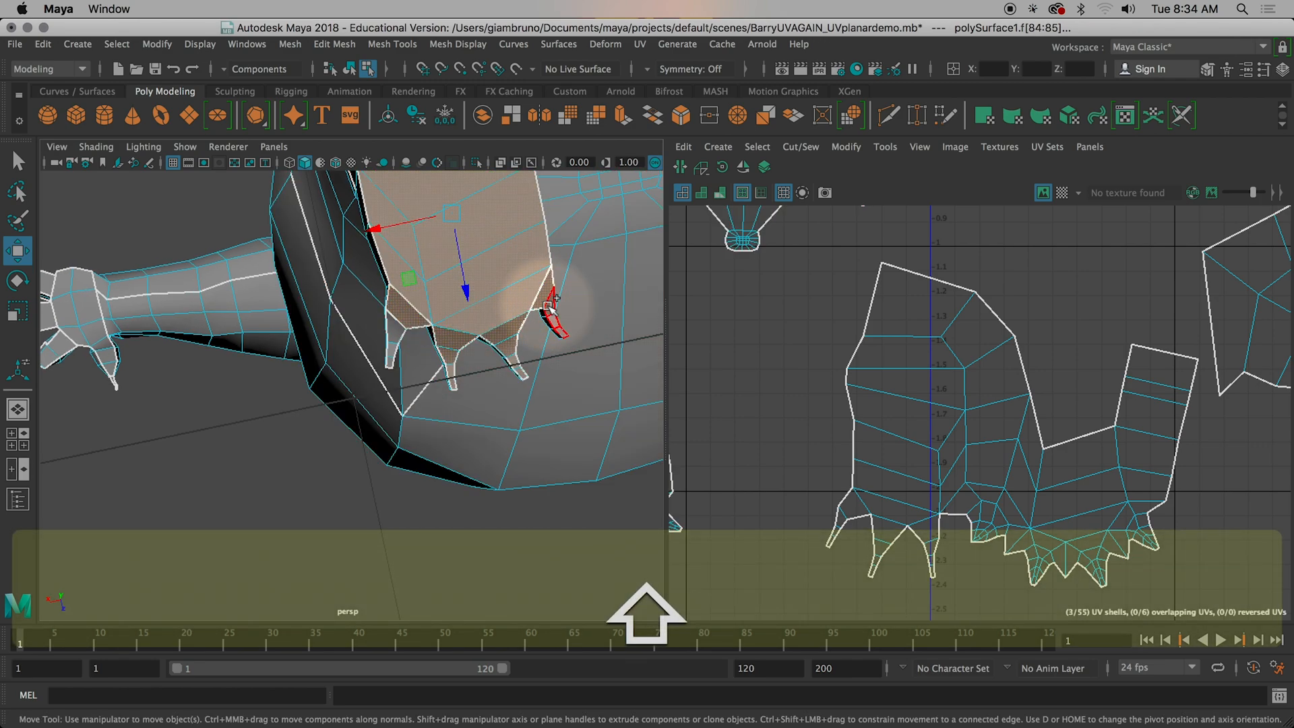
shift+click(551, 301)
shift+click(395, 343)
alt+drag(488, 398, 609, 367)
Step: Apply a planar UV projection to the selected sole faces and move the resulting shell beside the foot-side shell
scroll(881, 366, down, 5)
scroll(880, 366, down, 5)
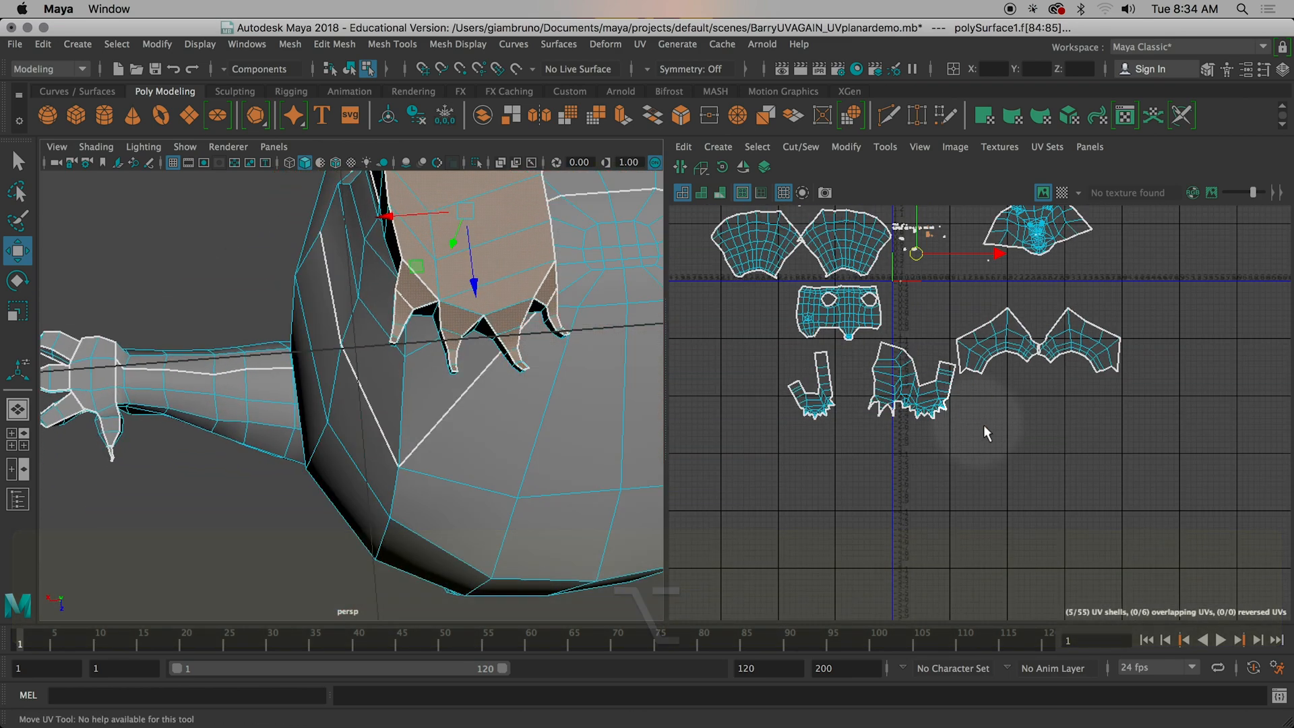
alt+middle_drag(983, 283, 1098, 486)
scroll(941, 366, up, 8)
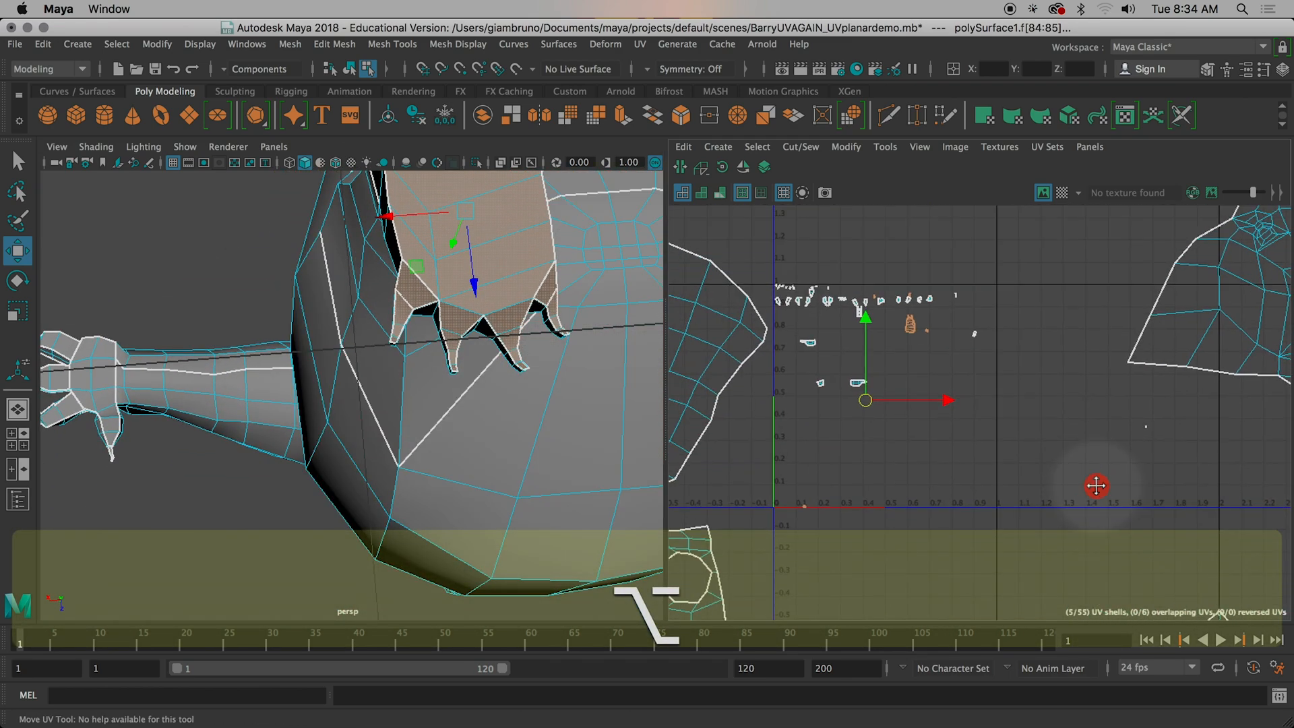
click(718, 147)
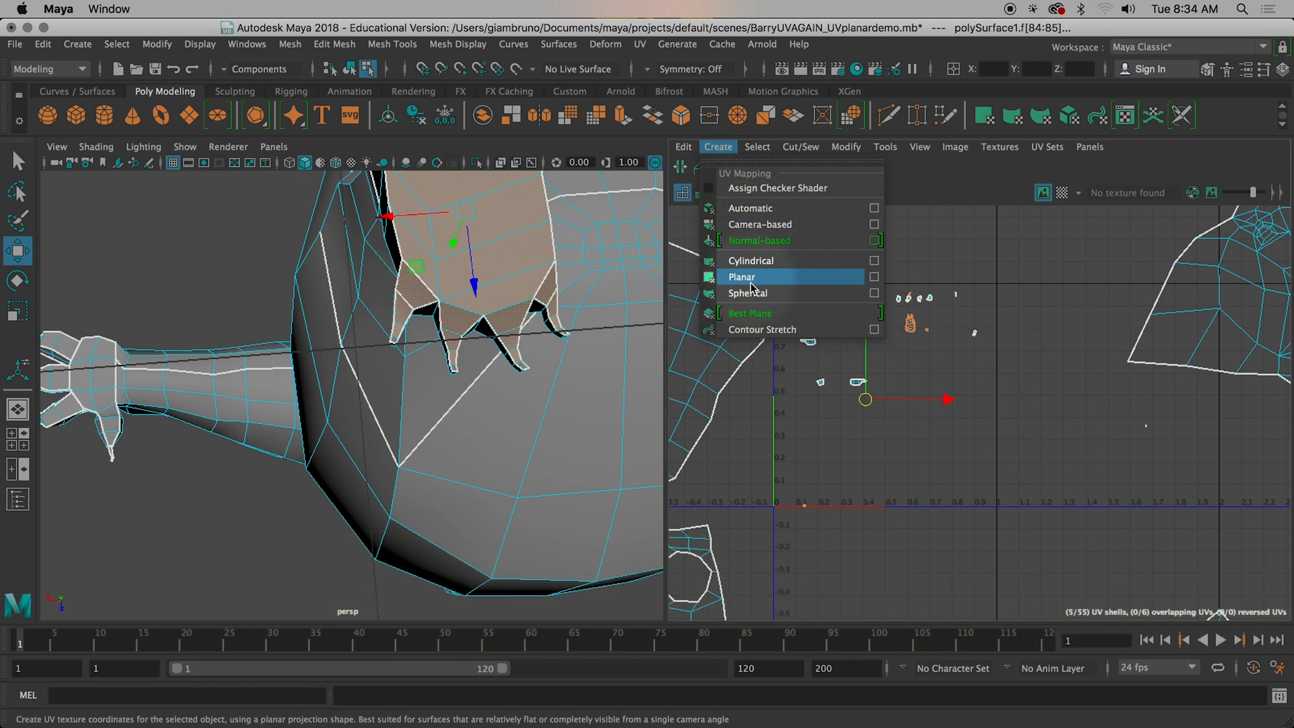
click(779, 285)
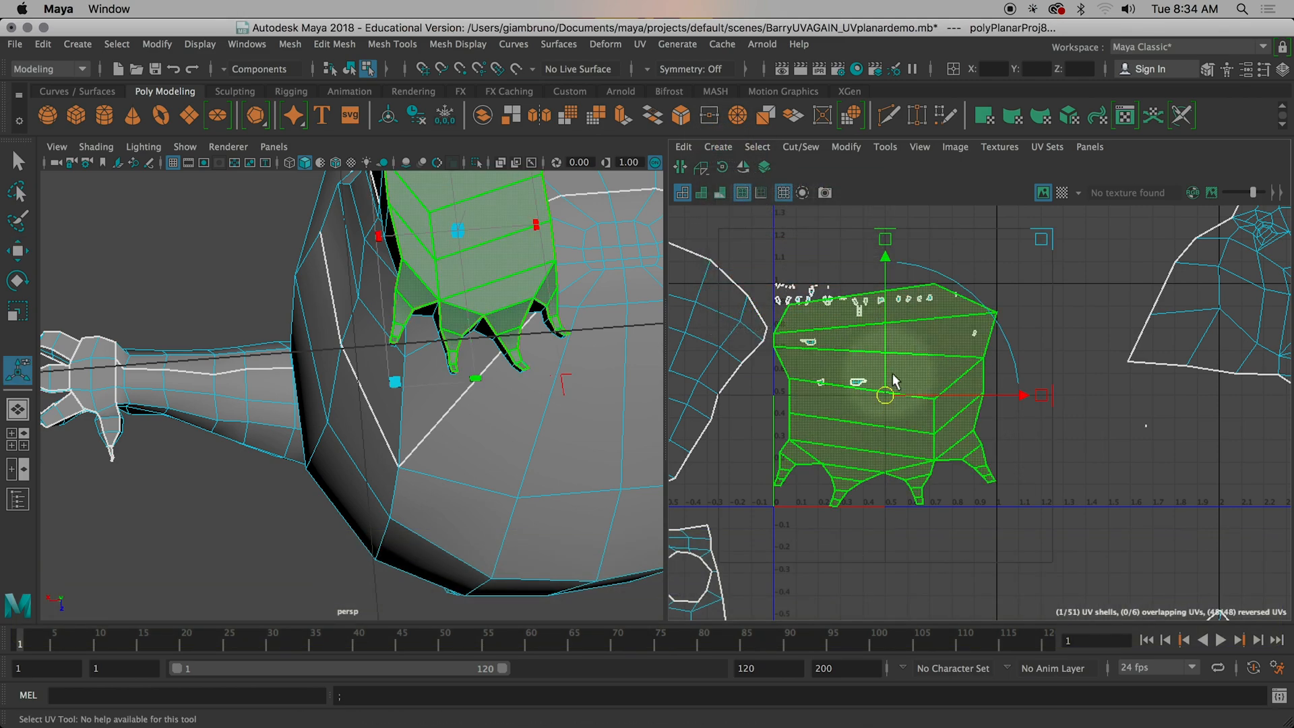
scroll(910, 404, down, 6)
scroll(908, 405, down, 3)
drag(902, 408, 769, 512)
scroll(823, 556, up, 4)
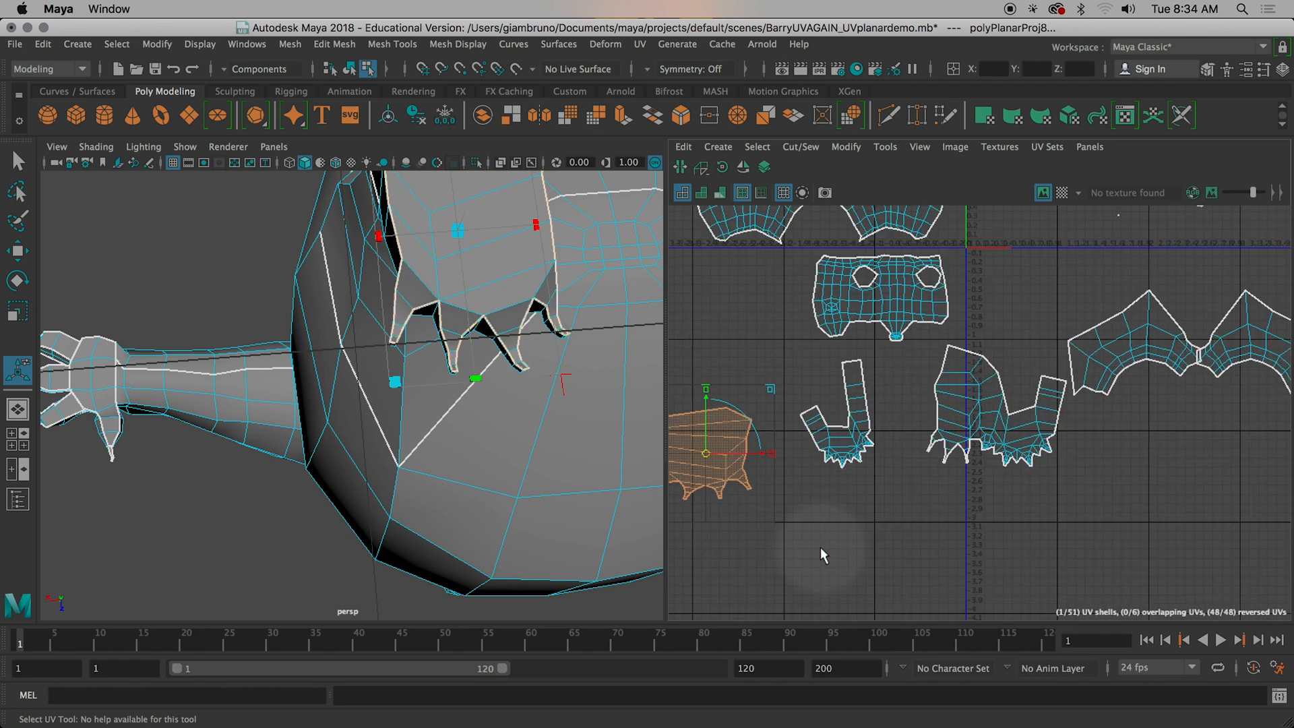
Step: Inspect the seam between the sole and the foot's side walls from several angles on the model
alt+drag(462, 496, 519, 476)
alt+drag(523, 527, 497, 490)
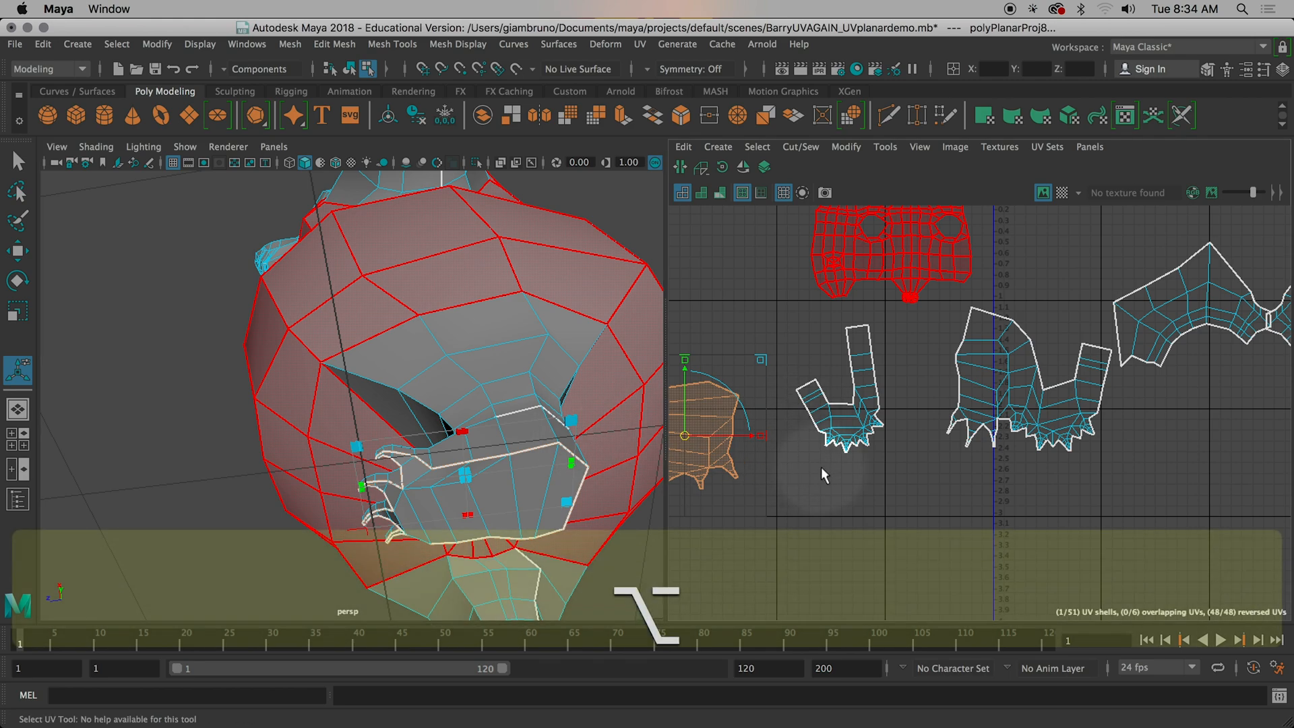
alt+middle_drag(822, 475, 897, 453)
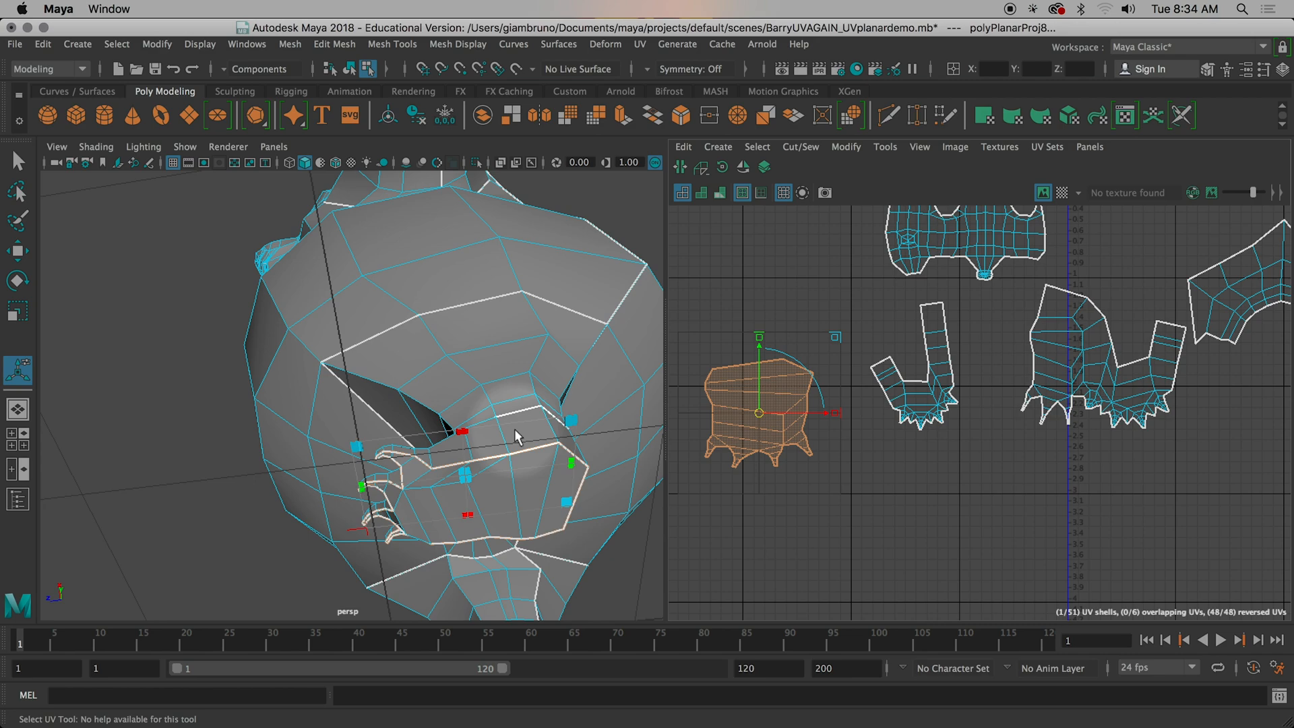
alt+drag(516, 471, 543, 508)
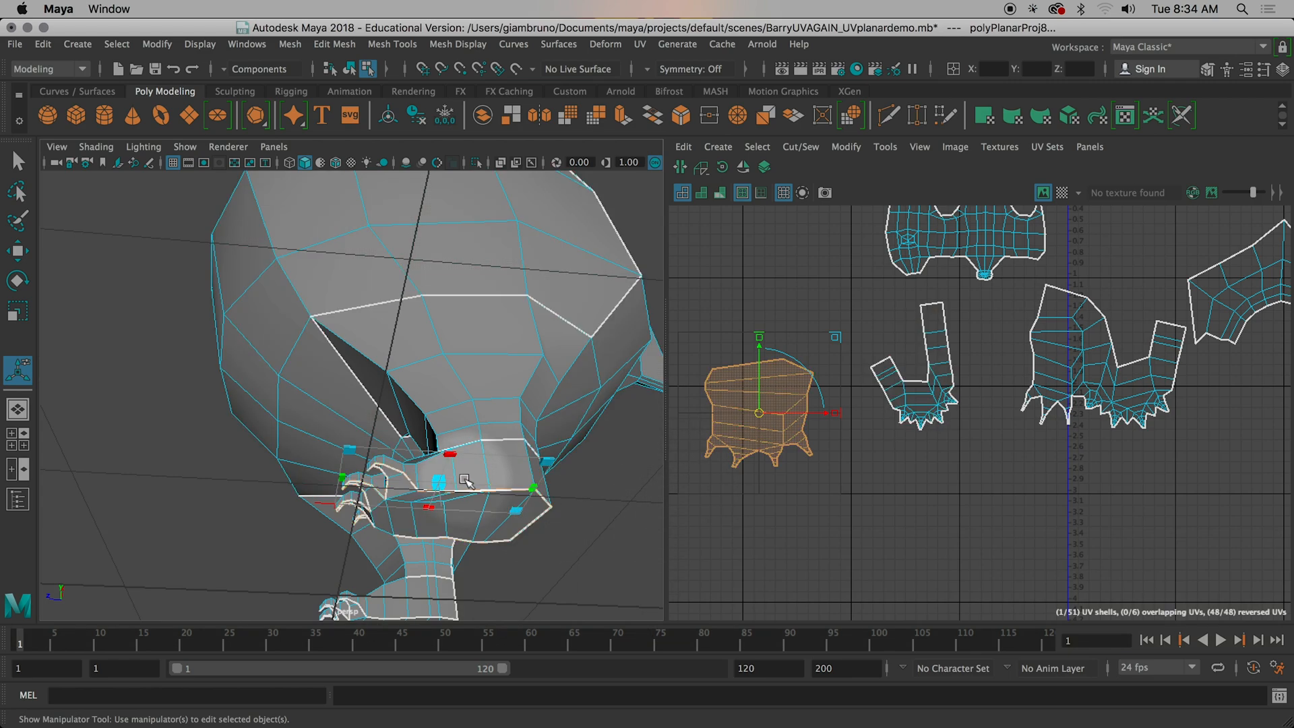
click(494, 486)
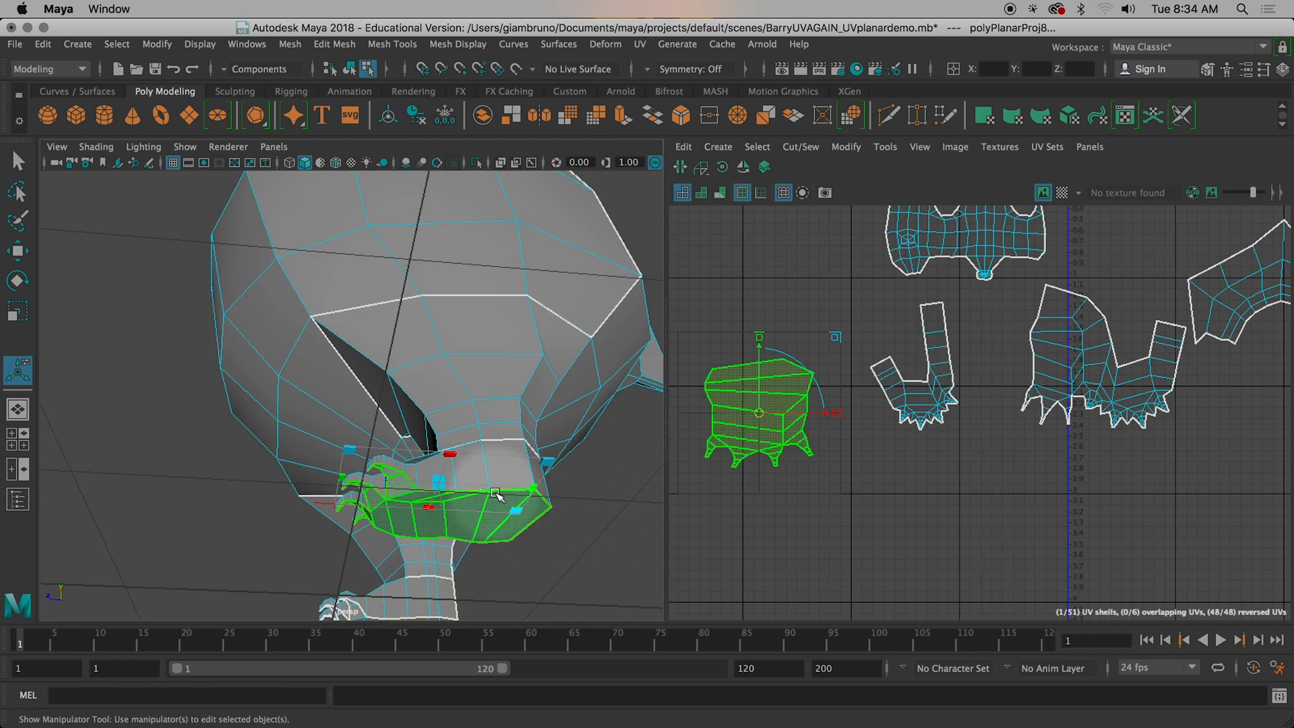
alt+drag(627, 494, 347, 546)
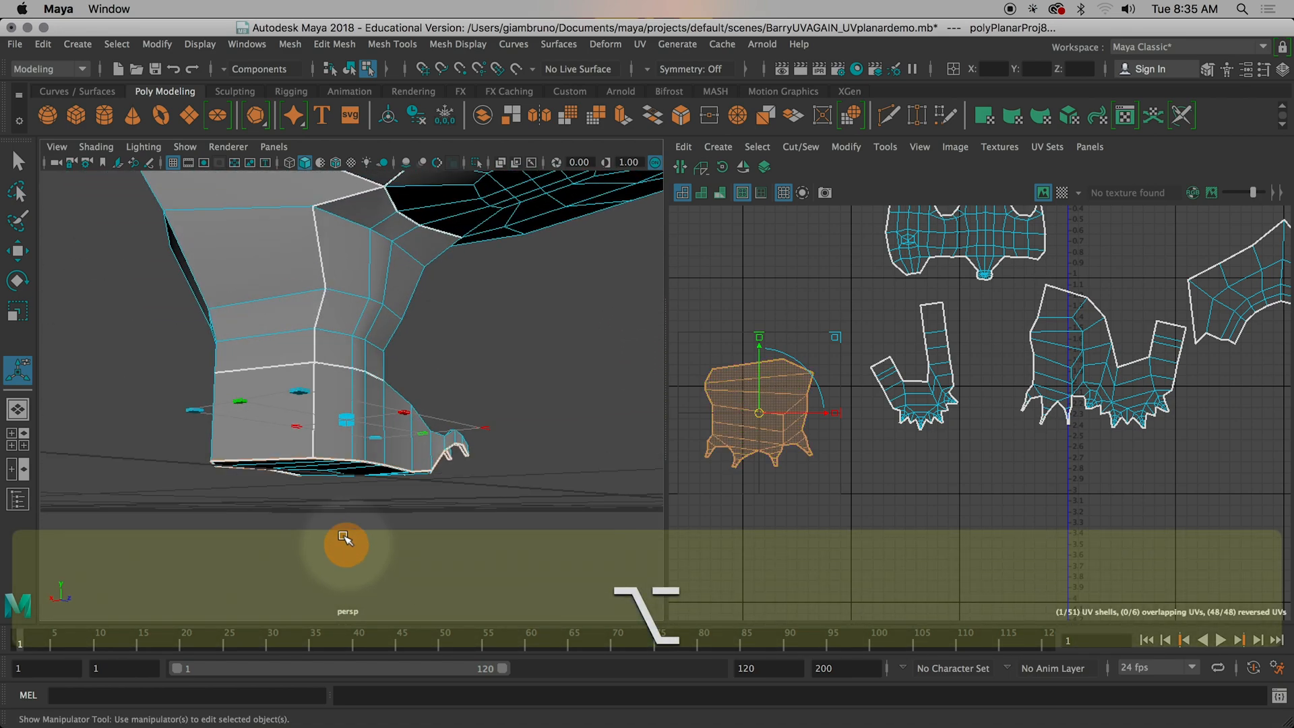
click(323, 467)
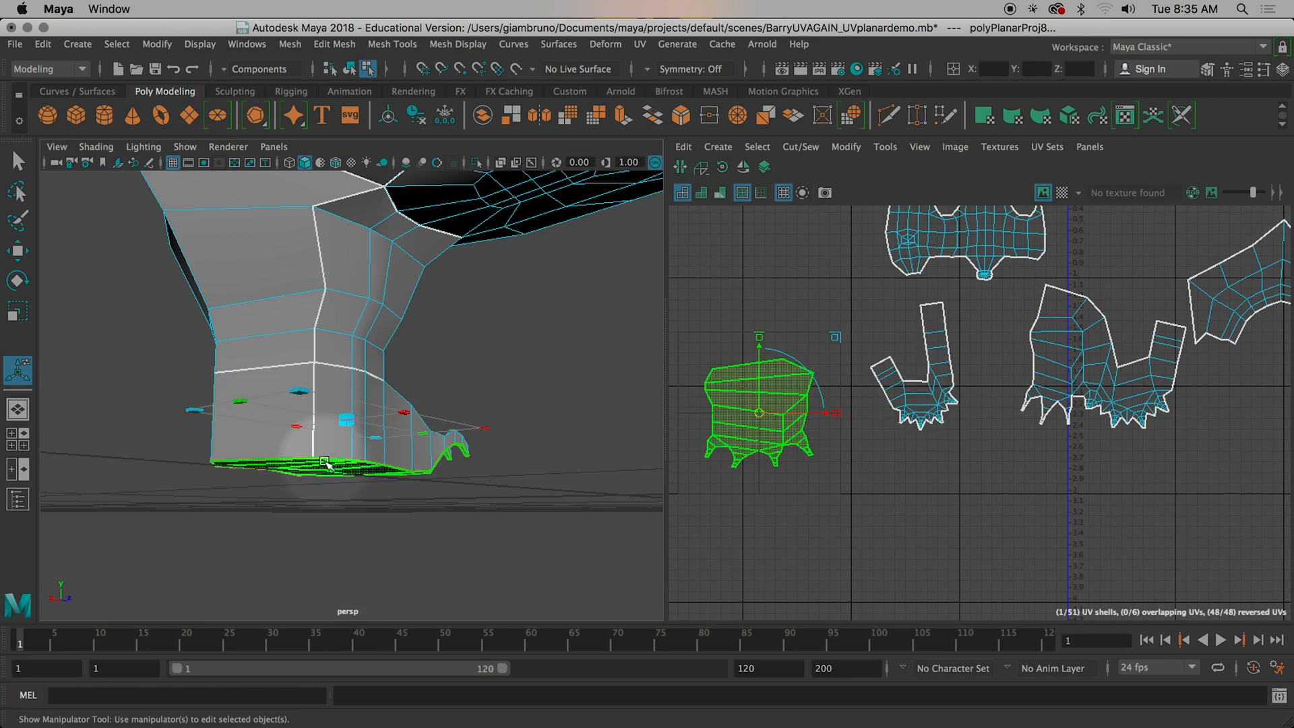
alt+drag(324, 464, 493, 466)
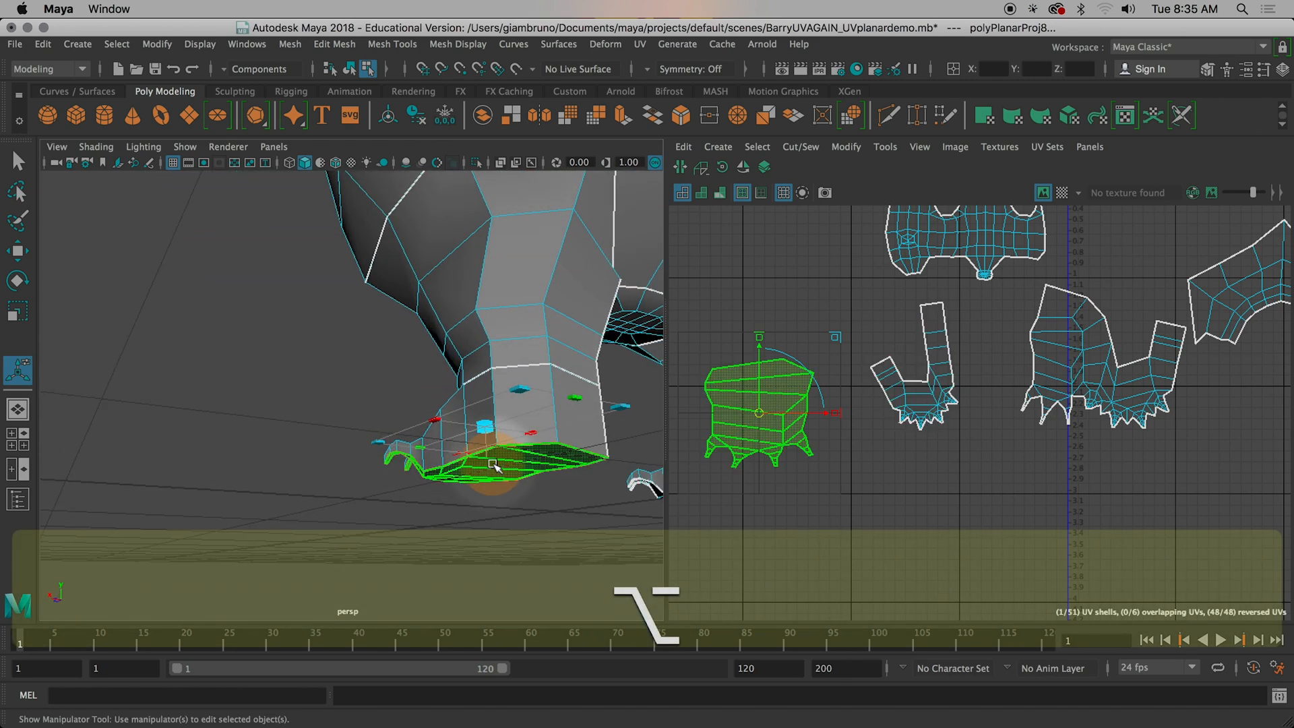
Step: Select the border edges along one side of the sole from heel to toes and Move and Sew the sole to the foot sides
right_click(484, 398)
right_drag(484, 398, 434, 242)
right_drag(487, 209, 491, 202)
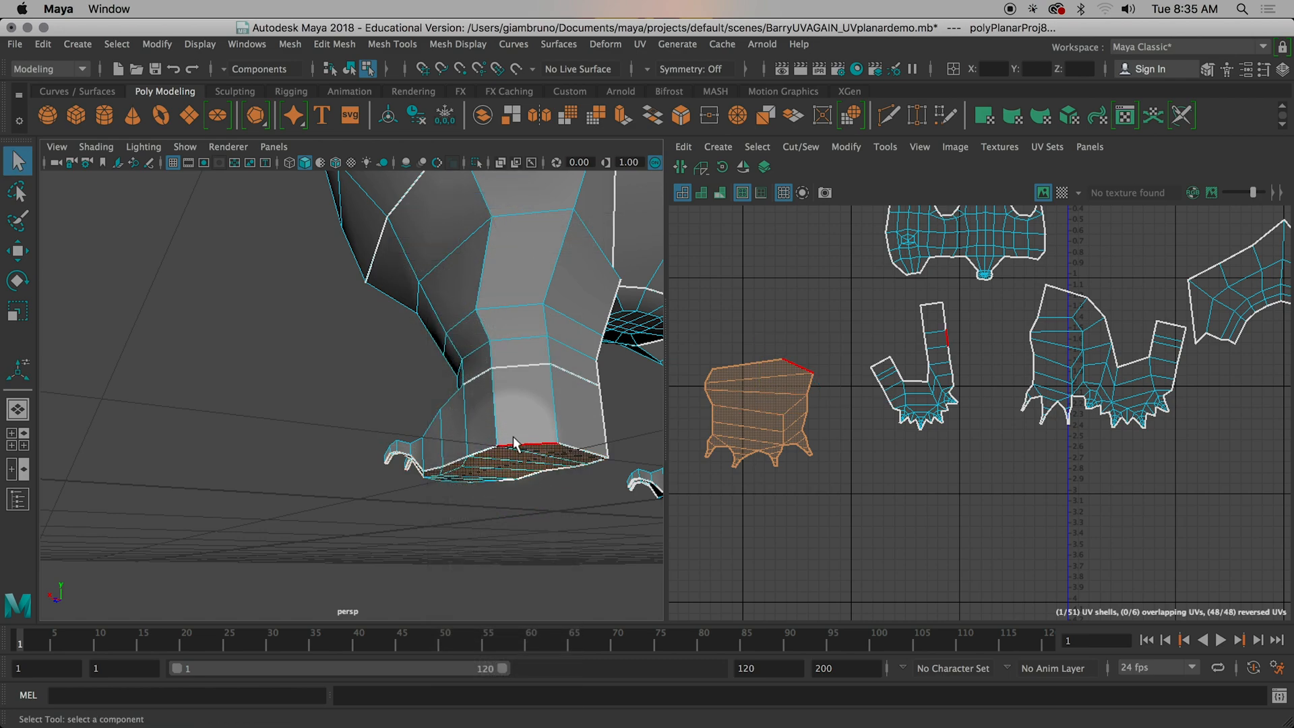
click(513, 437)
alt+drag(506, 442, 528, 501)
scroll(492, 498, up, 5)
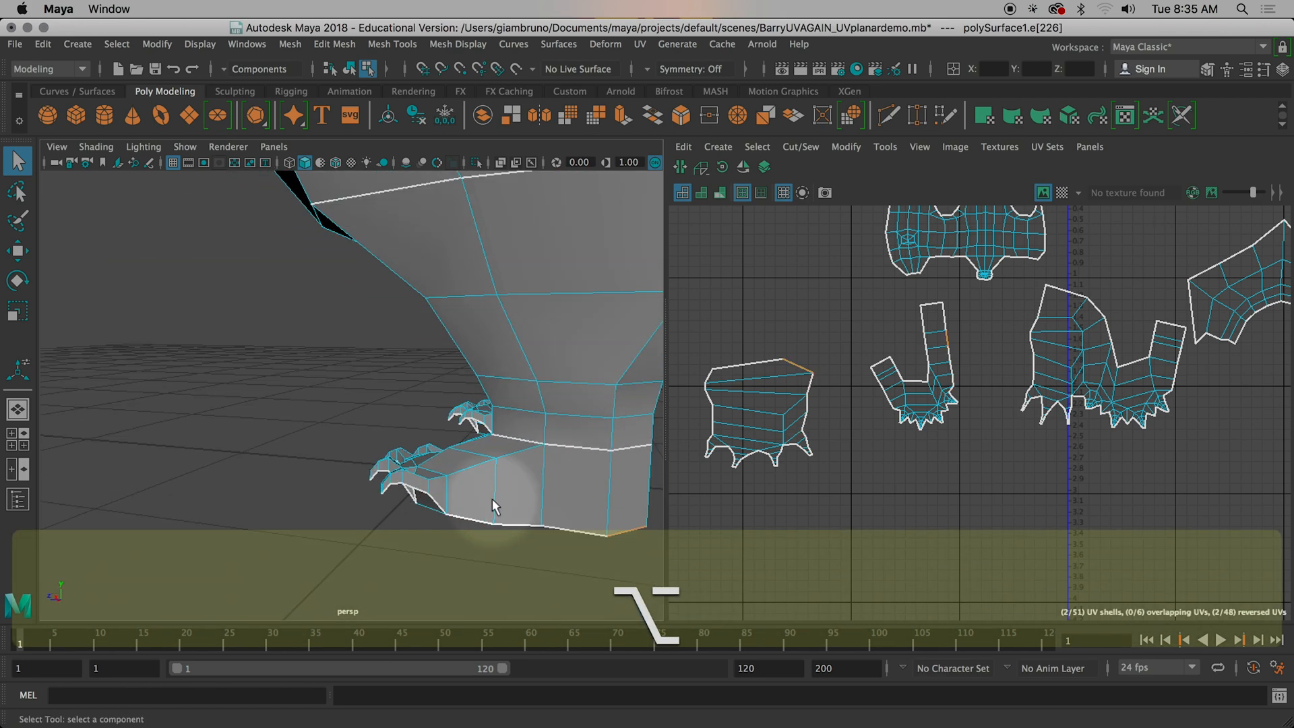
alt+middle_drag(489, 499, 374, 350)
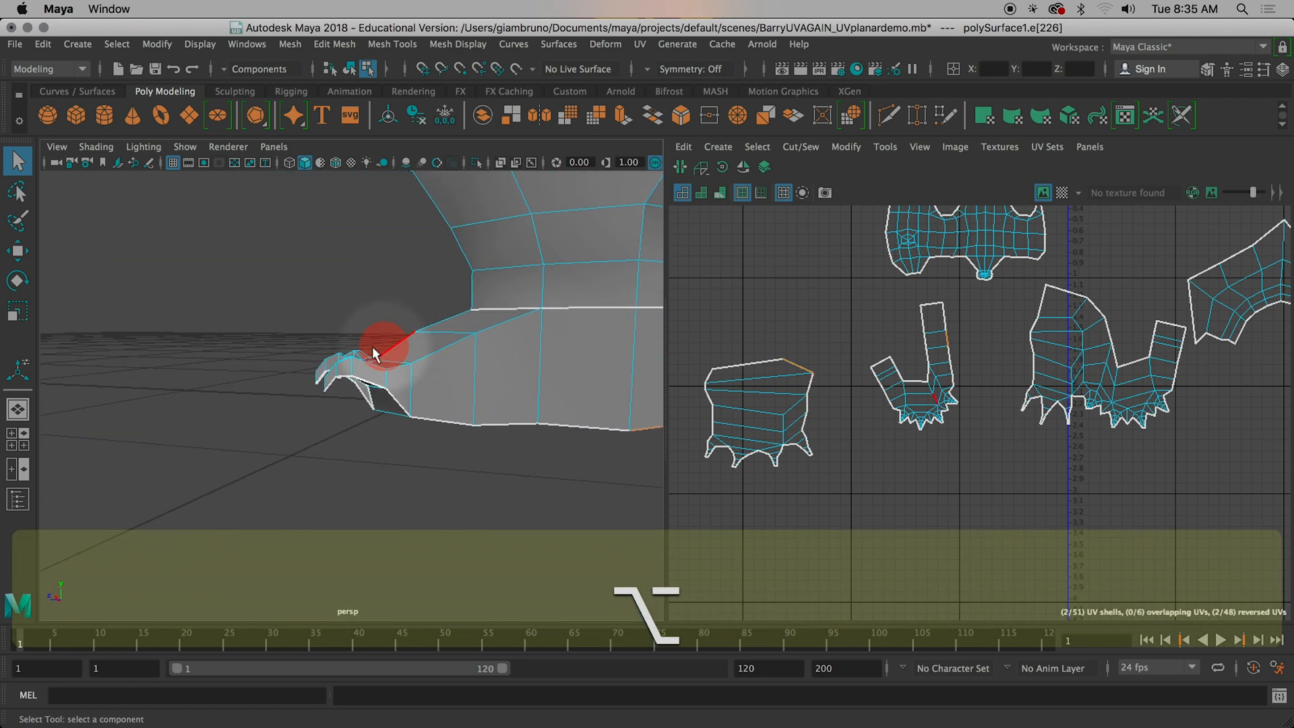
shift+click(333, 382)
alt+drag(425, 442, 811, 497)
shift+click(489, 407)
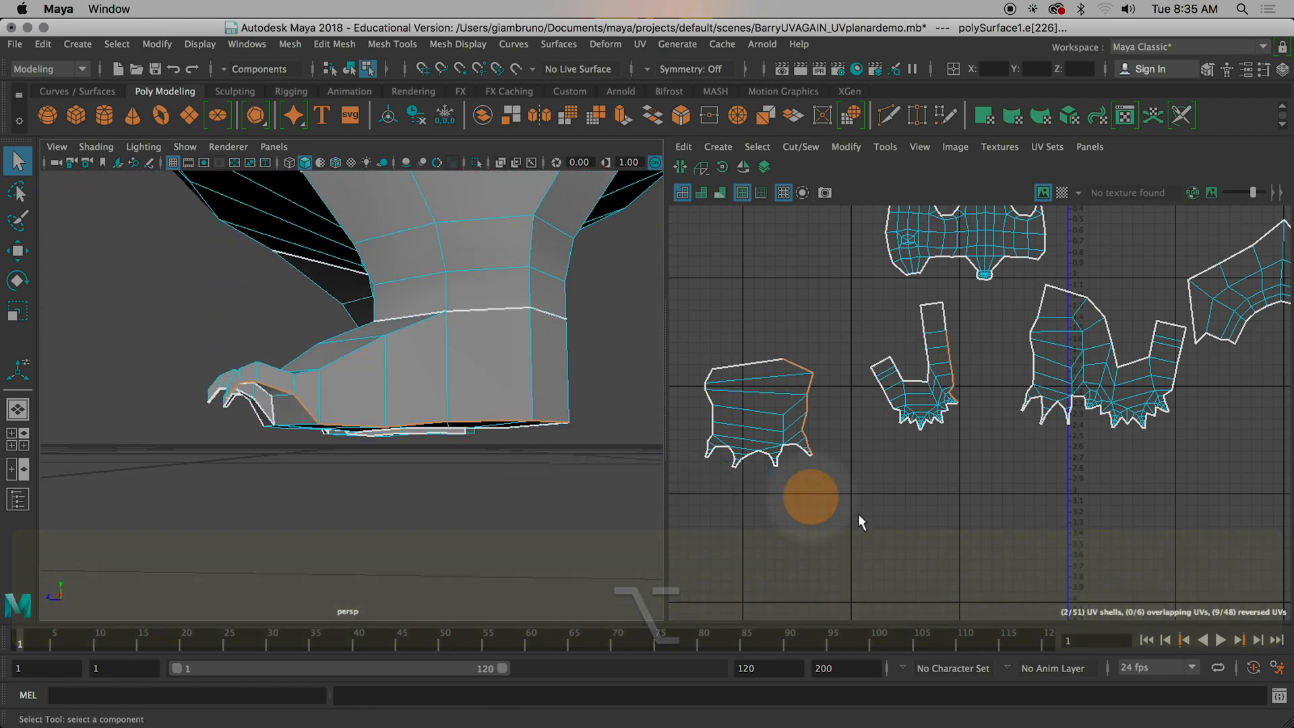
click(702, 168)
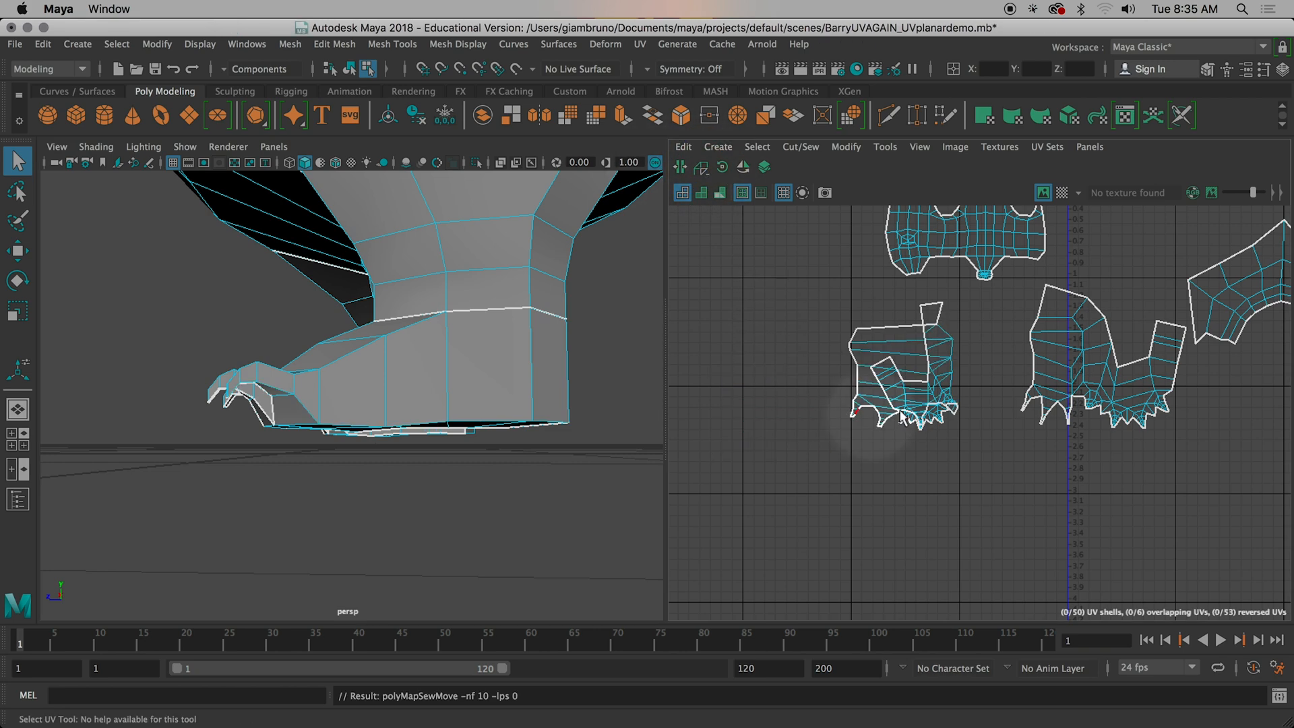
Step: Select the whole sewn foot UV shell and unfold it
right_drag(907, 379, 817, 358)
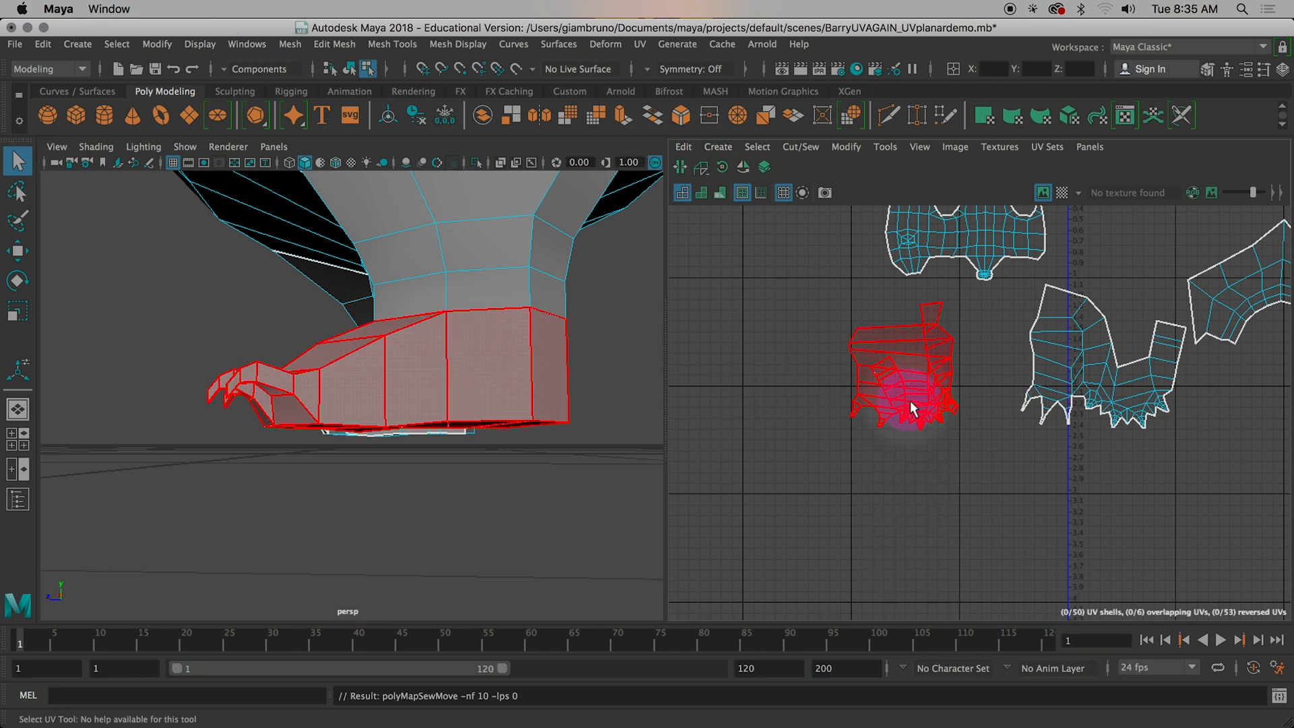
click(908, 399)
key(super+u)
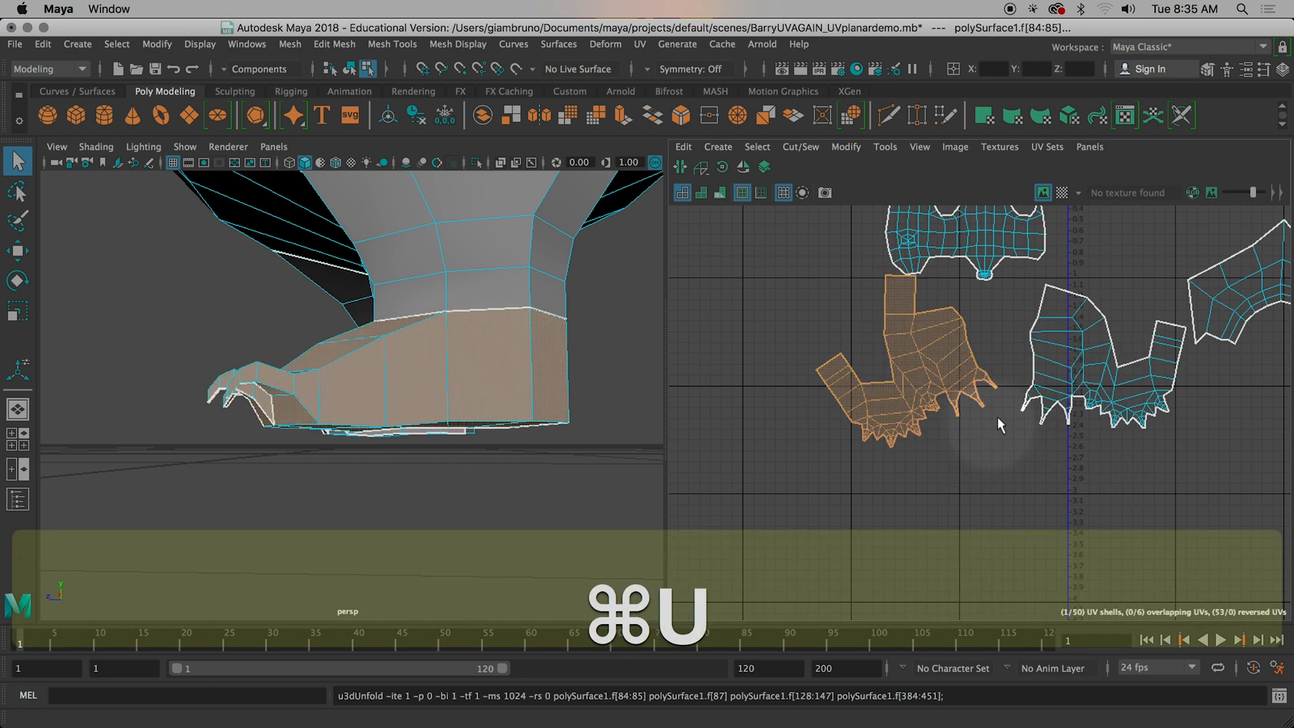
Step: Sew the adjoining heel edge between the sole and the side strip, and unfold the complete foot shell again
right_click(935, 325)
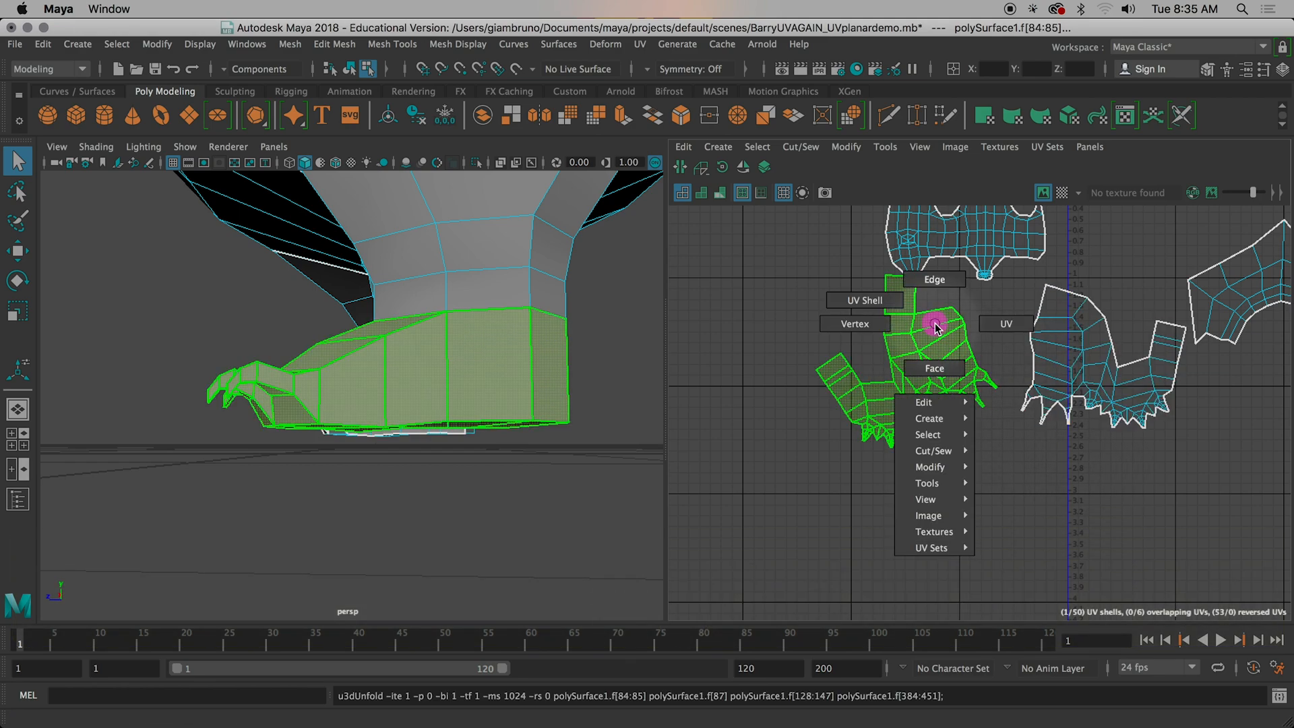
click(921, 276)
click(915, 300)
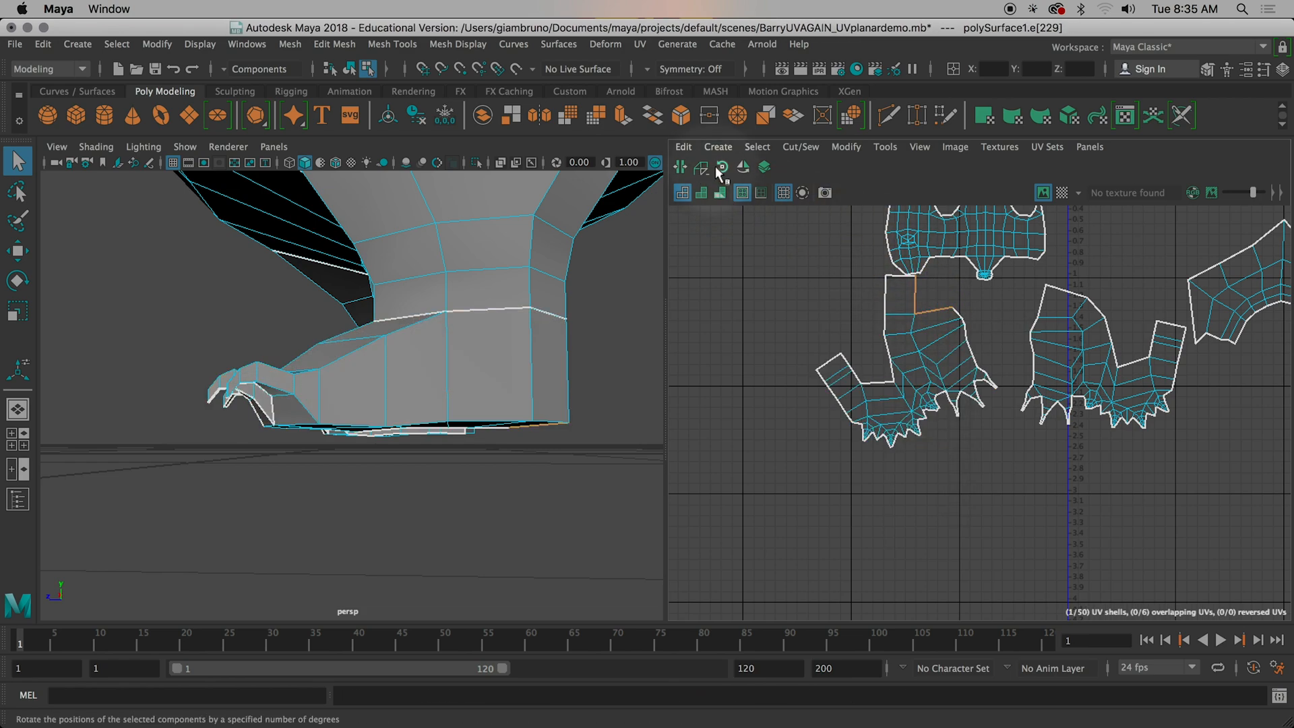
click(703, 168)
right_drag(910, 347, 885, 337)
click(889, 332)
key(super+u)
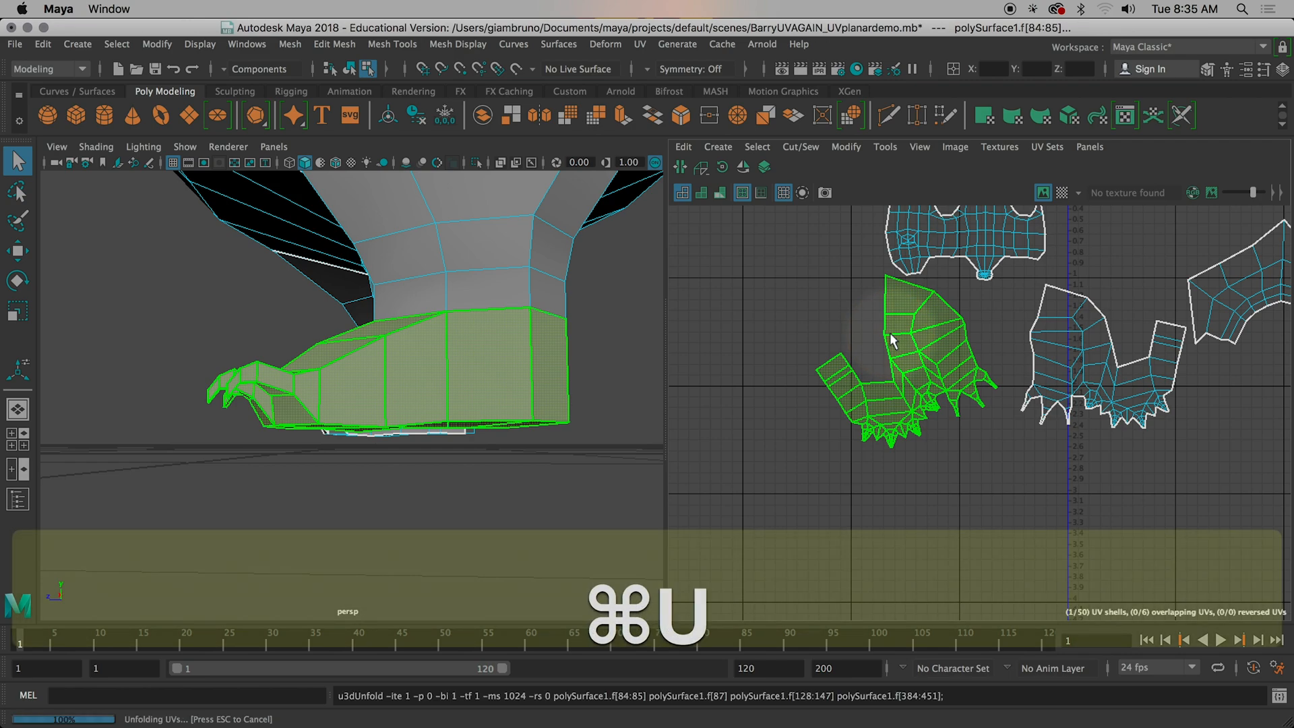
Step: Shift both foot UV shells slightly down so they sit side by side below the head shell
click(1076, 416)
click(953, 375)
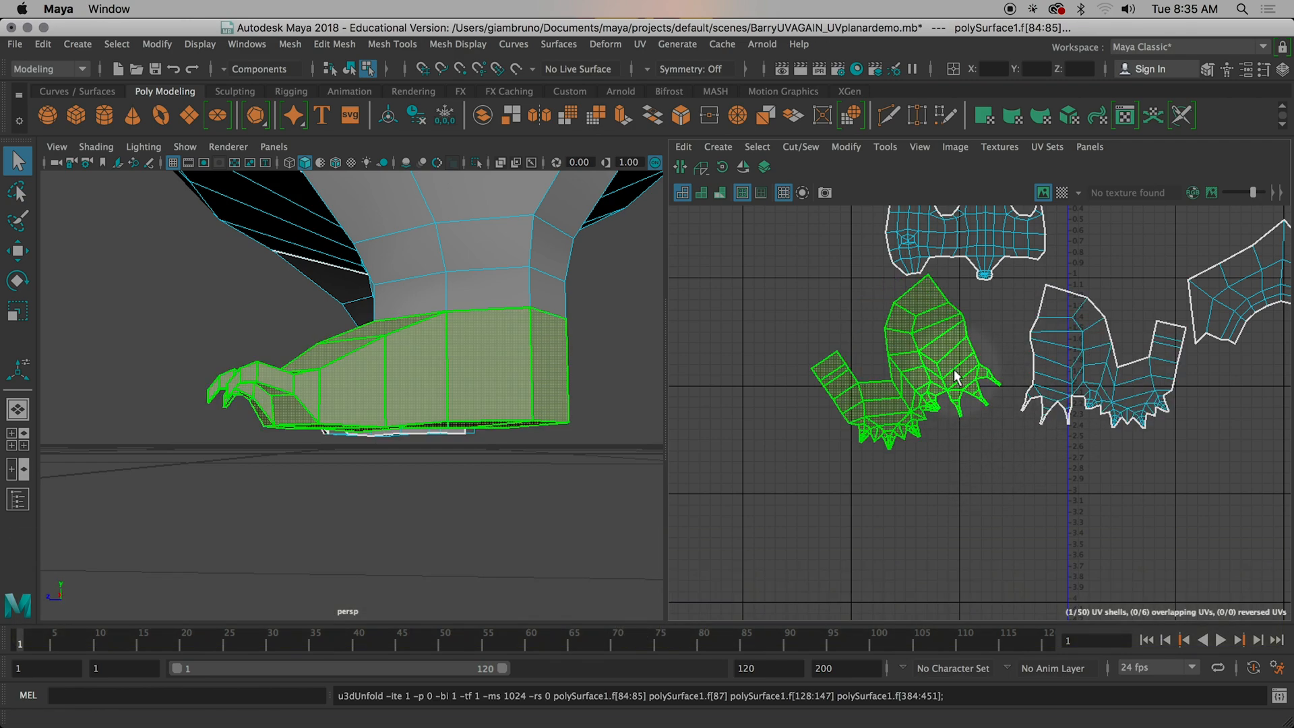
key(w)
drag(904, 366, 905, 391)
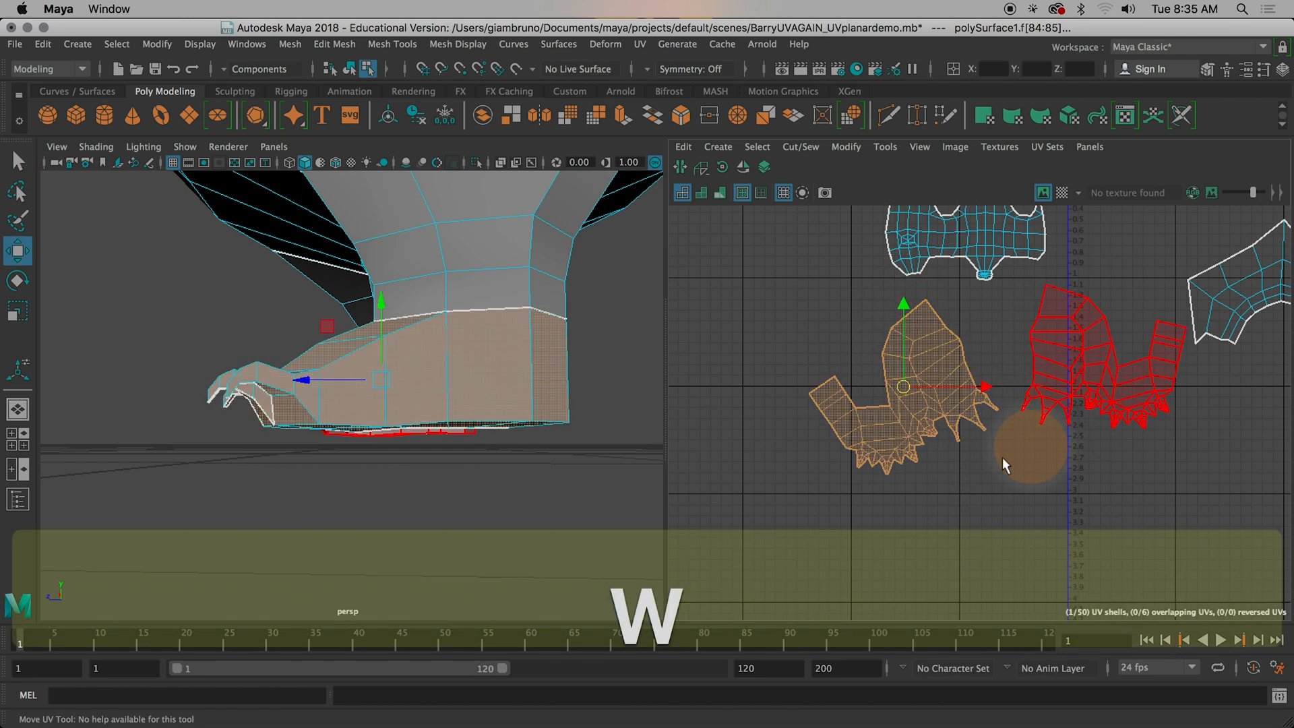
click(1103, 382)
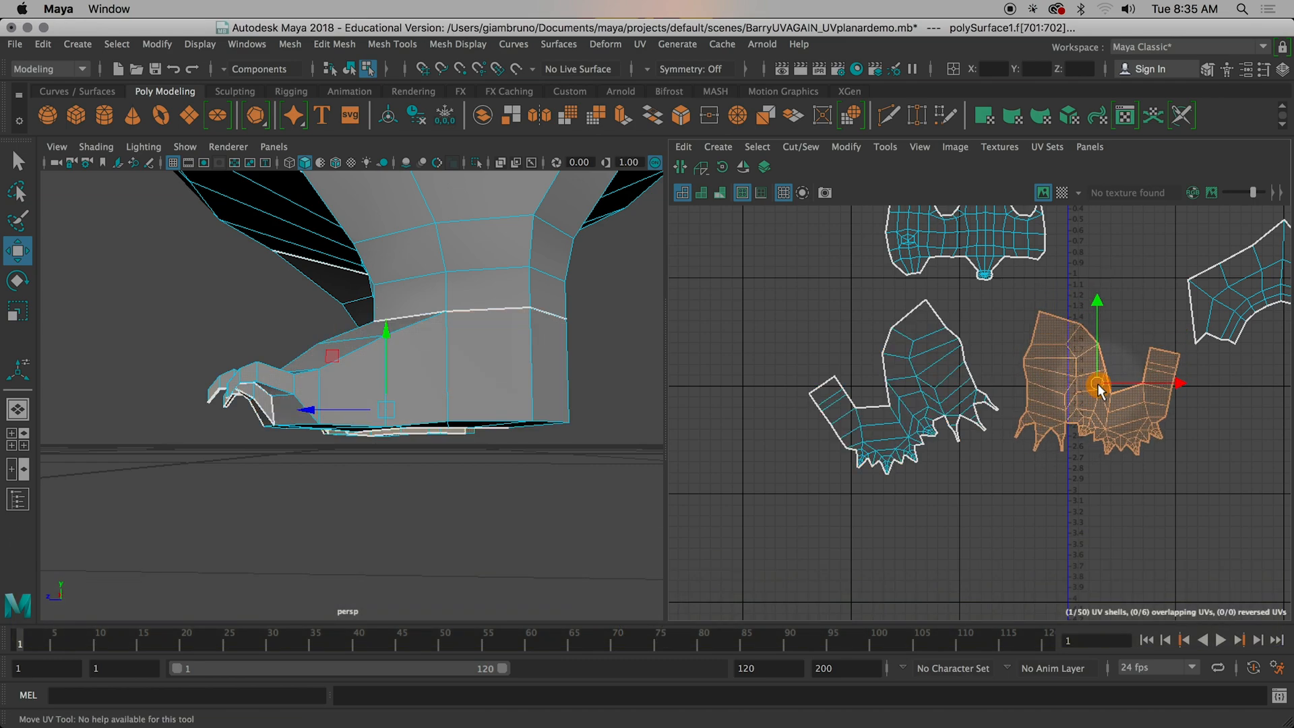
scroll(1001, 491, down, 2)
alt+middle_drag(1002, 491, 886, 564)
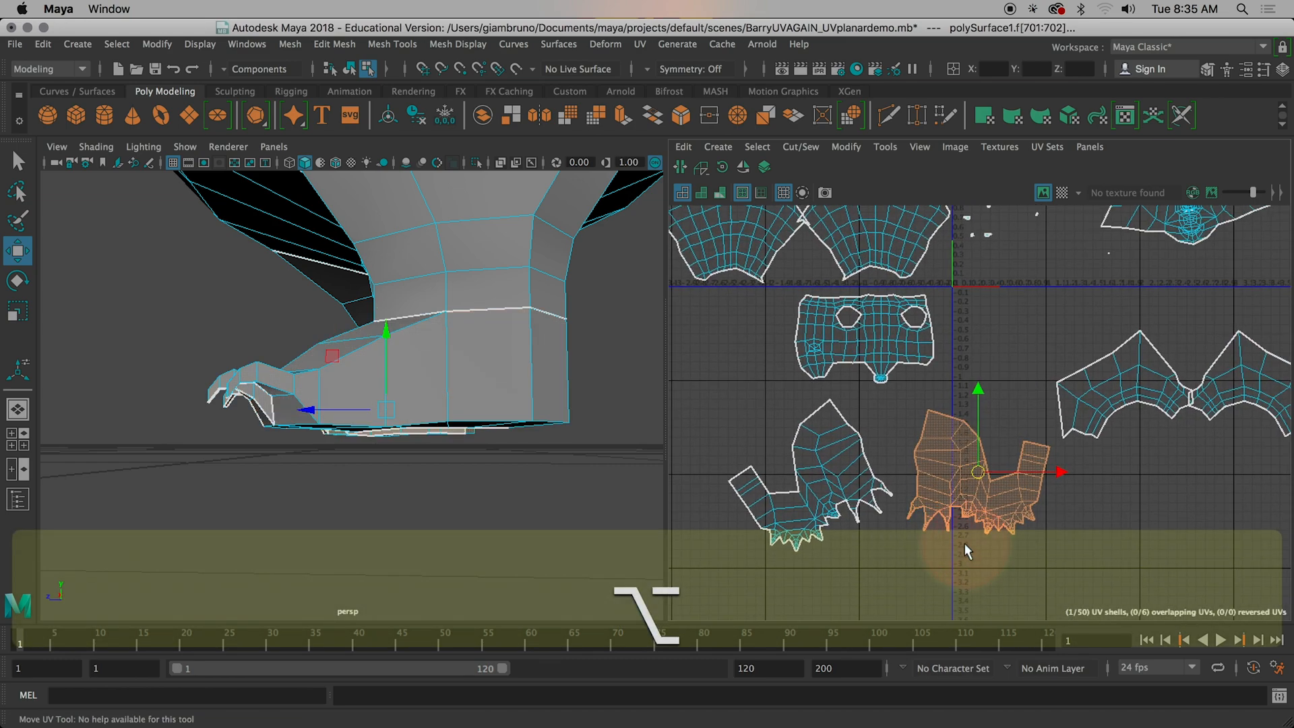
alt+middle_drag(952, 535, 933, 497)
click(974, 475)
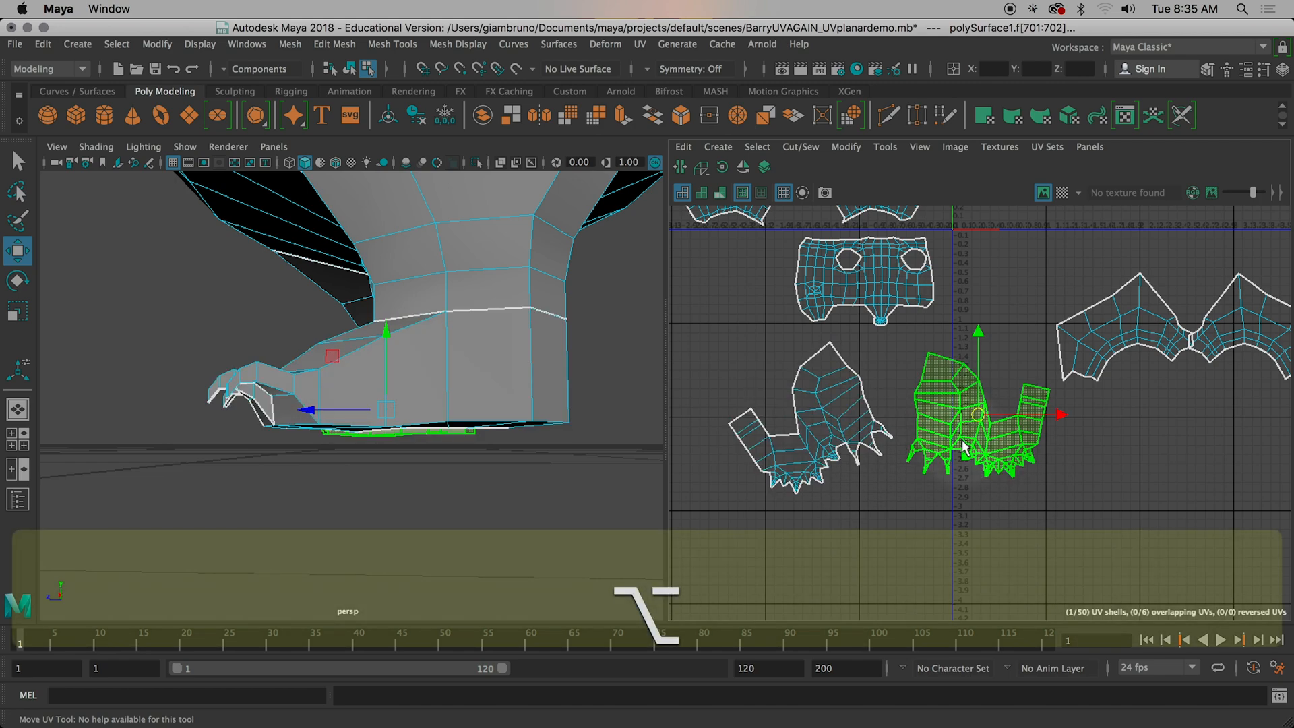
alt+scroll(476, 435, down, 8)
alt+middle_drag(476, 435, 477, 557)
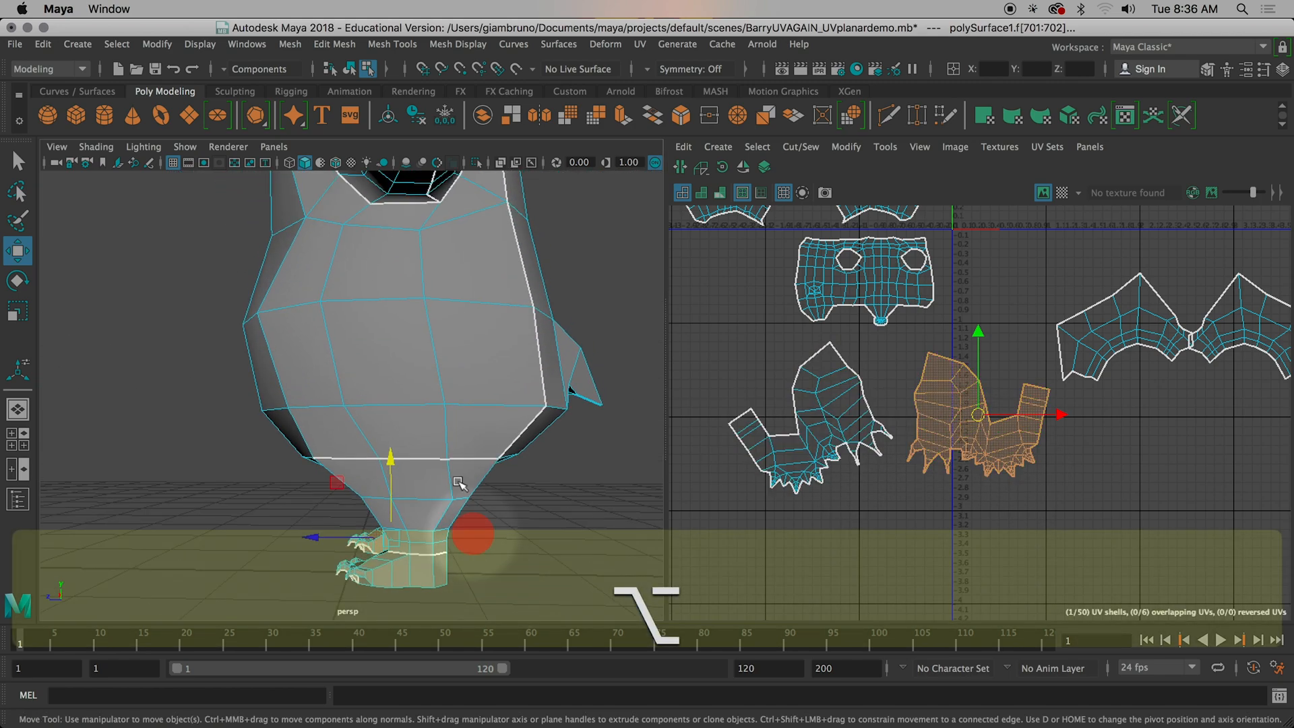
alt+drag(442, 373, 577, 266)
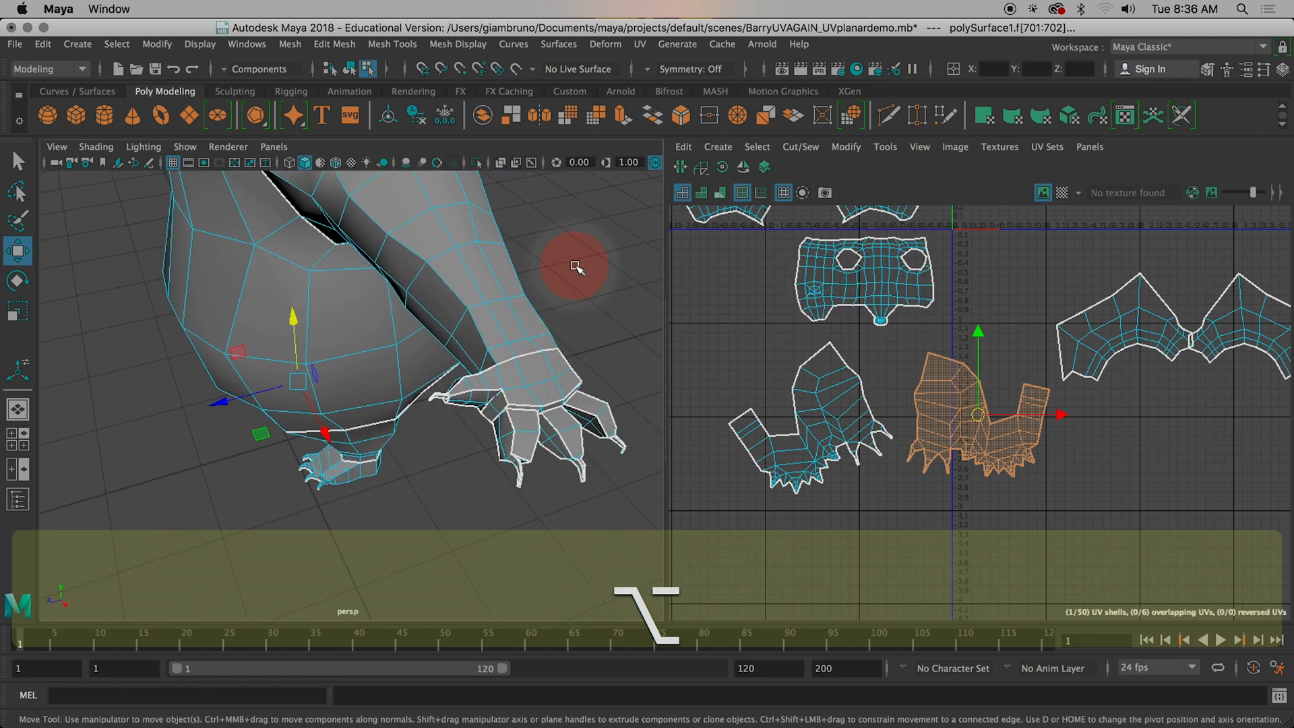
click(718, 146)
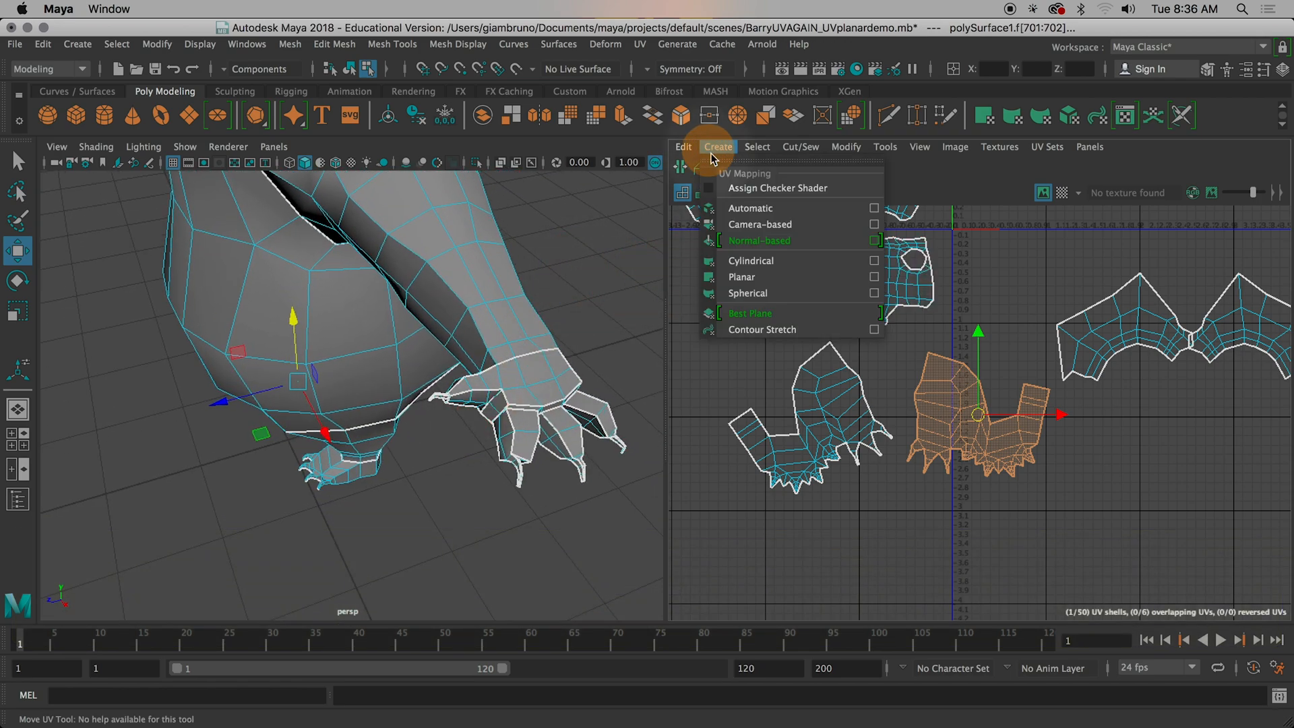
click(874, 277)
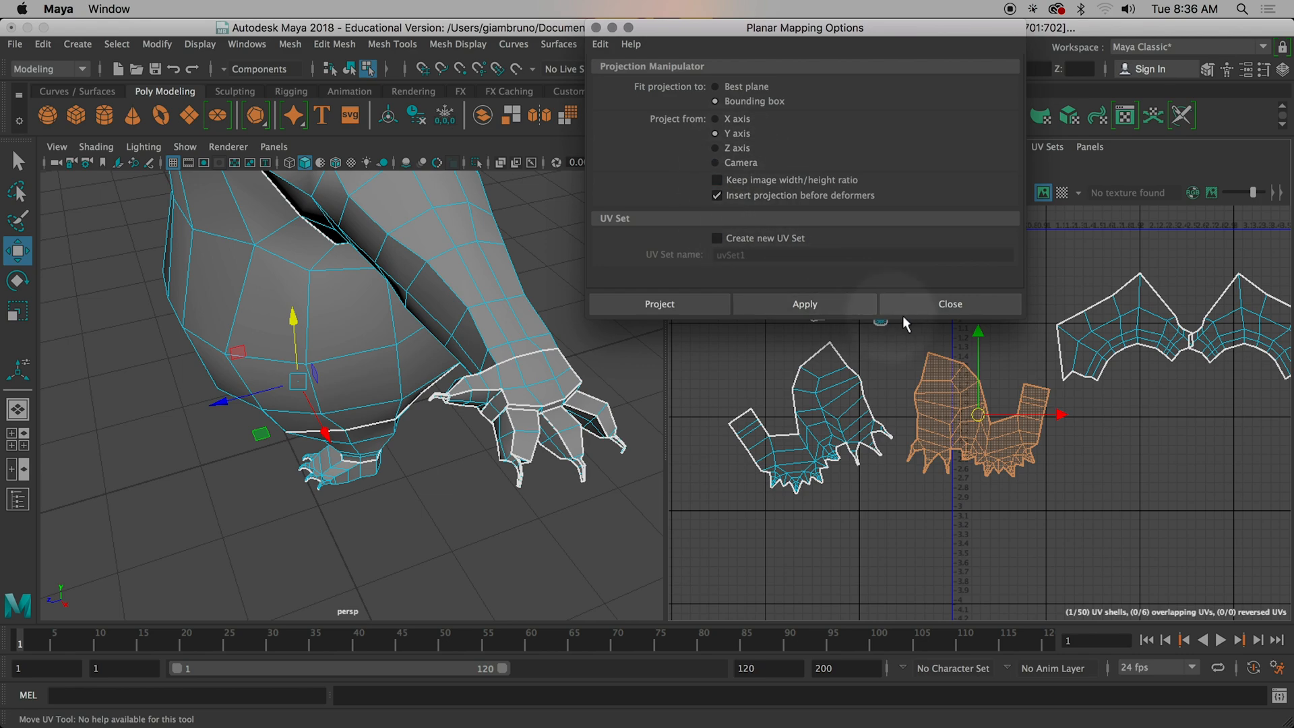
click(927, 317)
Step: Examine the head from the front, sides and back, comparing its seams with the border edges of the head UV shell
alt+drag(433, 404, 493, 405)
alt+middle_drag(493, 405, 526, 529)
alt+drag(335, 341, 438, 384)
alt+middle_drag(438, 384, 485, 404)
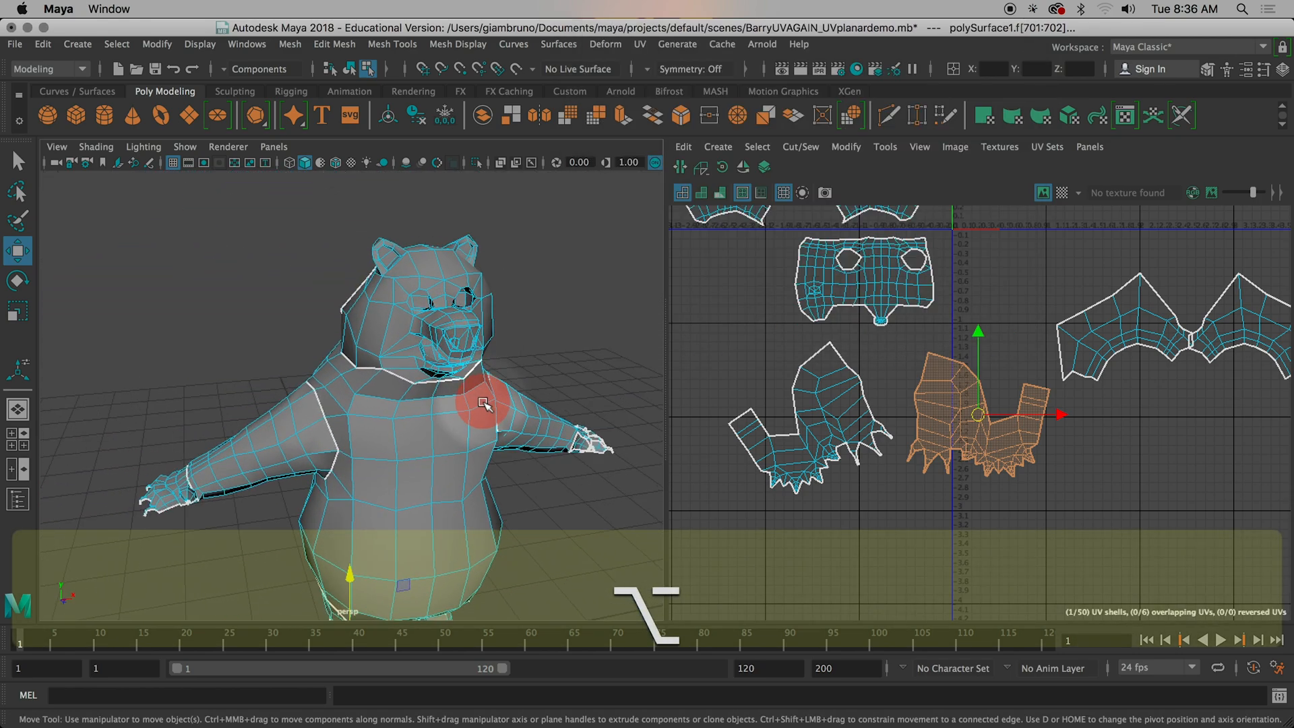
alt+drag(485, 404, 502, 407)
alt+middle_drag(1193, 452, 914, 507)
alt+middle_drag(1211, 348, 1107, 494)
alt+scroll(982, 406, up, 5)
alt+middle_drag(972, 404, 1260, 393)
alt+scroll(1086, 396, up, 3)
alt+middle_drag(1086, 396, 1096, 510)
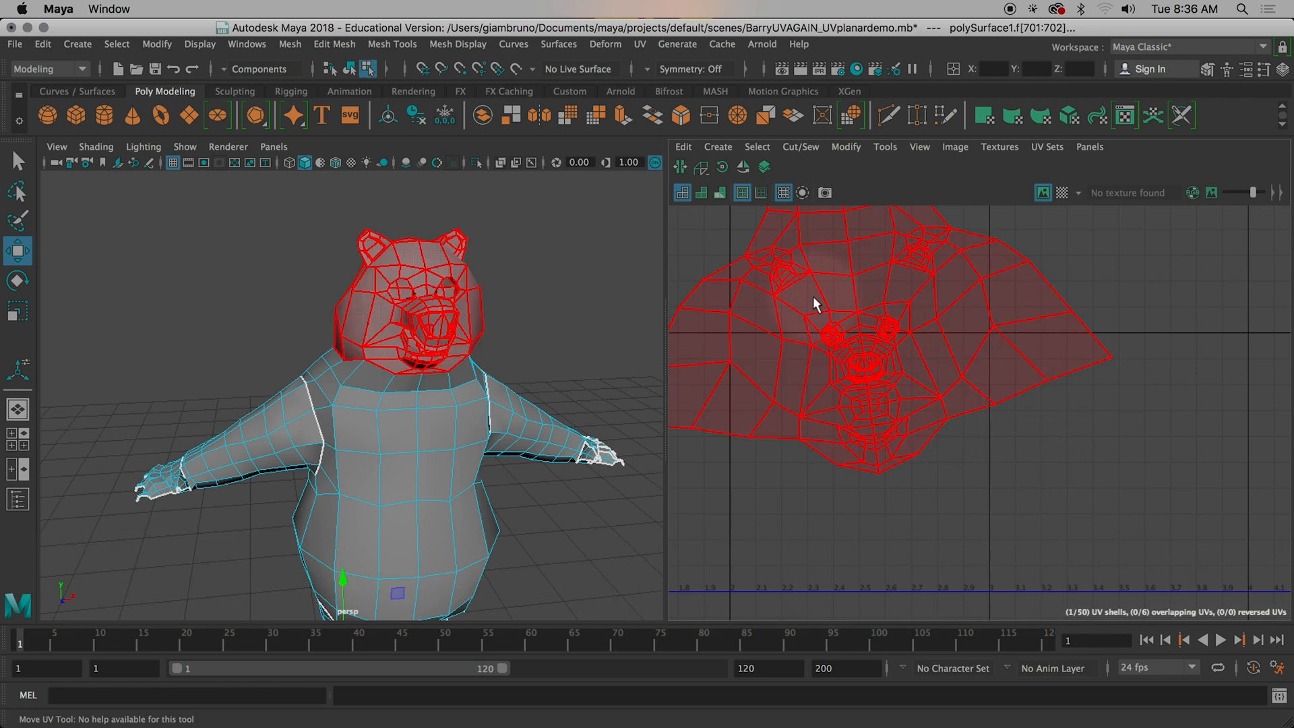
scroll(838, 314, down, 1)
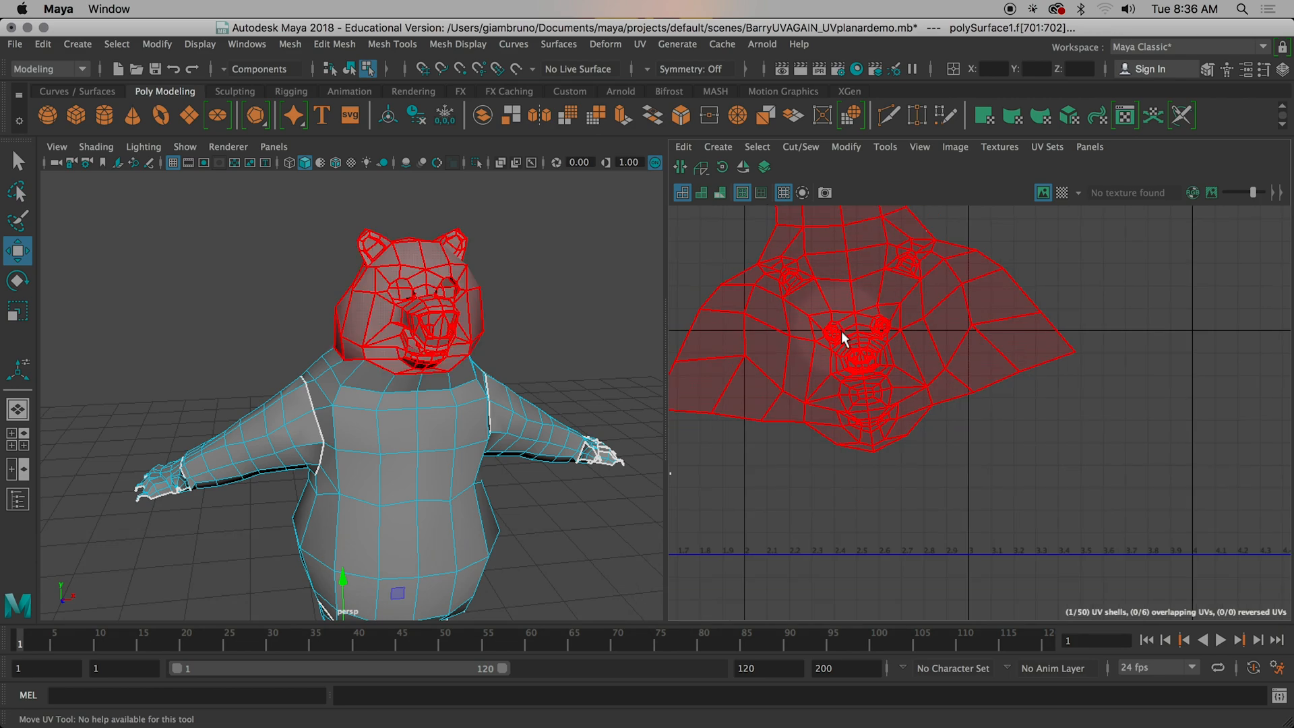
alt+middle_drag(853, 337, 862, 364)
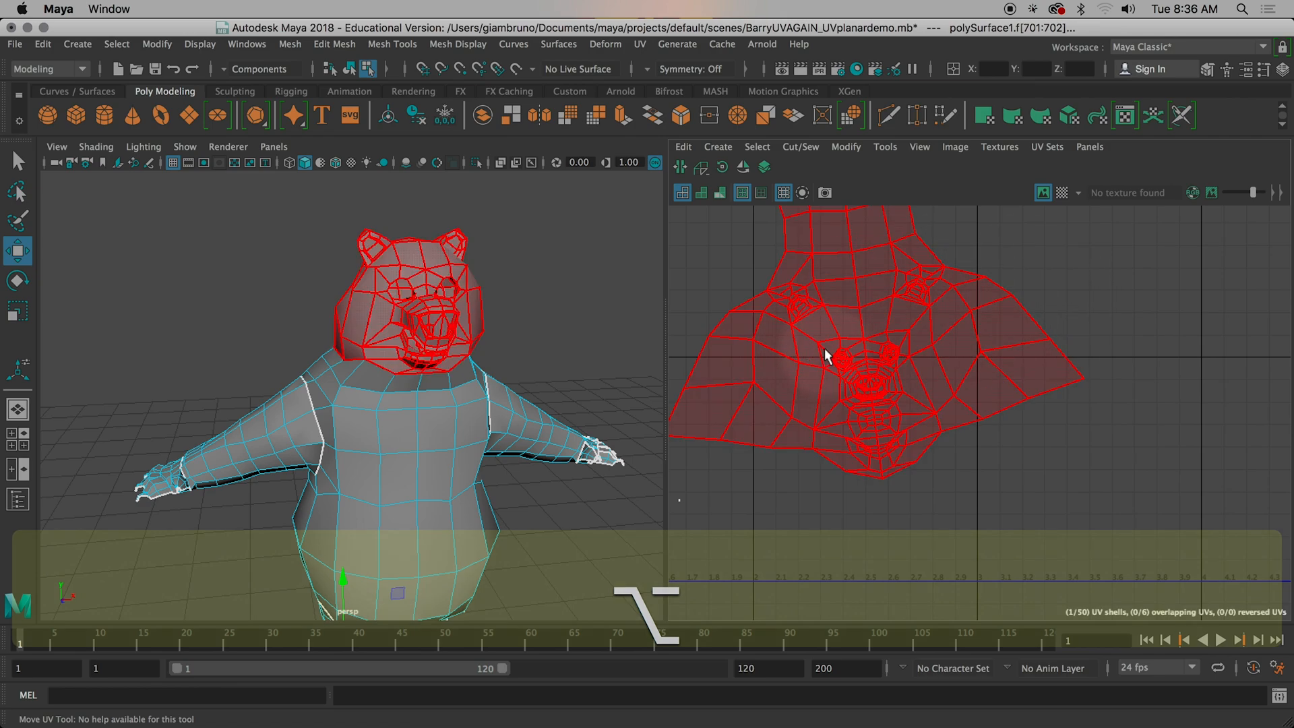
alt+drag(449, 386, 691, 403)
scroll(462, 375, up, 5)
alt+drag(462, 375, 452, 442)
alt+middle_drag(452, 442, 451, 451)
alt+drag(384, 297, 408, 199)
alt+drag(377, 240, 408, 297)
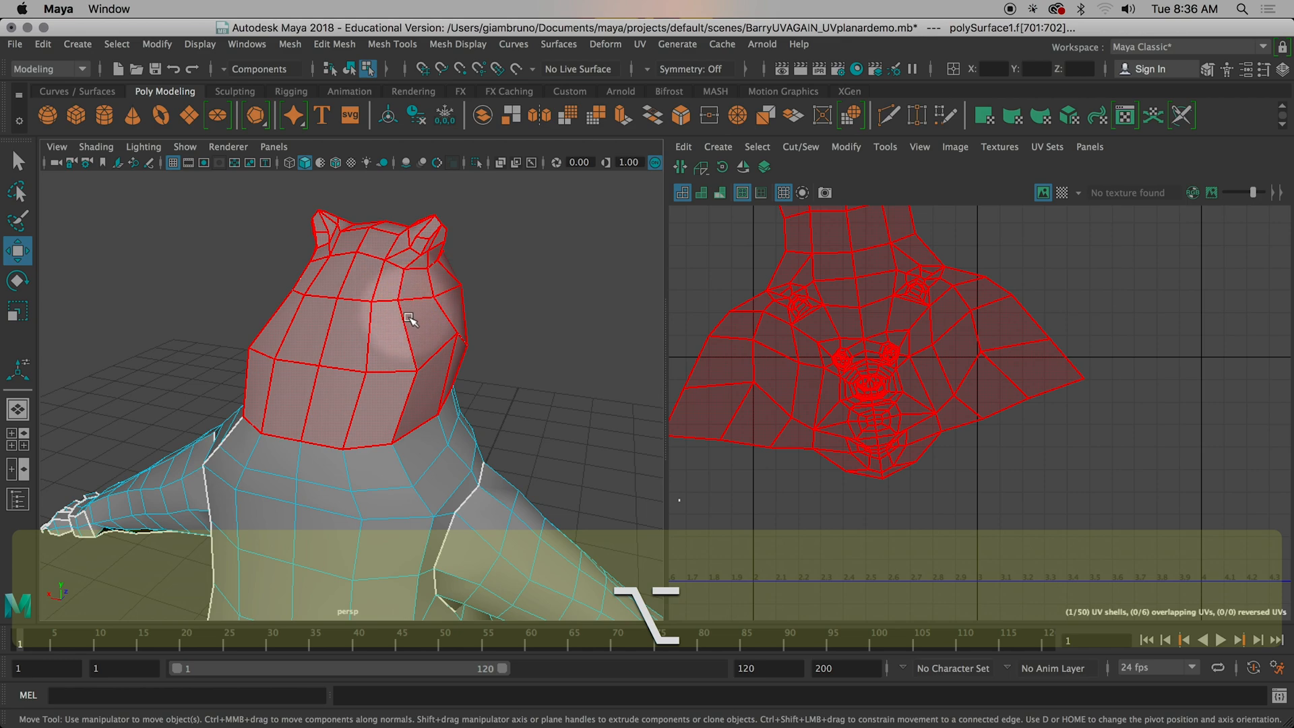
alt+drag(405, 378, 295, 291)
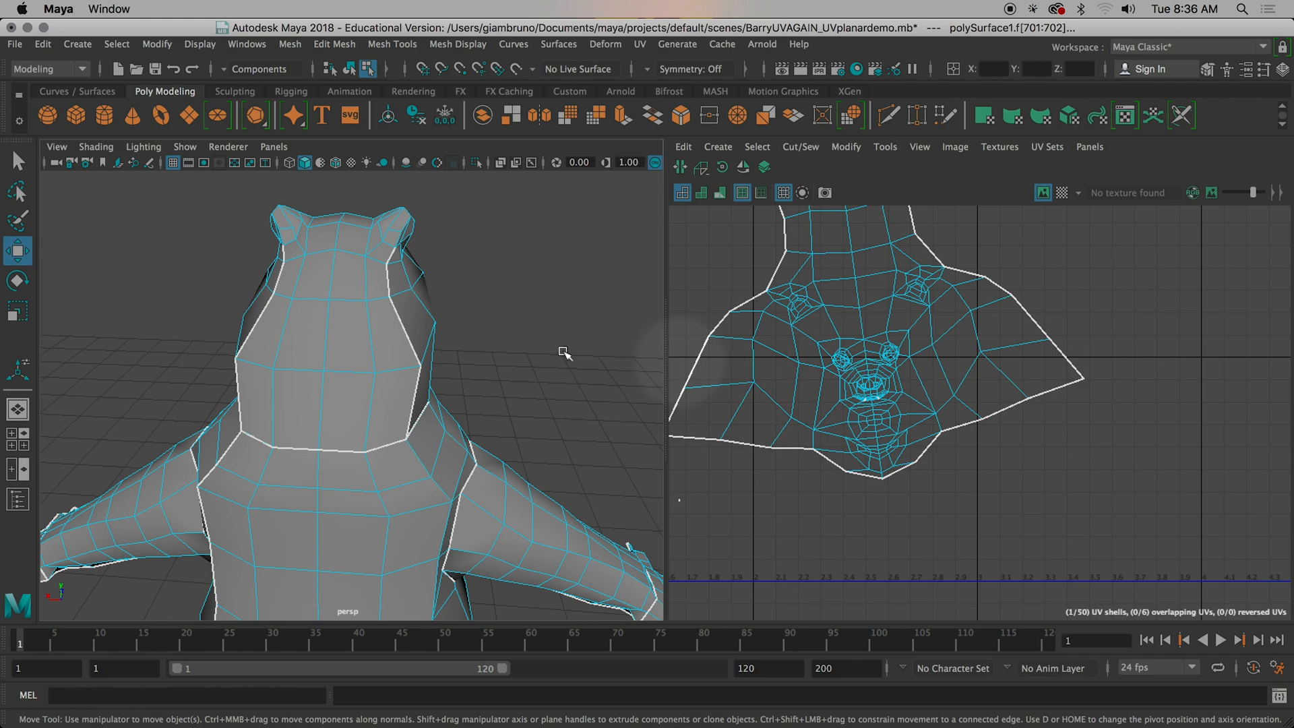
Step: Try to sew the border edges along both sides of the back-of-head UV strip to the matching side-of-head borders
alt+middle_drag(793, 288, 795, 357)
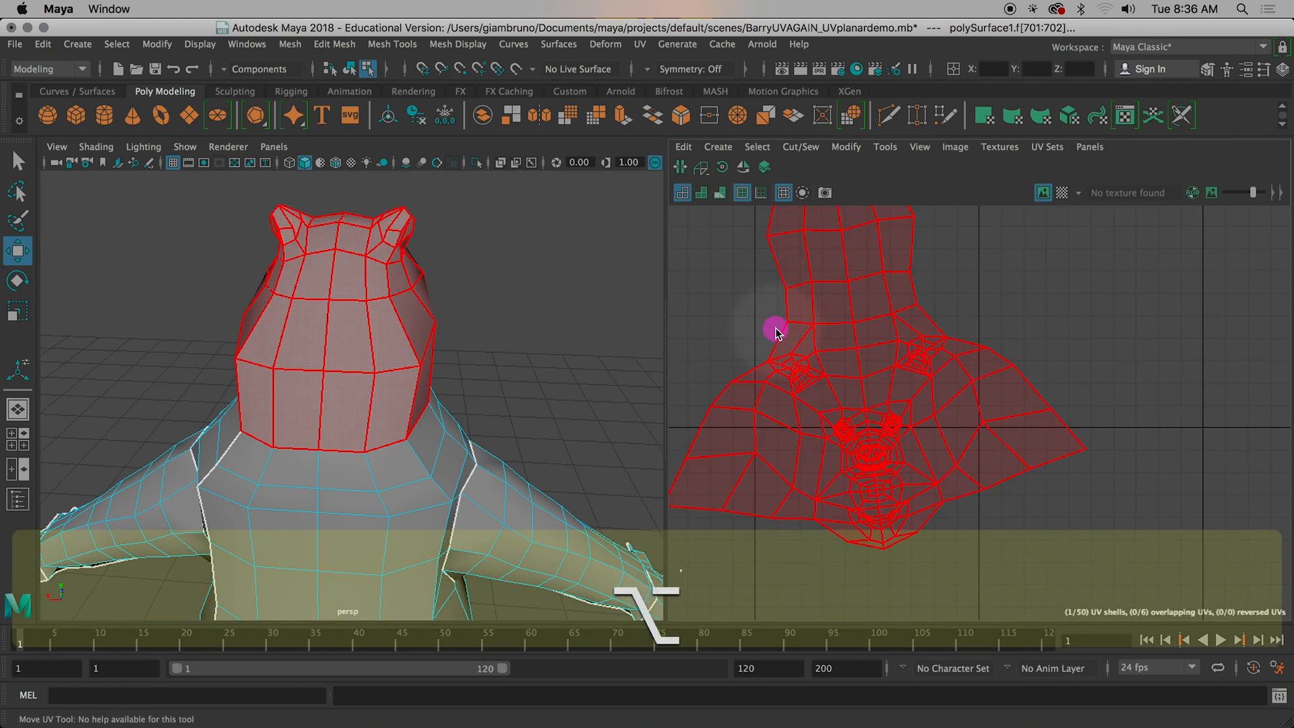
right_drag(759, 308, 761, 304)
click(778, 336)
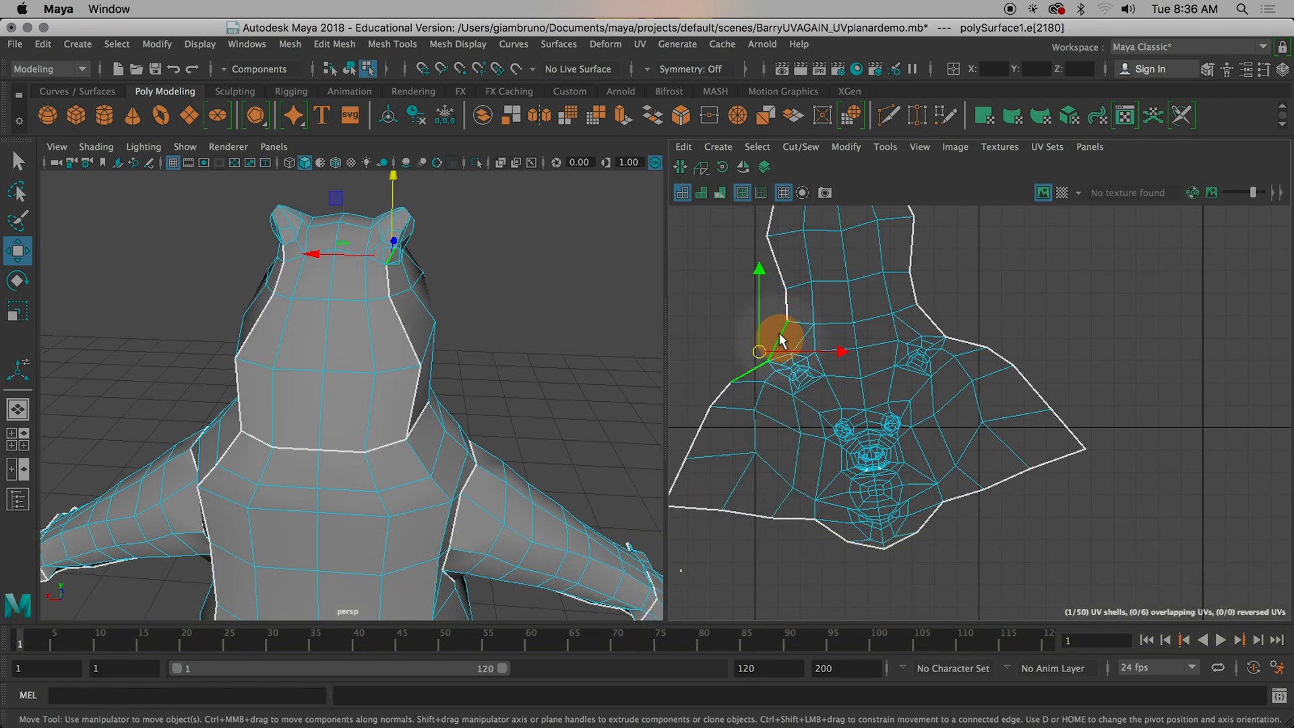
shift+click(789, 290)
alt+middle_drag(802, 298, 834, 368)
shift+click(802, 285)
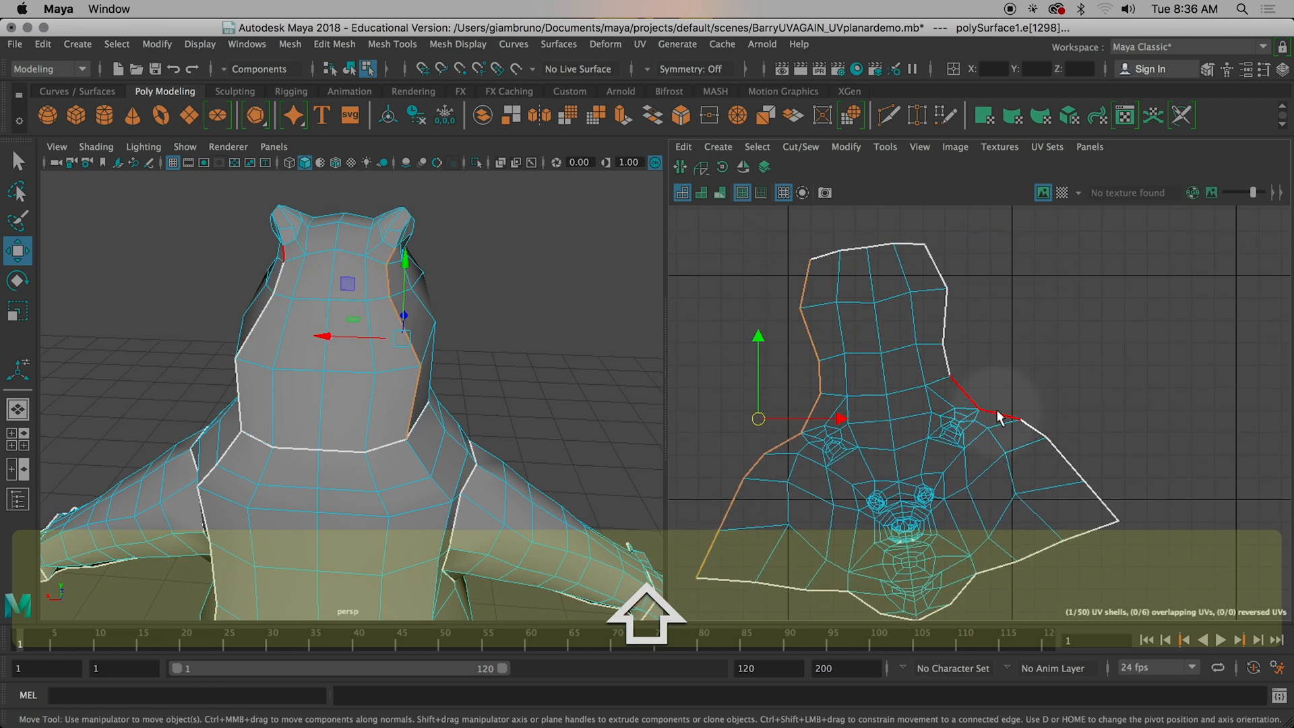
shift+click(939, 362)
shift+click(945, 335)
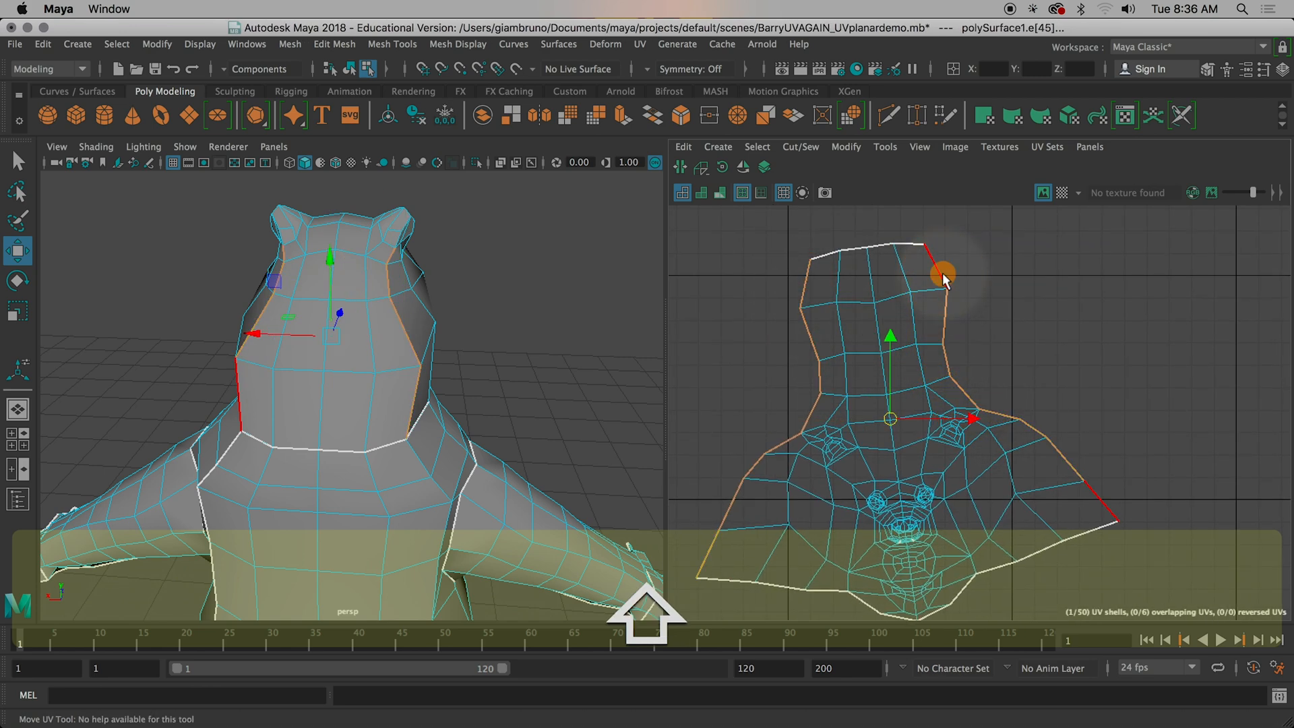
shift+click(944, 276)
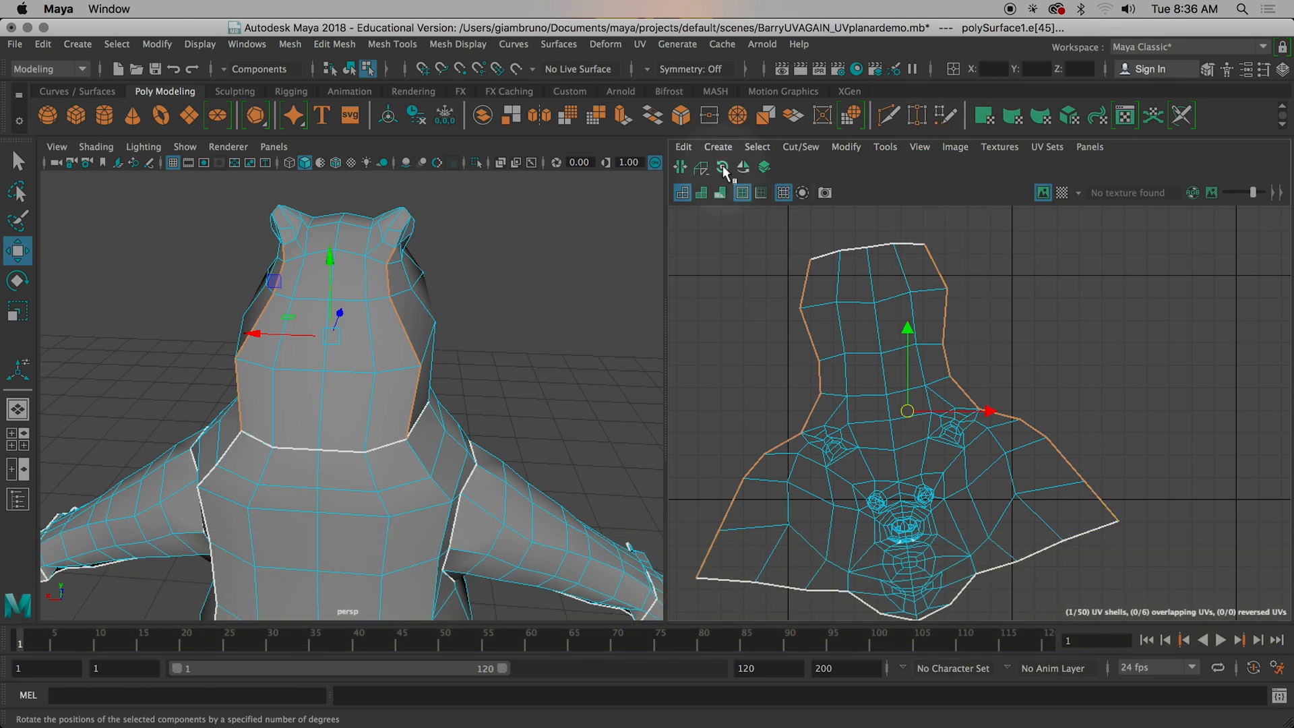
click(702, 167)
Step: Try unfolding the whole sewn head UV shell and inspect the seam around the neck on the model
right_drag(893, 384, 858, 361)
click(859, 361)
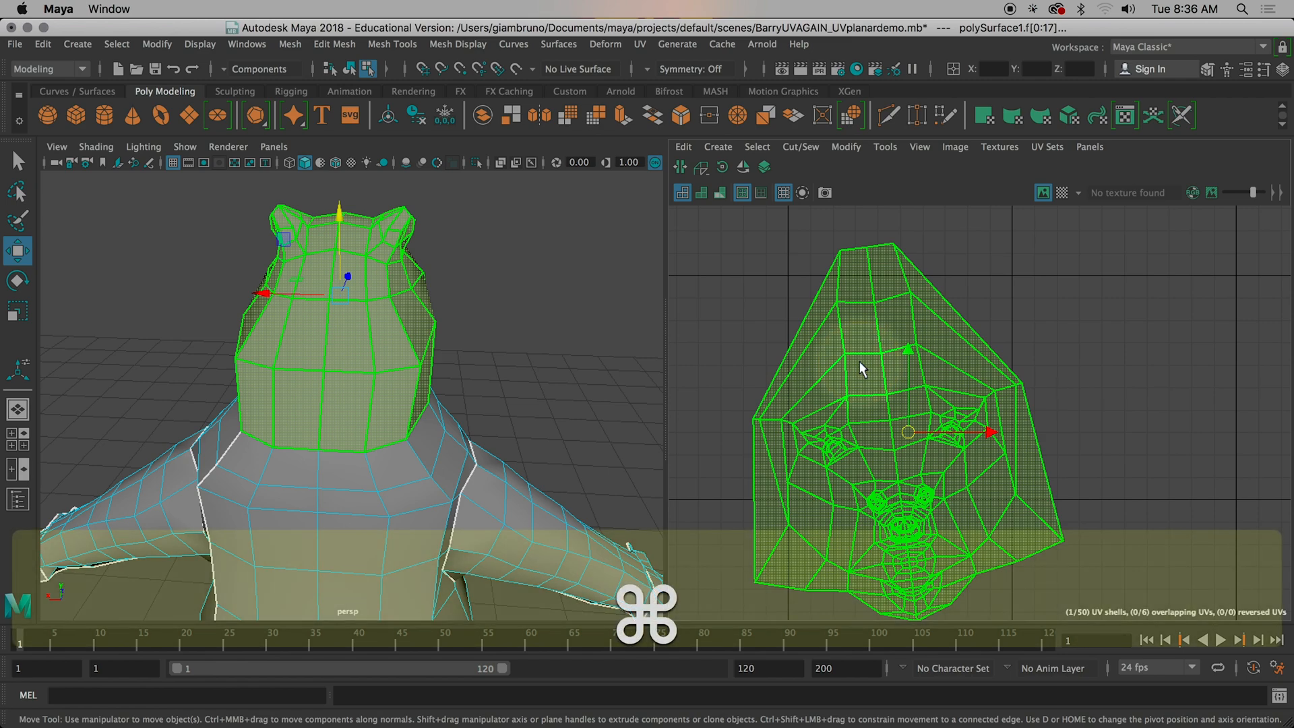
key(super+u)
click(1070, 429)
alt+middle_drag(1114, 465, 1024, 371)
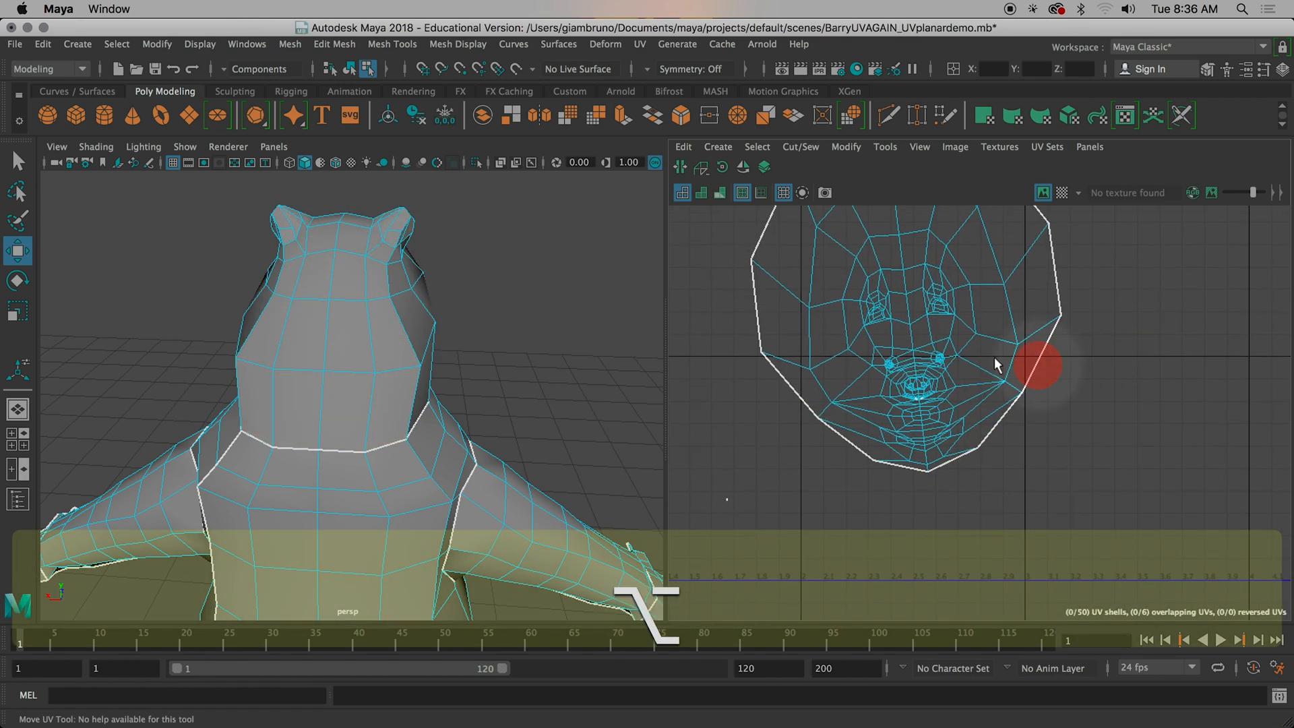
mouse_move(495, 455)
alt+mouse_down()
mouse_move(476, 404)
mouse_move(297, 434)
mouse_move(447, 425)
mouse_move(618, 464)
mouse_move(496, 454)
alt+mouse_up()
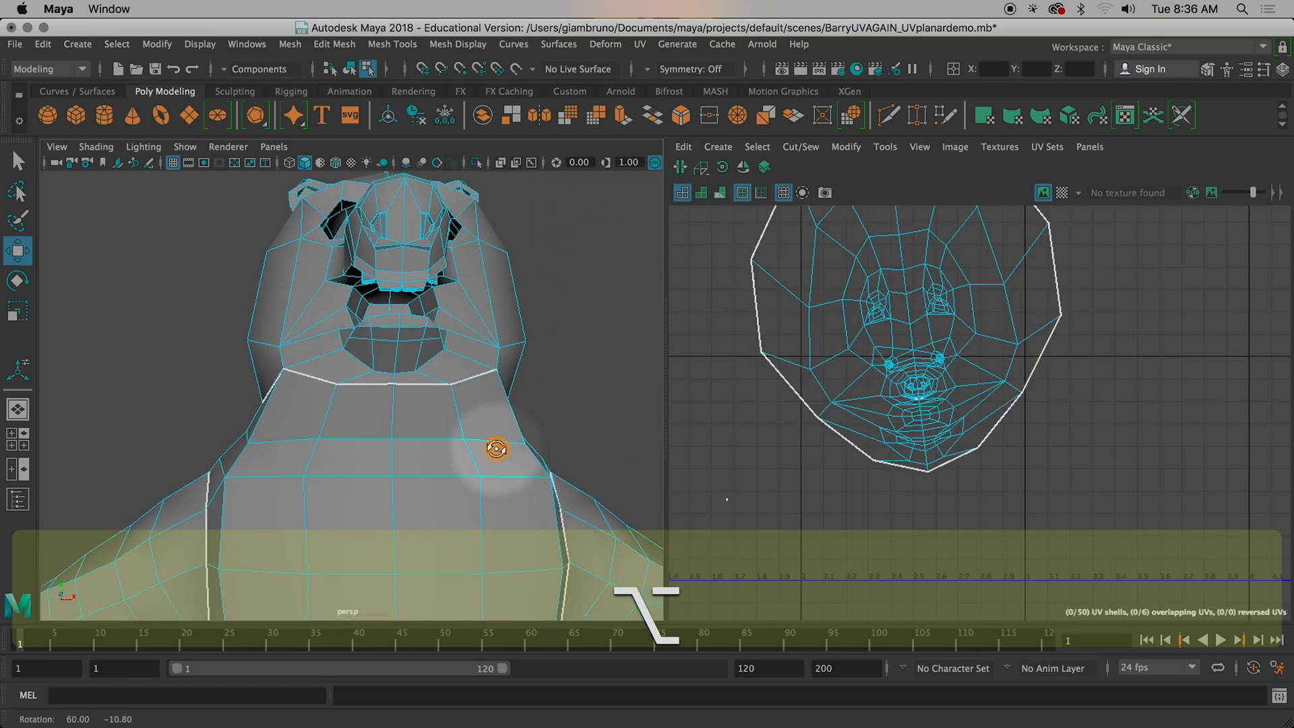
alt+drag(531, 395, 646, 407)
mouse_move(318, 431)
alt+mouse_down()
mouse_move(462, 436)
mouse_move(309, 439)
alt+mouse_up()
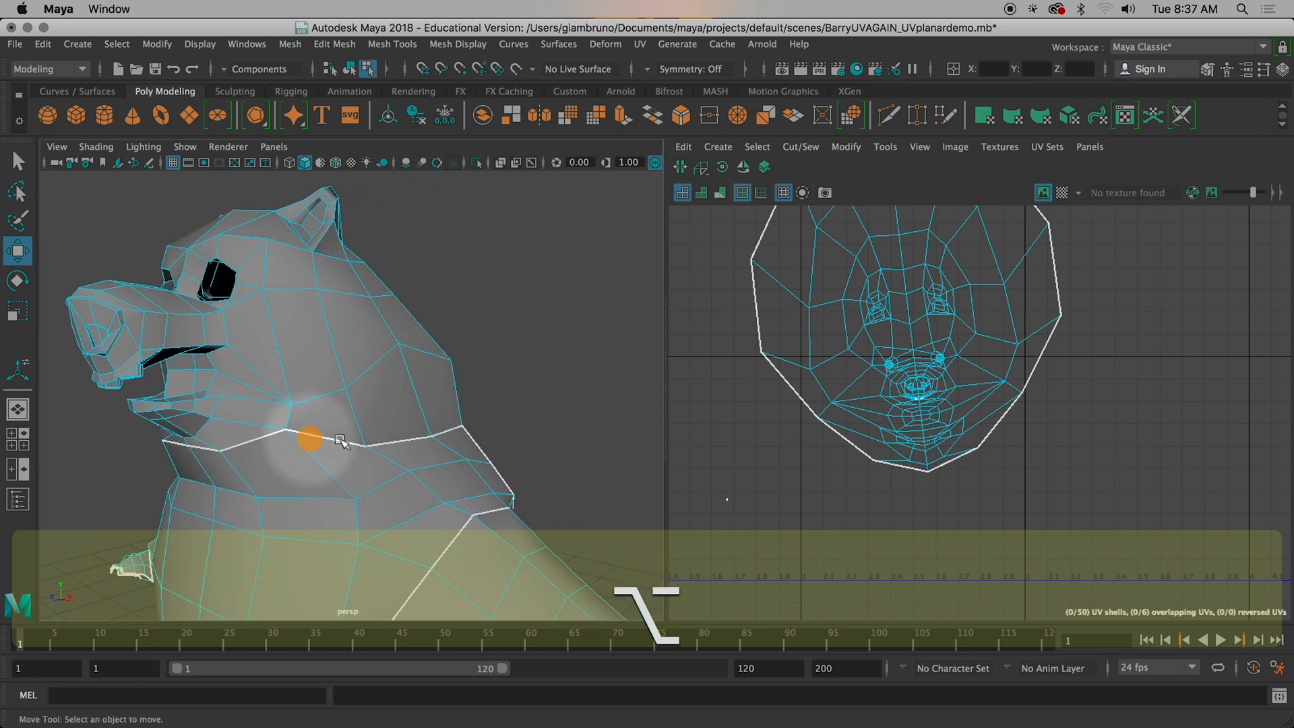
scroll(1074, 450, down, 3)
alt+middle_drag(940, 456, 910, 442)
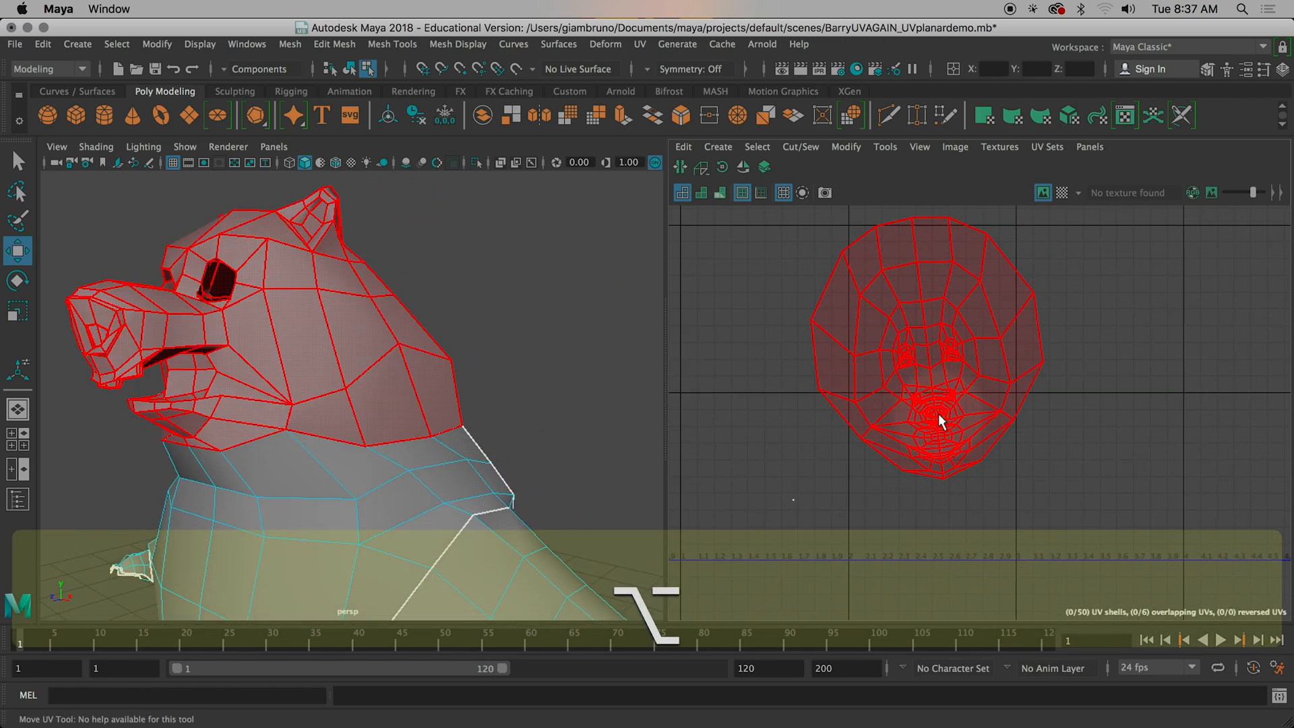
Step: Undo the head shell's unfold and the sewing of its back-of-head border edges
key(super+z)
key(super+z)
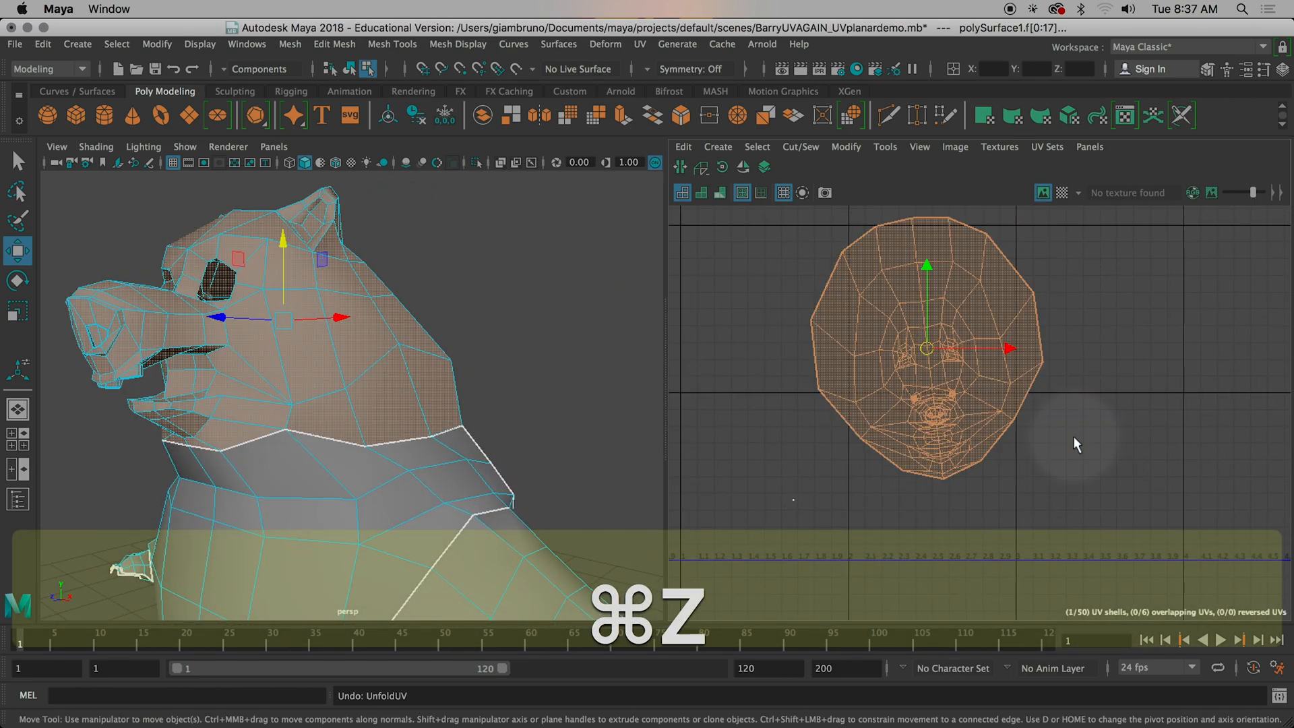
click(1117, 423)
alt+middle_drag(1020, 439, 1065, 443)
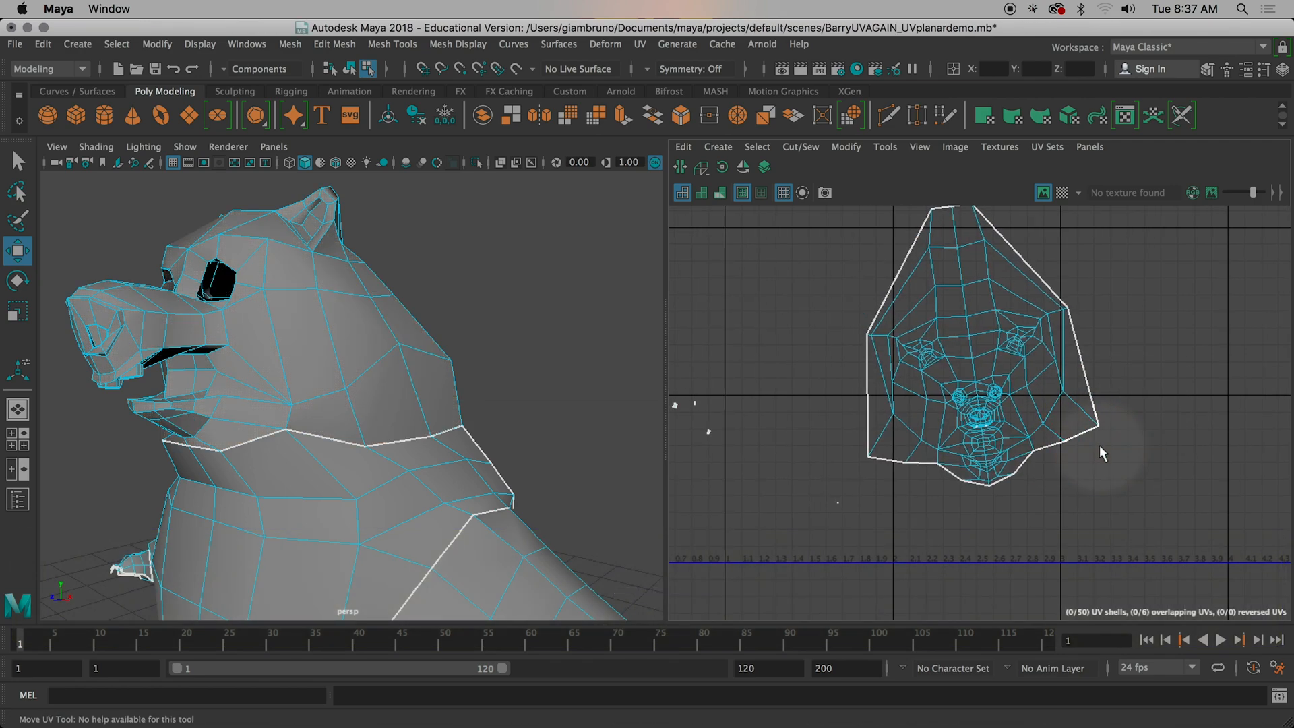
key(super+z)
key(super+z)
key(super+z)
key(super+z)
alt+middle_drag(1100, 446, 1099, 477)
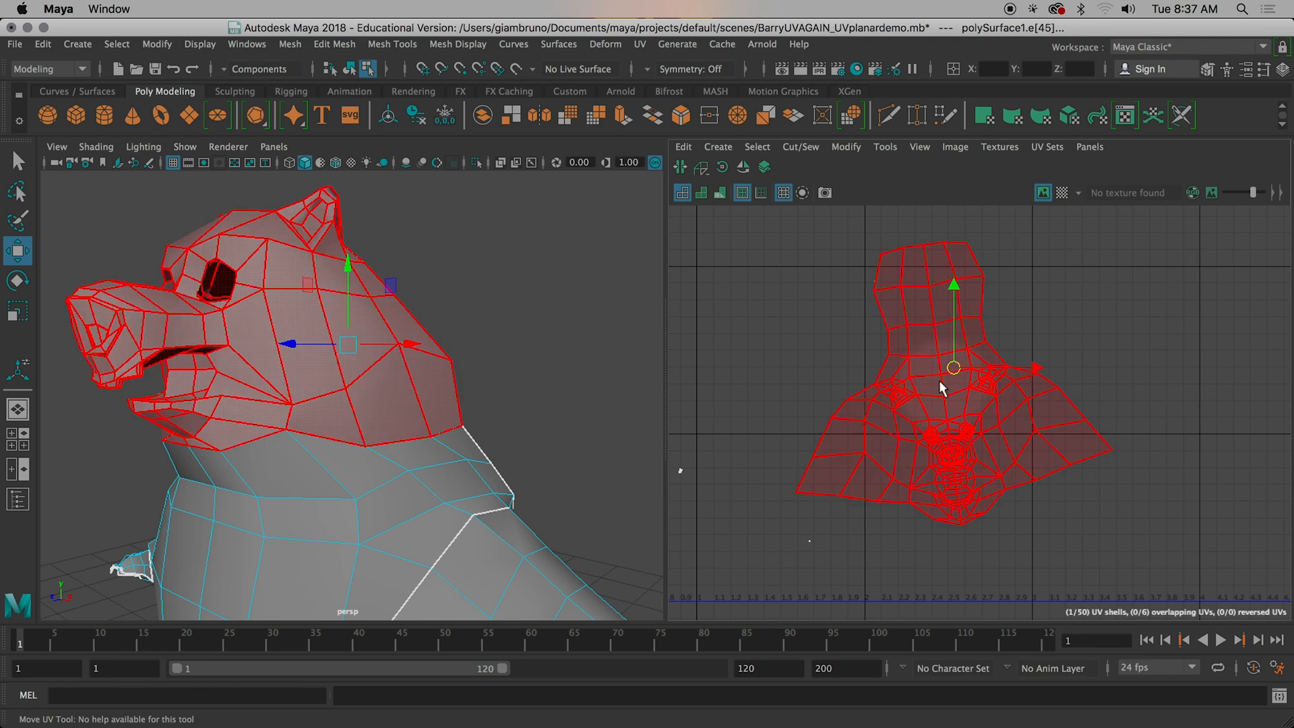
Step: Switch to face selection, show the Select Tool settings, and marquee-select the head faces from the front view
alt+drag(540, 427, 514, 447)
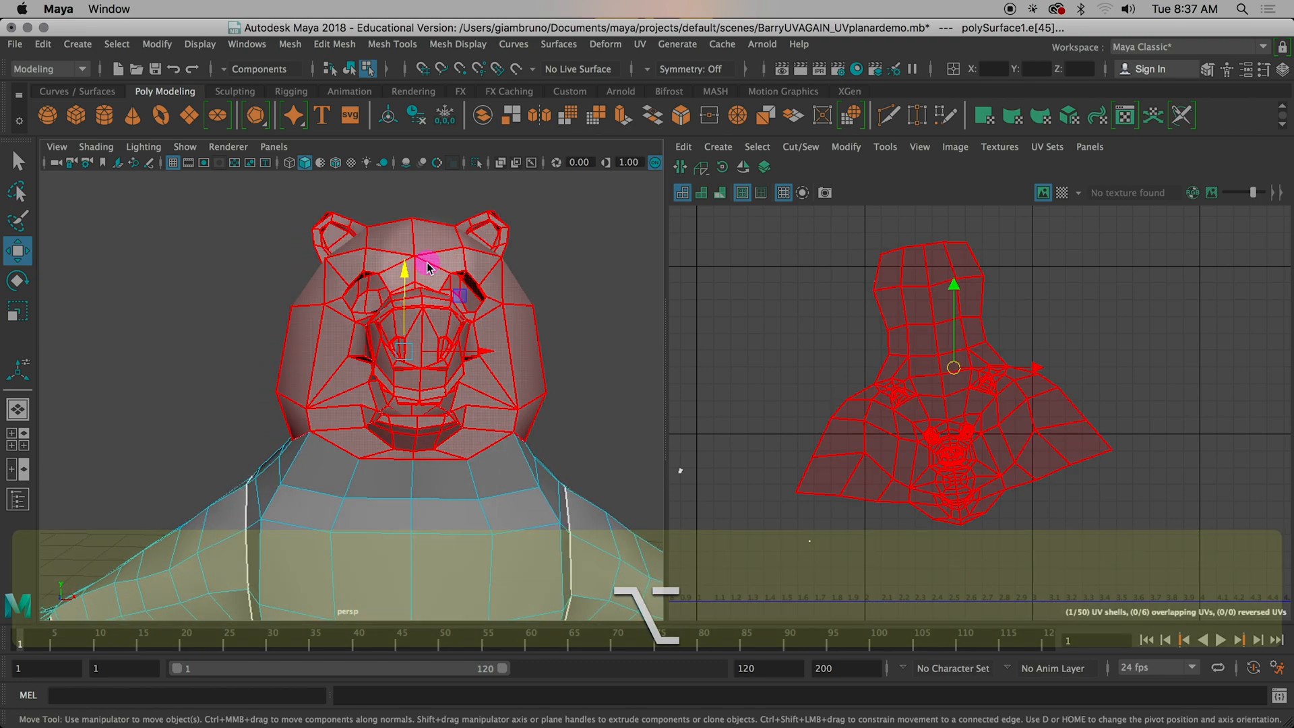
right_drag(427, 267, 369, 250)
right_drag(414, 291, 417, 291)
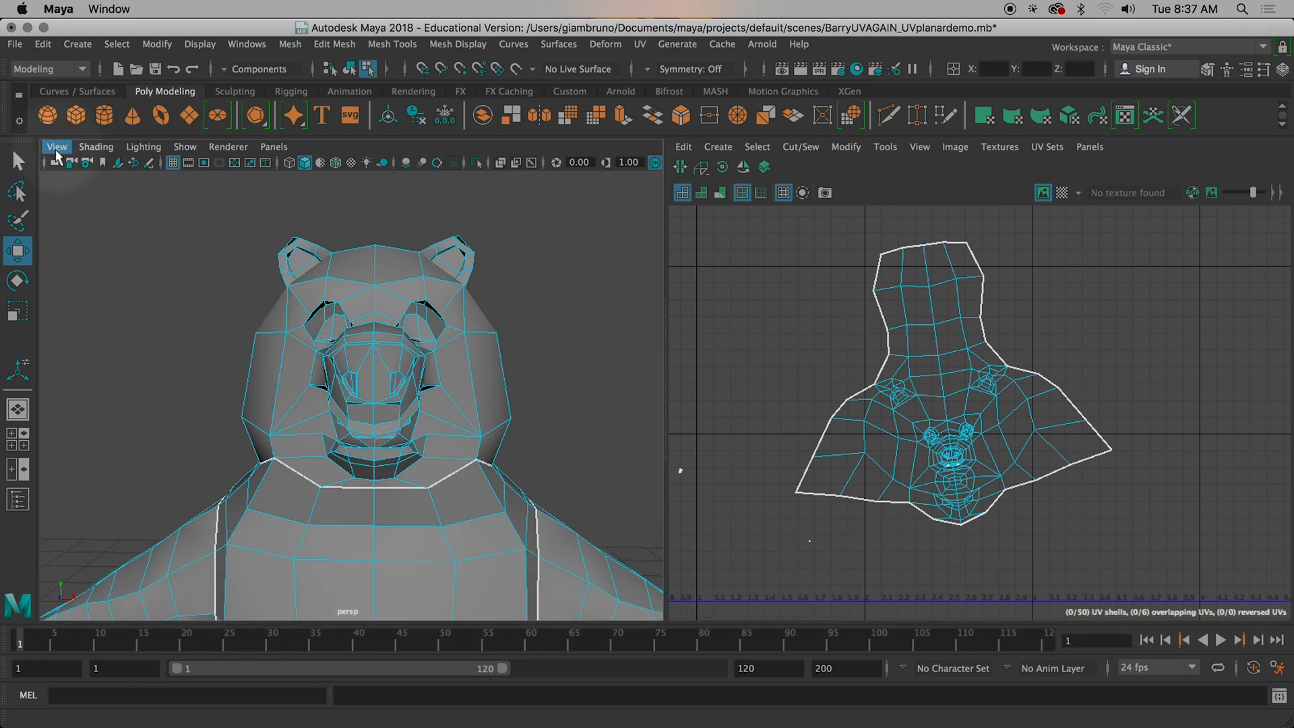
double_click(18, 162)
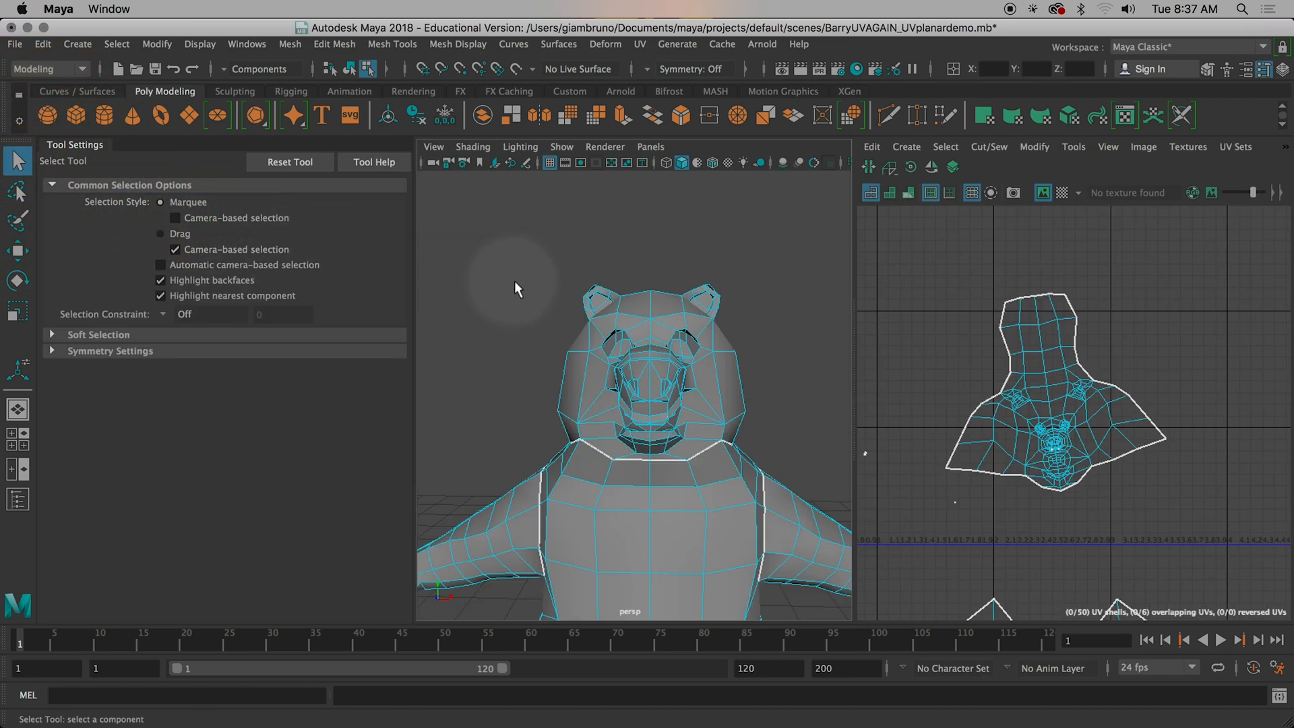
alt+drag(535, 335, 538, 332)
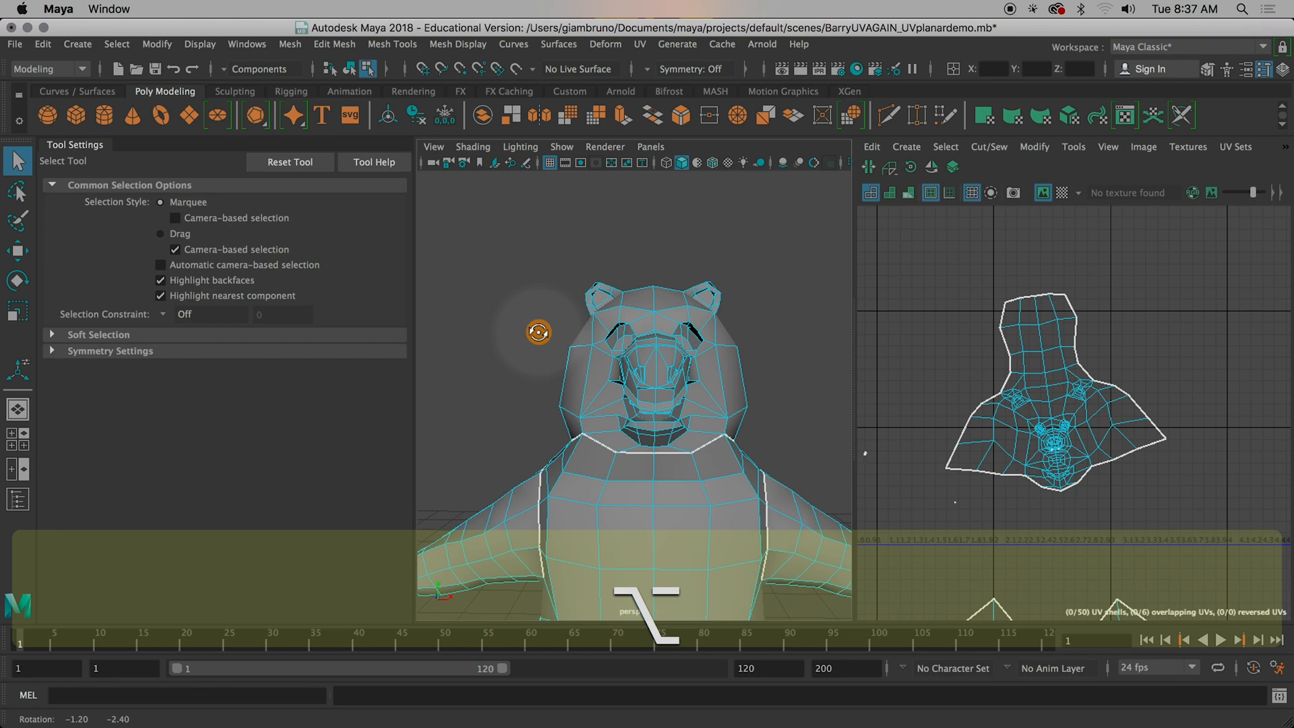
drag(555, 249, 800, 429)
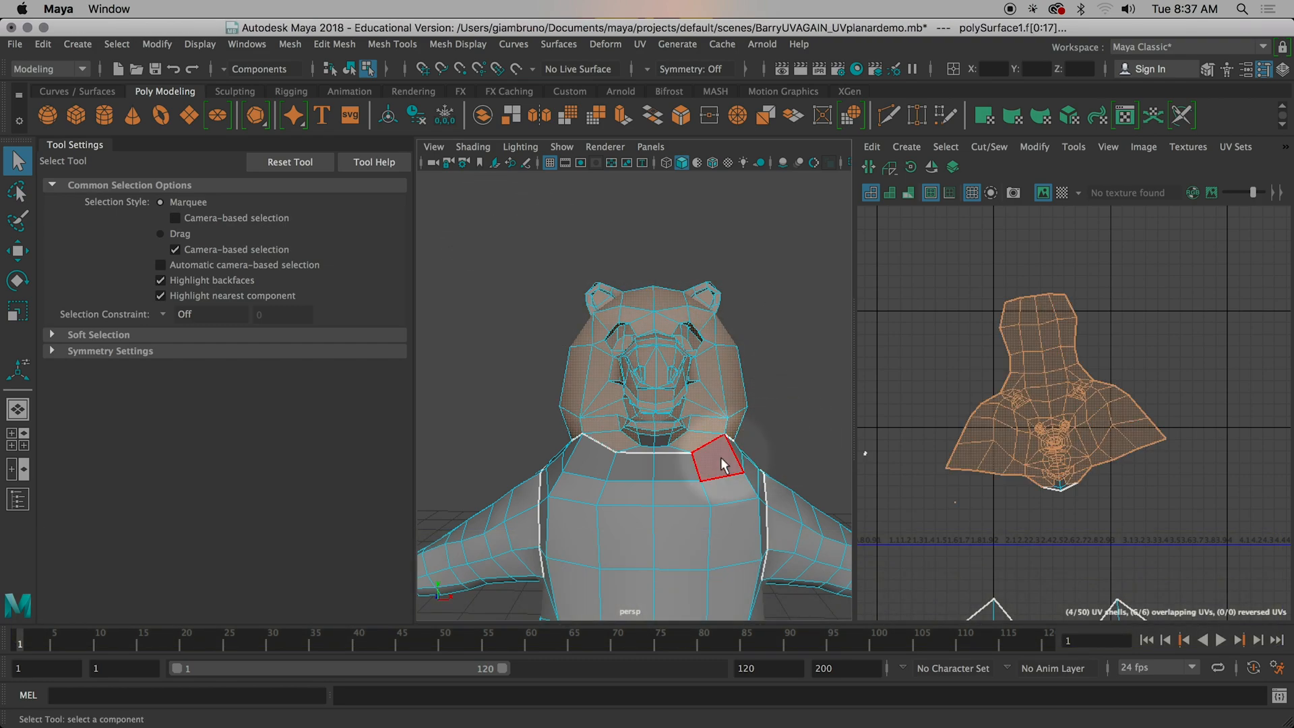
Step: Remove the neck and upper-back faces below the head seam from the face selection
shift+scroll(681, 458, up, 5)
alt+drag(682, 458, 744, 433)
shift+click(686, 406)
shift+click(708, 406)
shift+click(702, 433)
shift+click(651, 436)
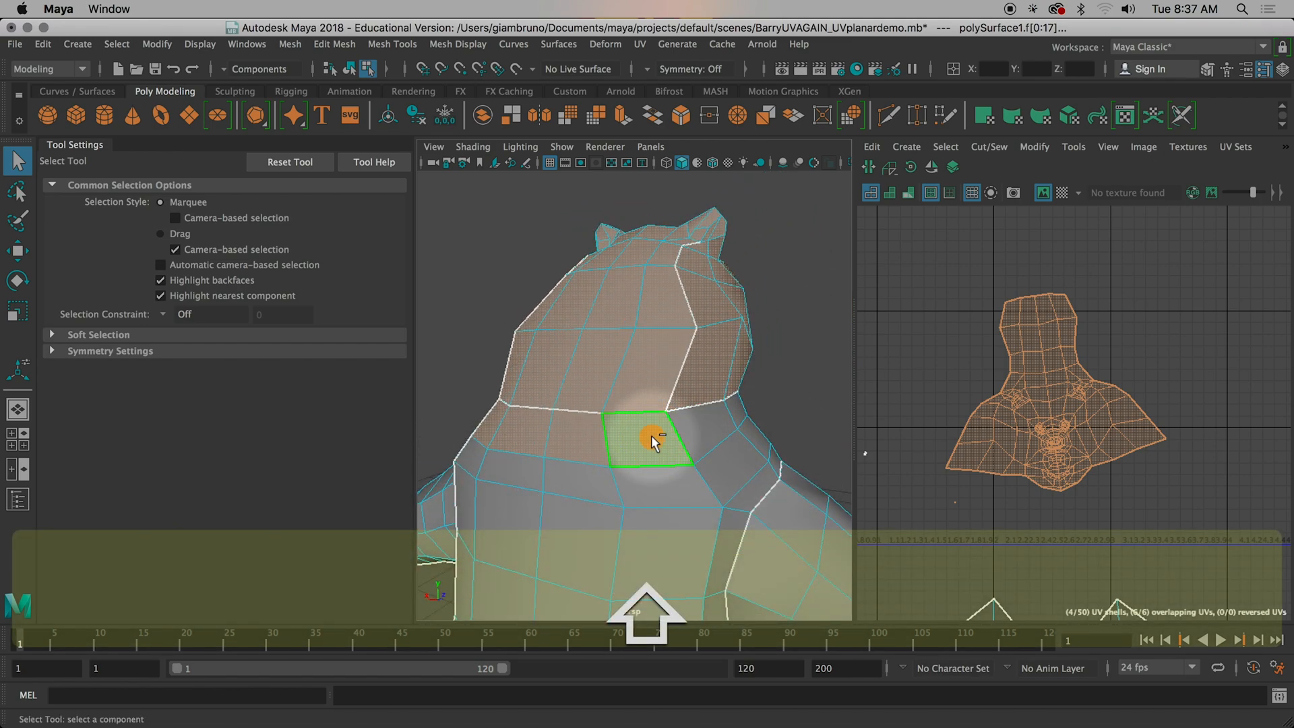
shift+click(577, 440)
alt+drag(488, 427, 544, 447)
shift+click(509, 438)
Step: Enable camera-based selection for the marquee style and deselect the back-of-head faces
click(175, 218)
alt+drag(485, 303, 419, 304)
shift+click(480, 226)
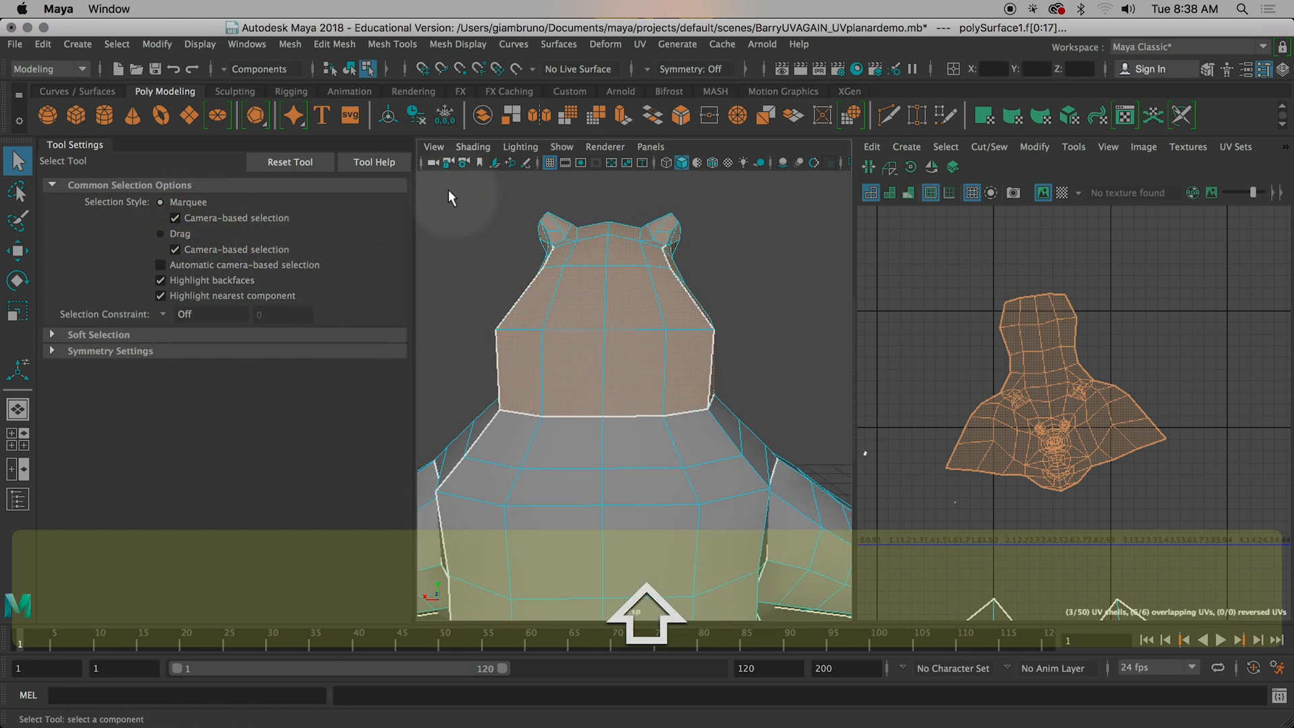
shift+drag(645, 298, 736, 289)
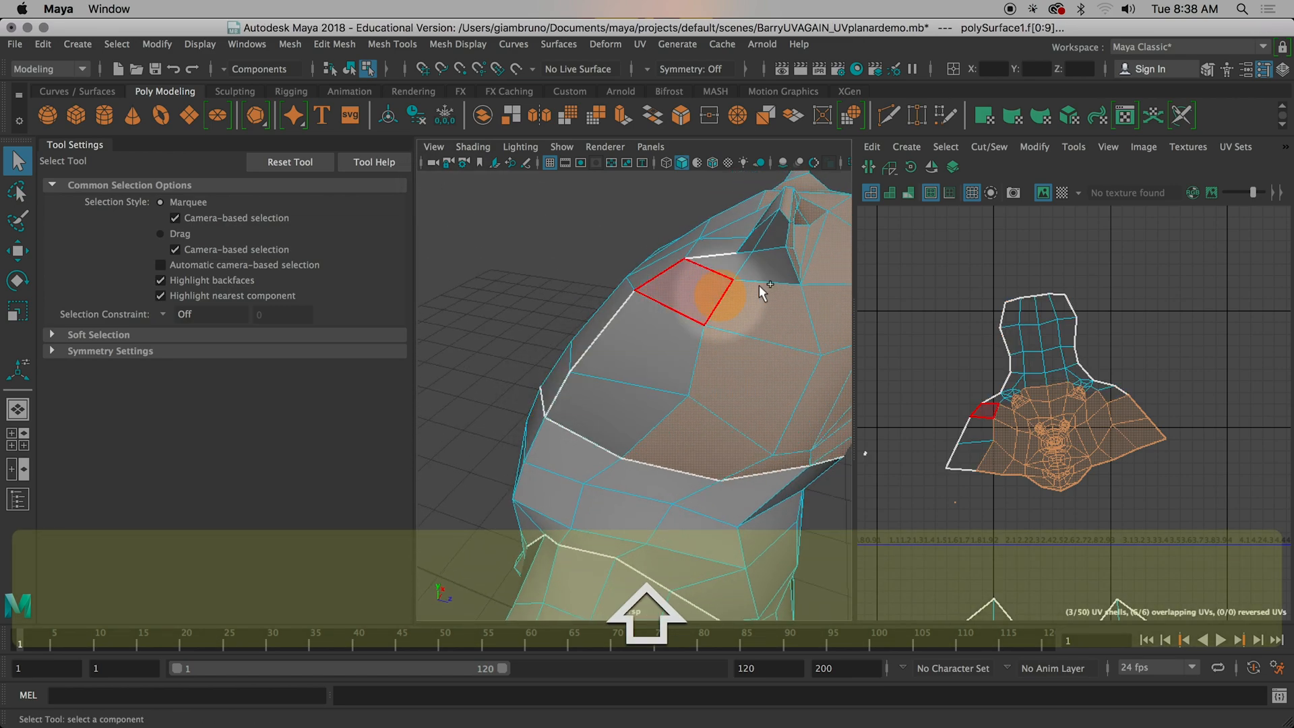
Step: Refine the face selection on the side of the head behind the ear, checking both sides of the head
alt+drag(770, 236, 678, 375)
shift+click(628, 373)
alt+drag(768, 289, 583, 202)
alt+drag(601, 270, 511, 278)
alt+drag(625, 419, 744, 424)
alt+right_drag(757, 291, 684, 313)
alt+drag(685, 314, 657, 351)
click(648, 365)
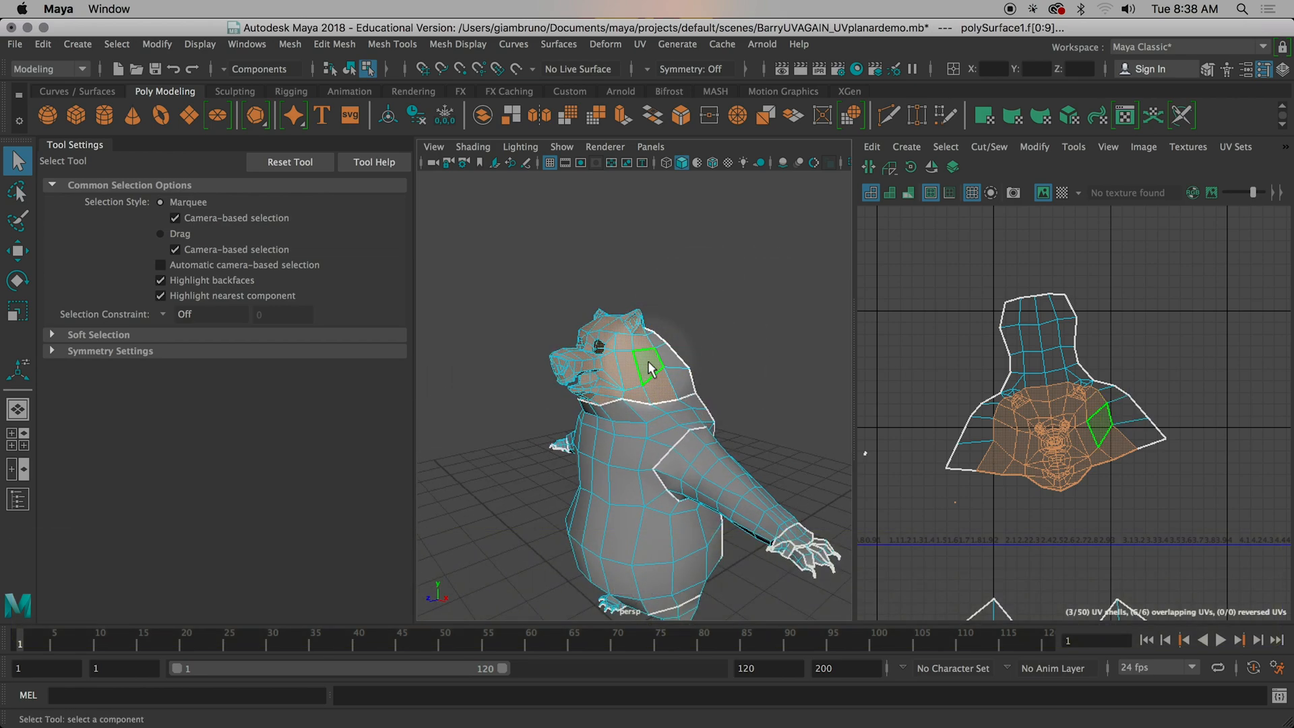
Step: Apply a planar UV projection to the selected front head faces, fitted to the bounding box and projected from the Z axis
scroll(652, 369, down, 5)
alt+drag(623, 422, 767, 447)
click(906, 146)
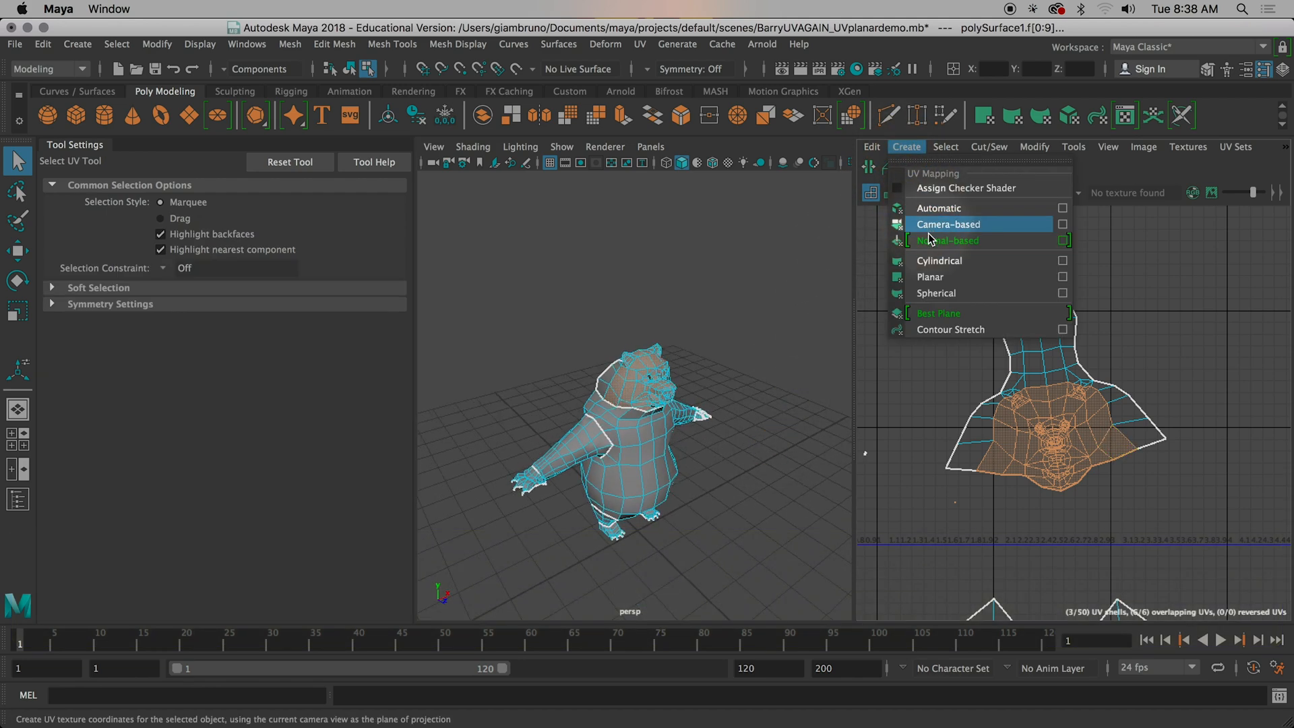
click(1062, 277)
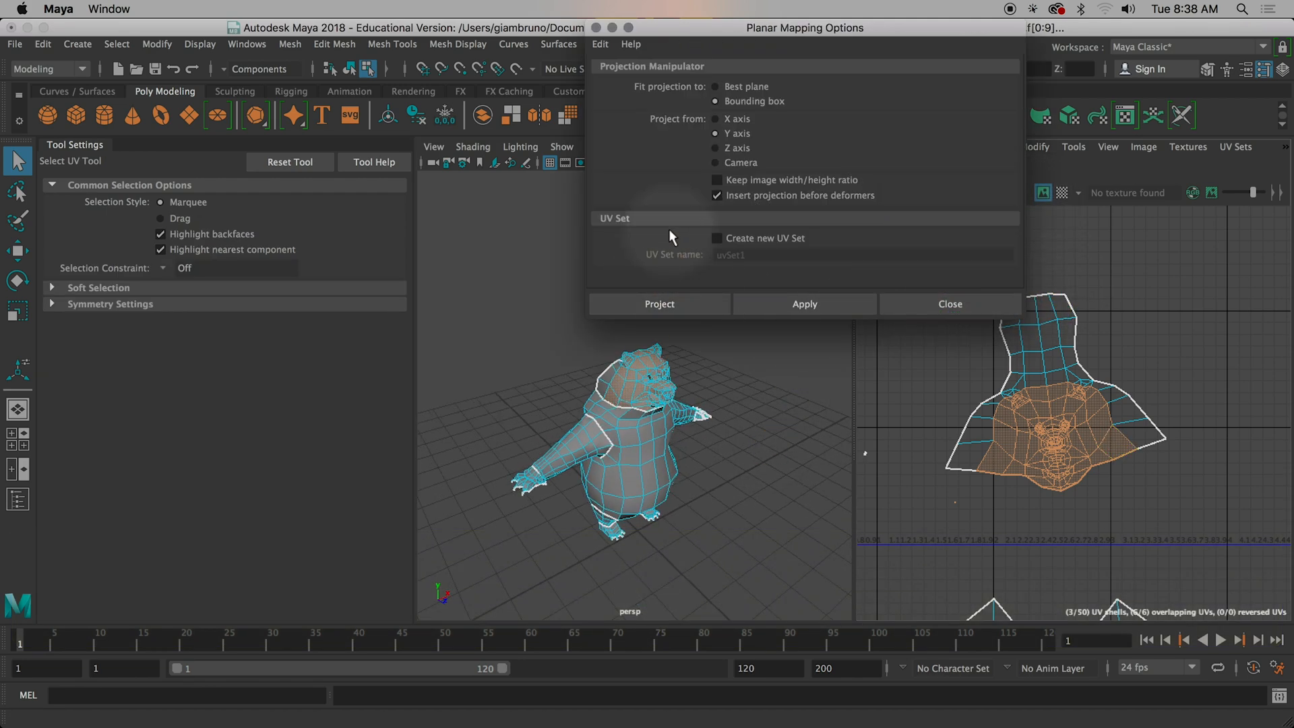
scroll(679, 519, up, 10)
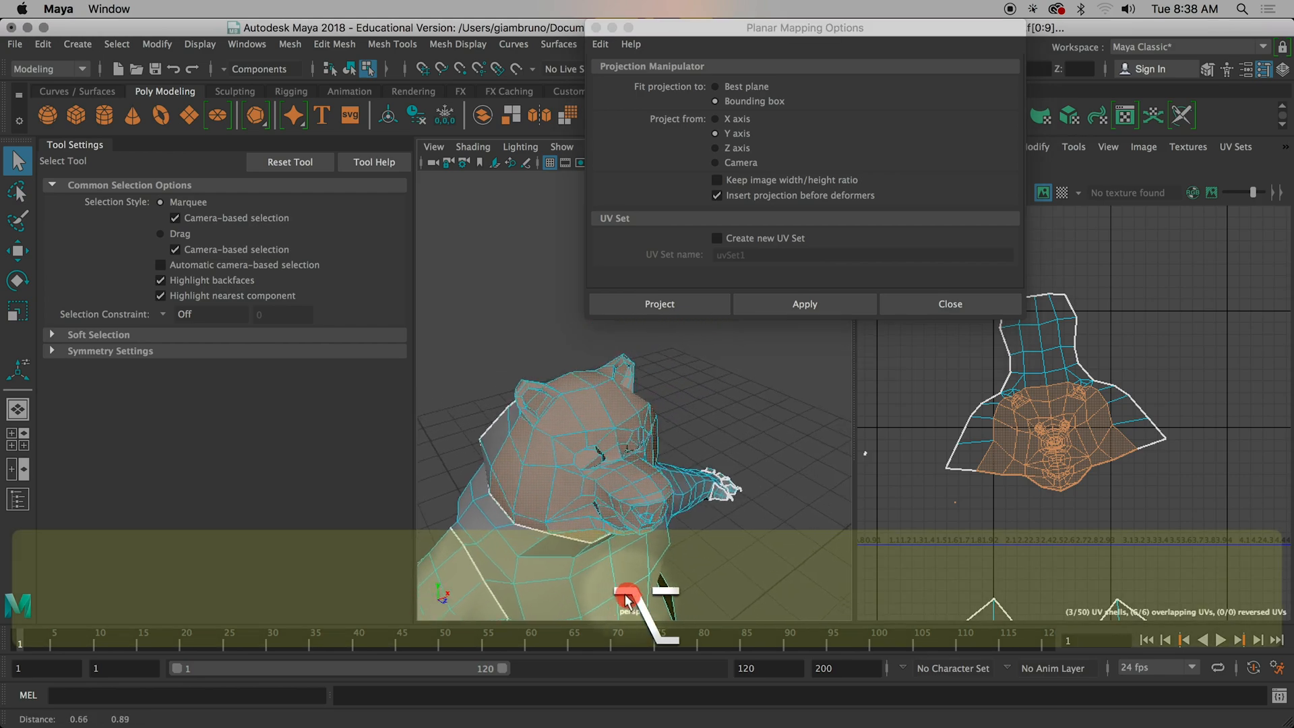
alt+right_drag(1016, 520, 982, 505)
alt+middle_drag(981, 506, 1107, 467)
alt+scroll(1041, 463, up, 8)
alt+drag(559, 644, 459, 615)
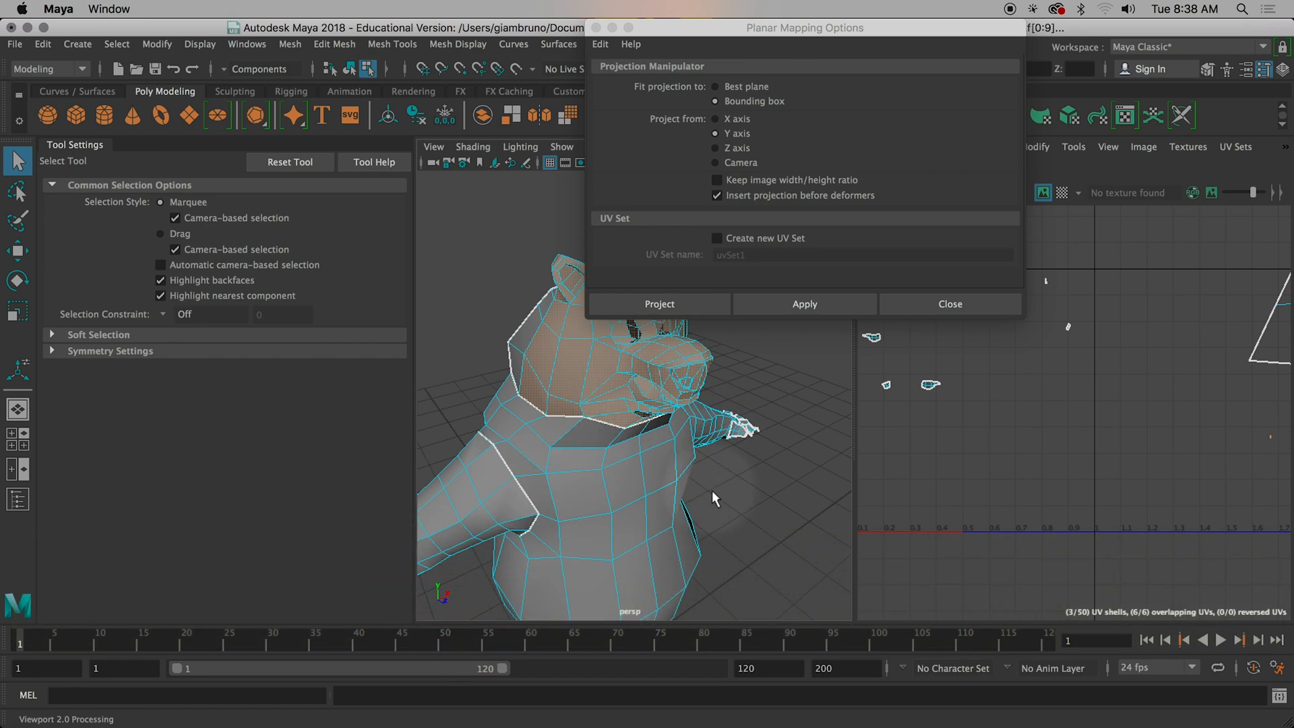
click(716, 149)
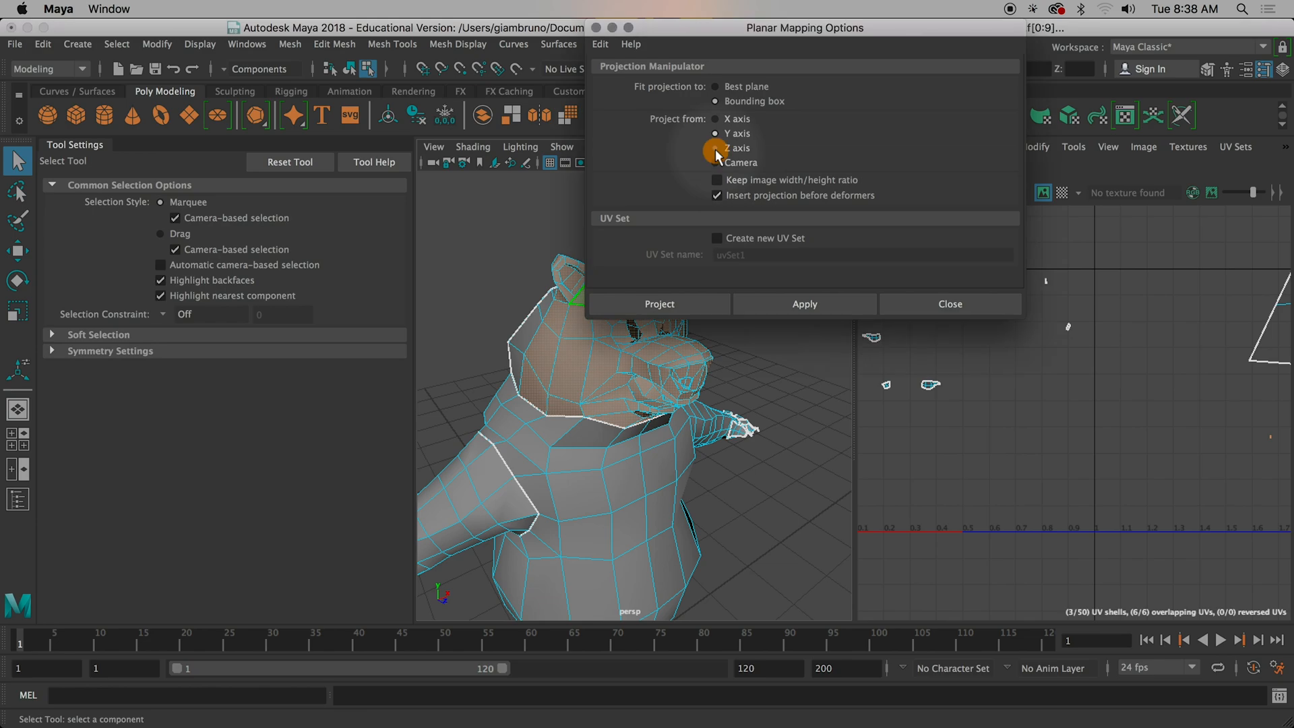
click(805, 304)
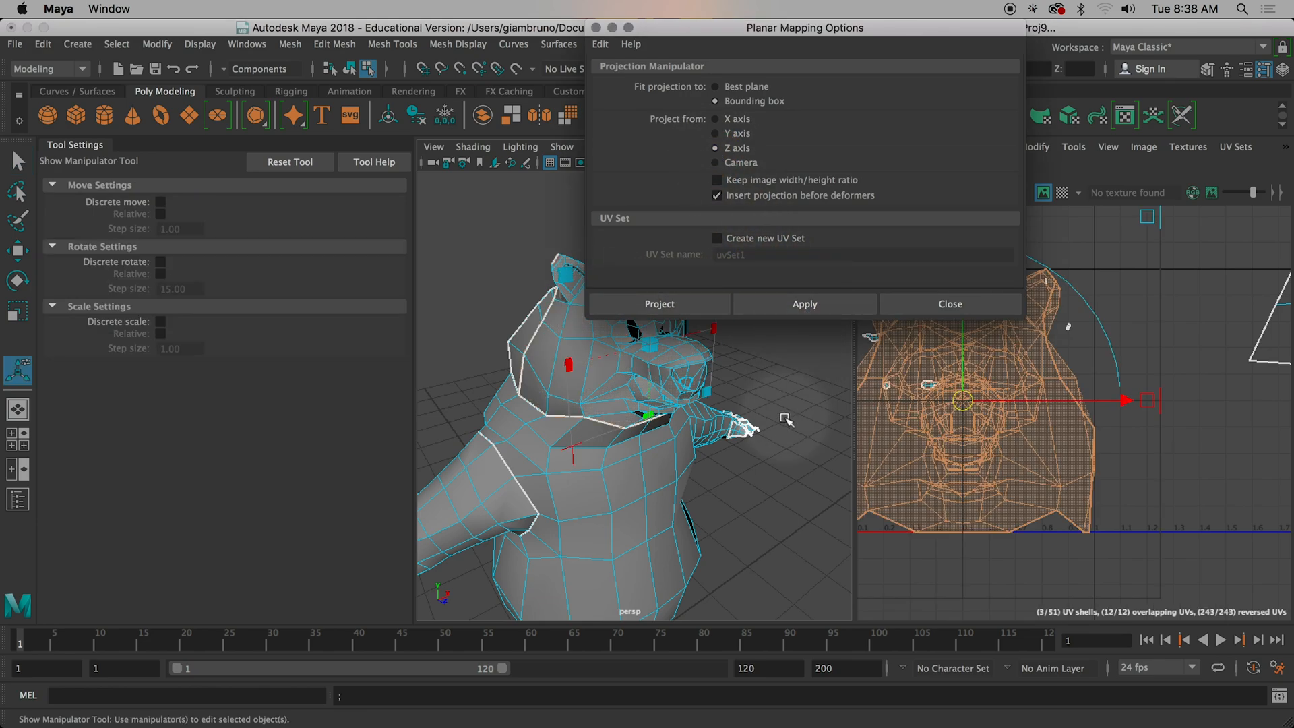
Step: Select the projected front-head UV shell and unfold it
scroll(1098, 476, down, 3)
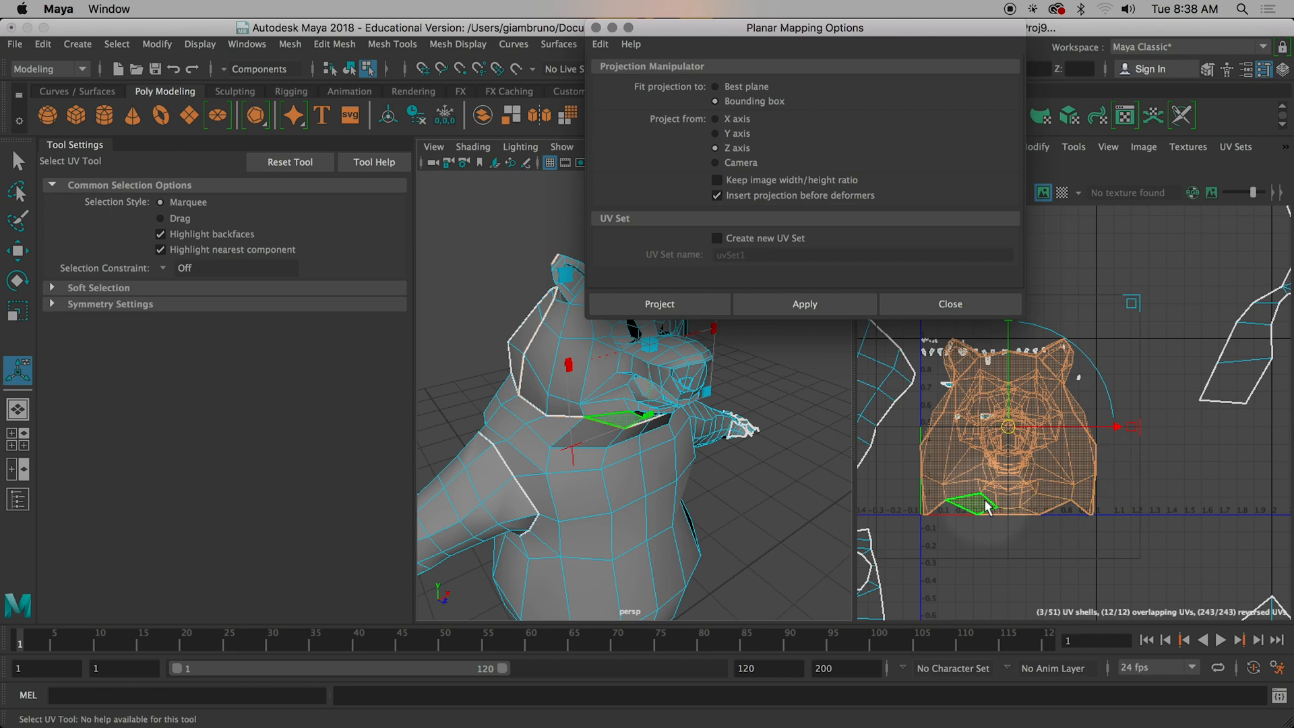
click(1155, 486)
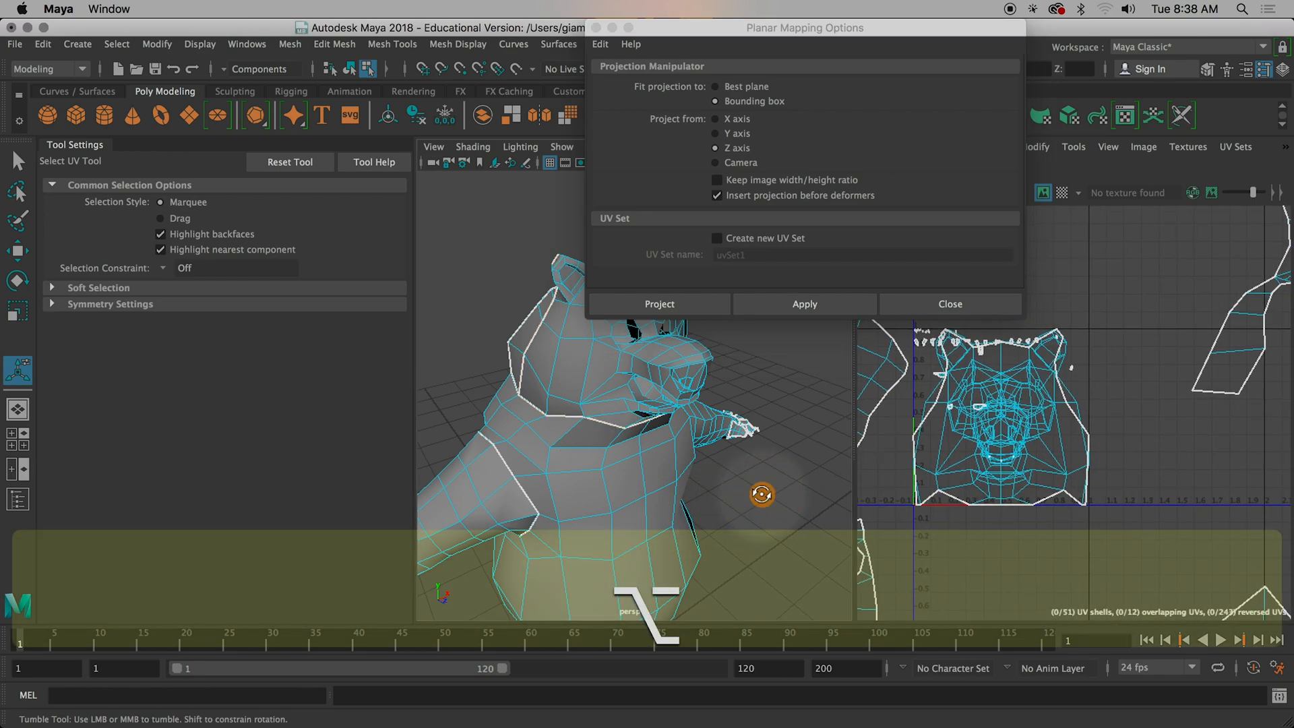
alt+drag(759, 491, 684, 479)
scroll(1052, 462, up, 5)
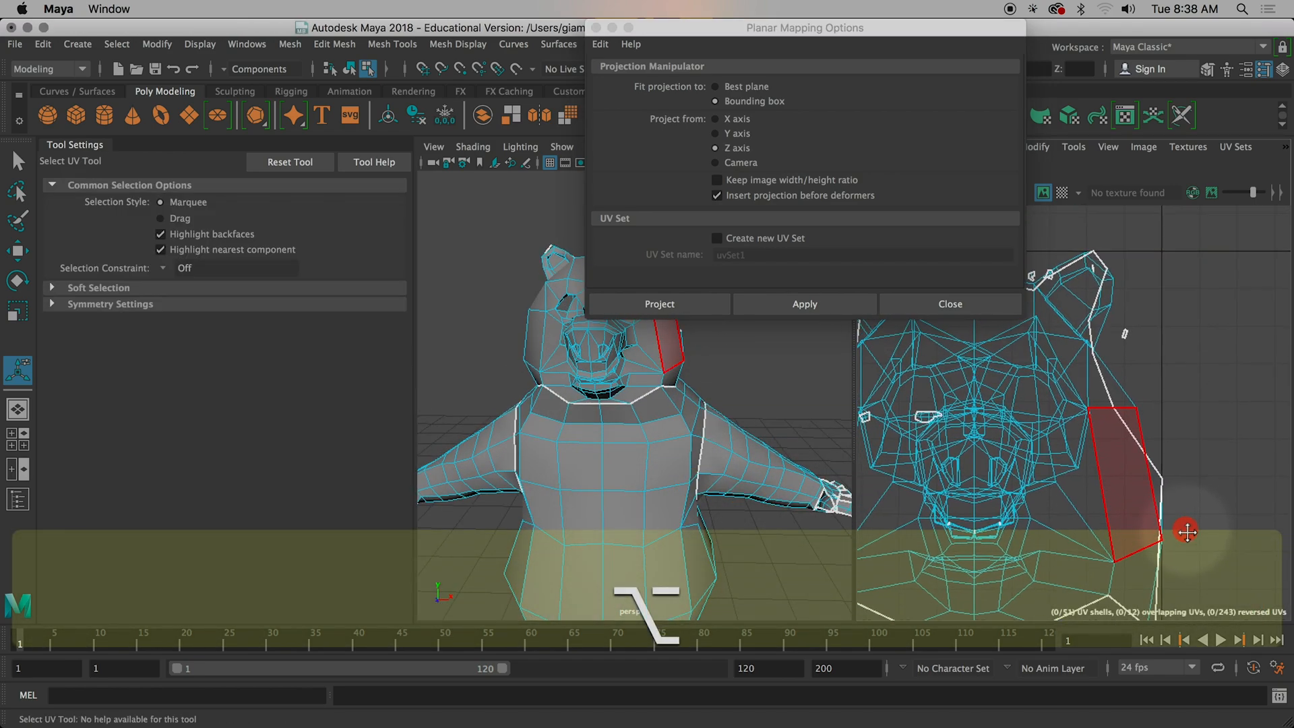
right_drag(1024, 394, 954, 371)
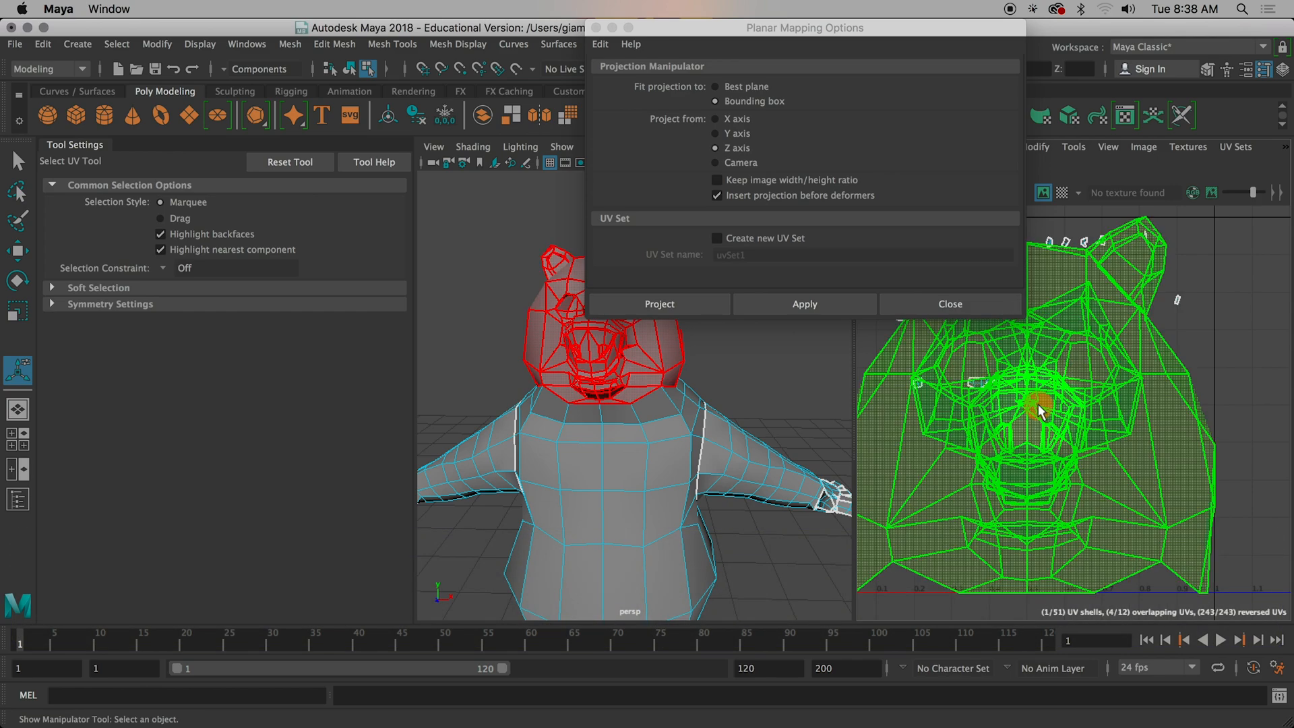
drag(838, 29, 346, 29)
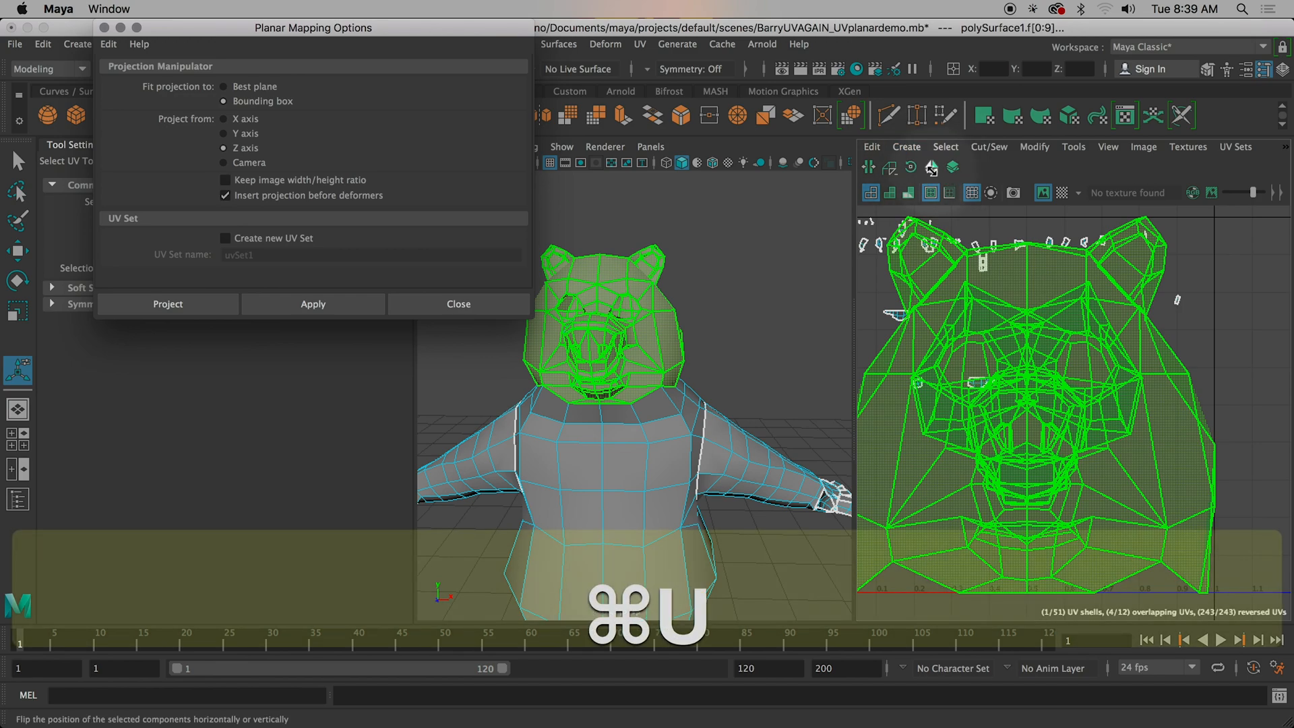
key(super+u)
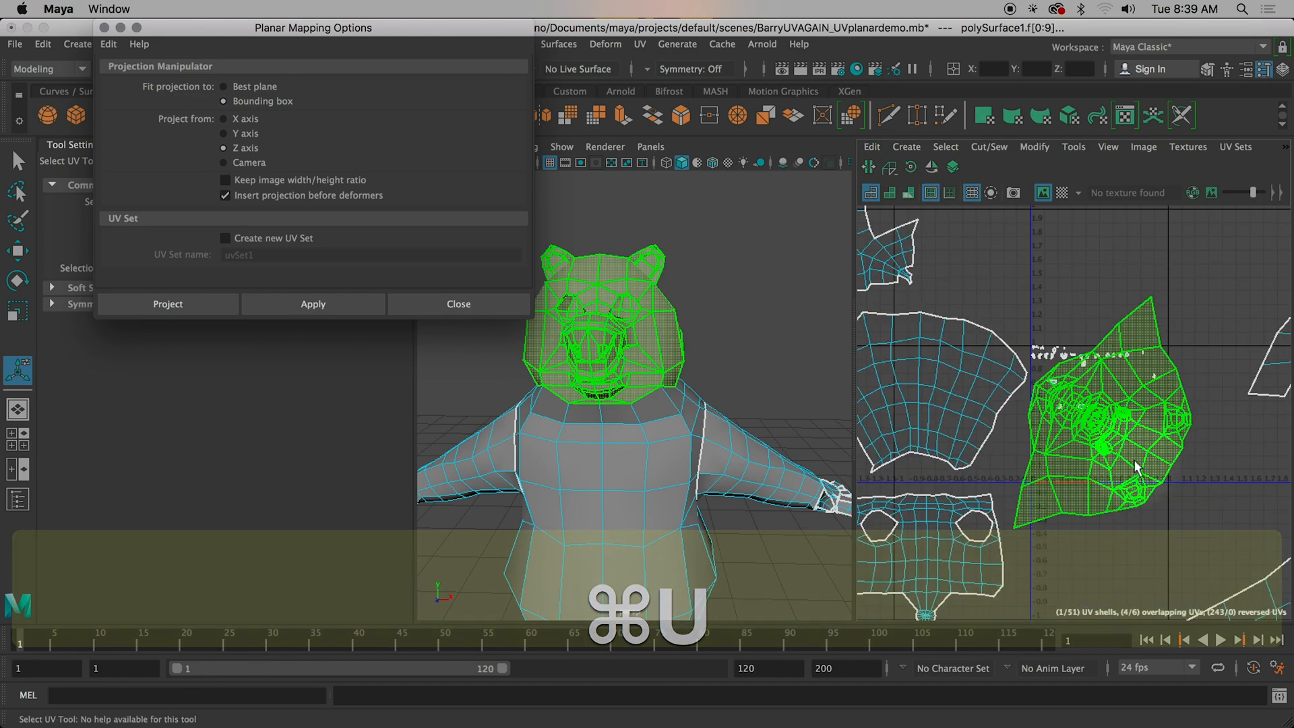
Step: Move the unfolded front-head shell above the small scattered shells, rotate it until the face is upright, and deselect it
key(w)
drag(1136, 467, 1173, 308)
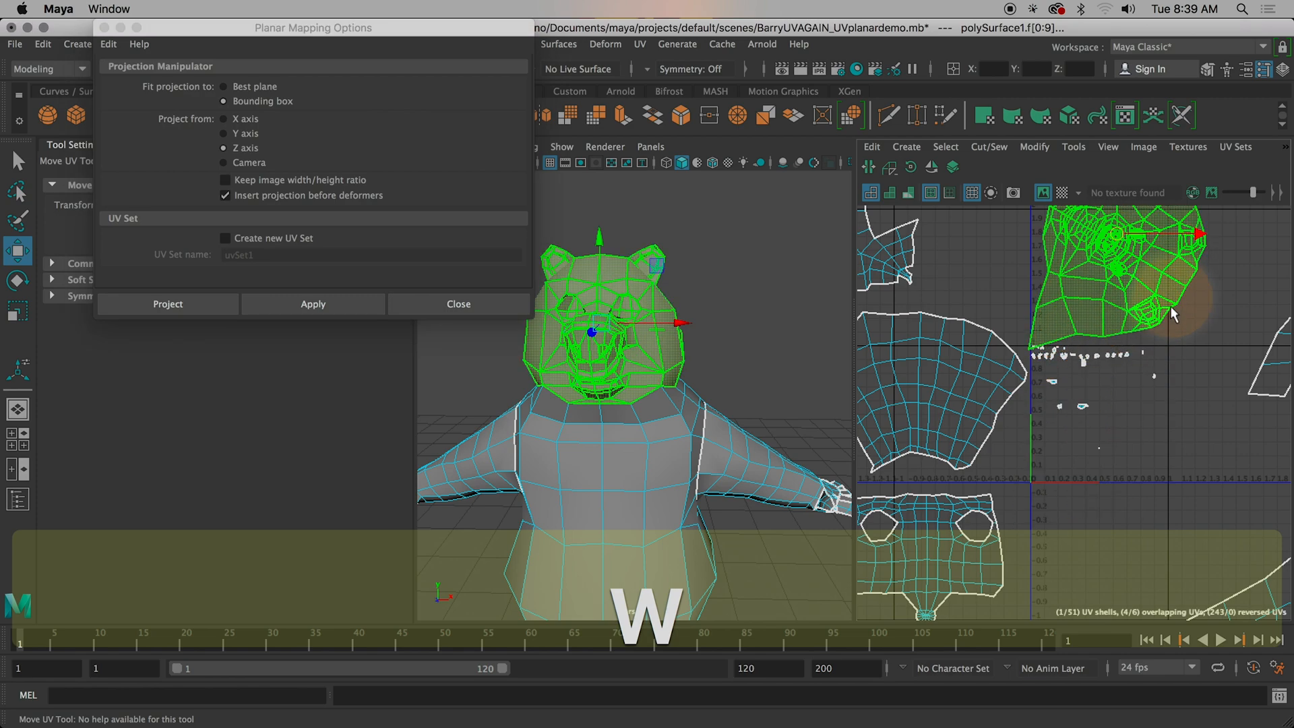
alt+middle_drag(1123, 361, 1148, 426)
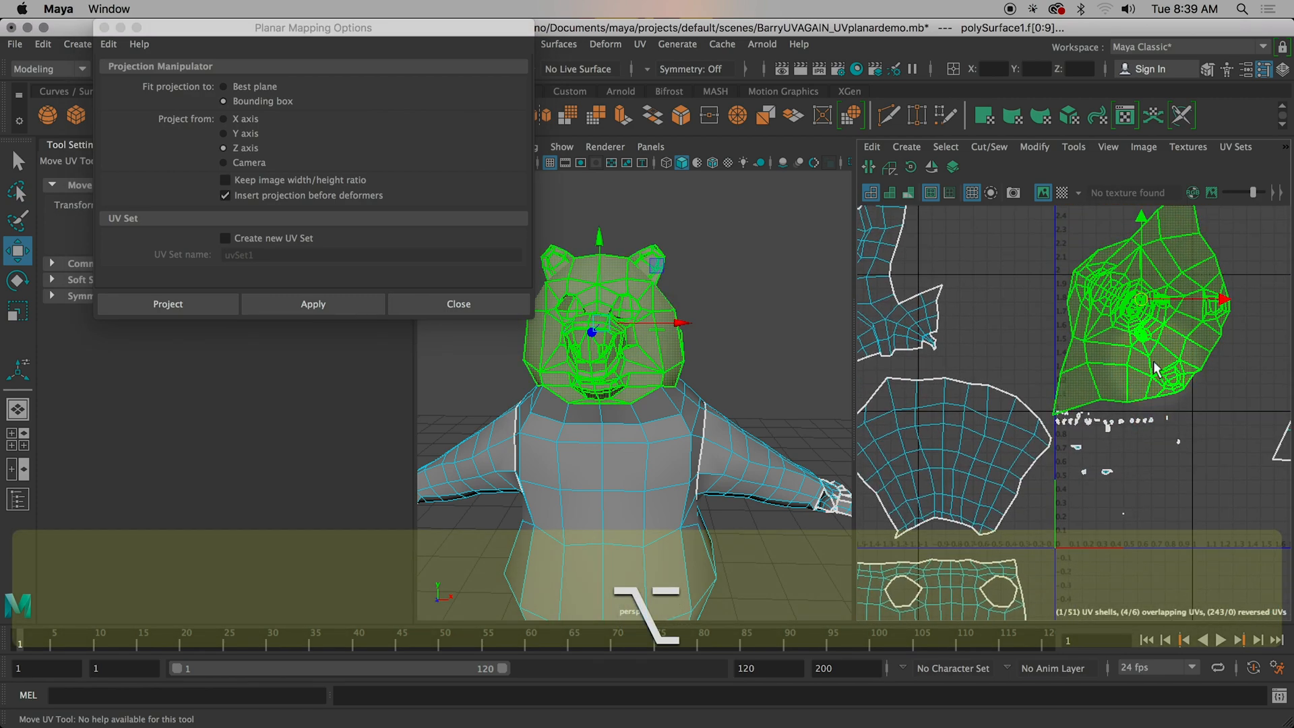
key(e)
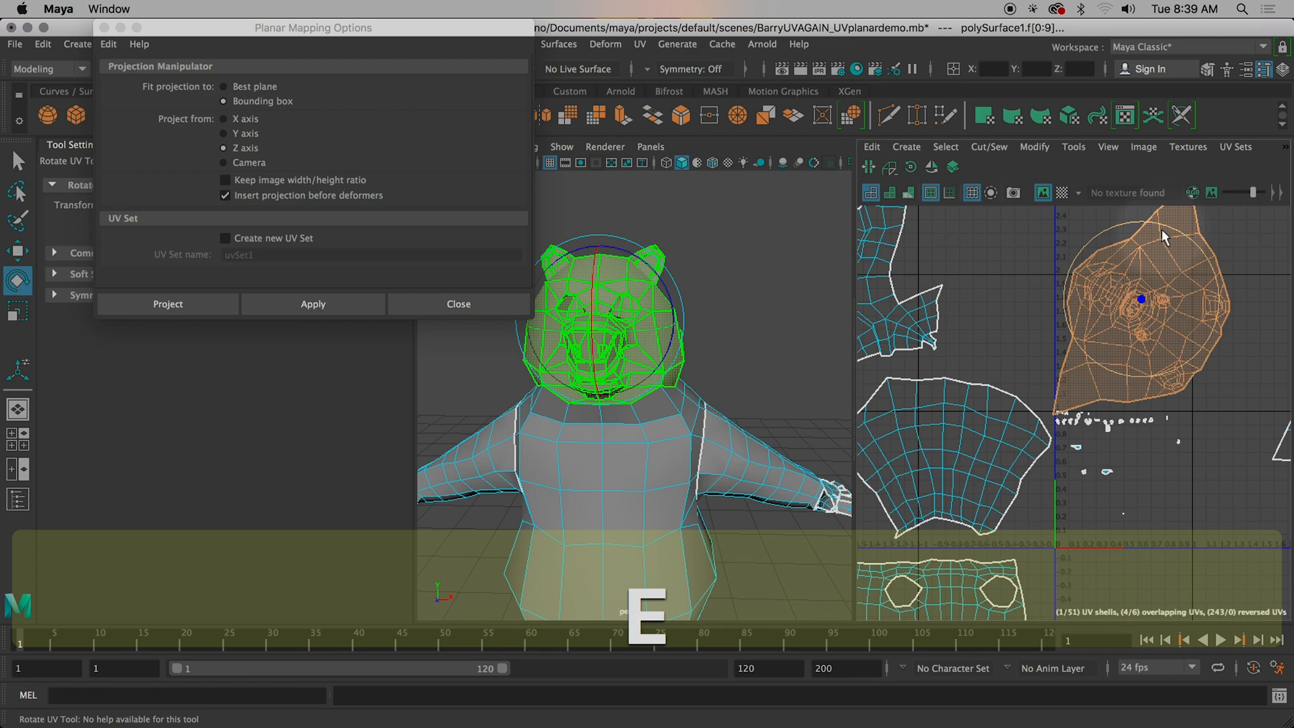
drag(1165, 225, 1074, 313)
drag(1191, 346, 1202, 375)
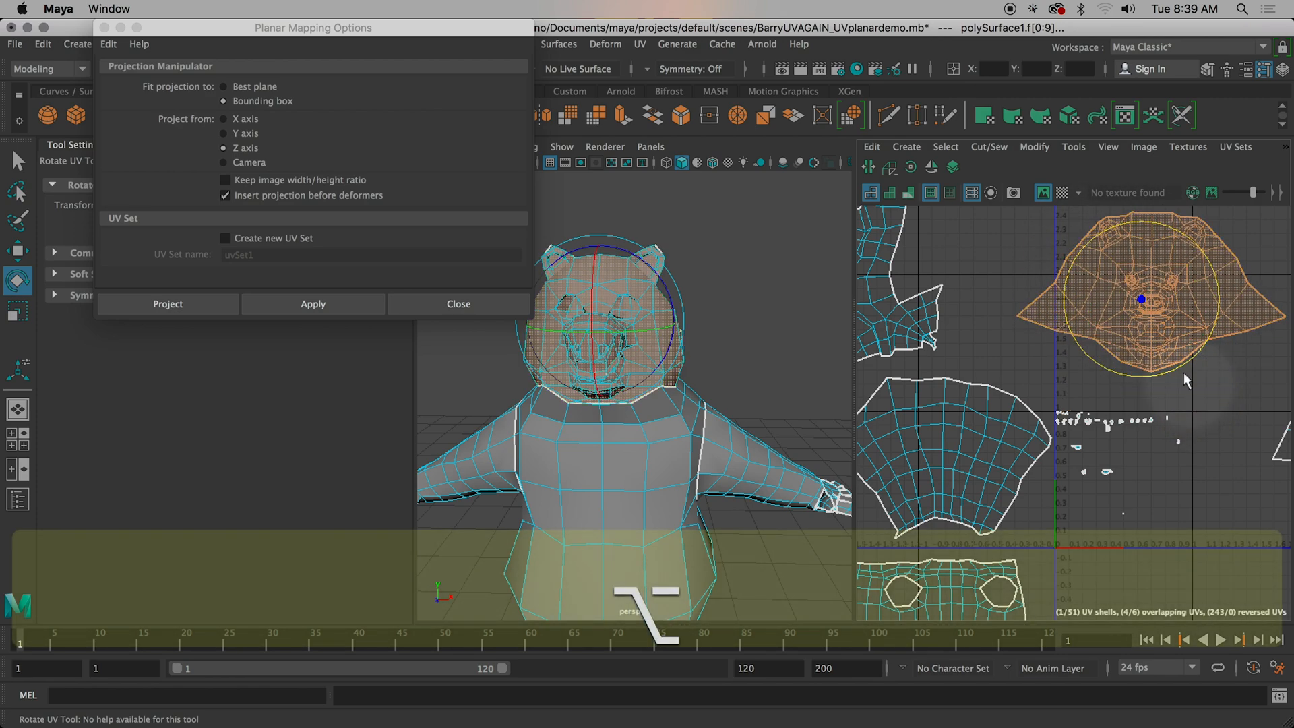
right_drag(1186, 291, 1130, 278)
click(1032, 350)
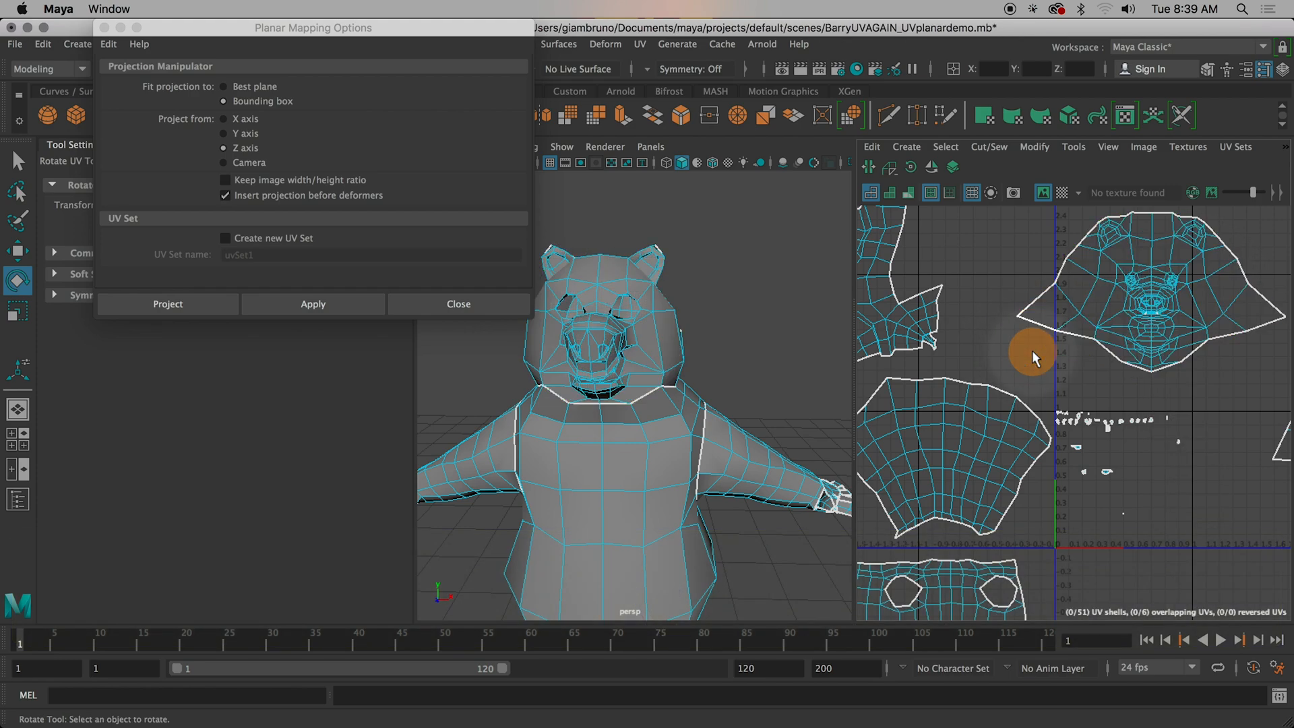
Step: Examine the small scattered UV shells and the back-of-head shell, checking which parts of the bear model they cover
scroll(1139, 451, up, 3)
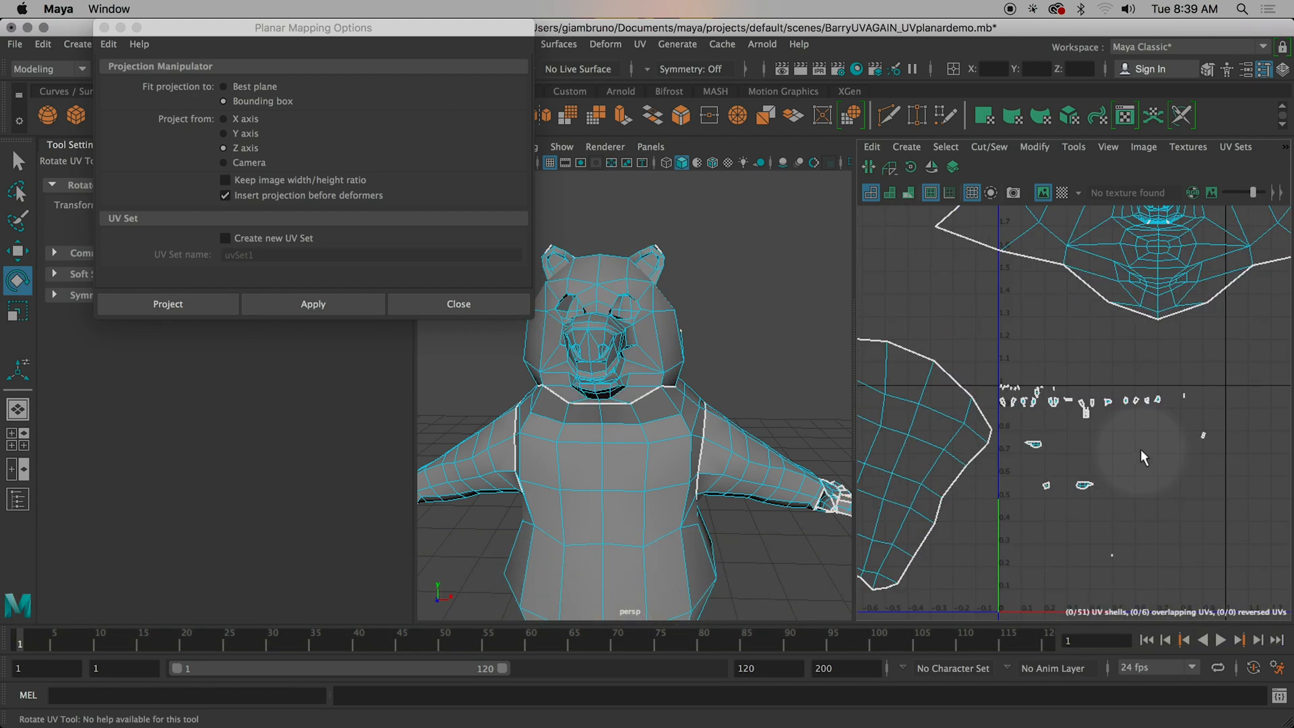
click(962, 419)
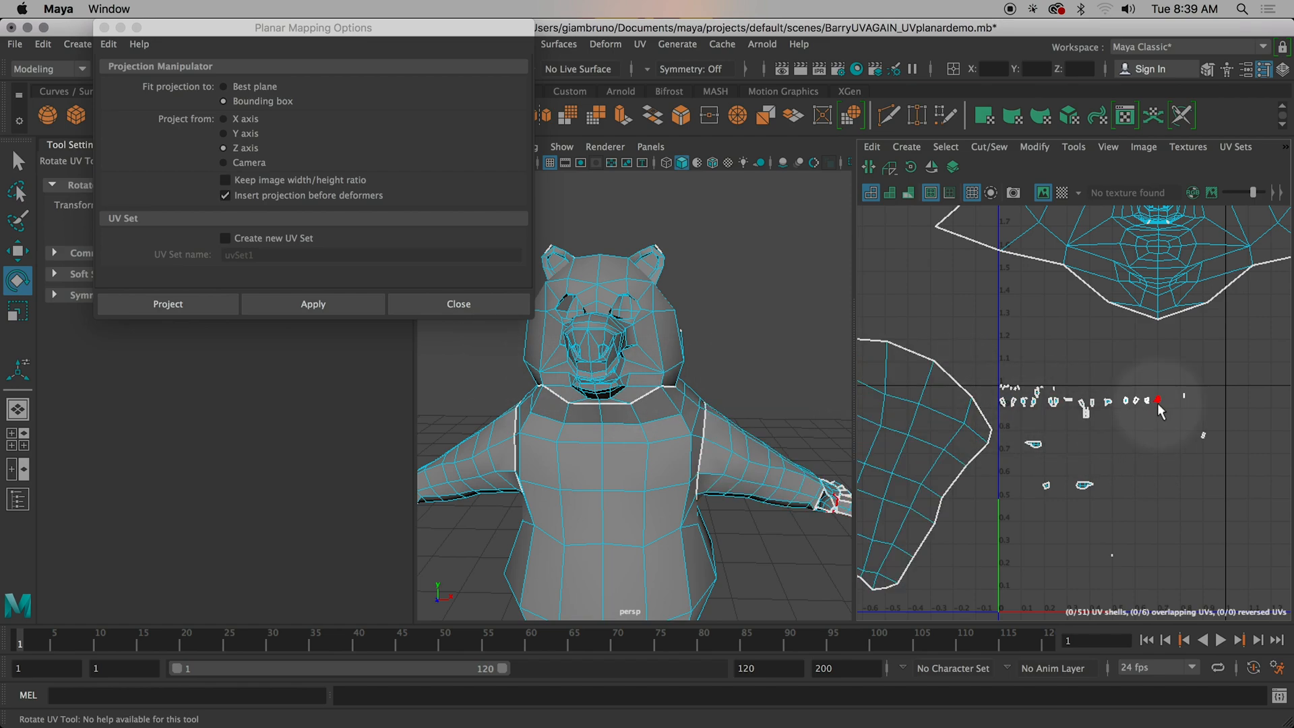
scroll(1110, 398, down, 5)
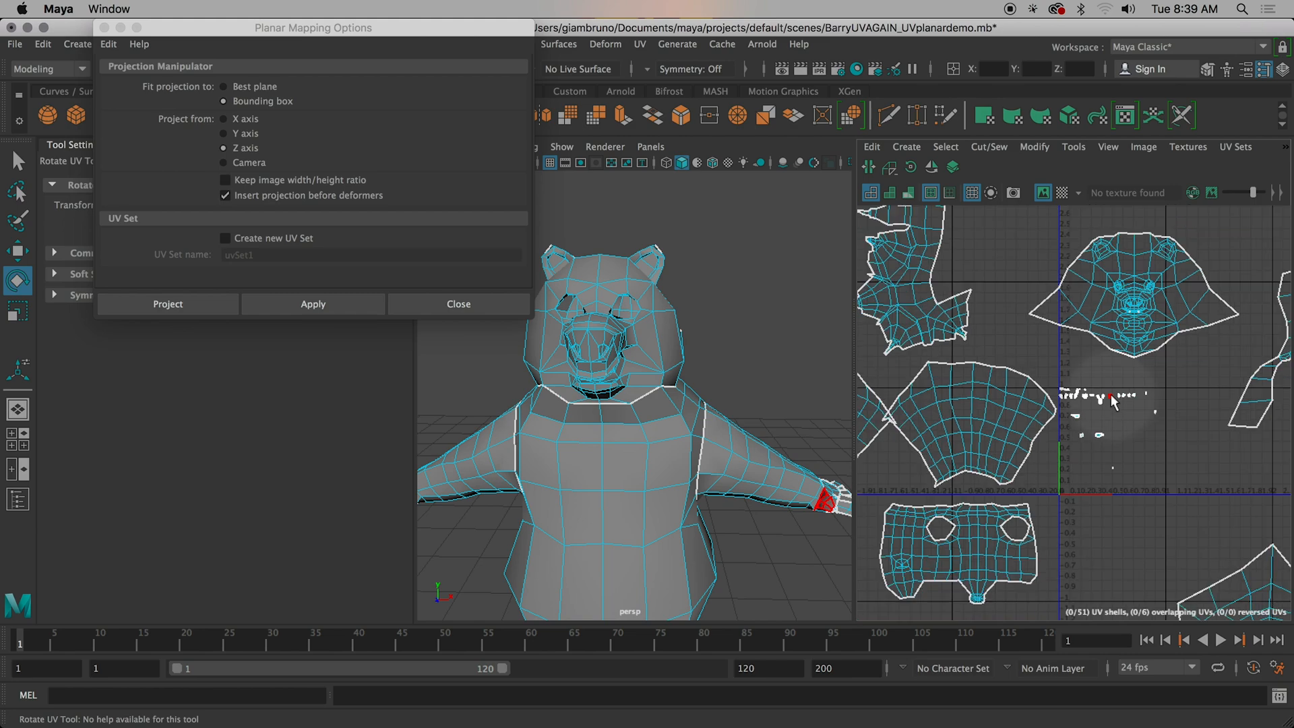
alt+middle_drag(1138, 367, 1022, 389)
alt+drag(686, 355, 514, 373)
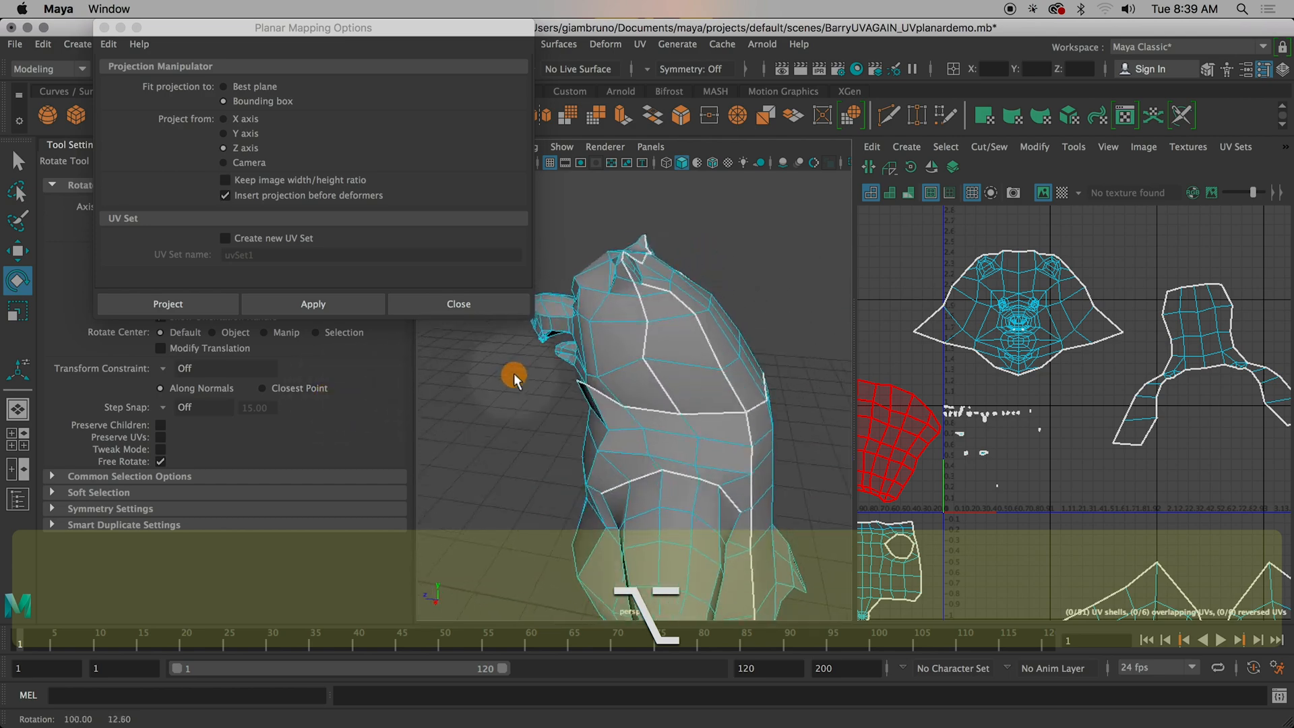
click(711, 333)
click(682, 335)
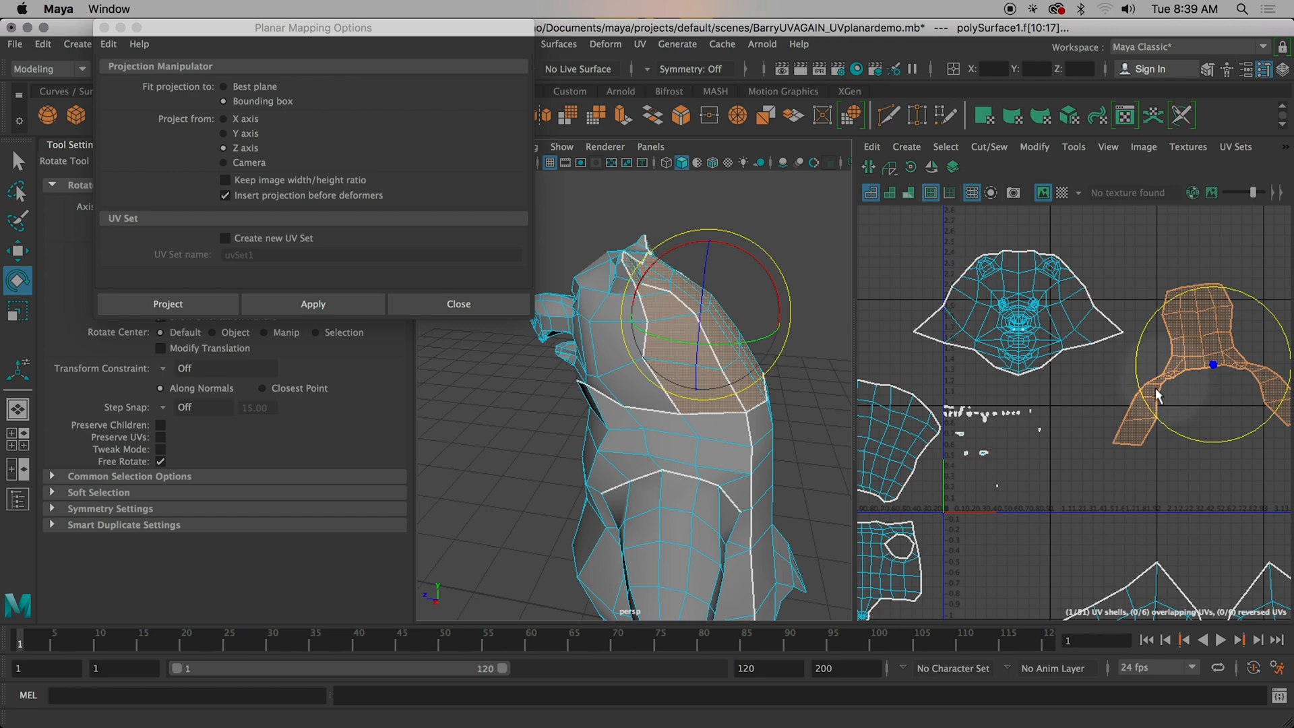
alt+drag(748, 303, 784, 278)
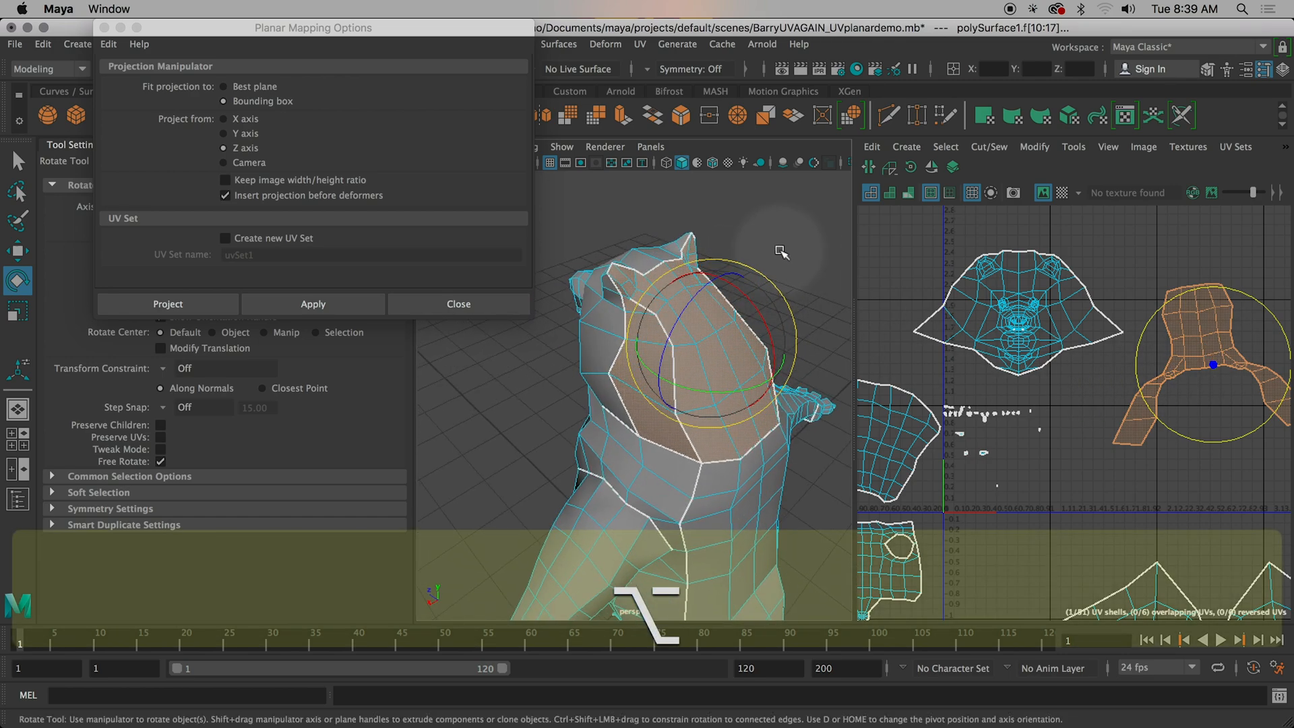
click(780, 251)
alt+drag(690, 367, 741, 356)
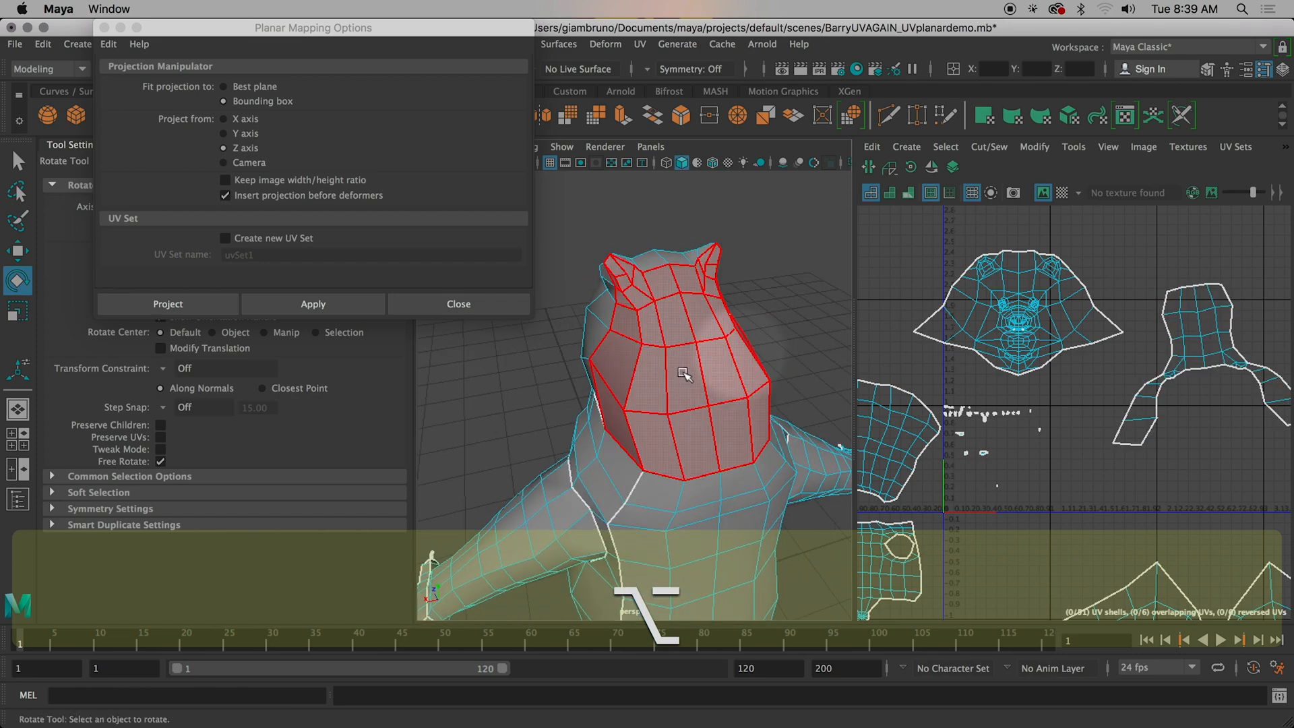
Step: Switch to face selection and select the outer loop of faces of the back-of-head shell
right_drag(675, 244, 665, 310)
click(645, 397)
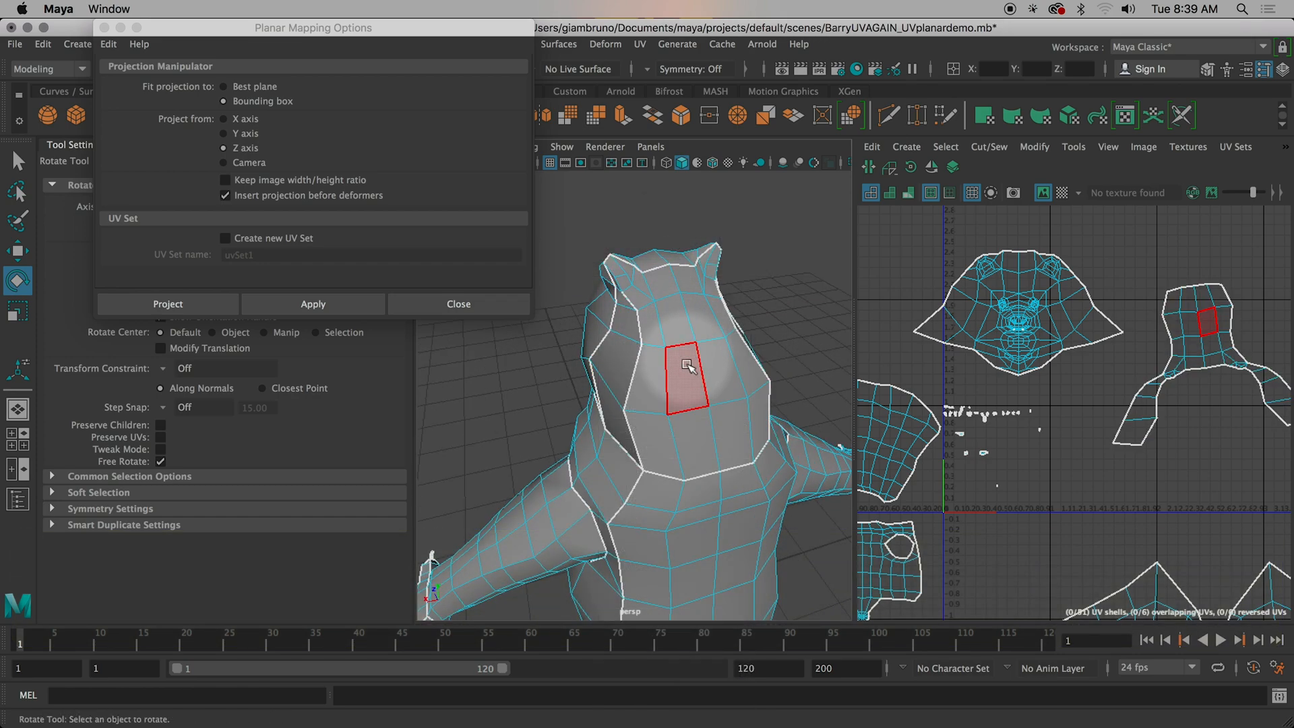
alt+drag(627, 433, 683, 421)
shift+double_click(684, 420)
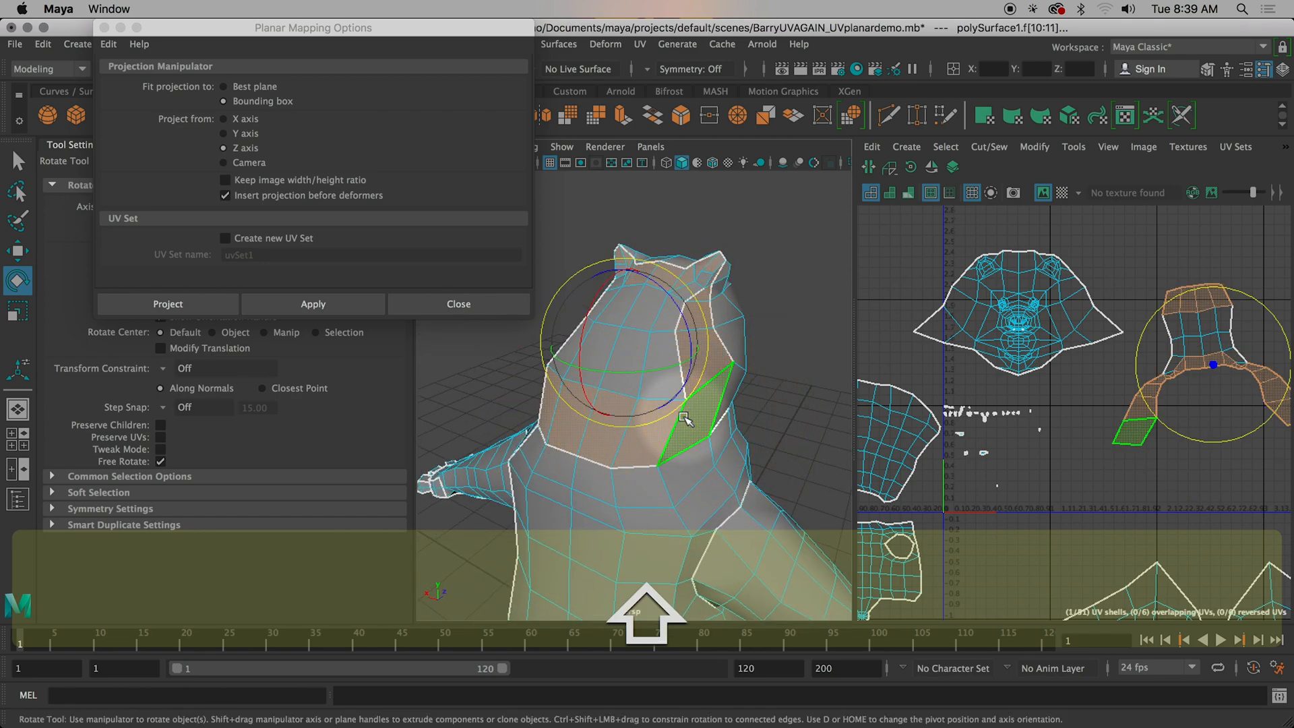
key(q)
alt+drag(708, 389, 774, 370)
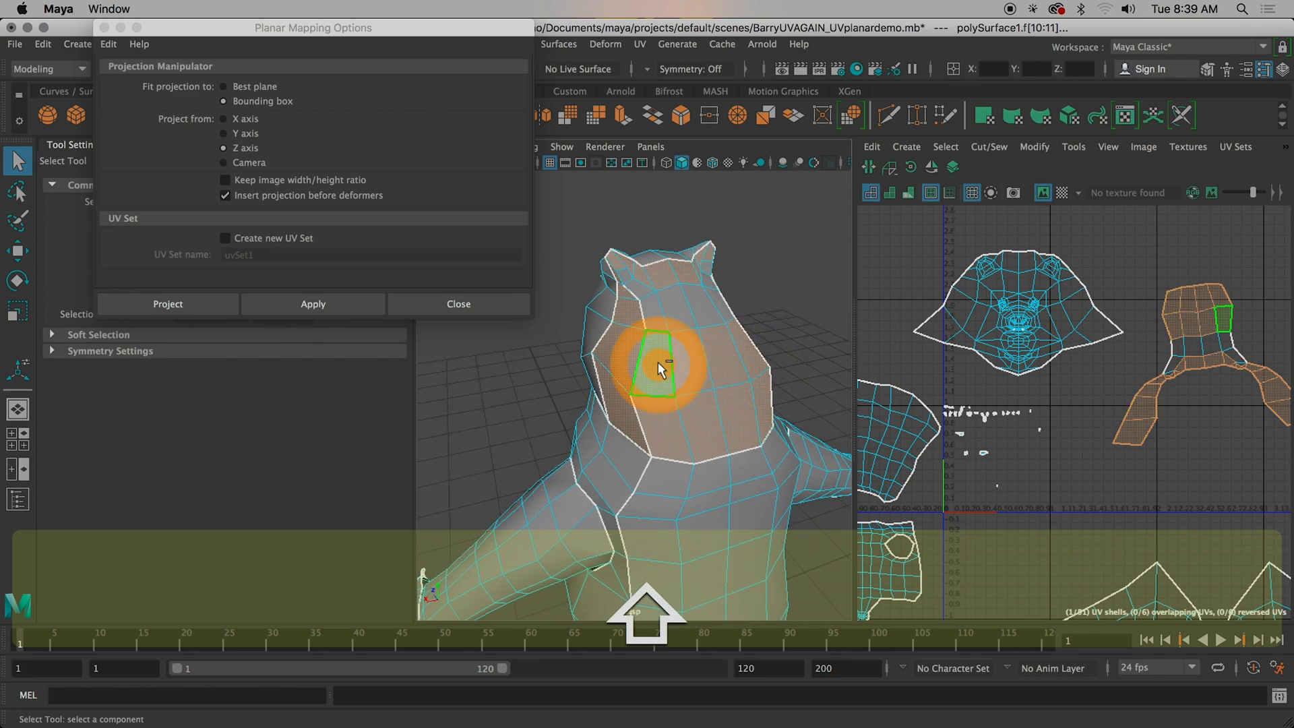
Step: Add the remaining faces at the back of the head to the selection, including those just behind the ears
alt+drag(720, 324, 662, 325)
alt+scroll(662, 326, up, 6)
alt+scroll(662, 325, down, 3)
alt+middle_drag(668, 333, 677, 385)
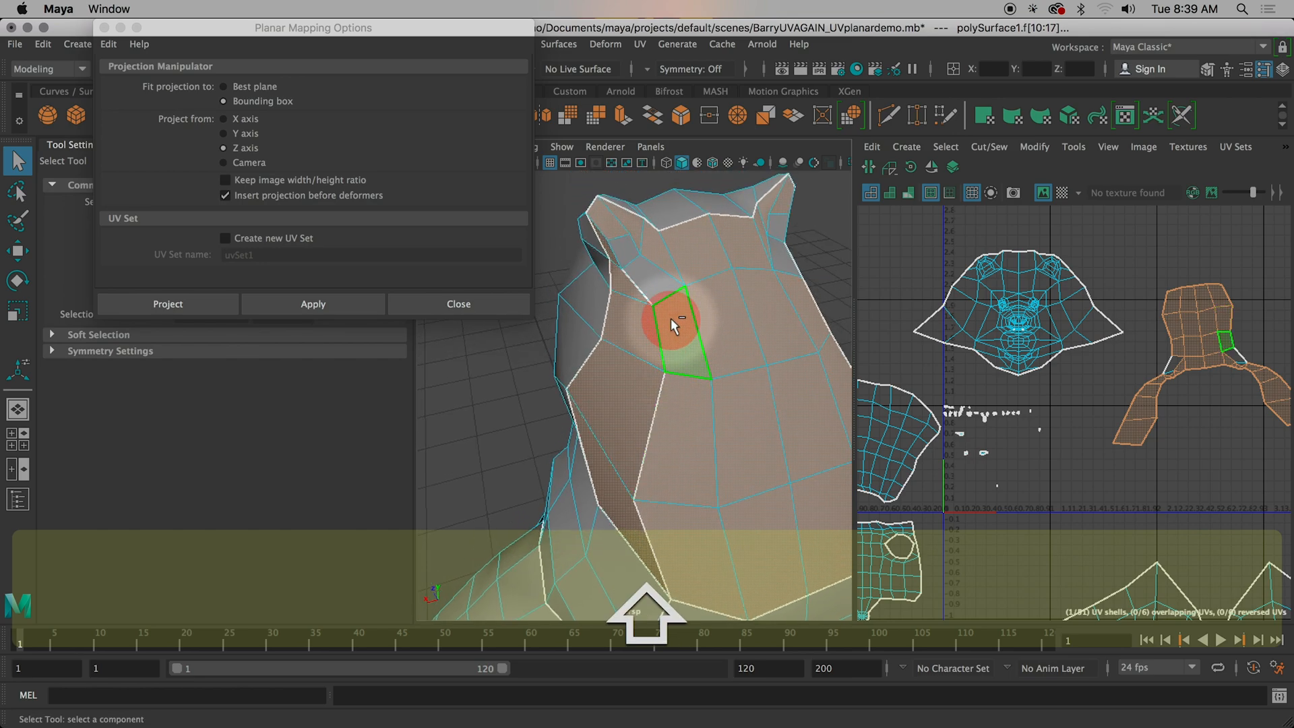
shift+click(651, 279)
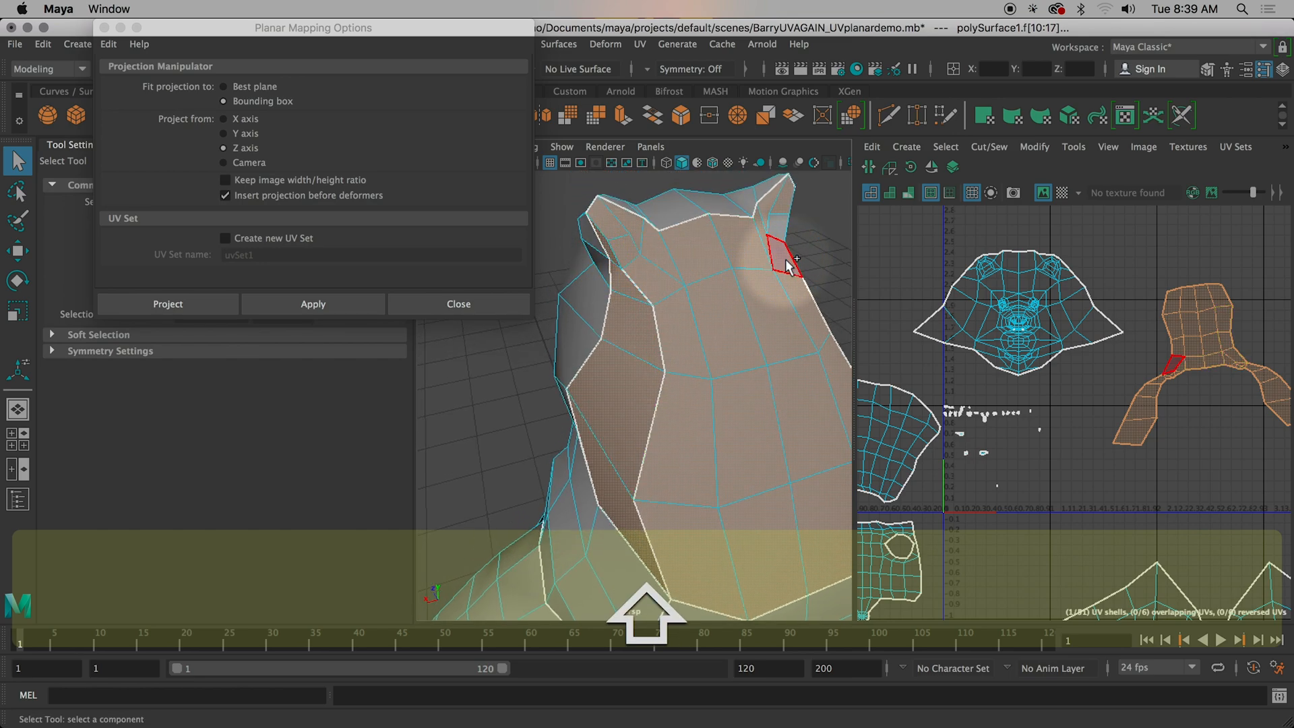
alt+drag(782, 237, 723, 314)
scroll(754, 351, down, 10)
alt+drag(775, 382, 709, 379)
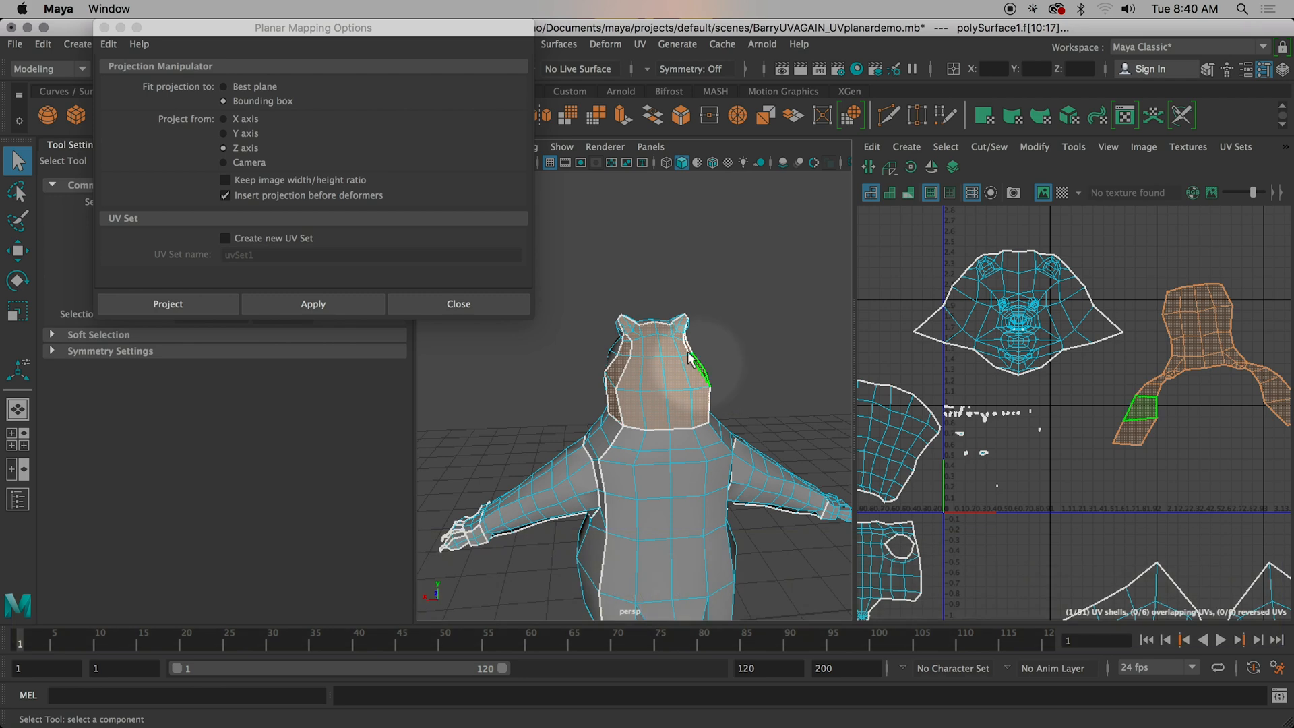
Step: Apply the Z-axis planar projection to the back-of-head faces and unfold the resulting shell in the space below the front-head shell
click(281, 304)
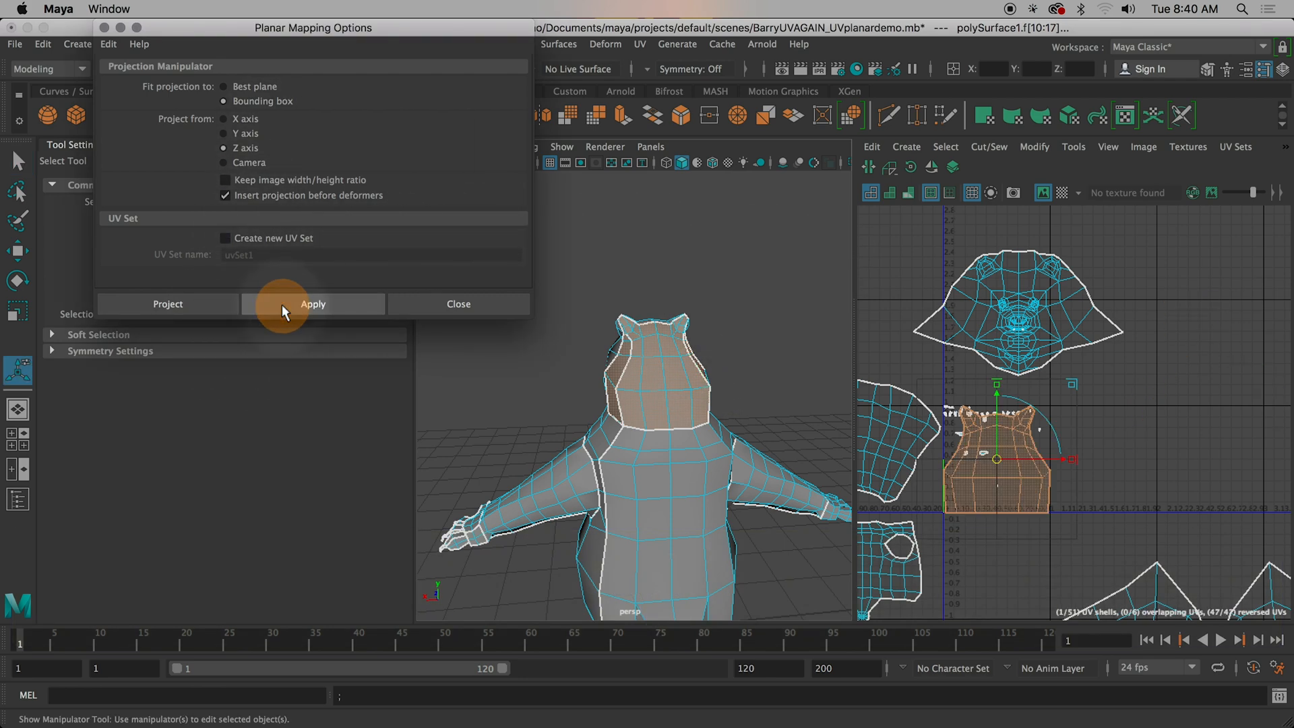
drag(996, 461, 1167, 396)
key(q)
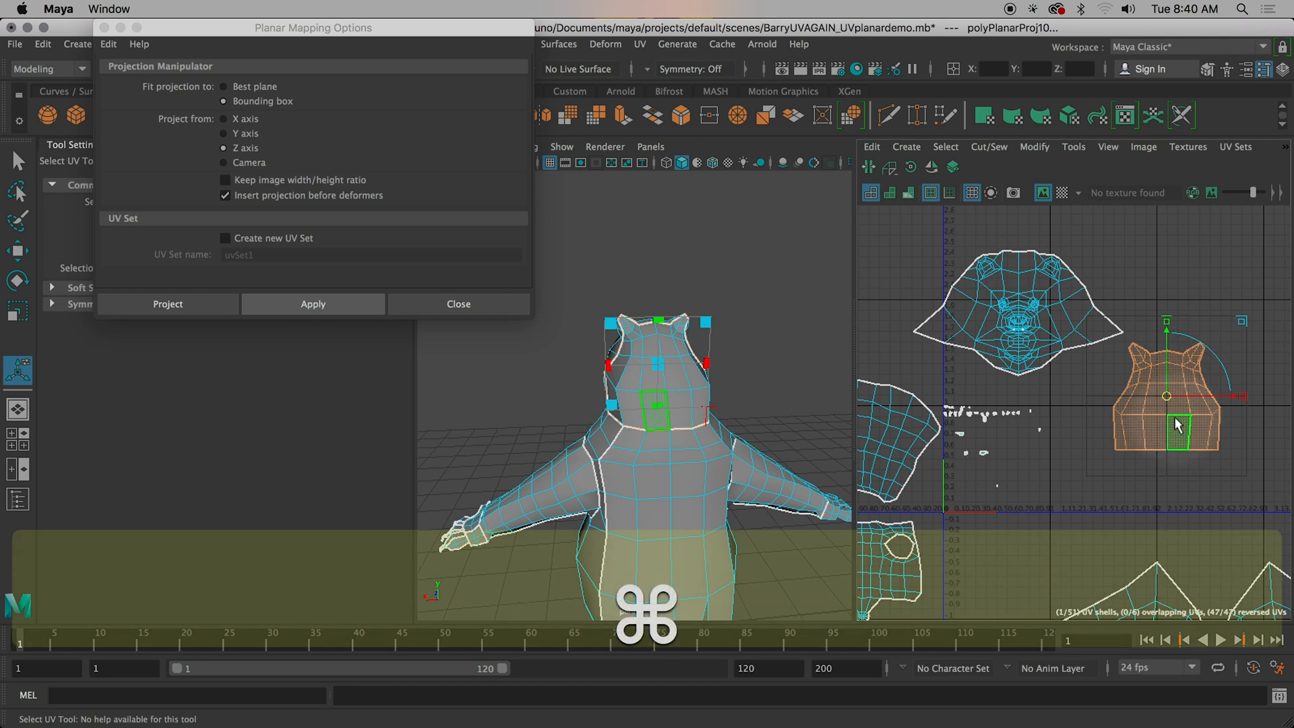
key(super+u)
click(1176, 381)
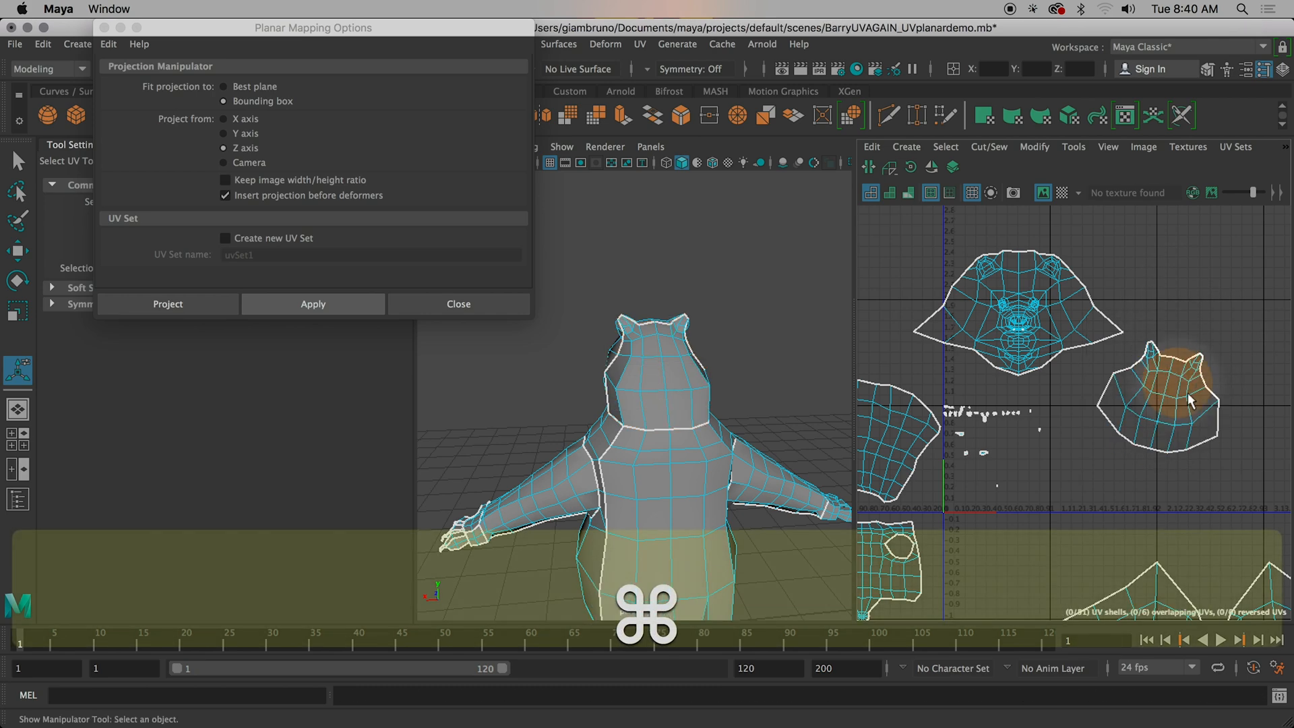
Step: Switch to edge selection and select the edge line running from the neck up to one ear on the back-of-head shell
alt+middle_drag(1181, 403, 1181, 392)
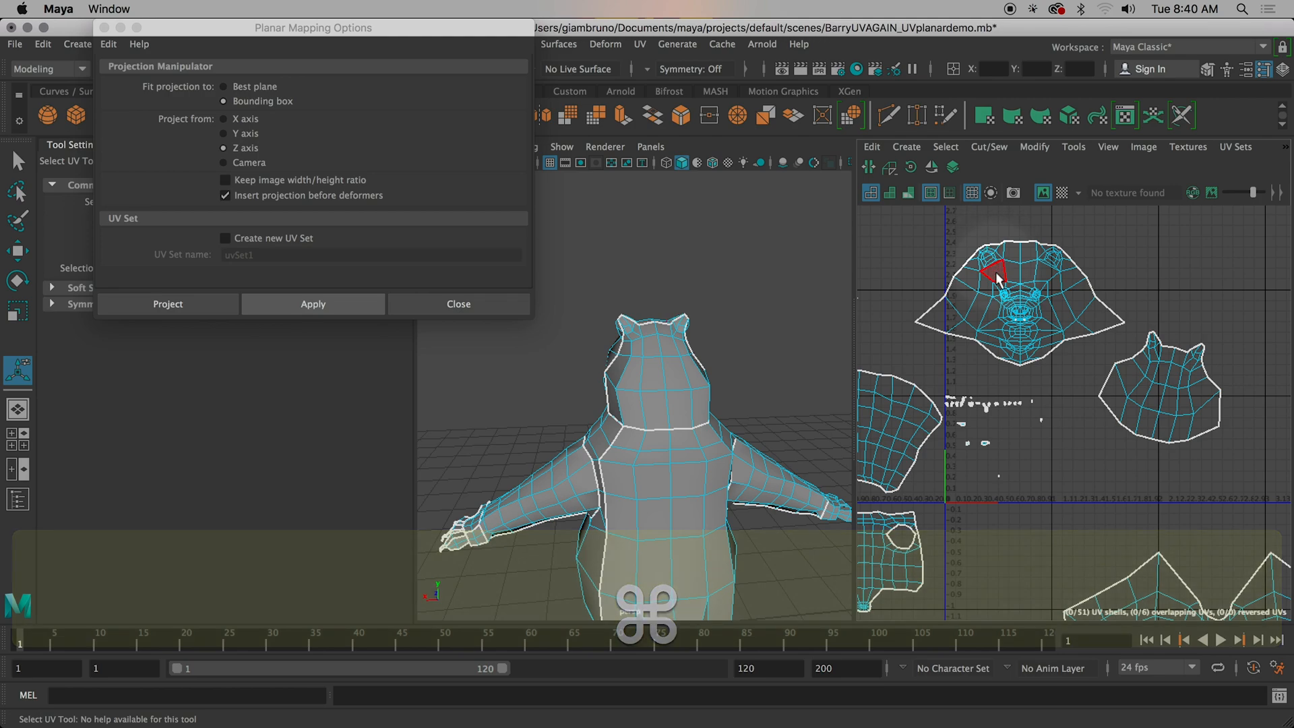
scroll(1015, 298, up, 5)
super+middle_drag(1046, 303, 1028, 419)
super+drag(685, 389, 722, 415)
super+middle_drag(1165, 615, 1087, 474)
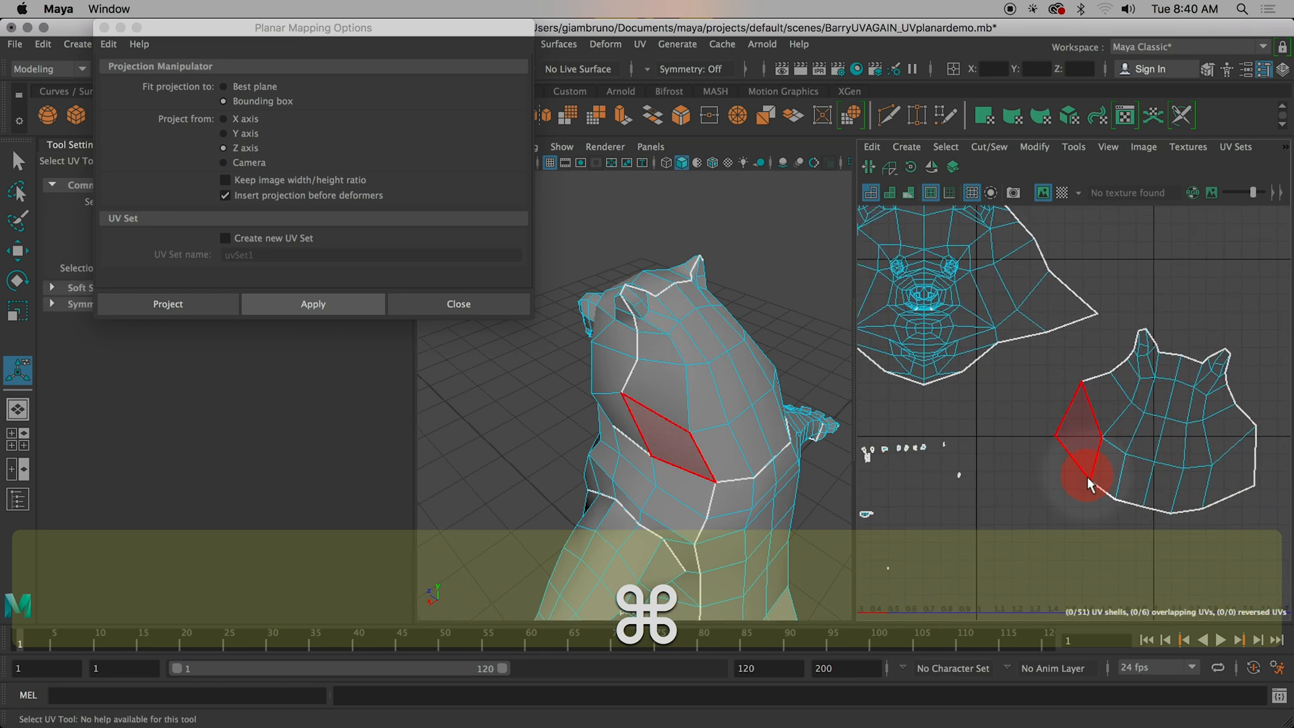
right_drag(1097, 456, 1086, 407)
click(1095, 456)
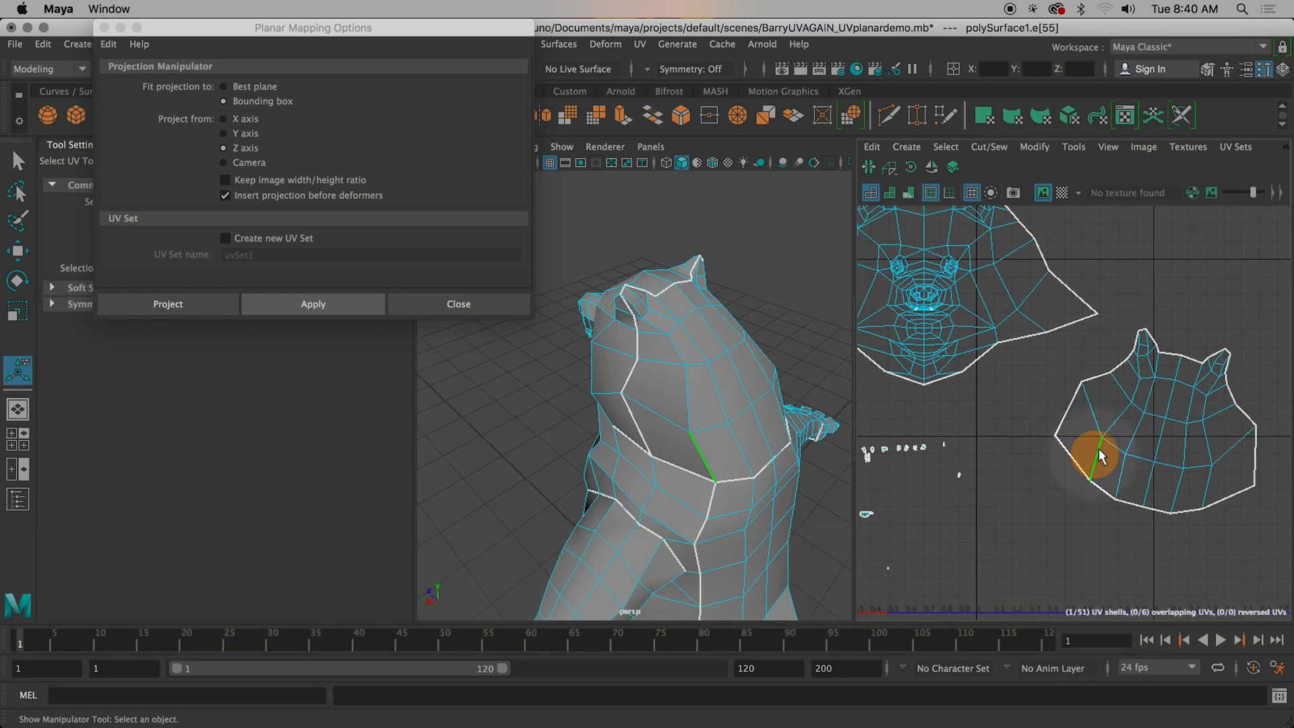
shift+click(628, 300)
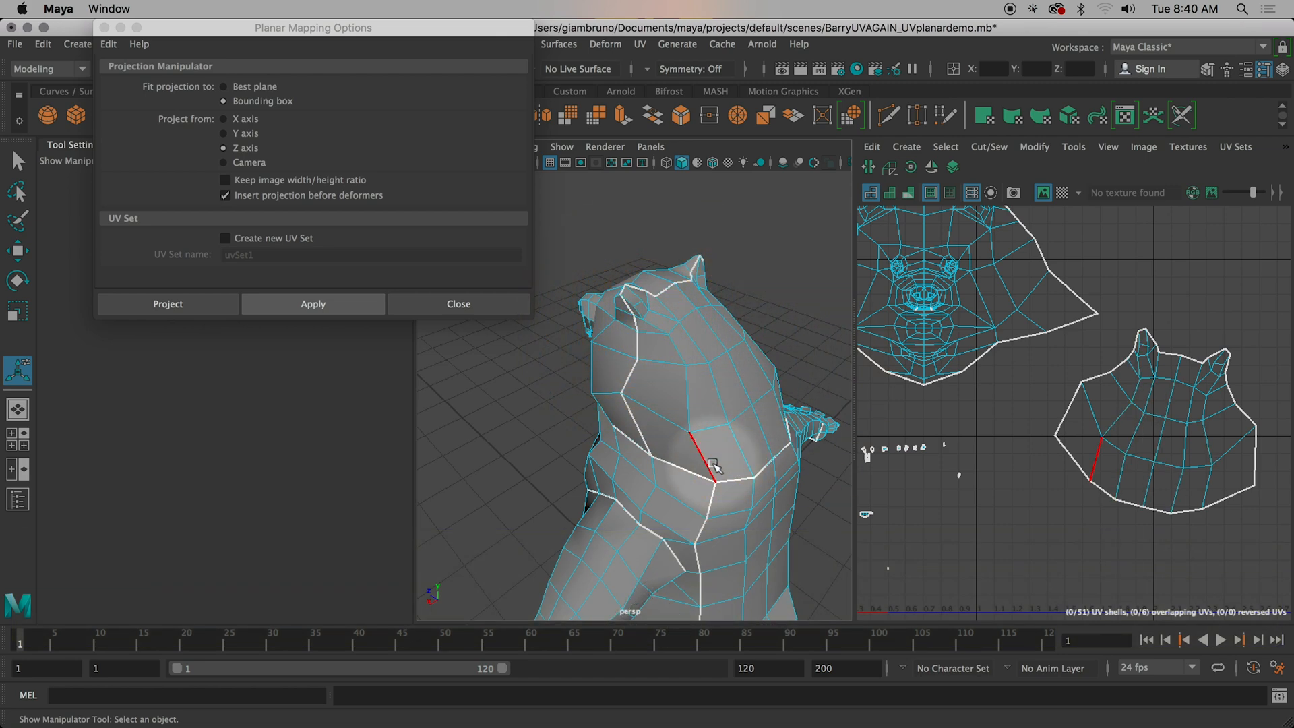
shift+click(677, 349)
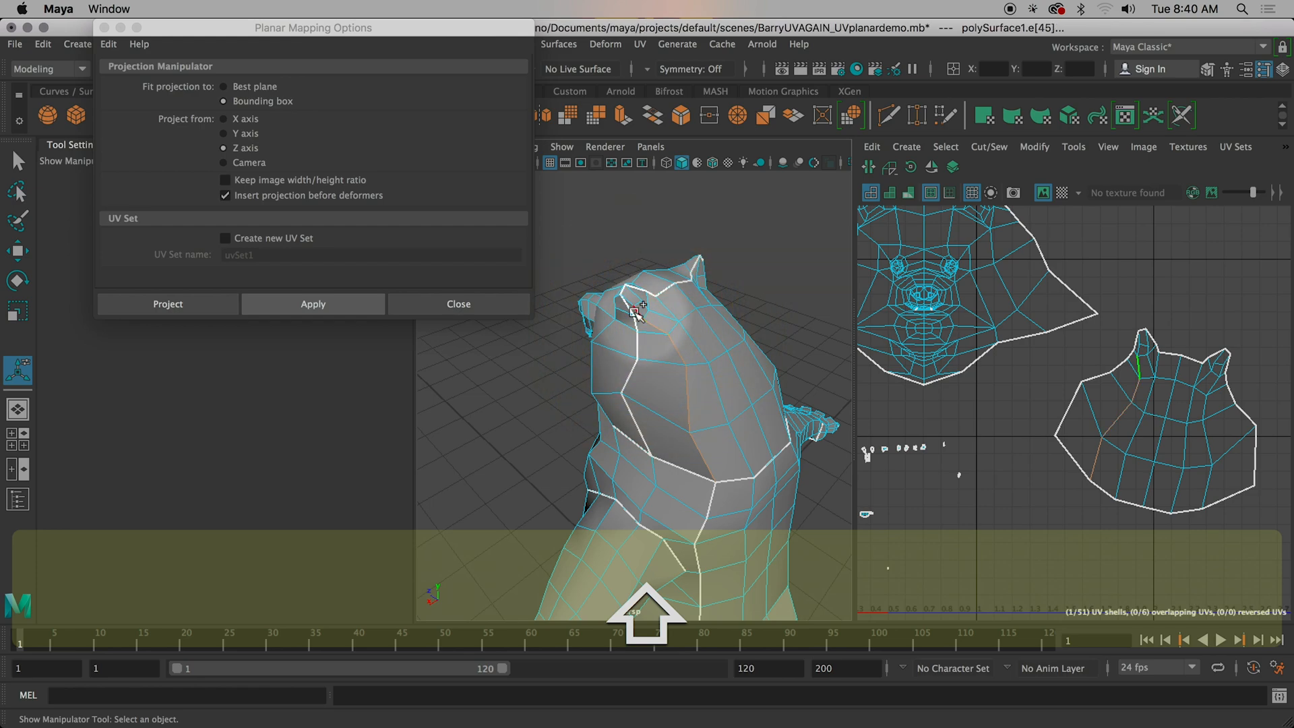
Step: Add the matching neck-to-ear edge line on the other side of the back of the head and cut the UVs along both lines
alt+drag(631, 303, 666, 428)
click(667, 428)
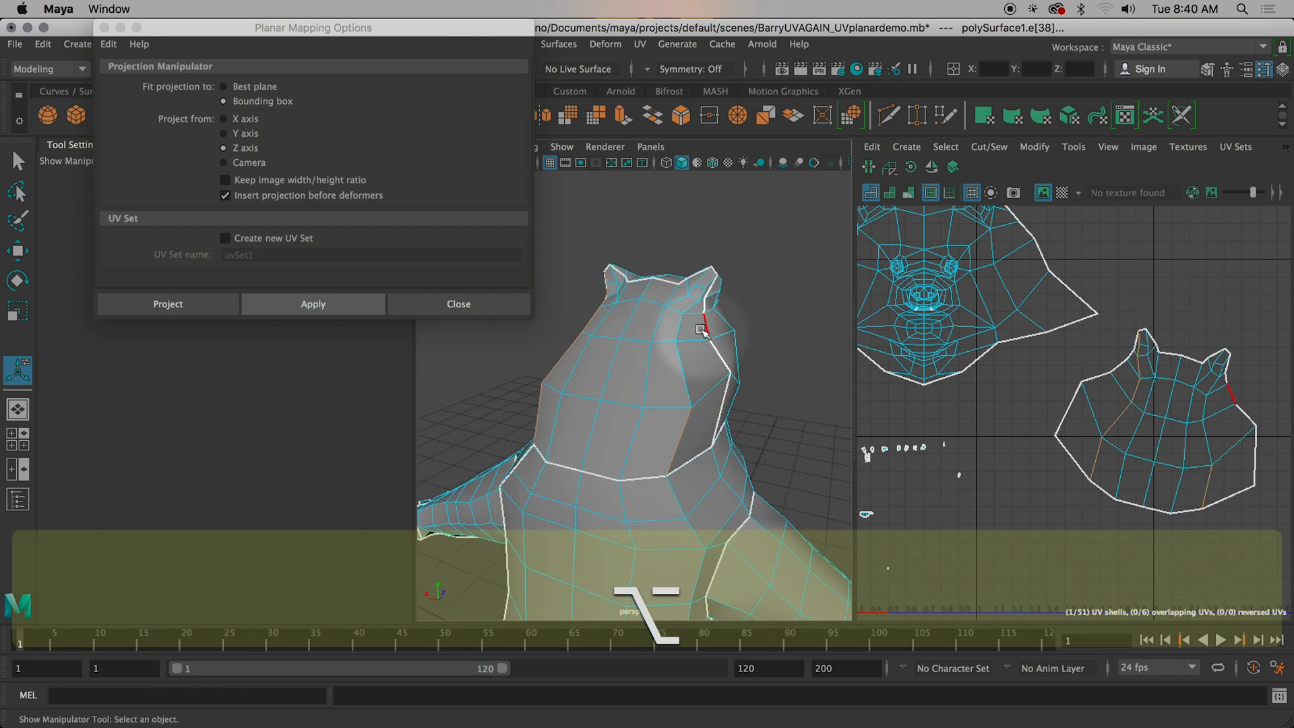
shift+click(699, 300)
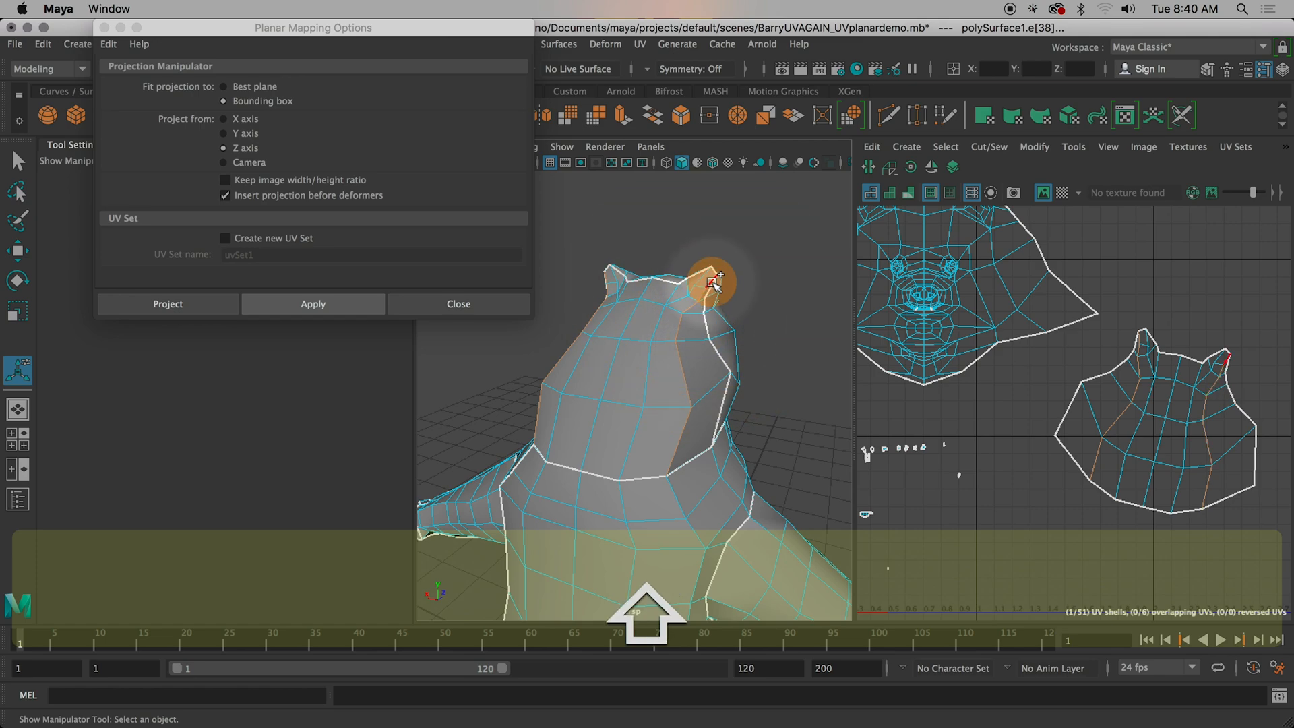
alt+drag(713, 287, 866, 340)
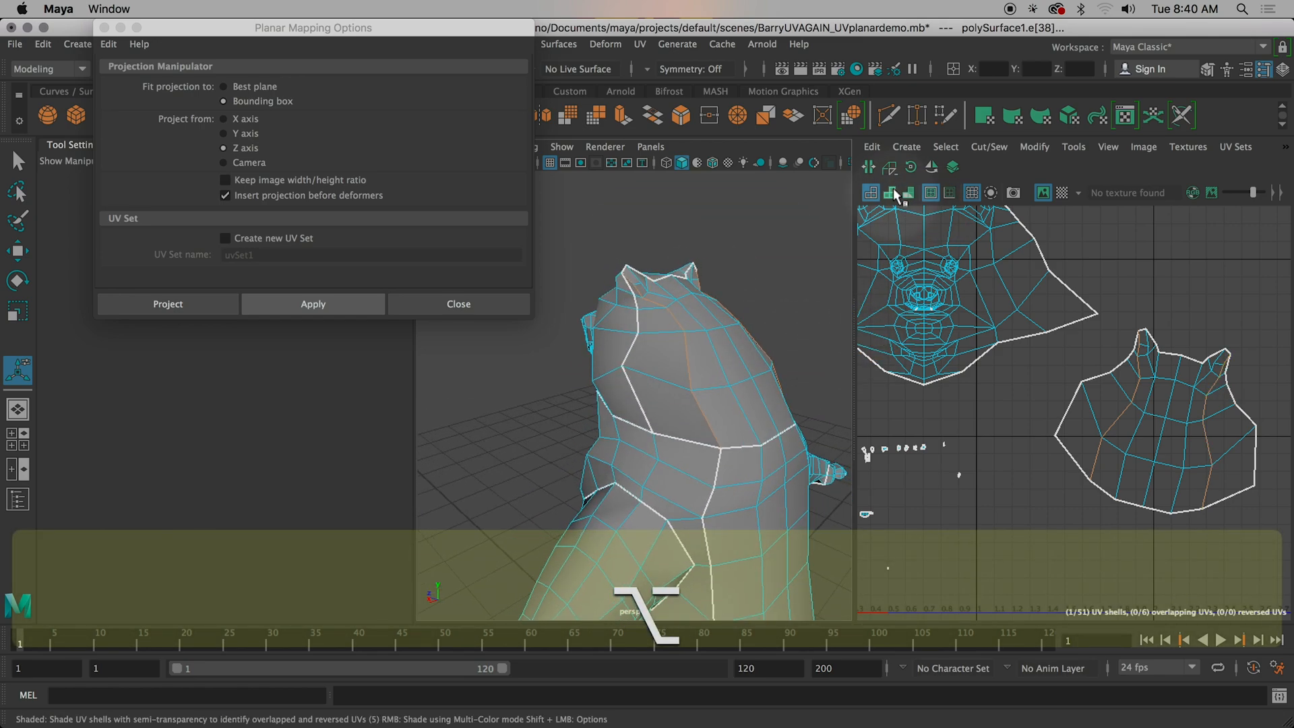
click(874, 168)
Step: Separate the cut back-of-head shell by moving its centre piece and both side pieces apart into the space beside the front-head shell
scroll(1132, 505, down, 4)
right_click(1146, 457)
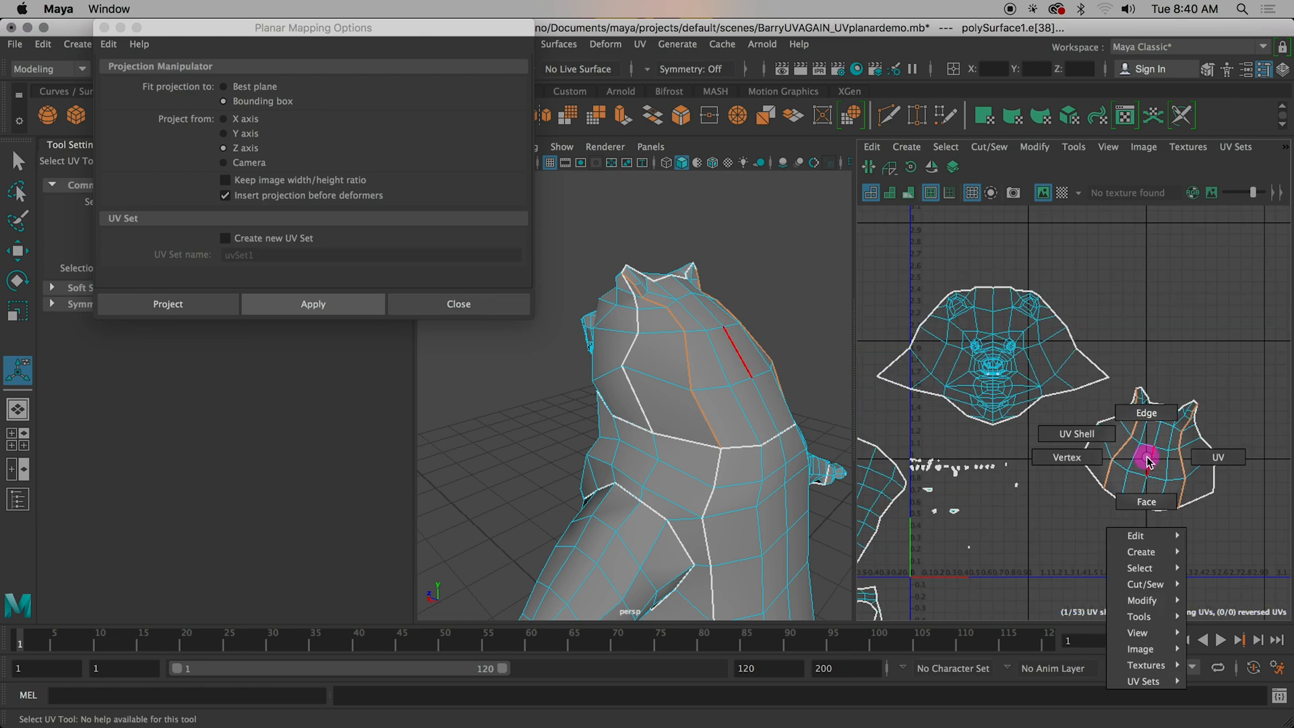
click(1082, 434)
click(1152, 426)
key(w)
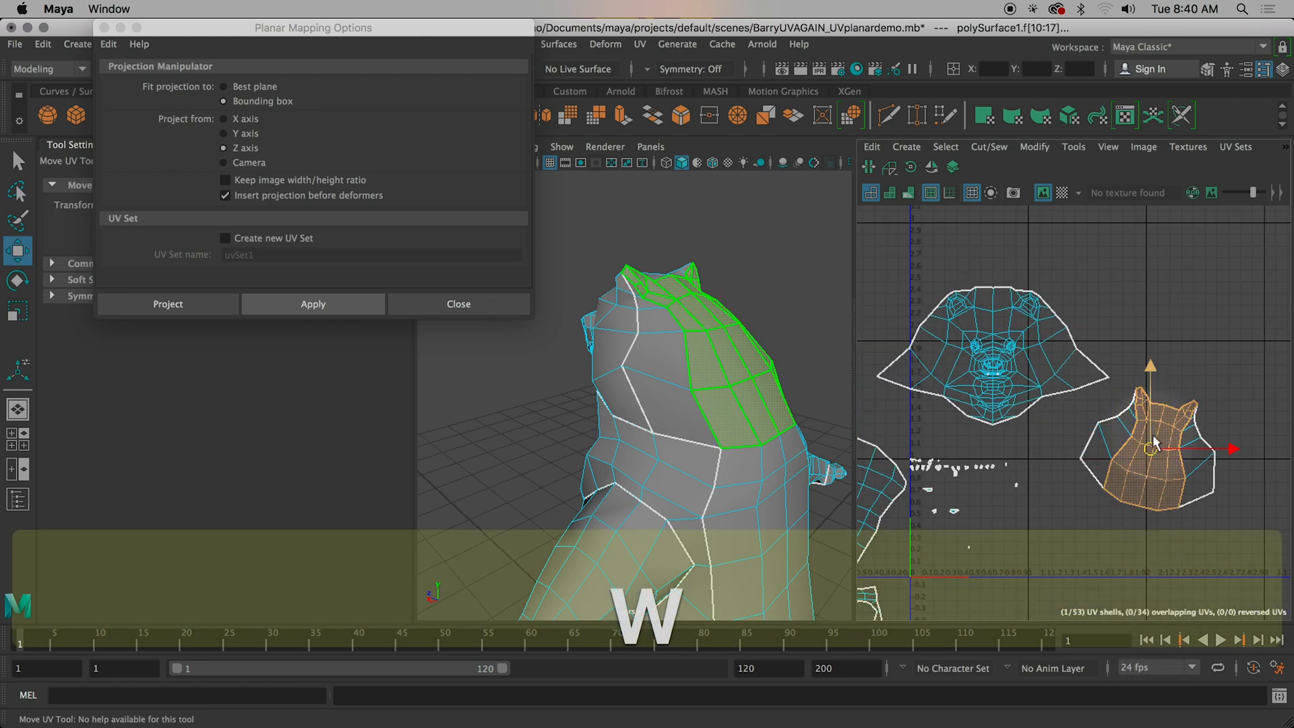
drag(1151, 442, 1154, 289)
click(1129, 433)
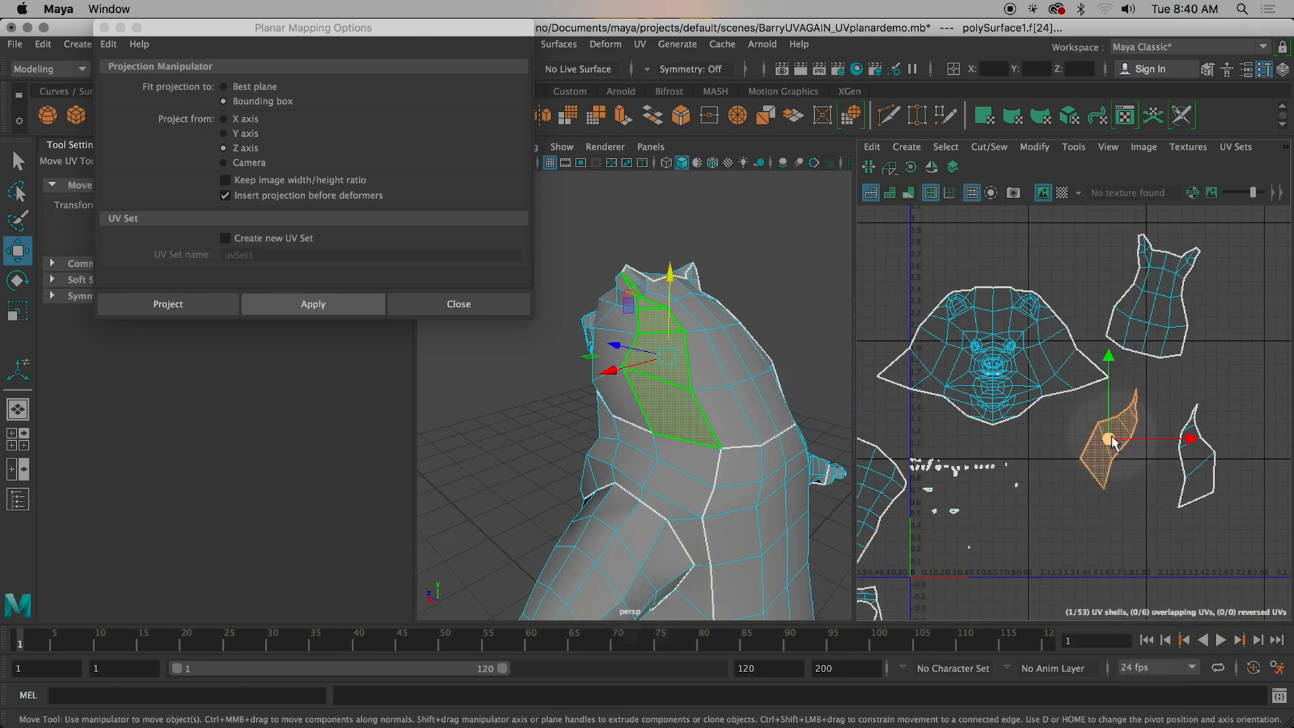
drag(1110, 436, 1086, 274)
click(1193, 476)
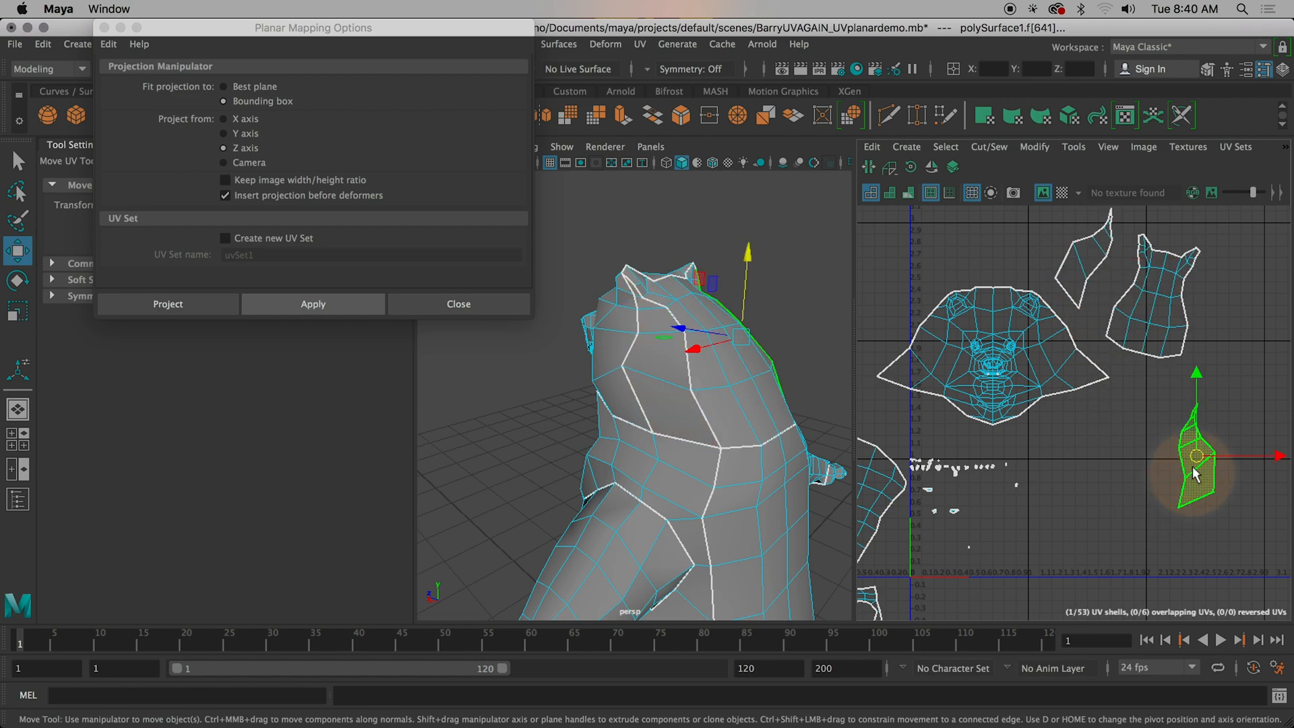
drag(1193, 456, 1249, 322)
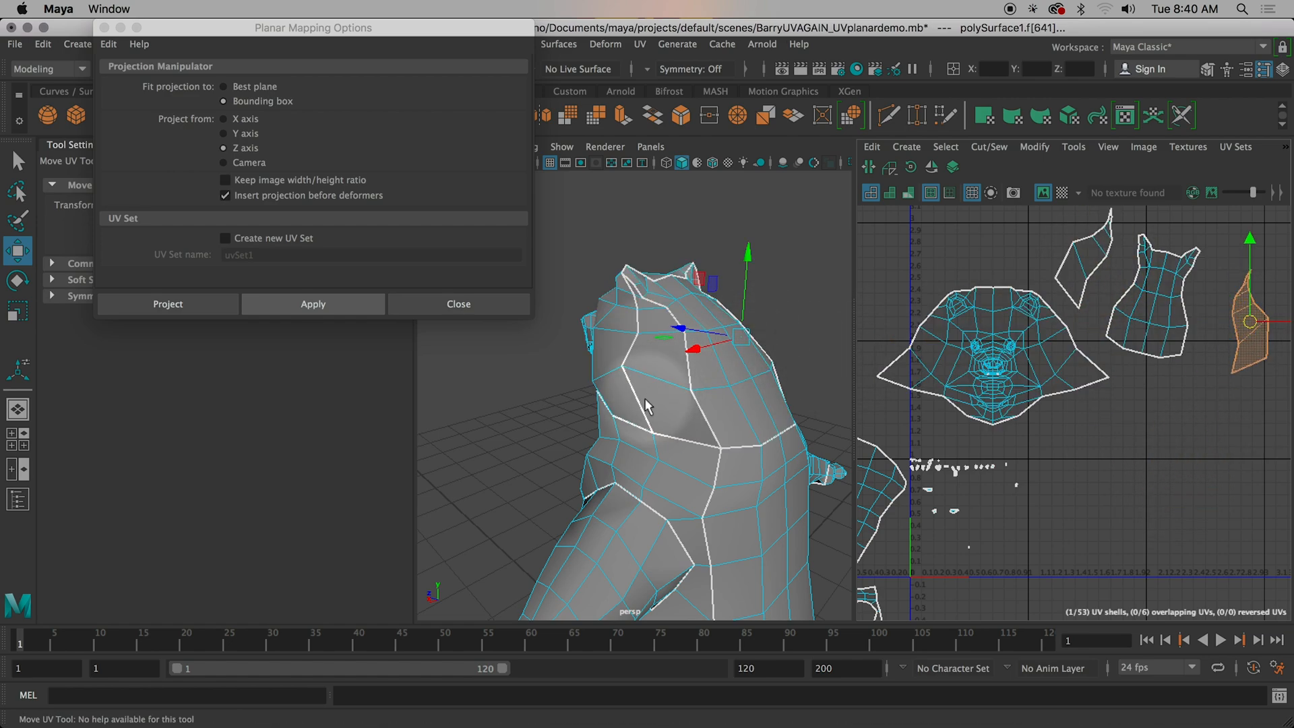
Step: Select the border edges joining the front-head shell to the back pieces, beginning beside one ear and continuing over it onto the head top
alt+drag(647, 396, 714, 393)
alt+right_drag(1079, 393, 1040, 337)
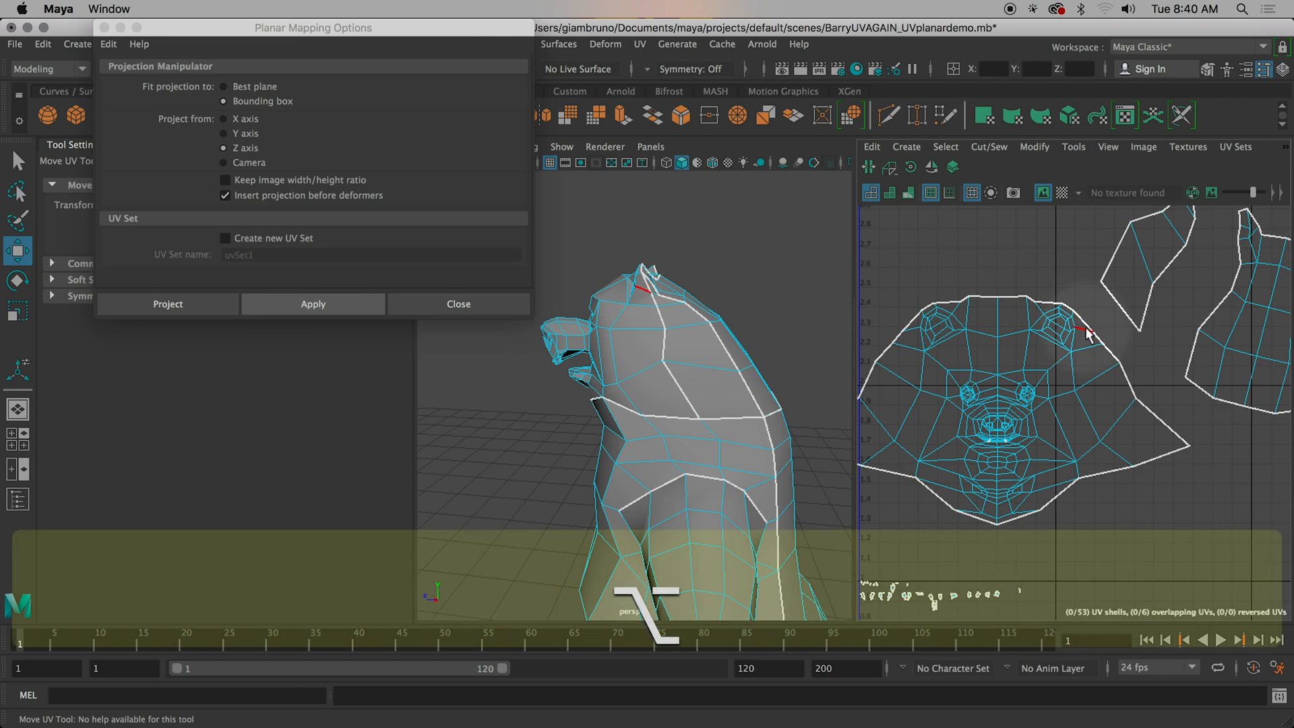
alt+right_drag(1080, 322, 1087, 335)
mouse_move(645, 322)
alt+mouse_down()
mouse_move(690, 323)
mouse_move(656, 358)
mouse_move(659, 328)
alt+mouse_up()
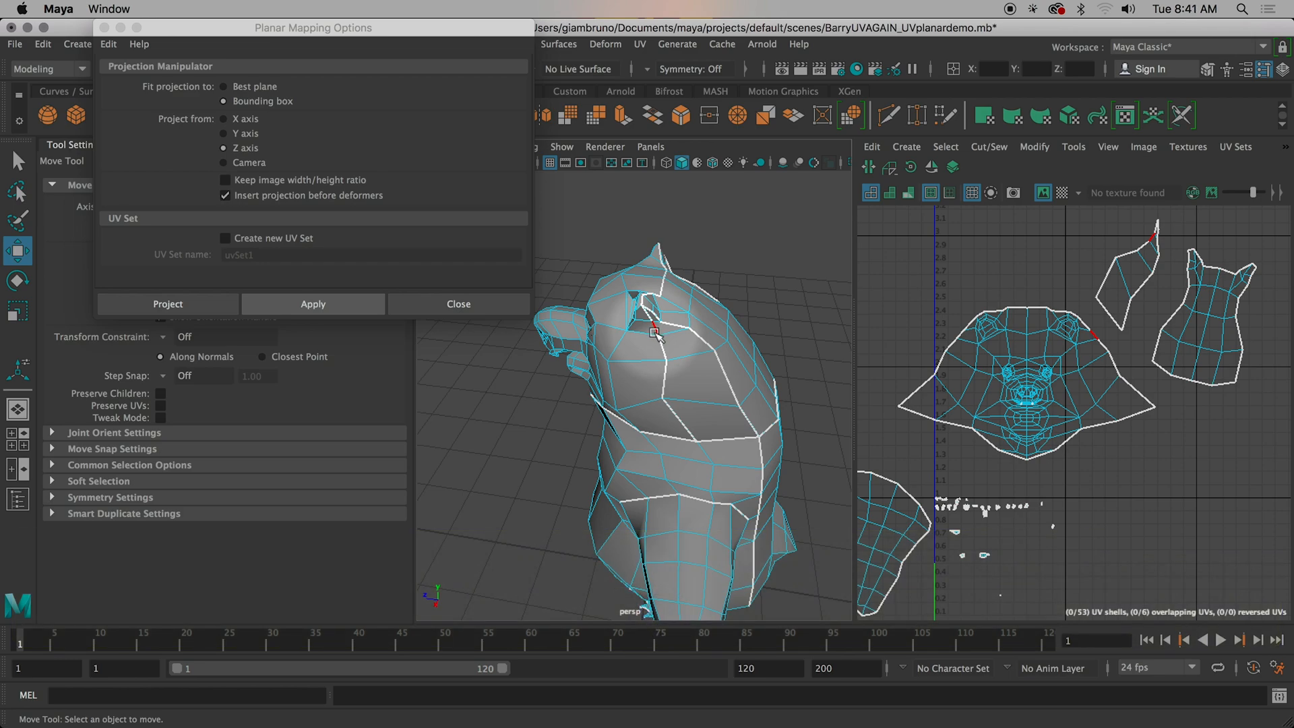
click(653, 332)
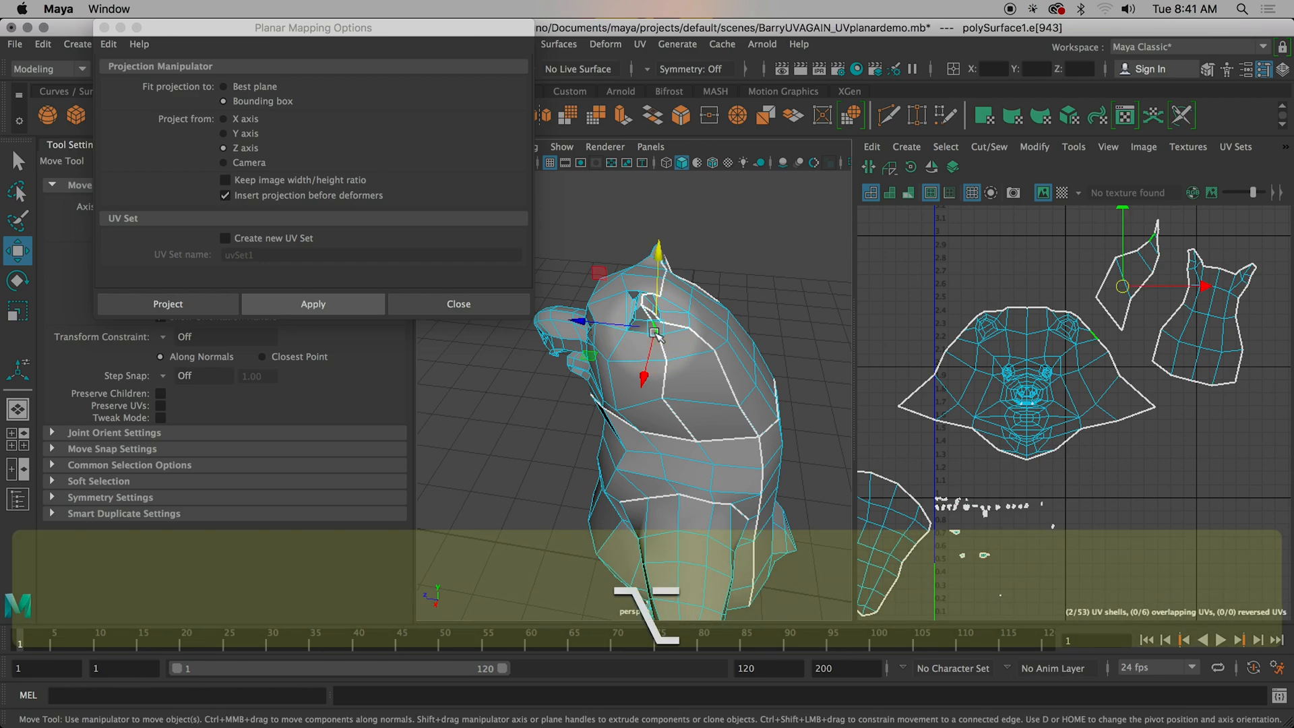
alt+drag(754, 323, 687, 337)
key(q)
scroll(662, 370, up, 5)
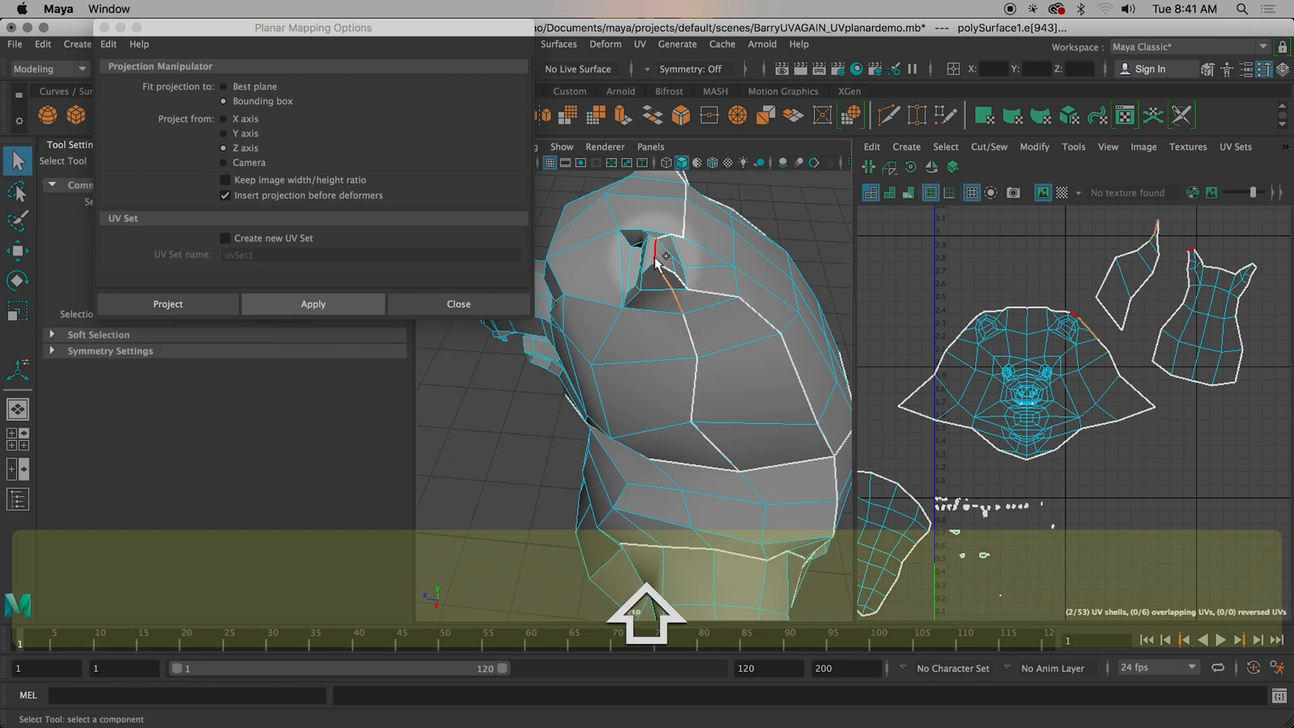
alt+drag(657, 263, 665, 303)
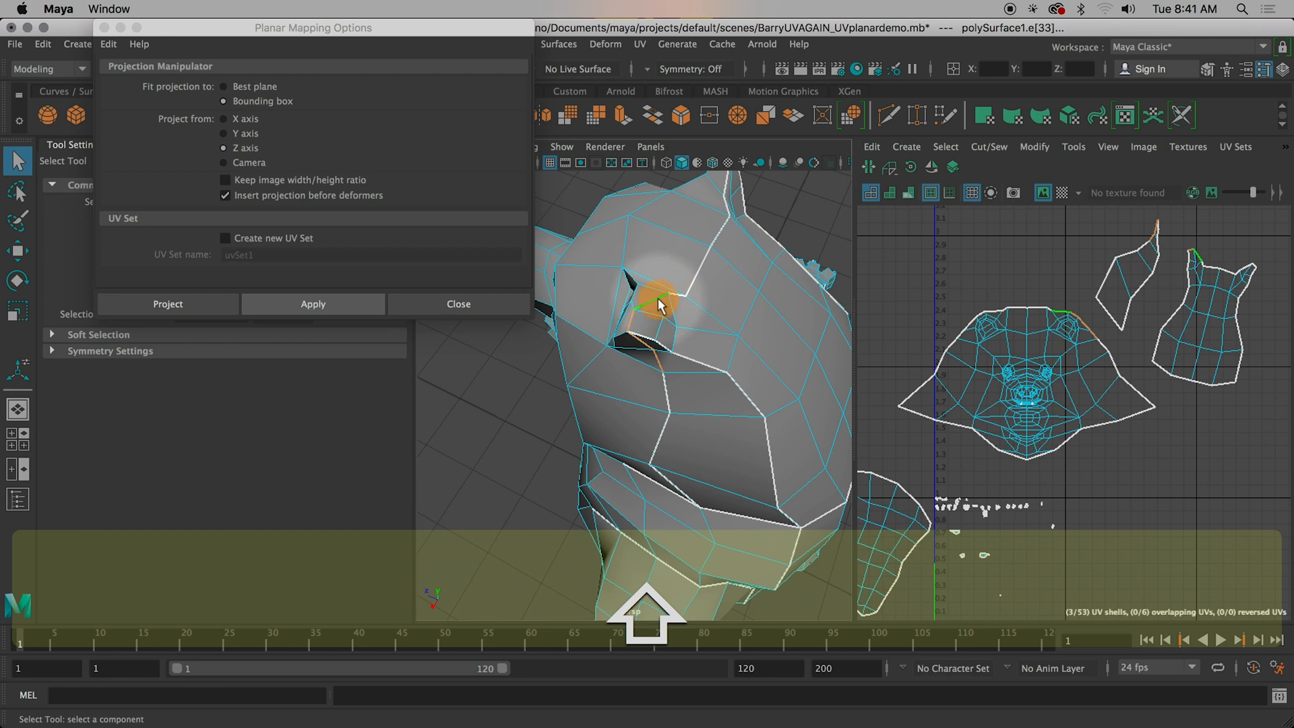
shift+click(697, 286)
Step: Extend the seam edge selection across the top of the head, over the other ear and down its side
mouse_move(780, 274)
alt+mouse_down()
mouse_move(713, 266)
mouse_move(780, 268)
mouse_move(745, 254)
mouse_move(774, 253)
alt+mouse_up()
alt+drag(821, 291, 744, 256)
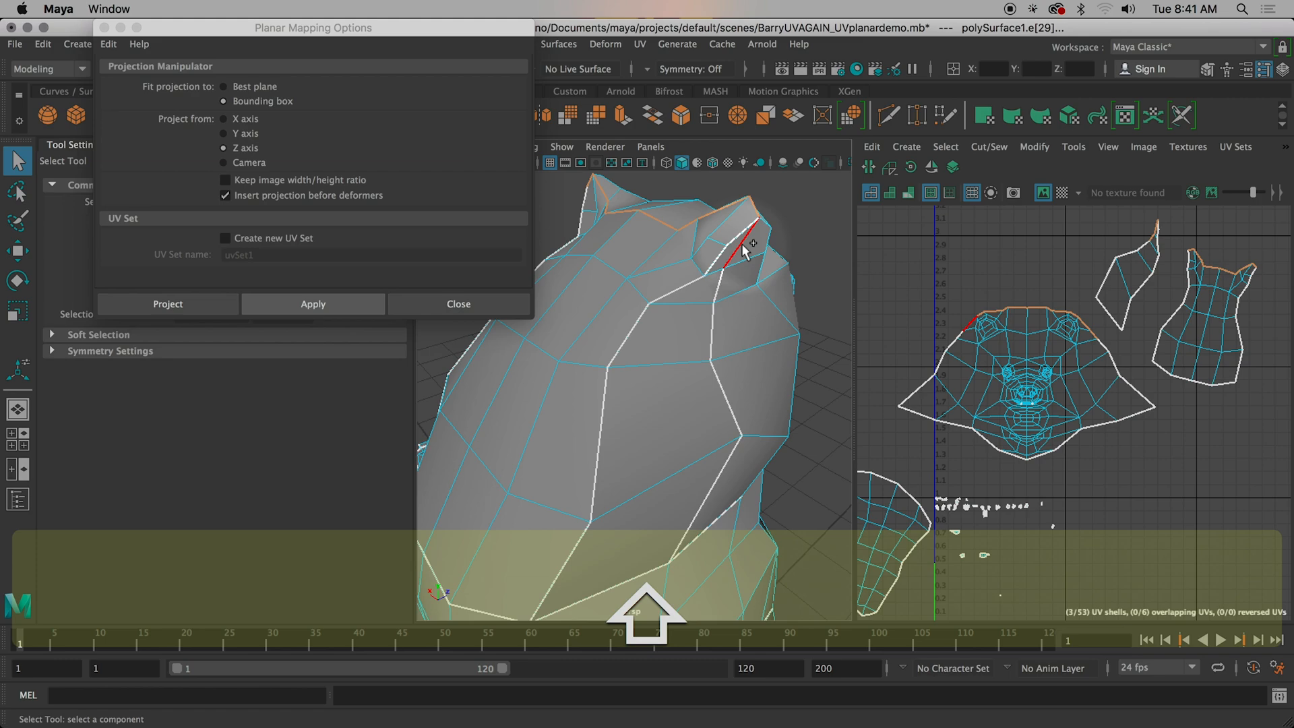
shift+click(741, 244)
alt+drag(741, 244, 773, 275)
alt+drag(842, 296, 906, 179)
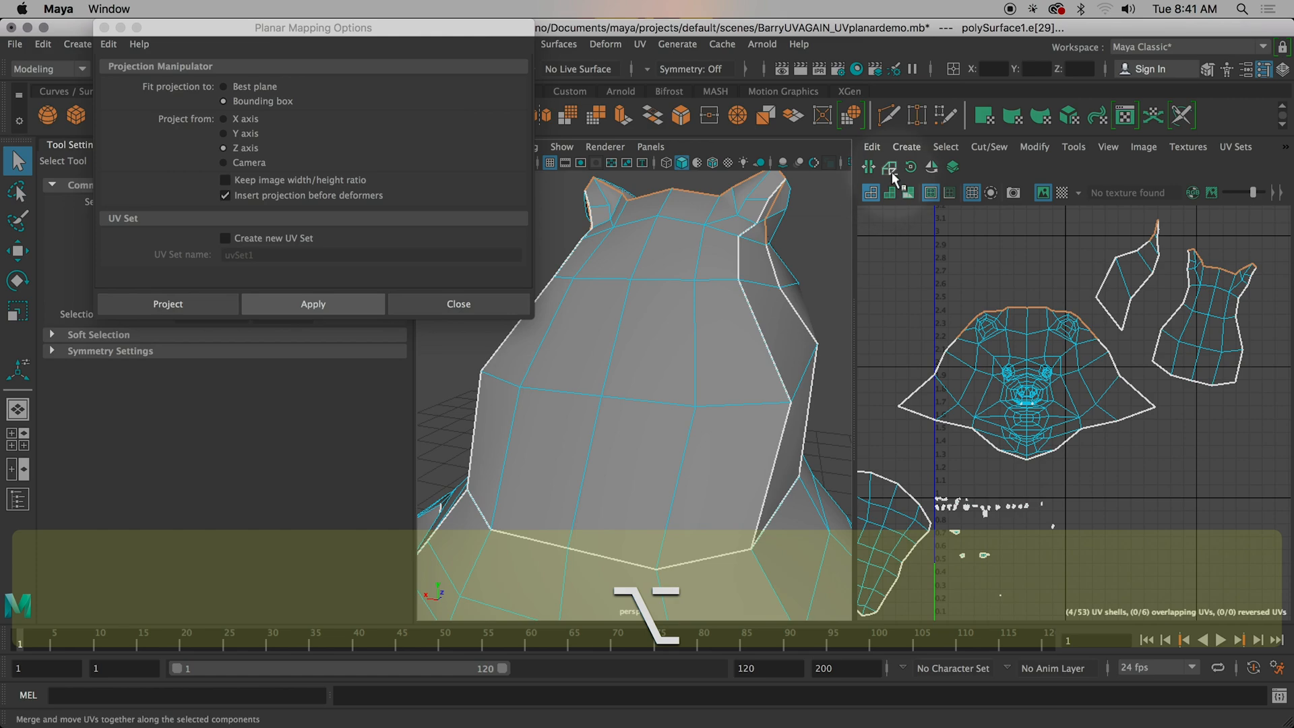
Step: Move and sew the back-of-head pieces onto the front-head shell along the selected edges, and unfold the combined shell
click(891, 170)
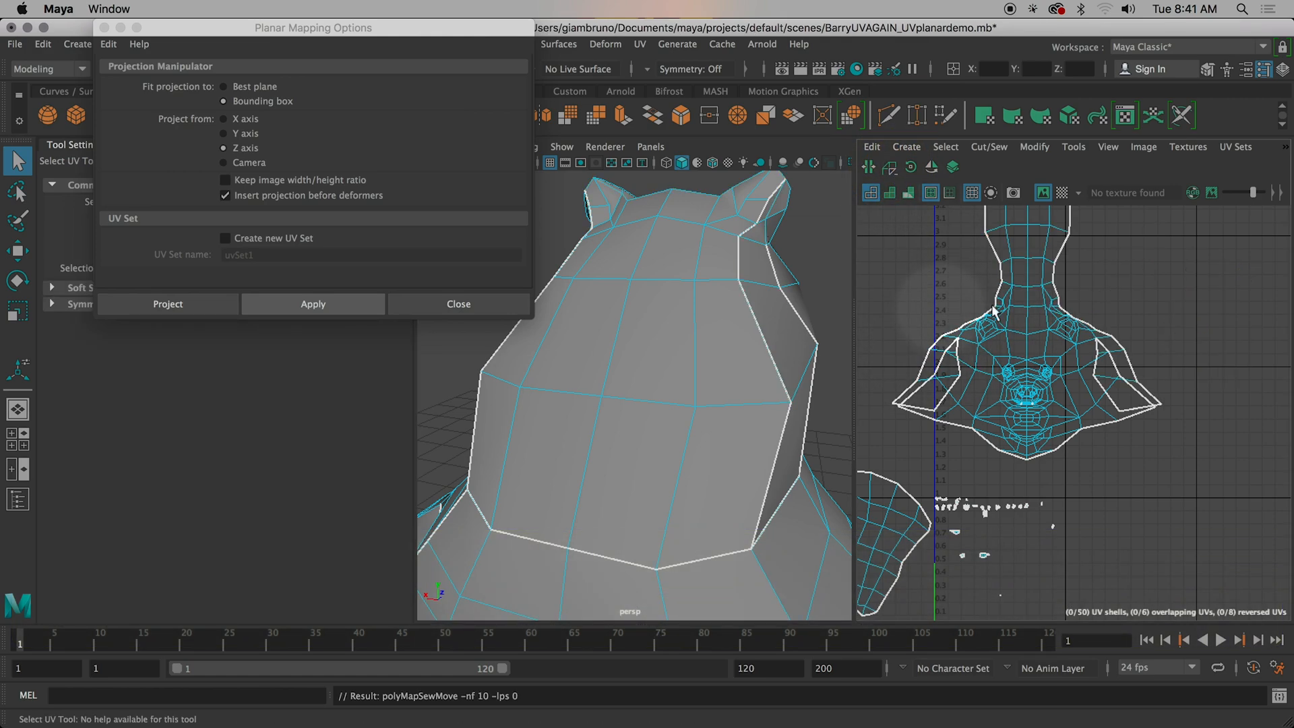
right_drag(1028, 317, 985, 296)
click(1055, 311)
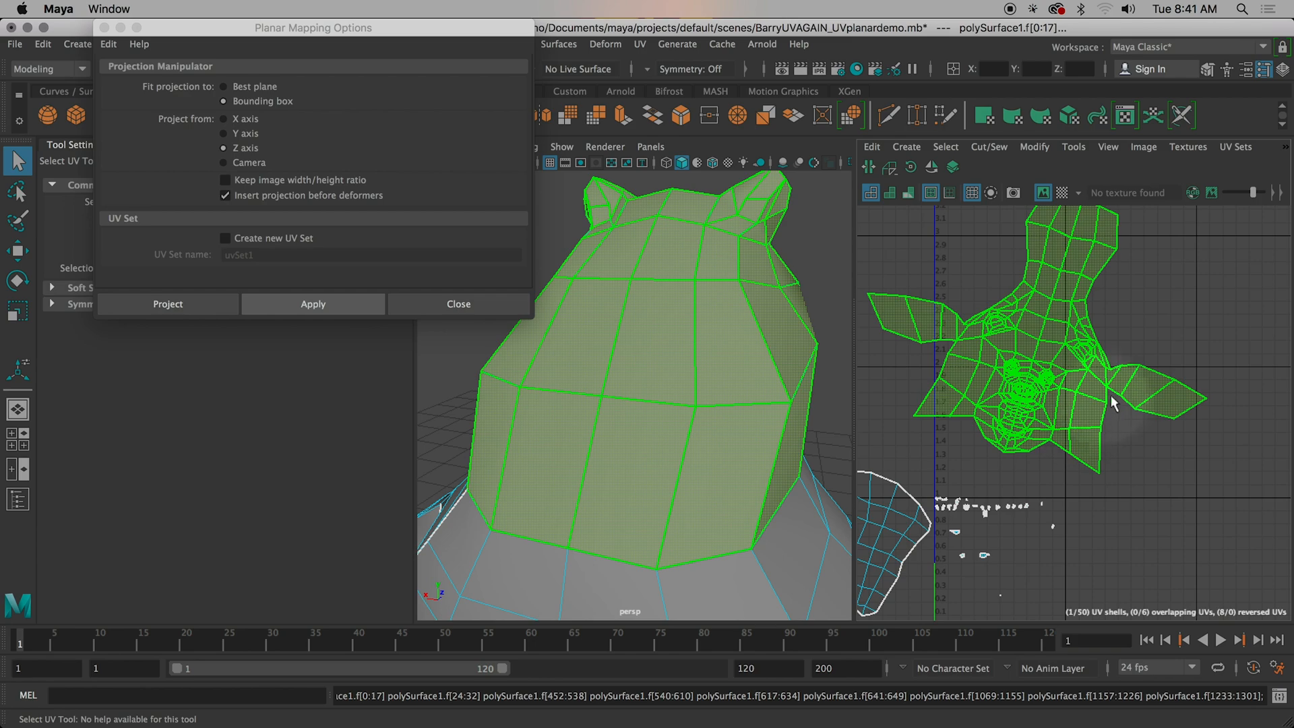
Step: Select the open seam edges between one side flap and the face on the head shell, and move and sew them together
right_click(1116, 390)
click(1105, 345)
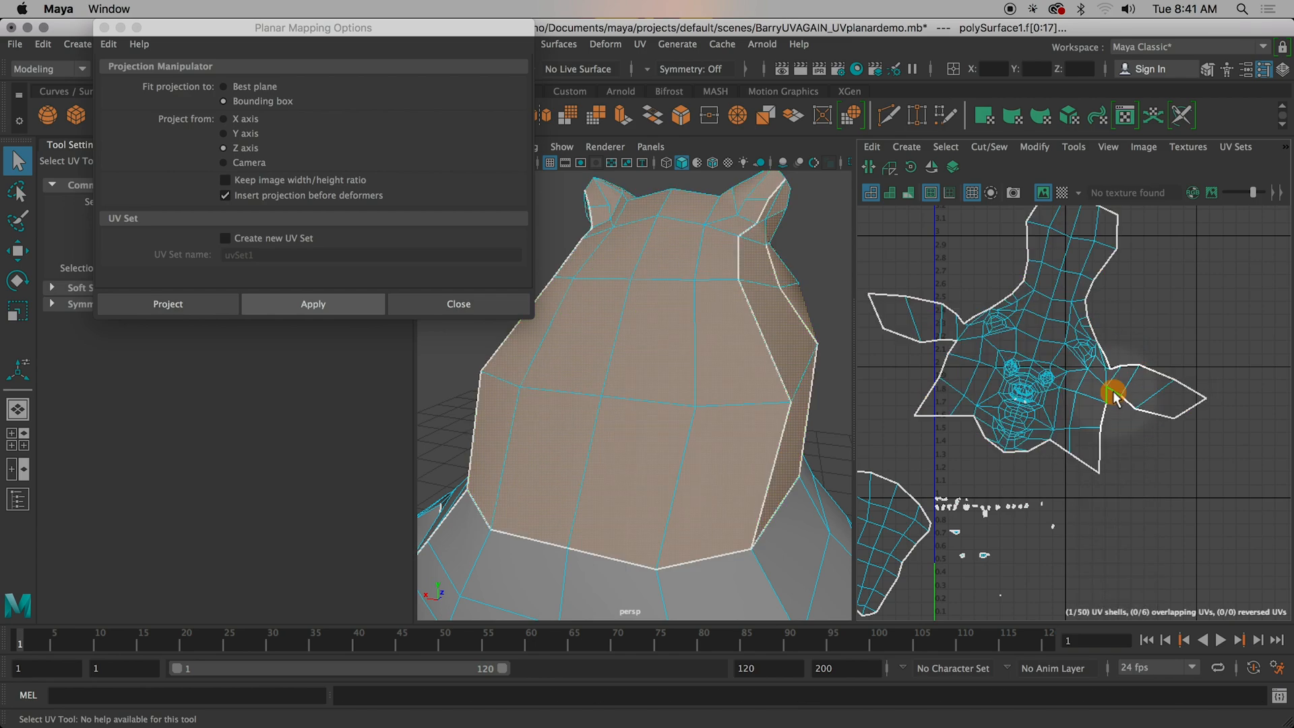
shift+click(1107, 412)
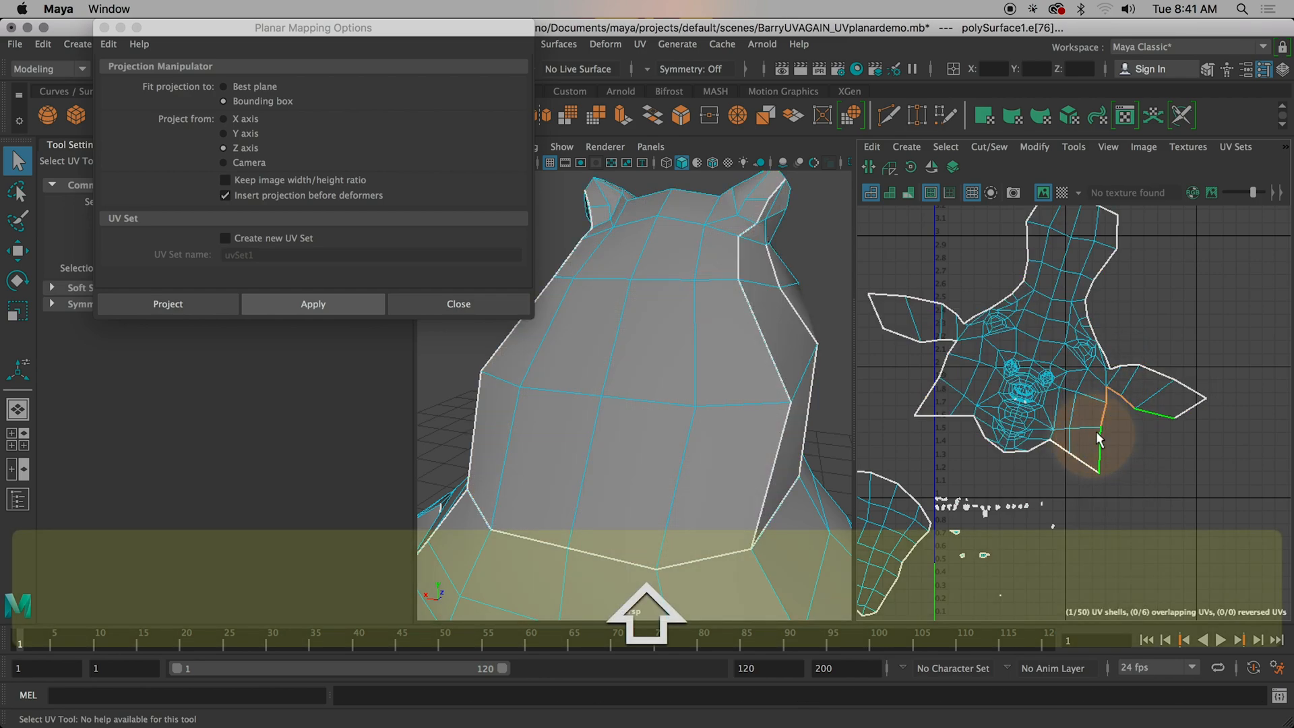
shift+click(1094, 441)
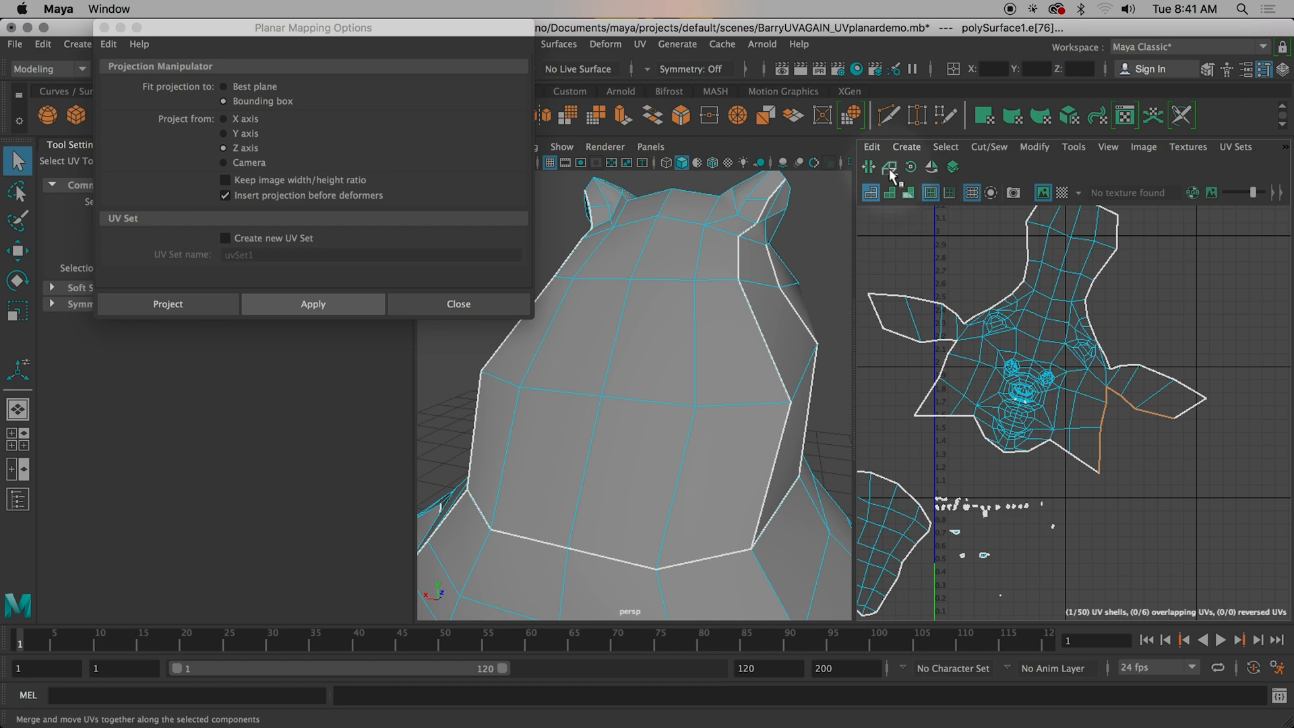
click(890, 170)
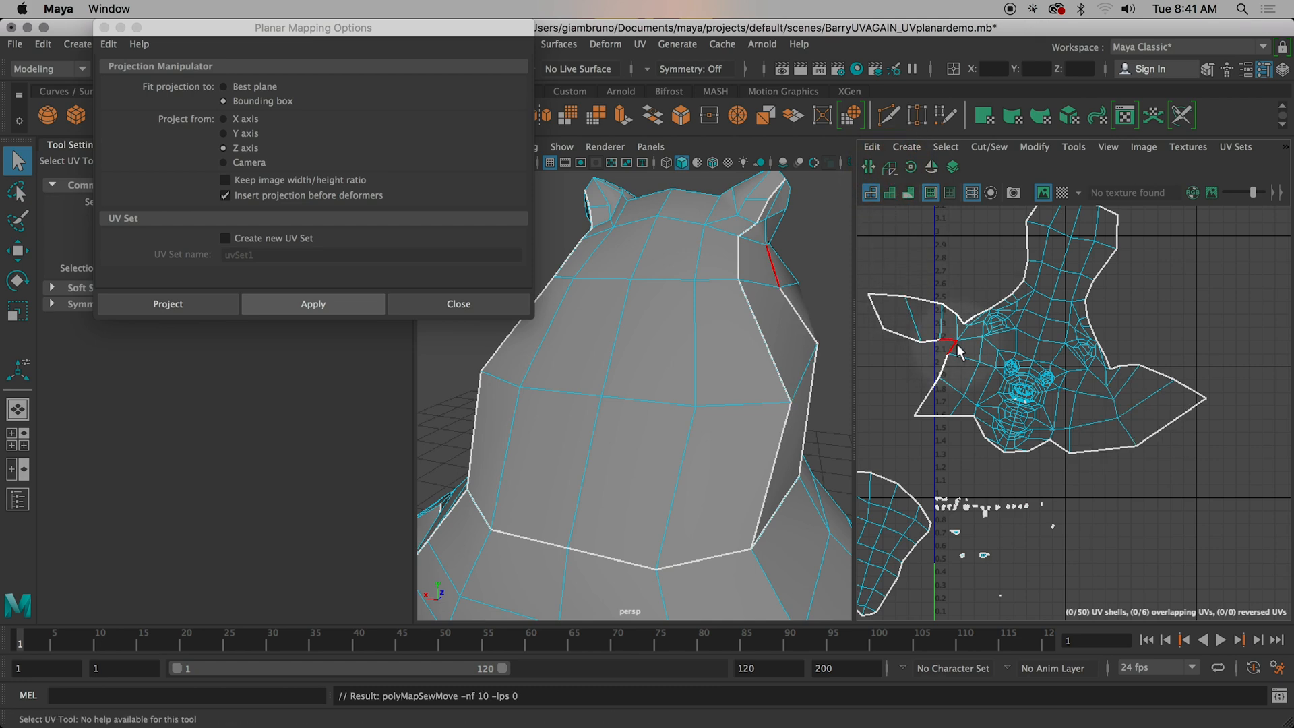
Step: Select the open seam edges between the opposite side flap and the face, and move and sew them together
shift+click(941, 371)
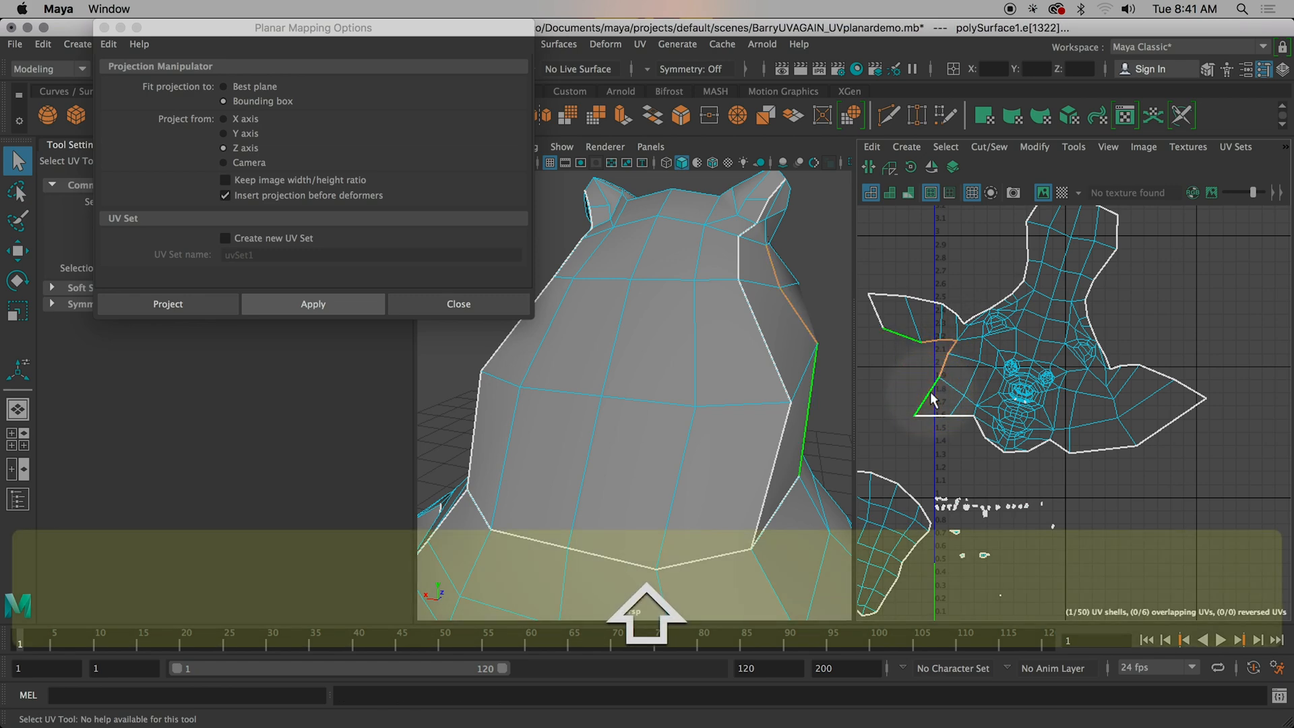
key(super+u)
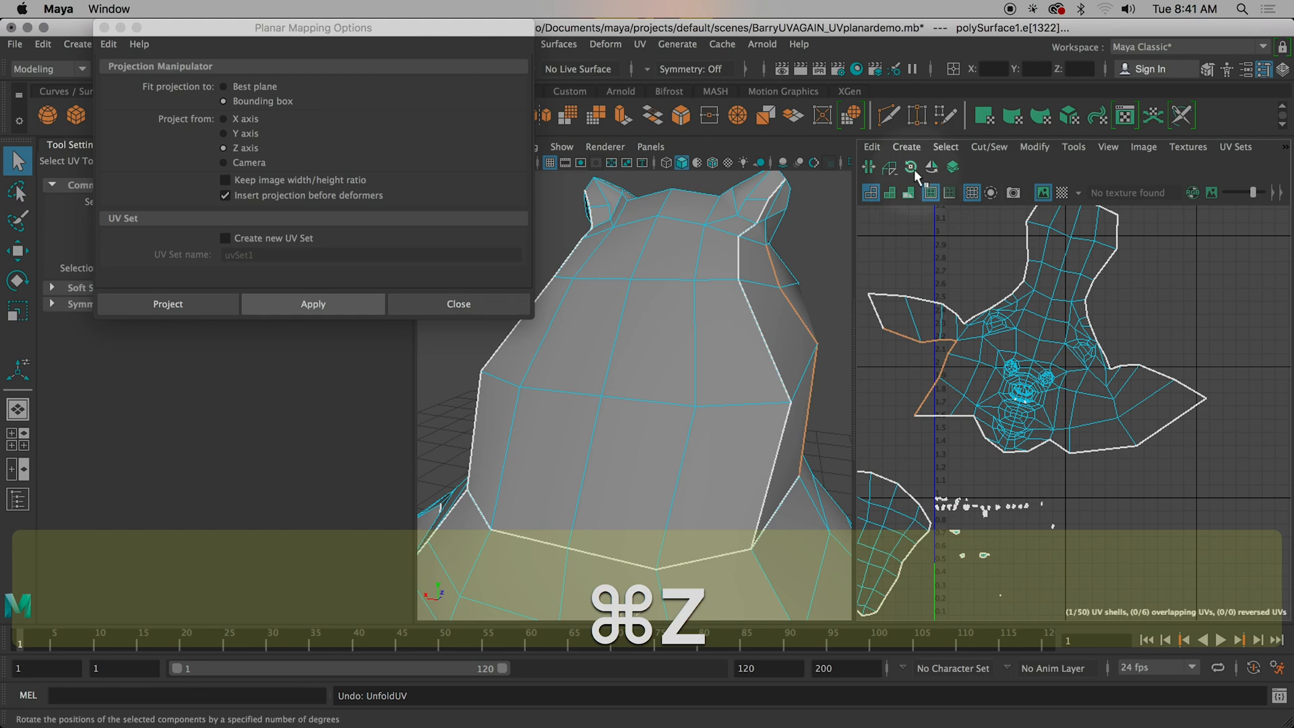
click(893, 168)
Step: Select the entire head shell with both side flaps sewn on and unfold it again
alt+middle_drag(996, 370, 1024, 368)
right_drag(1056, 320, 1016, 305)
click(1083, 323)
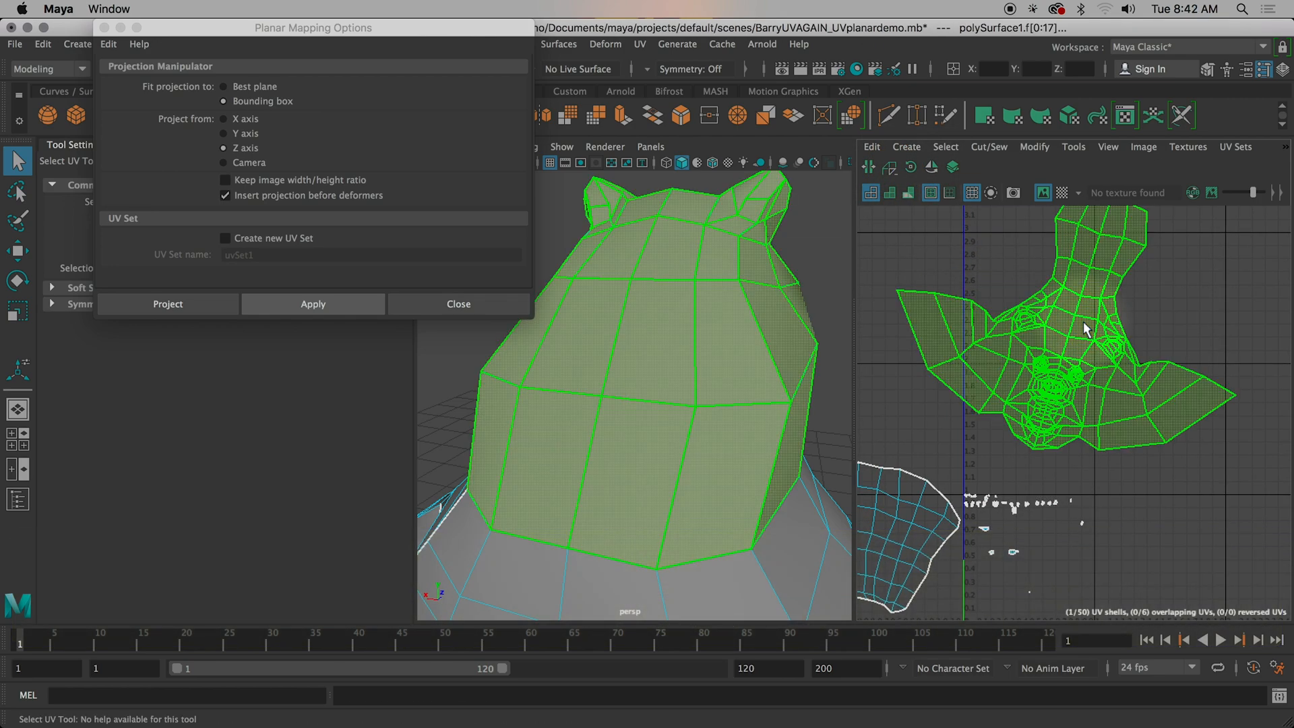
key(super+u)
Step: Deselect the unfolded head shell and examine the remaining seams at the back and sides of the bear's head
alt+drag(813, 326, 818, 343)
alt+middle_drag(1071, 305, 1067, 317)
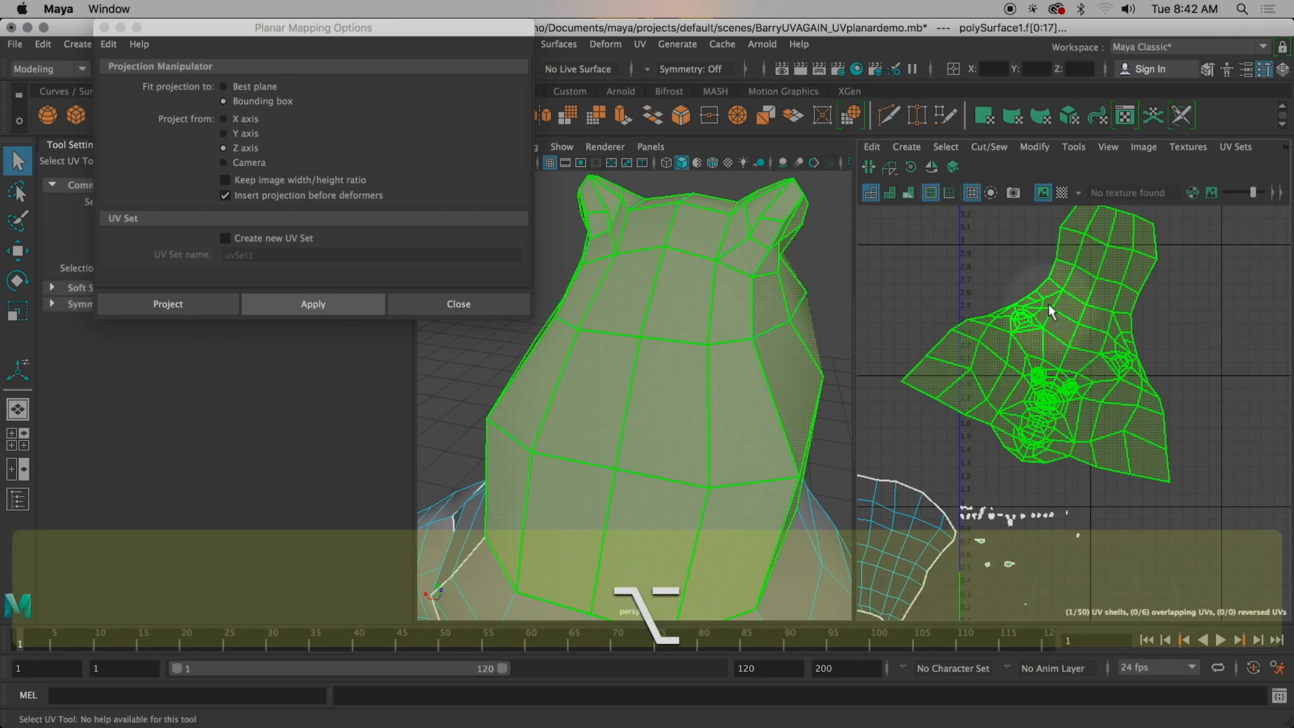
scroll(1082, 317, down, 4)
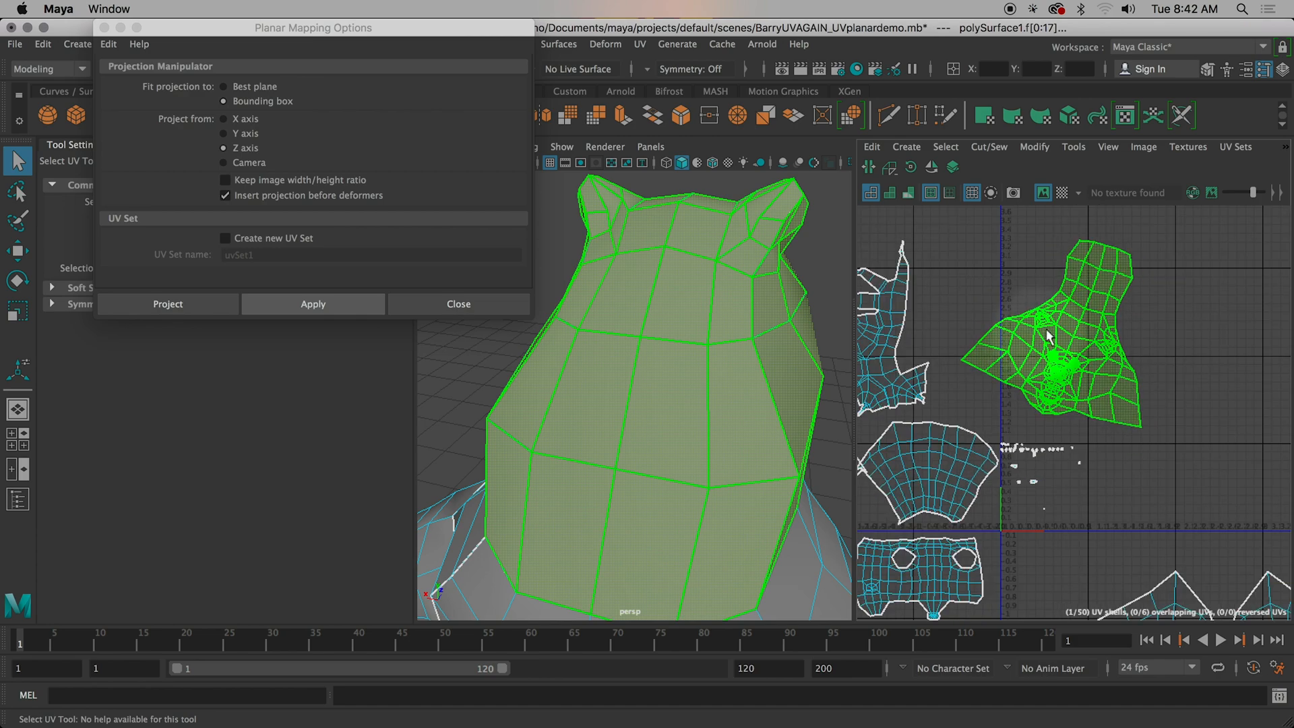
alt+middle_drag(1138, 345, 1146, 370)
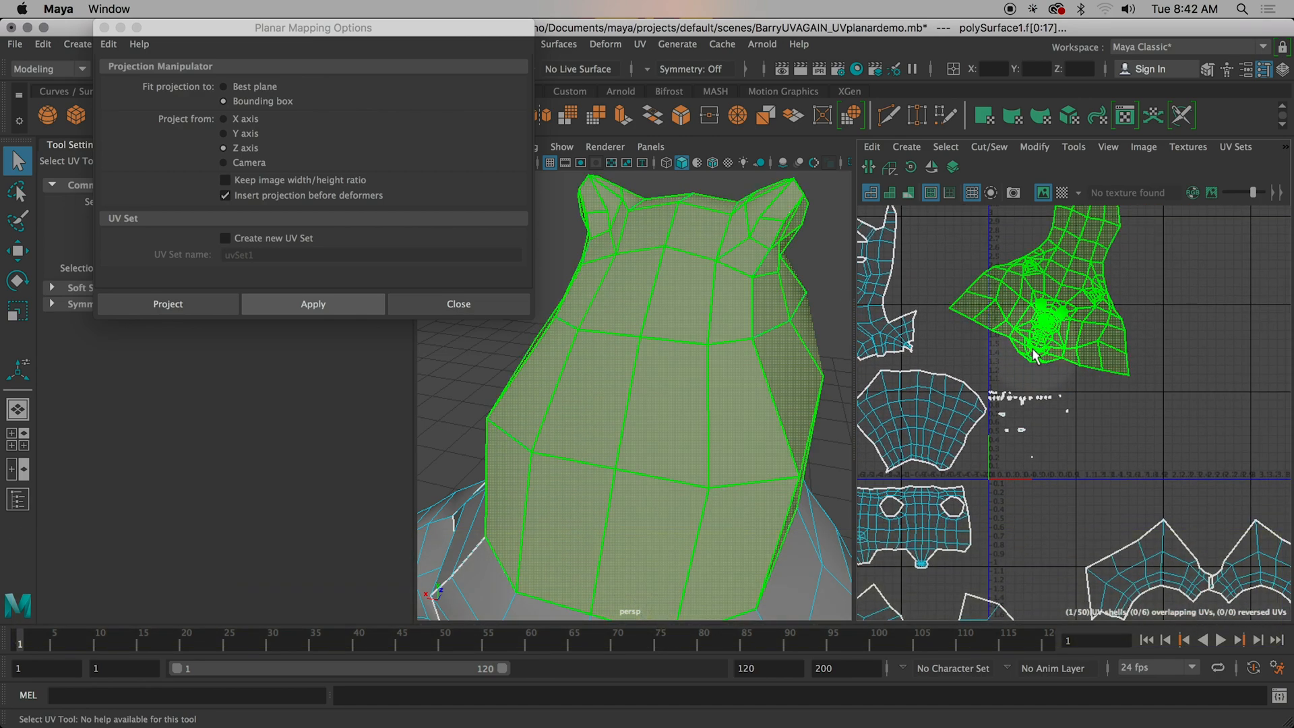
click(760, 288)
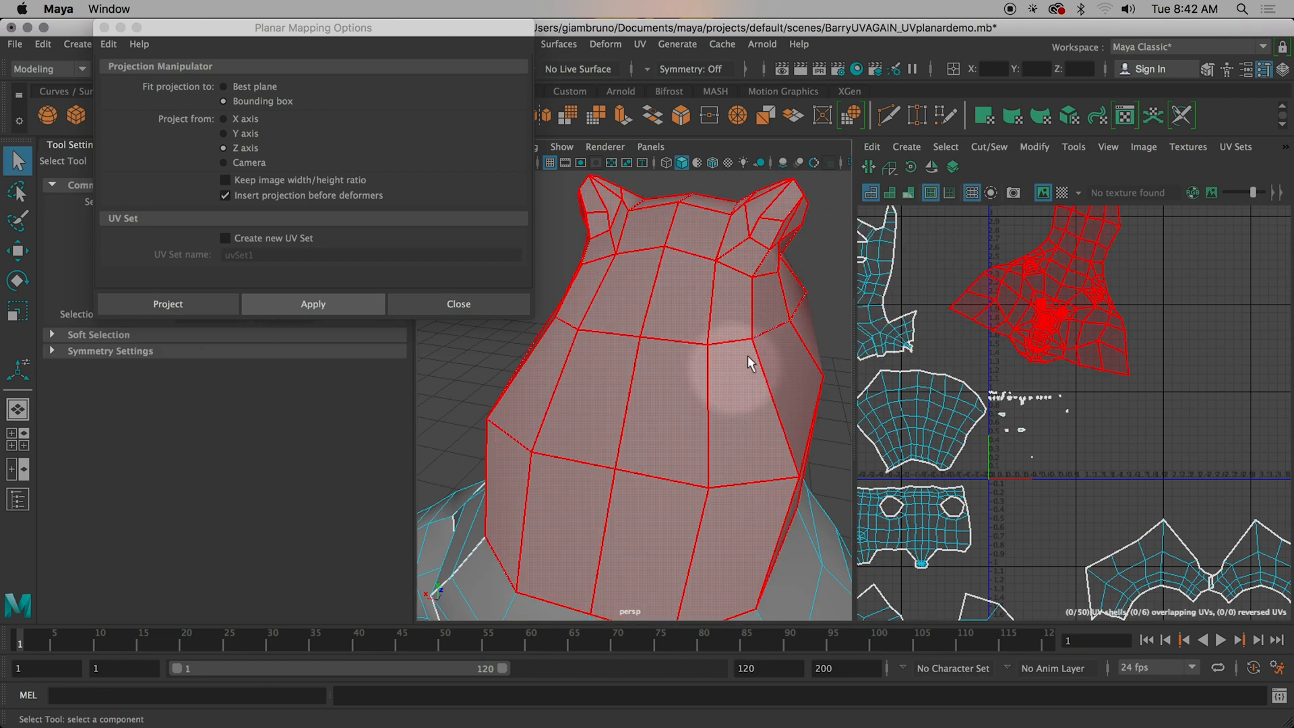
alt+drag(765, 345, 686, 356)
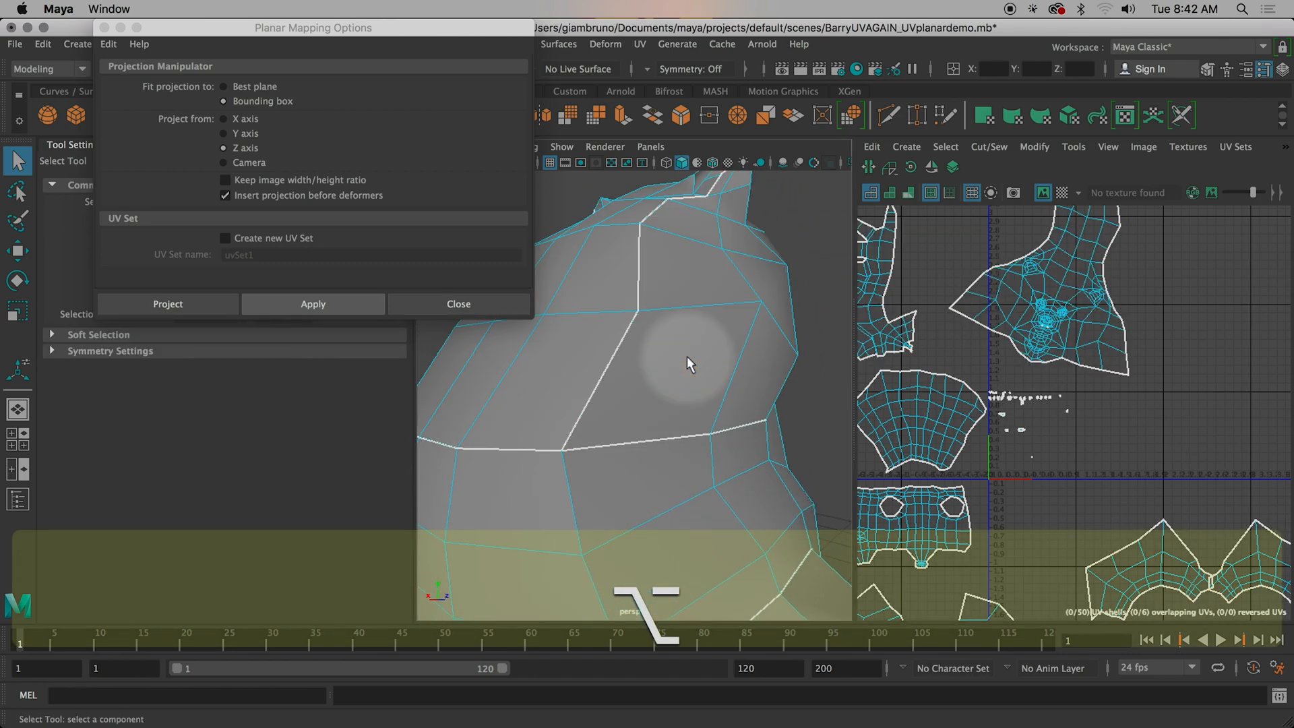
scroll(751, 342, down, 5)
alt+drag(698, 370, 934, 365)
alt+middle_drag(879, 428, 1003, 416)
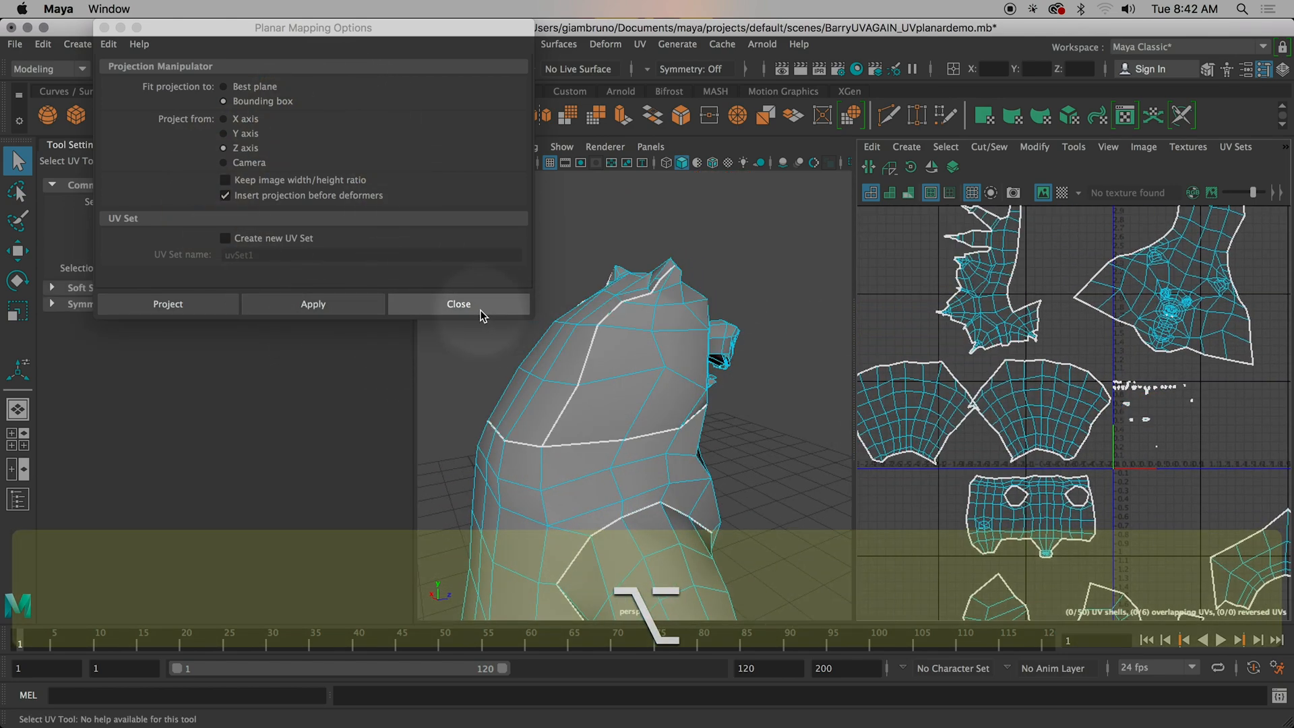
Step: Close the planar mapping options and review the UV mapping and Cut/Sew commands alongside the full UV layout
click(480, 304)
alt+drag(670, 395, 785, 427)
click(906, 146)
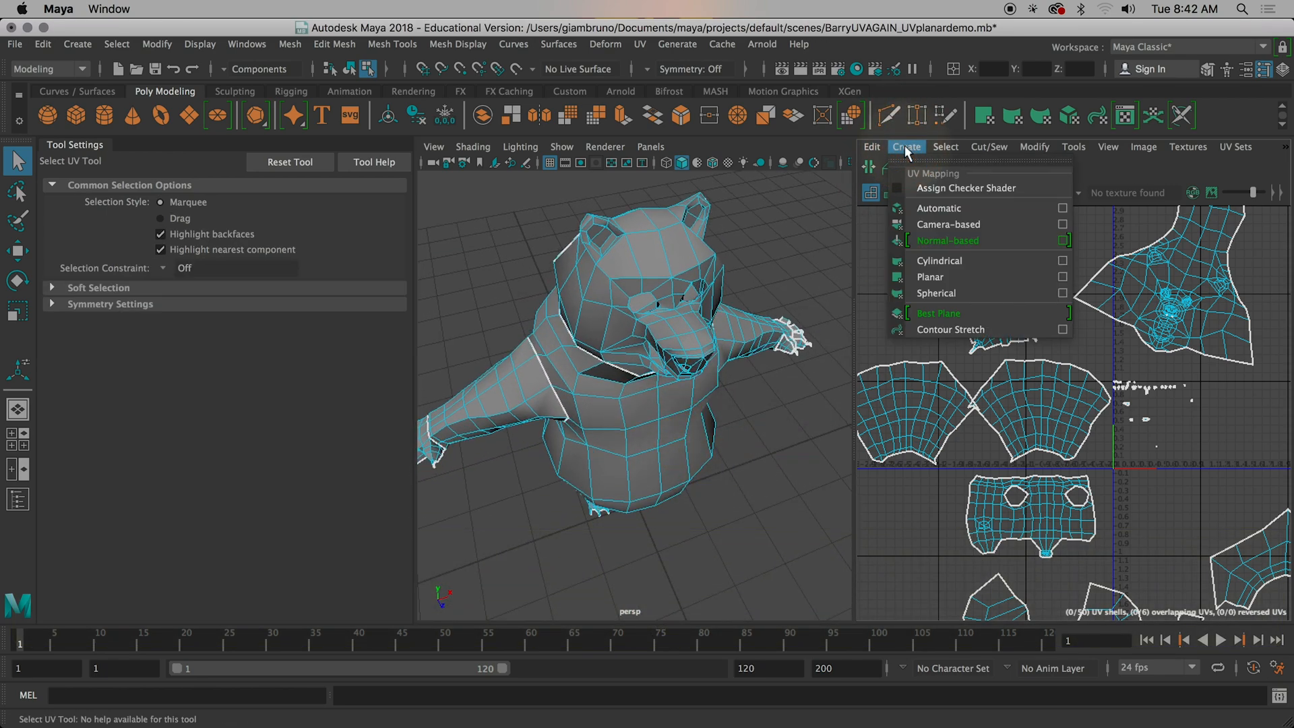
click(876, 245)
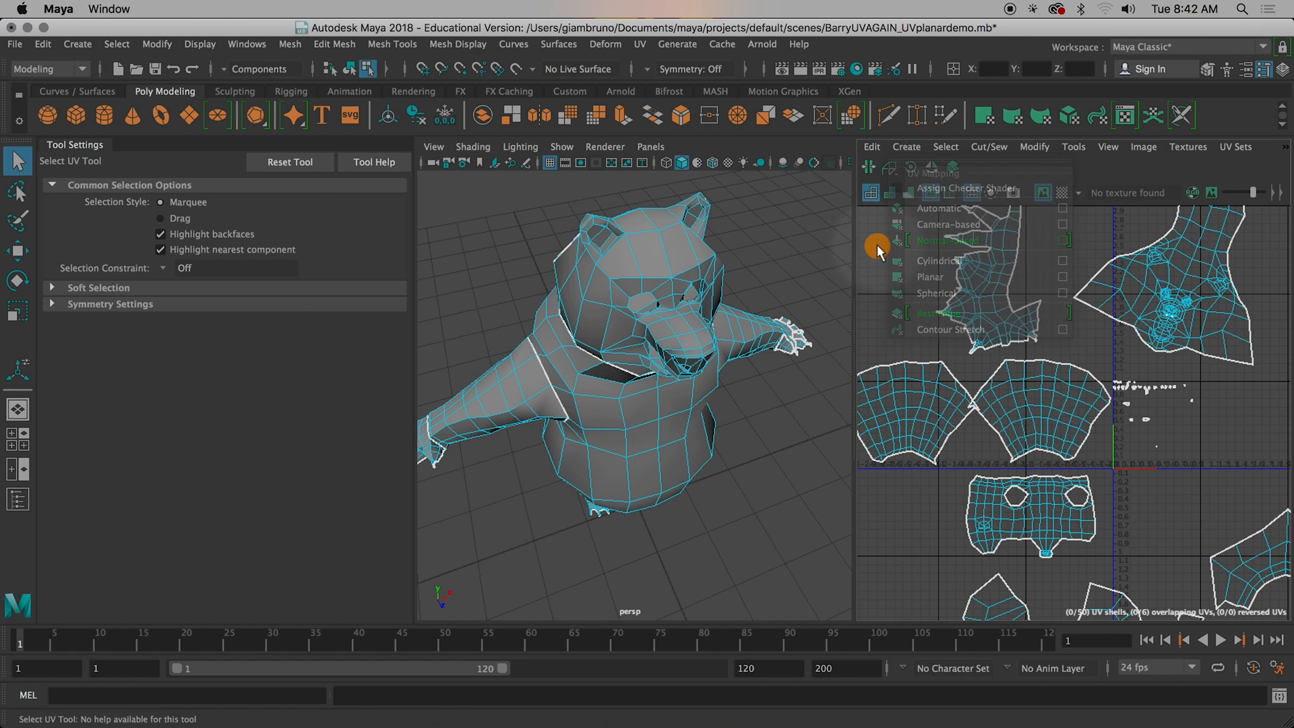
click(973, 145)
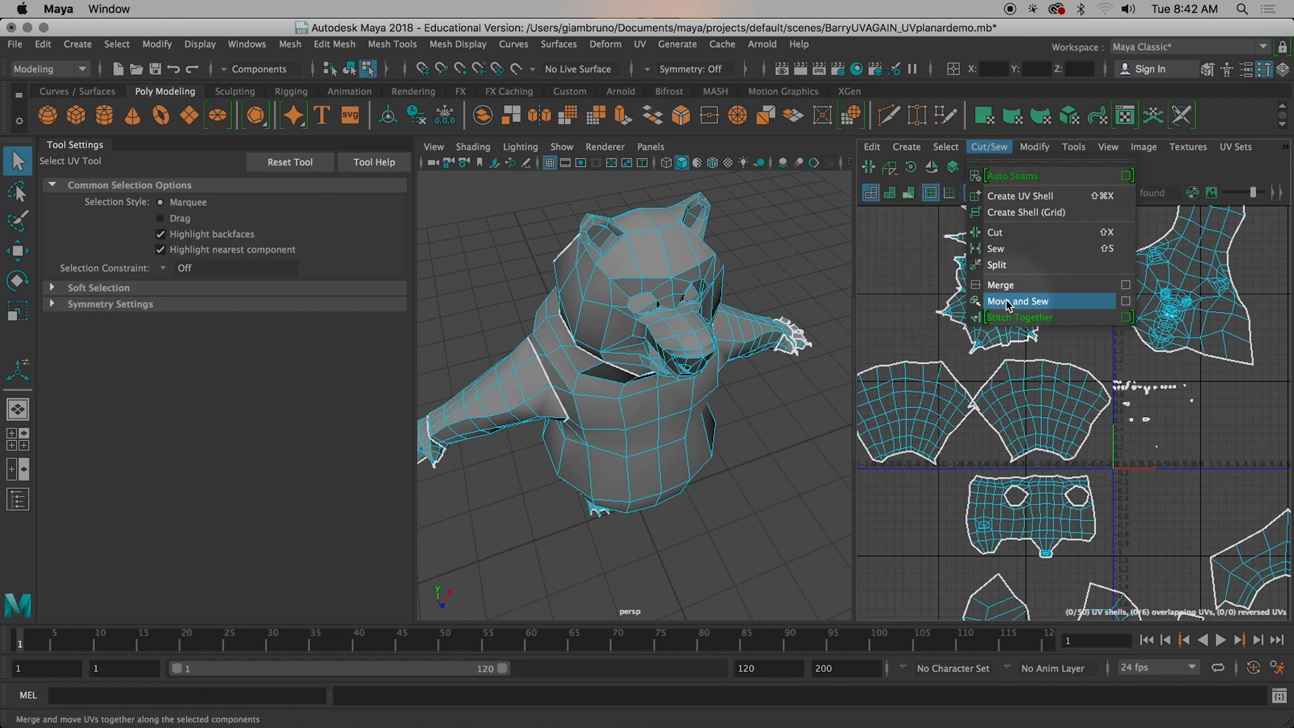
click(920, 265)
scroll(1030, 386, down, 2)
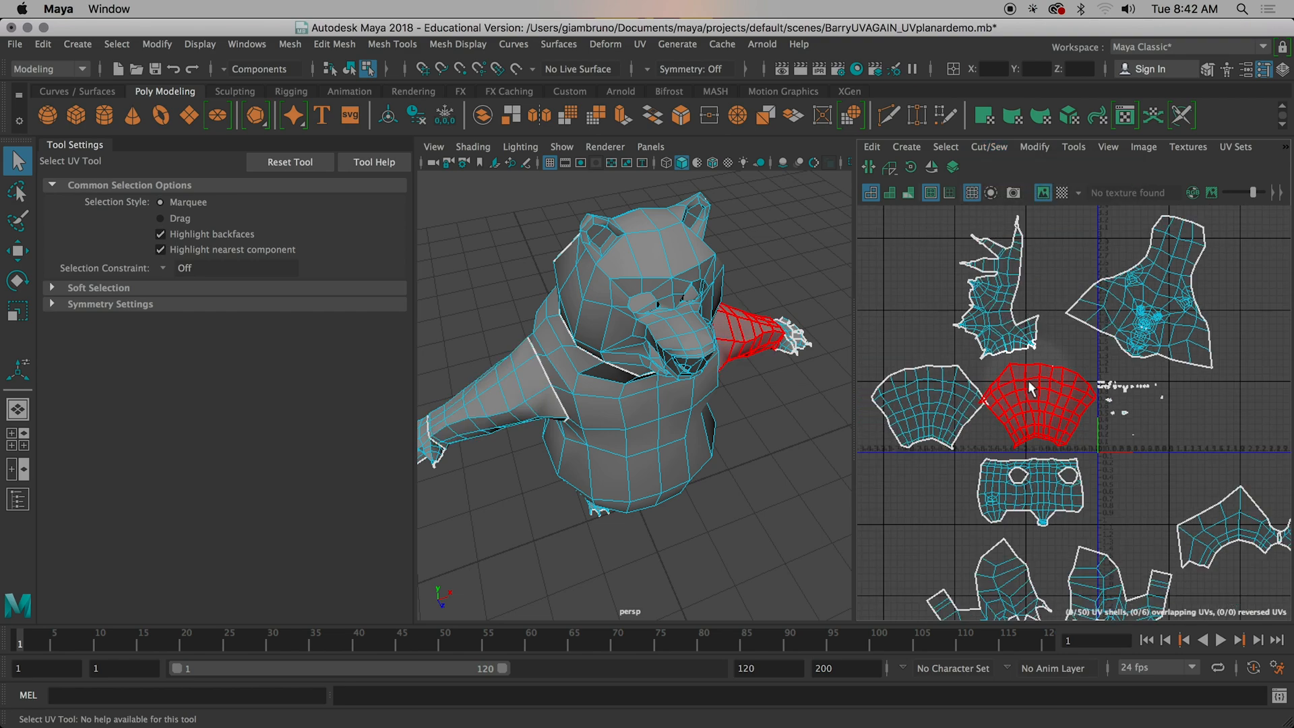
scroll(1030, 381, down, 2)
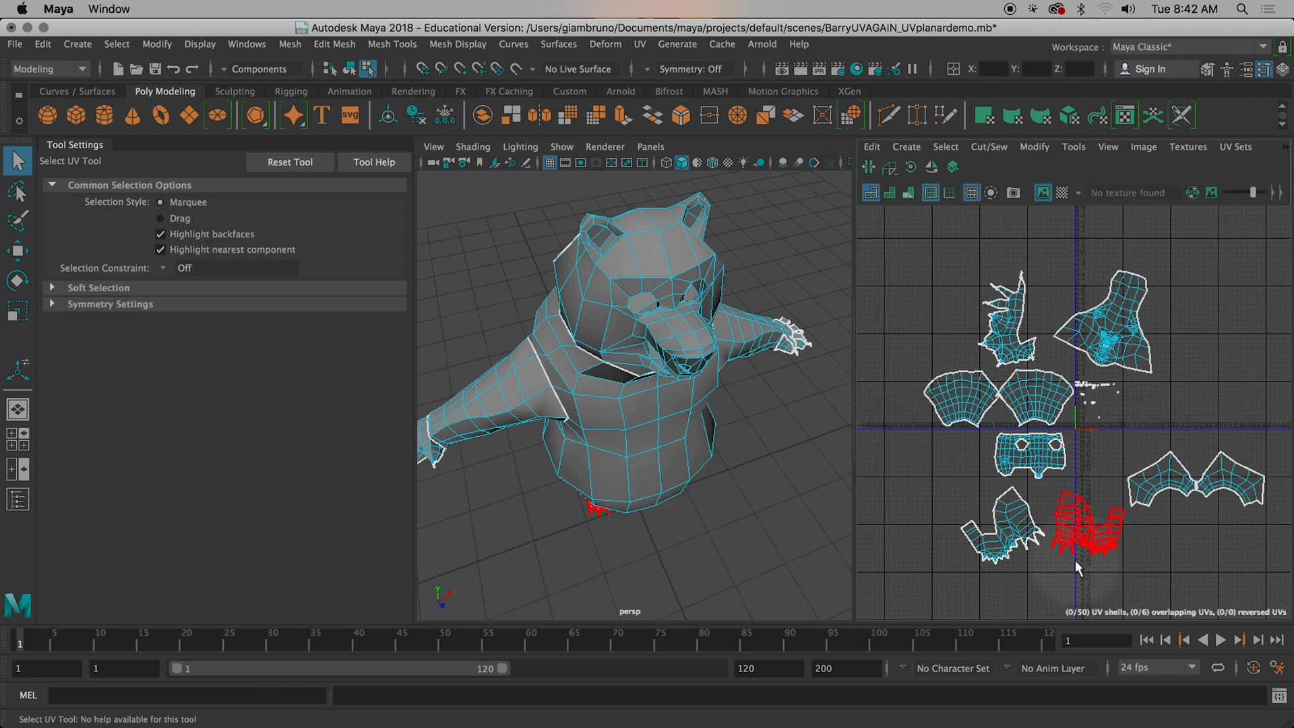
Step: Select the torso, arm, leg and hand shells in turn to check which part of the bear each one covers
alt+drag(685, 546, 651, 493)
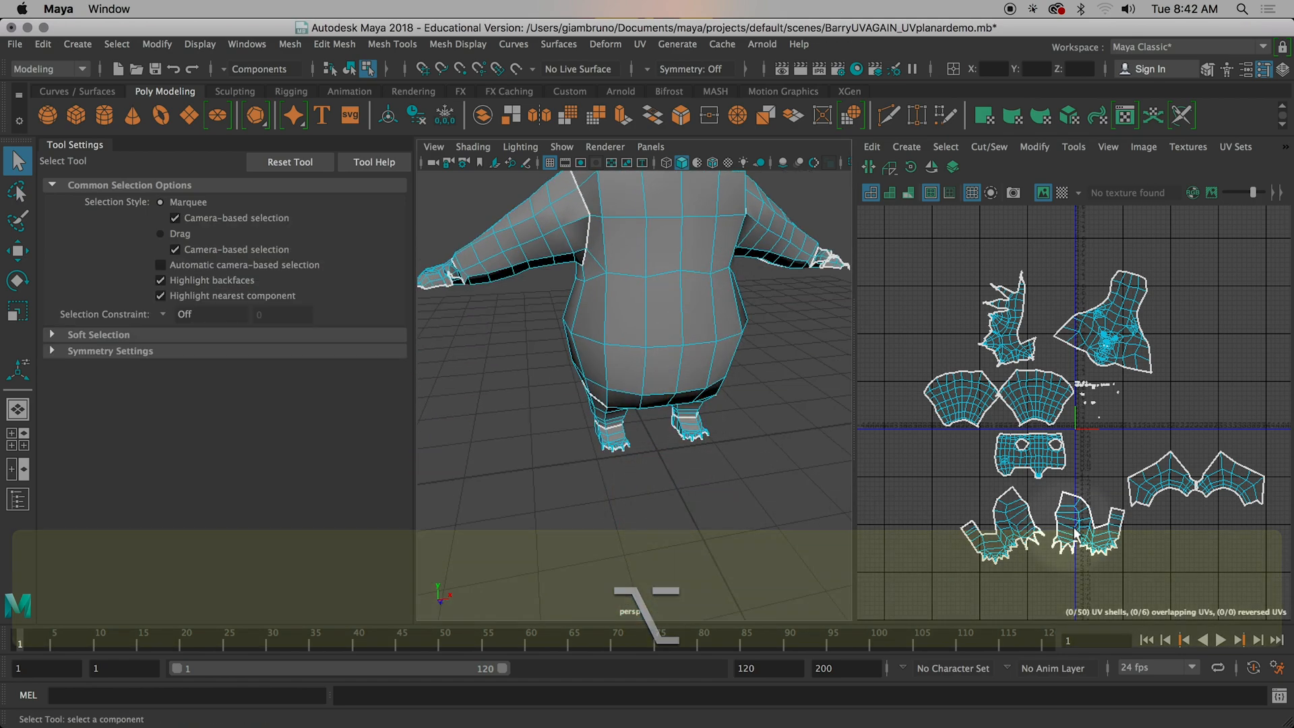
click(1028, 455)
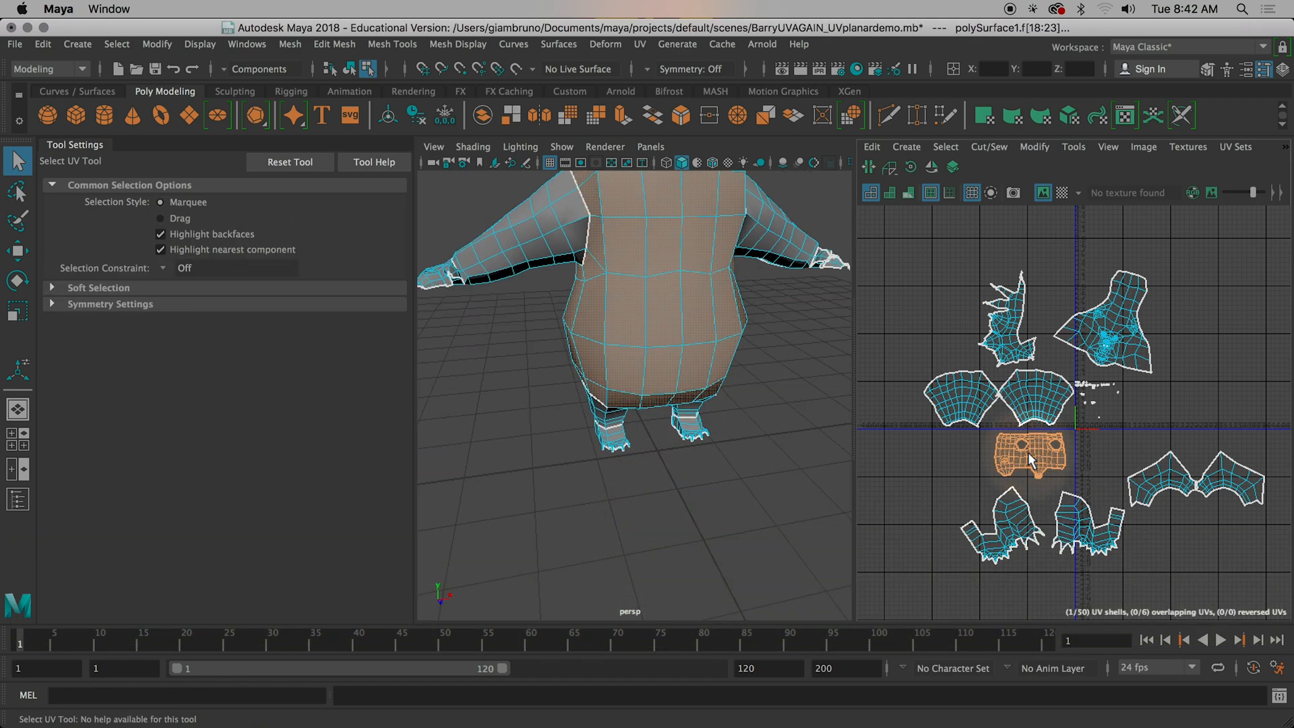
alt+middle_drag(763, 443, 755, 470)
click(980, 385)
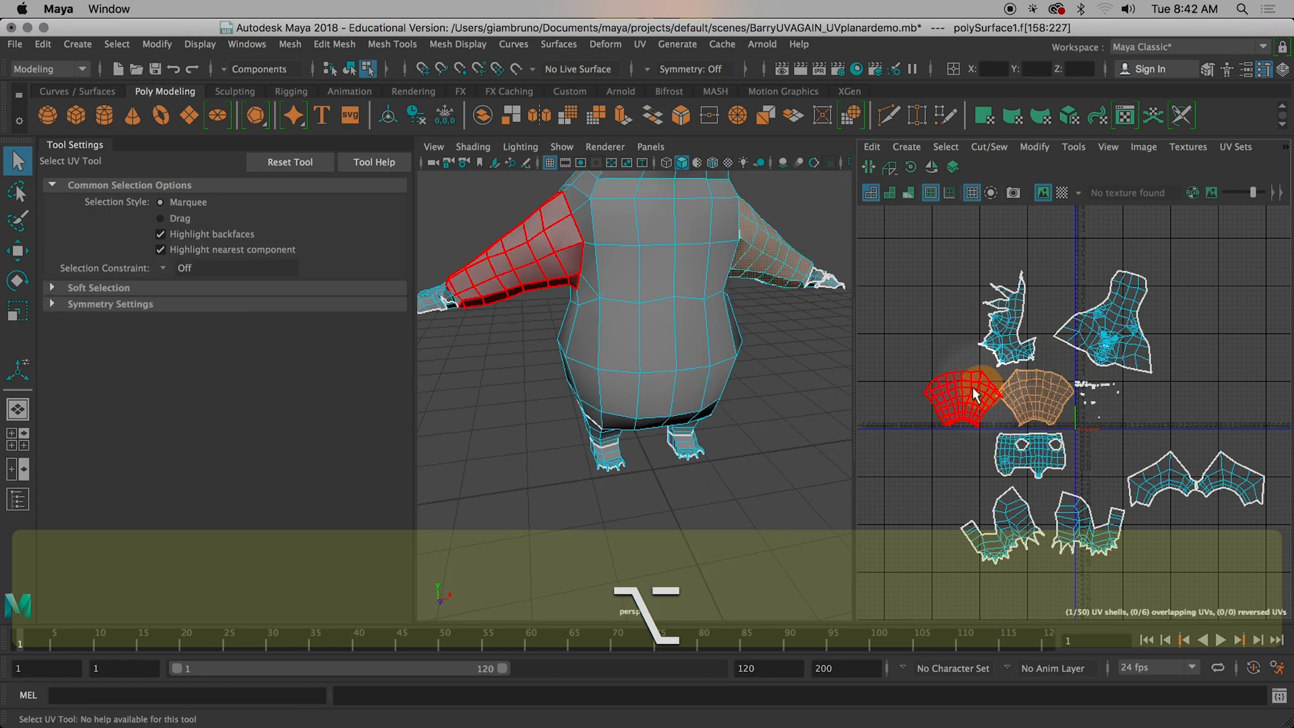
click(1158, 483)
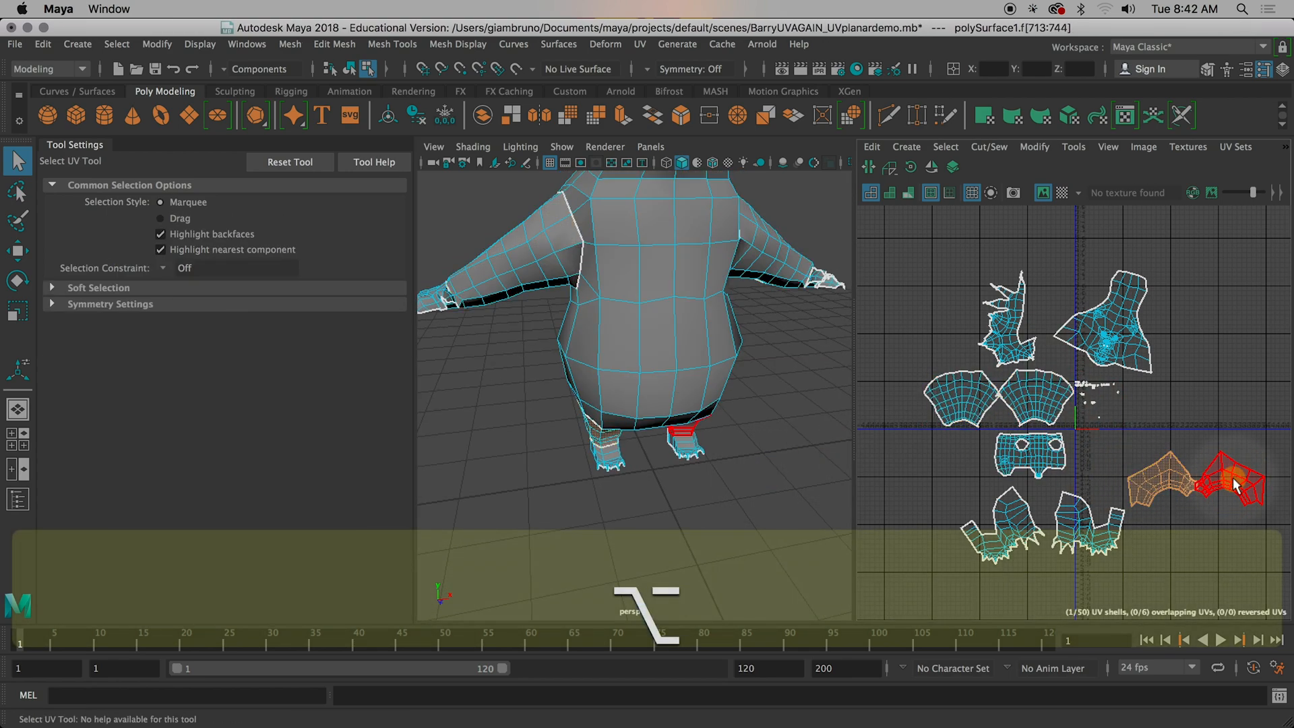
click(1232, 479)
alt+middle_drag(1098, 476, 1097, 520)
click(1002, 397)
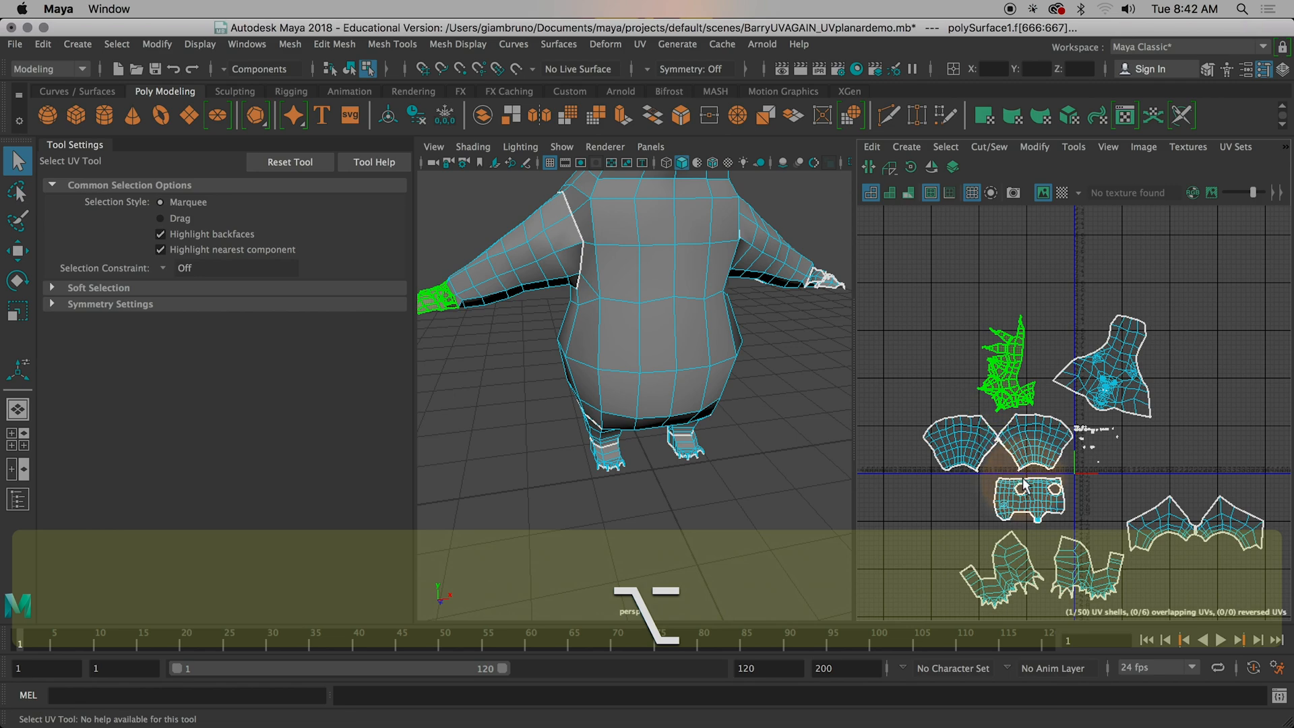
Step: Examine the hand shell against the bear's hand and wrist from several angles, and deselect it
alt+middle_drag(1002, 397, 1099, 330)
alt+drag(657, 453, 506, 314)
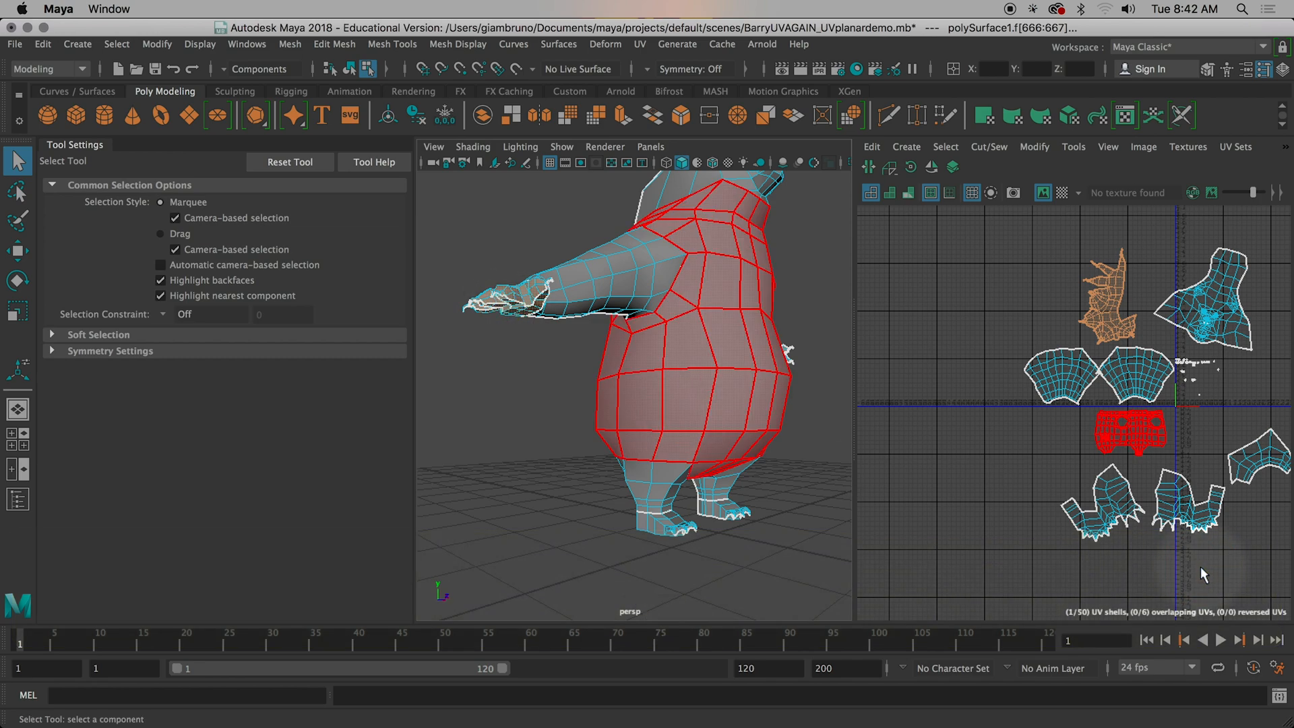
scroll(1107, 441, up, 5)
mouse_move(1069, 445)
alt+middle_down()
mouse_move(1086, 543)
mouse_move(1047, 439)
alt+middle_up()
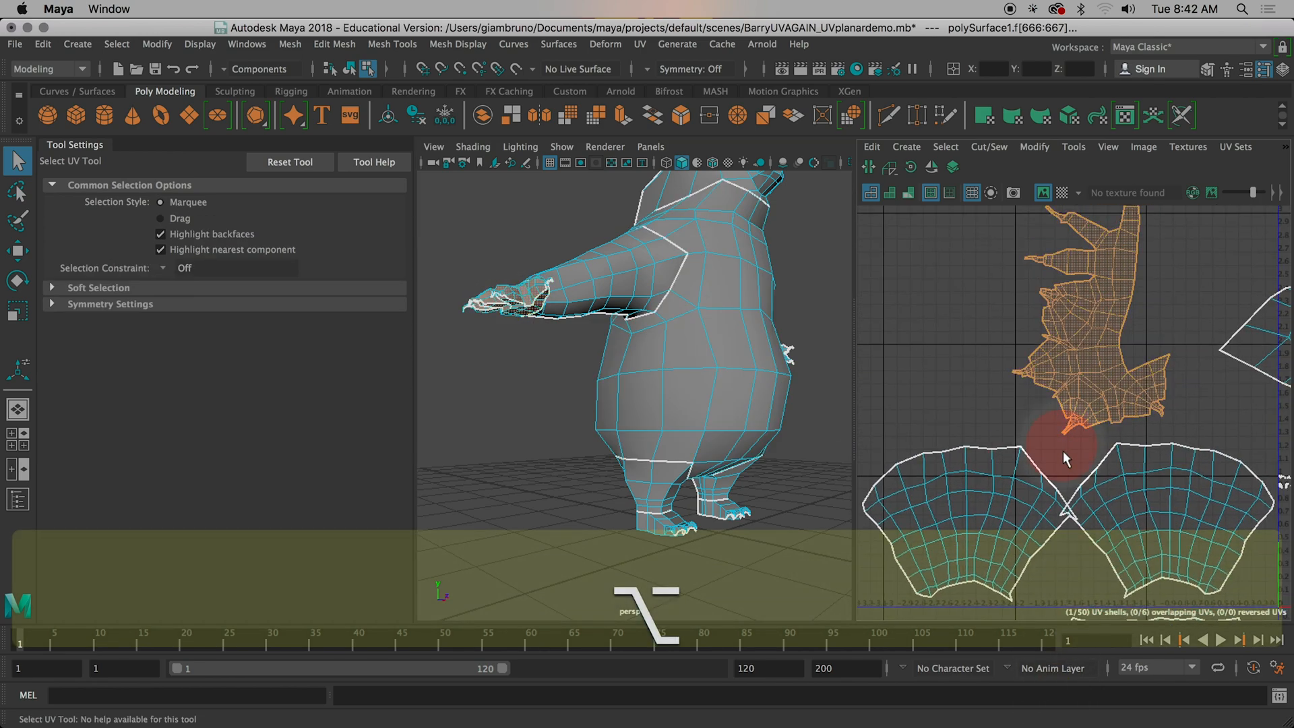
alt+drag(520, 404, 525, 347)
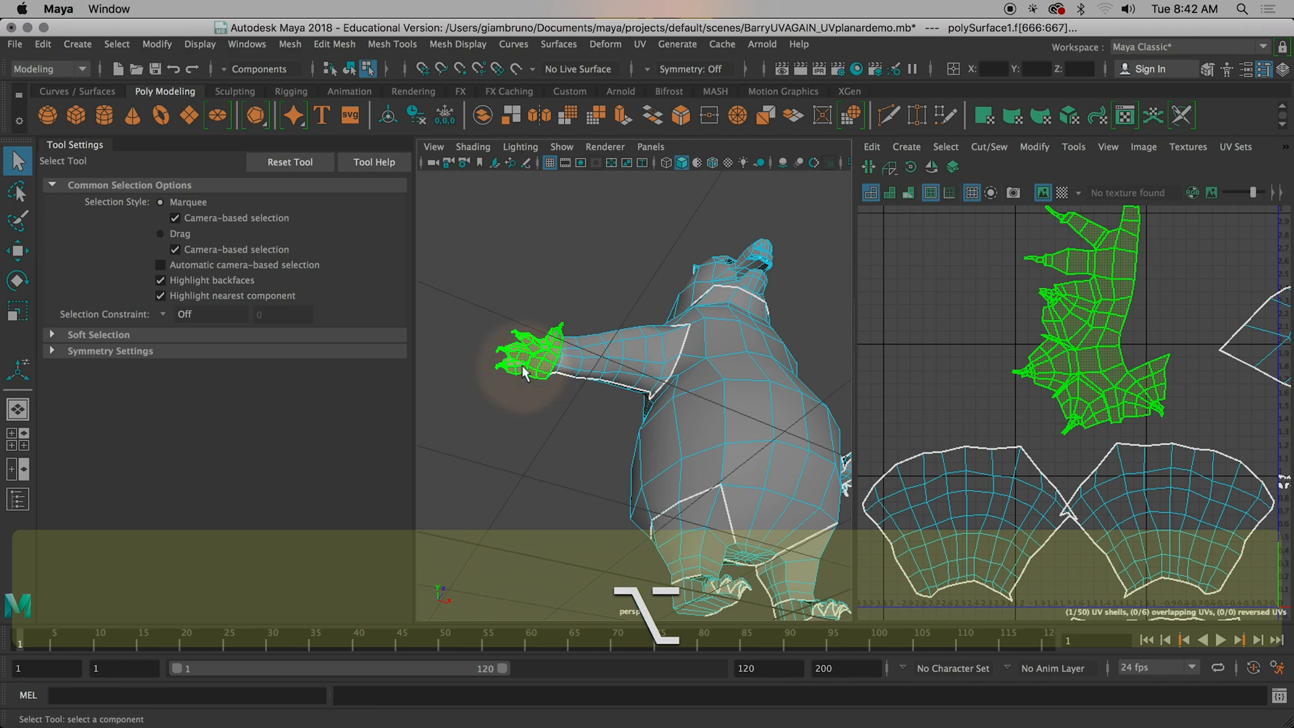
scroll(522, 366, up, 5)
alt+middle_drag(523, 366, 620, 381)
alt+drag(568, 335, 837, 419)
click(635, 274)
alt+drag(682, 283, 482, 216)
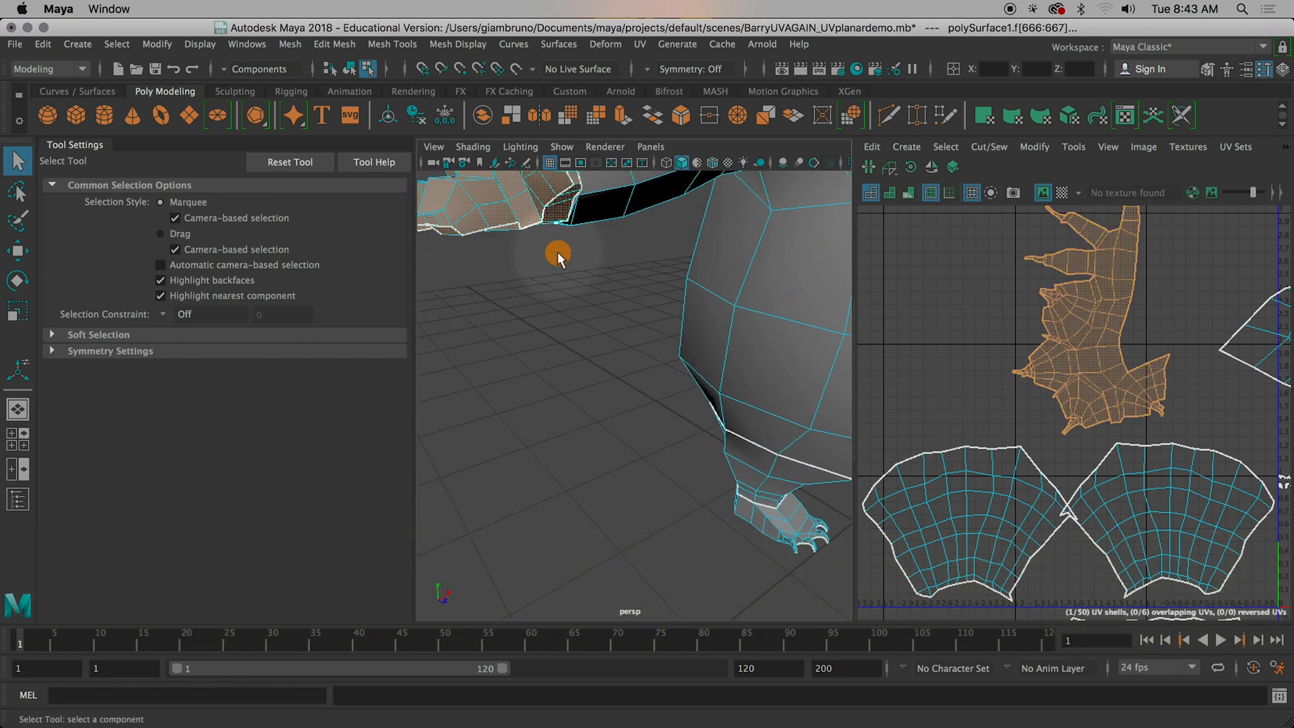
click(550, 252)
Step: Examine the overall shell layout and the tiny leftover shells, comparing them with the bear's face and mouth
scroll(1078, 364, down, 4)
alt+middle_drag(1121, 384, 996, 362)
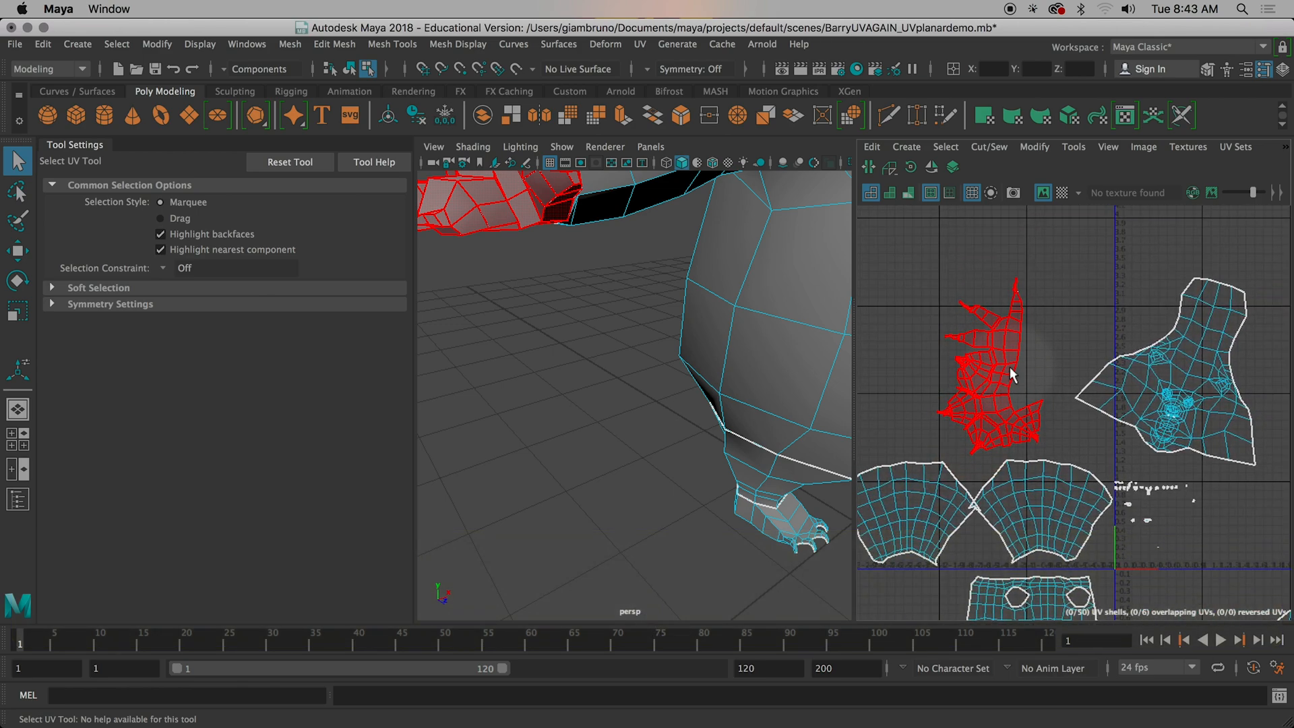
scroll(1011, 377, down, 4)
scroll(1011, 377, up, 2)
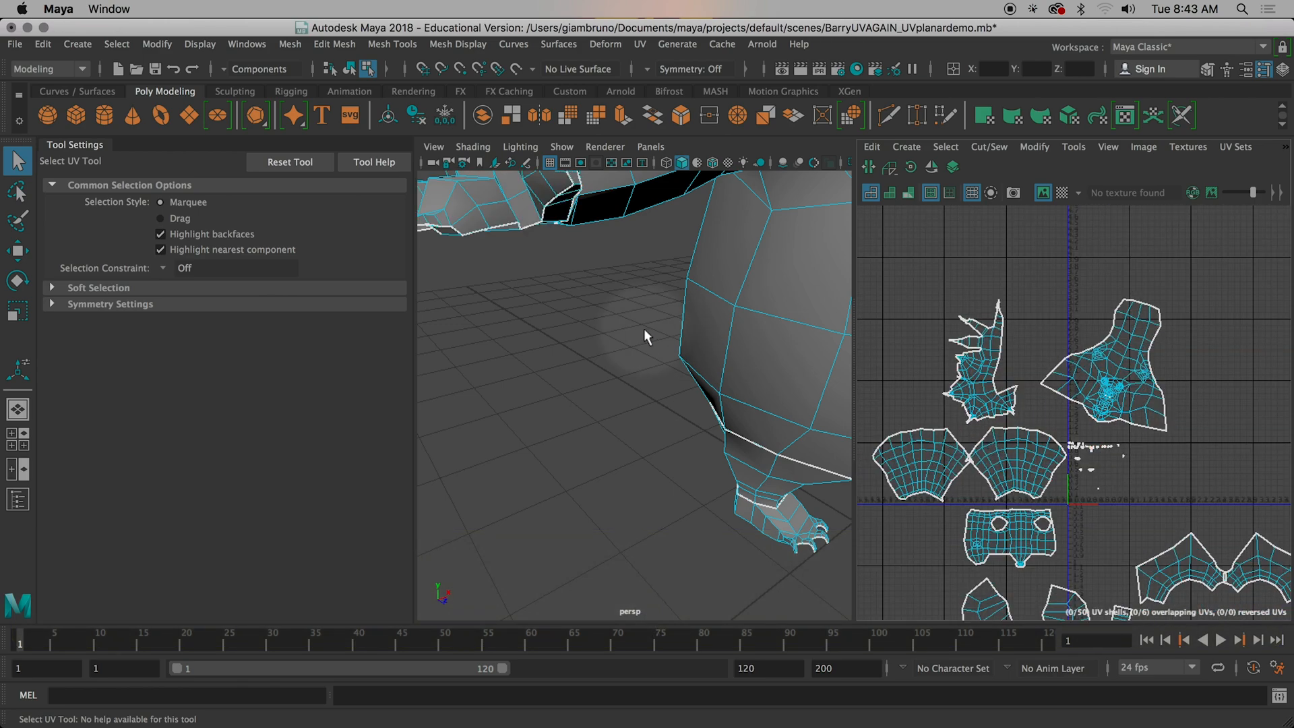
alt+drag(773, 405, 587, 404)
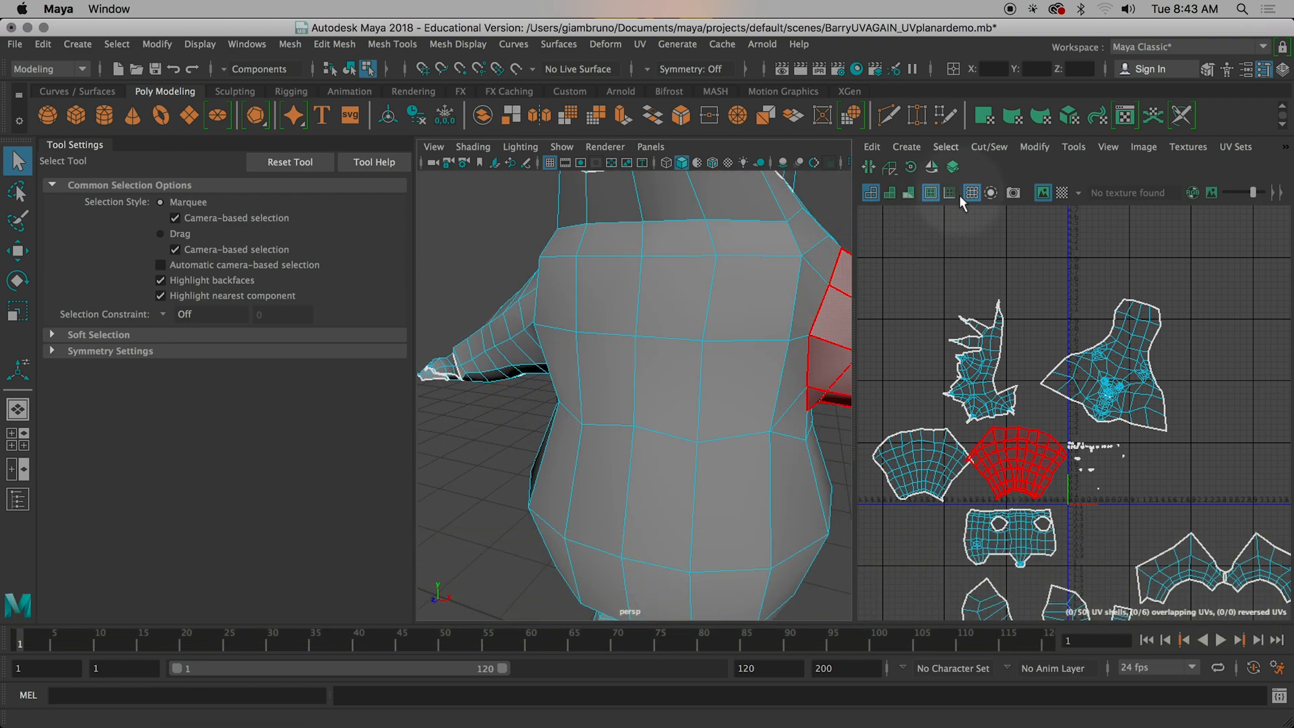
scroll(1118, 478, up, 4)
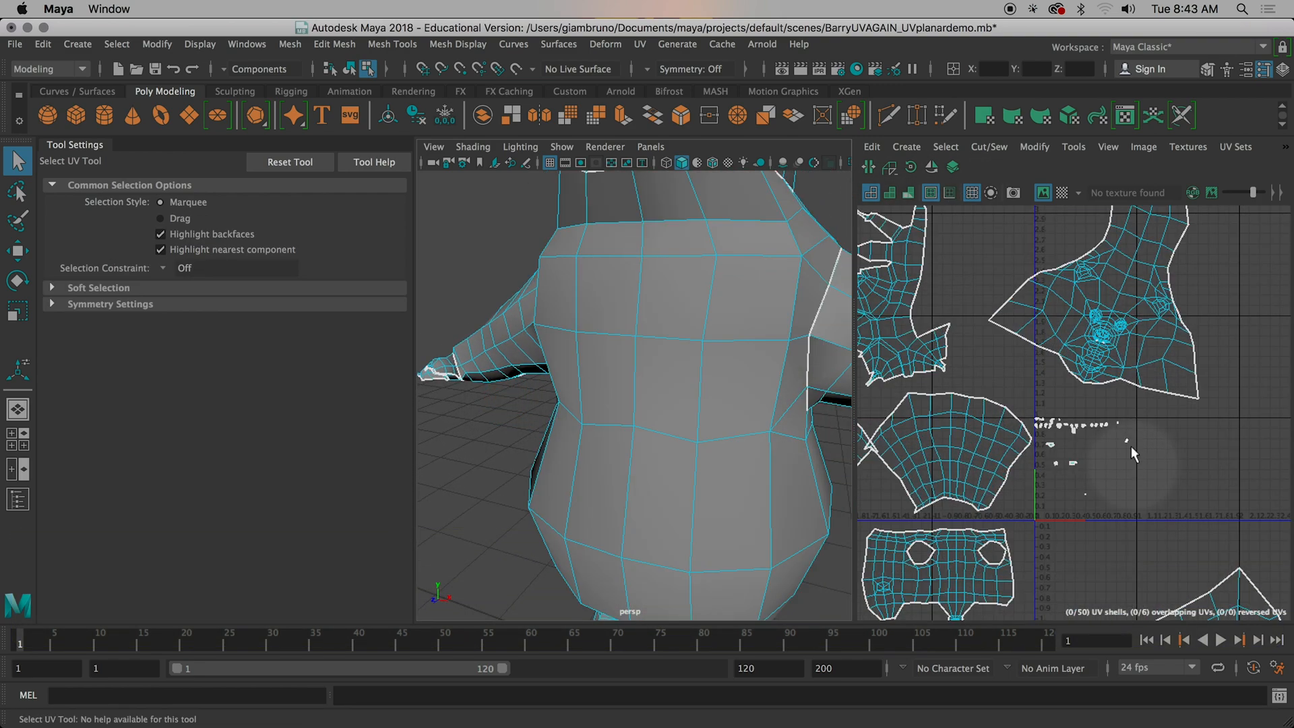
scroll(1117, 485, up, 6)
alt+middle_drag(690, 396, 714, 487)
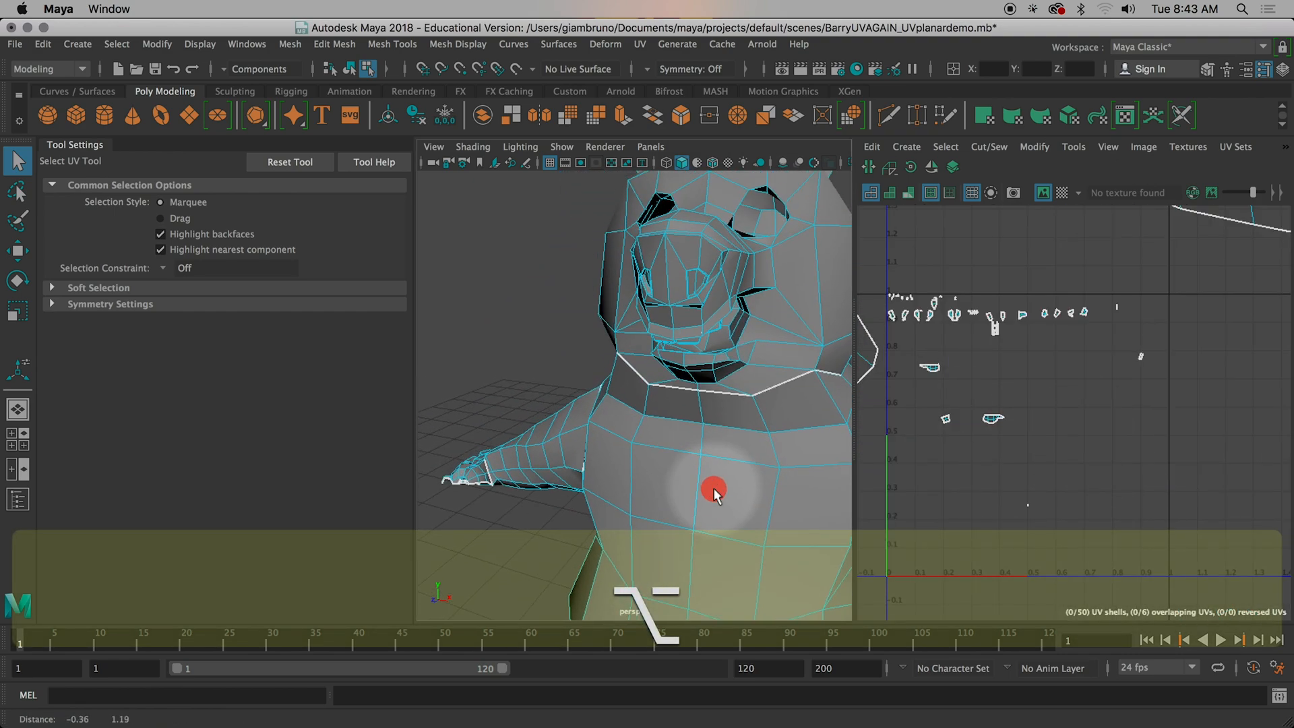
alt+drag(694, 438, 684, 385)
alt+middle_drag(713, 318, 727, 353)
right_drag(981, 311, 988, 288)
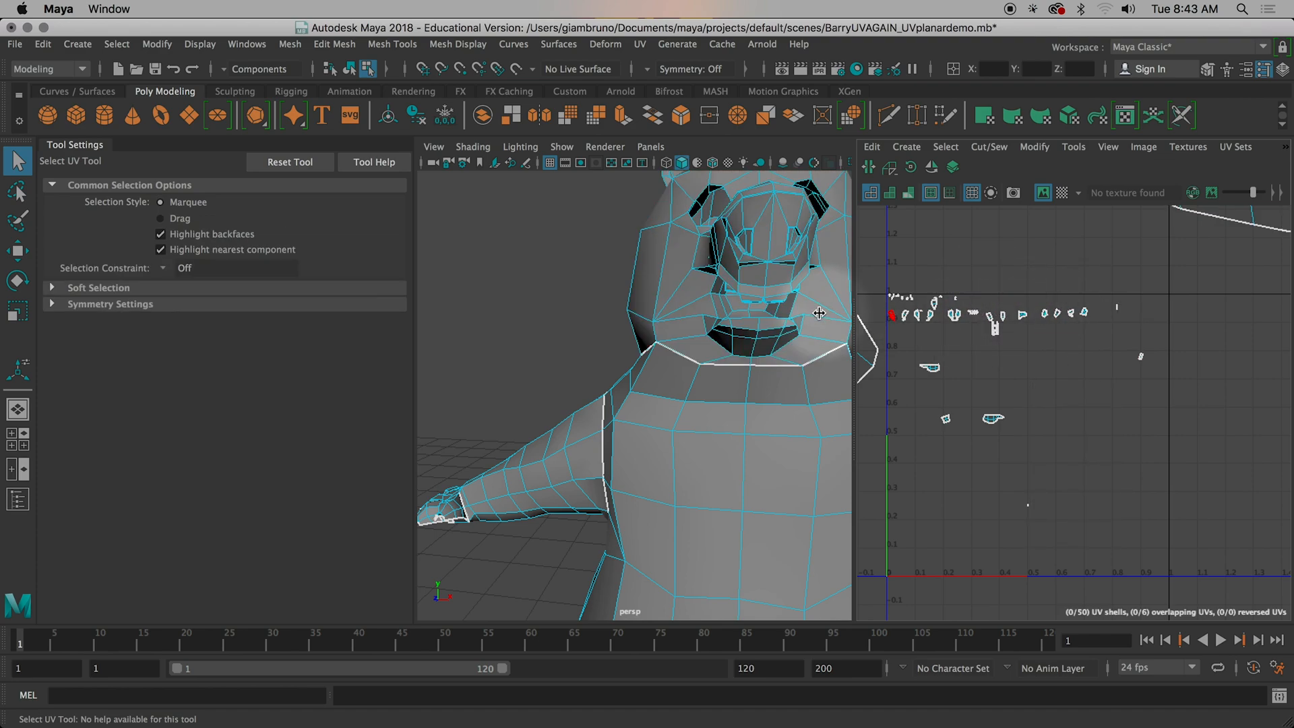
click(781, 310)
alt+drag(765, 308, 752, 282)
alt+right_drag(1025, 346, 999, 353)
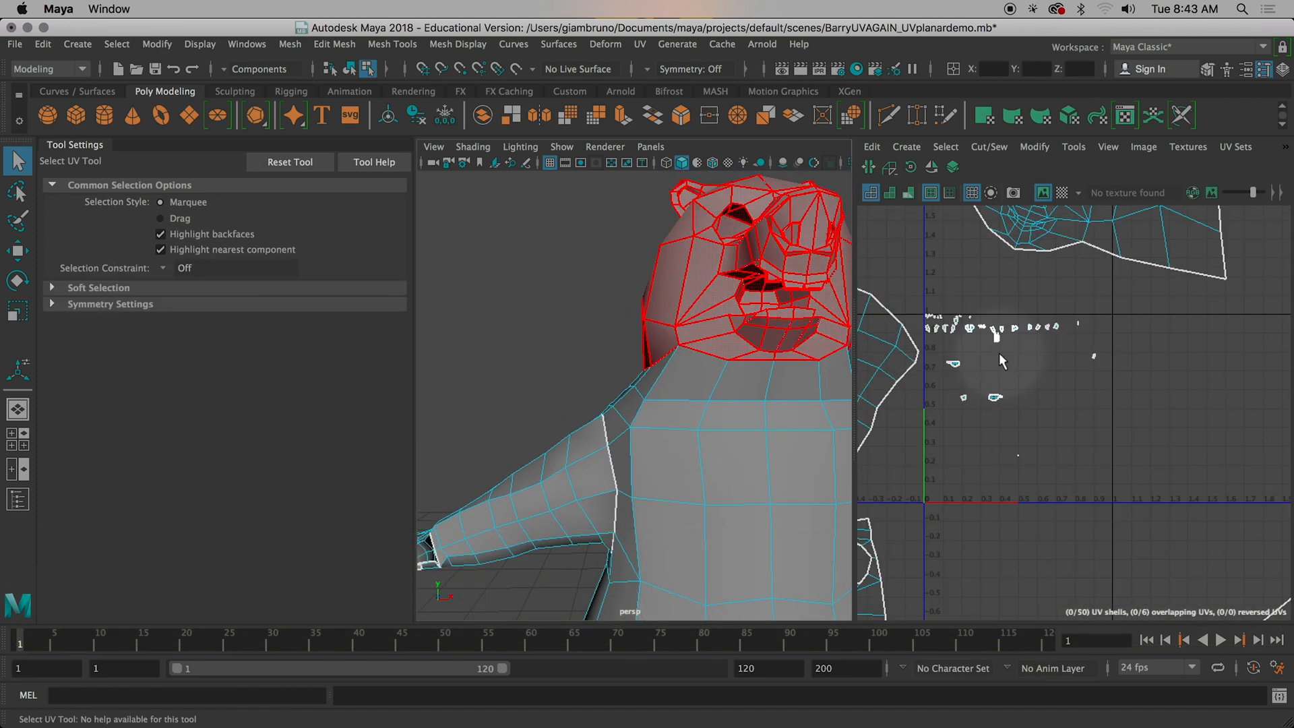
click(998, 353)
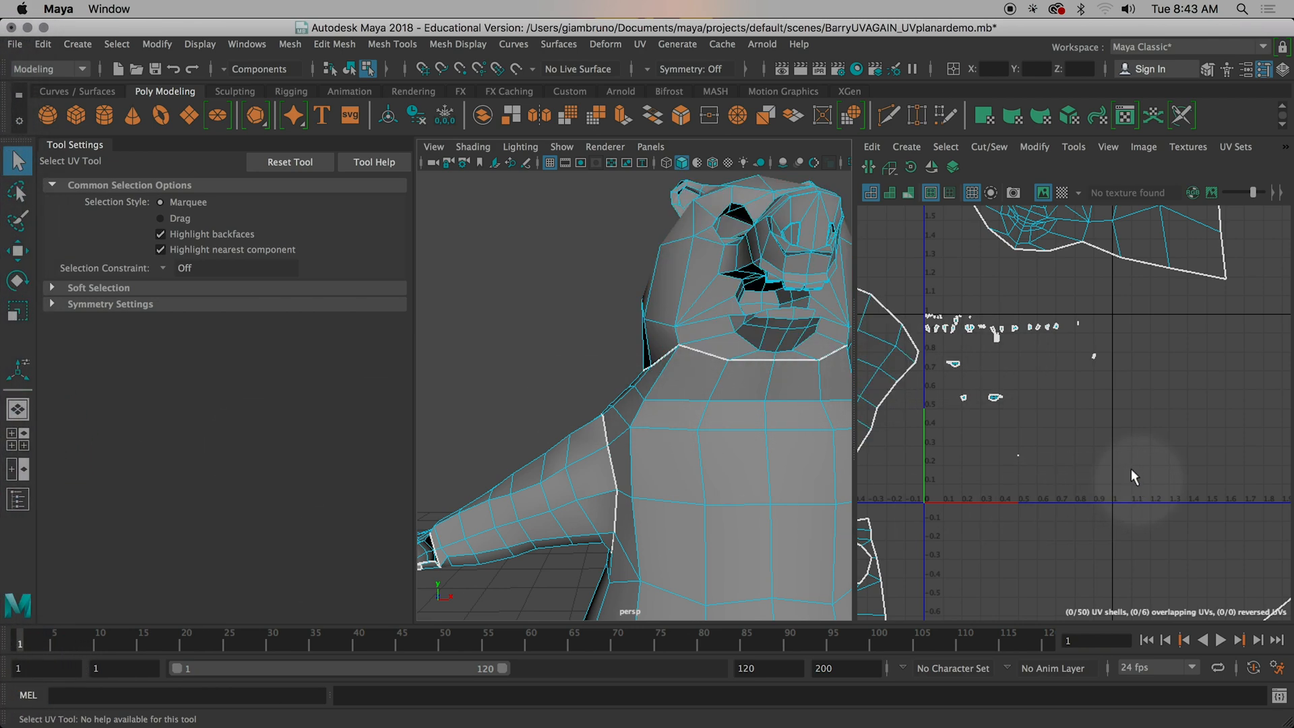
Step: Return the bear mesh to object mode with the whole model selected
right_click(825, 317)
right_drag(828, 309, 833, 222)
alt+drag(714, 491, 647, 497)
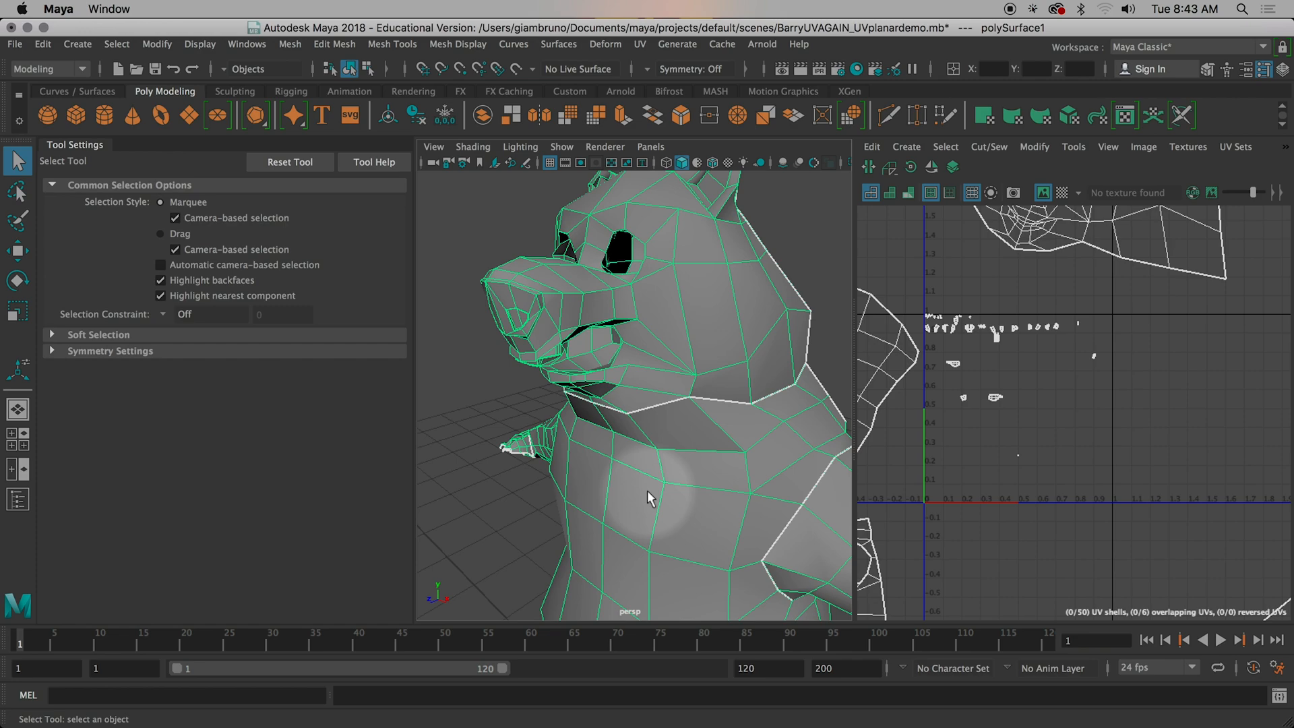
scroll(1069, 395, down, 4)
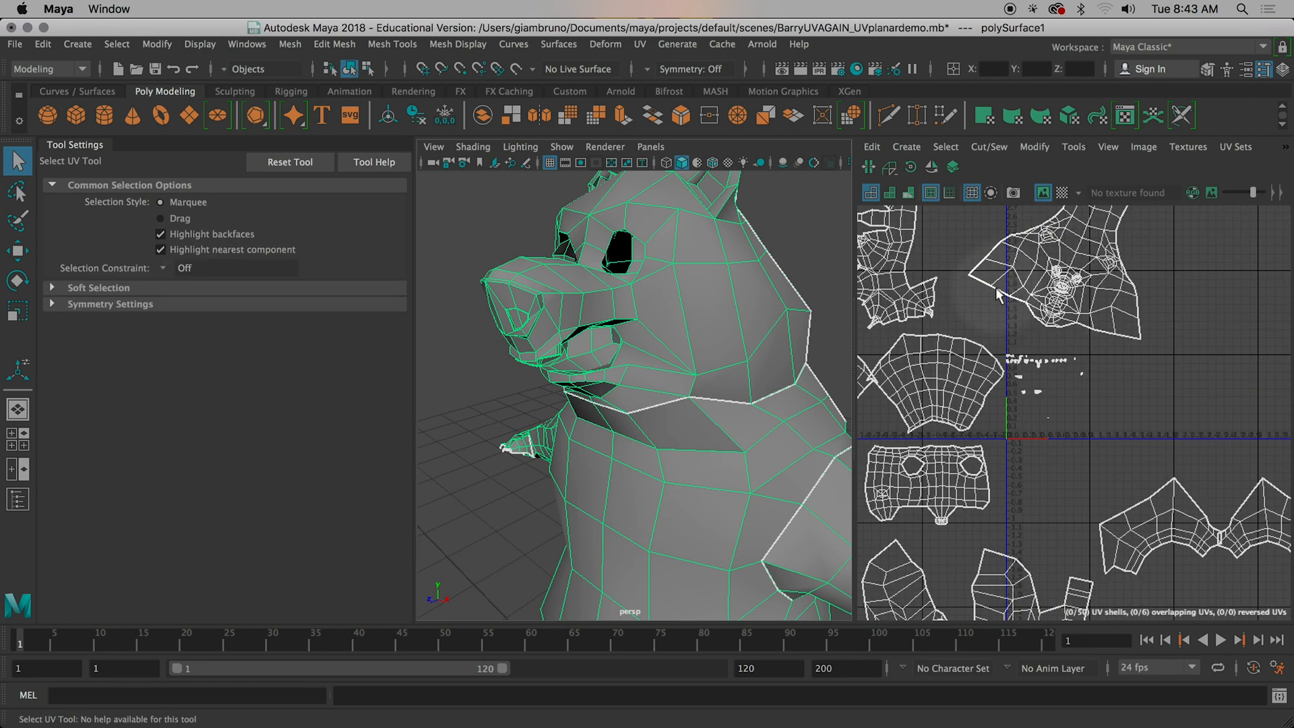
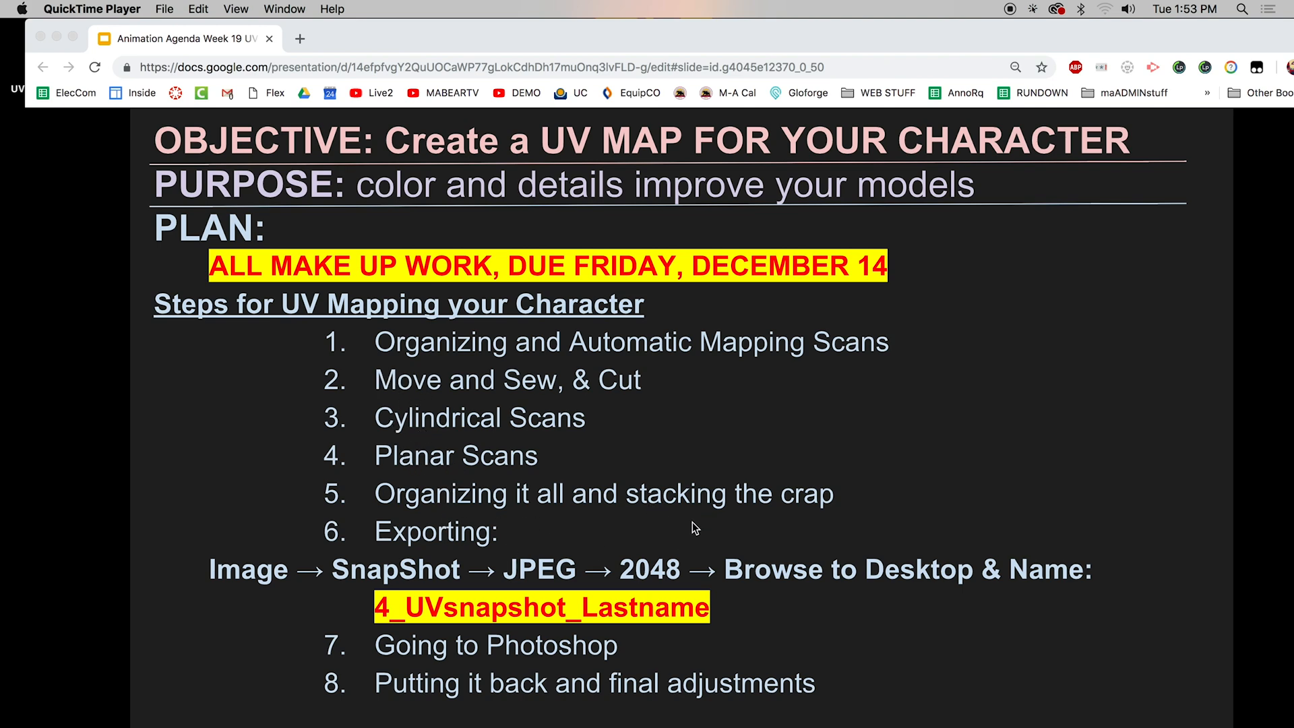
Step: Switch to Maya and examine the head, hand and leg shells in the UV layout of the BarryUVAGAIN_PreStack scene
mouse_move(3, 477)
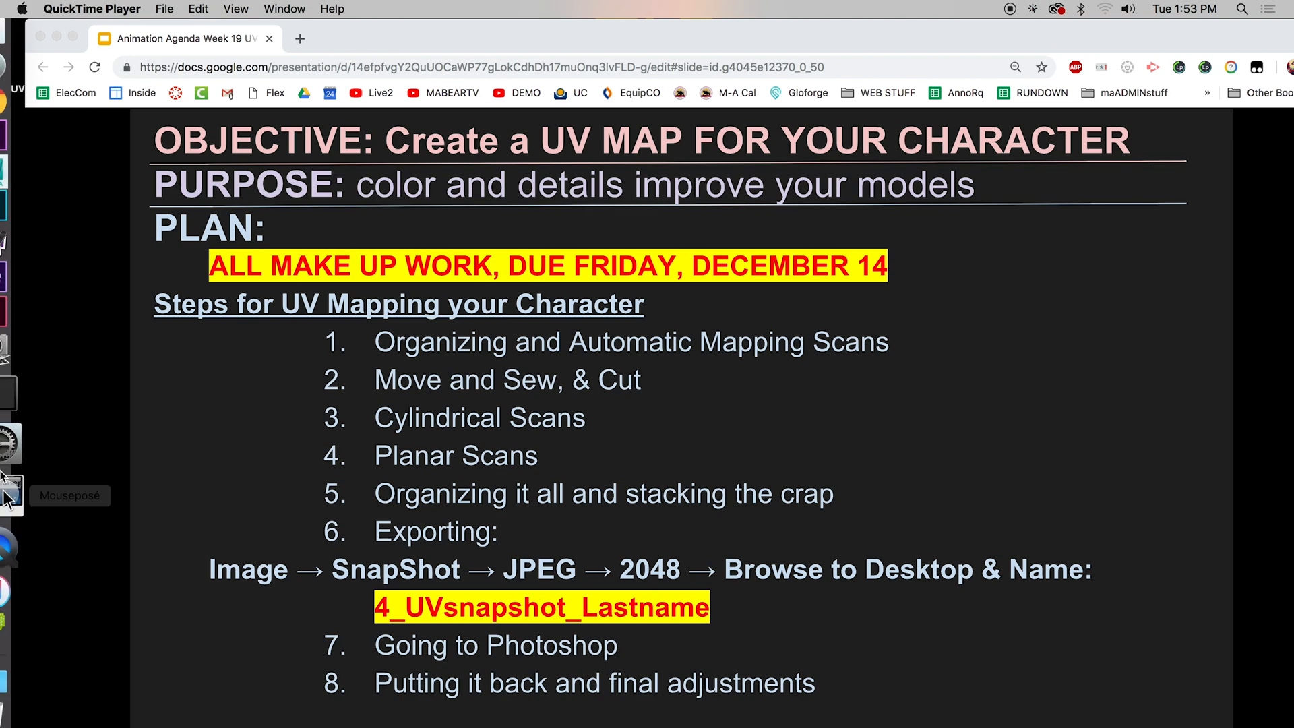
click(35, 206)
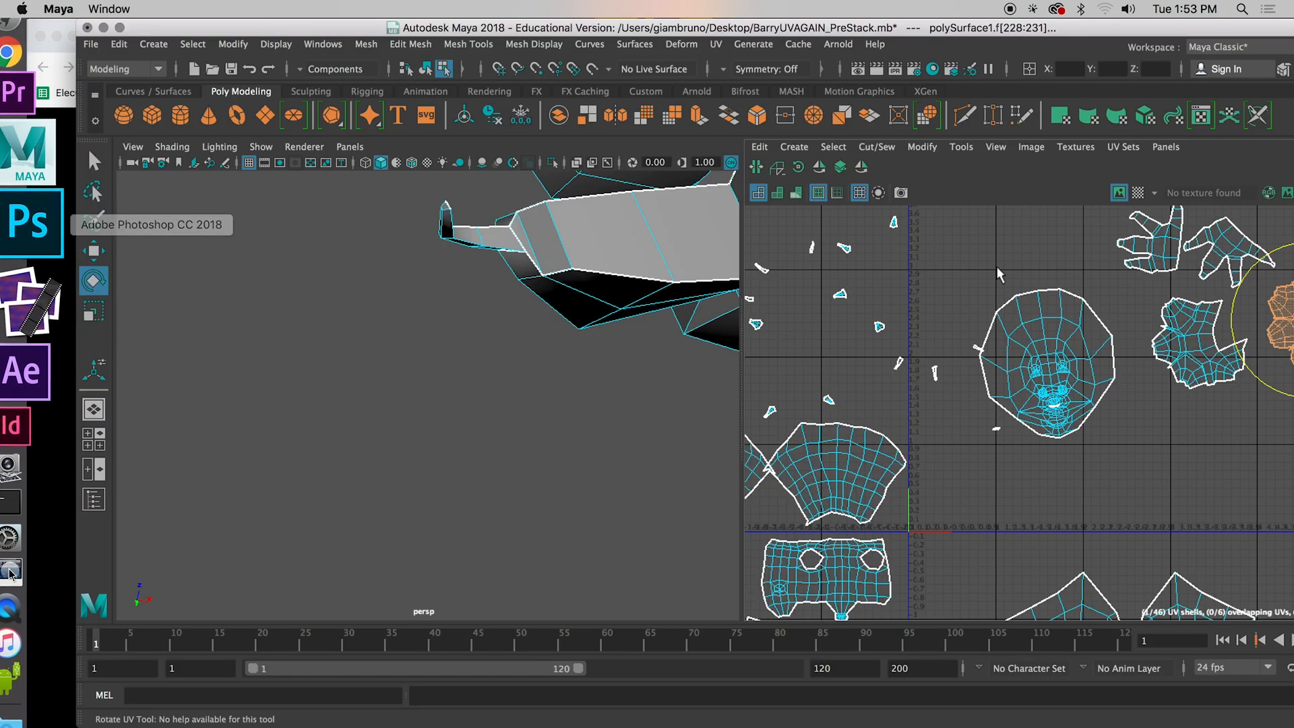
alt+middle_drag(1096, 390, 940, 464)
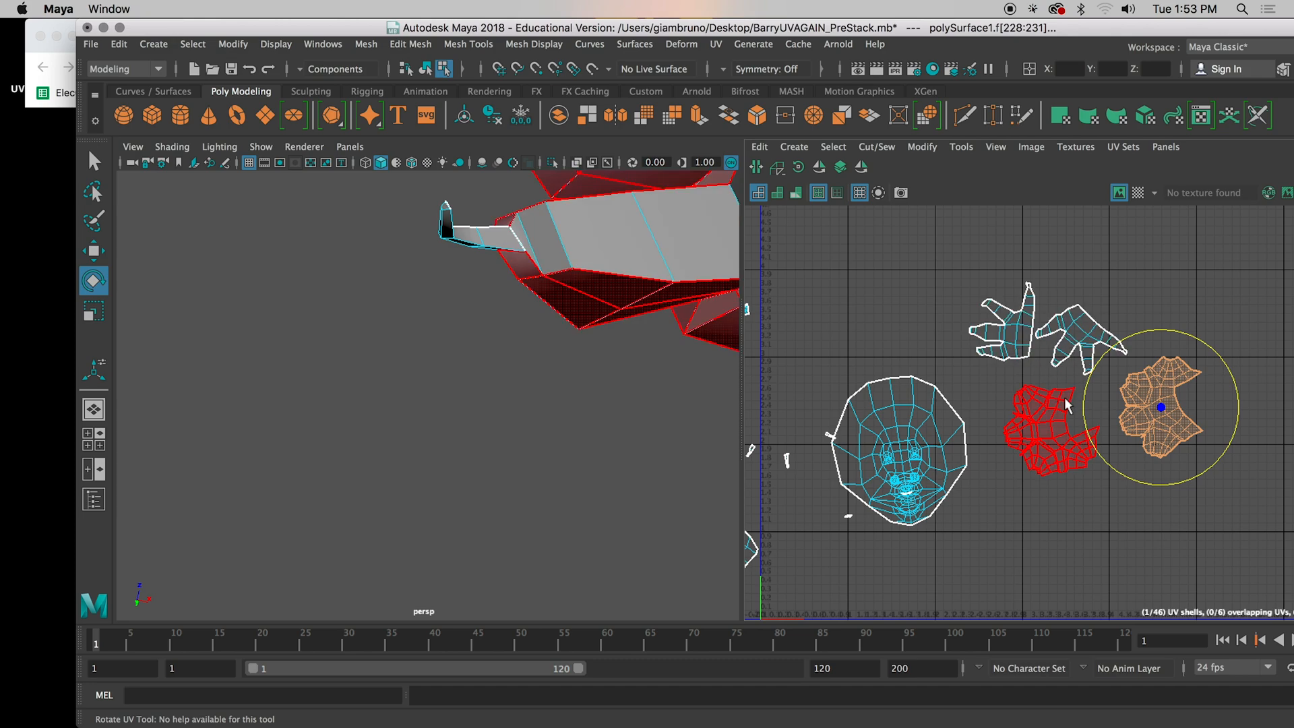
scroll(1064, 403, up, 5)
scroll(1048, 432, down, 2)
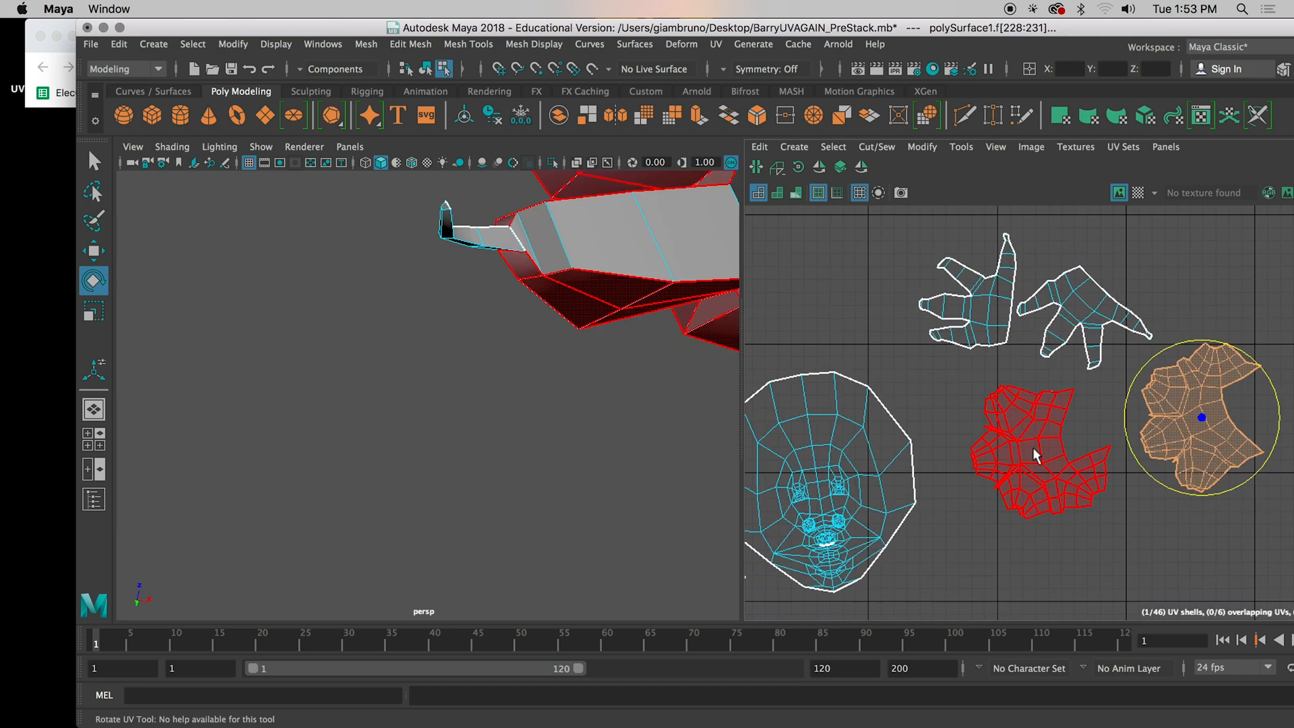
scroll(1024, 403, down, 4)
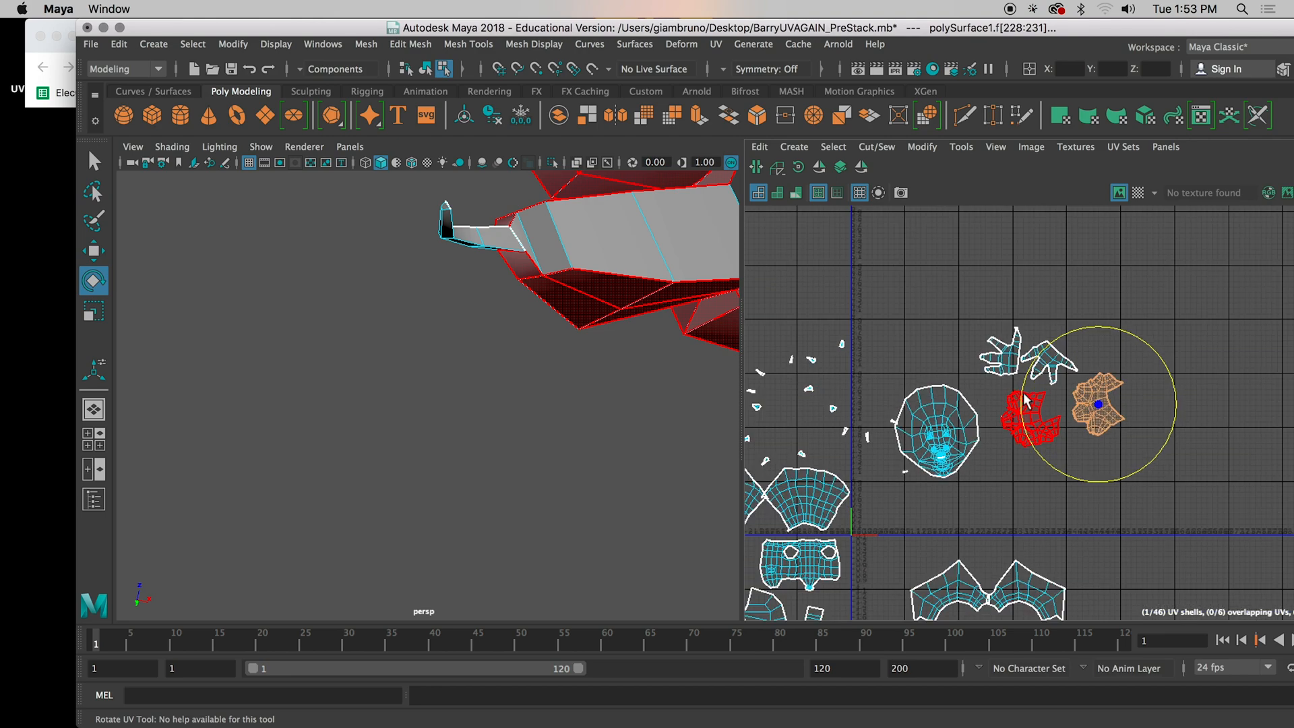
scroll(1017, 403, up, 5)
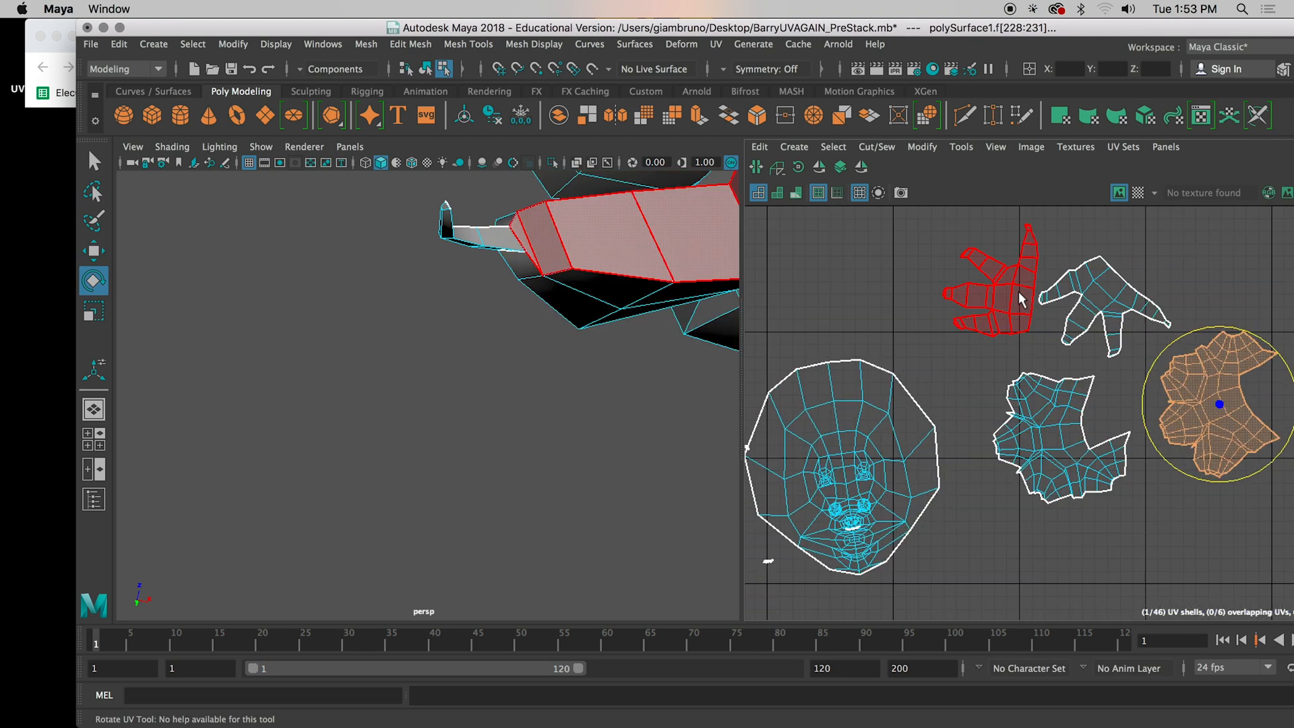
alt+middle_drag(944, 479, 1020, 385)
scroll(1046, 465, down, 6)
alt+middle_drag(985, 484, 1043, 341)
alt+middle_drag(1015, 424, 975, 501)
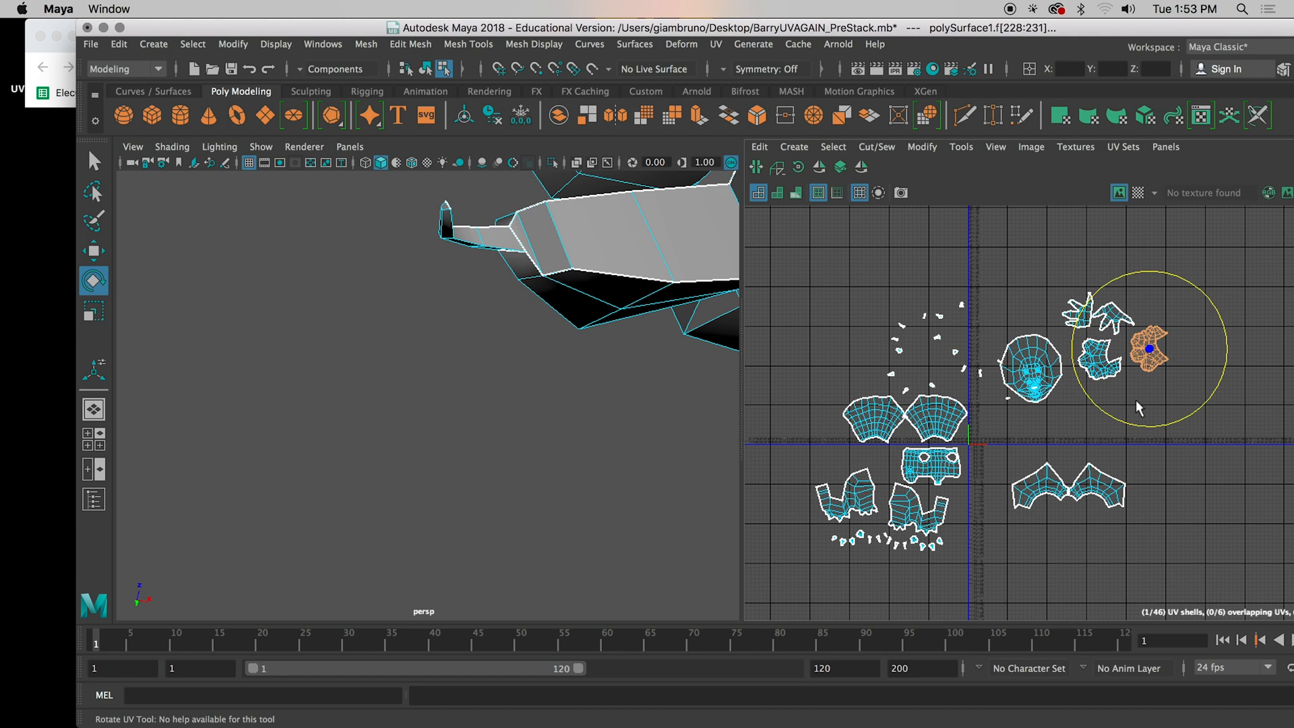
scroll(1098, 433, up, 2)
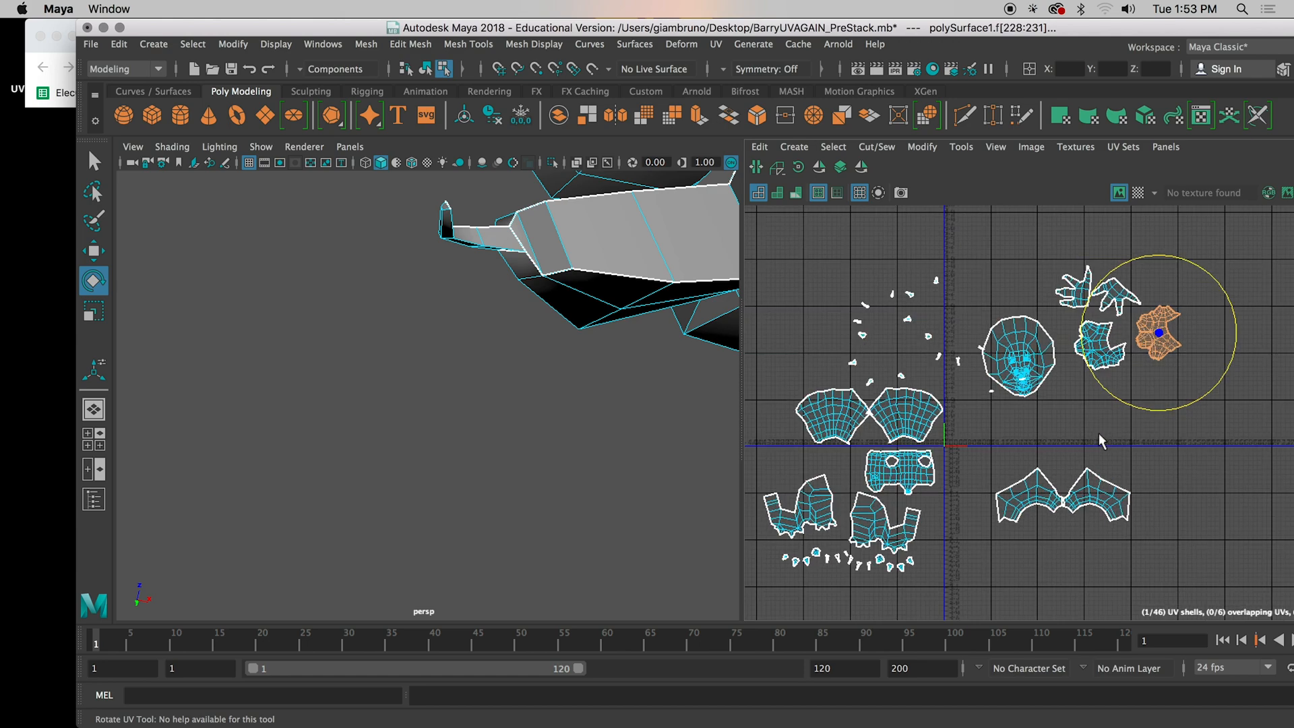
Step: Widen the UV editor at the viewport's expense and display its UV mapping commands
drag(741, 389, 568, 380)
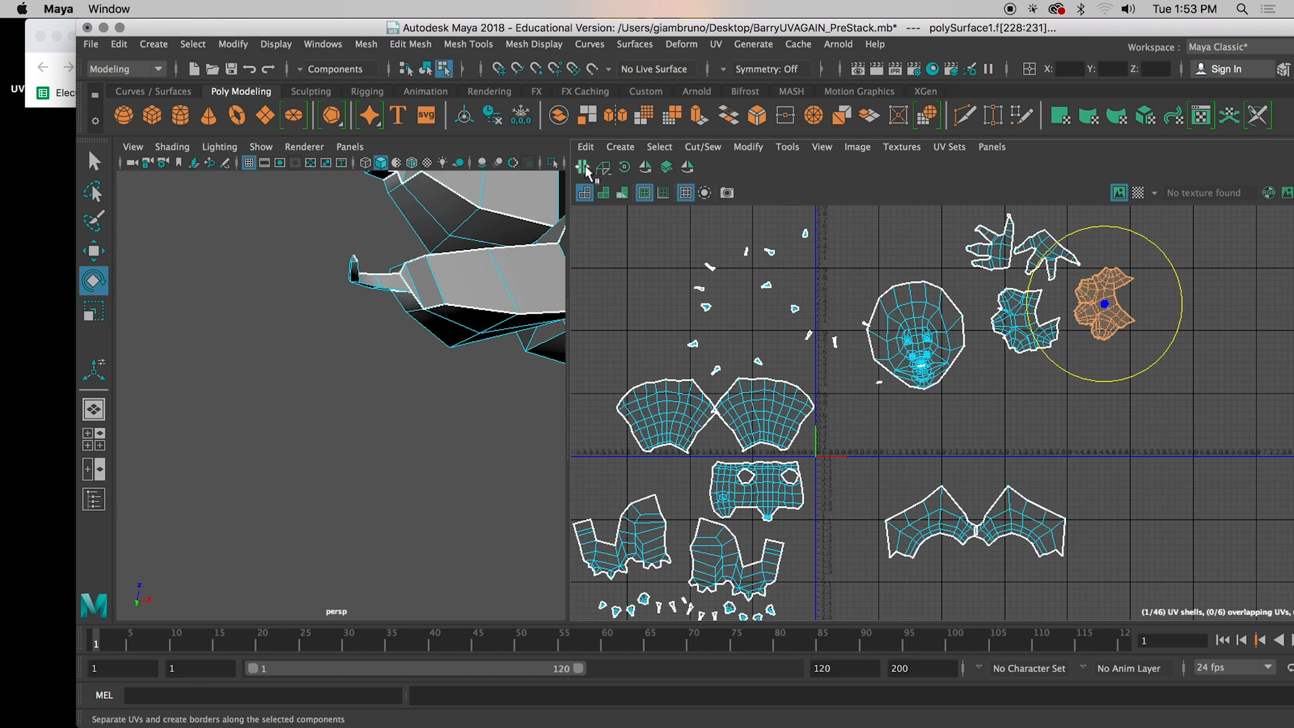
click(620, 146)
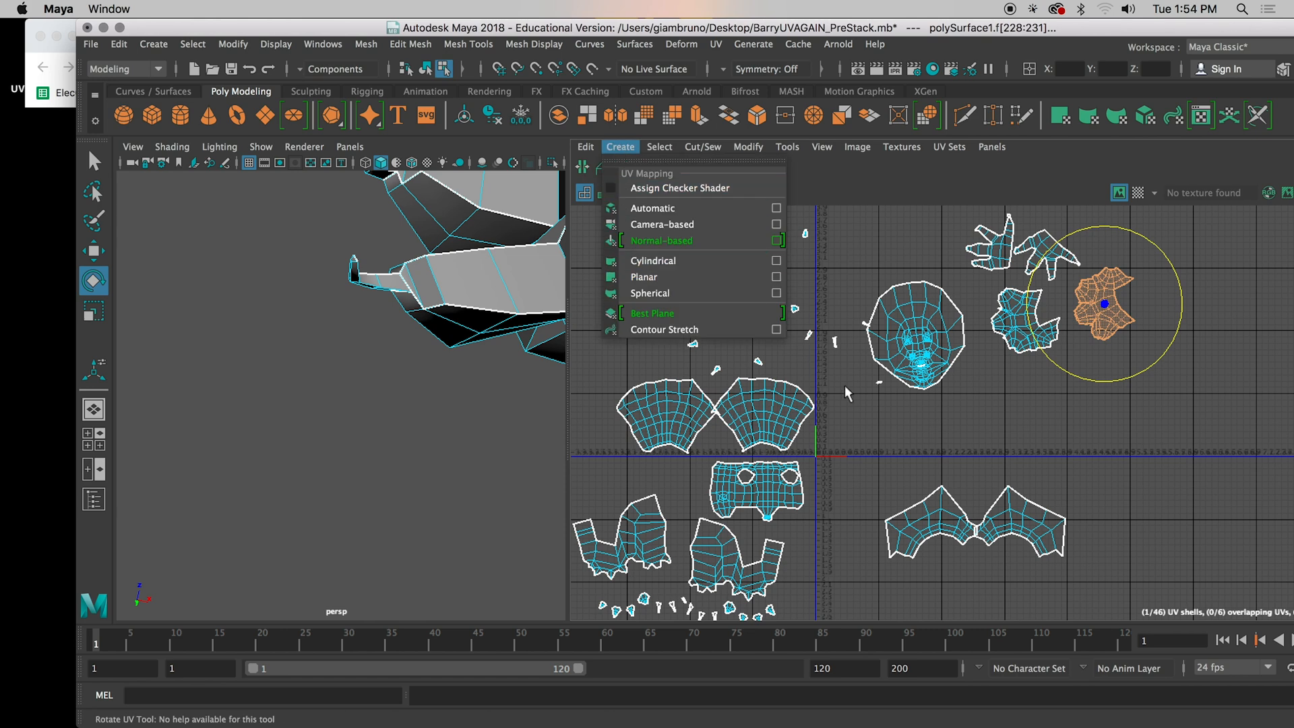
Step: Select one of the tiny leftover shells in the UV layout and locate its faces on the bear model
right_drag(956, 435, 902, 421)
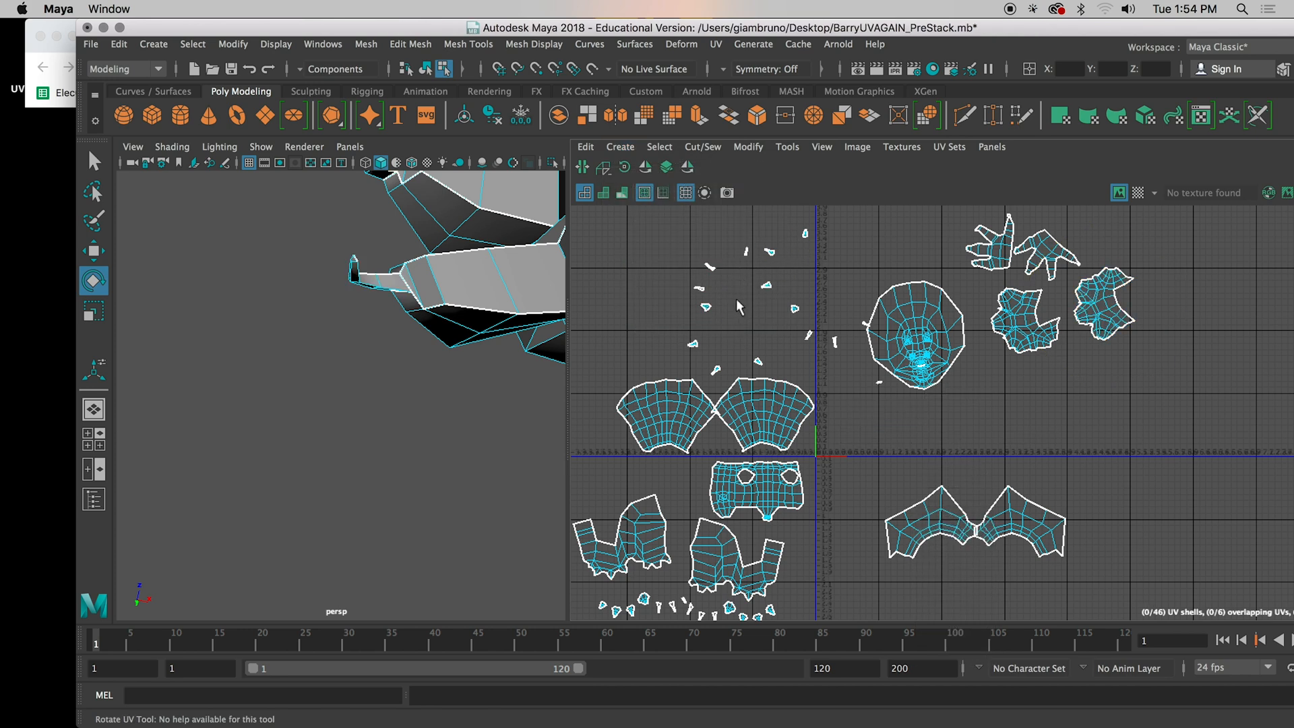
alt+middle_drag(739, 301, 738, 342)
click(475, 353)
click(765, 326)
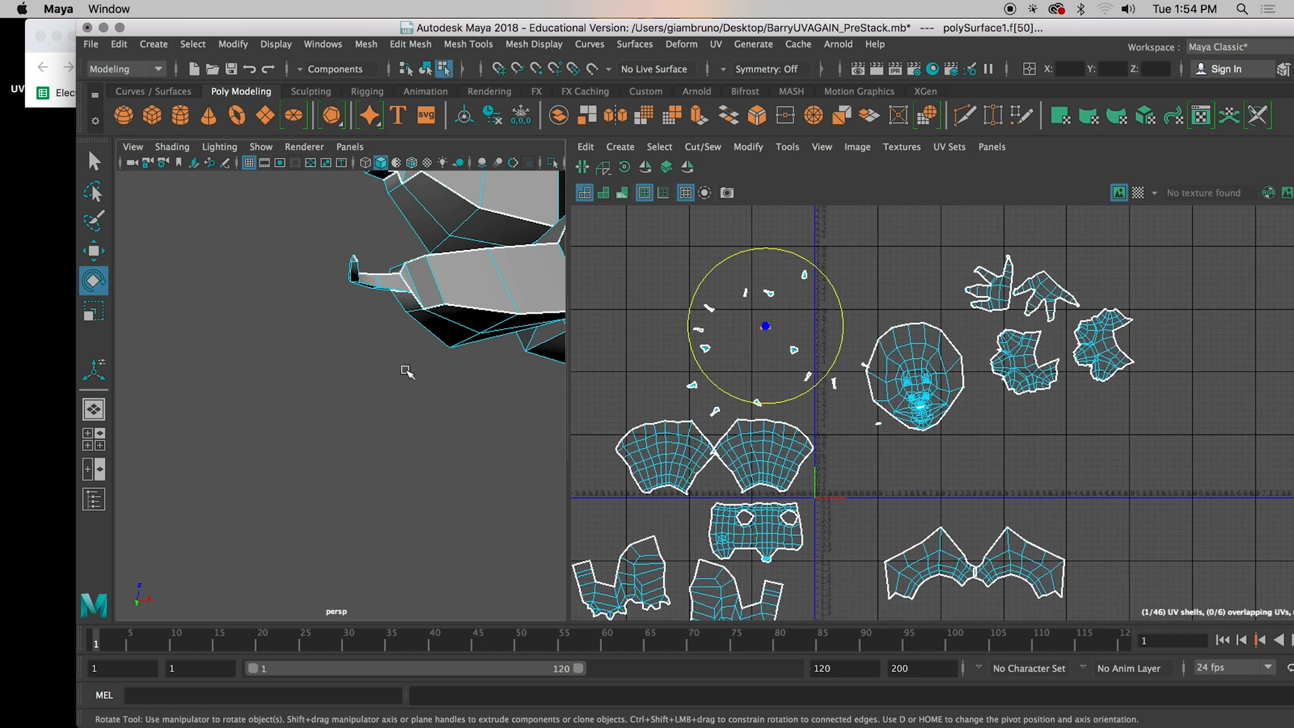
key(w)
alt+drag(422, 388, 450, 512)
scroll(490, 496, down, 10)
alt+middle_drag(490, 496, 376, 479)
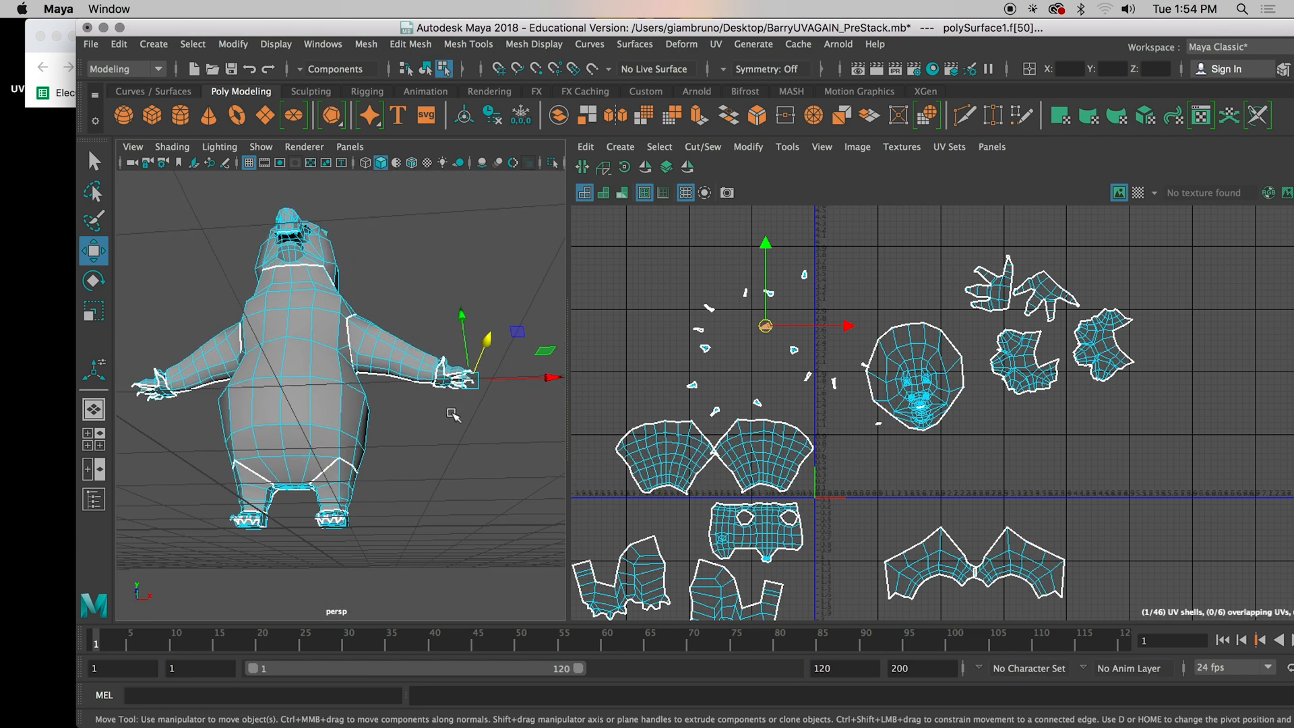
alt+drag(429, 542, 340, 560)
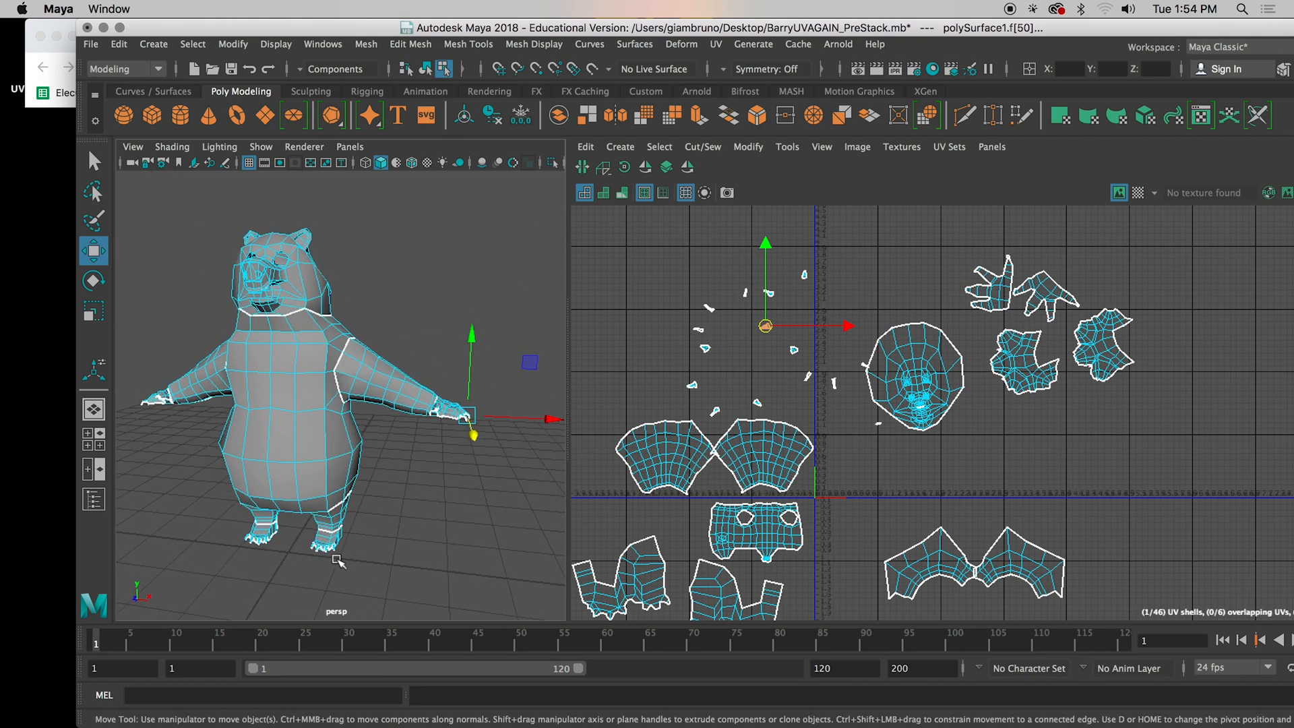
scroll(871, 429, up, 3)
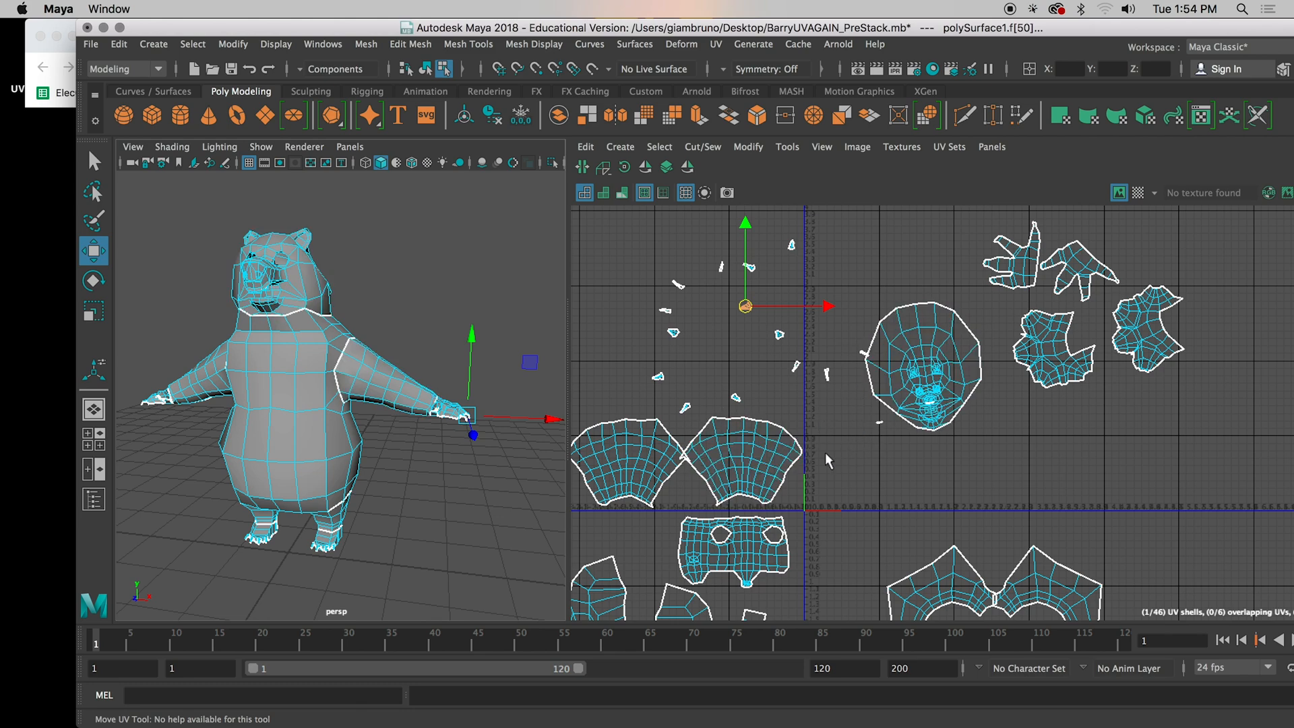
Step: Shift the head shell slightly away from its surroundings and move the tiny facial shell beside it to the group of small shells
click(906, 378)
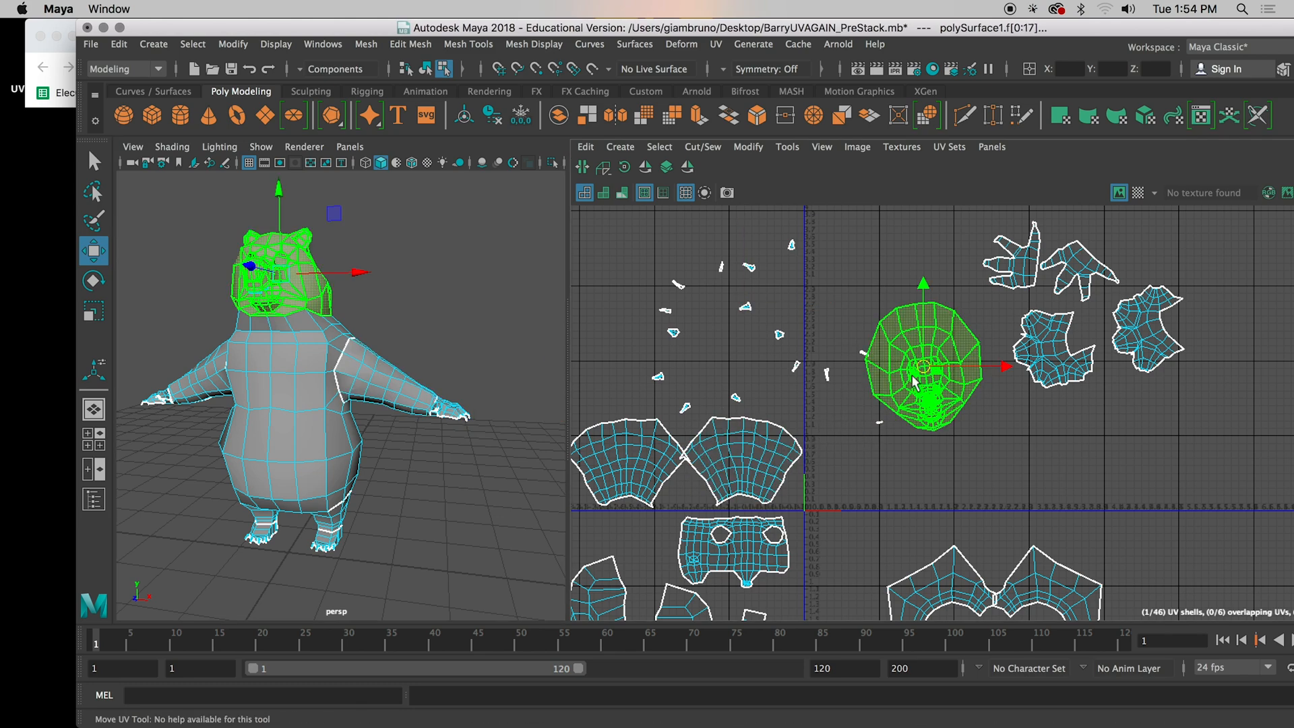
drag(935, 402, 946, 398)
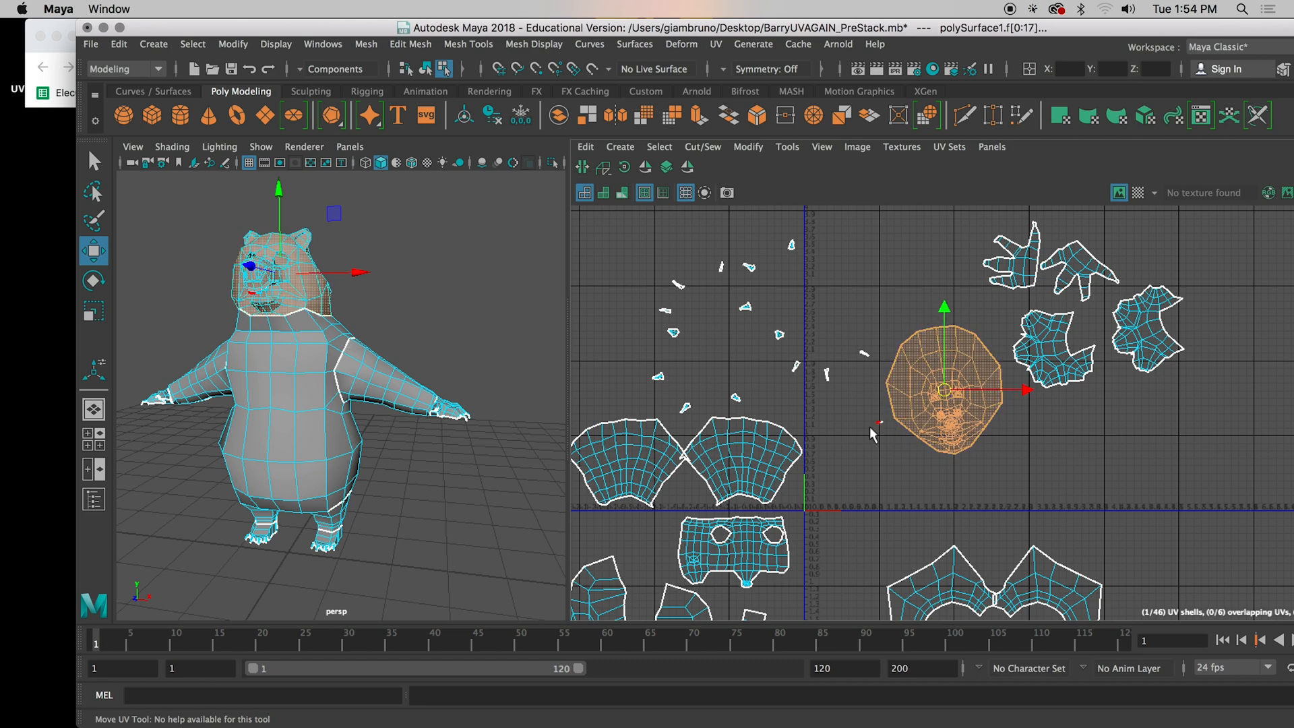
drag(887, 436, 769, 367)
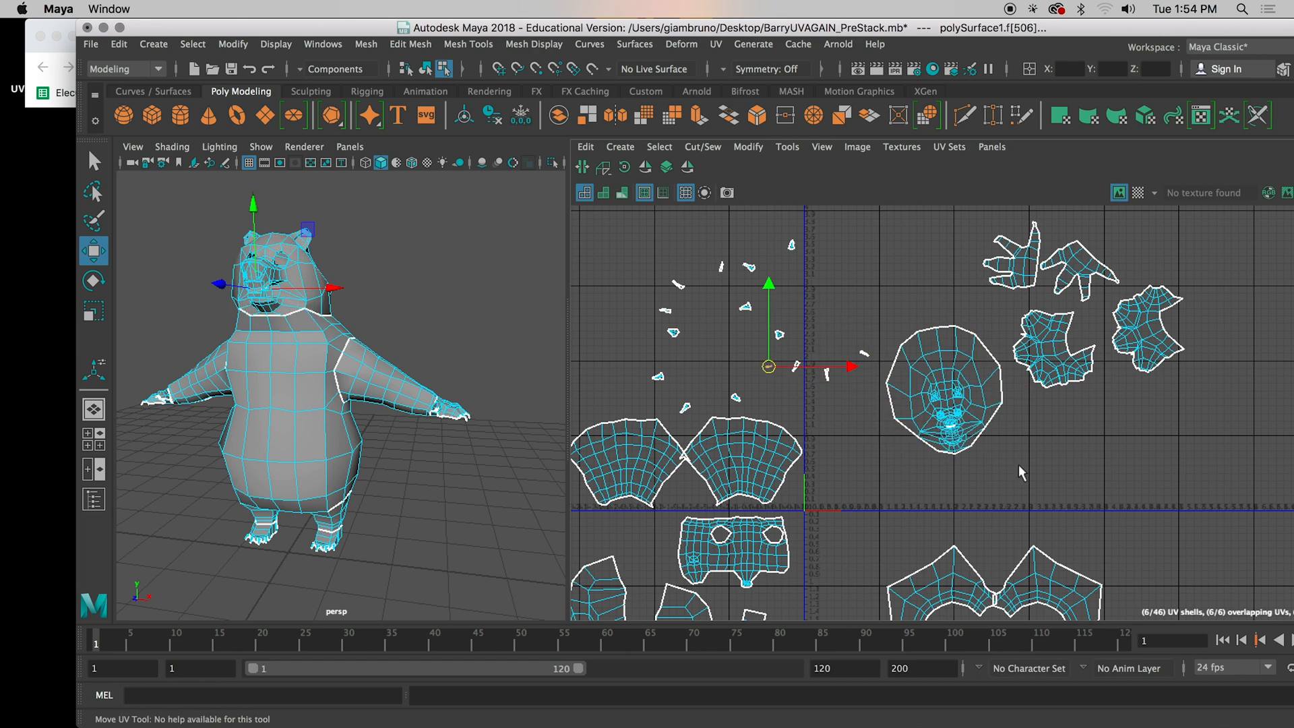
Step: Select the two arm shells alternately to compare their outlines in the UV layout
alt+middle_drag(834, 471, 888, 377)
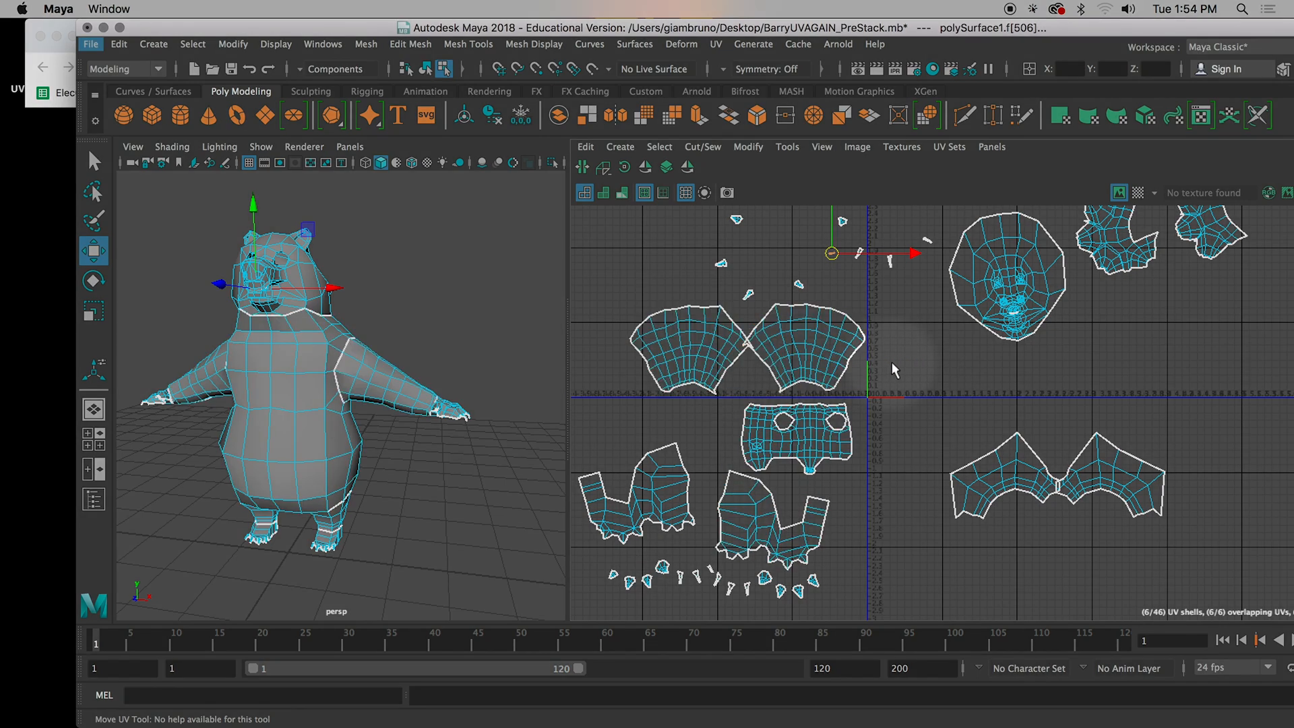
click(892, 361)
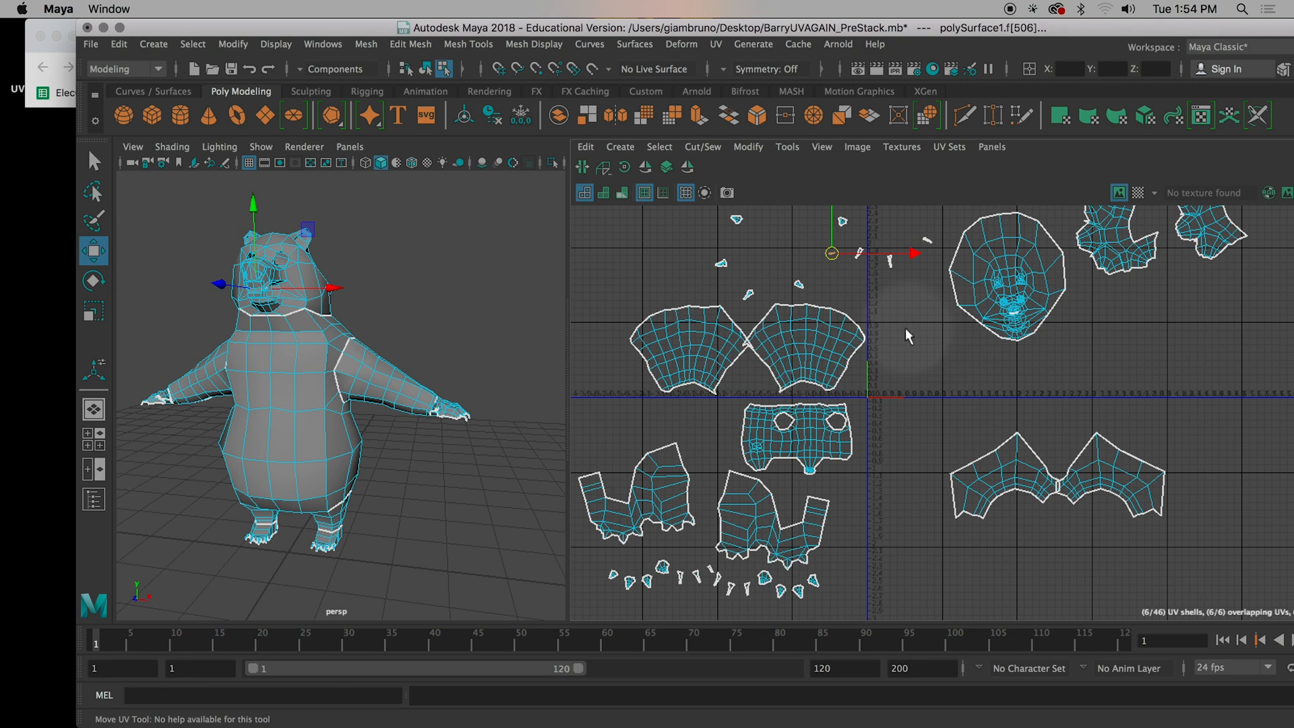
scroll(1000, 367, down, 2)
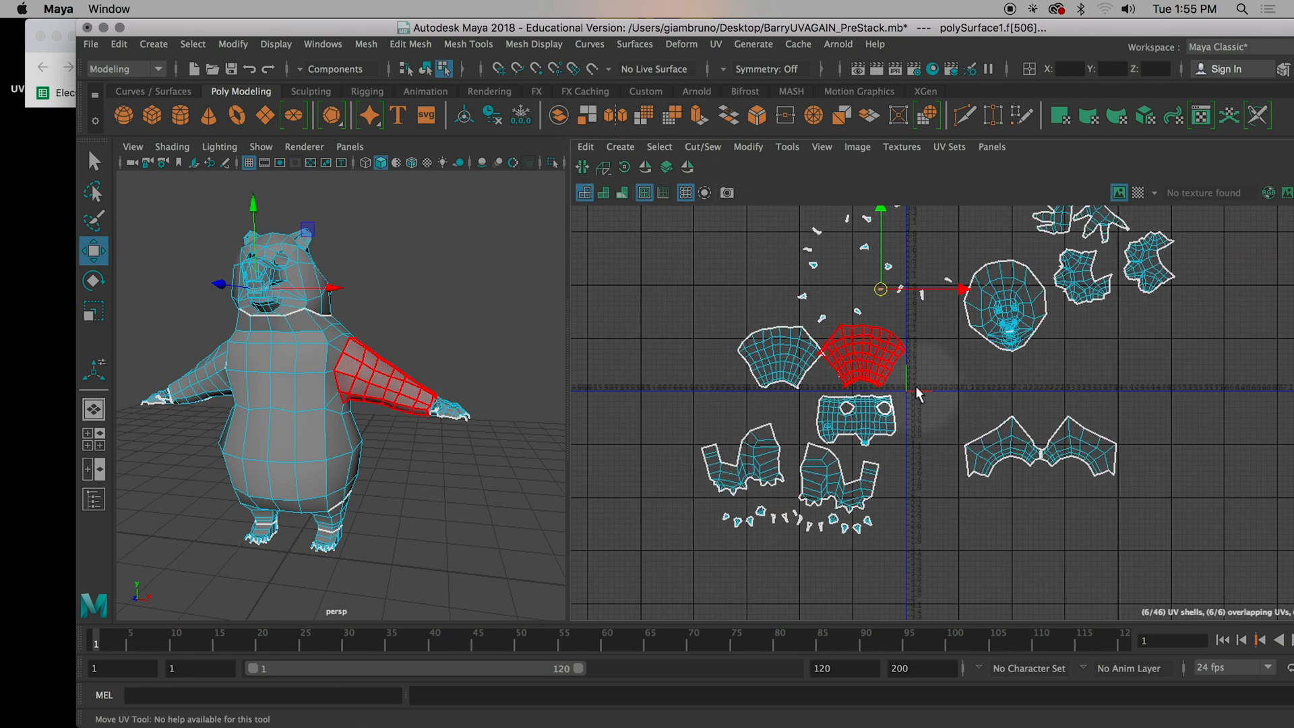
scroll(954, 381, up, 1)
click(766, 358)
click(859, 342)
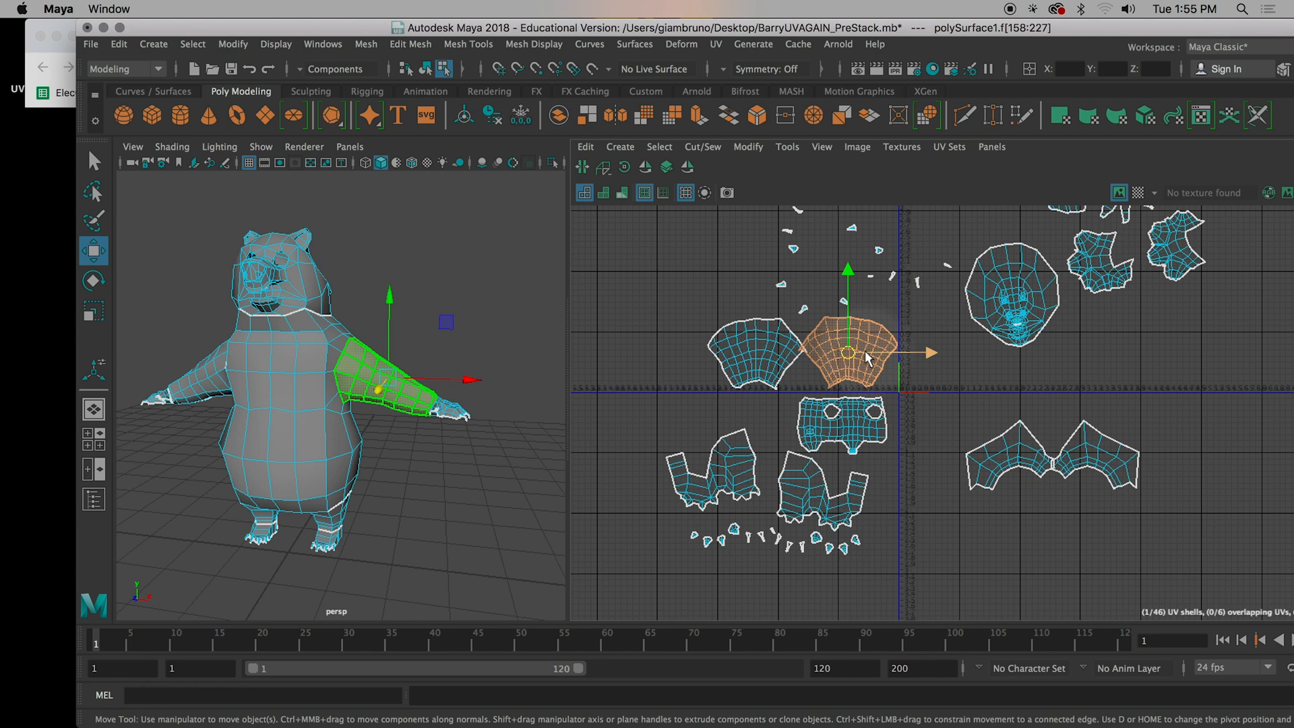
click(777, 358)
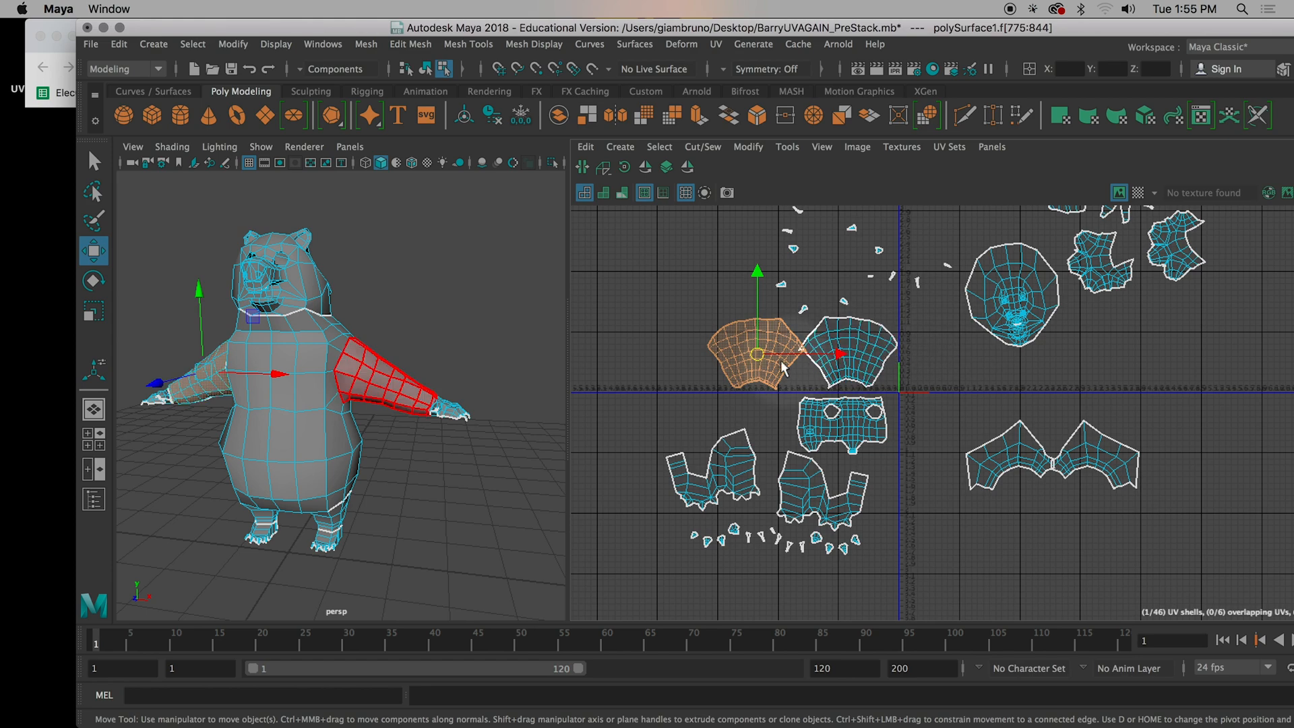
click(846, 339)
click(751, 349)
click(840, 345)
click(753, 347)
click(835, 341)
Step: Examine both arms, the torso and the seams on the bear model from the front and the sides
alt+drag(530, 472, 404, 377)
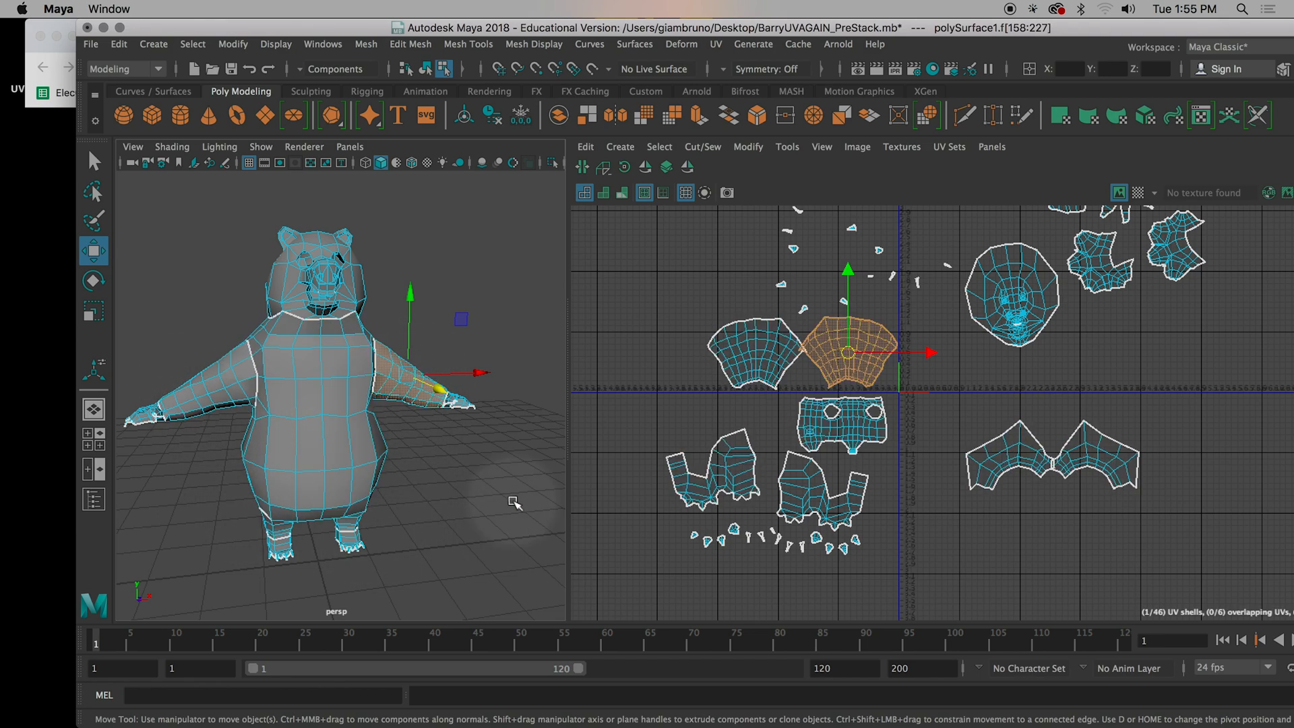
alt+drag(499, 500, 465, 512)
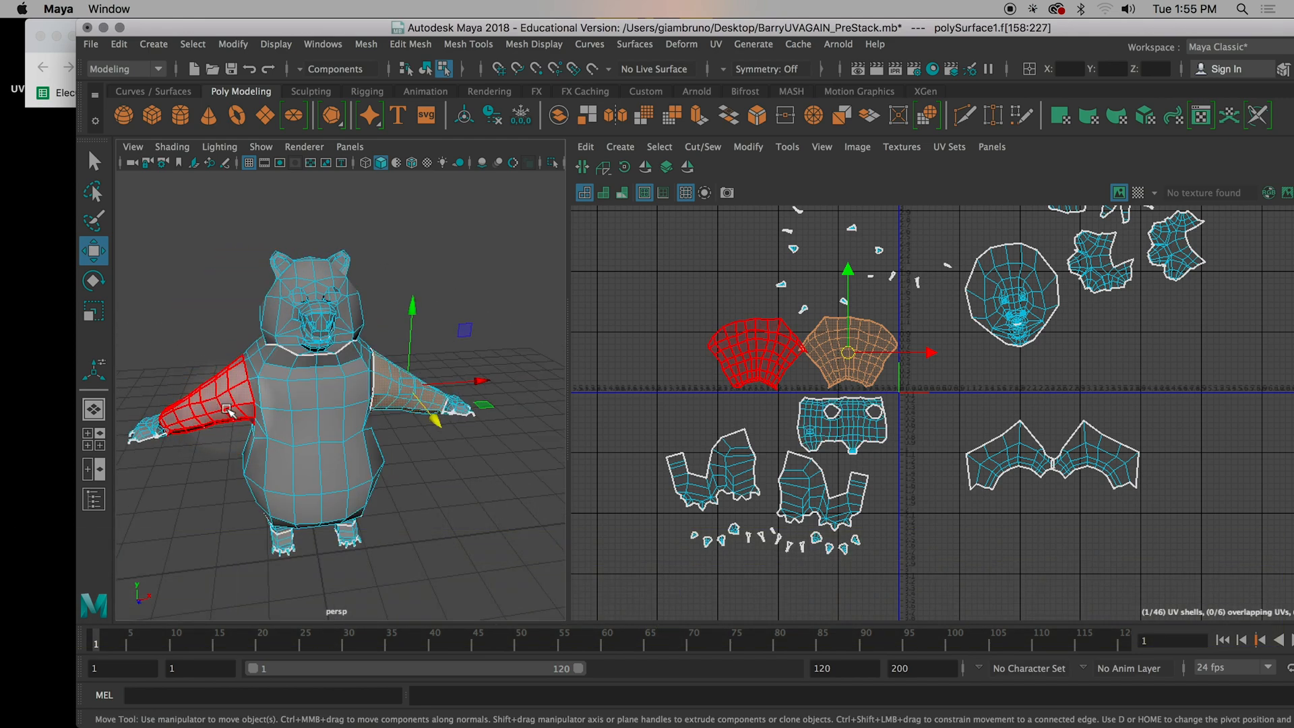
scroll(226, 409, up, 4)
scroll(227, 409, down, 4)
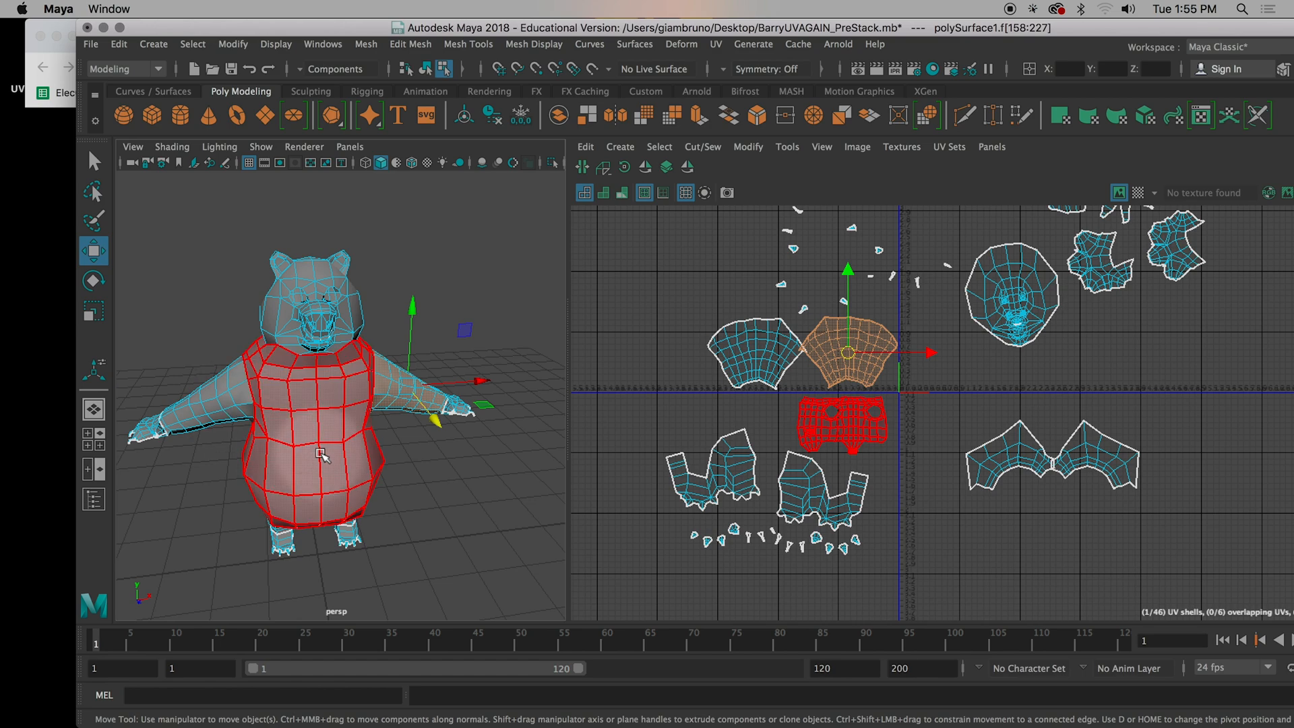
alt+drag(343, 450, 372, 339)
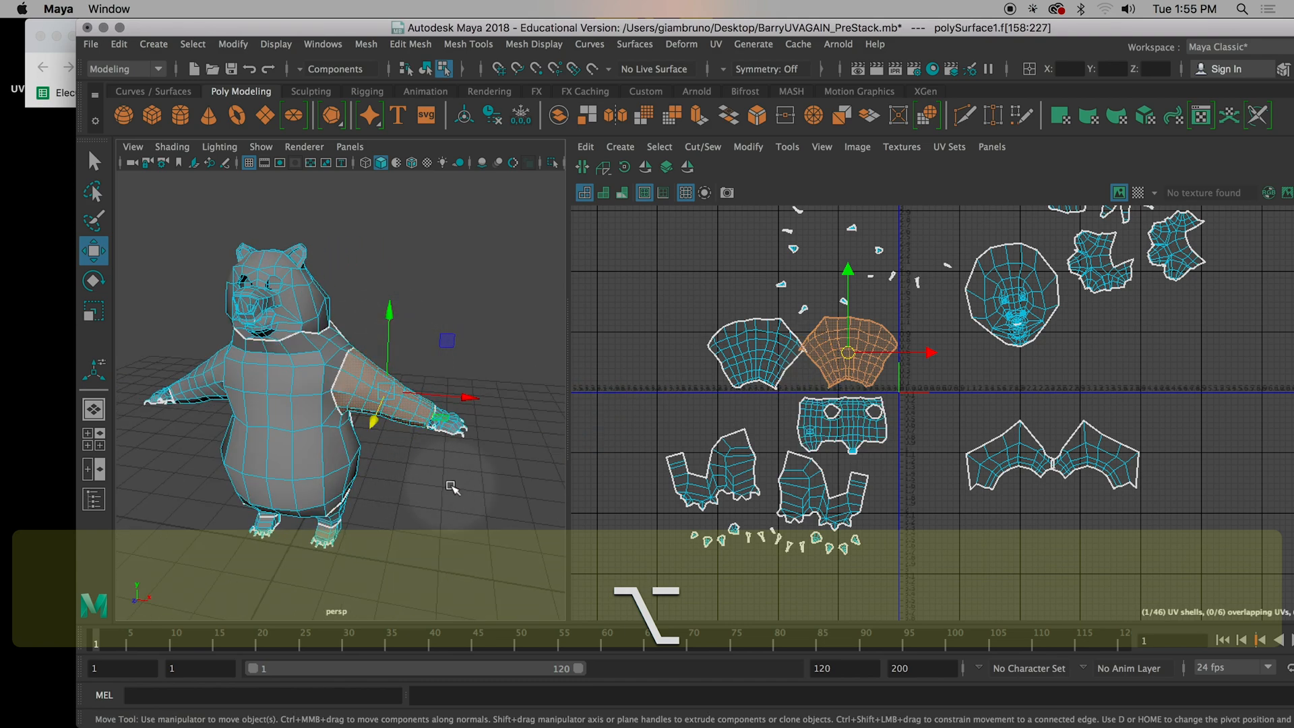
scroll(444, 497, up, 5)
click(390, 364)
alt+drag(389, 363, 249, 377)
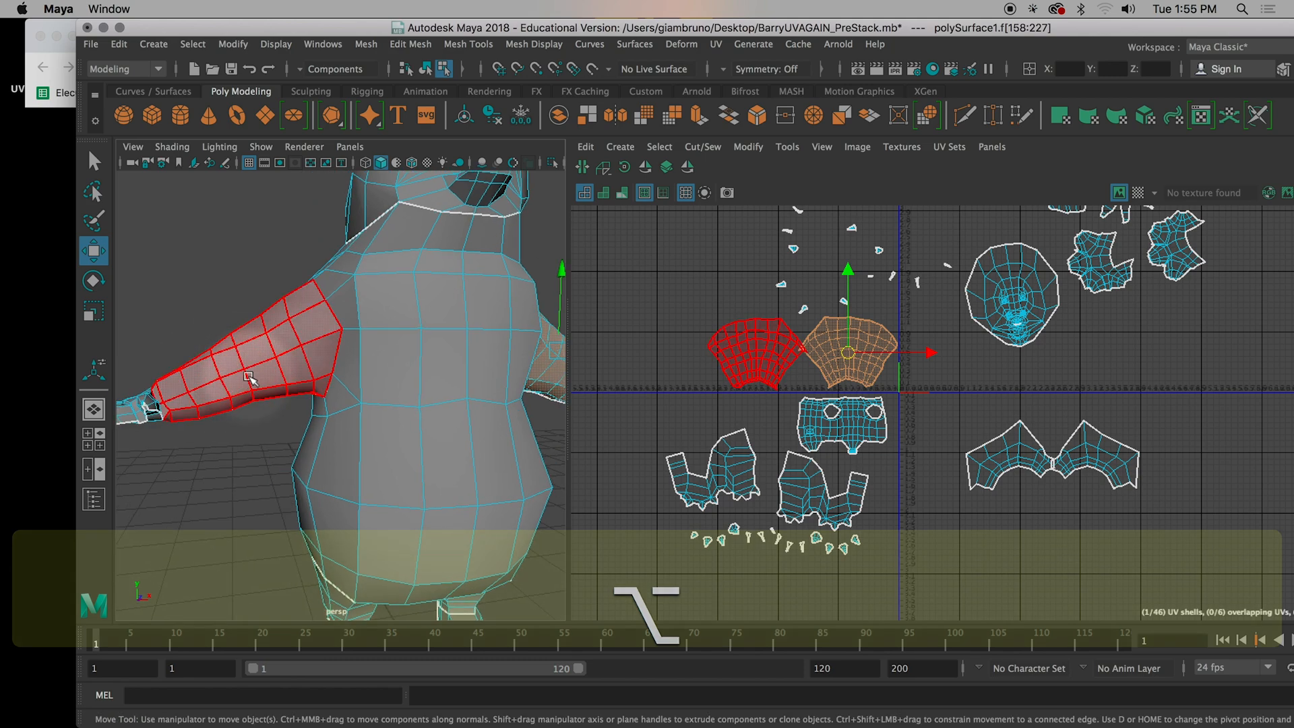
scroll(746, 382, down, 1)
alt+drag(415, 409, 361, 442)
scroll(449, 464, down, 5)
scroll(449, 463, up, 5)
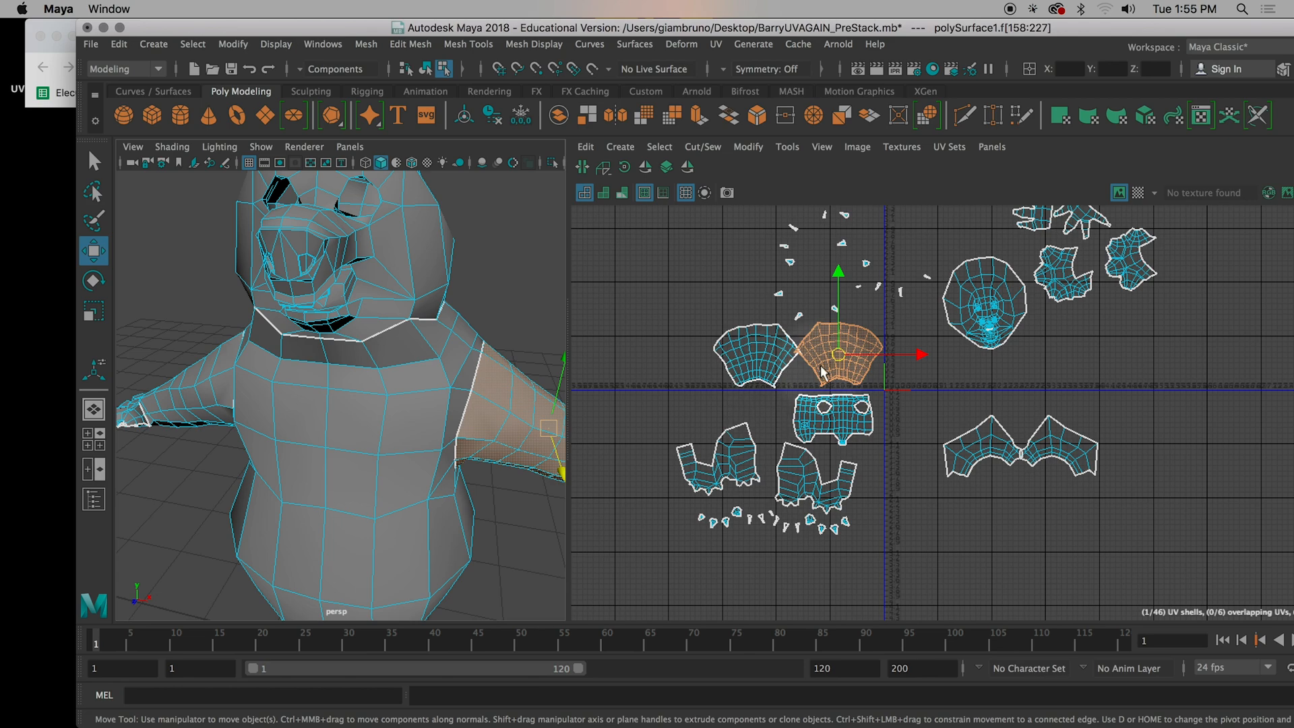
Step: Move the bear's left arm shell on top of the right arm shell to compare their shapes
click(676, 373)
click(837, 350)
drag(836, 351, 756, 349)
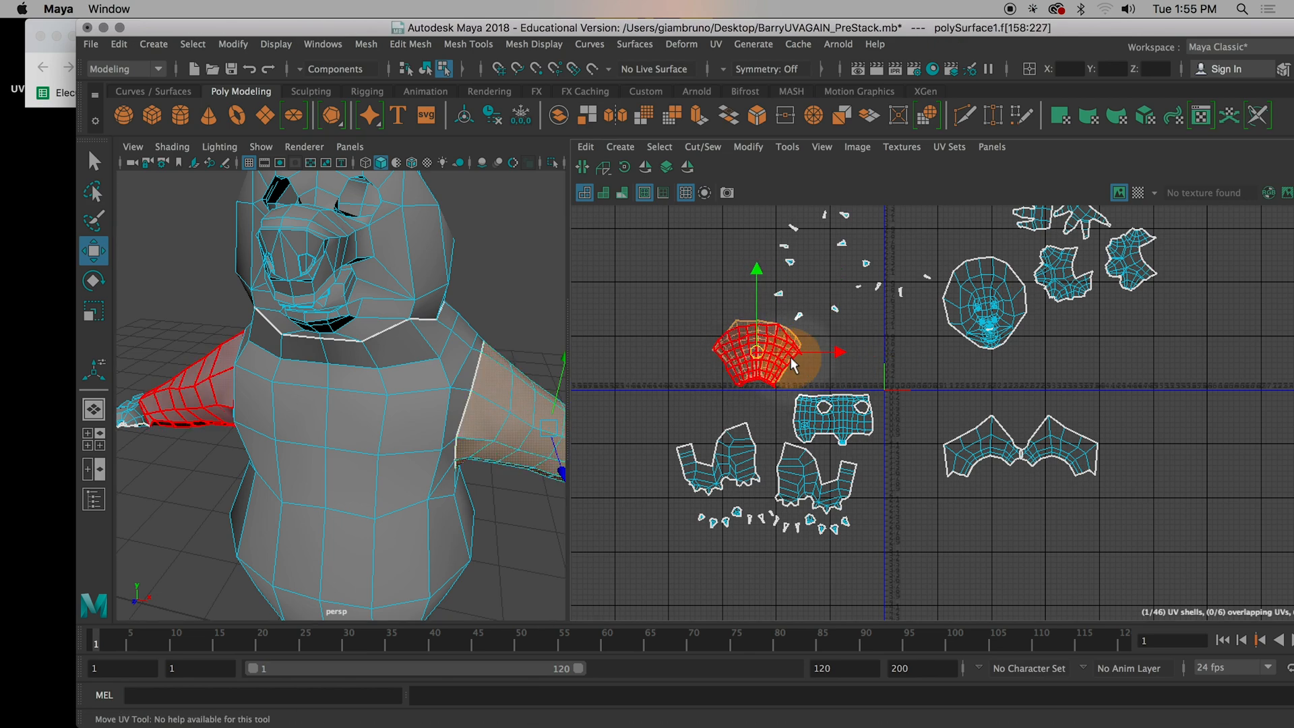
scroll(793, 357, up, 4)
scroll(794, 357, up, 4)
alt+middle_drag(793, 357, 980, 389)
Step: Separate the overlapping arm shells by moving the bear's right arm shell out to the other side of the left arm shell
click(727, 406)
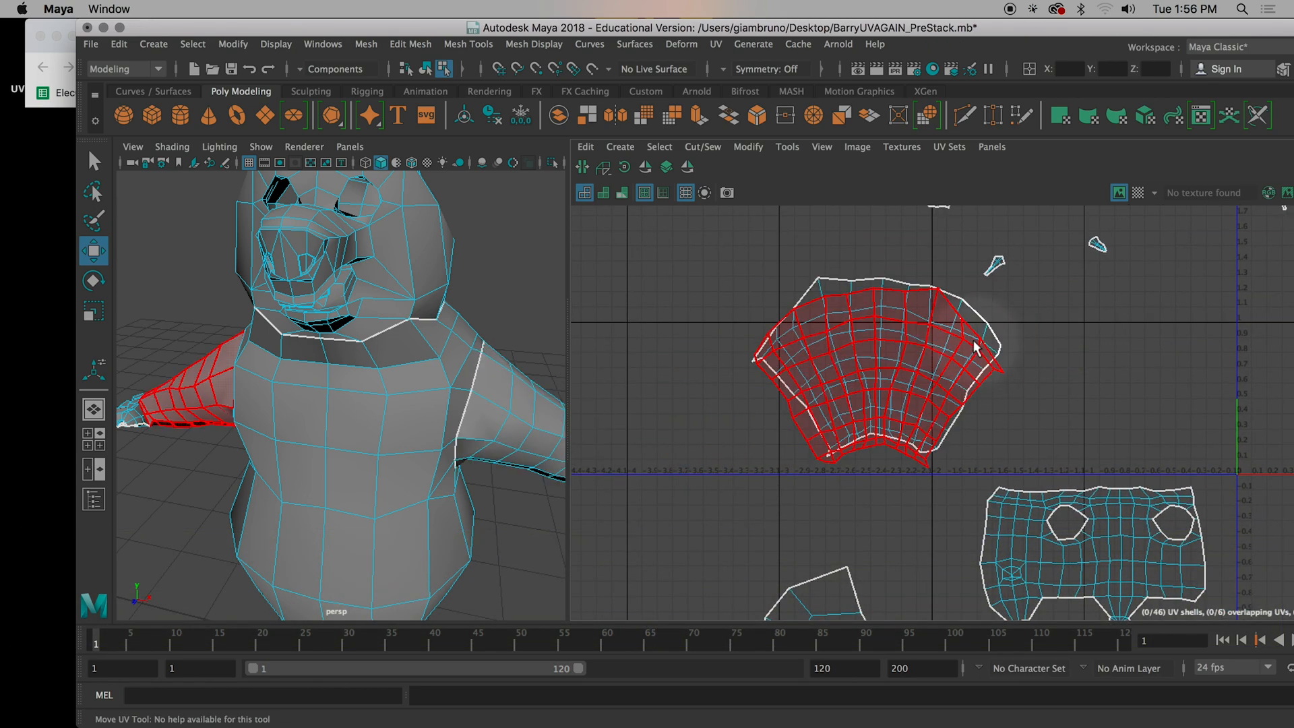
click(975, 346)
drag(878, 378, 1150, 373)
alt+middle_drag(991, 425, 905, 413)
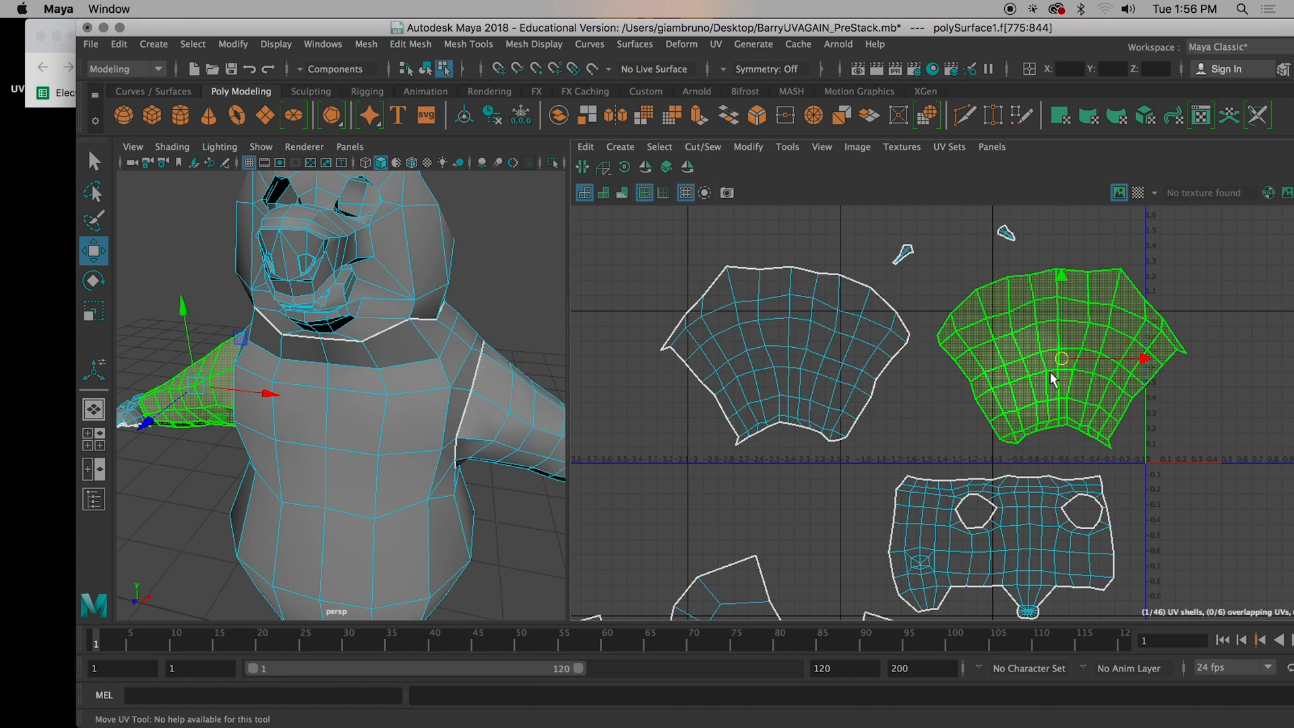
Step: Try rotating the bear's right arm shell to match the other arm shell
key(e)
drag(1025, 290, 1058, 335)
key(super+z)
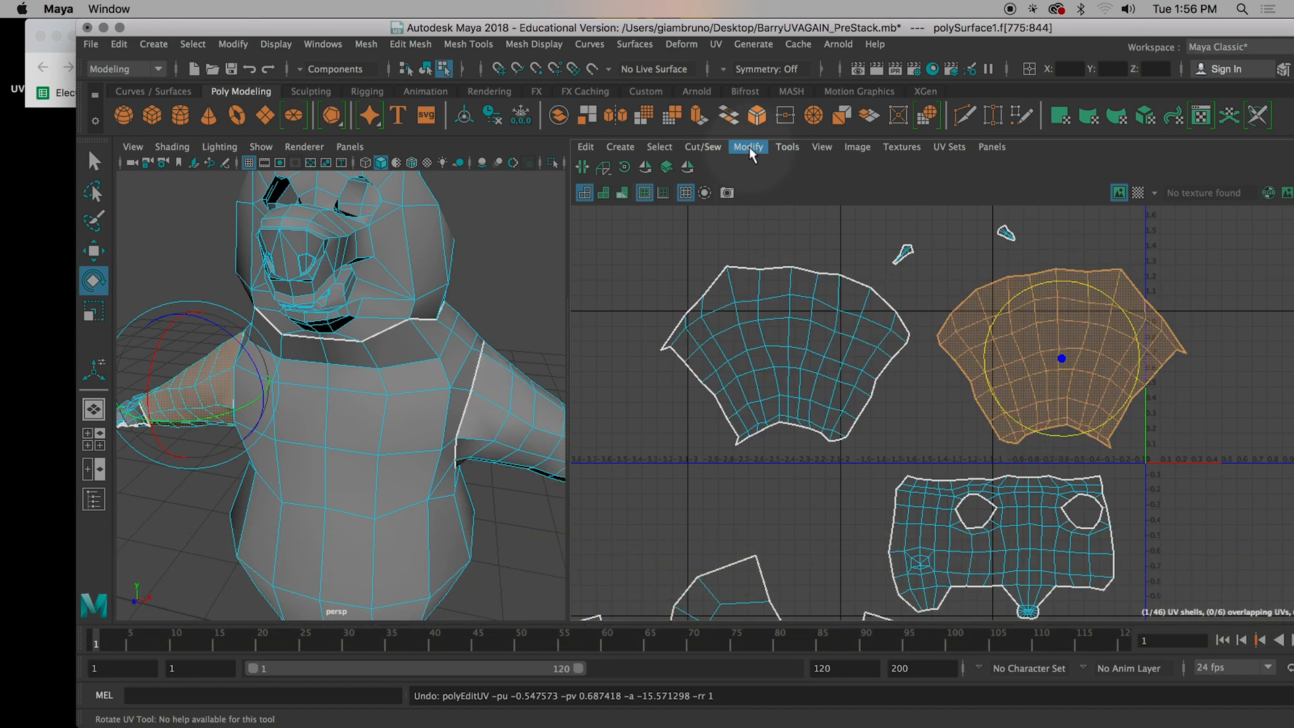
Step: Delete the two duplicate Flip shortcuts from the UV editor's custom shortcuts
click(749, 147)
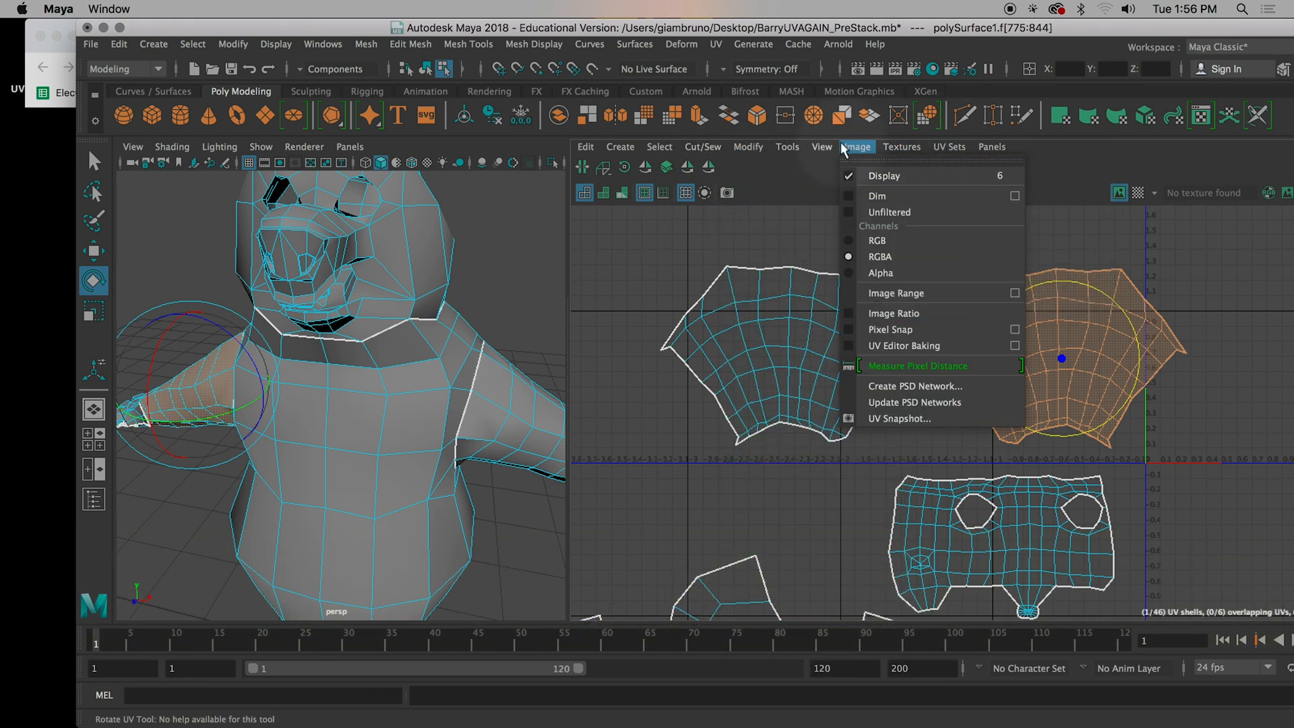
mouse_move(815, 147)
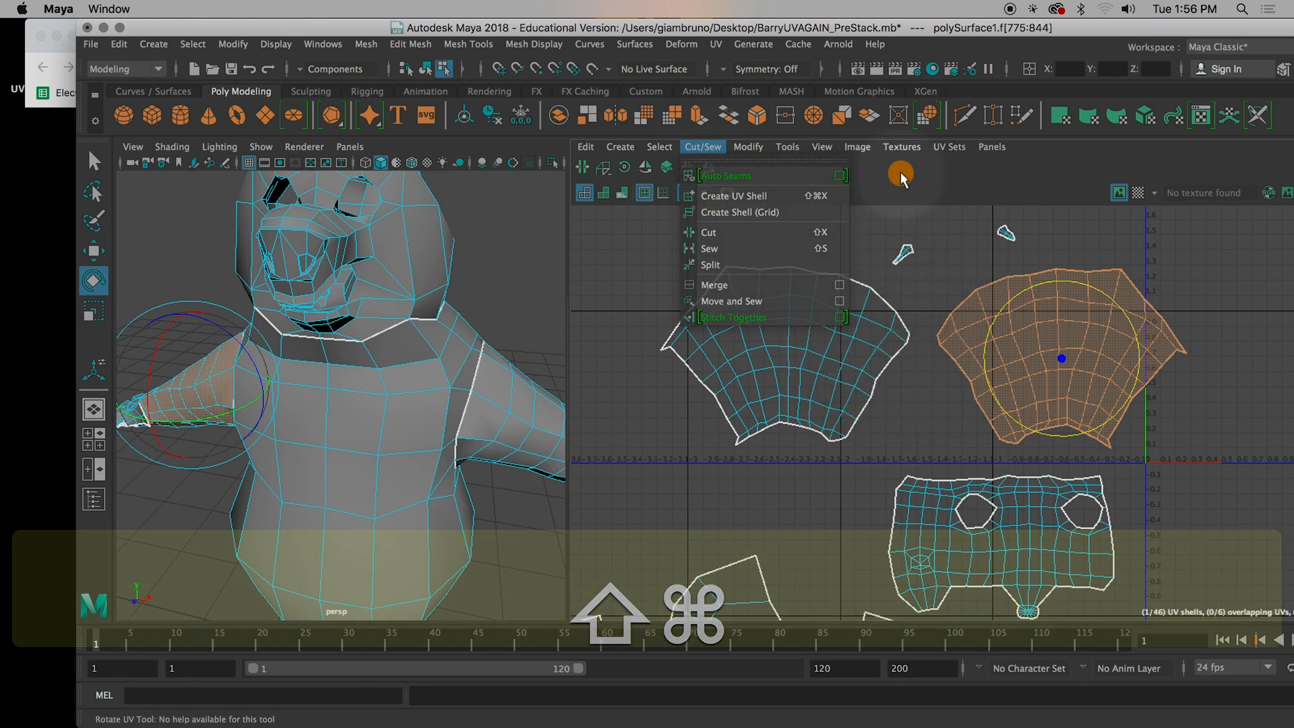
click(659, 178)
click(708, 169)
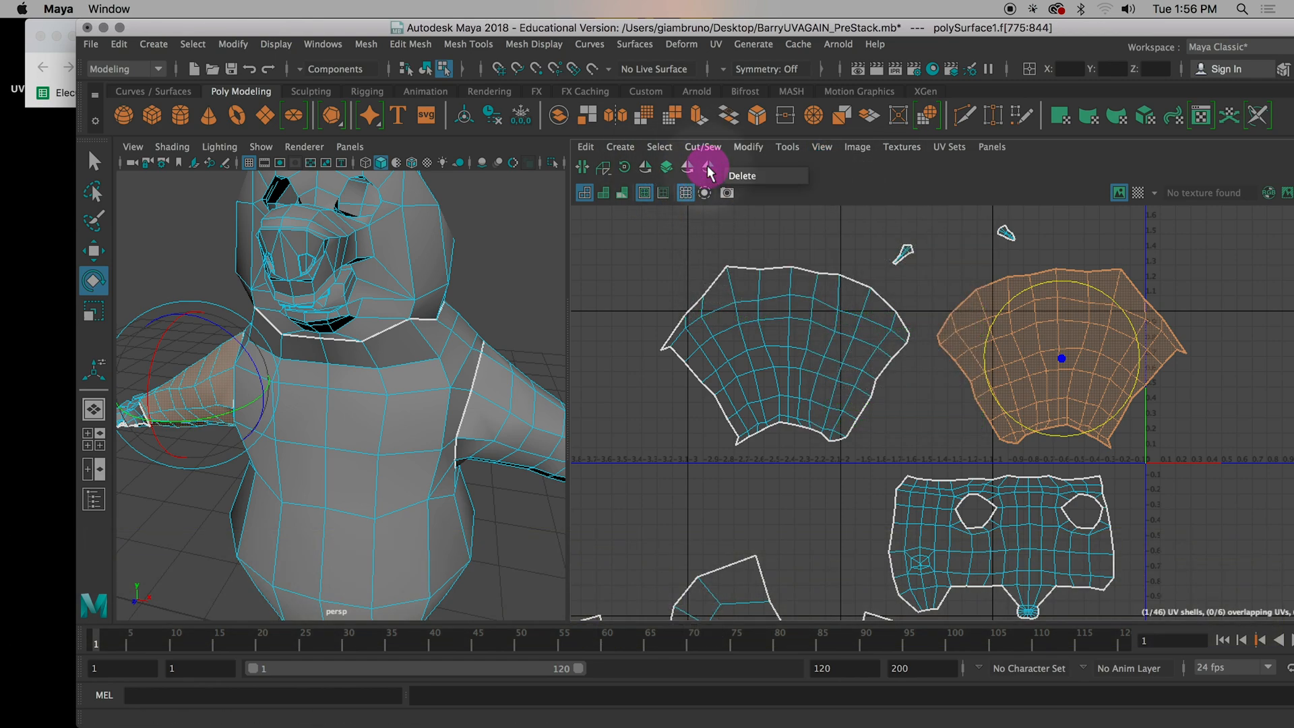
click(734, 177)
right_click(687, 172)
click(715, 176)
click(644, 170)
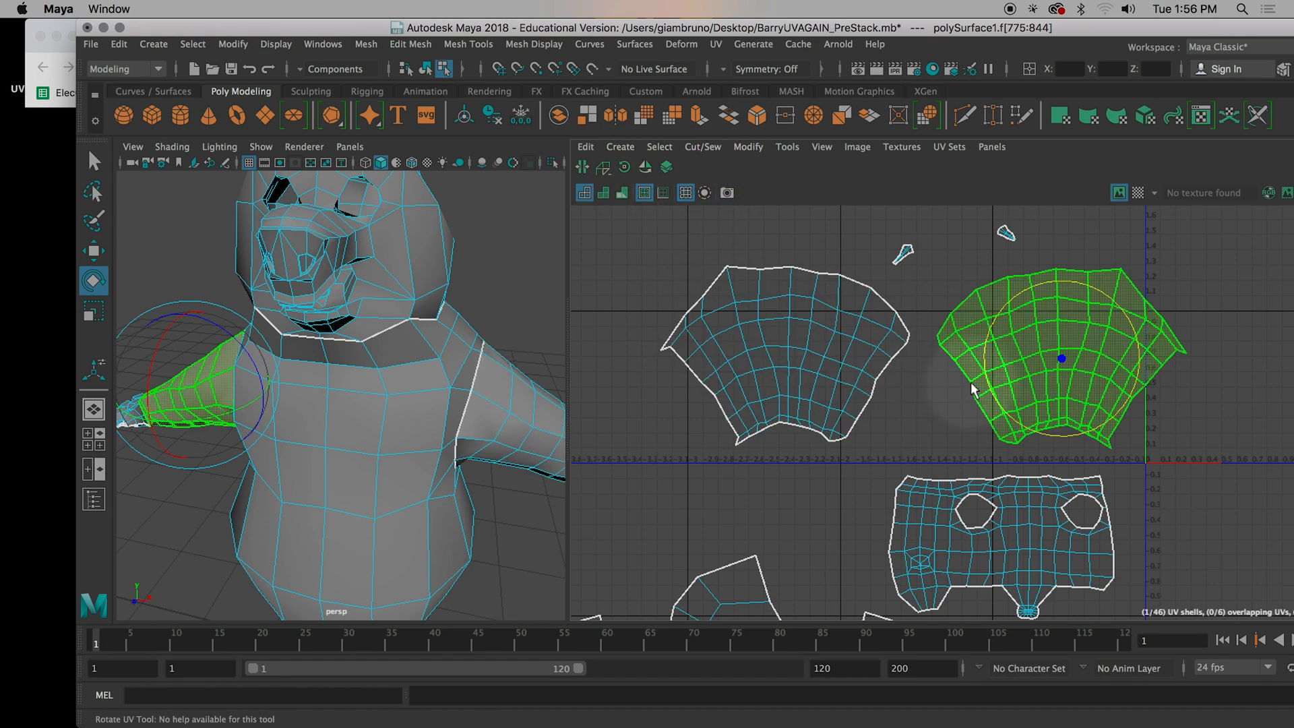
click(747, 147)
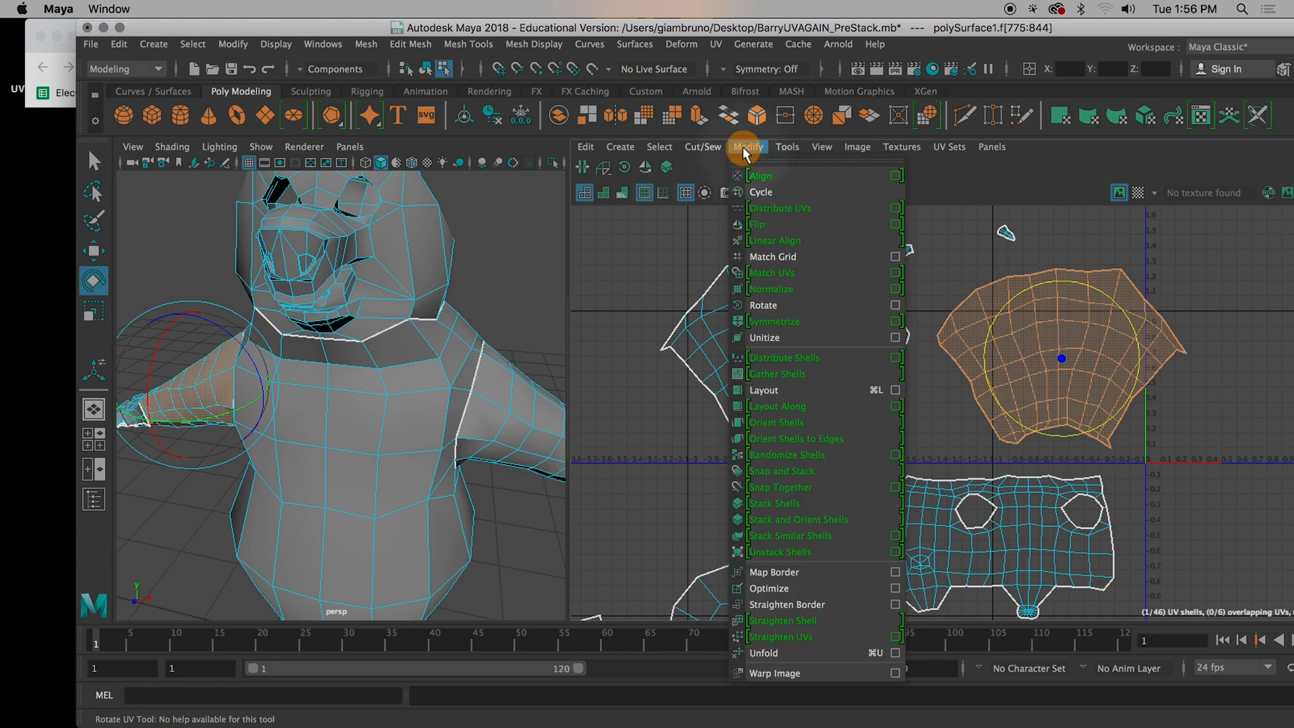
click(895, 225)
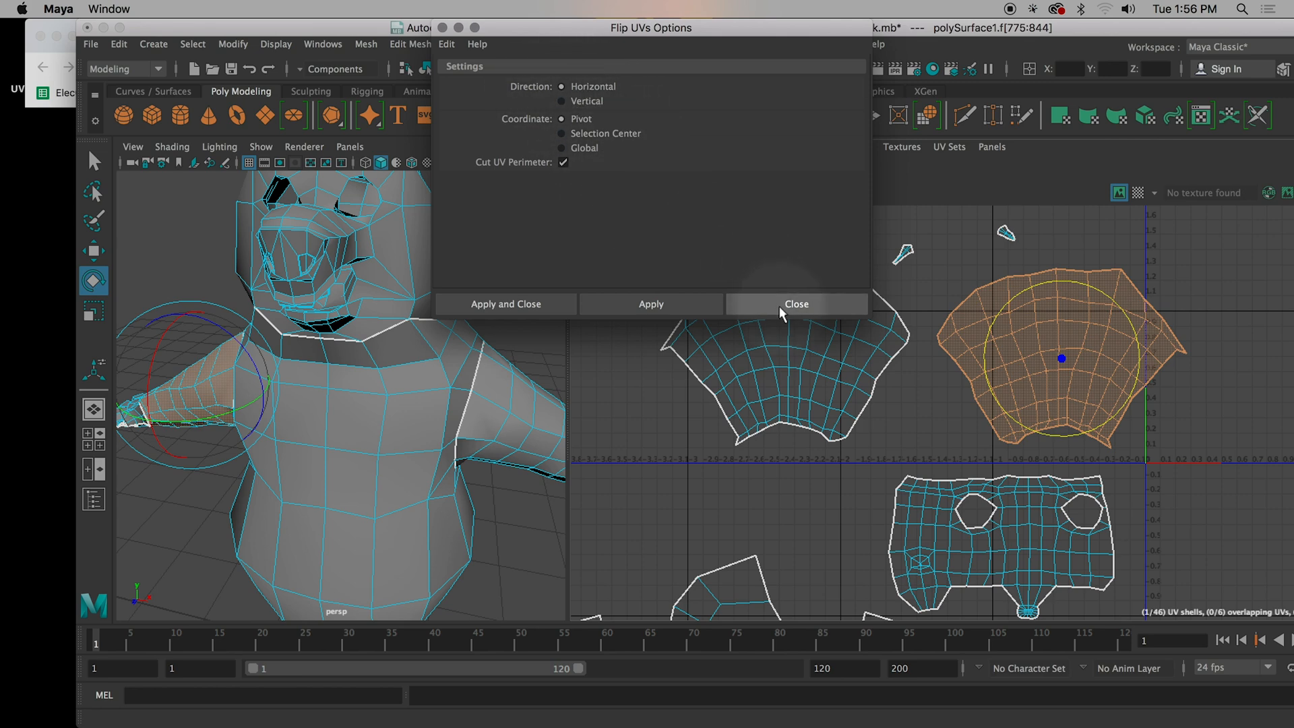
click(823, 301)
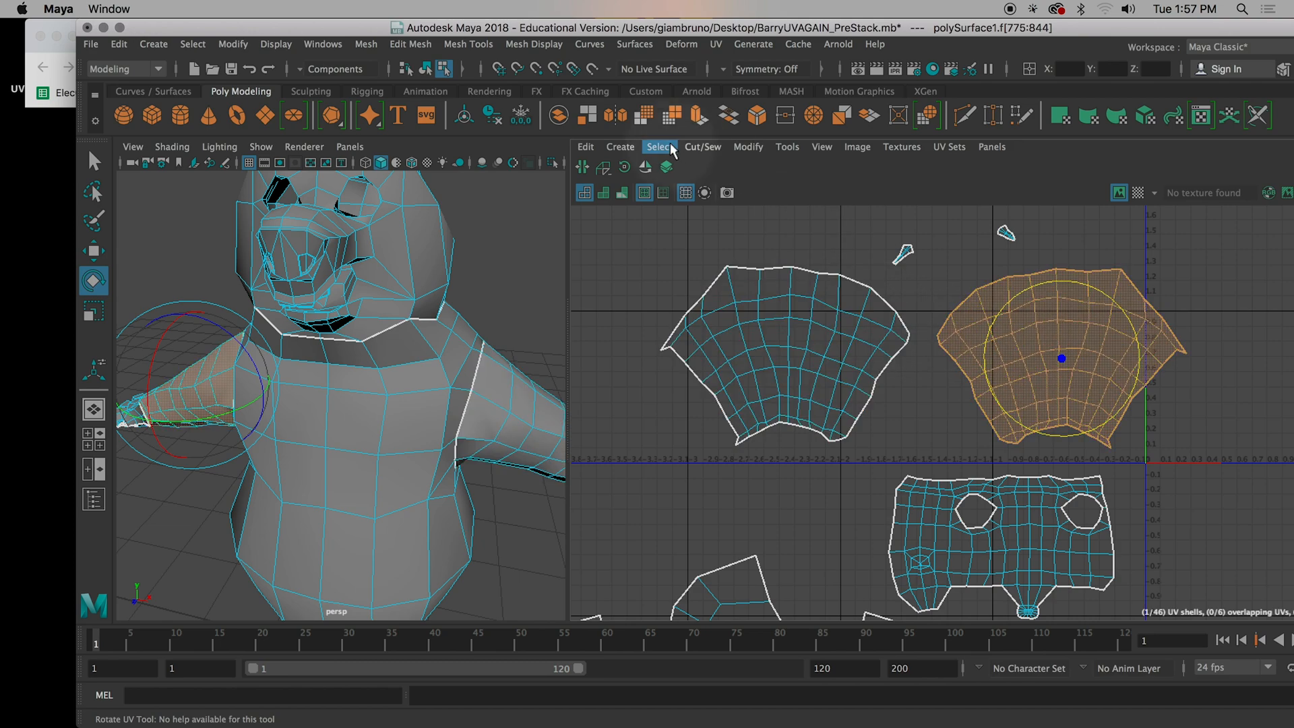
Step: Flip the bear's right arm shell horizontally about its pivot with Cut UV Perimeter enabled, and ready it for moving
click(752, 147)
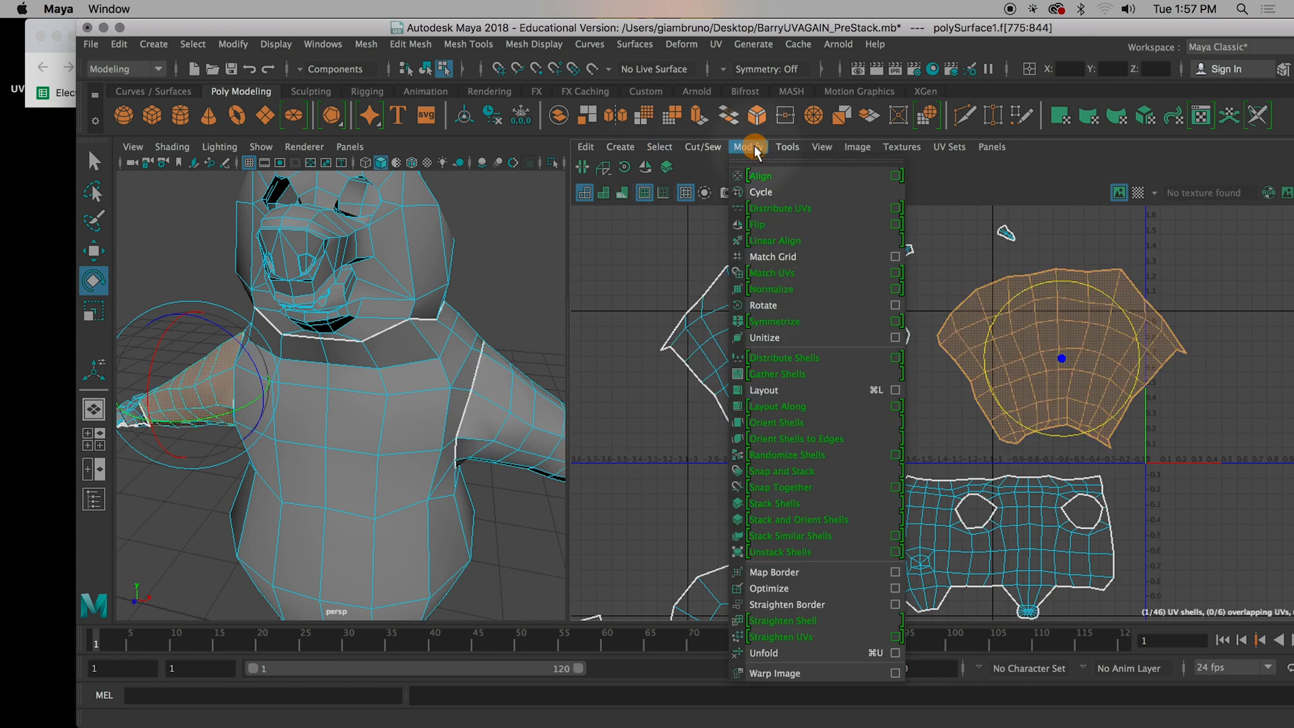
click(880, 232)
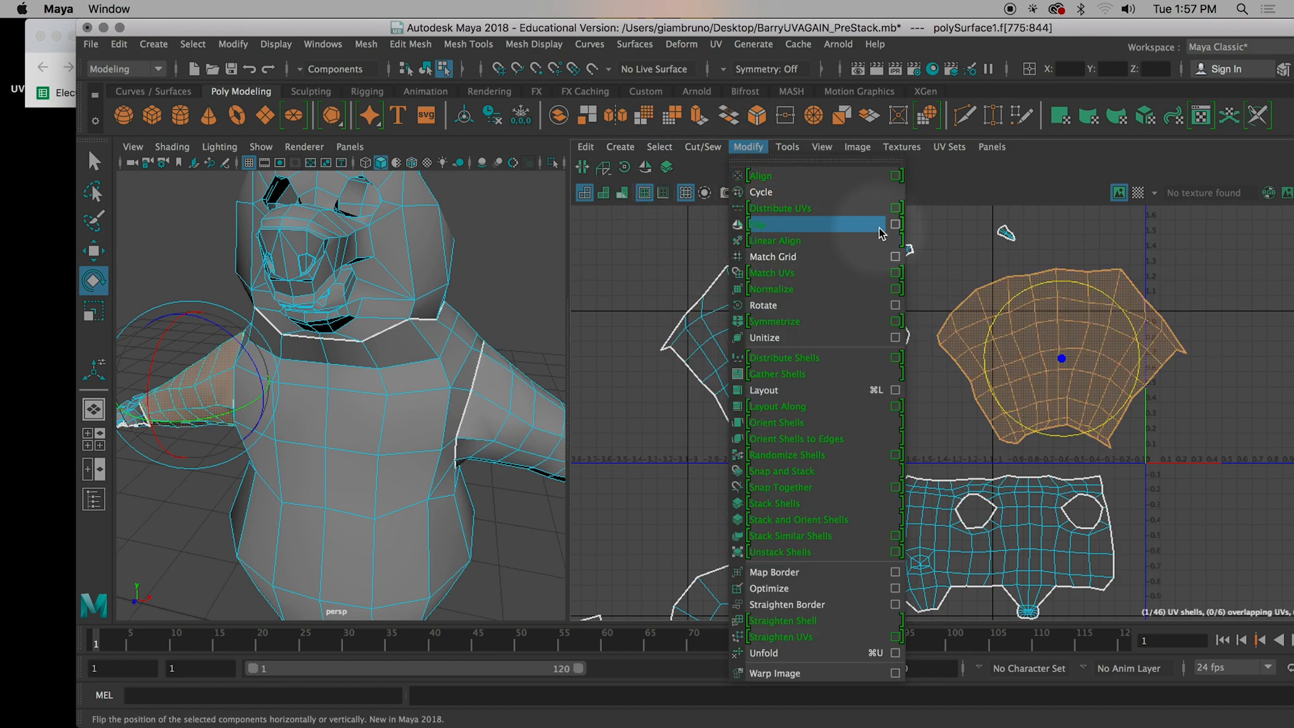
click(896, 229)
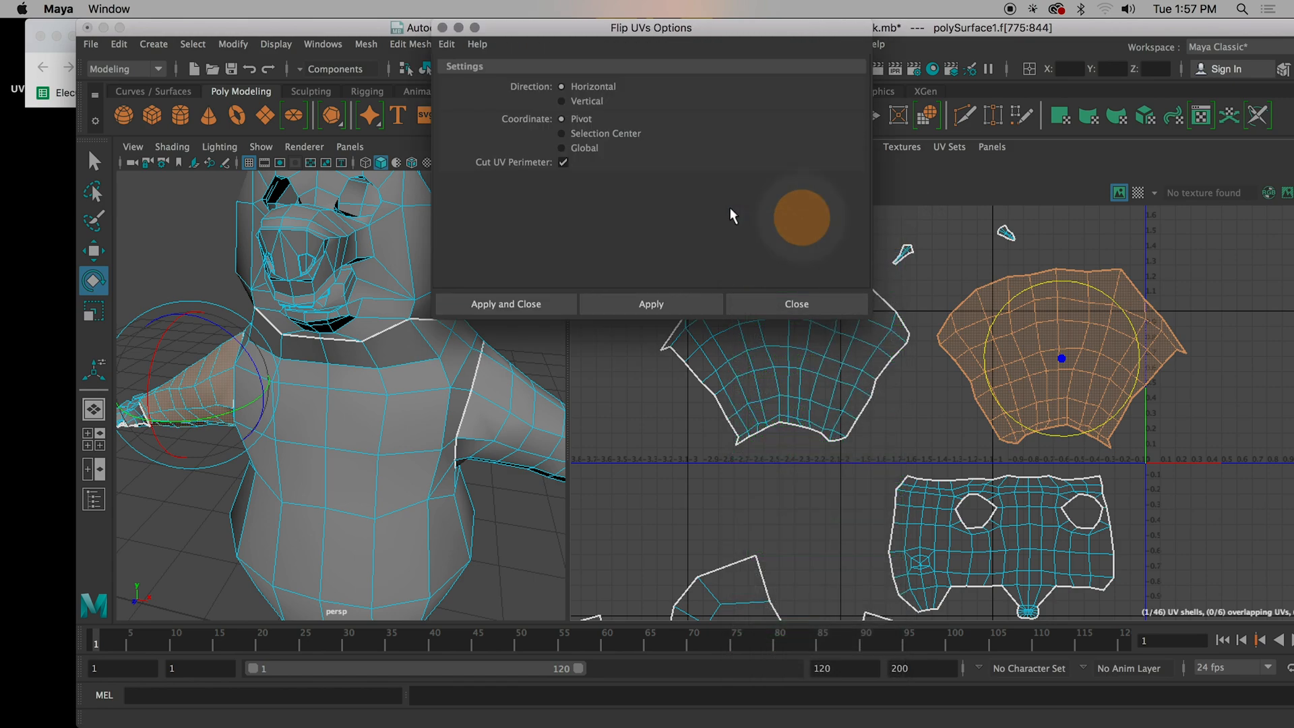
click(556, 302)
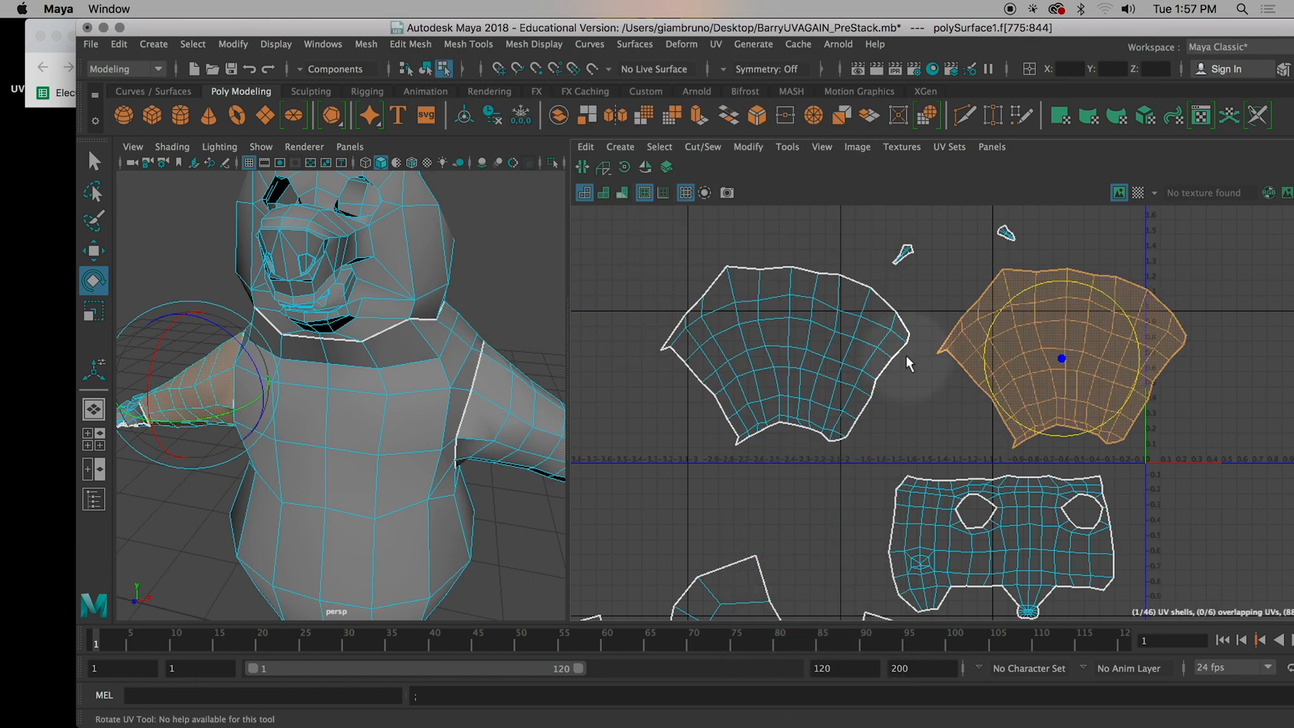
key(w)
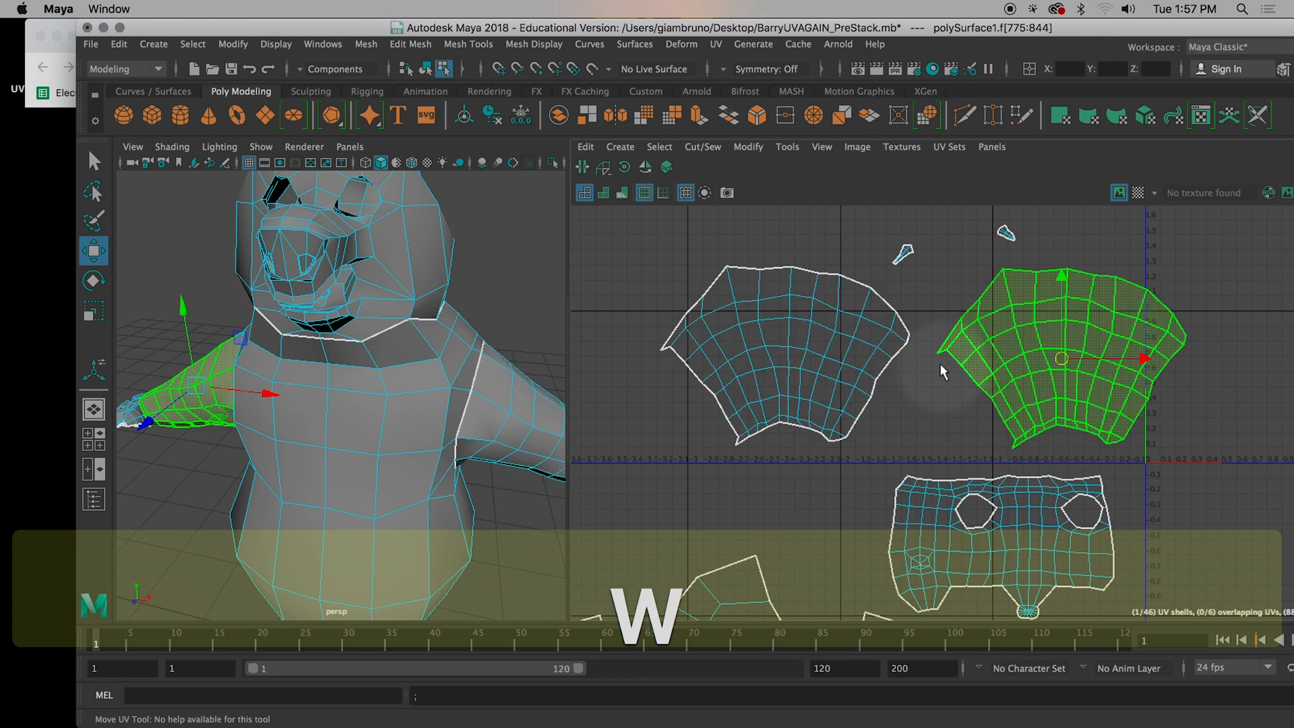
Step: Move the flipped right arm shell exactly onto the matching left arm shell so the two are stacked
drag(1059, 356, 782, 353)
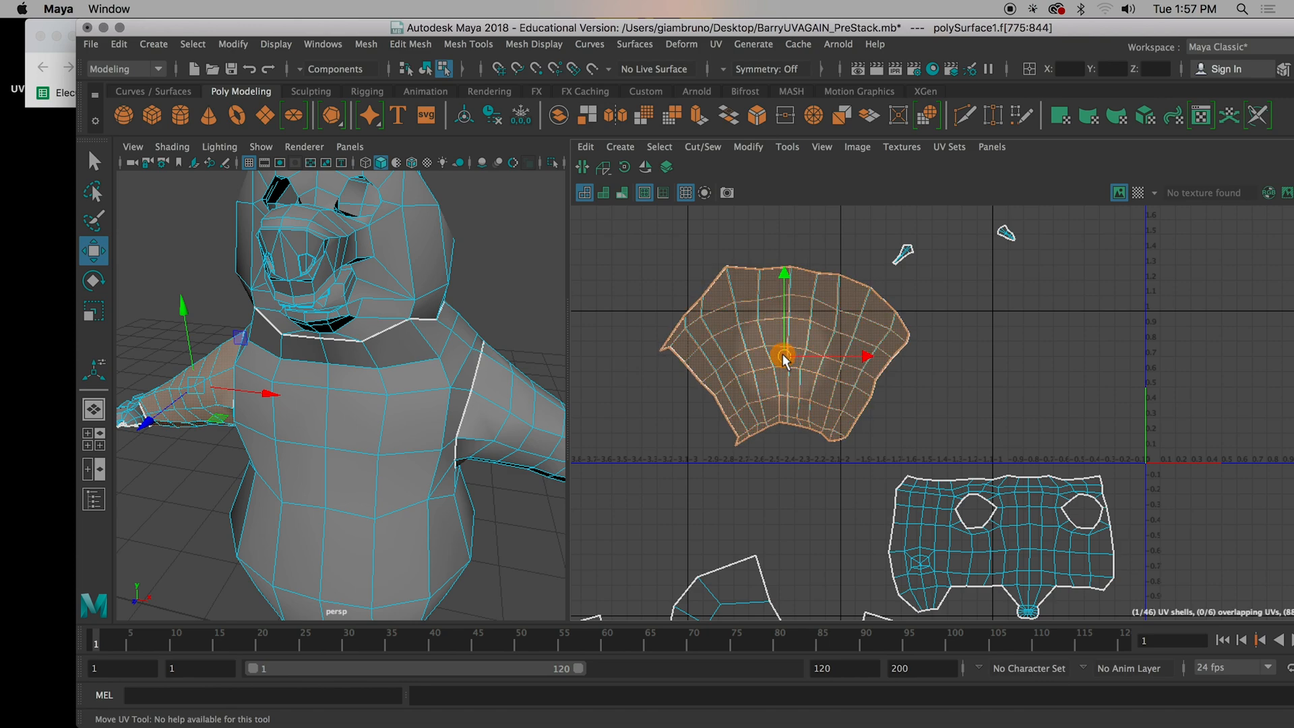
click(748, 147)
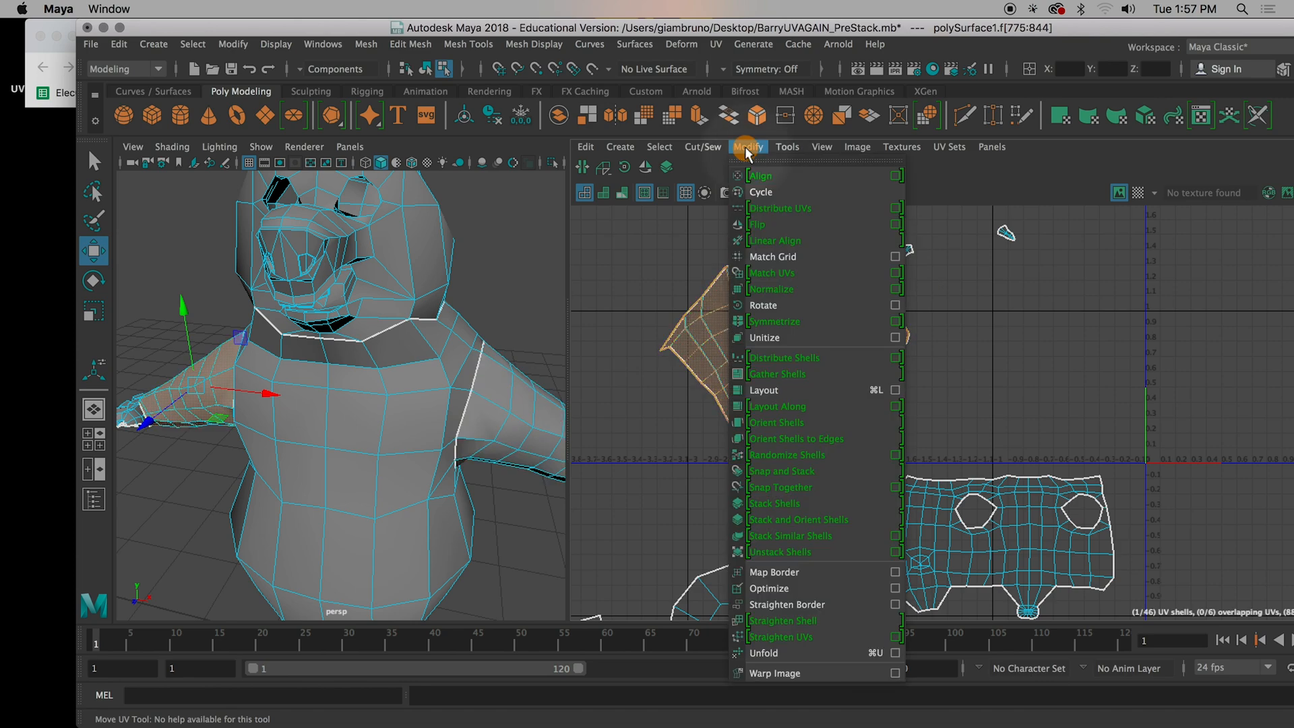
click(862, 503)
scroll(978, 397, down, 5)
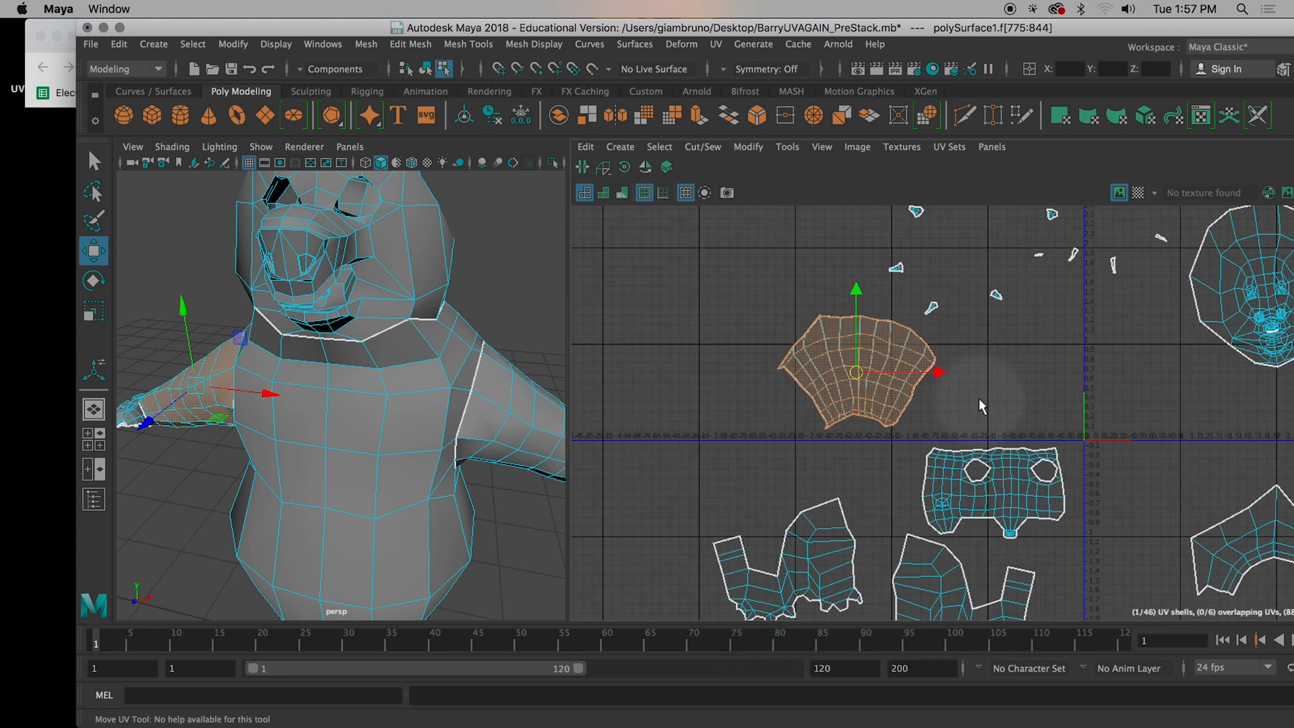
Step: Flip one of the two leg shells below the torso shell horizontally and move it over the matching leg shell
alt+middle_drag(979, 435, 989, 283)
click(869, 427)
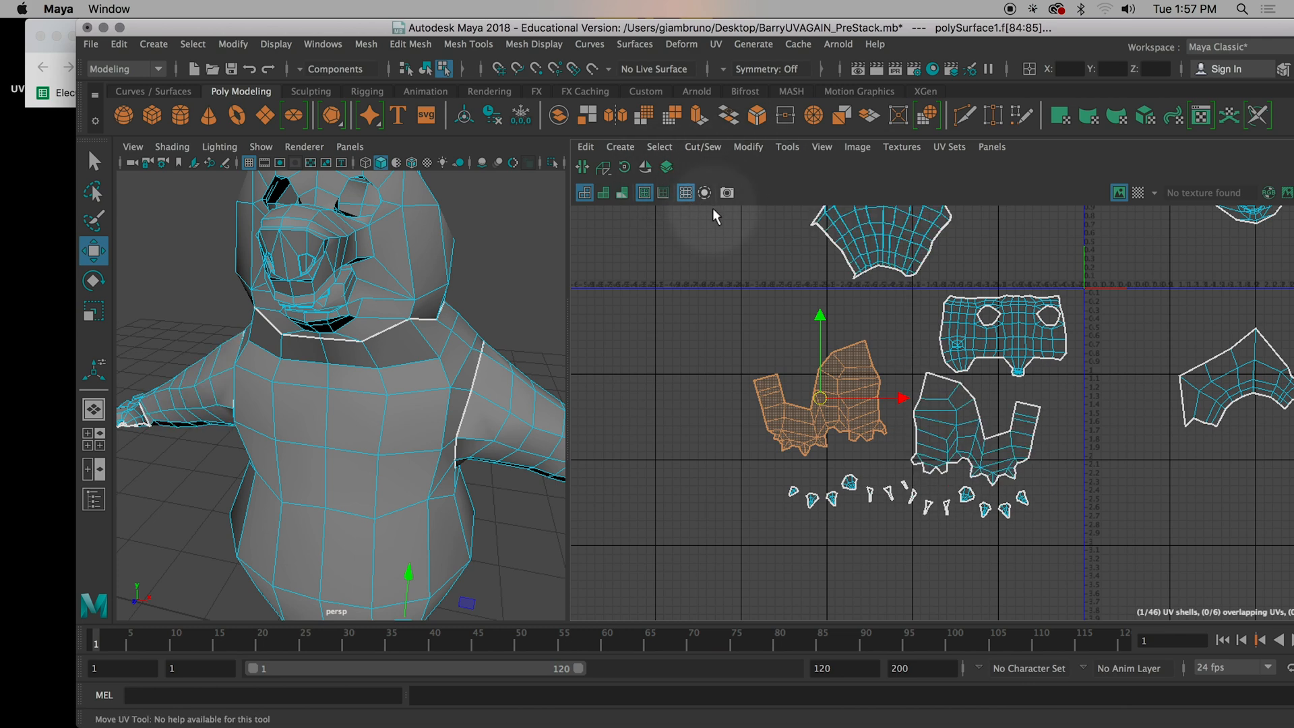
click(645, 167)
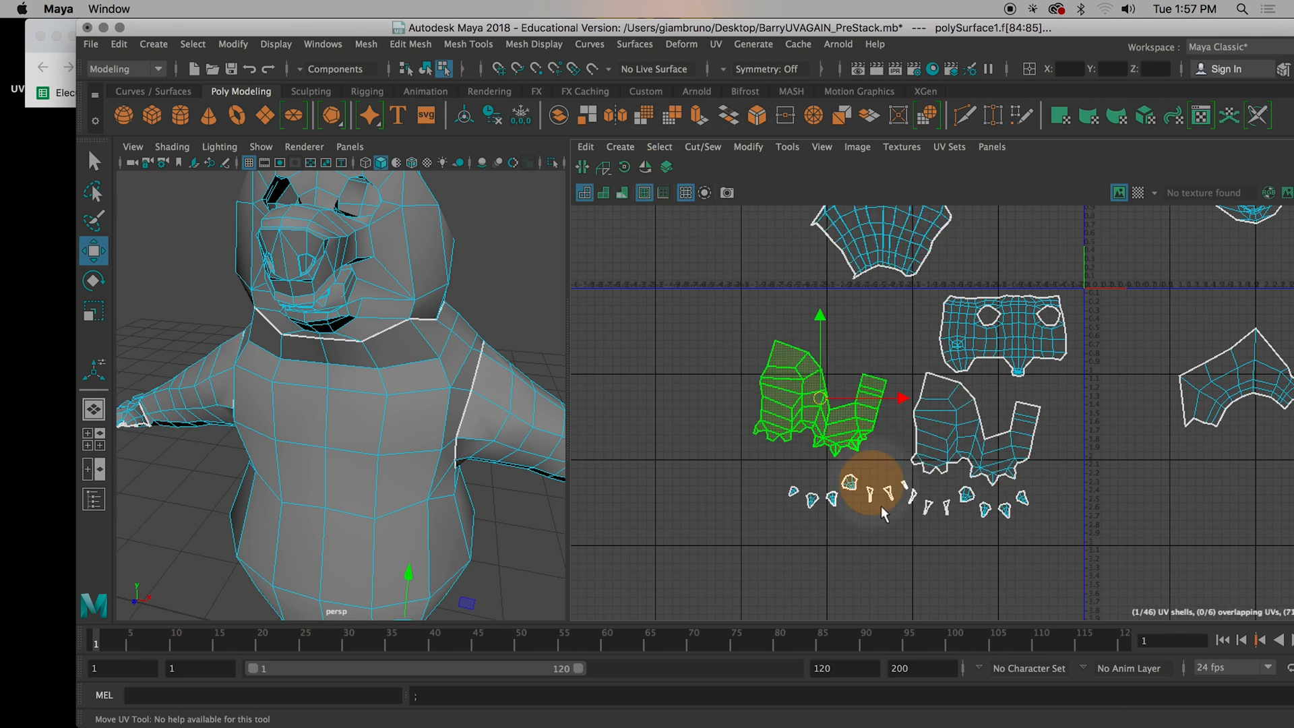
drag(819, 398, 973, 432)
Step: Fine-tune the flipped leg shell's rotation and position until its outline lines up with the leg shell underneath
key(e)
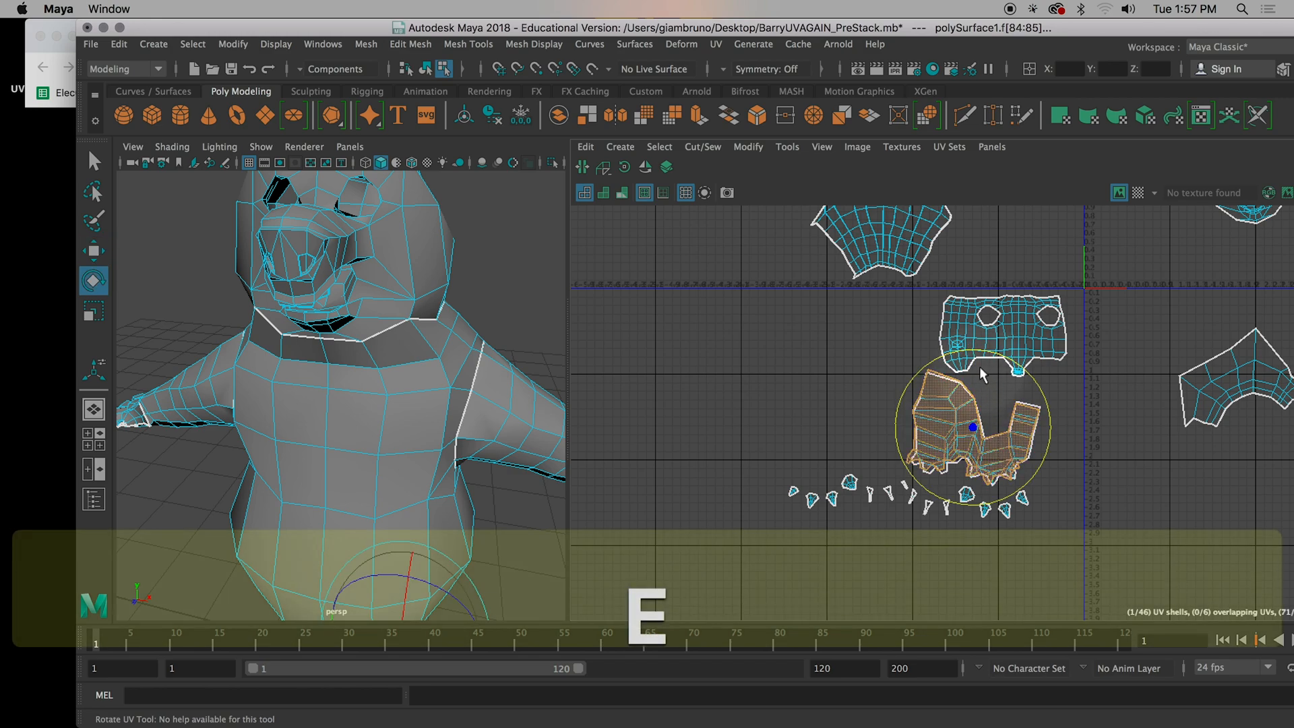
drag(929, 365, 926, 361)
key(w)
click(974, 431)
drag(974, 432, 977, 433)
scroll(1123, 481, down, 2)
scroll(1123, 484, up, 4)
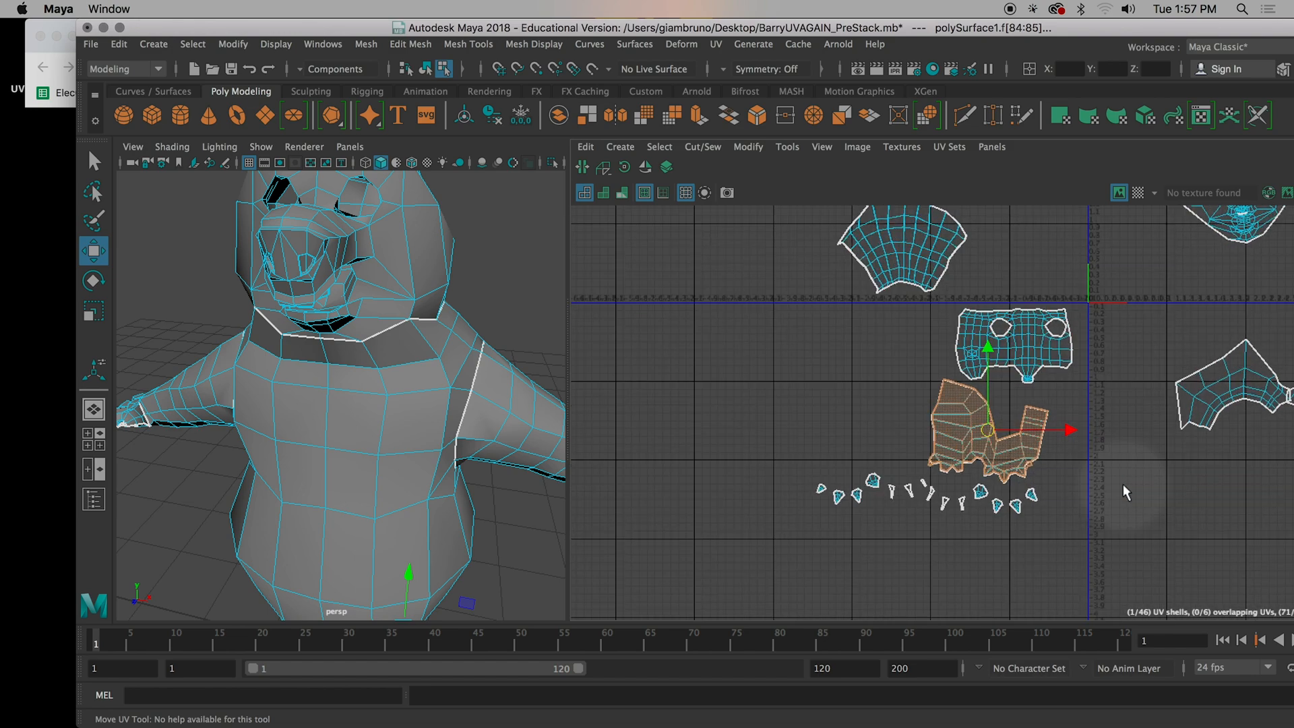
Step: Select both stacked arm shells, move them into the 0 to 1 UV tile and scale them down uniformly
alt+middle_drag(1122, 484, 1098, 592)
scroll(1132, 445, down, 2)
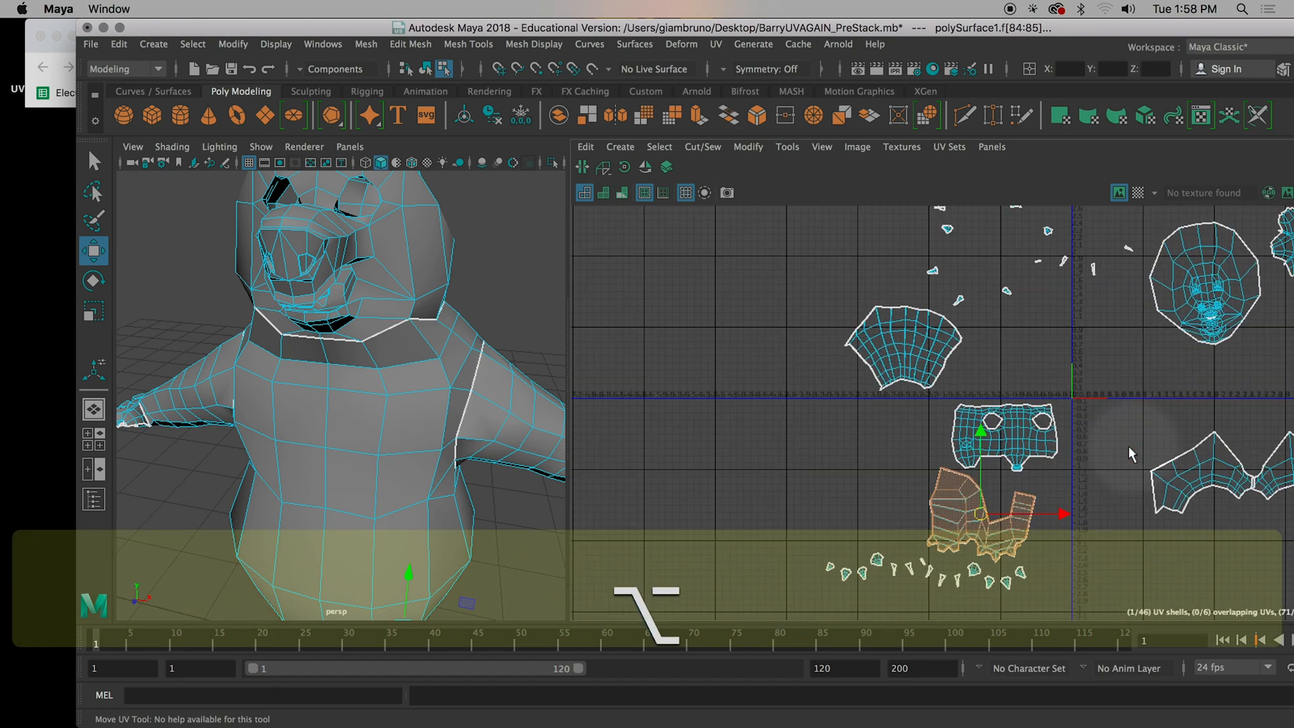
click(889, 374)
drag(898, 346, 1078, 384)
key(r)
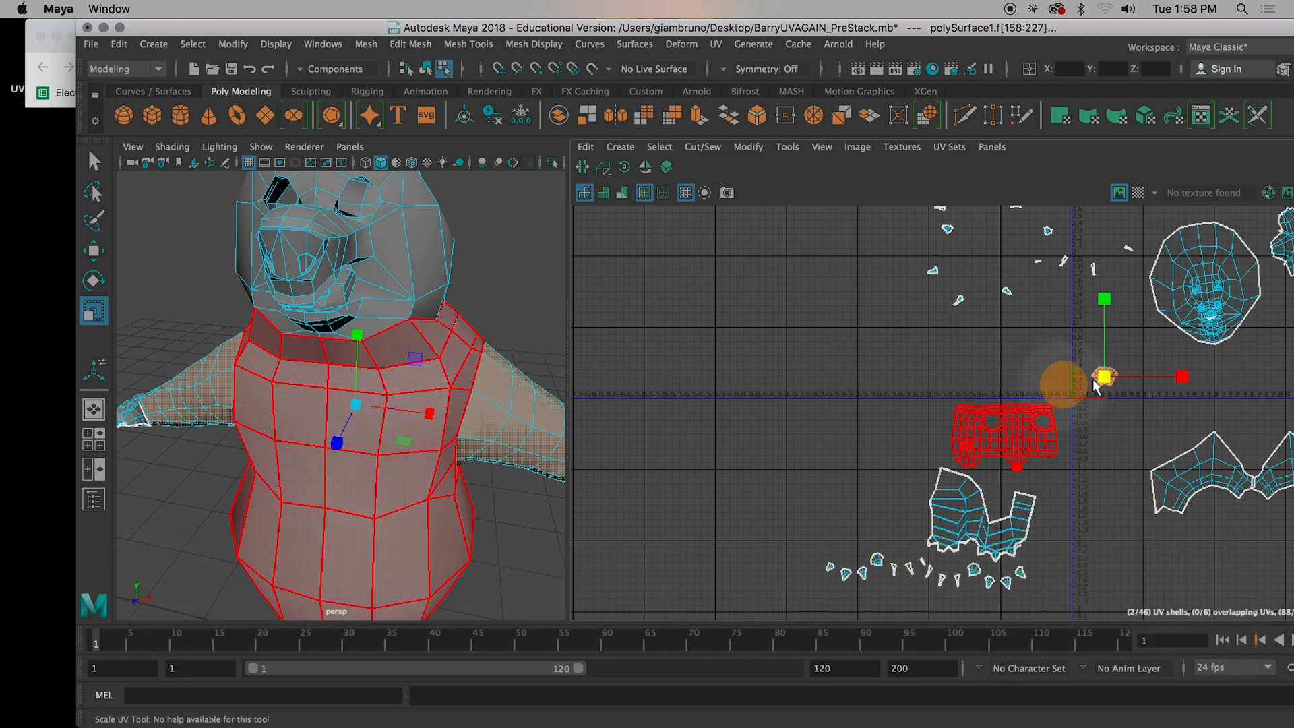
scroll(1150, 375, up, 10)
alt+middle_drag(1032, 430, 1085, 440)
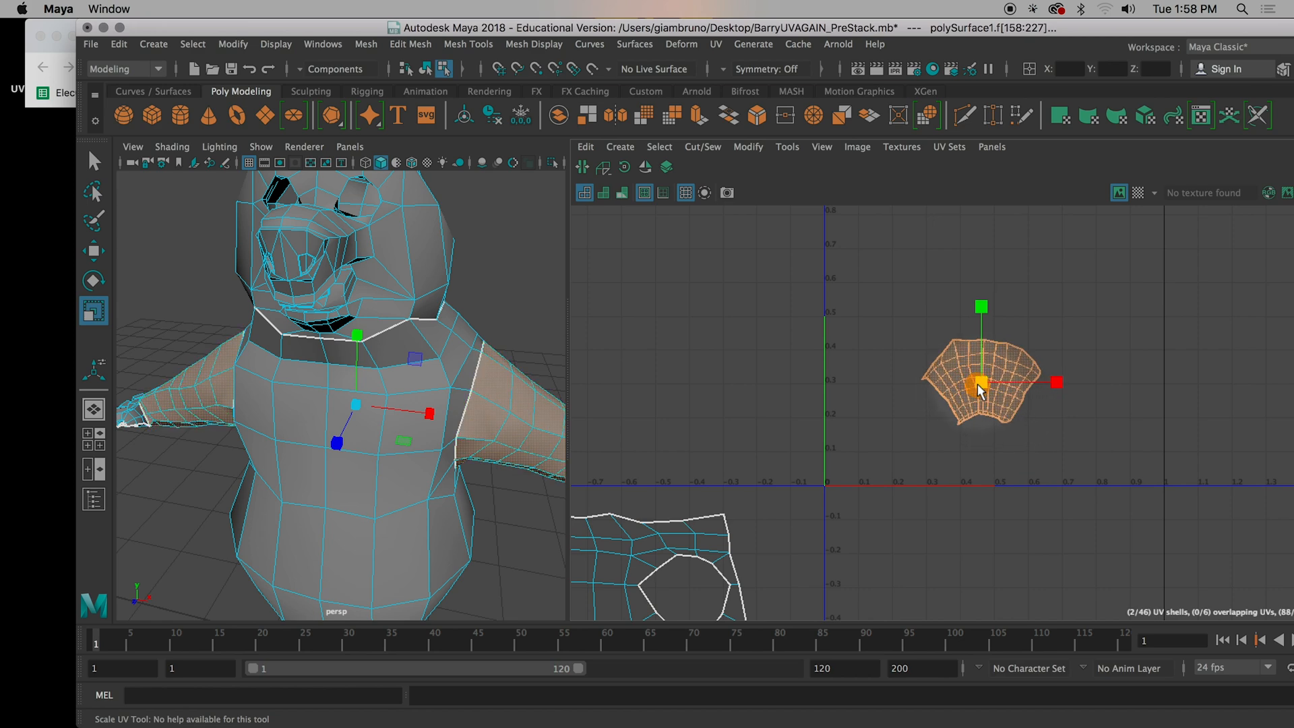
Step: Rotate the stacked arm shells about a quarter turn counterclockwise and place them near the left edge of the UV tile
key(e)
drag(944, 308, 881, 369)
key(r)
key(w)
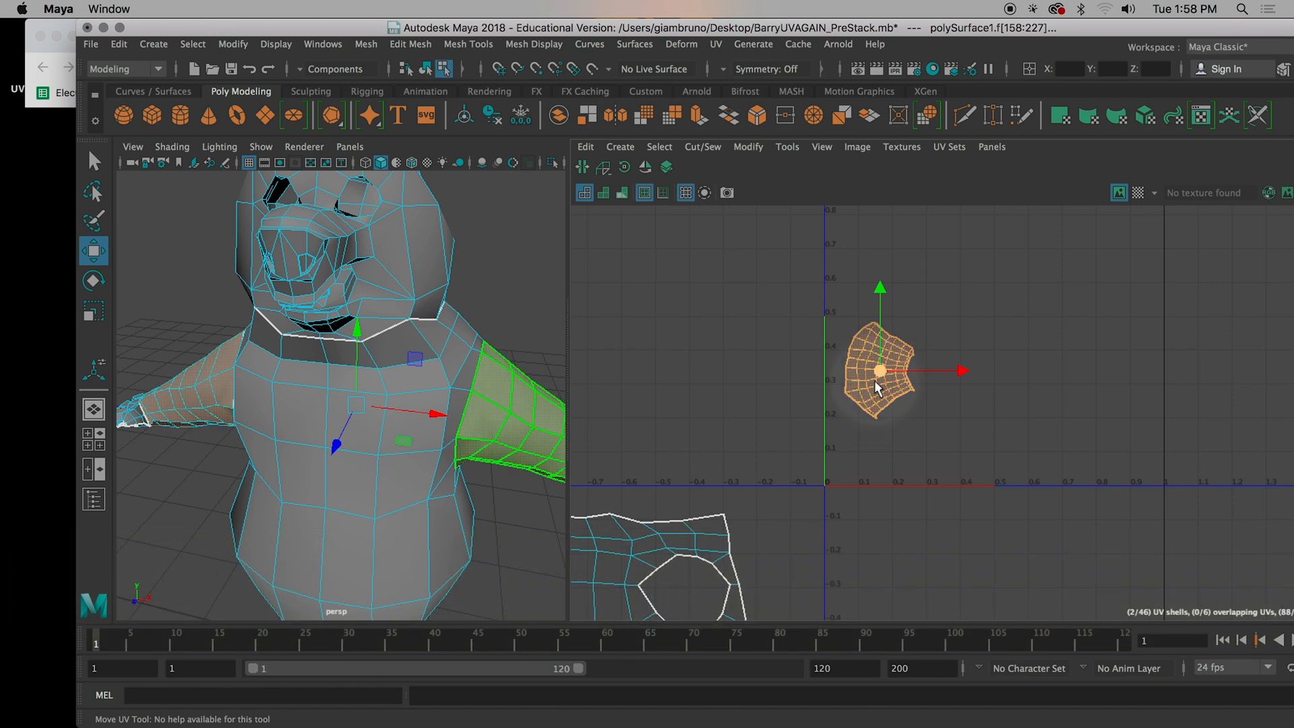
Step: Try stretching the stacked arm shells vertically, and undo the non-uniform scaling
key(r)
drag(880, 290, 887, 237)
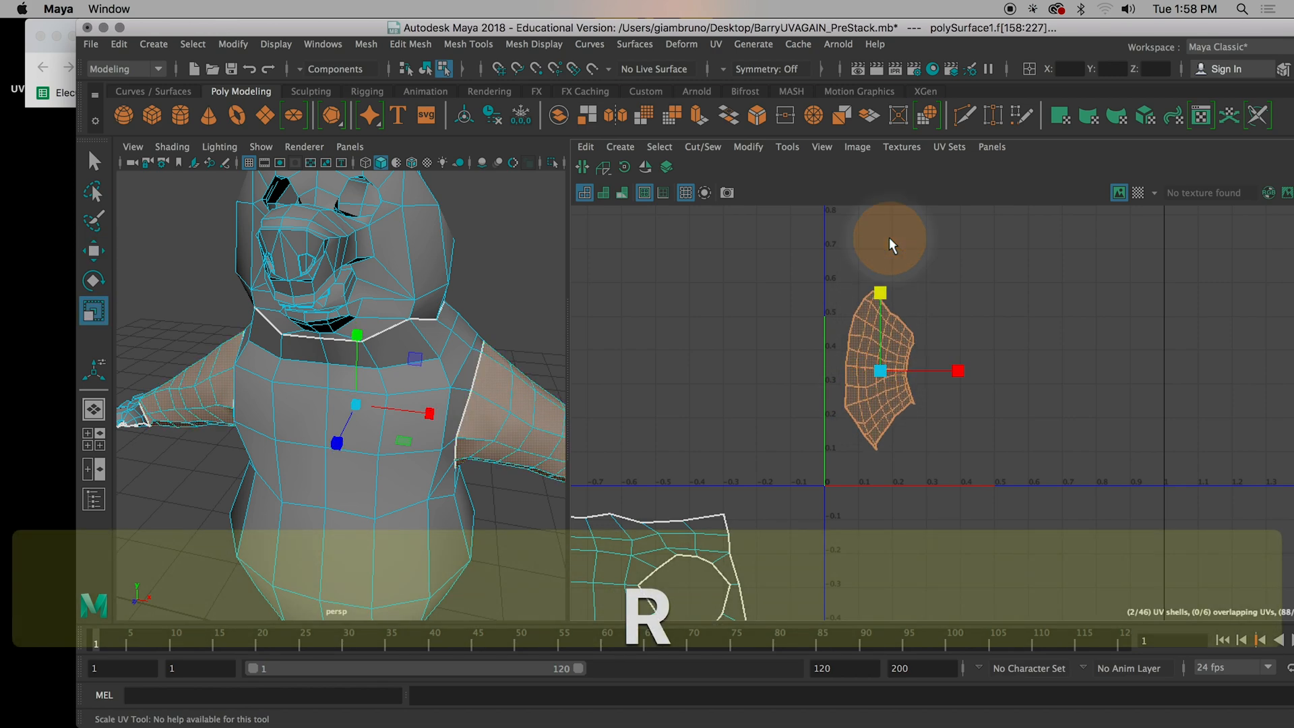
key(super+z)
key(super+z)
key(super+z)
key(super+z)
Step: Rotate the bear's torso shell about a quarter turn clockwise and move it over the 0 to 1 UV tile
alt+middle_drag(912, 427, 1014, 328)
scroll(1026, 463, down, 6)
click(876, 490)
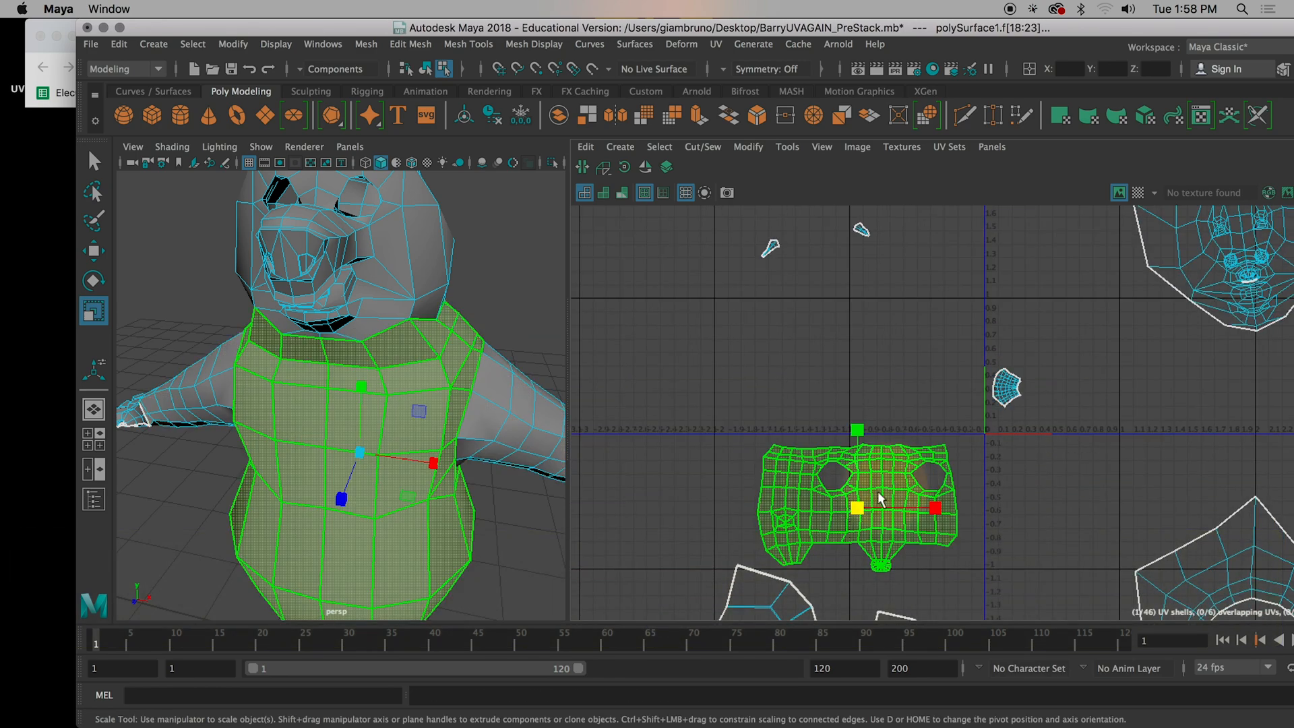
key(w)
key(e)
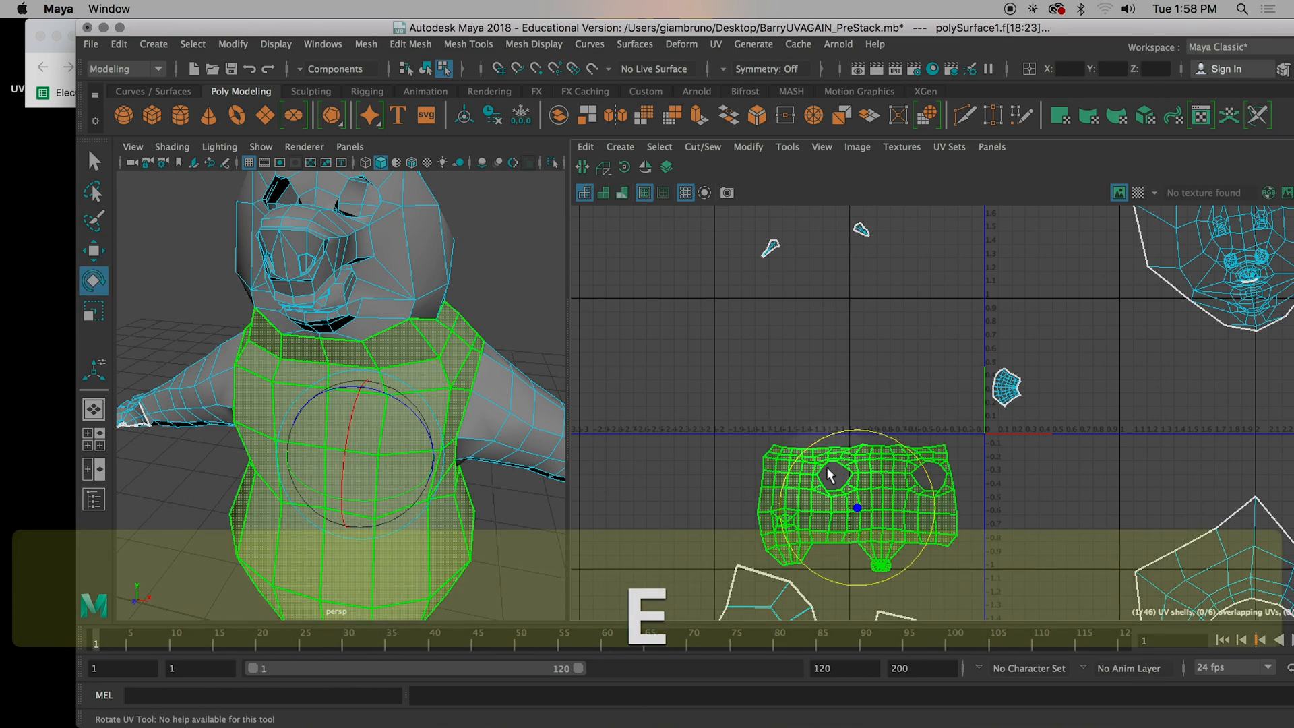
drag(830, 431, 943, 474)
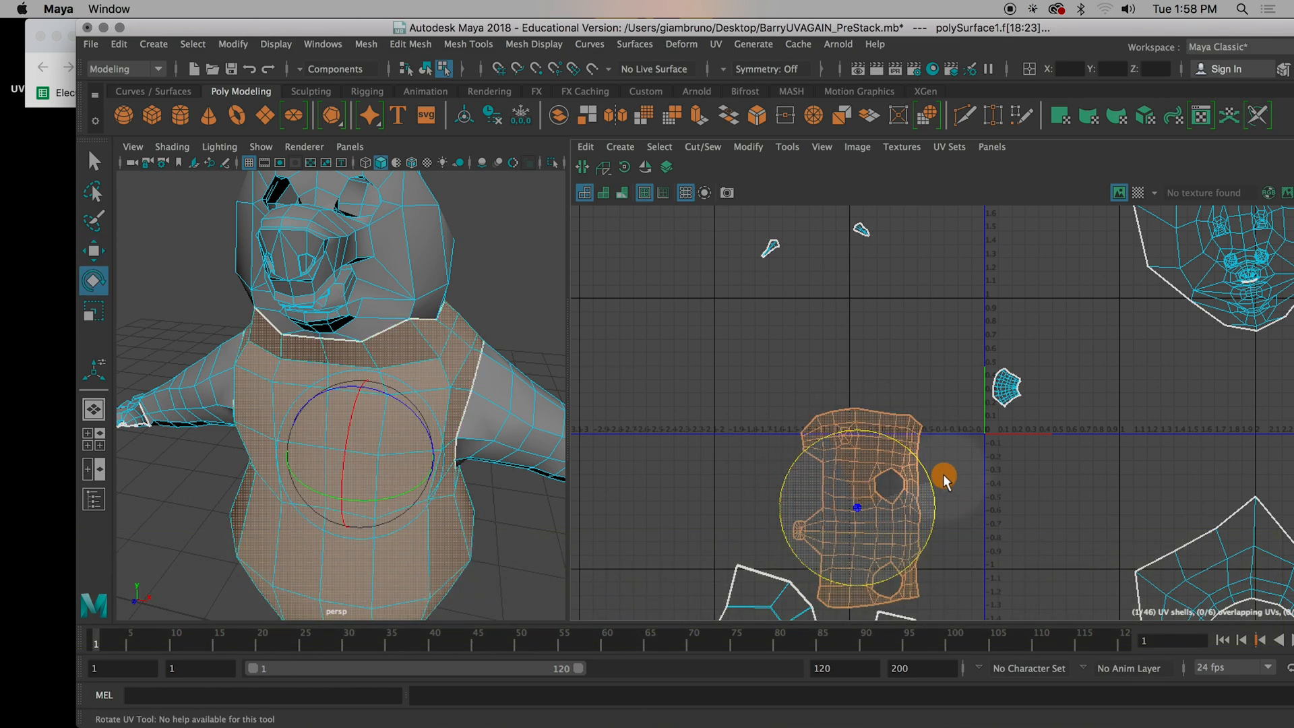
key(w)
drag(856, 504, 1065, 376)
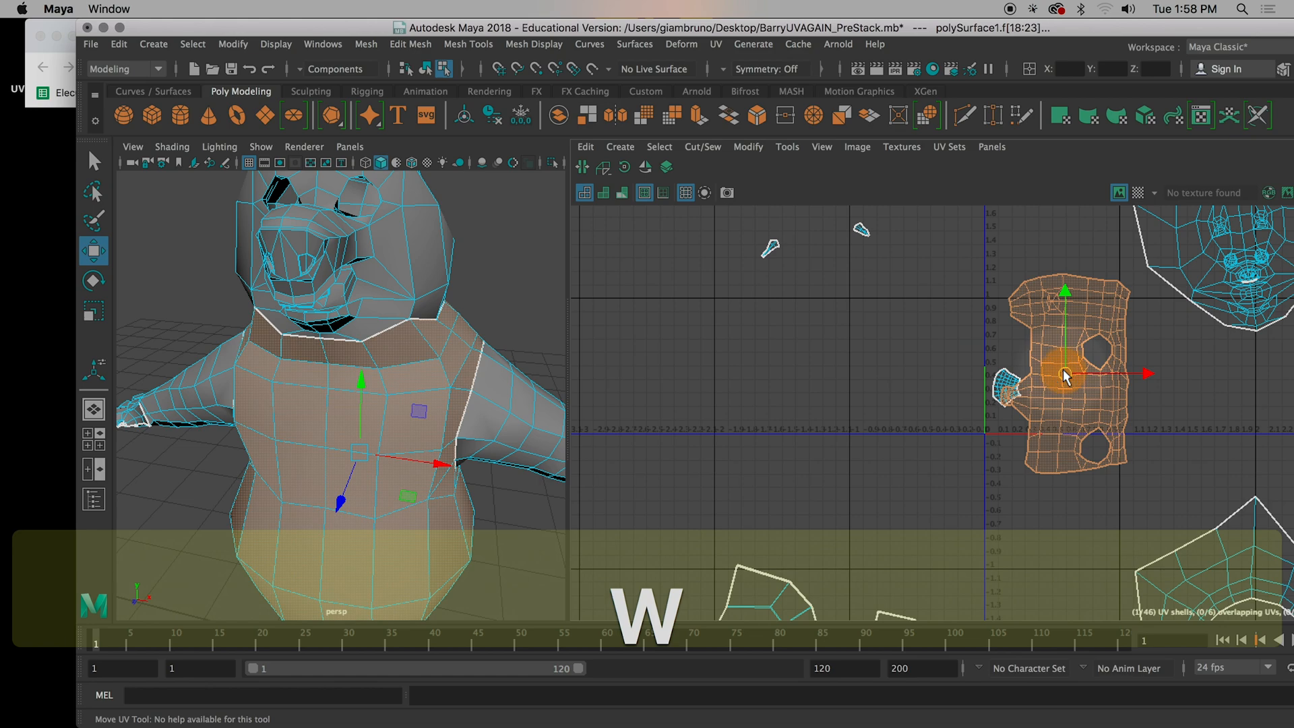
Step: Straighten the torso shell slightly, scale it down uniformly and place it at the right side of the UV tile
key(e)
drag(1105, 301, 1093, 305)
key(r)
mouse_move(1061, 394)
mouse_down()
mouse_move(1024, 376)
mouse_move(1085, 389)
mouse_up()
key(w)
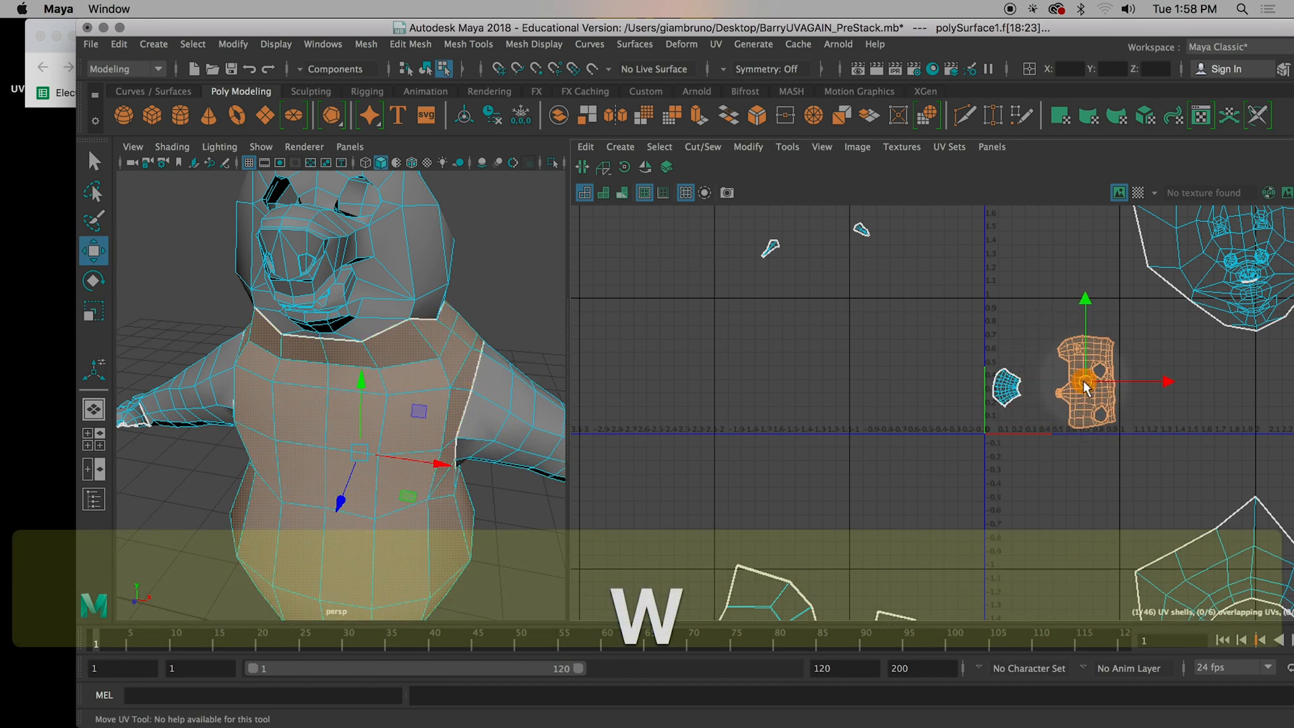
key(r)
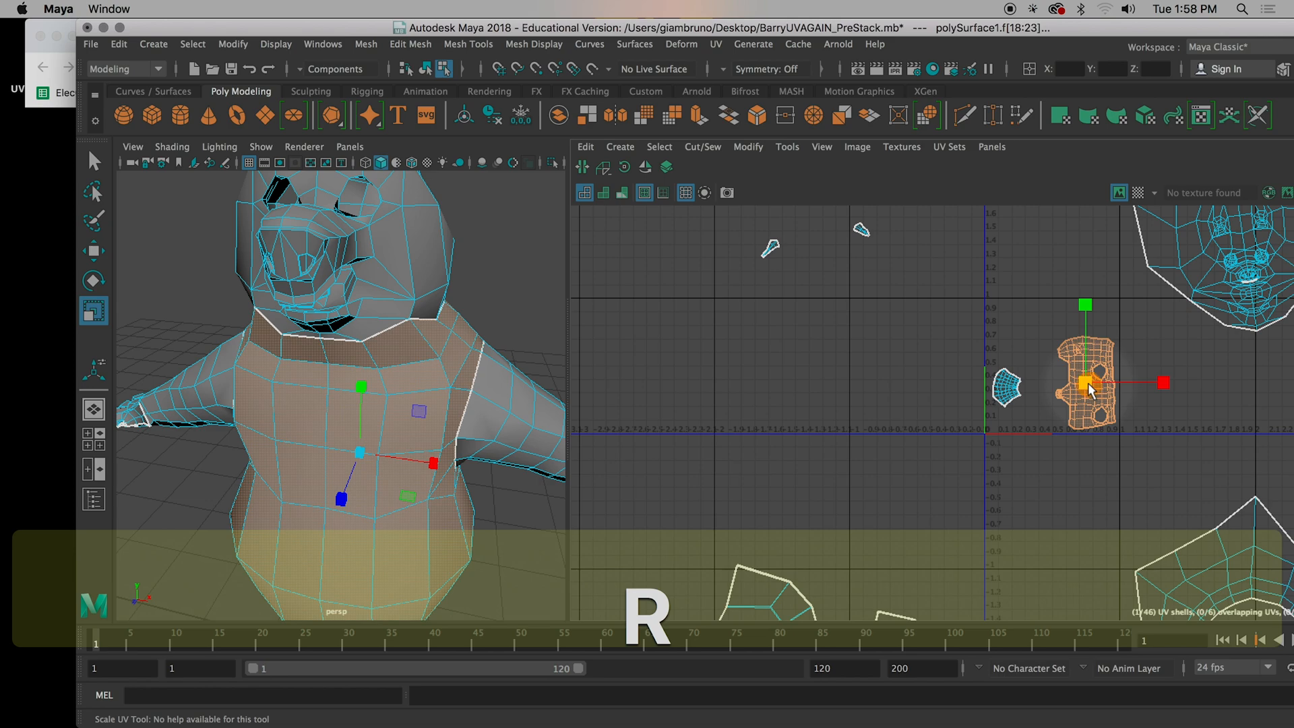
Step: Move the bear's head shell into the UV tile above the arm shells and scale it down to fit
alt+middle_drag(1189, 434, 1073, 537)
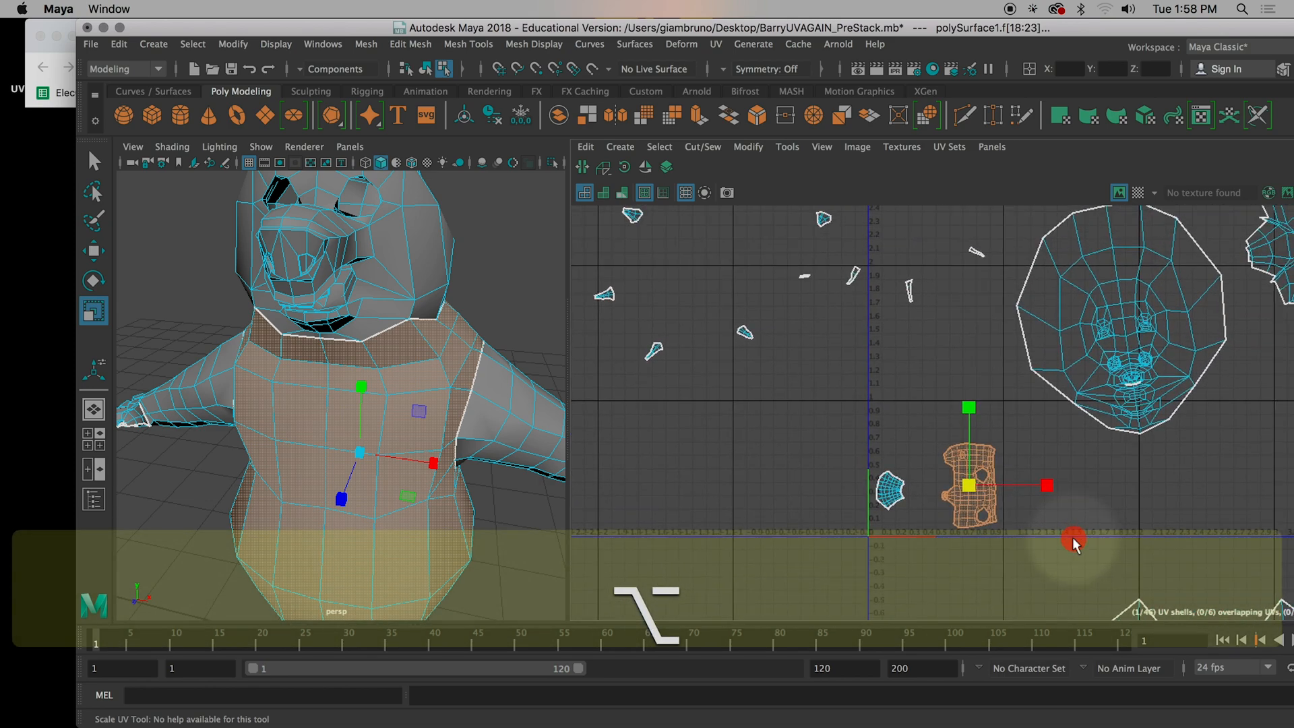
click(1073, 359)
key(r)
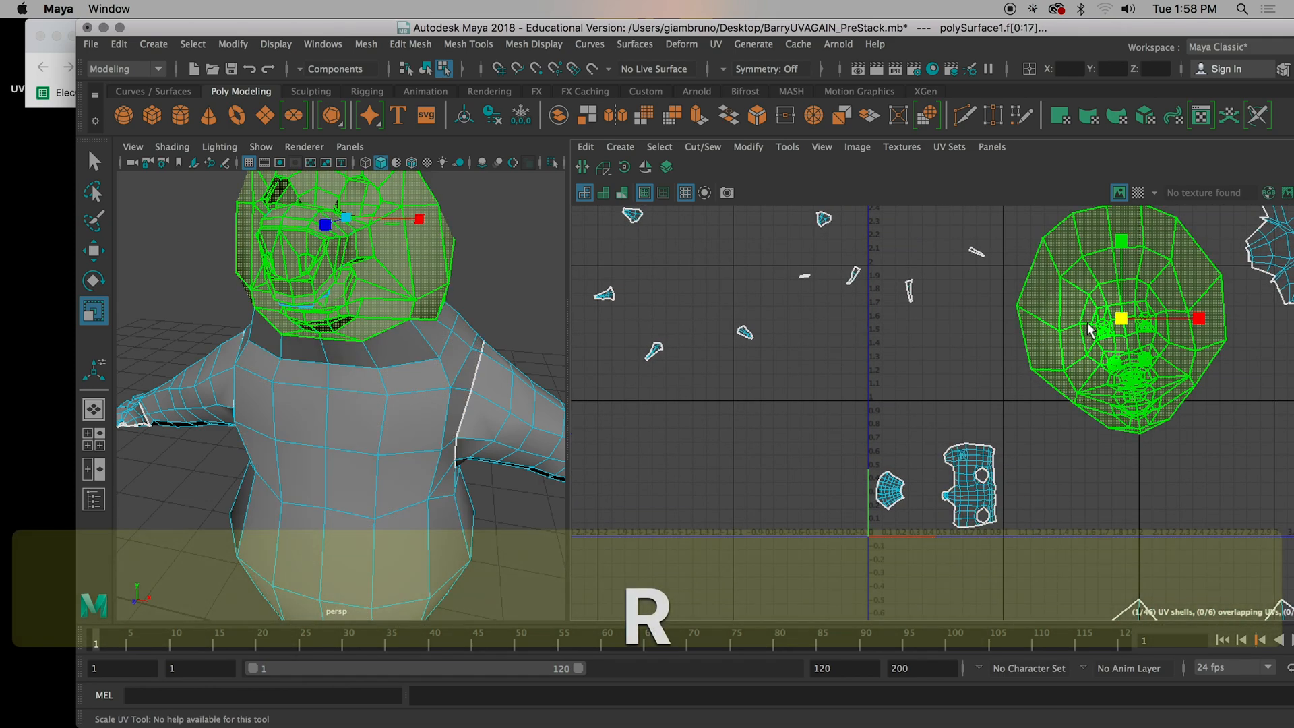
drag(1115, 334, 904, 448)
key(w)
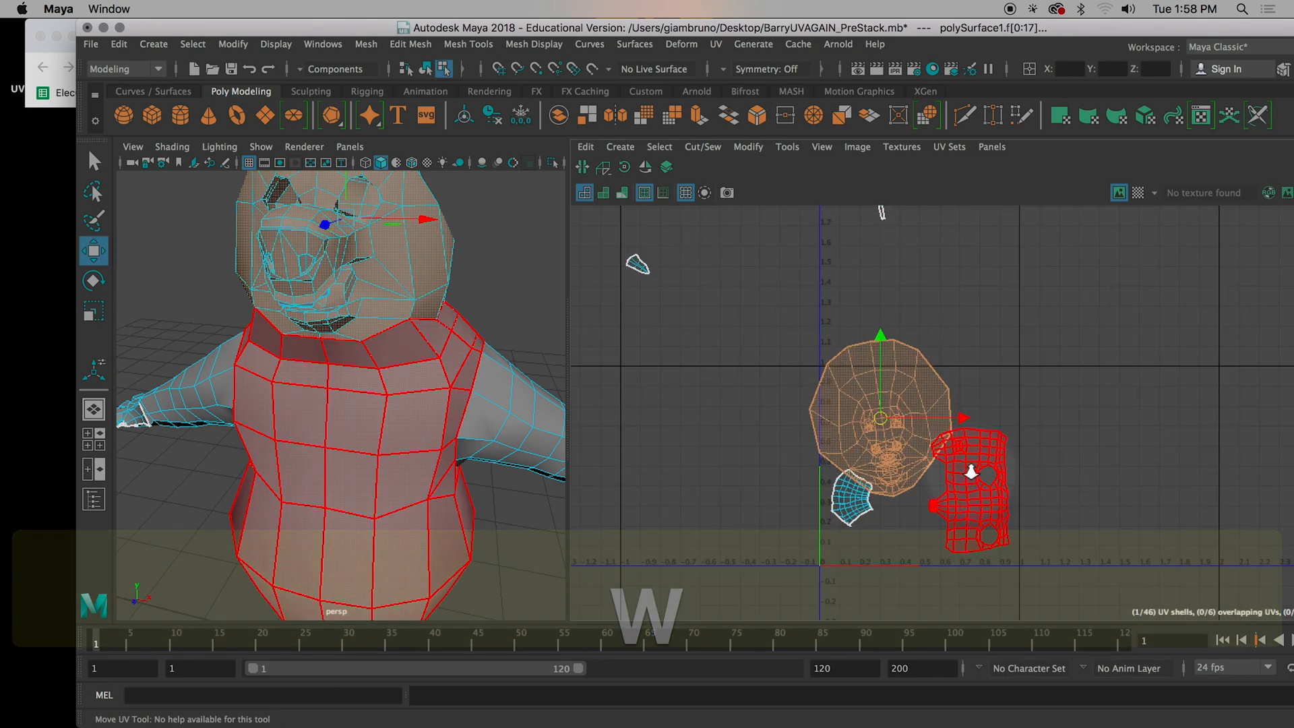
scroll(970, 470, up, 5)
alt+middle_drag(970, 470, 1099, 497)
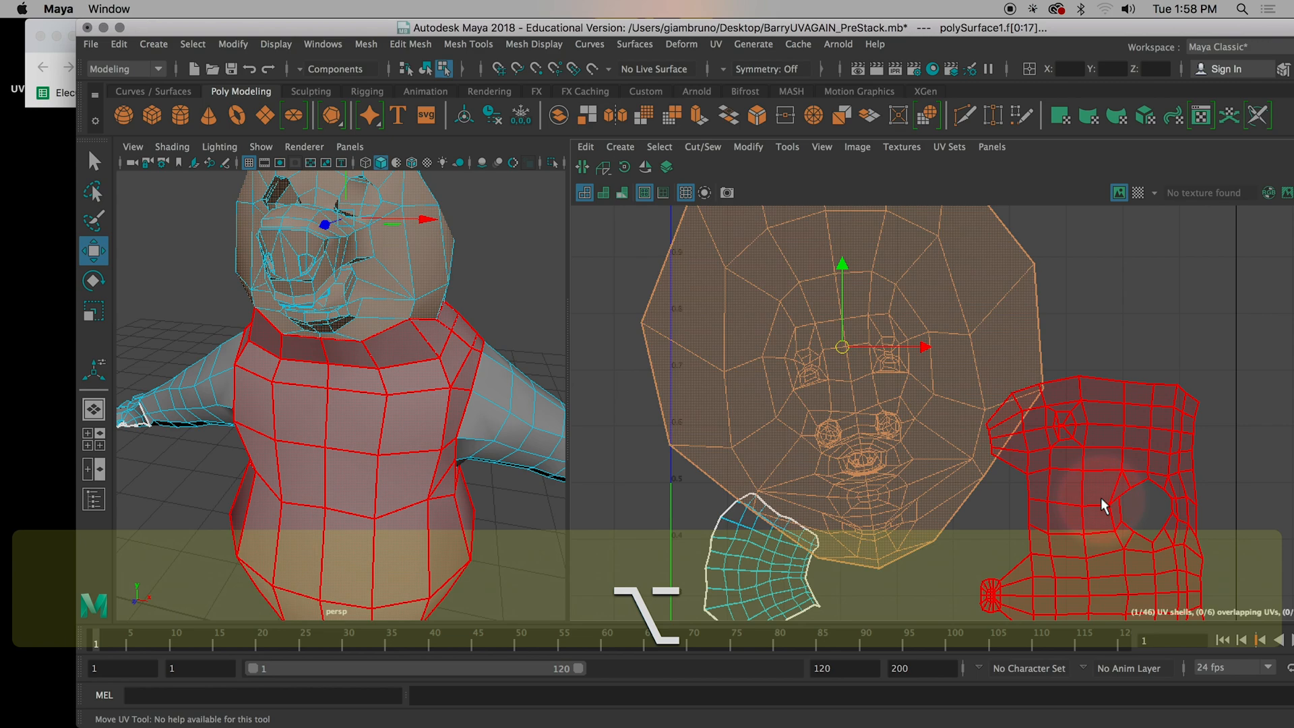
key(r)
drag(841, 350, 808, 349)
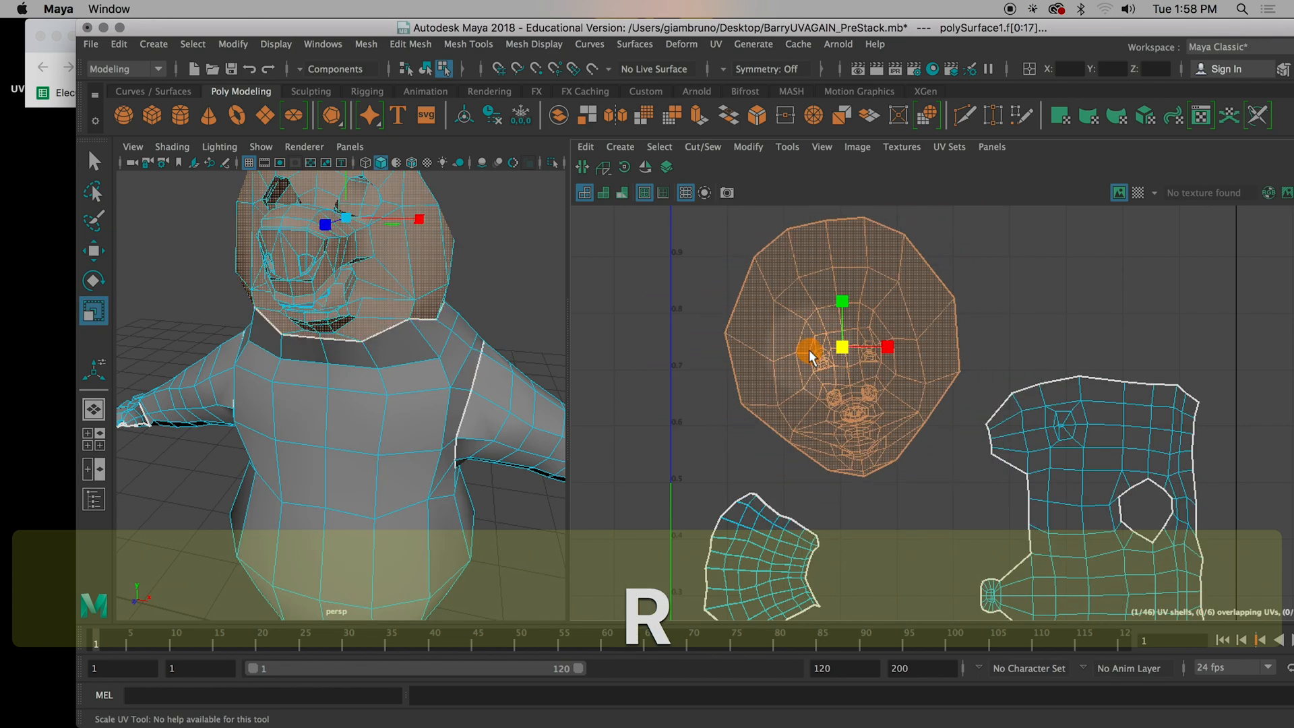
Step: Tilt the head shell slightly counterclockwise and move it into the upper-left corner of the UV tile
alt+middle_drag(859, 409, 873, 467)
key(e)
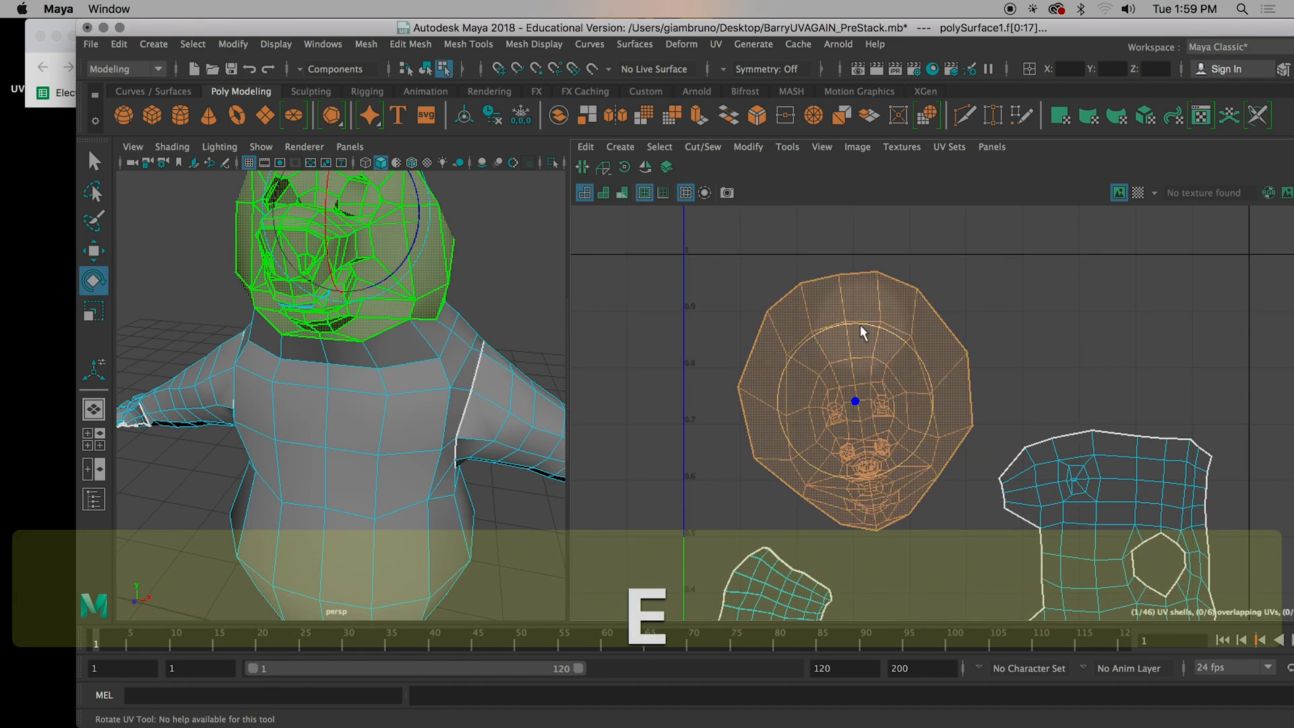
drag(849, 322, 834, 329)
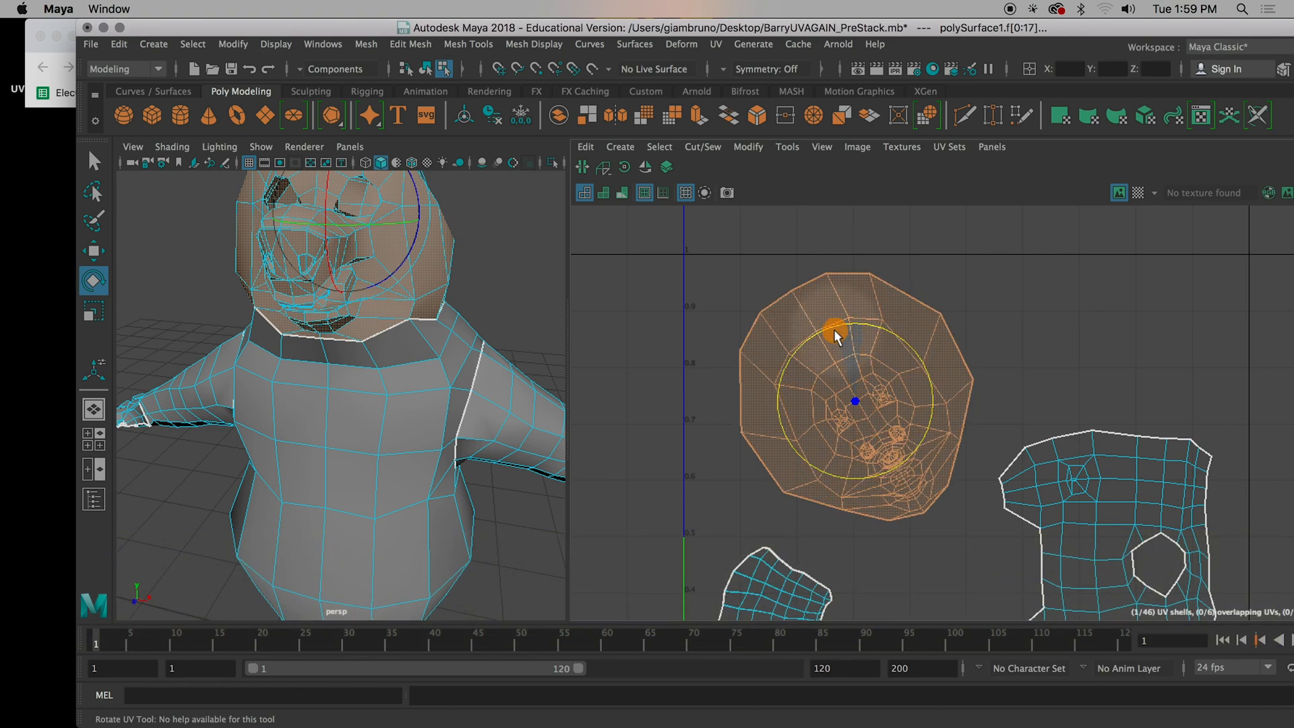
key(w)
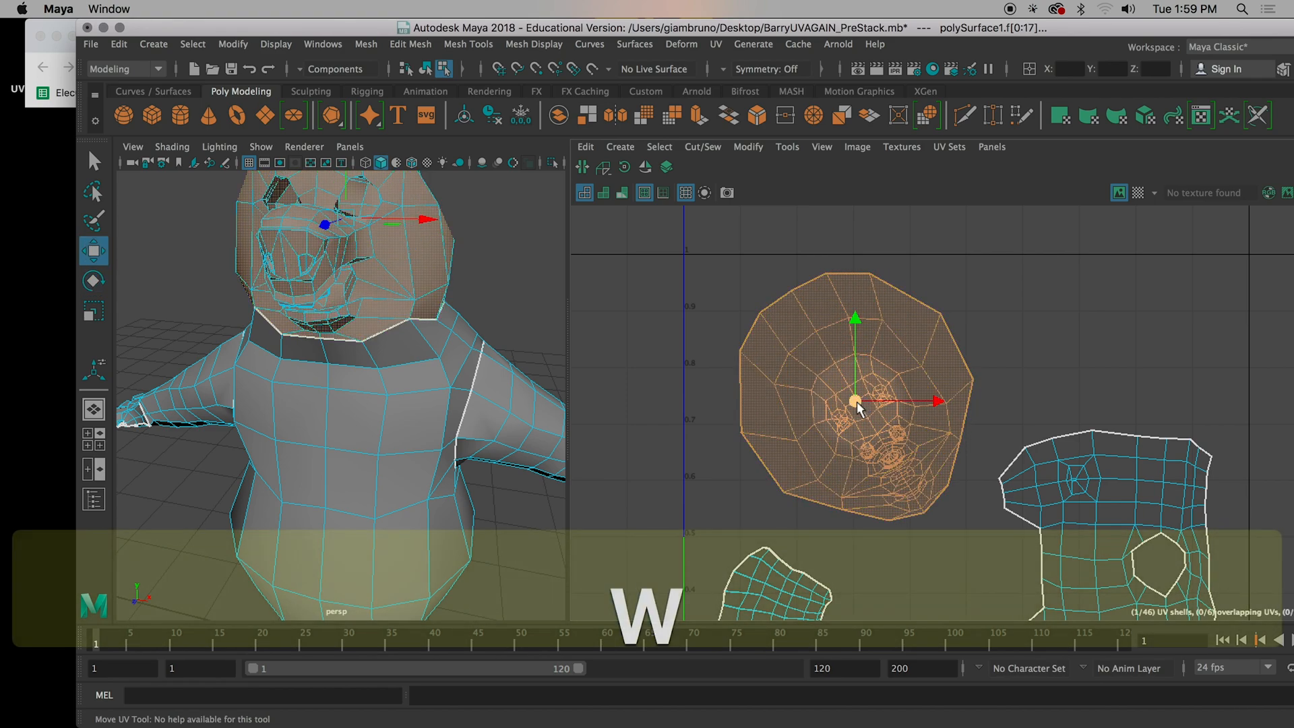
drag(856, 402, 809, 394)
click(724, 284)
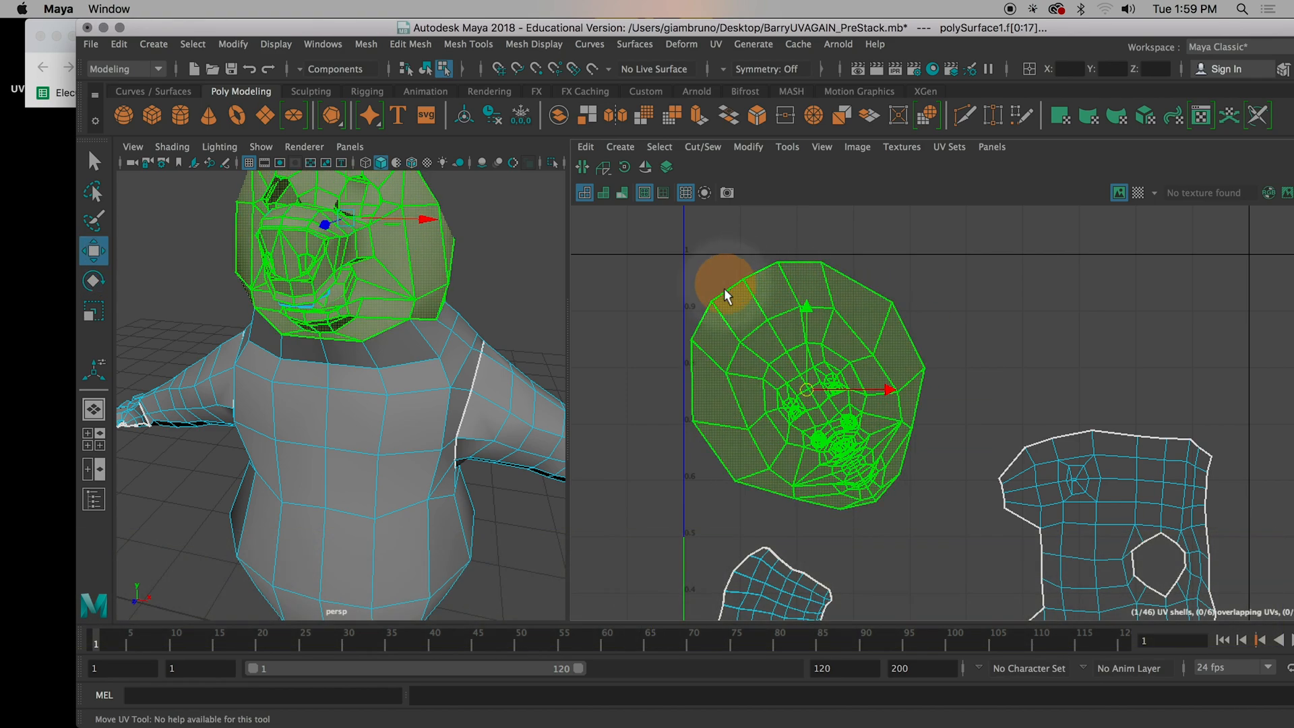
Step: Scale the head shell up slightly and reposition it just inside the upper-left corner of the UV tile
scroll(985, 421, down, 1)
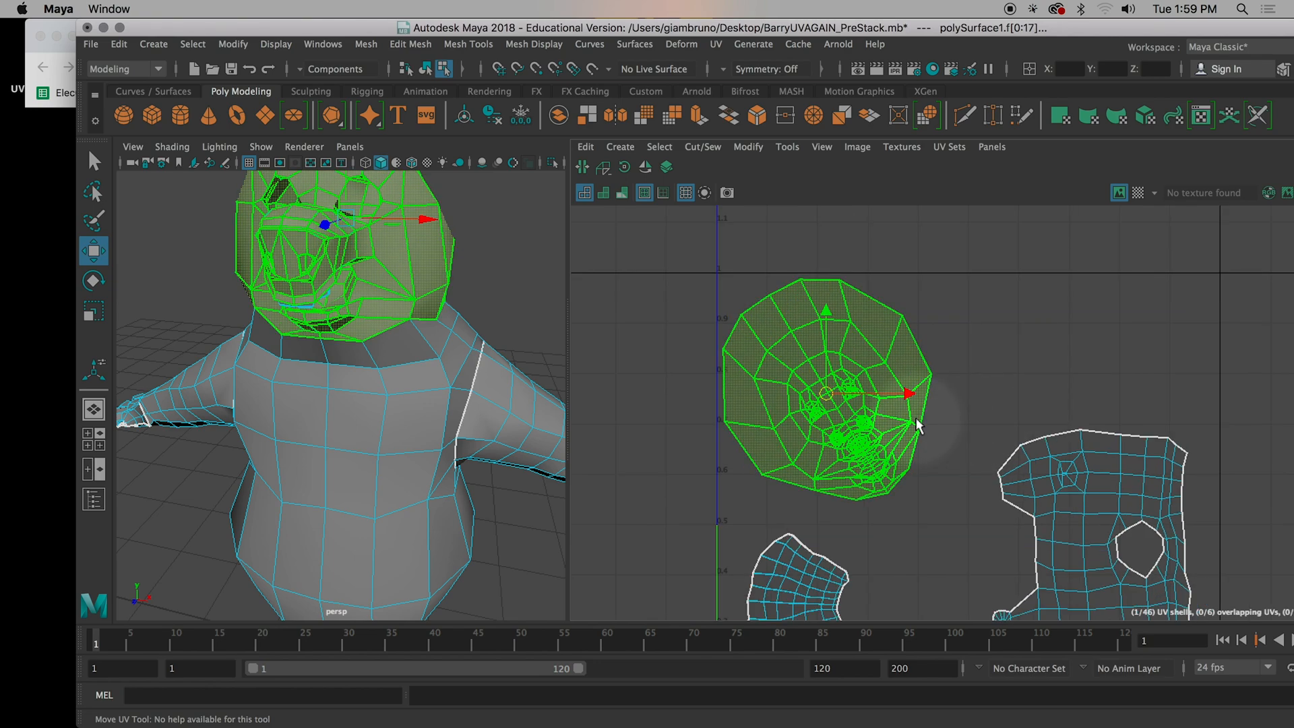
key(r)
drag(827, 399, 856, 411)
key(w)
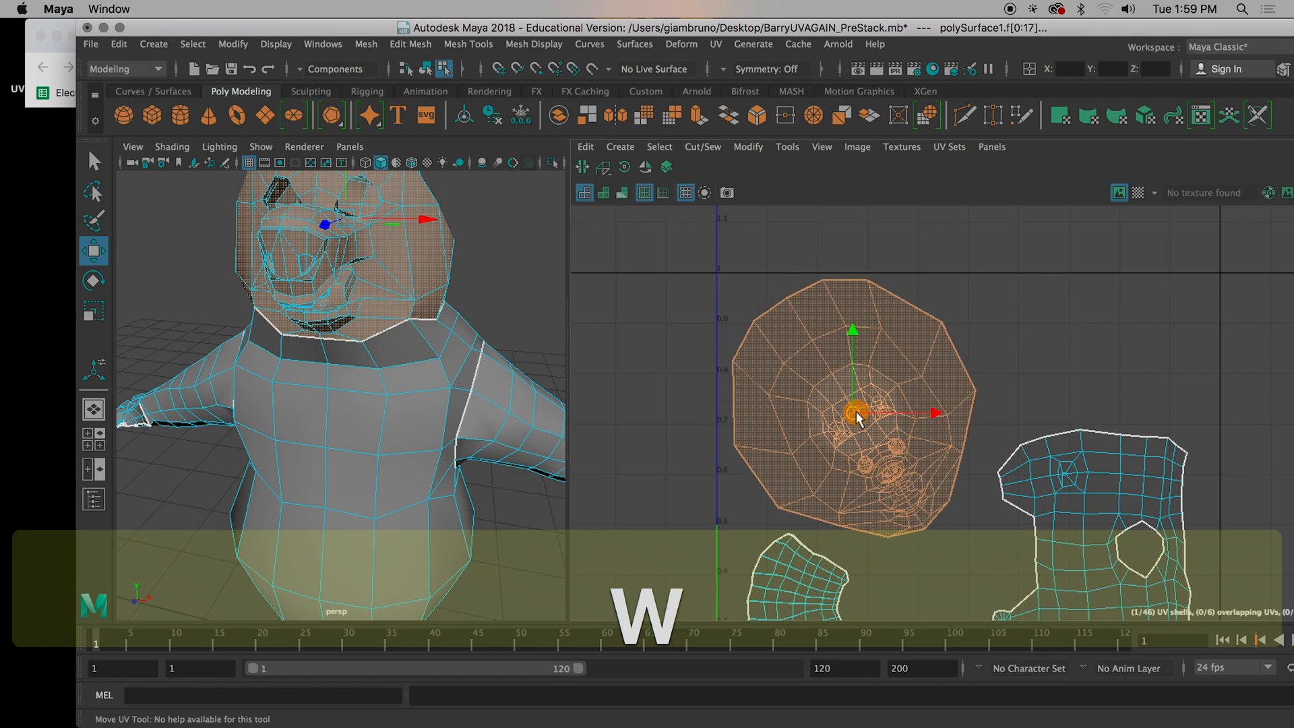
click(840, 281)
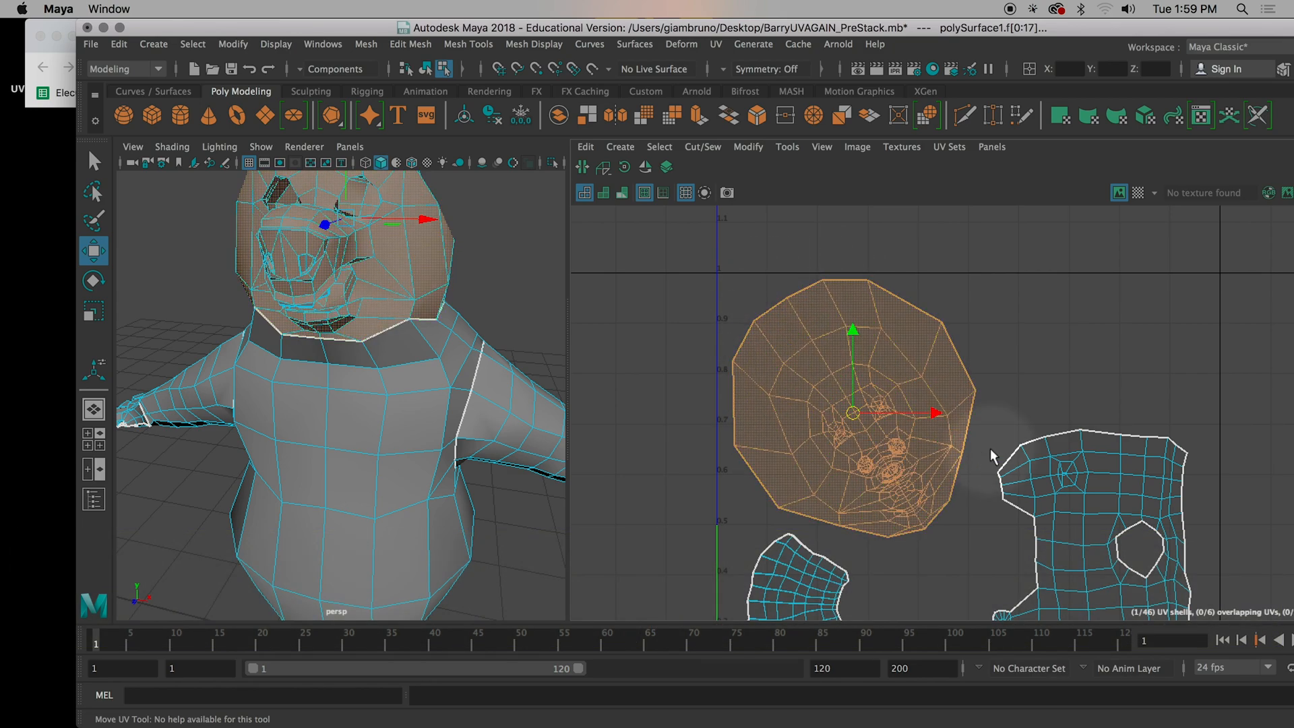
Step: Scale the torso shell up uniformly to fill more of the right half of the UV tile
scroll(990, 449, down, 1)
alt+middle_drag(991, 448, 980, 373)
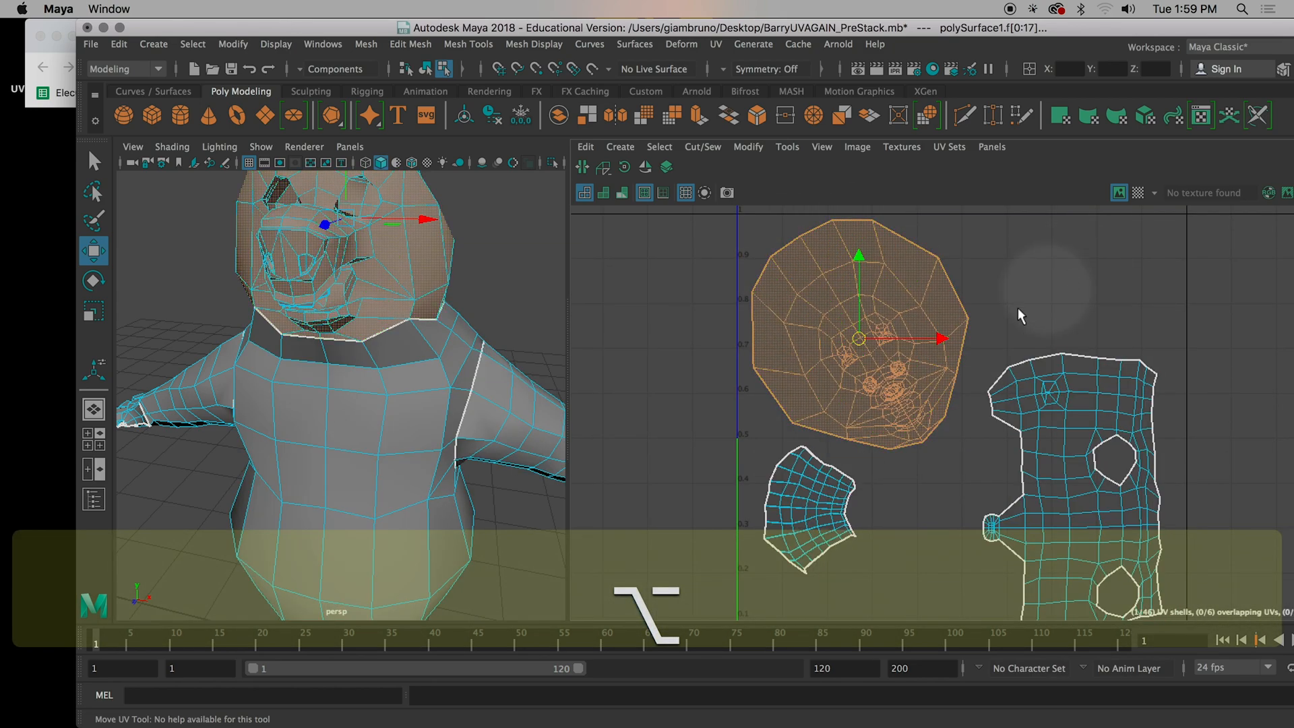
scroll(853, 502, down, 2)
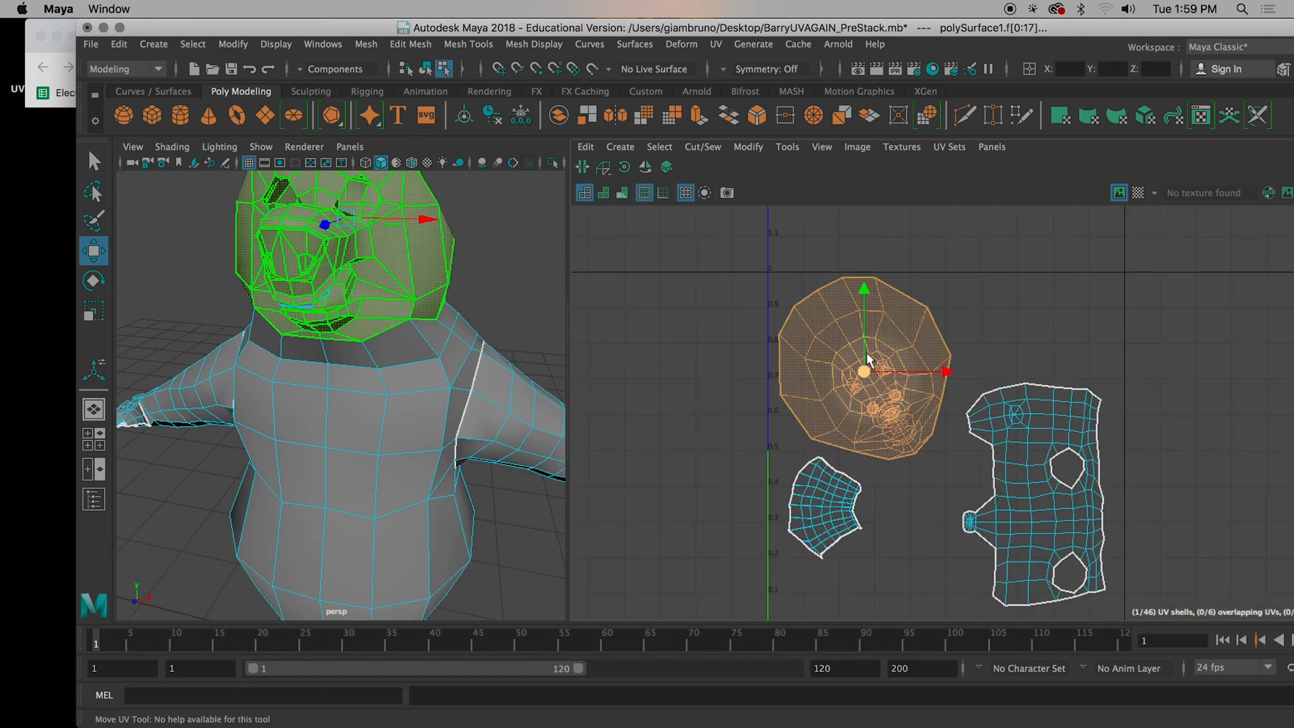
click(1032, 419)
key(t)
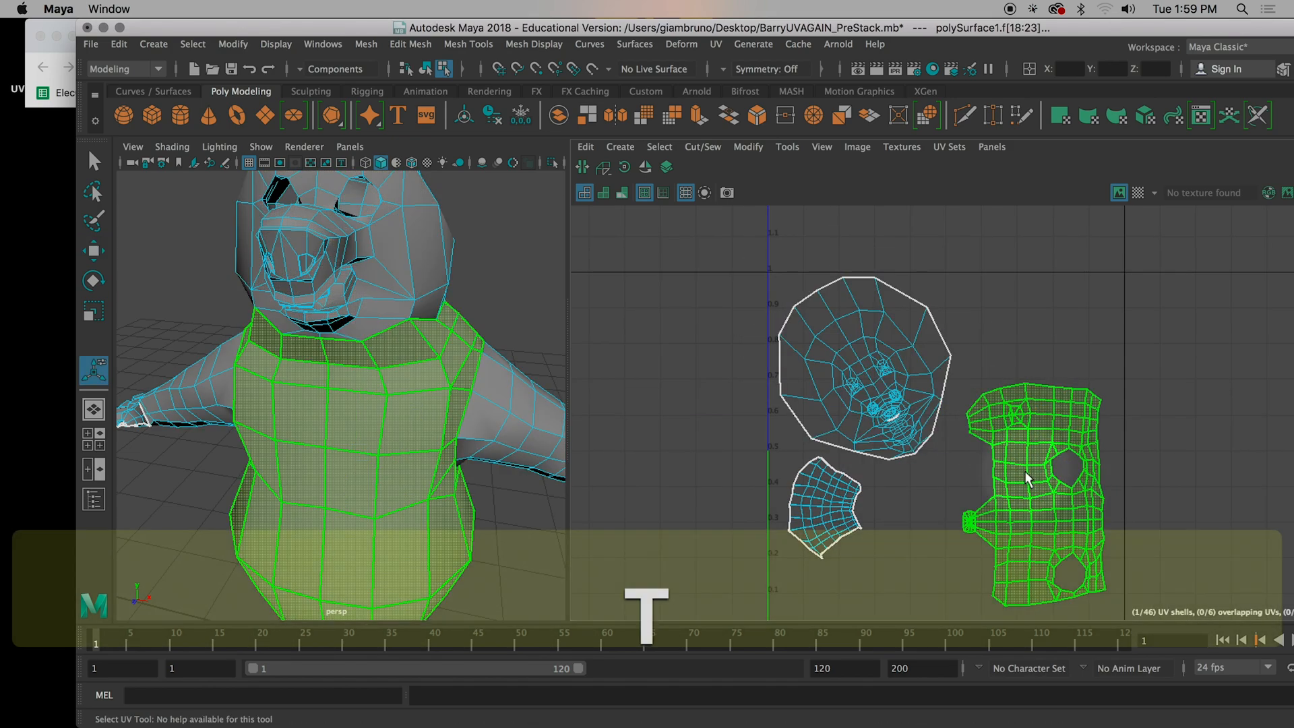
key(r)
drag(1037, 495, 1047, 495)
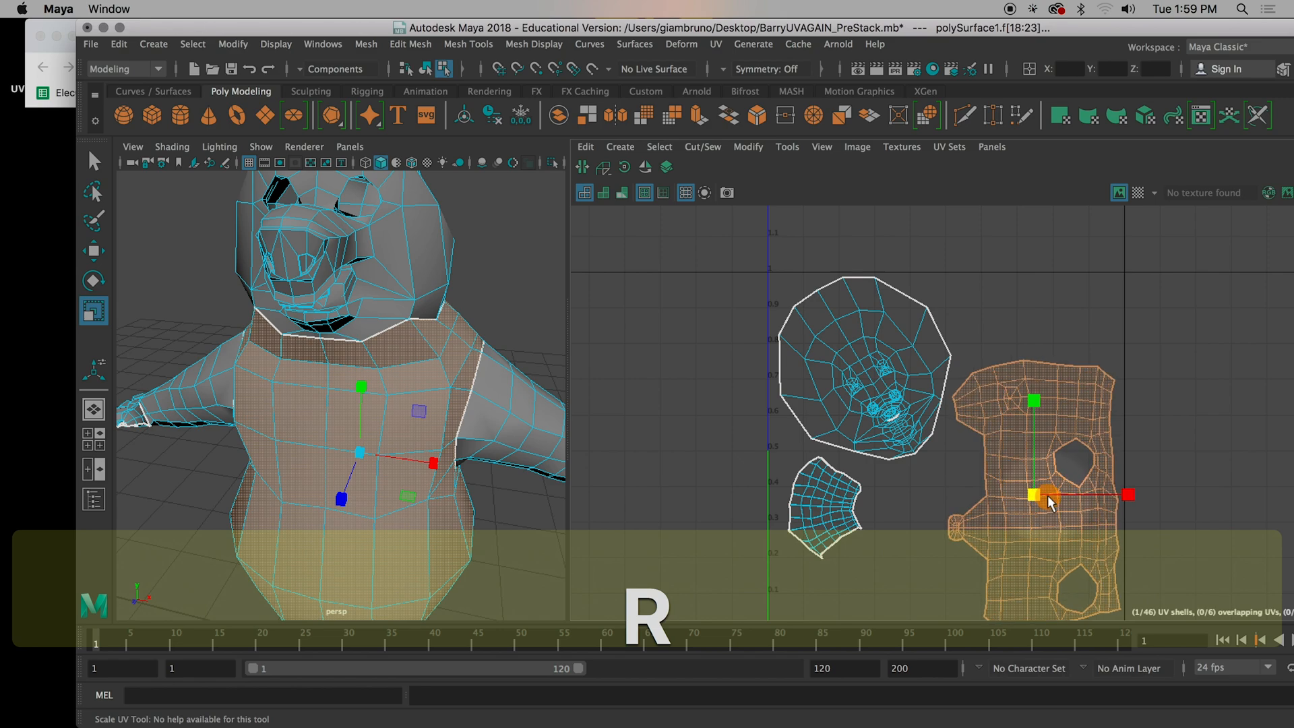
alt+middle_drag(1203, 476, 1170, 382)
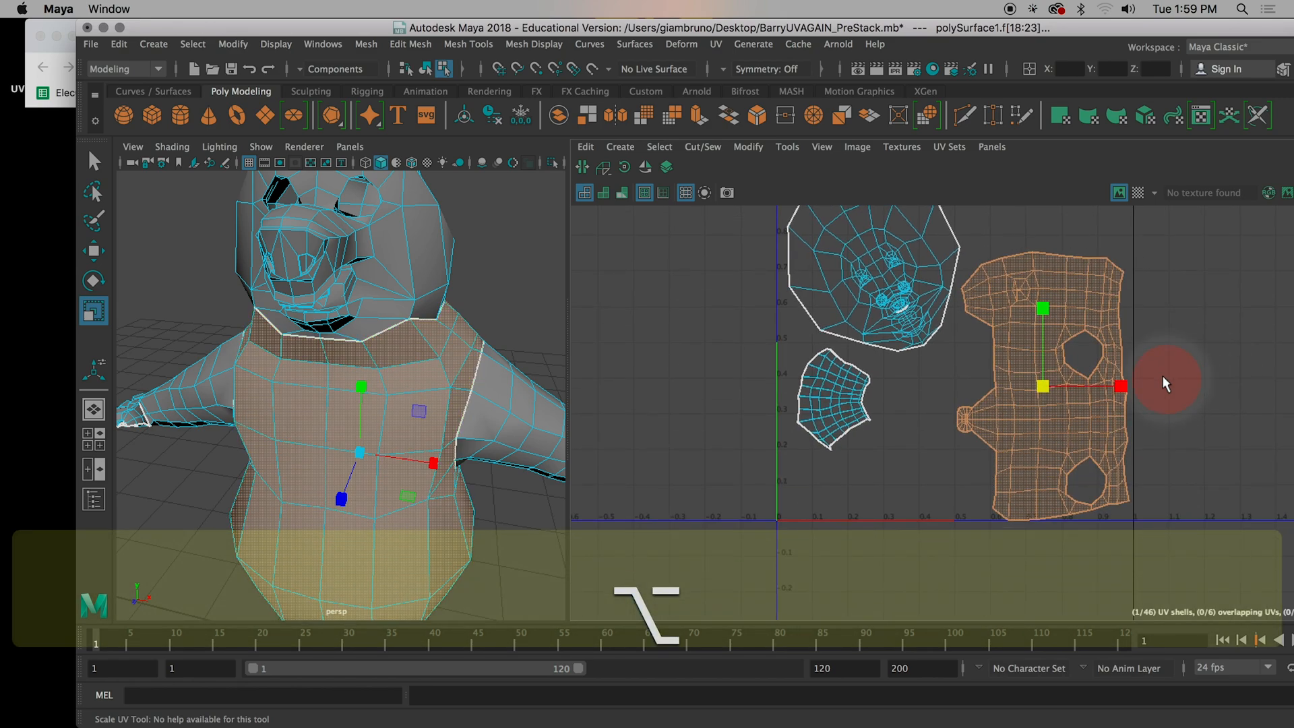
Step: Nudge the torso shell slightly upward so it sits fully inside the right half of the UV tile
key(w)
drag(1044, 307, 1042, 299)
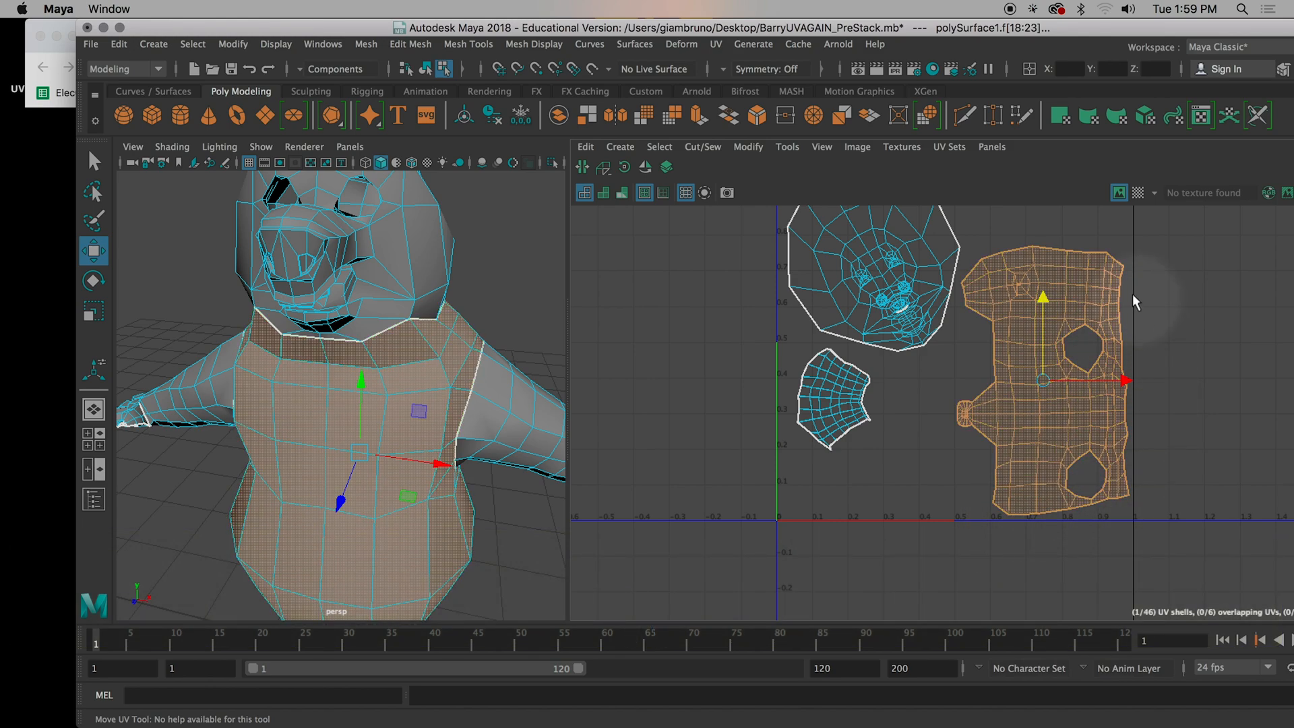
Step: Select the left of the two mirrored arched shells below the UV tile and flip it horizontally to match its twin
scroll(1169, 411, down, 3)
alt+right_drag(1170, 426, 1070, 508)
alt+scroll(1070, 507, down, 5)
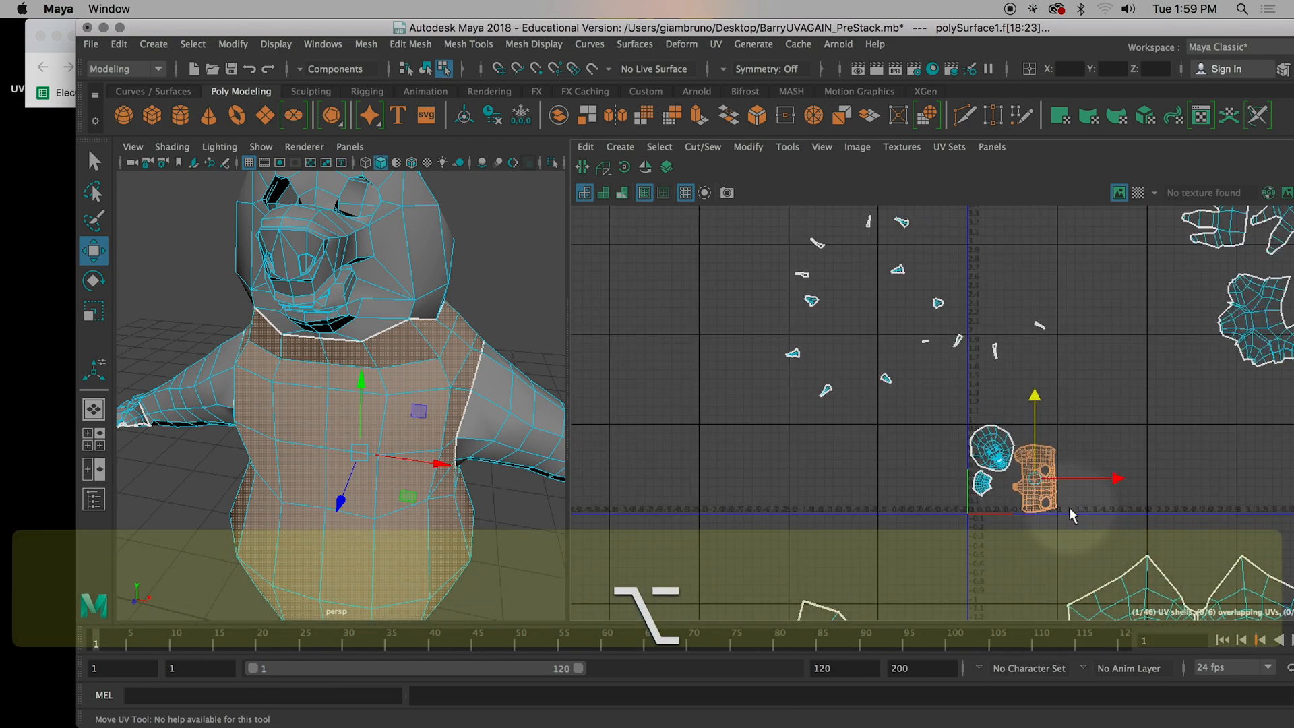
alt+middle_drag(1069, 506, 882, 302)
alt+scroll(944, 511, down, 4)
click(923, 438)
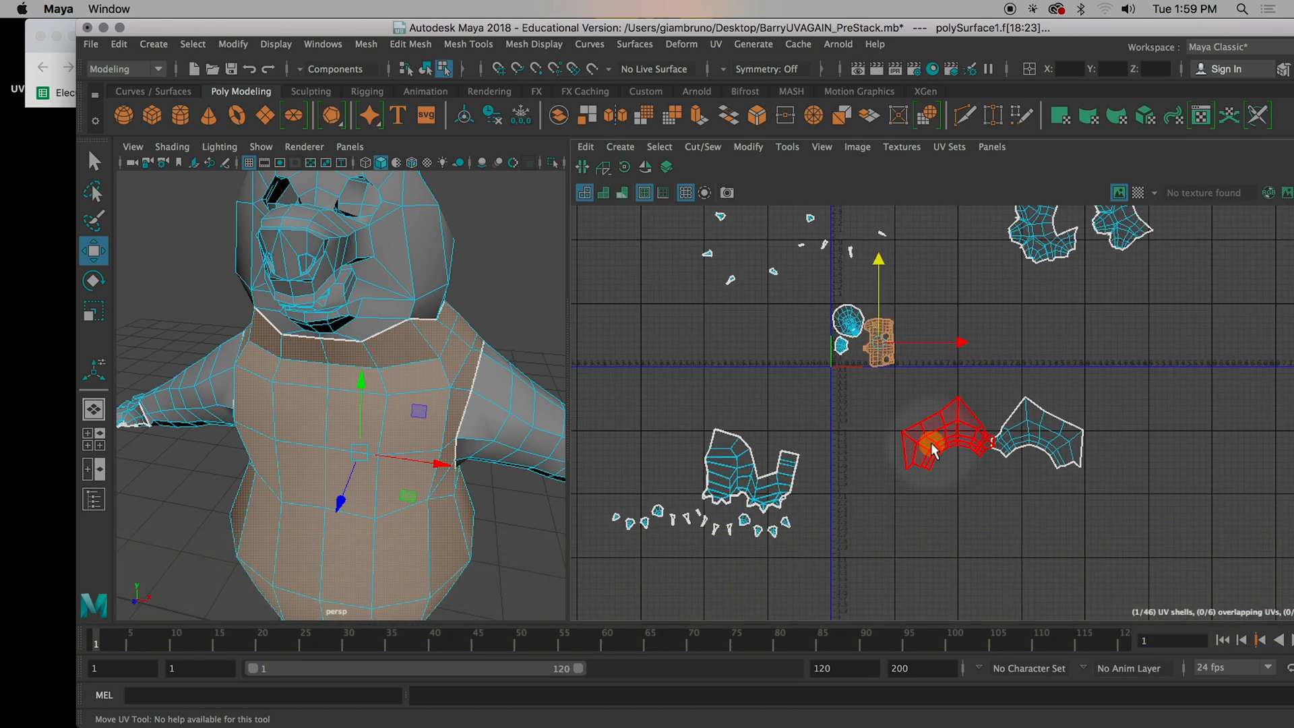
click(603, 166)
key(super+z)
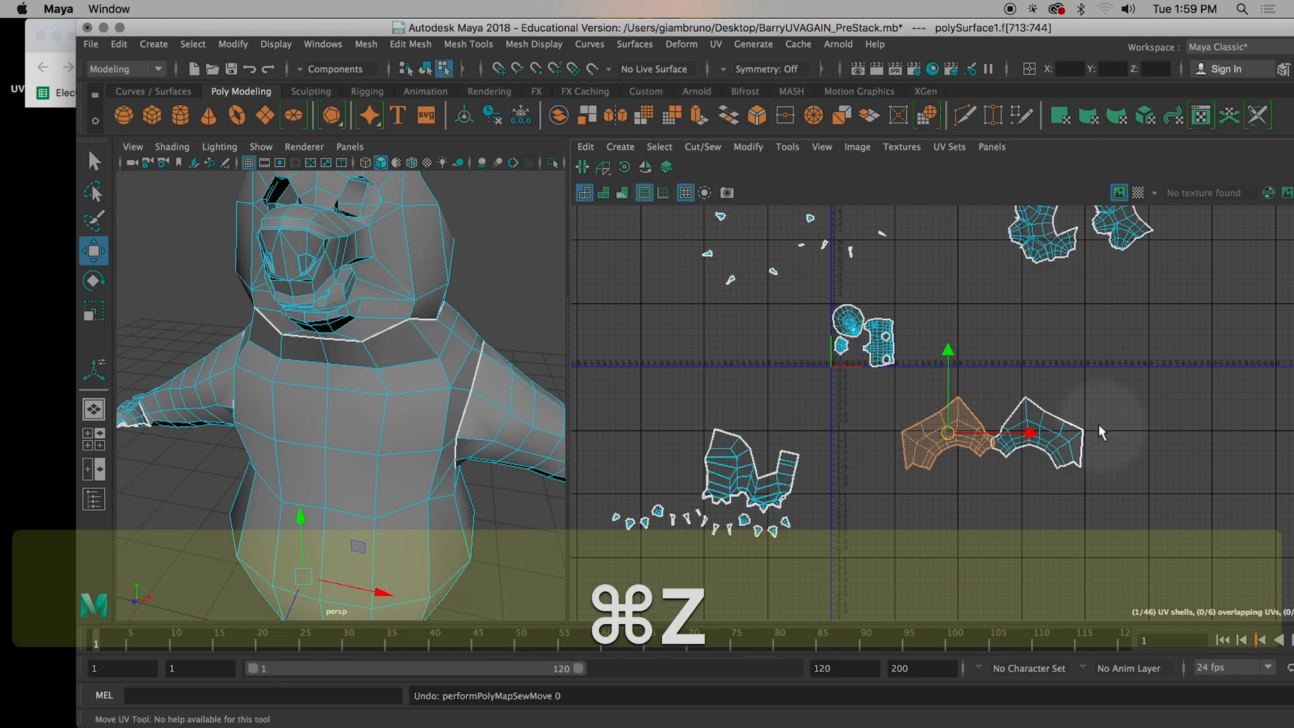
click(647, 170)
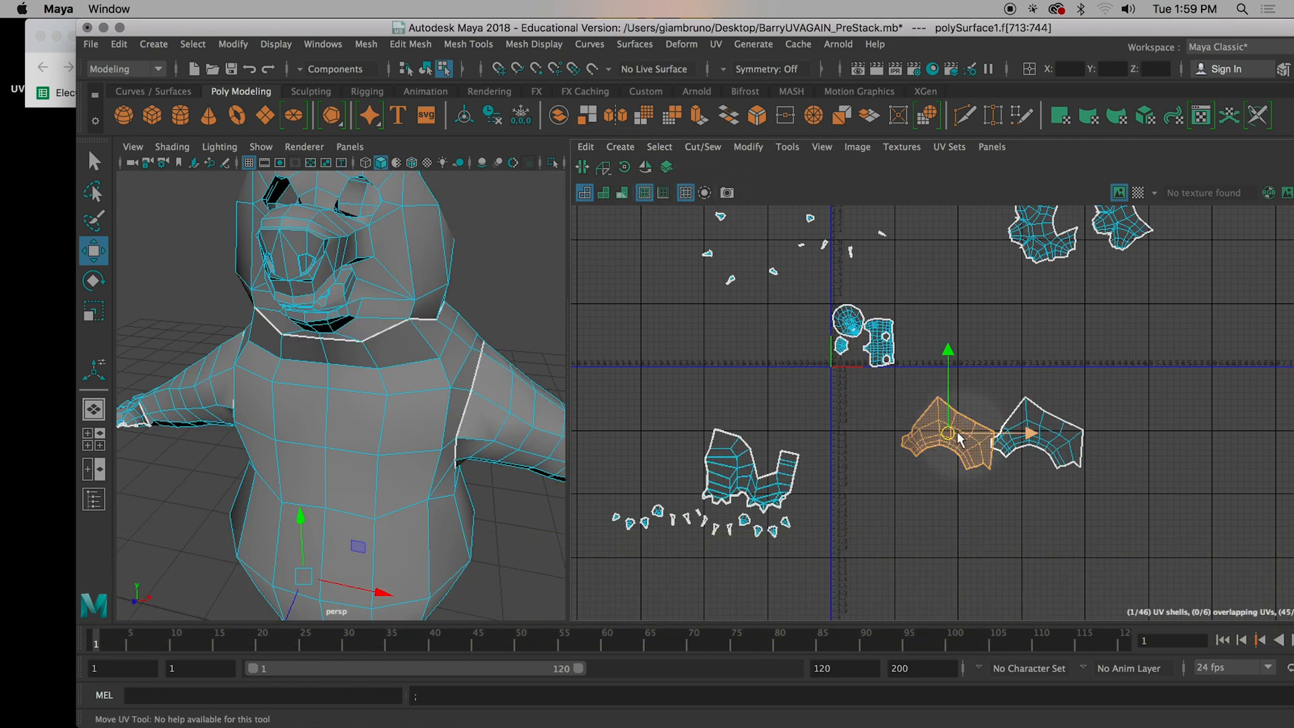
Step: Stack the flipped arched shell over its twin, then rotate and nudge it slightly to align their outlines
drag(960, 435, 1035, 438)
scroll(1040, 465, up, 5)
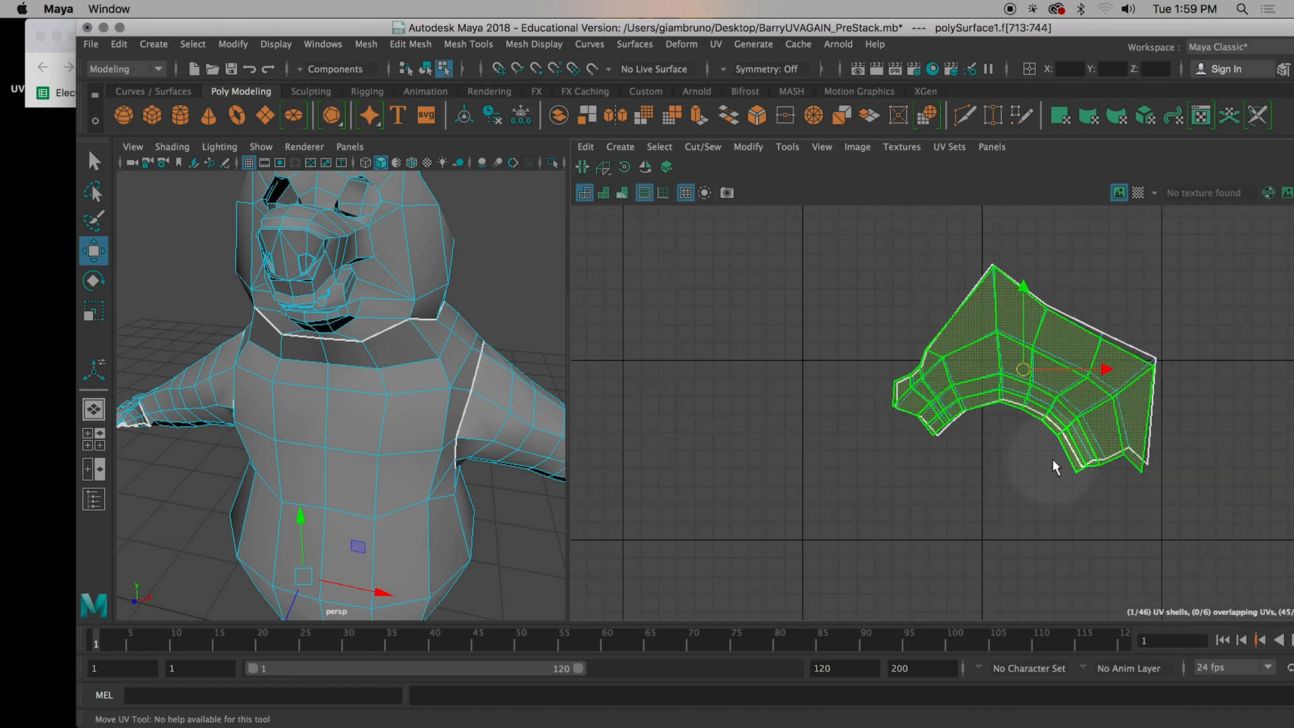
key(e)
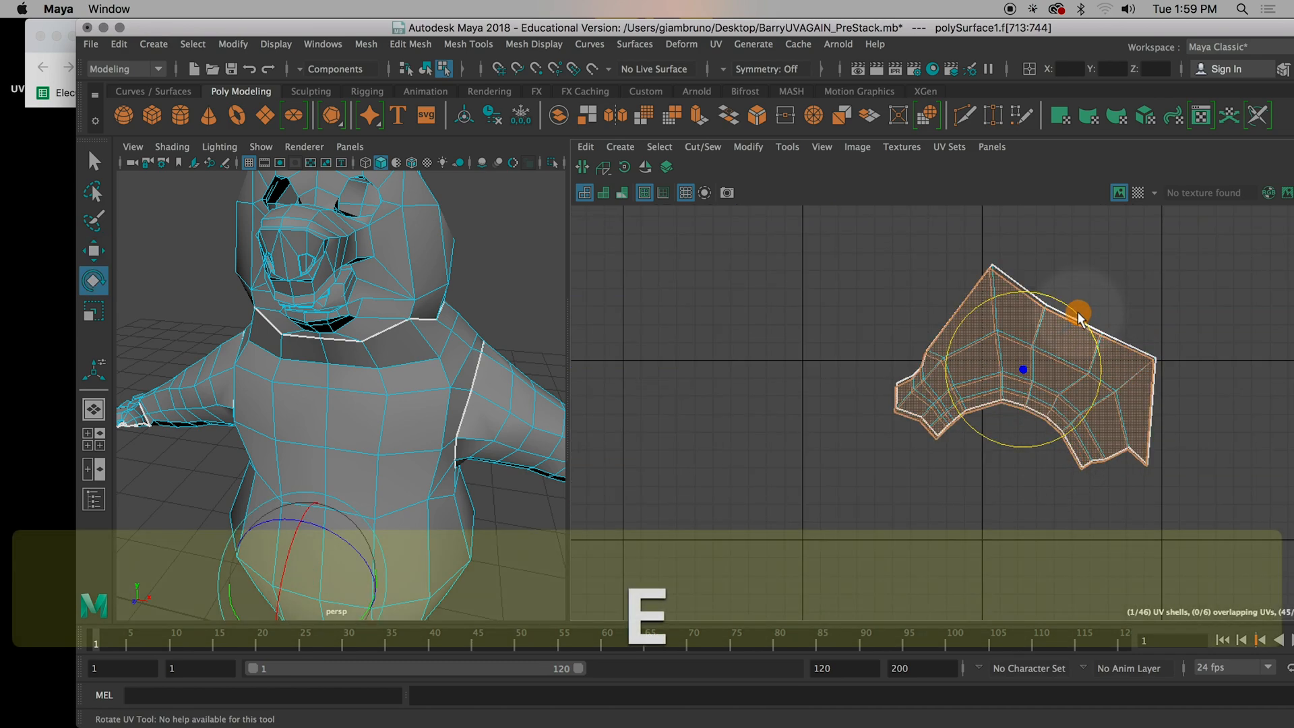
key(w)
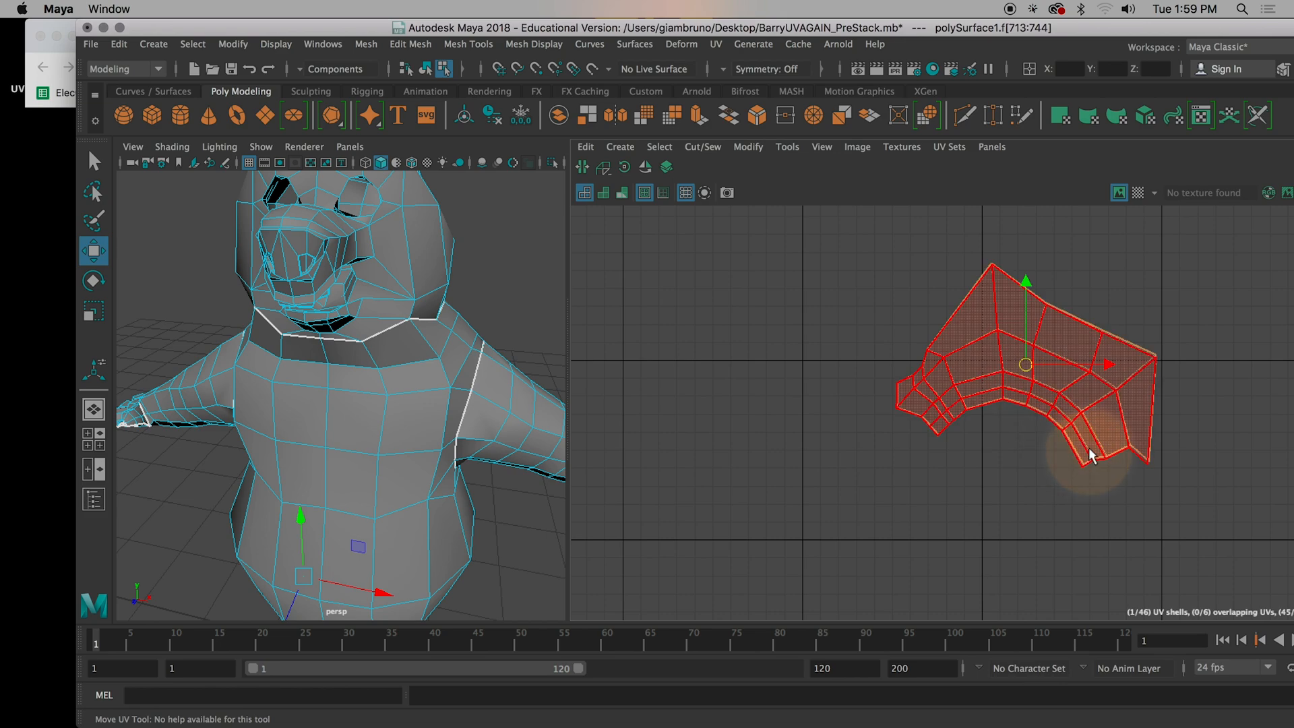
drag(1026, 365, 1027, 367)
Step: Select both stacked arched shells, scale them down and move them into the UV tile below the arm shells
drag(939, 273, 1114, 480)
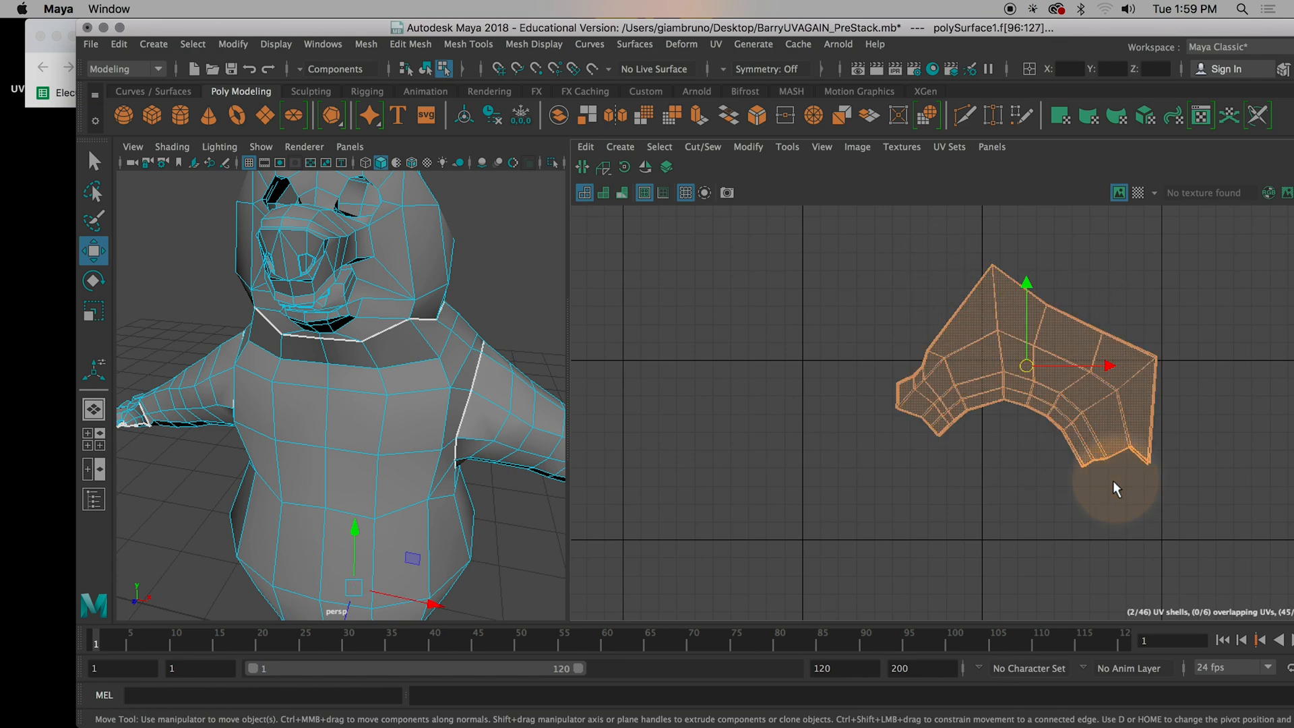
scroll(1115, 483, down, 3)
key(r)
drag(1063, 419, 741, 307)
key(w)
scroll(784, 324, up, 5)
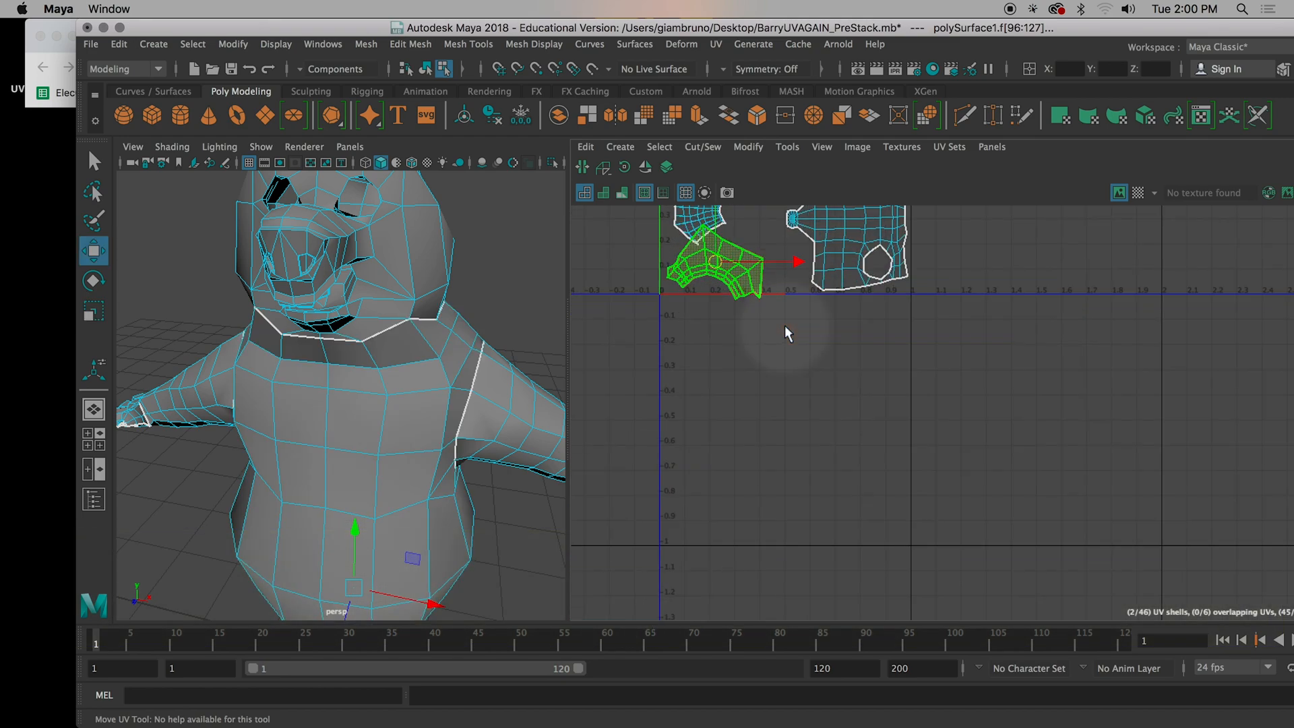
alt+middle_drag(784, 325, 826, 448)
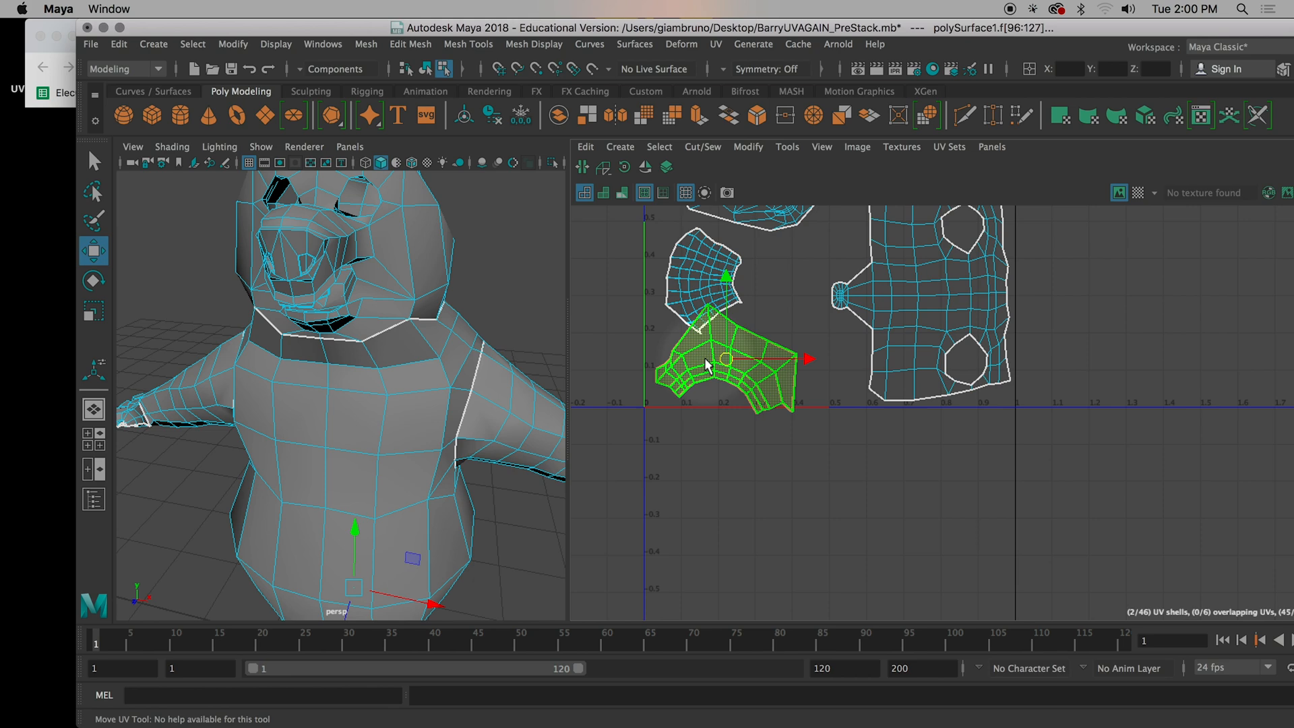
Step: Shrink the stacked arched shells further, turn them upside down and place them in the tile's lower-left corner
key(r)
drag(720, 358, 706, 362)
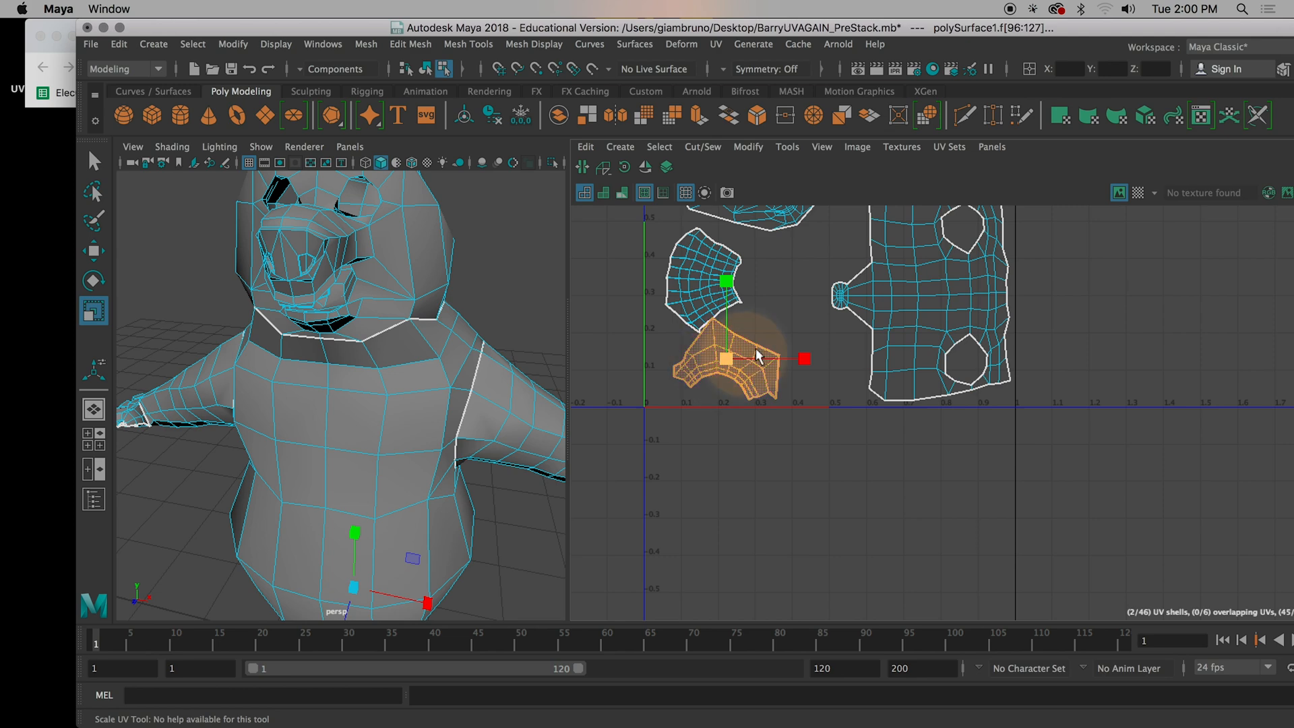
key(e)
drag(792, 316, 744, 411)
key(w)
mouse_move(724, 354)
mouse_down()
mouse_move(721, 369)
mouse_move(735, 369)
mouse_up()
Step: Scale the stacked arched shells up slightly and adjust their position within the tile's lower-left corner
key(r)
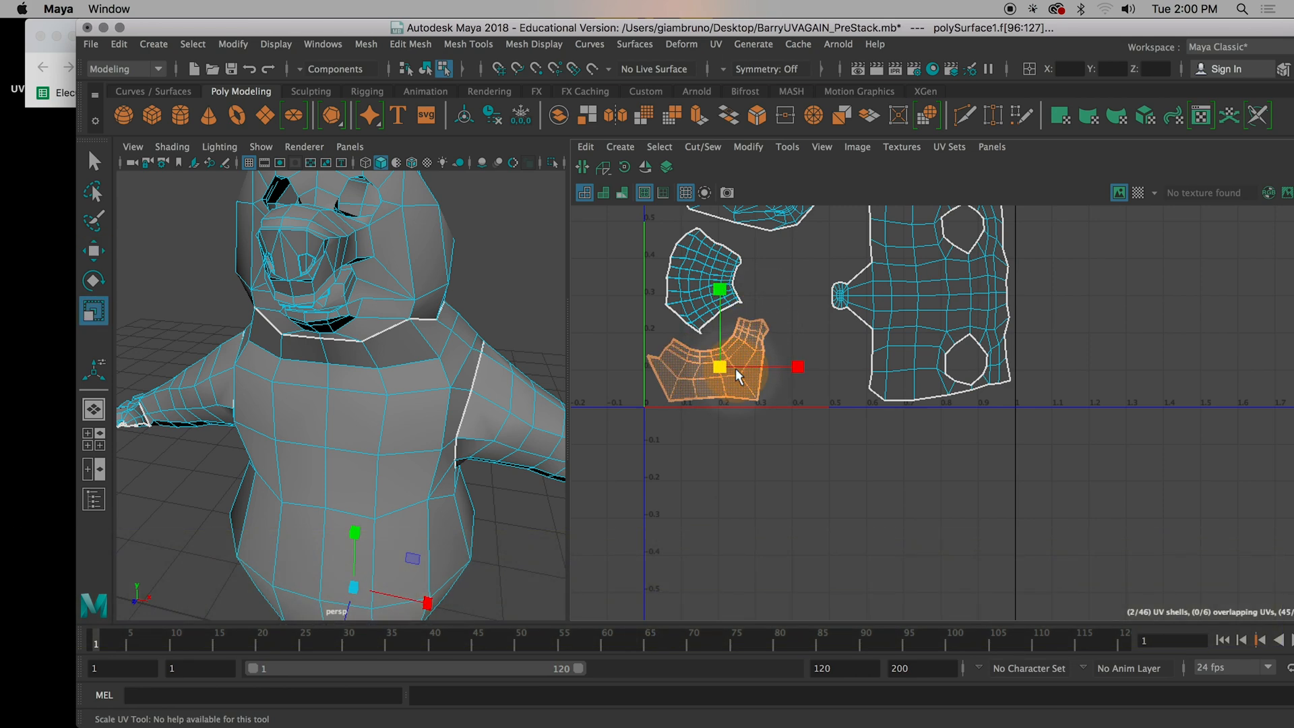
key(w)
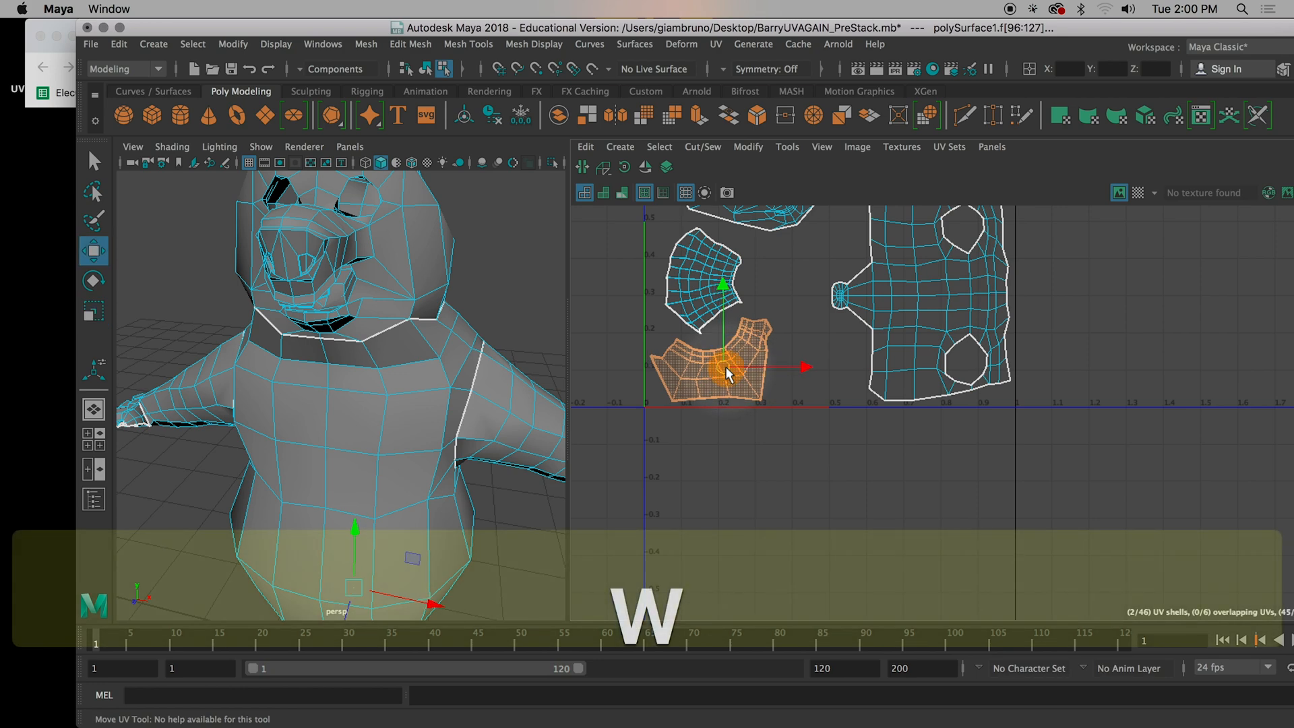
key(r)
drag(725, 364, 731, 364)
key(w)
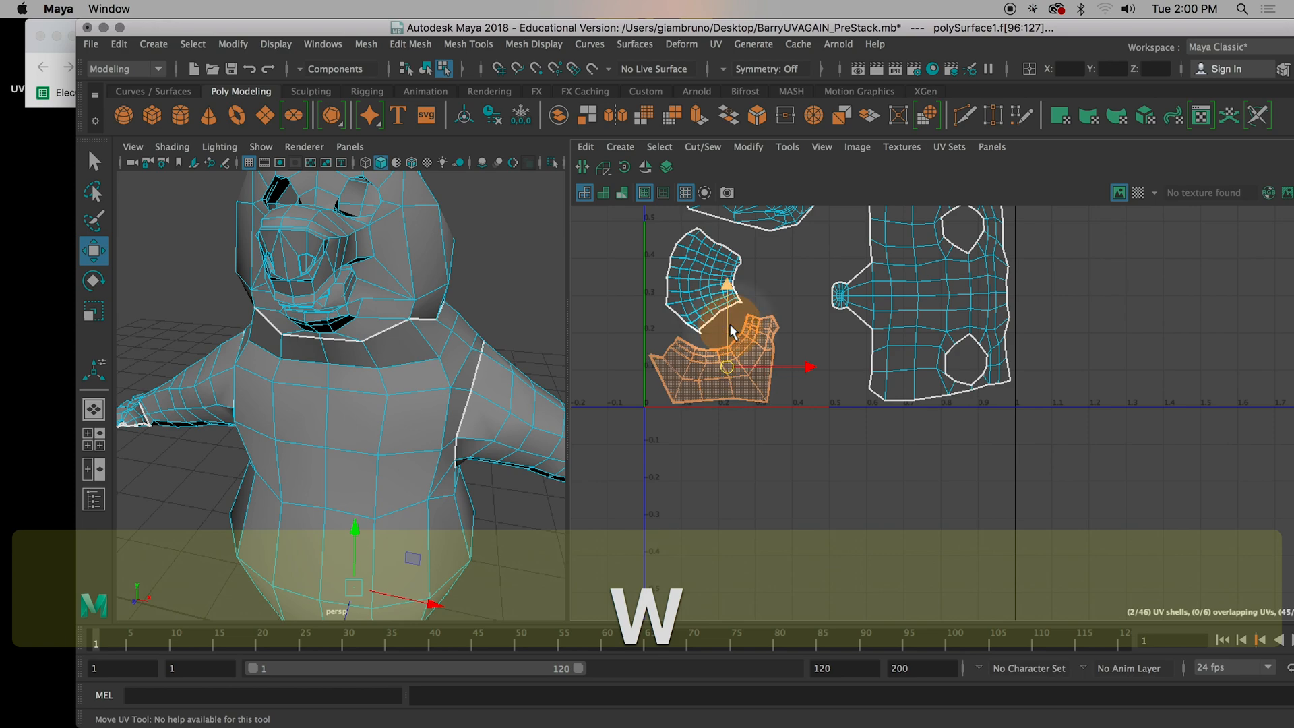
Step: Select the large stacked U-shaped shells below and left of the UV tile and scale them down uniformly
scroll(809, 391, down, 3)
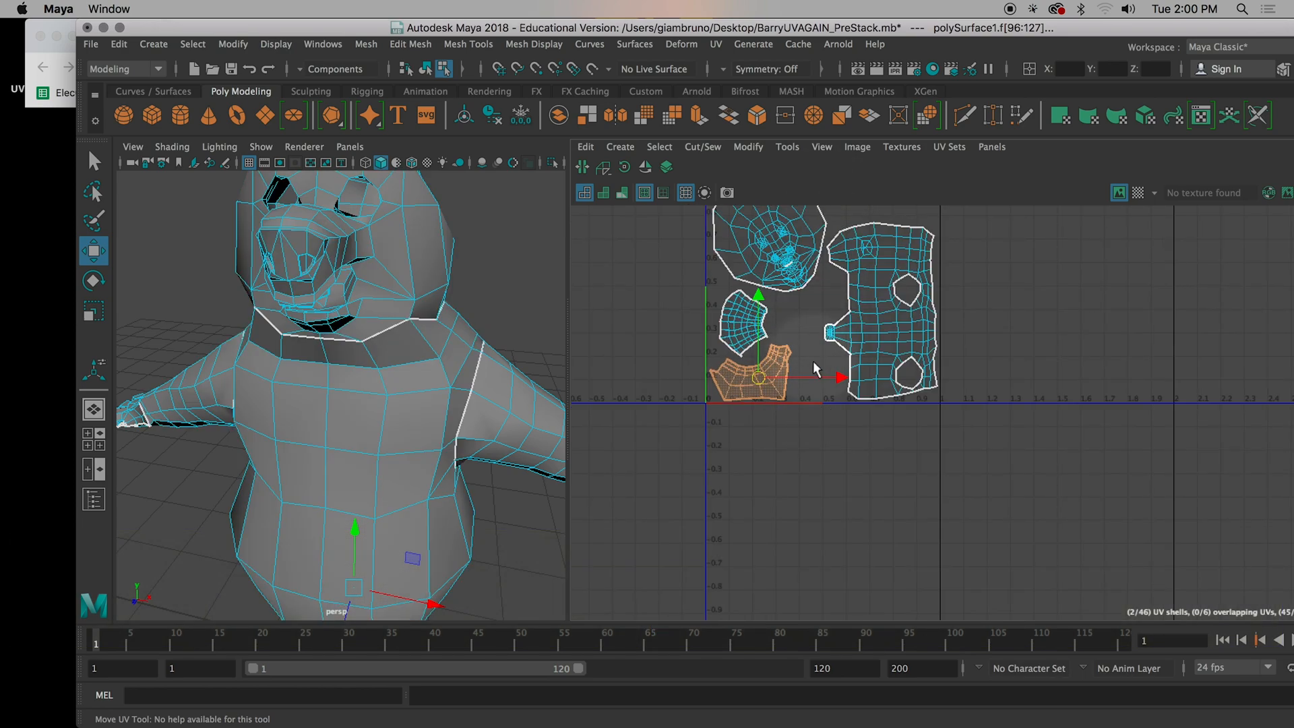
scroll(936, 465, down, 5)
alt+middle_drag(884, 511, 1074, 309)
drag(776, 321, 993, 447)
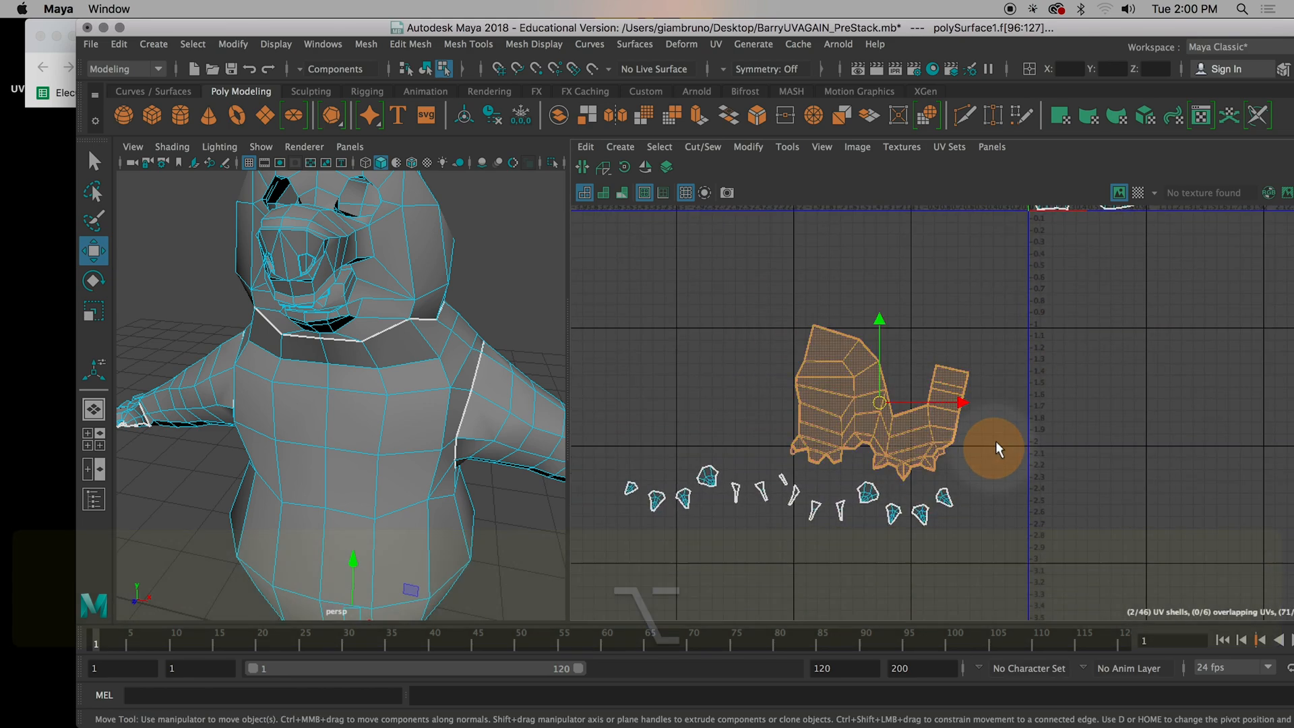
alt+middle_drag(917, 423, 924, 438)
key(r)
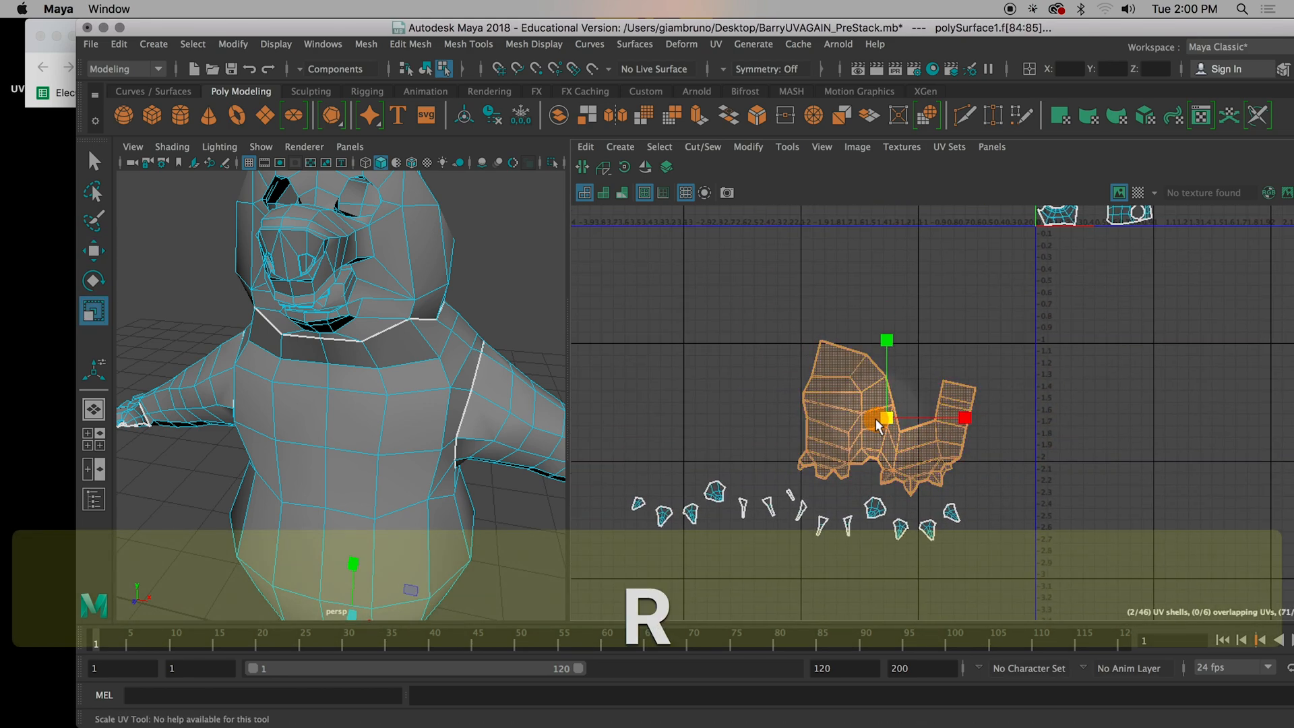
drag(876, 419, 833, 418)
Step: Move the reduced U-shaped shells into the UV tile, between the arm shells and the torso shell
key(w)
alt+middle_drag(980, 435, 925, 482)
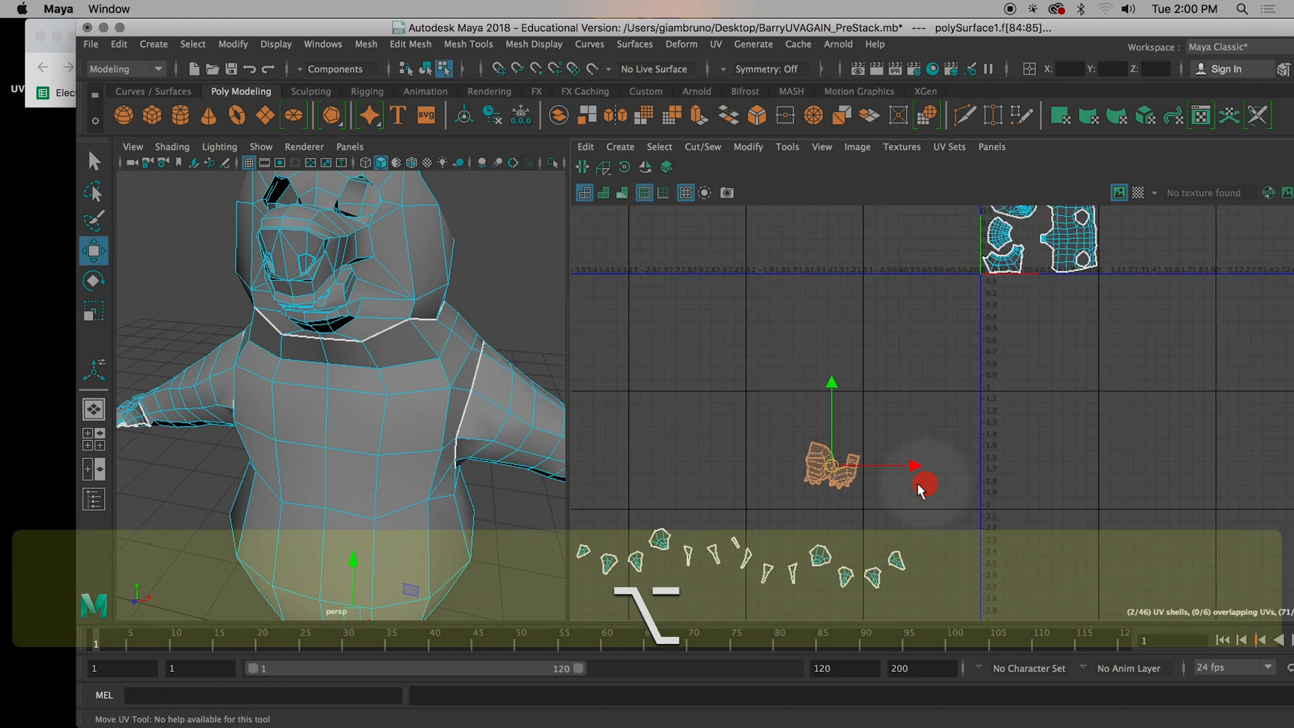
drag(825, 461, 1026, 271)
alt+middle_drag(1068, 307, 918, 495)
scroll(919, 490, up, 4)
drag(844, 458, 827, 402)
Step: Scale the U-shaped shells down further, rotate them and fit them into the gap beside the torso shell
key(r)
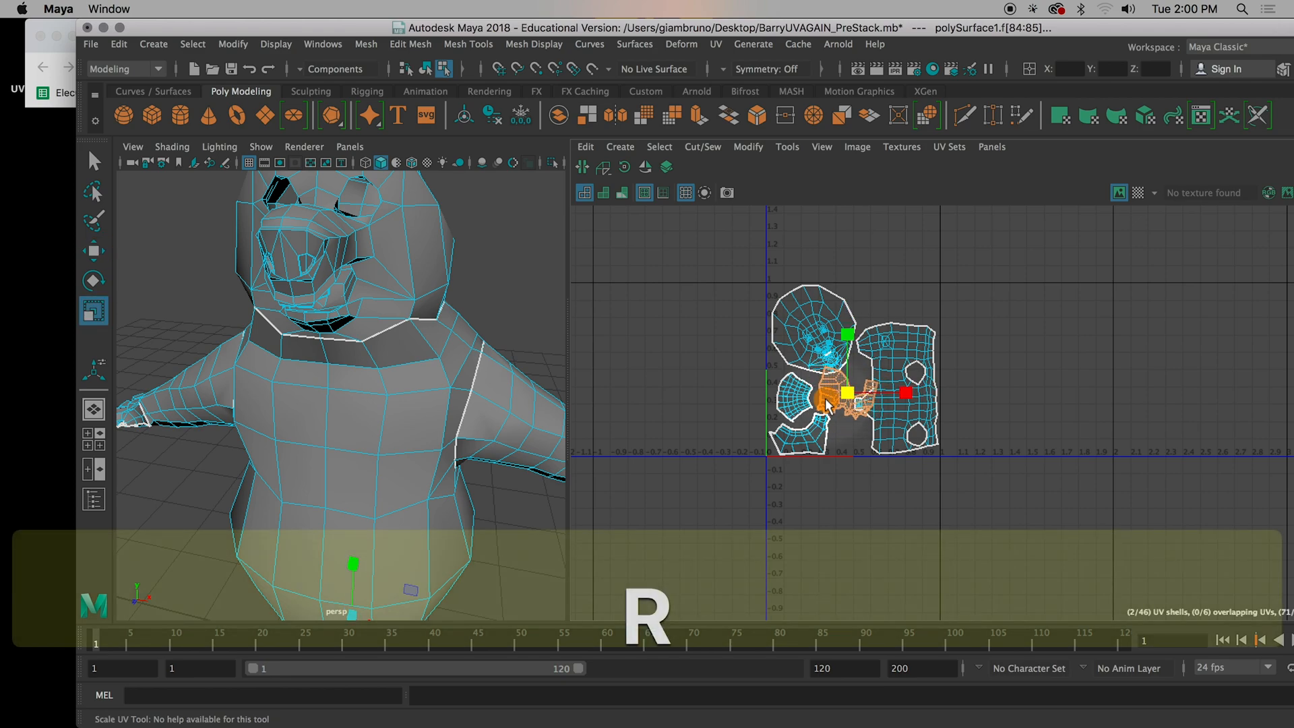
key(e)
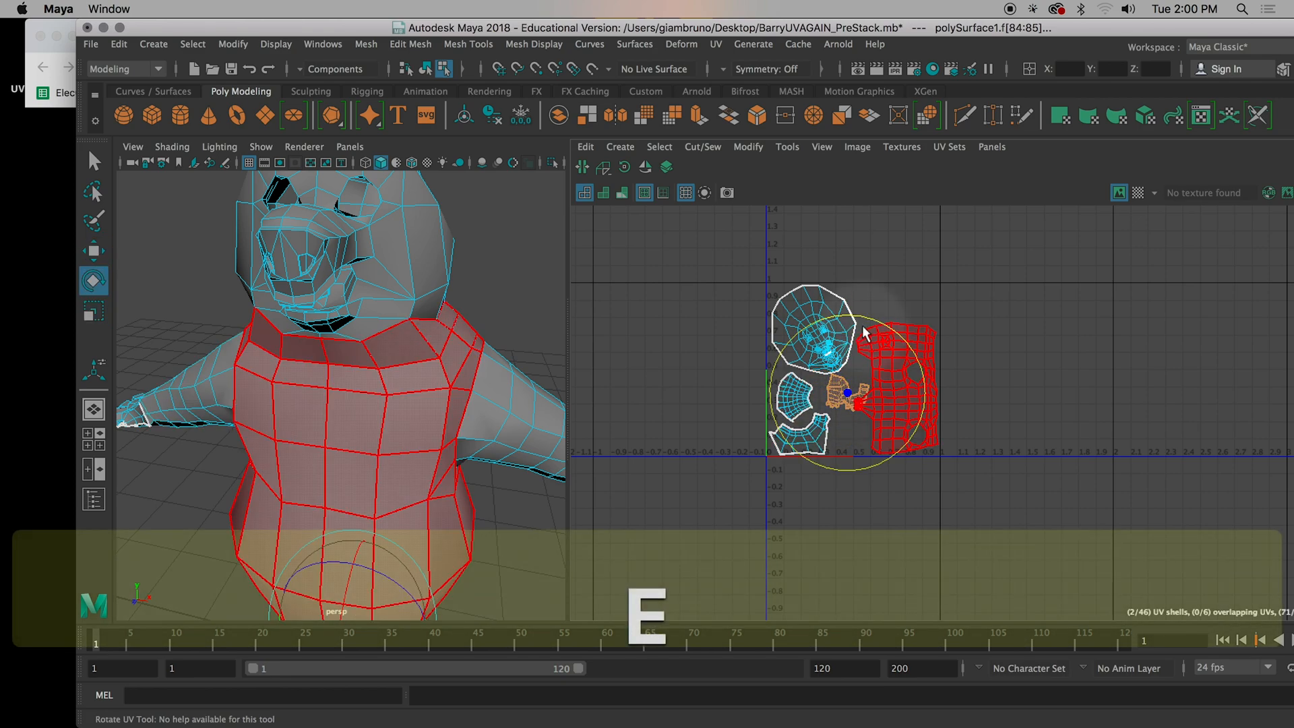
drag(862, 322, 843, 412)
key(w)
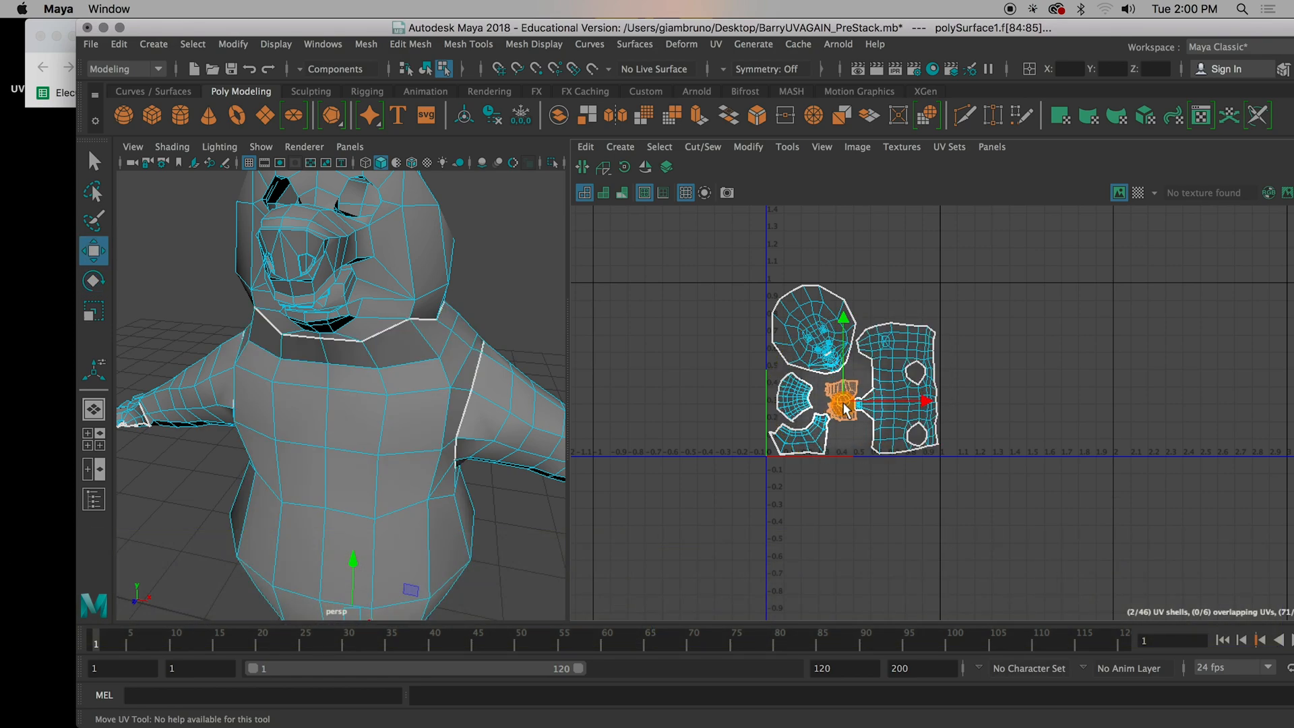
key(r)
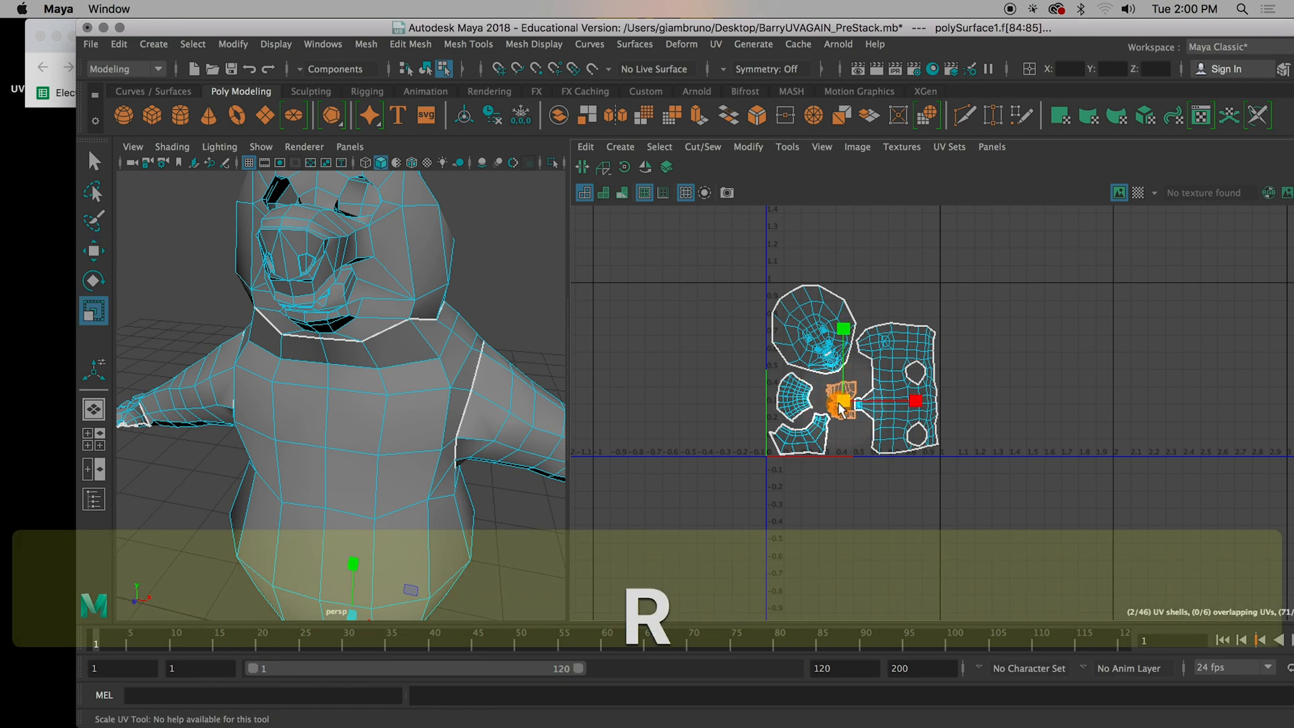
Step: Select the right-hand one of the two hand shells and rotate it clockwise to match the other hand's direction
alt+middle_drag(1066, 271, 980, 443)
scroll(979, 443, down, 8)
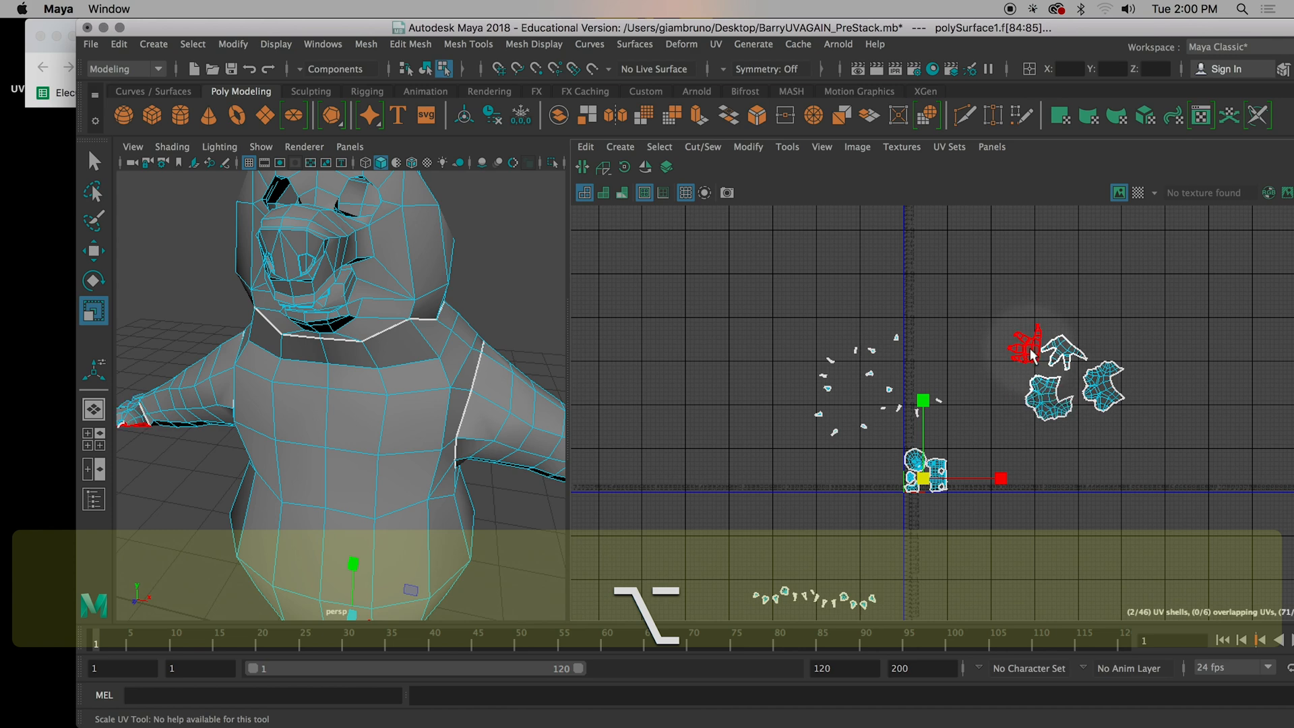
click(1030, 358)
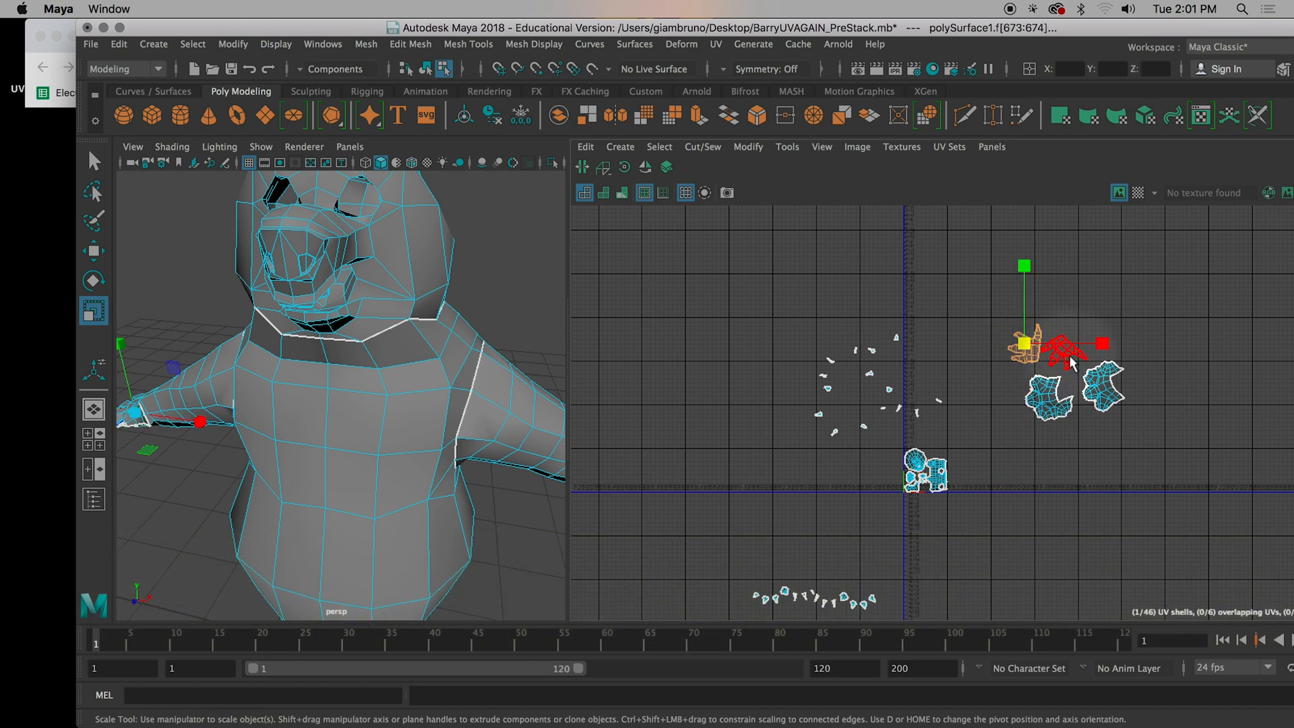
click(1061, 361)
key(e)
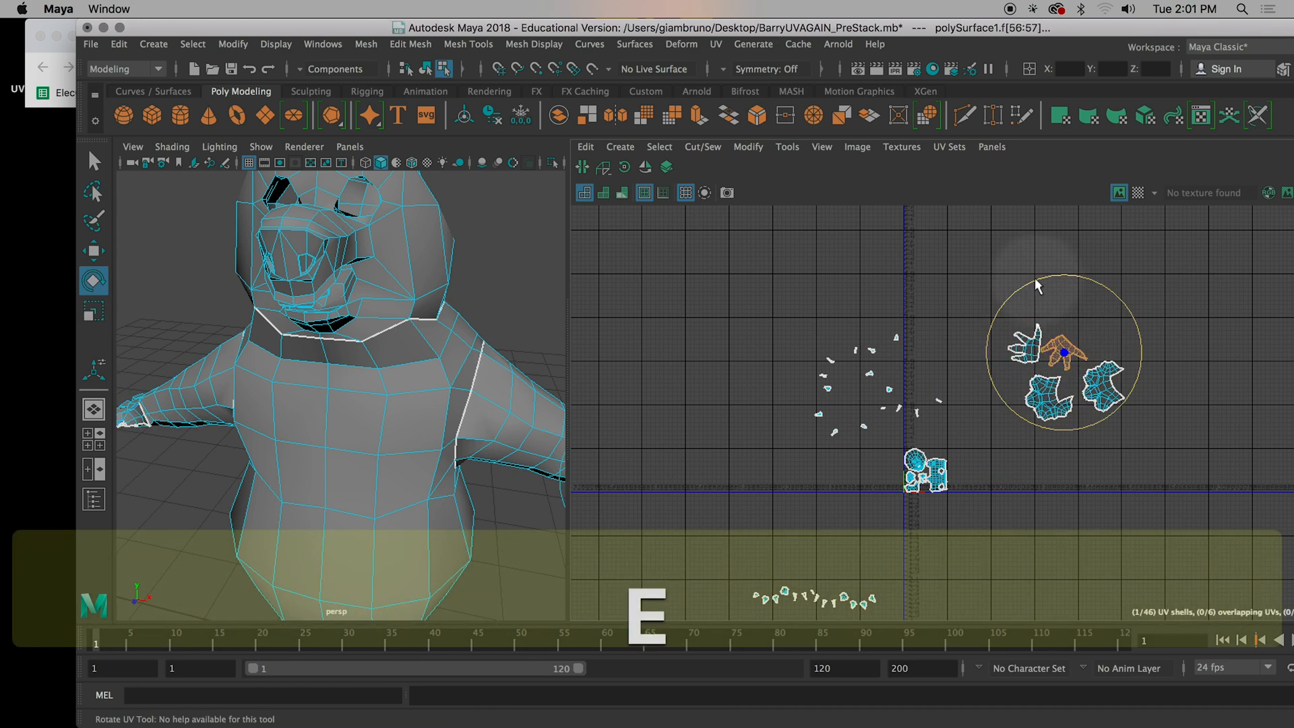
drag(1037, 277, 1092, 290)
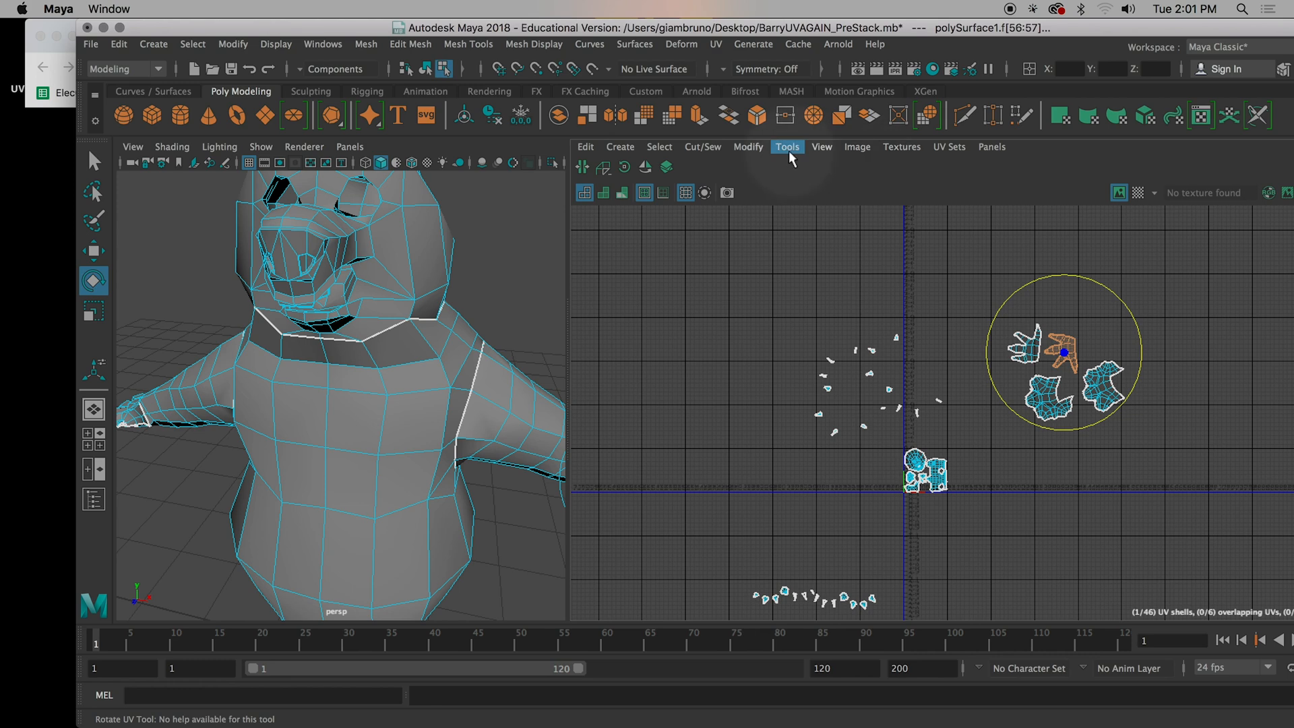
Step: Flip the rotated hand shell vertically, using Pivot as the flip coordinate
click(753, 146)
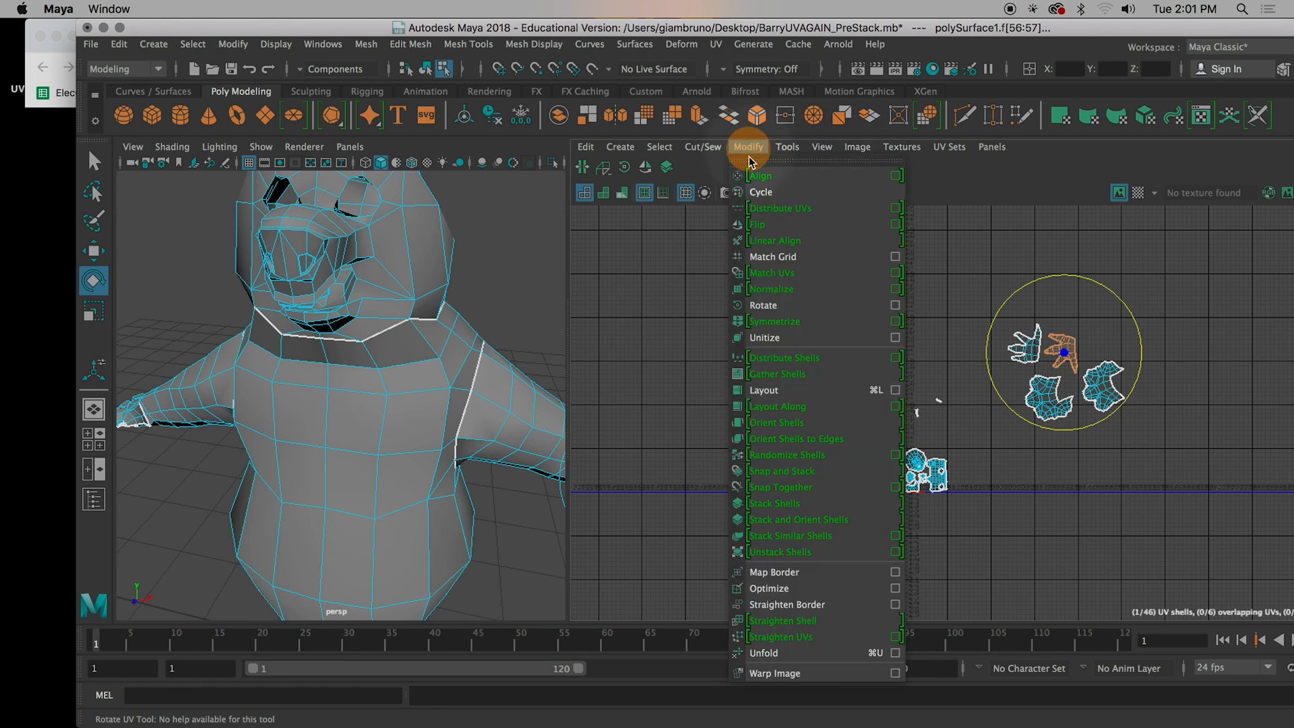
click(896, 226)
click(564, 101)
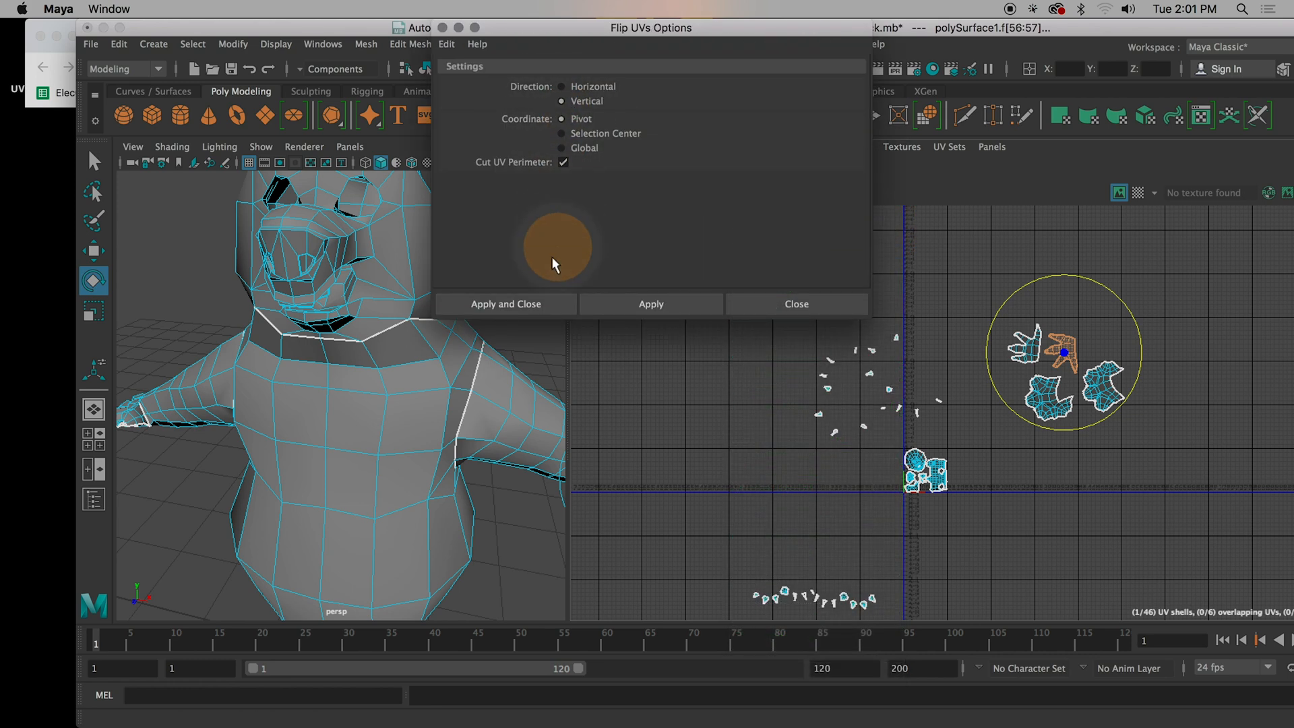
click(626, 299)
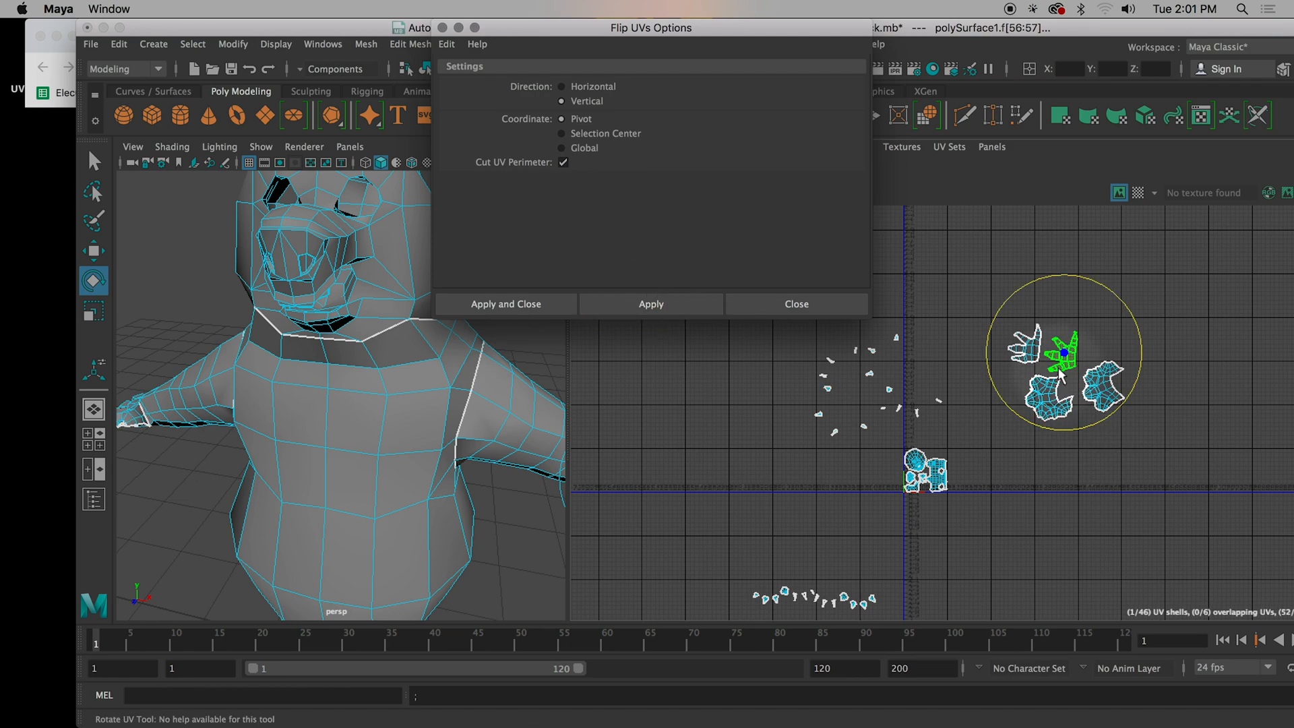
Step: Move the flipped hand shell onto the other hand shell so the two overlap
key(w)
click(1046, 347)
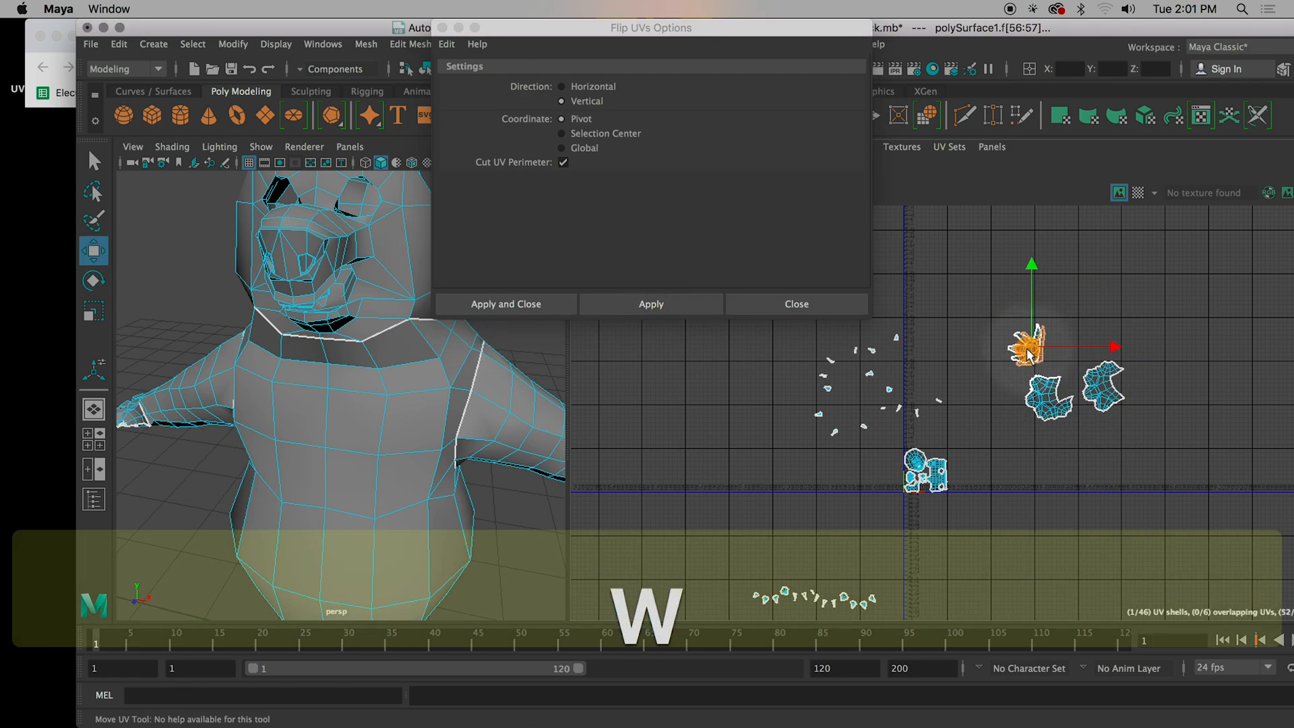
scroll(1051, 362, up, 6)
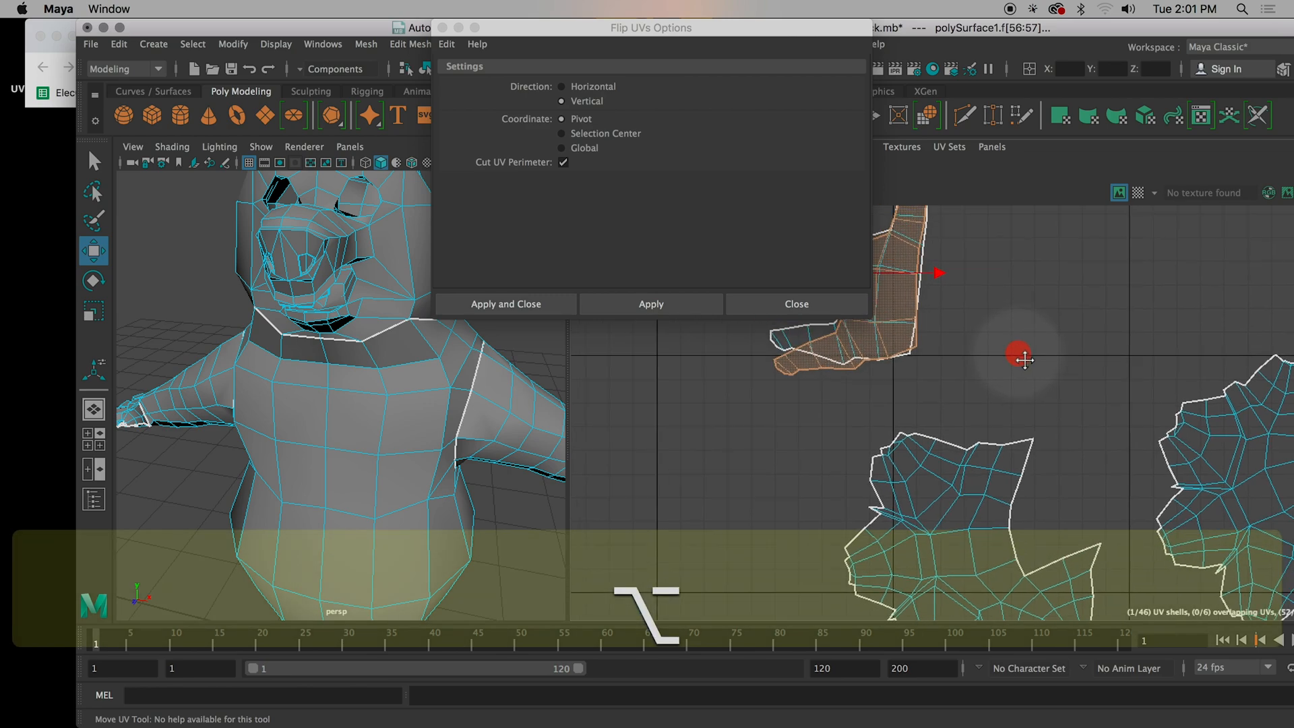
alt+middle_drag(1011, 349, 1148, 448)
Step: Fine-tune the flipped hand shell's rotation and position until its outline lines up with the hand shell beneath
key(e)
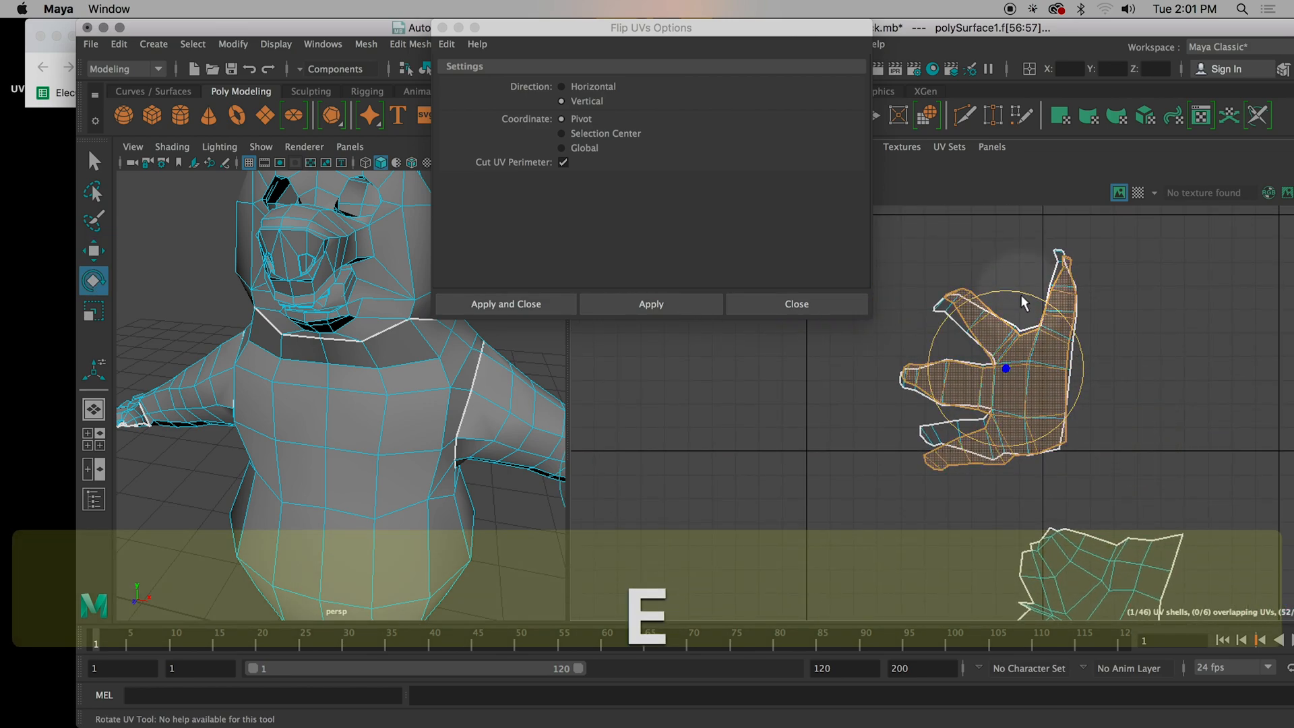
drag(1020, 294, 1008, 294)
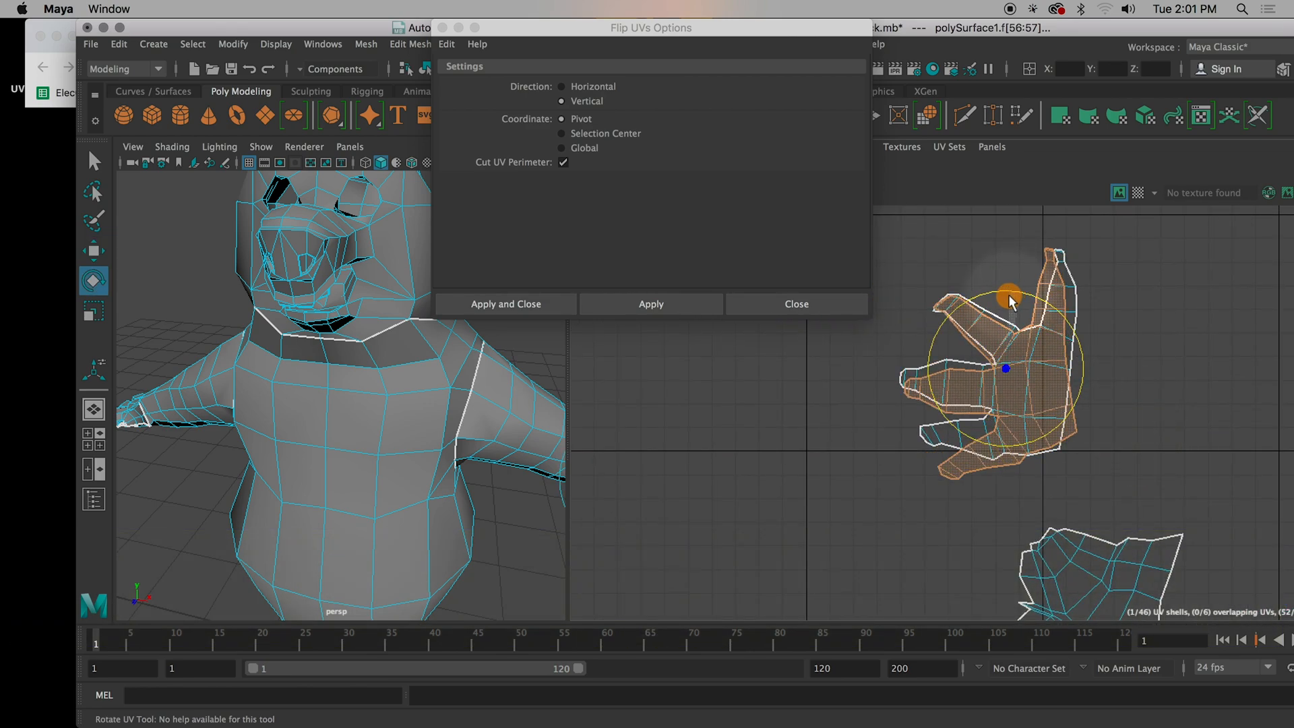
key(e)
key(w)
drag(1004, 367, 1002, 367)
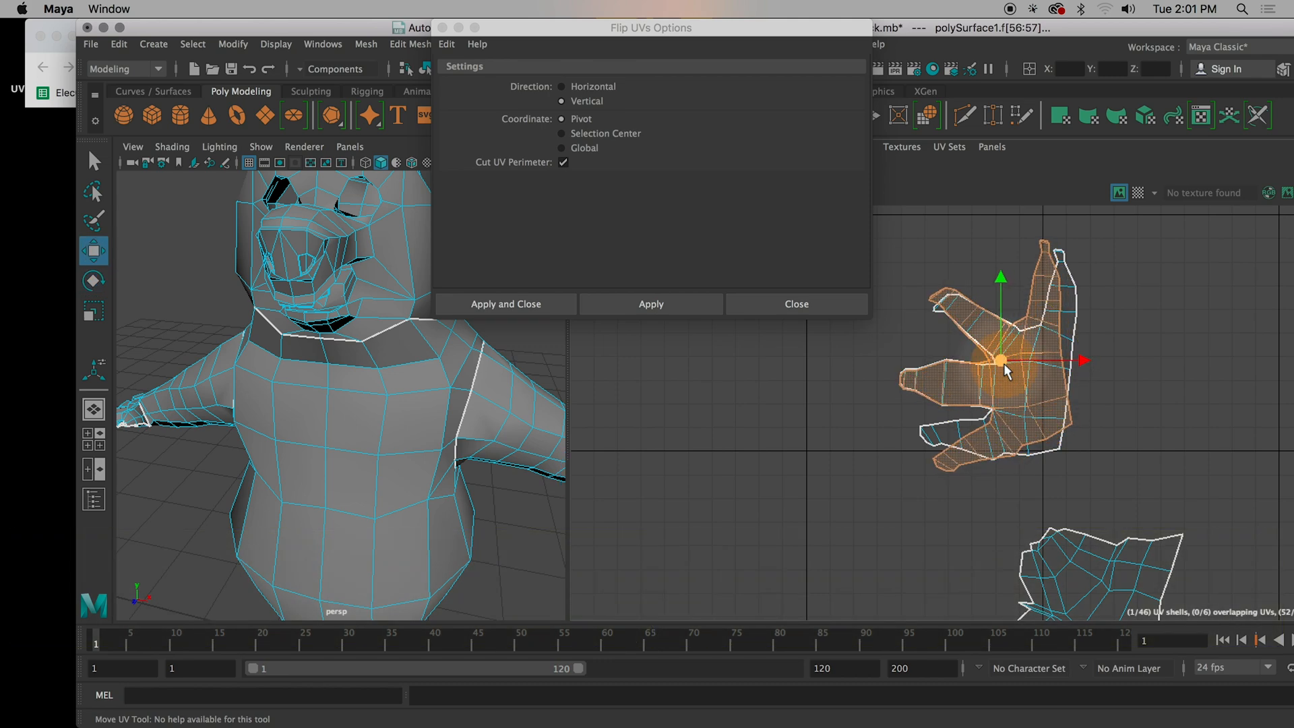
key(e)
drag(1013, 283, 1022, 287)
key(w)
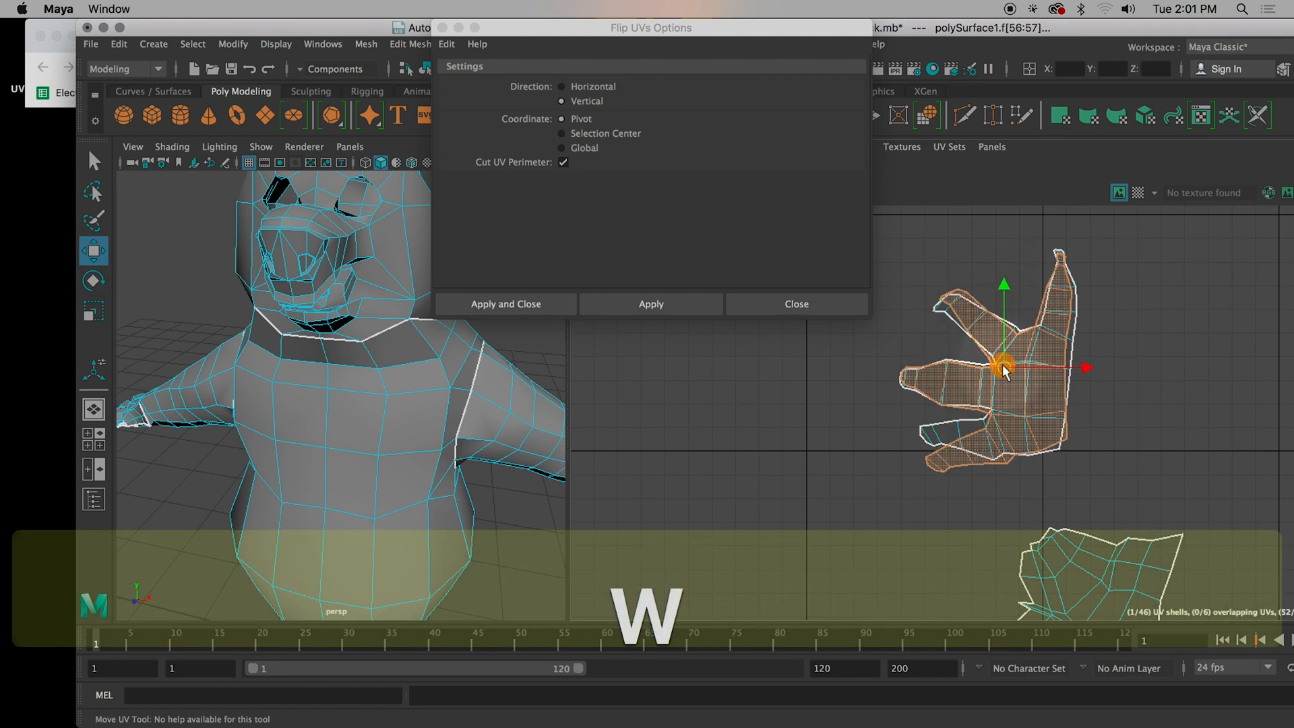
Step: Select both stacked hand shells and move them together to the upper edge of the 0 to 1 UV tile
right_drag(992, 335, 947, 313)
click(1064, 347)
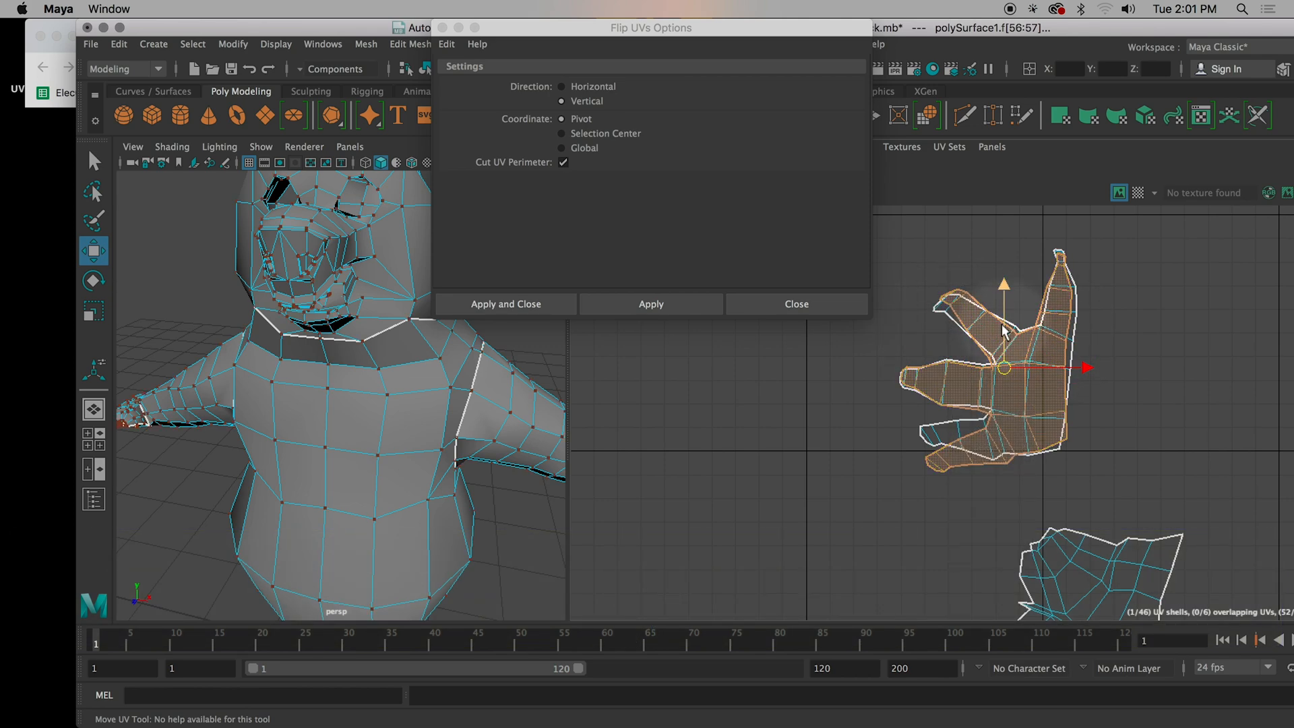
scroll(1097, 444, up, 2)
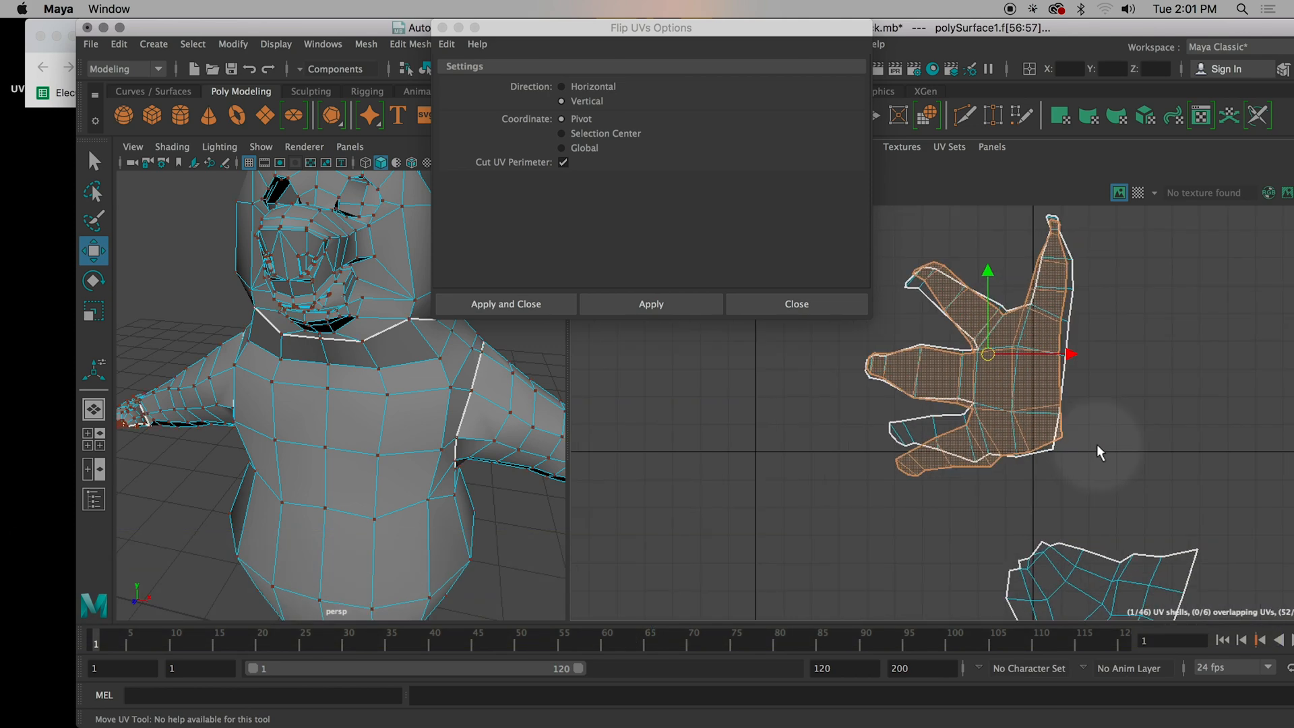
right_drag(1017, 416, 952, 391)
click(1121, 447)
click(1011, 377)
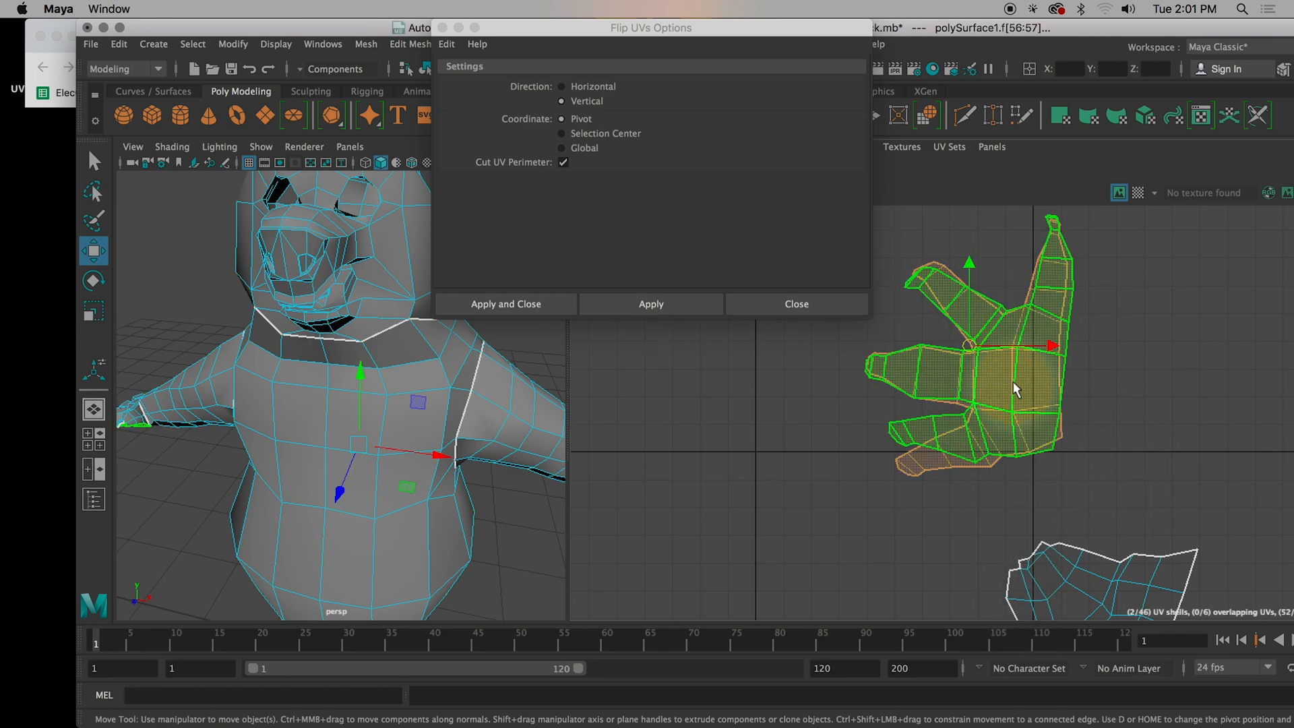
scroll(1017, 382, down, 2)
scroll(1017, 382, down, 3)
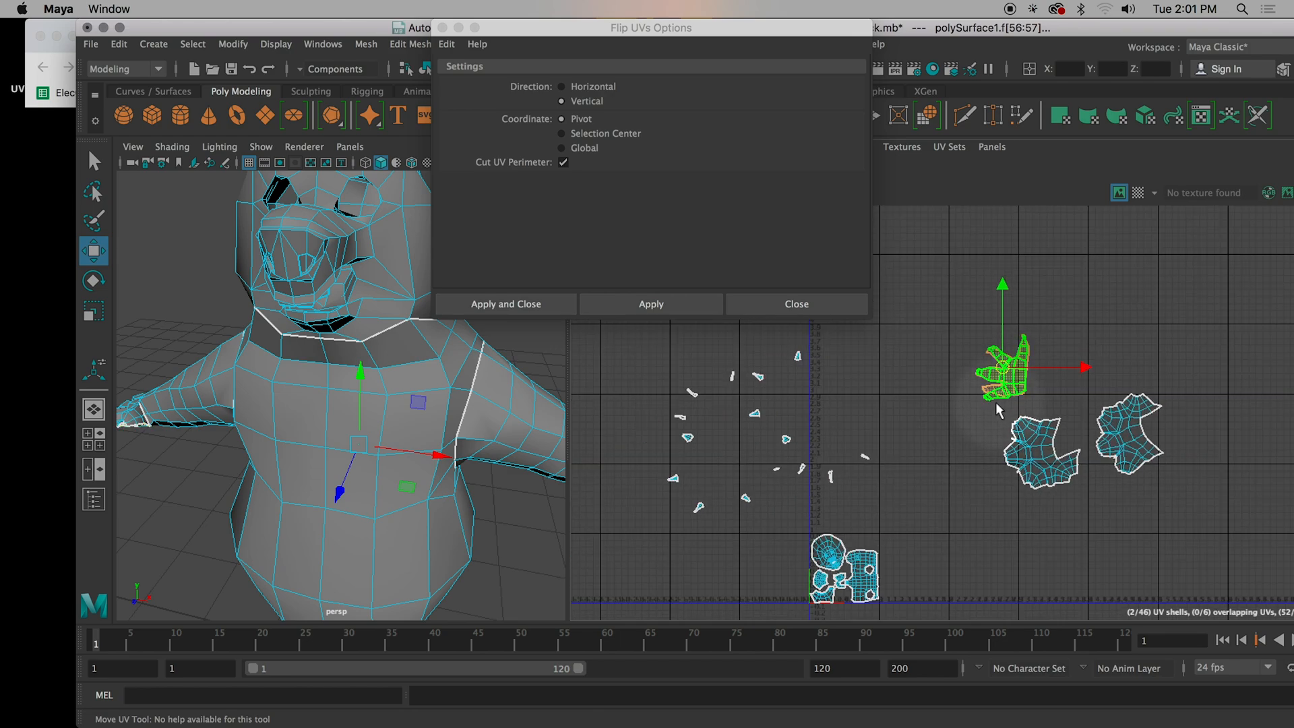
drag(1009, 379, 903, 506)
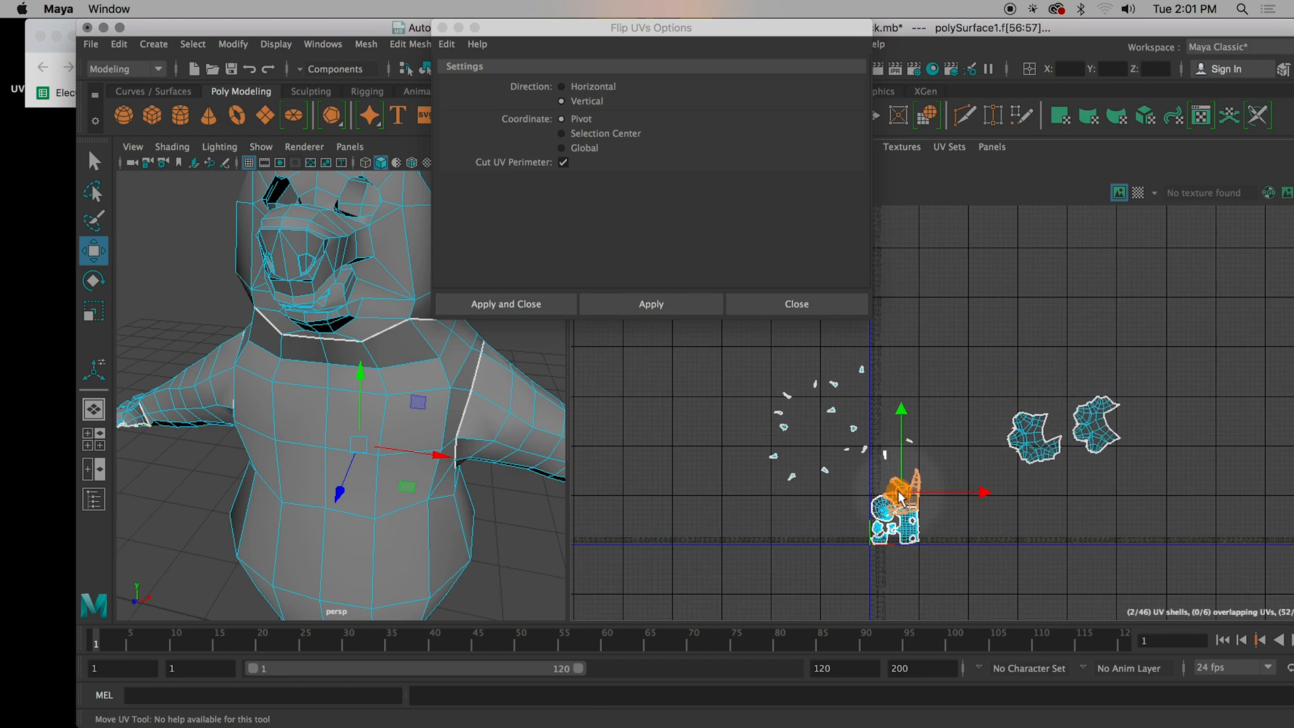
Step: Scale the stacked hand shells down, rotate them fingers up and fit them between the head and torso shells
scroll(911, 507, up, 6)
key(r)
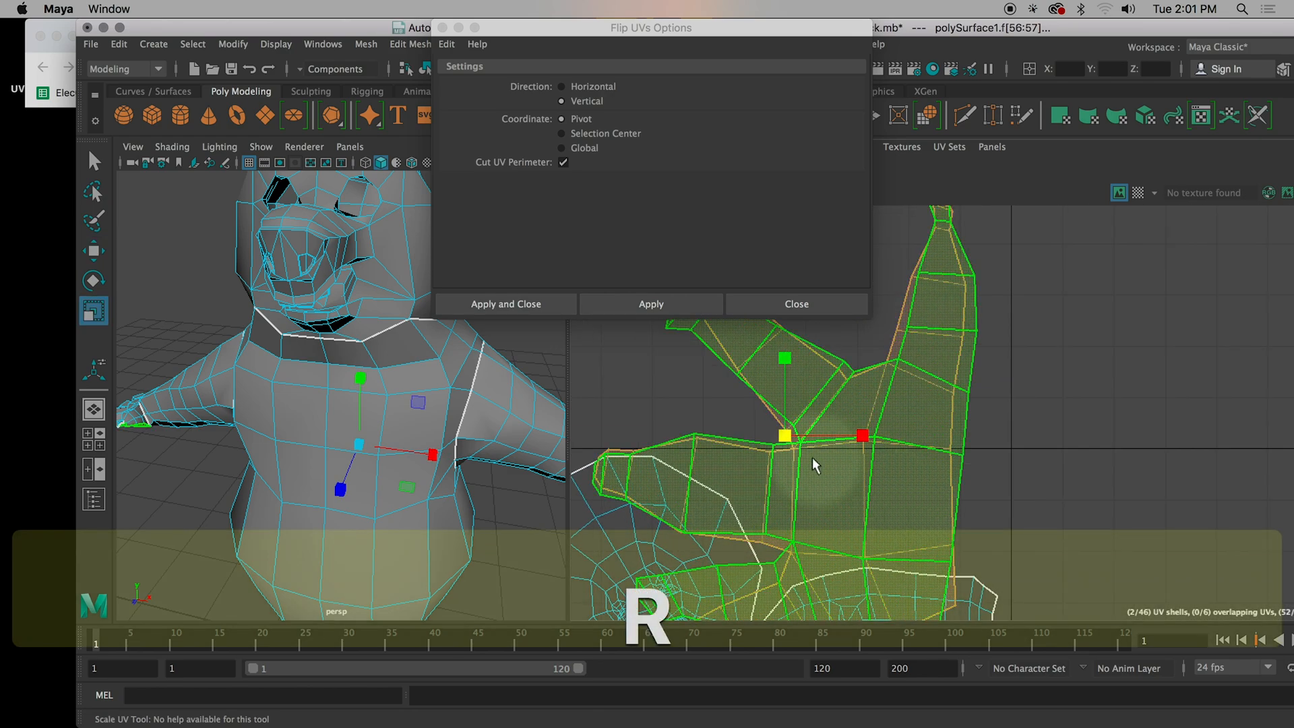
drag(783, 437, 726, 451)
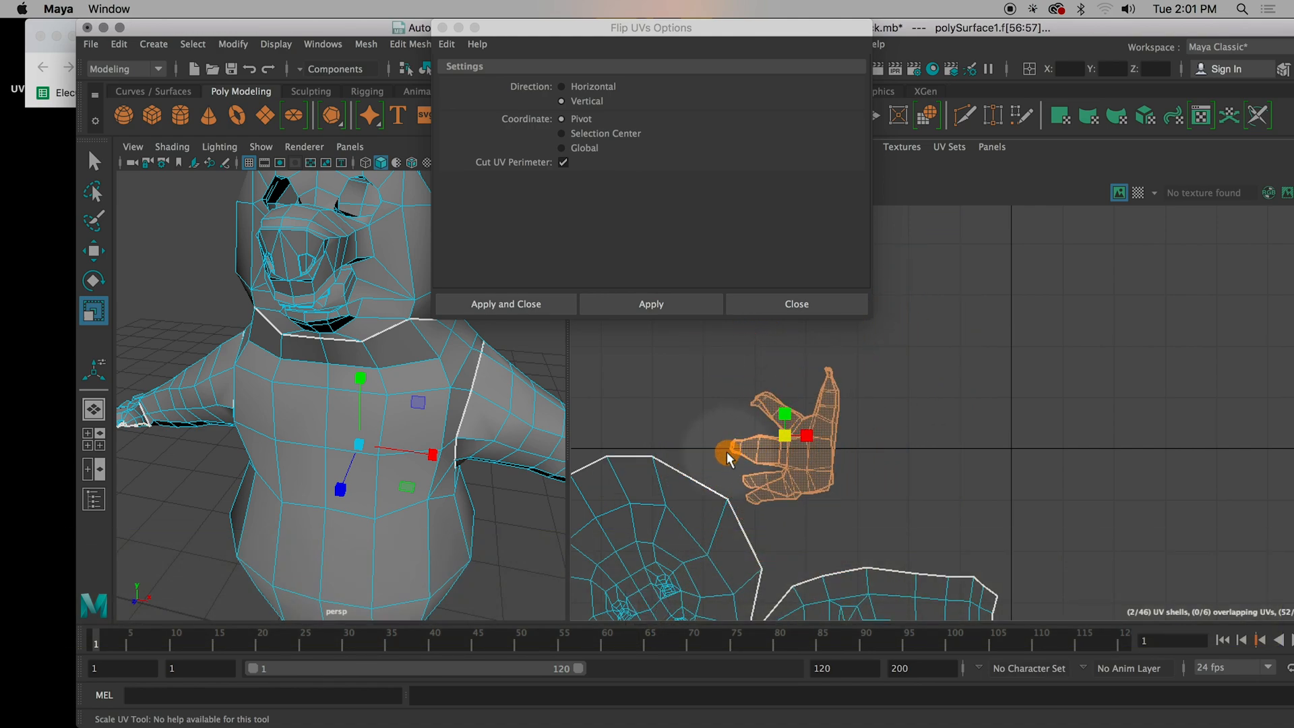
key(e)
drag(779, 355, 818, 507)
key(w)
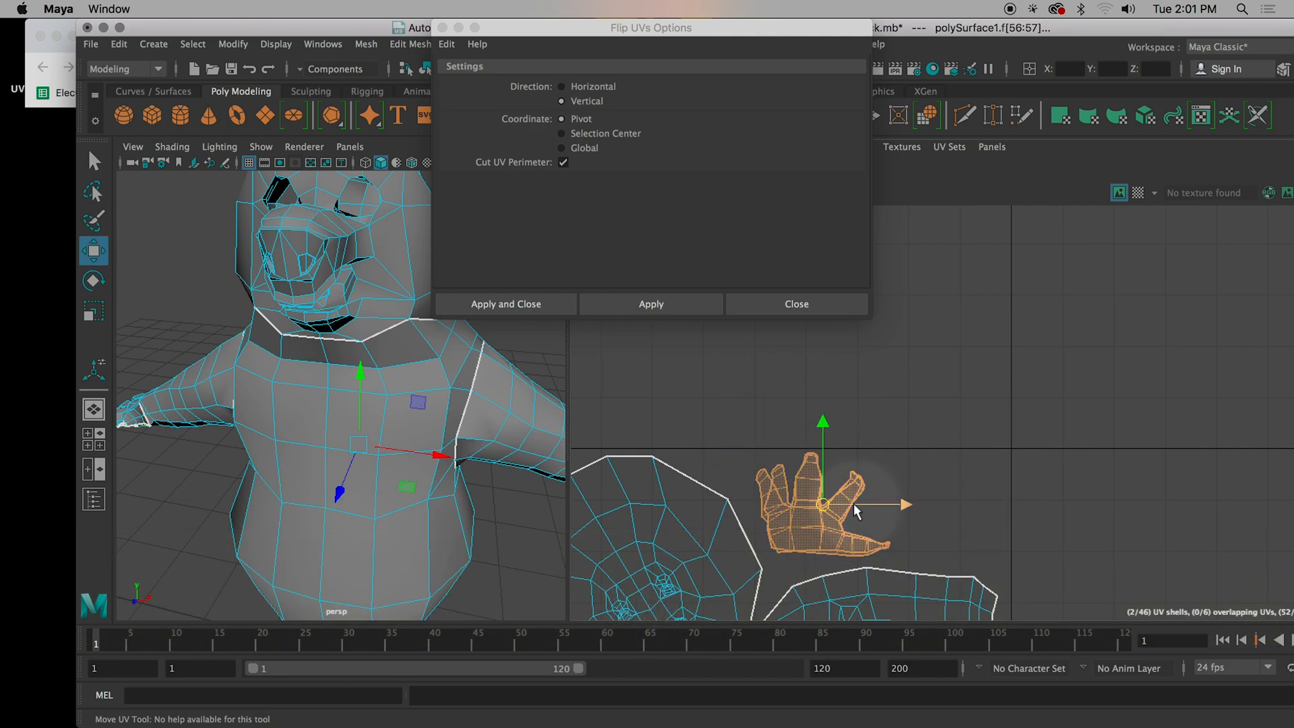
key(r)
mouse_move(814, 504)
mouse_down()
mouse_move(810, 518)
mouse_move(802, 508)
mouse_up()
key(w)
Step: Select the left-hand ragged C-shaped paw shell, flip it vertically and move it onto its matching shell
scroll(1016, 483, down, 5)
alt+middle_drag(1138, 405, 999, 476)
alt+scroll(1070, 435, down, 5)
alt+middle_drag(1131, 416, 830, 482)
click(1011, 399)
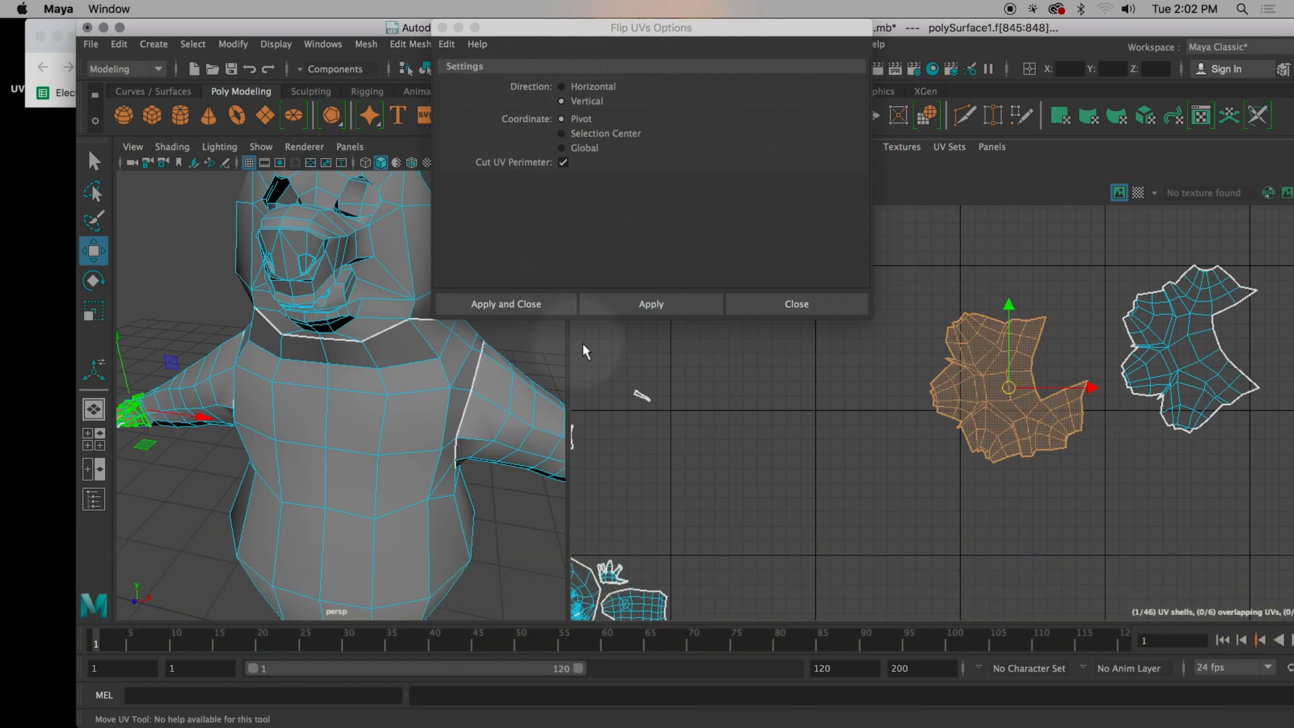
click(648, 309)
drag(1010, 397, 1169, 337)
Step: Rotate and unfold the moved paw shell, and flip it vertically once more
key(e)
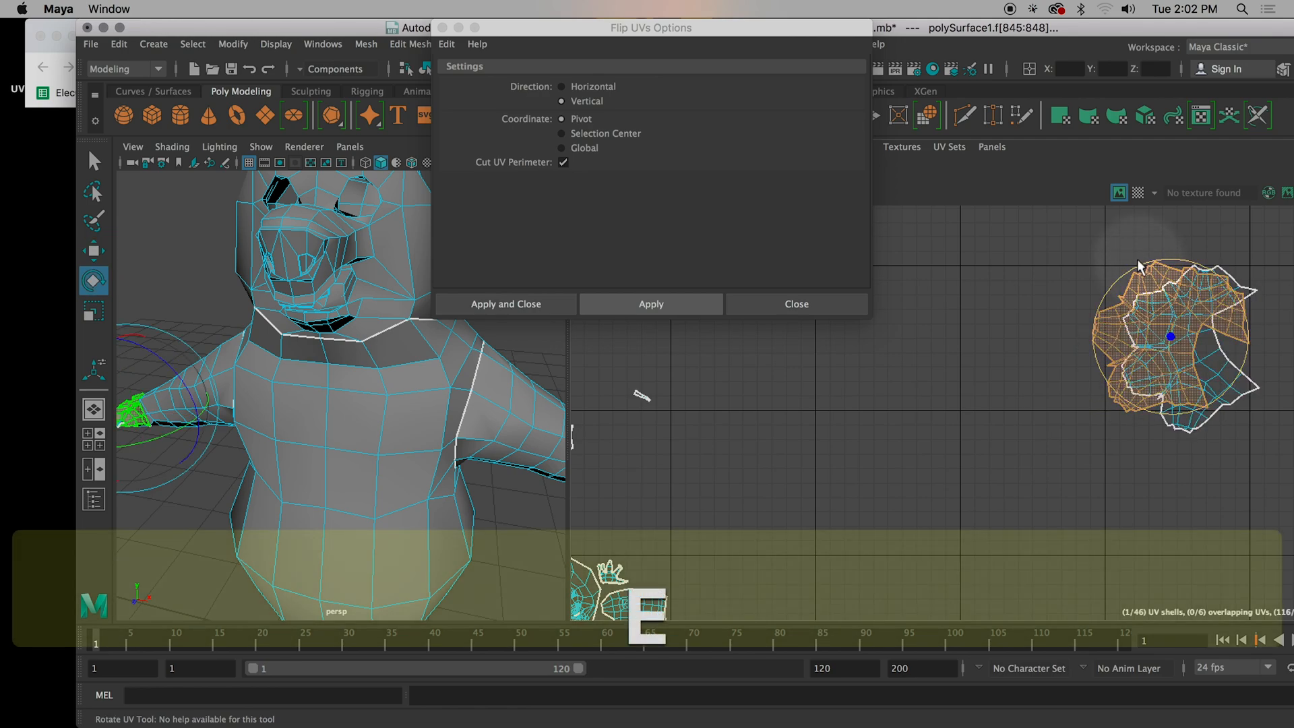
drag(1130, 267, 1133, 391)
key(super+y)
key(super+u)
key(super+u)
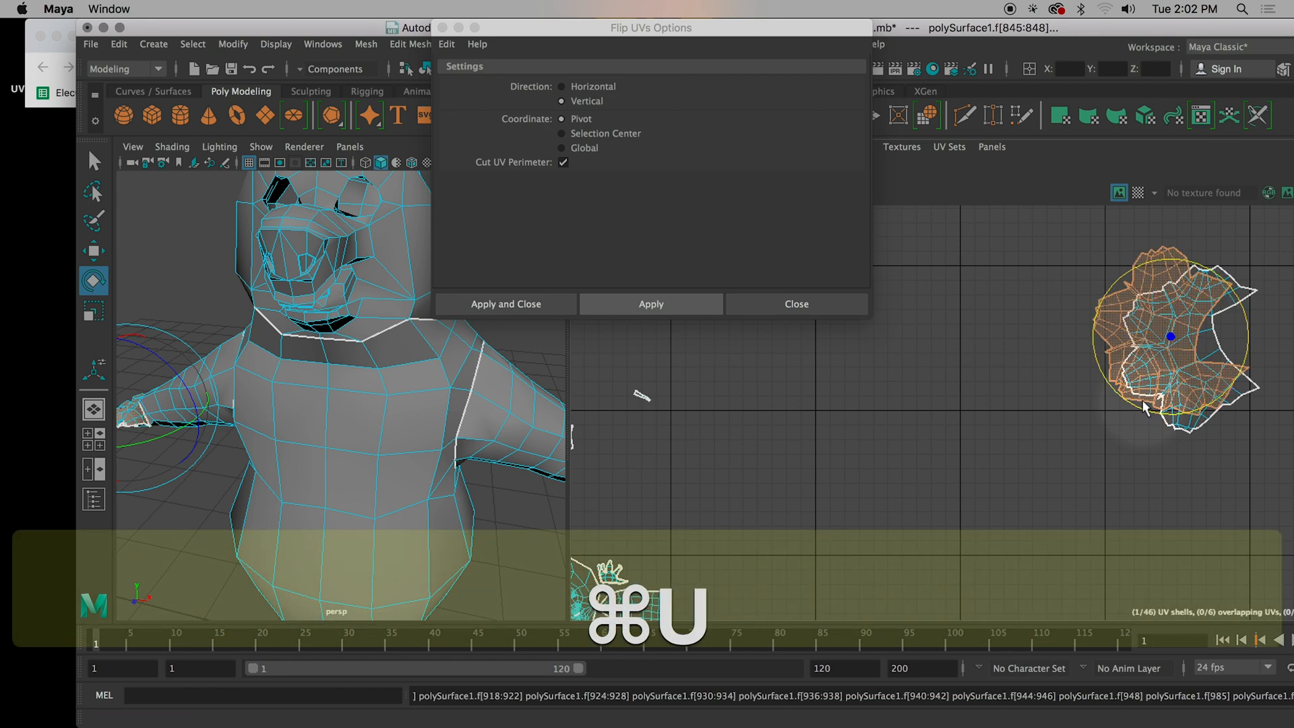
click(651, 304)
Step: Adjust the paw shell's position and rotation until it lines up with the matching C-shaped shell
click(1192, 350)
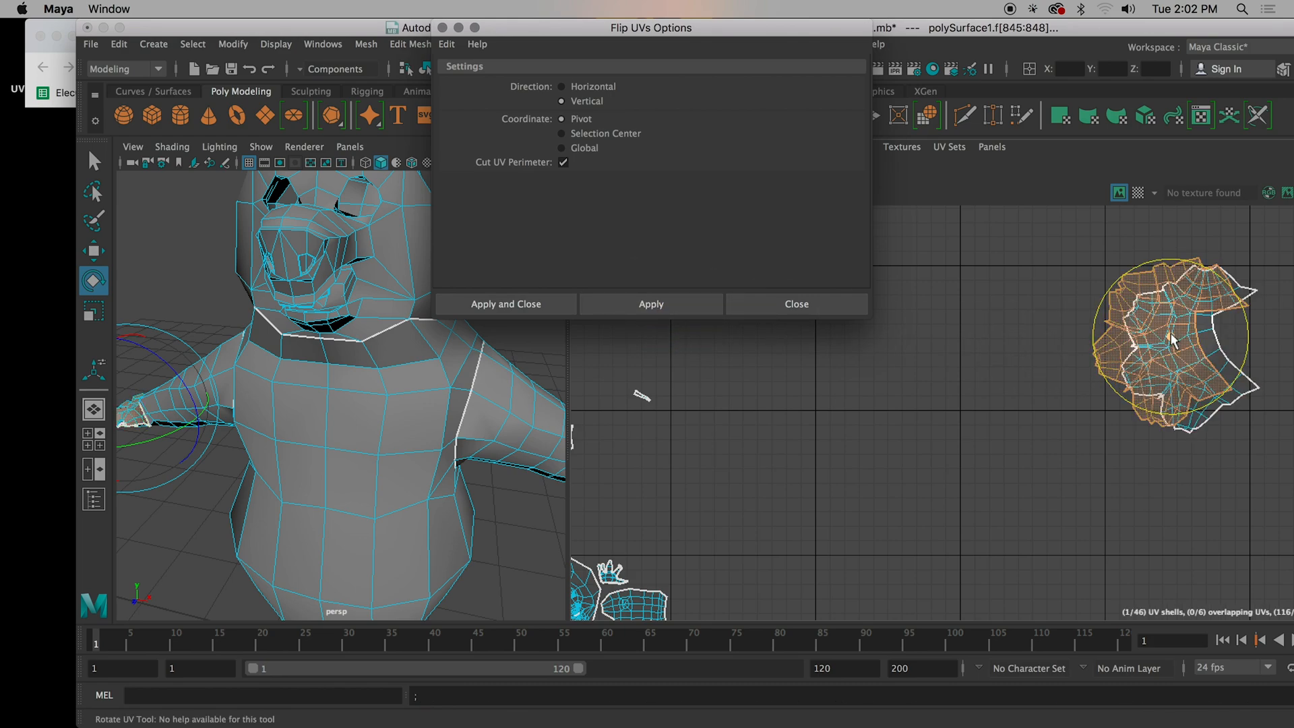
key(w)
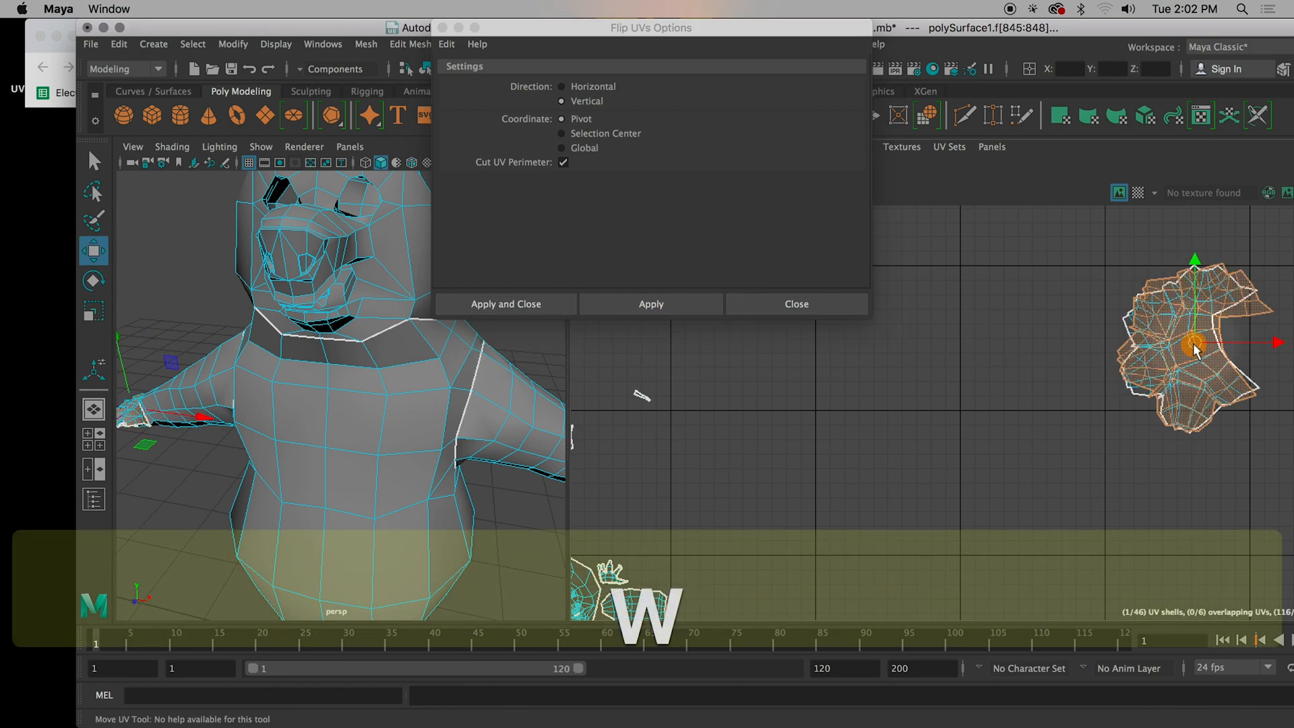
key(e)
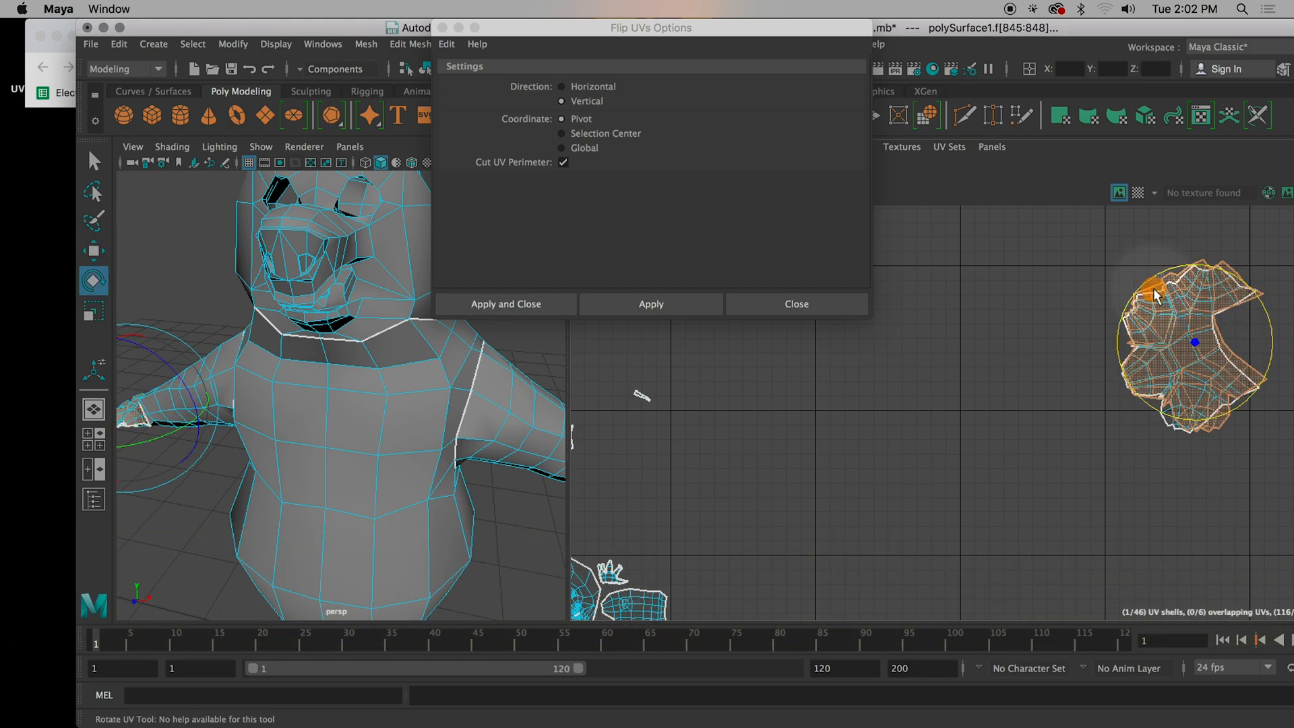
key(w)
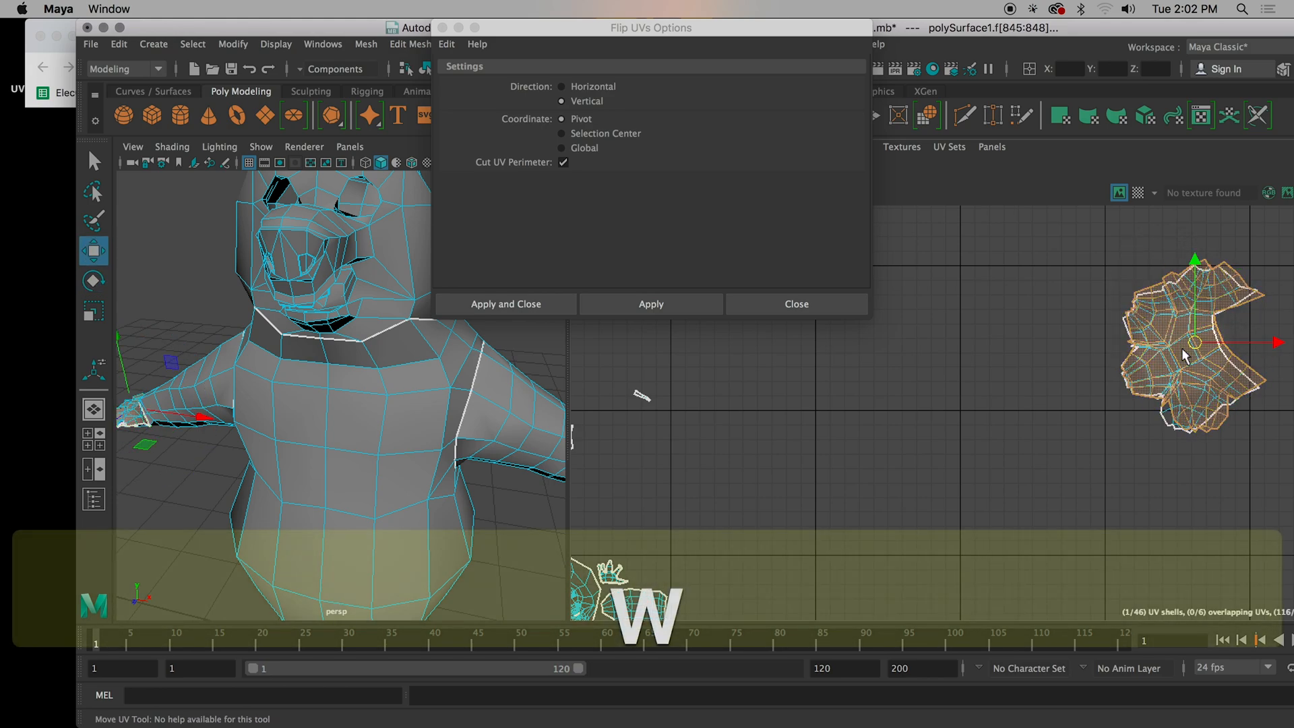
drag(1196, 345, 1194, 349)
Step: Move the two stacked C-shaped paw shells next to the UV tile and close the flip options
click(1223, 506)
drag(1224, 509, 694, 535)
alt+right_drag(758, 520, 1086, 487)
drag(1126, 476, 1074, 435)
key(super+z)
right_drag(925, 448, 856, 424)
click(447, 43)
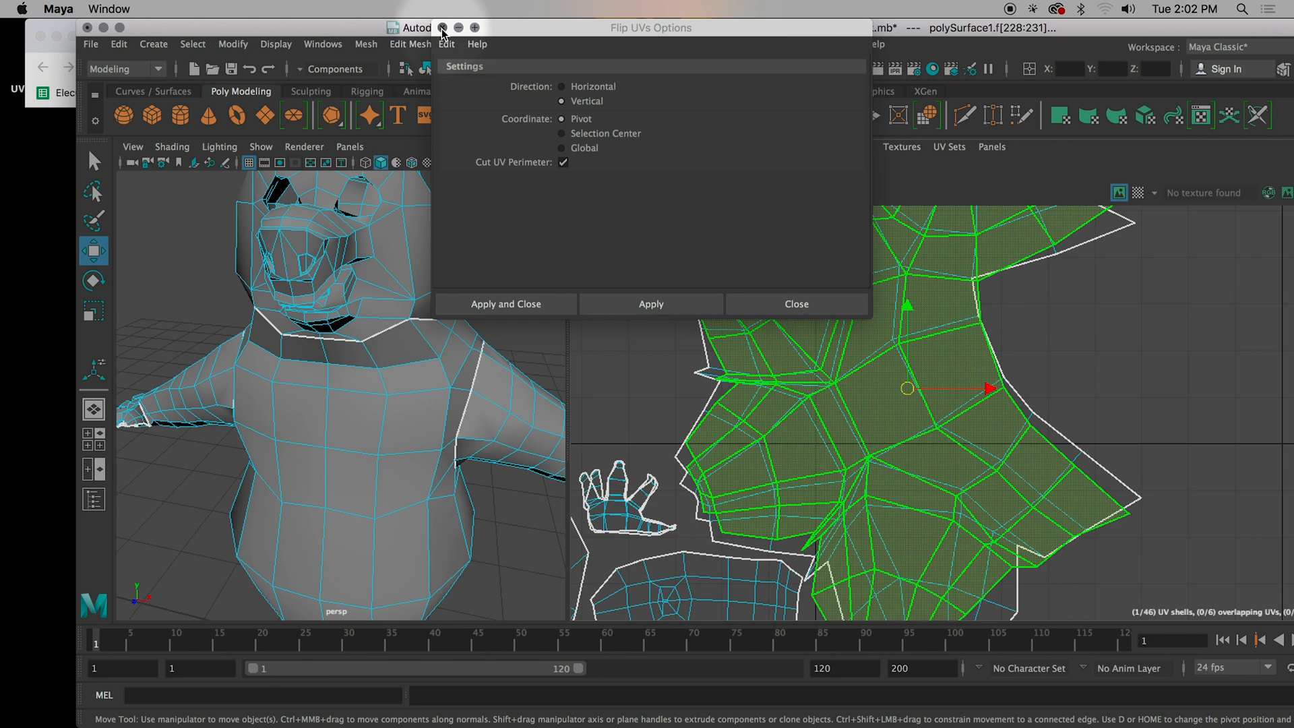
click(442, 28)
Step: Try Snap and Stack and a scale-down on the single selected paw shell, and undo both
click(748, 148)
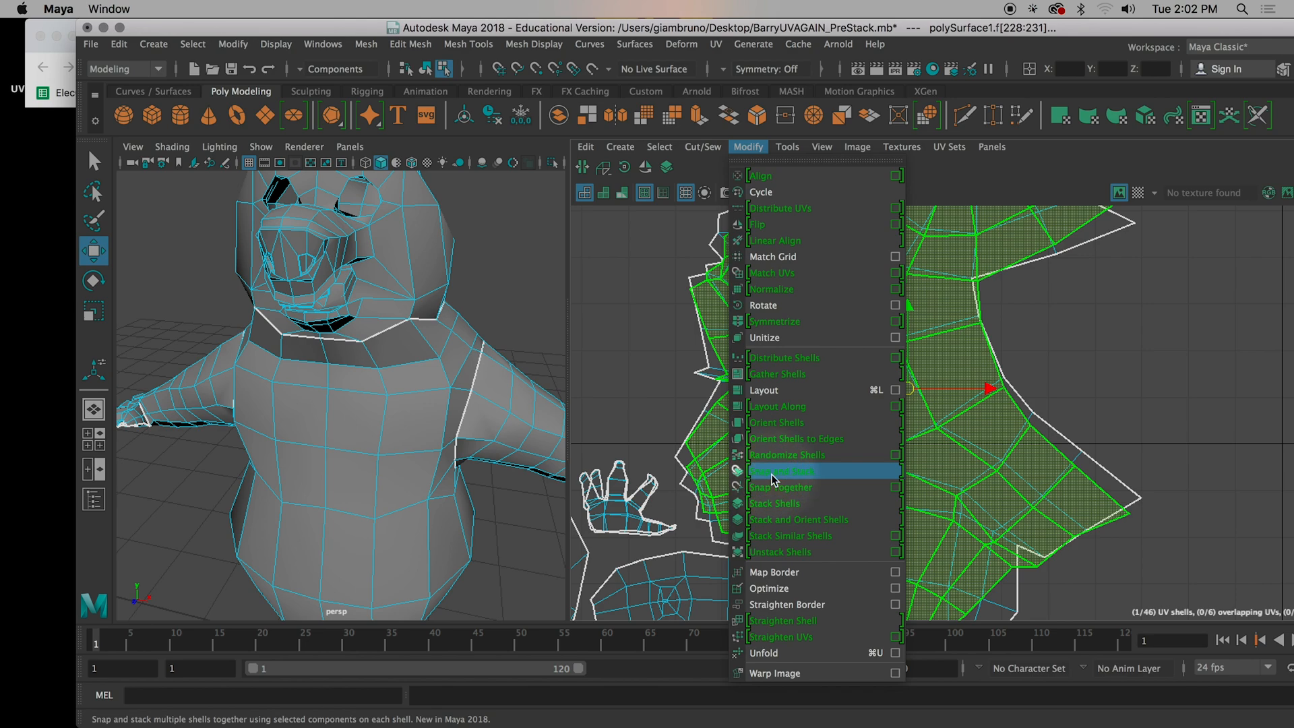
click(771, 474)
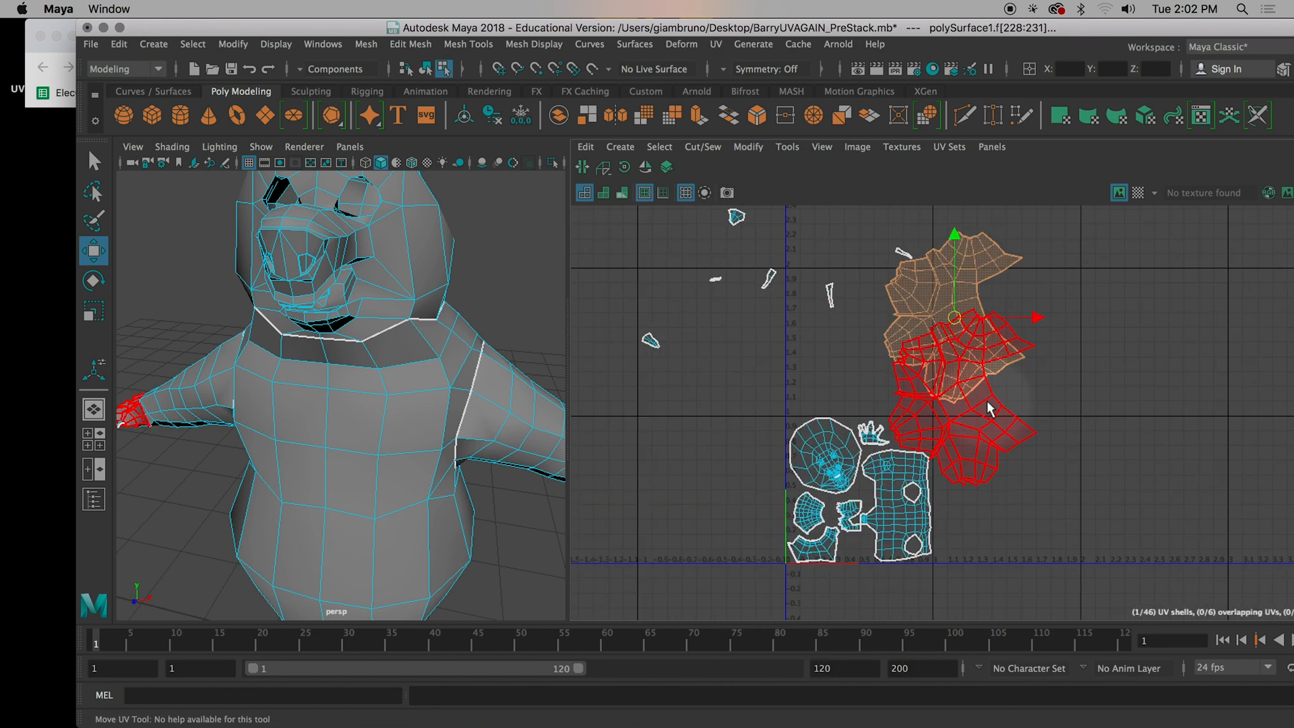
key(super+z)
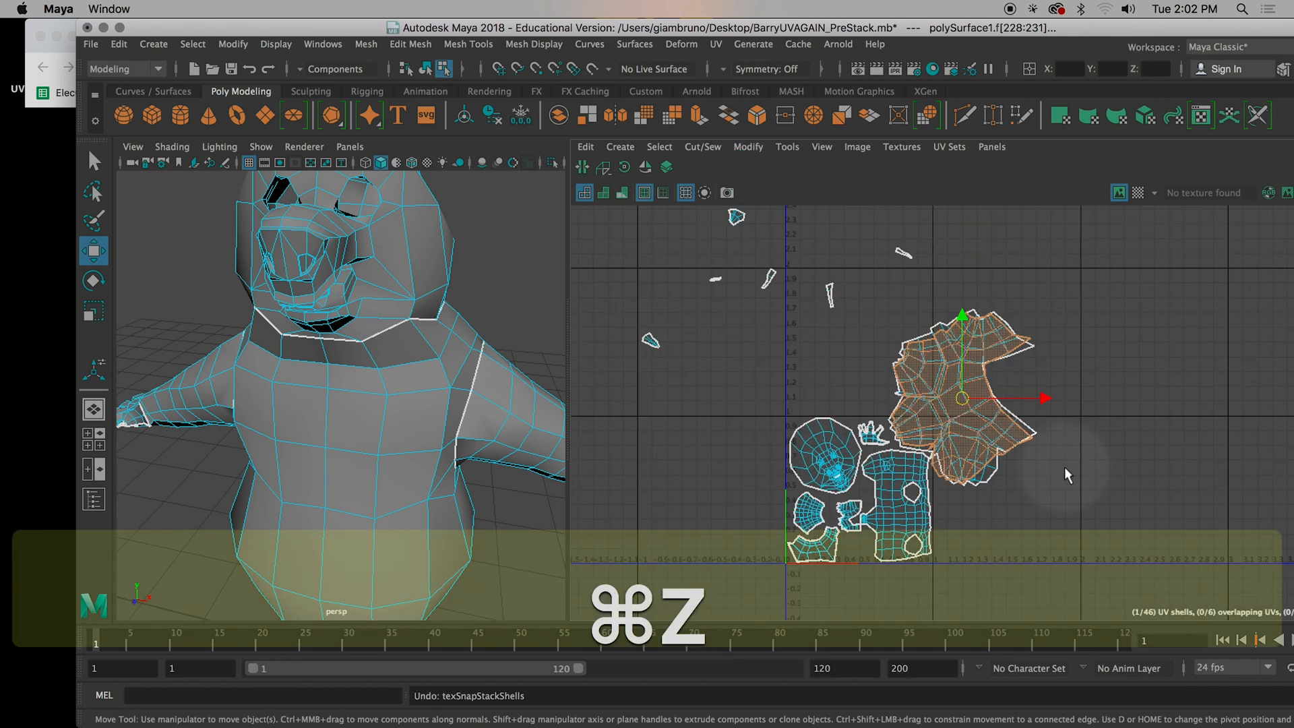
key(r)
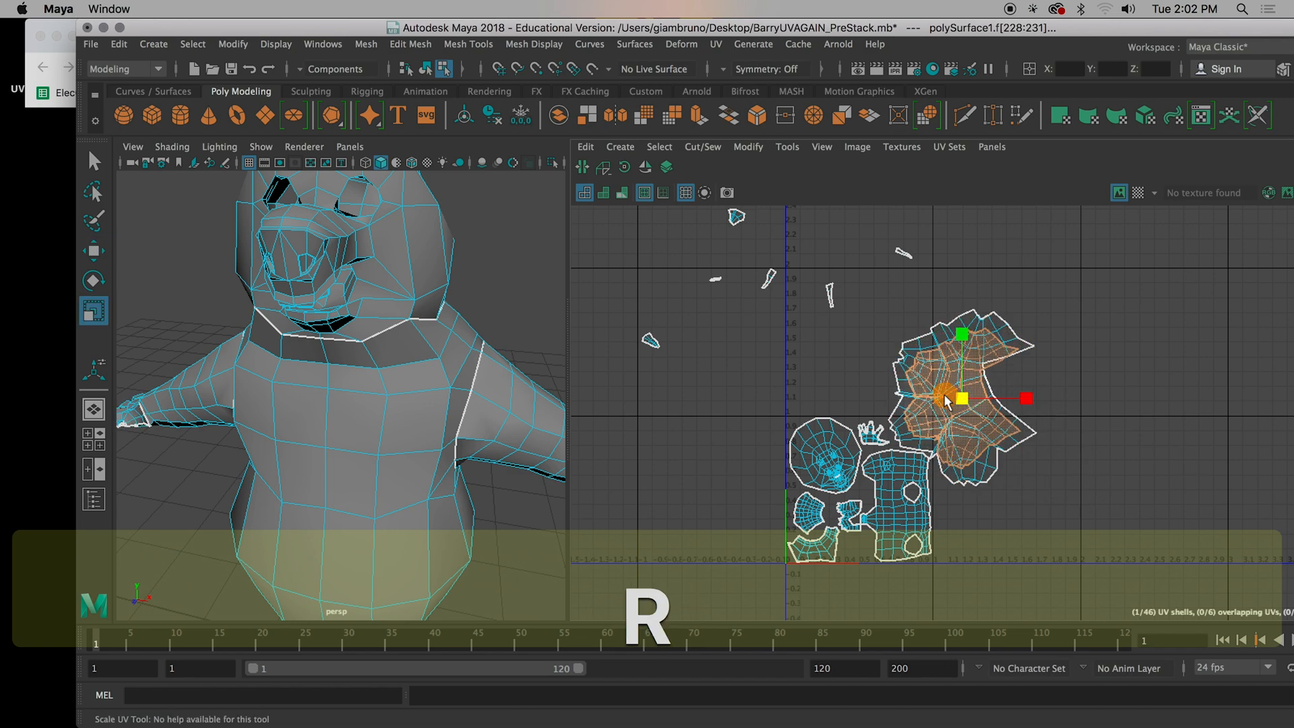
key(super+z)
key(super+z)
key(super+z)
key(super+z)
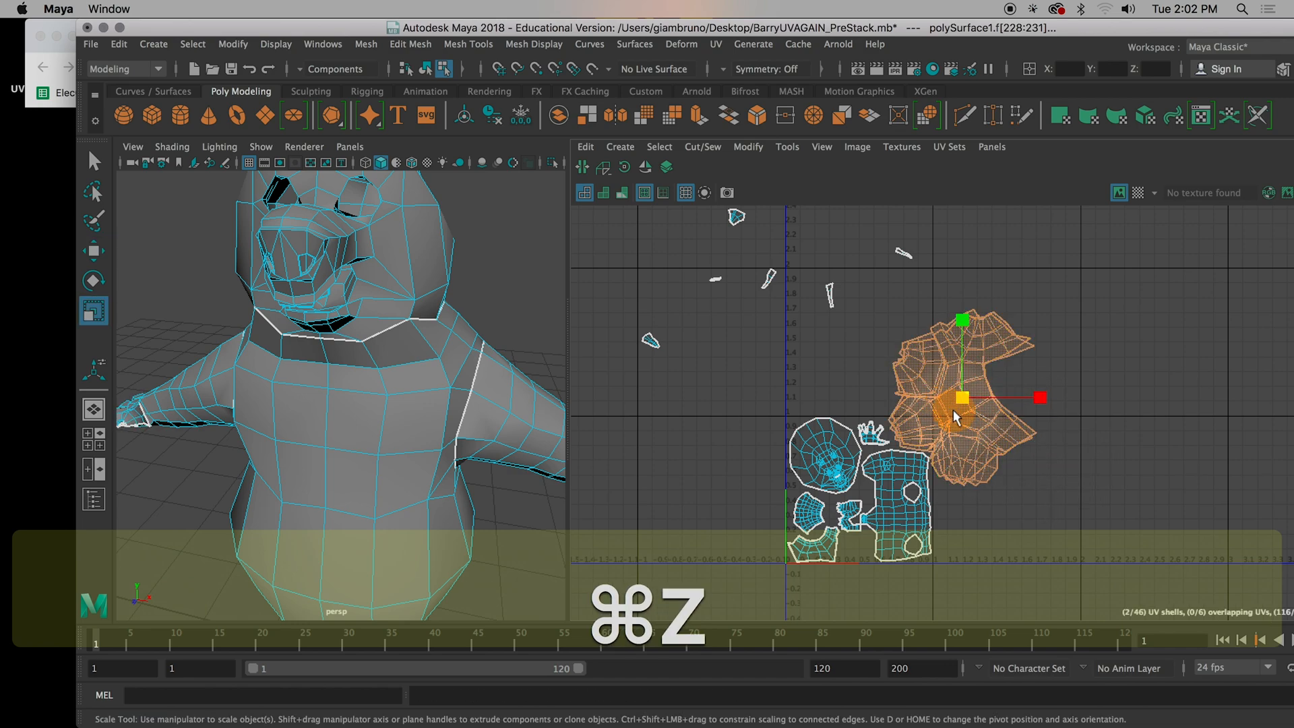
Step: Scale both stacked paw shells down together and move them into the gap above the torso shell
drag(908, 382, 904, 387)
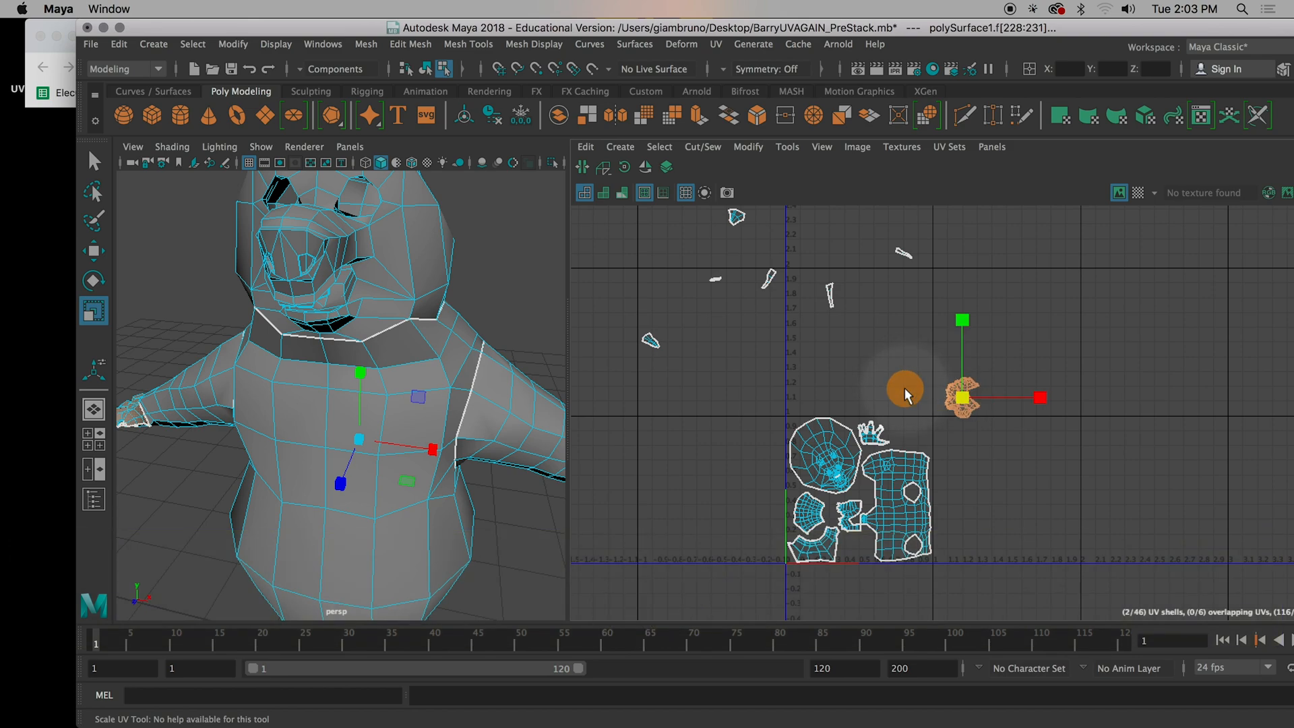
scroll(940, 431, up, 6)
key(w)
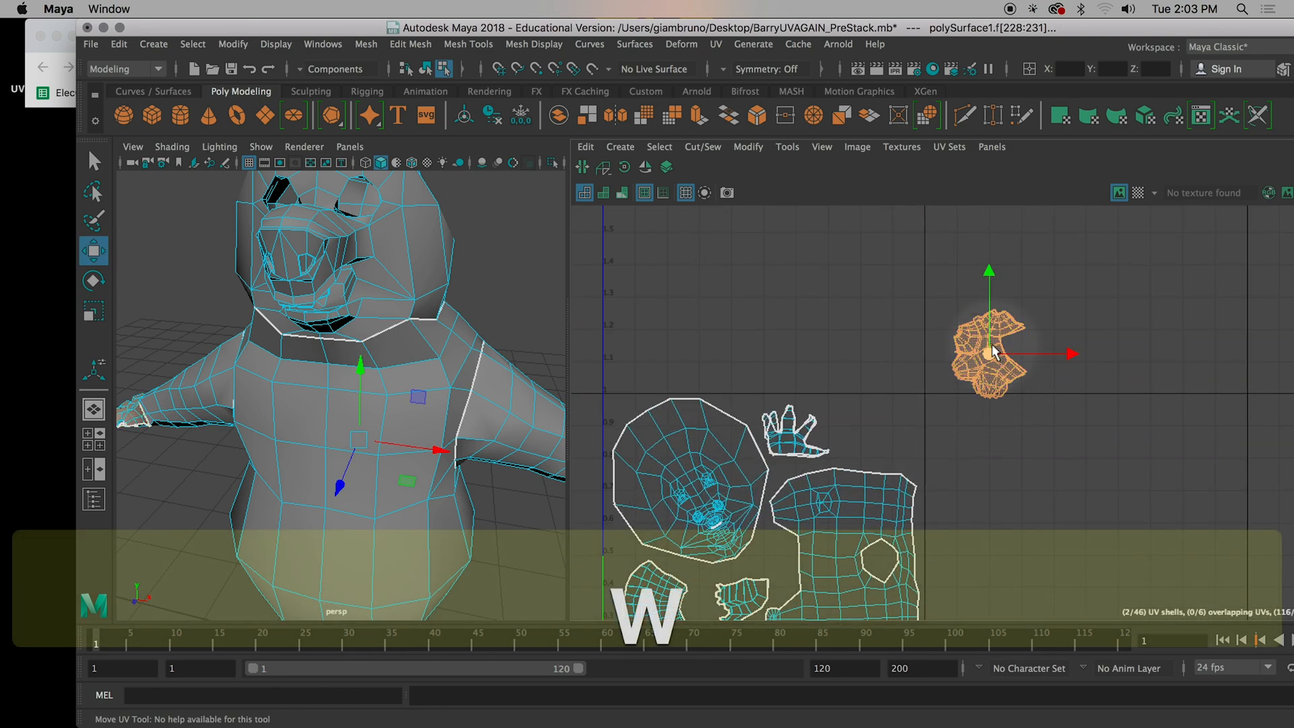
drag(886, 411, 874, 428)
Step: Rotate the stacked paw shells so their opening faces down, and shrink and nudge them to fit above the torso shell
key(e)
mouse_move(886, 352)
mouse_down()
mouse_move(916, 368)
mouse_move(939, 423)
mouse_up()
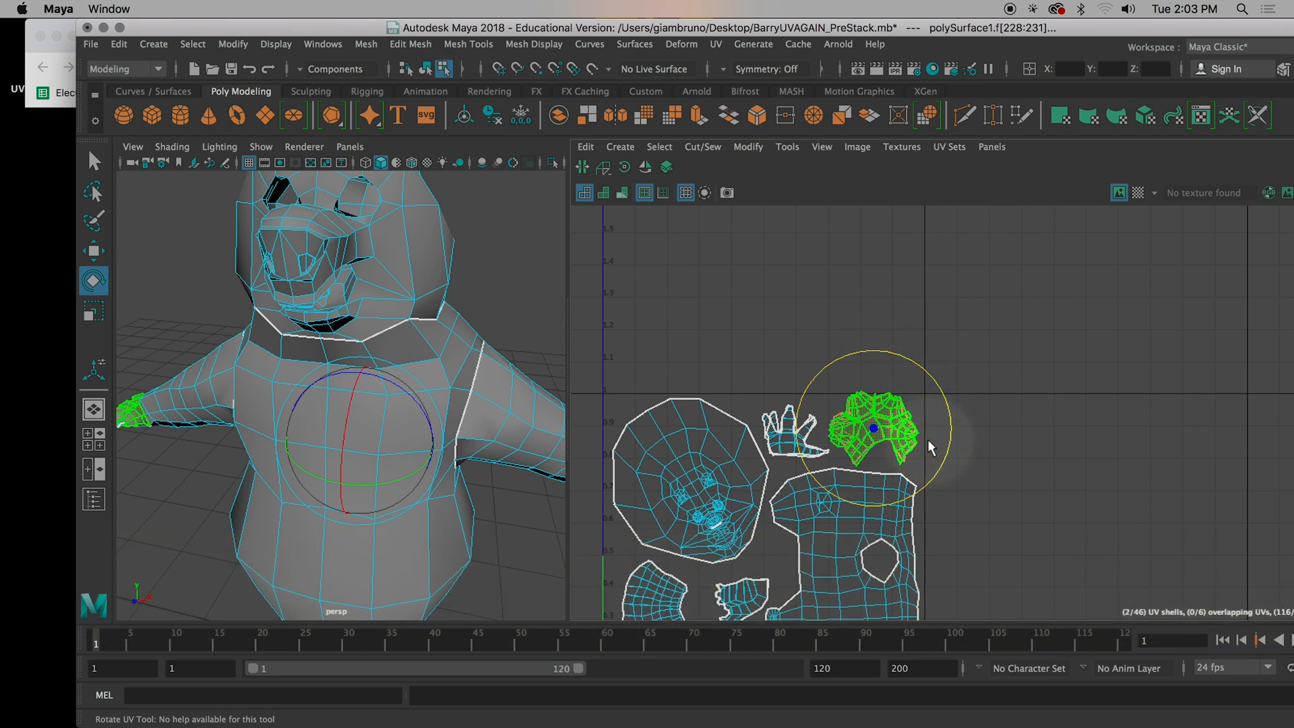
key(r)
drag(870, 430, 861, 430)
key(w)
mouse_move(869, 346)
mouse_down()
mouse_move(870, 366)
mouse_move(870, 351)
mouse_up()
Step: Examine the shells packed in the 0 to 1 tile and the small shells still scattered outside it
scroll(1048, 475, down, 4)
alt+right_drag(1054, 490, 812, 284)
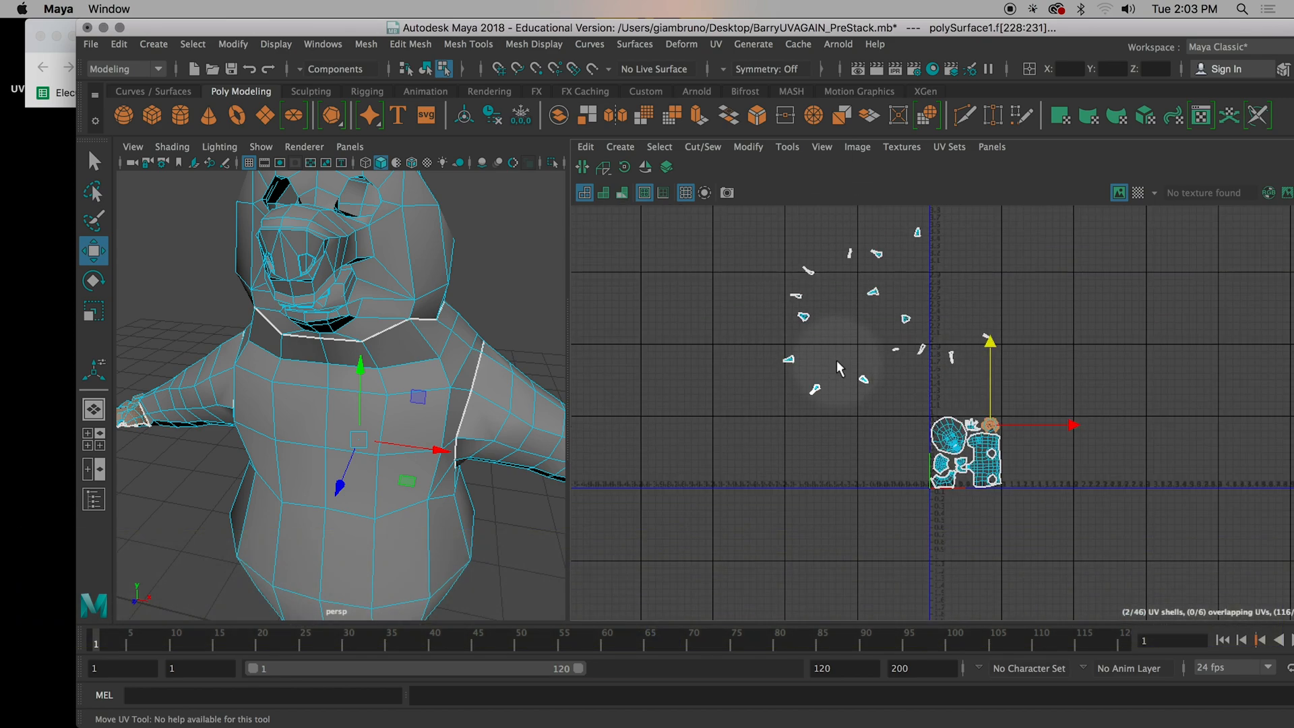
scroll(872, 382, down, 1)
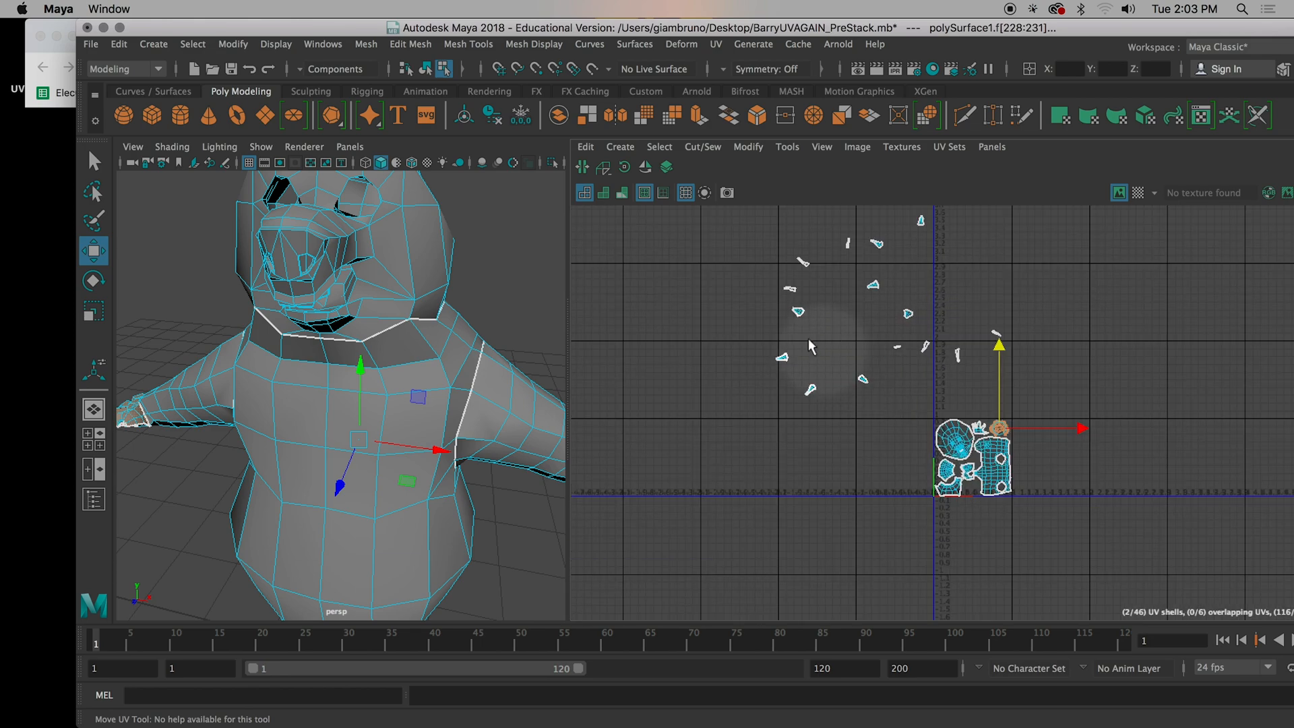
click(951, 441)
scroll(950, 435, up, 3)
scroll(972, 451, down, 1)
click(964, 485)
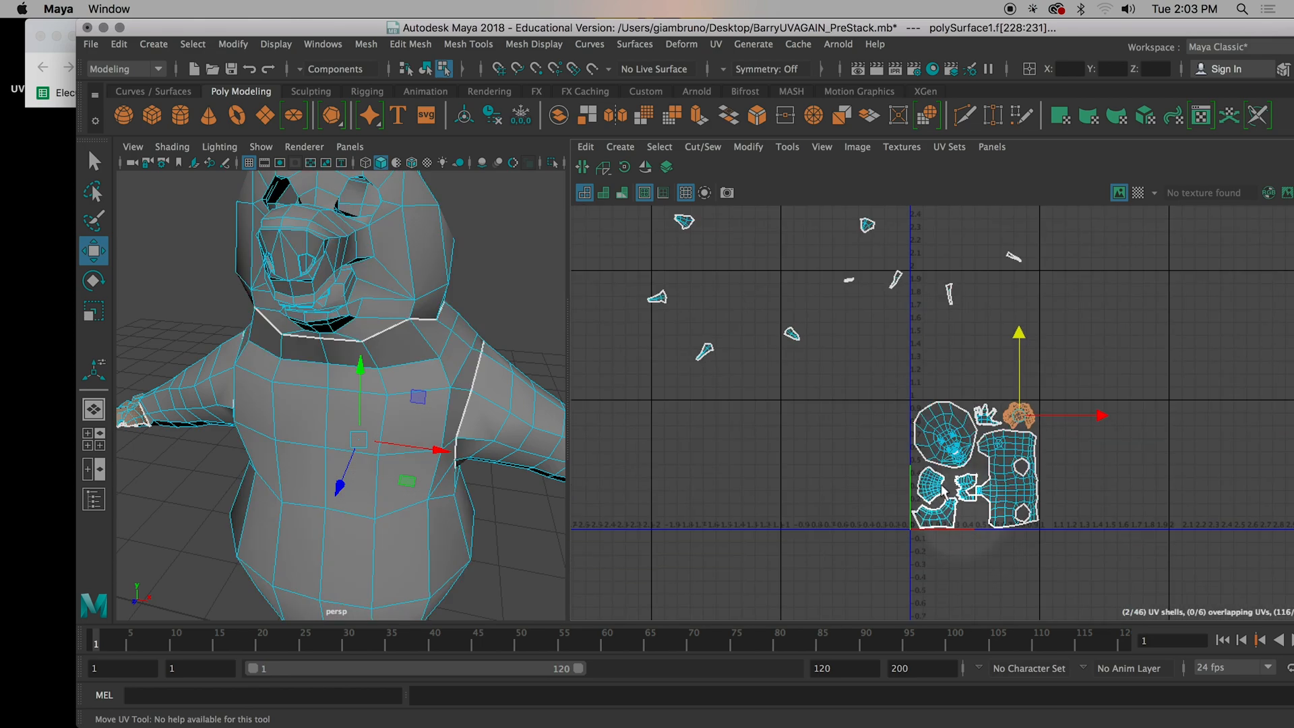
scroll(780, 363, down, 2)
alt+middle_drag(779, 362, 894, 366)
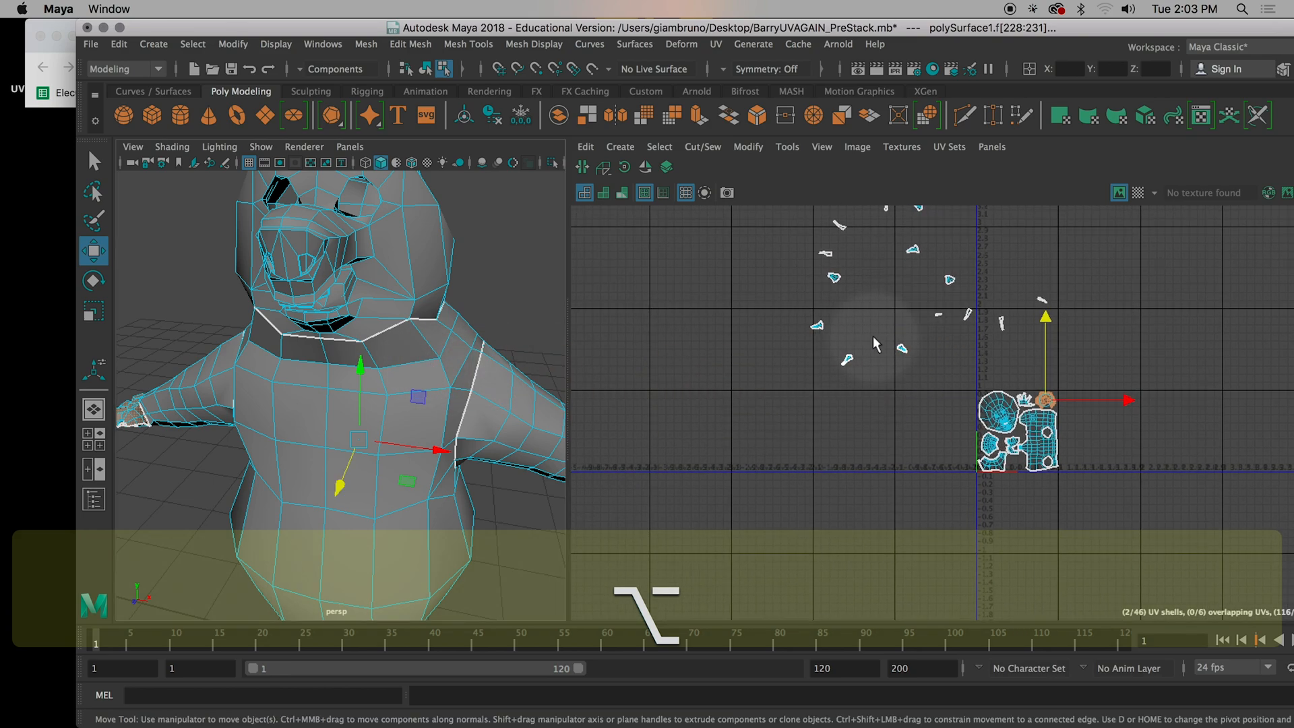
Step: Select the row of small shells below the horizontal UV axis and move it up beside the UV tile
scroll(874, 342, up, 2)
scroll(873, 342, down, 4)
scroll(822, 391, down, 1)
drag(728, 498, 912, 569)
drag(832, 544, 834, 384)
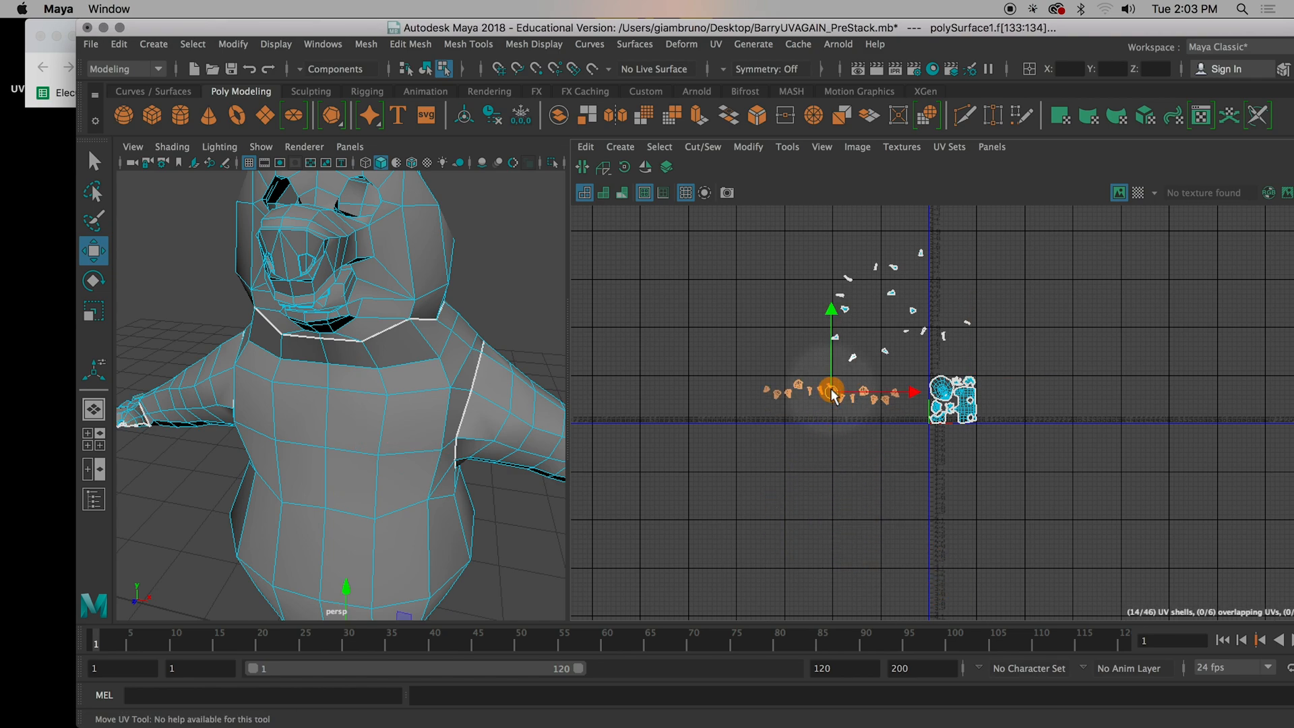
Step: Select the small shells scattered above the row beside the UV tile and examine them alongside the model
scroll(838, 432, up, 4)
alt+middle_drag(838, 431, 841, 490)
alt+middle_drag(871, 249, 838, 405)
scroll(928, 412, down, 4)
scroll(879, 351, down, 3)
drag(808, 228, 1085, 413)
alt+drag(385, 410, 423, 400)
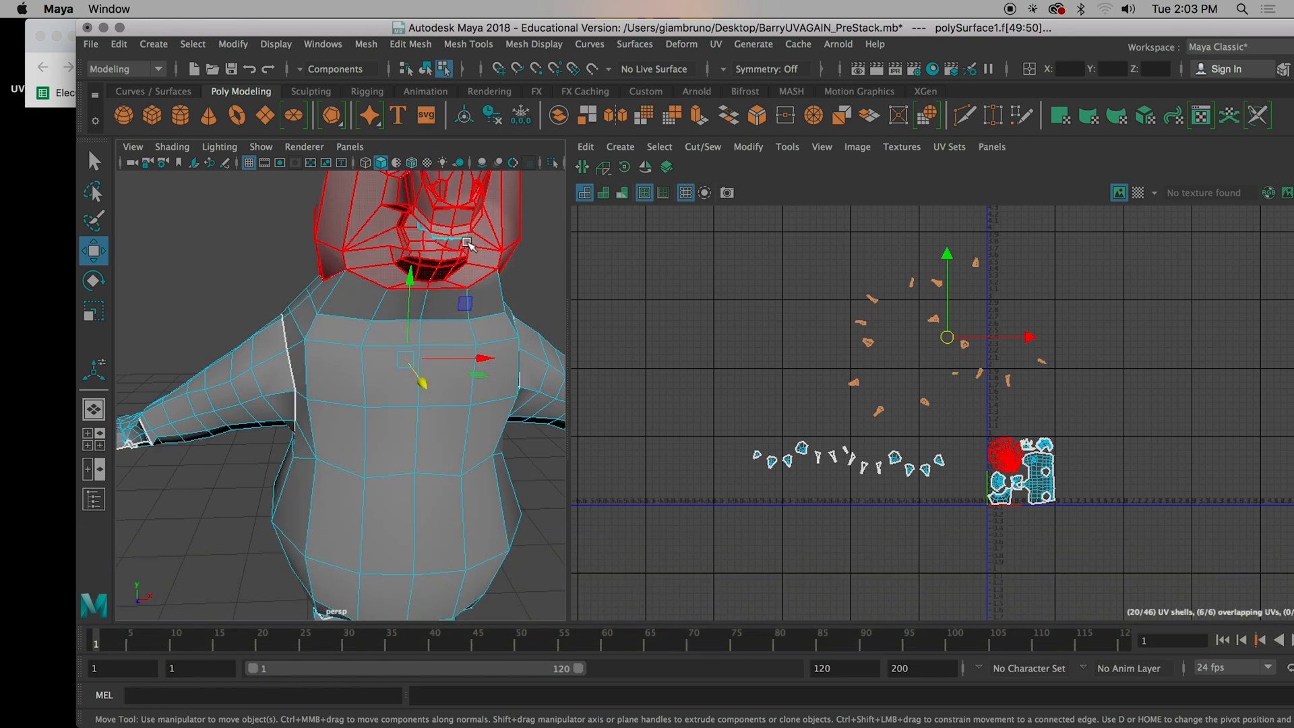
scroll(603, 310, up, 3)
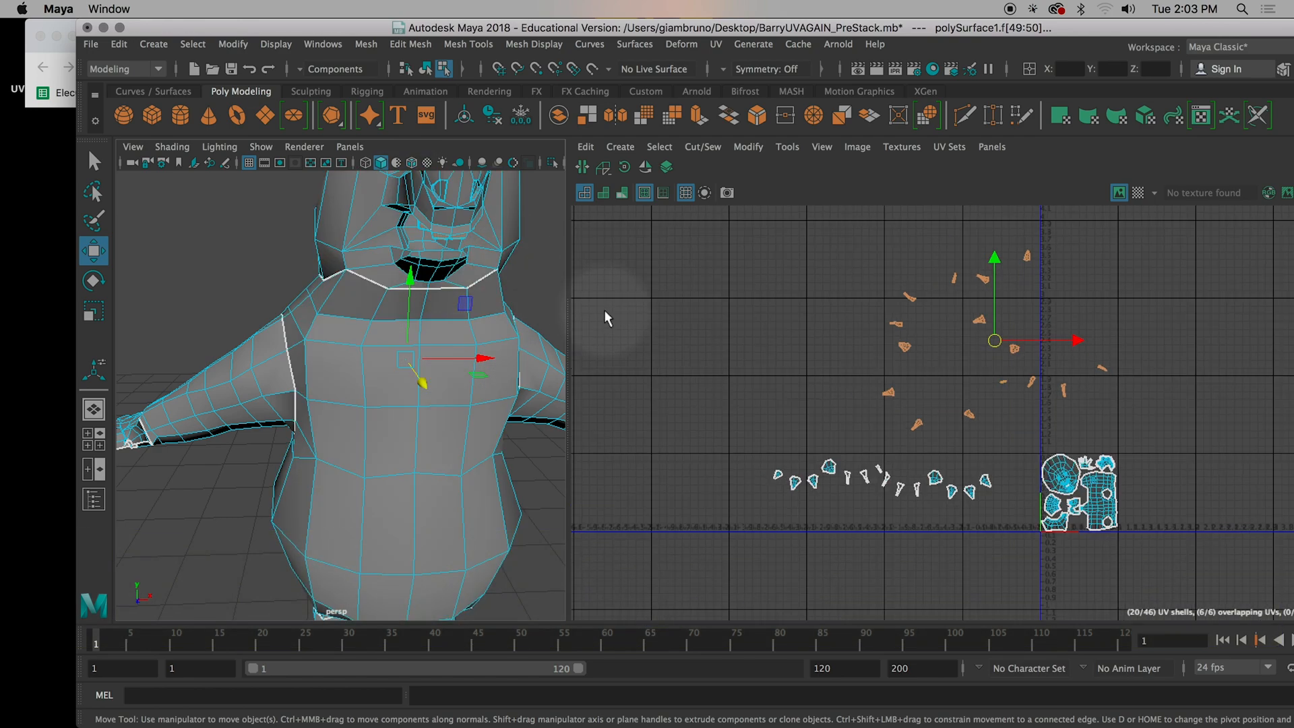
scroll(605, 311, down, 2)
Step: Pile the leftmost scattered small shells on top of one another, gathering them at the middle shell of that group
click(875, 434)
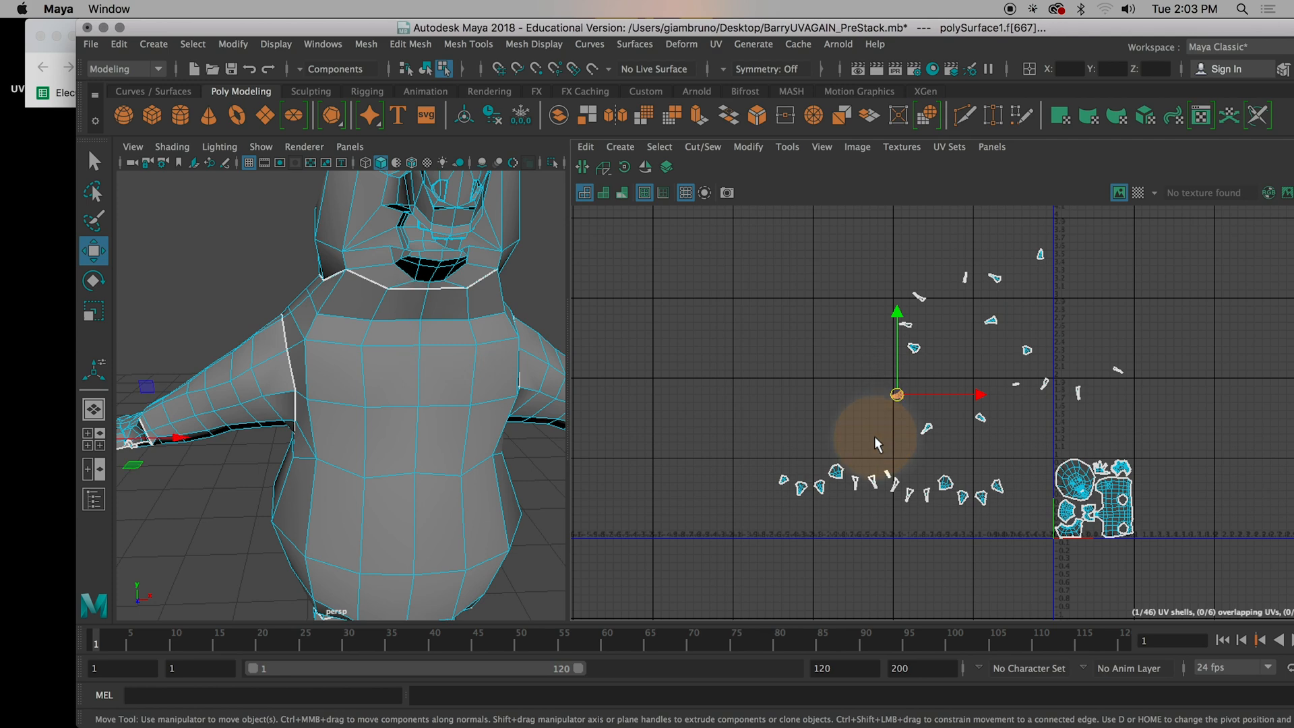
drag(869, 277, 939, 438)
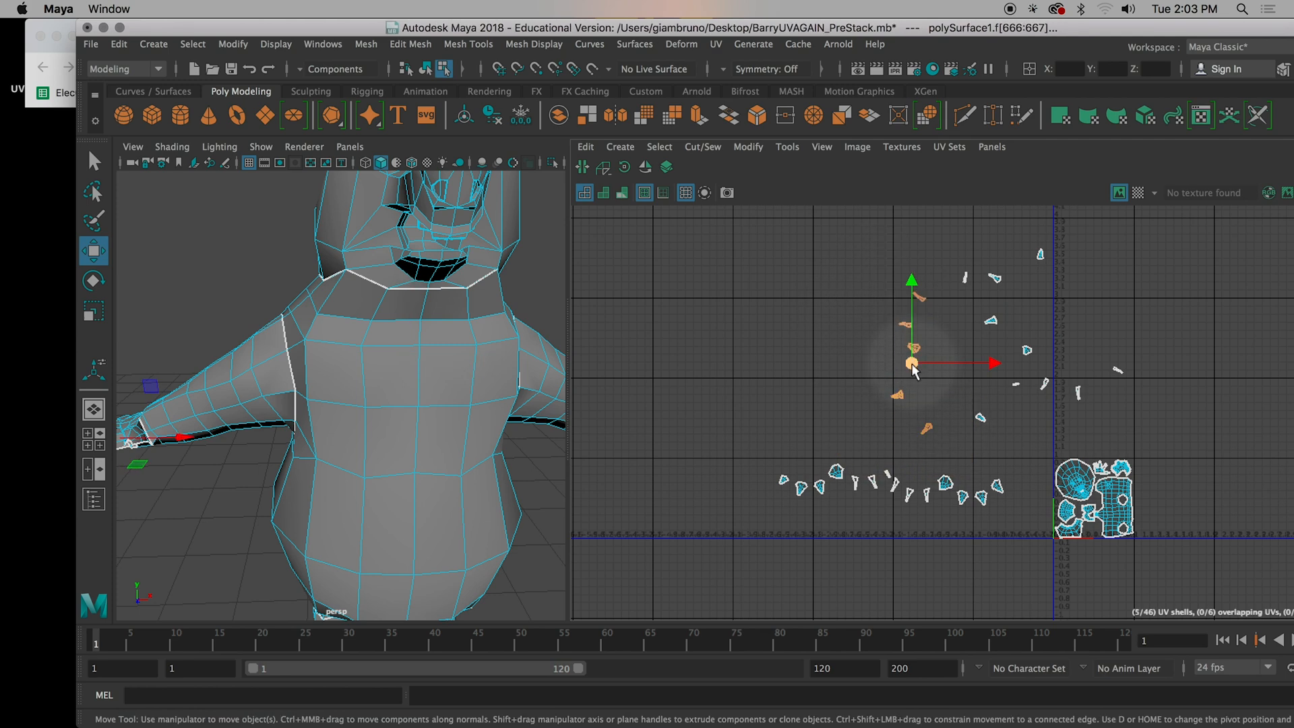
click(896, 395)
drag(902, 391, 915, 341)
click(926, 429)
drag(926, 427, 918, 371)
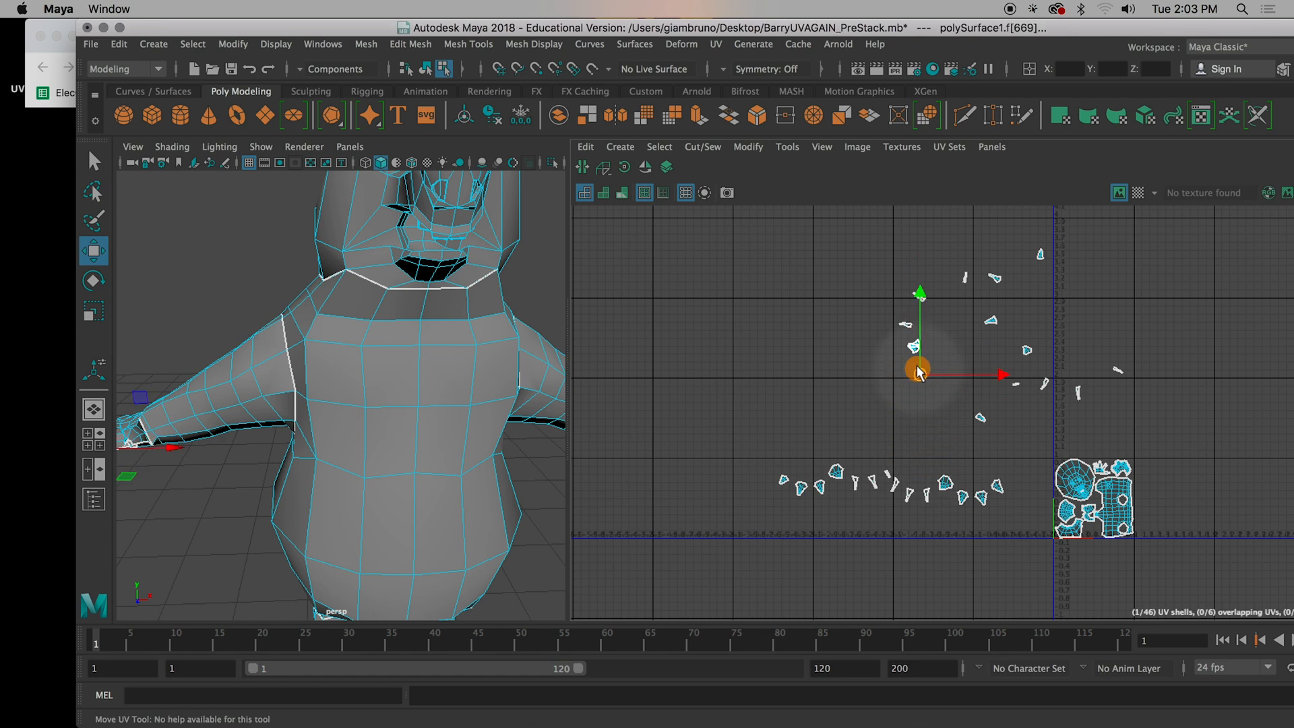
click(905, 325)
drag(905, 326, 915, 347)
click(918, 296)
drag(918, 297, 916, 351)
Step: Add the scattered small shells between that pile and the vertical UV axis to the same pile
drag(972, 301, 918, 344)
drag(993, 324, 918, 347)
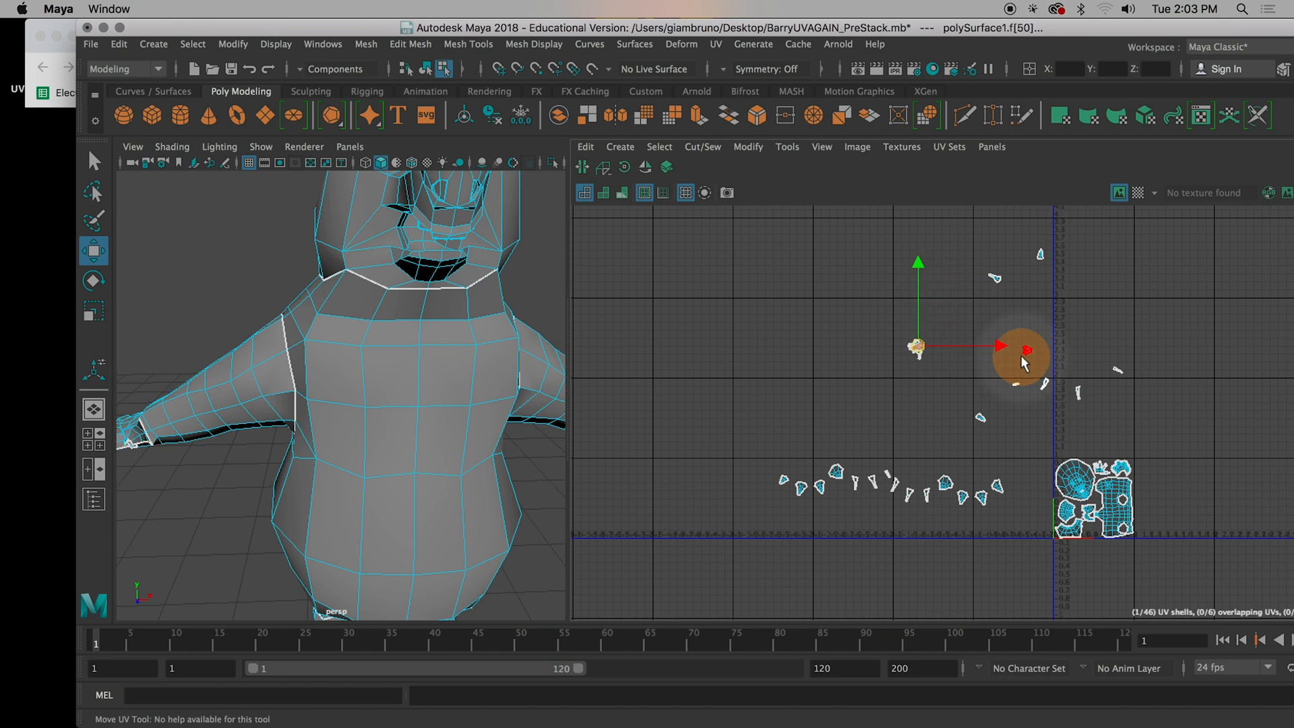
drag(1028, 353, 915, 353)
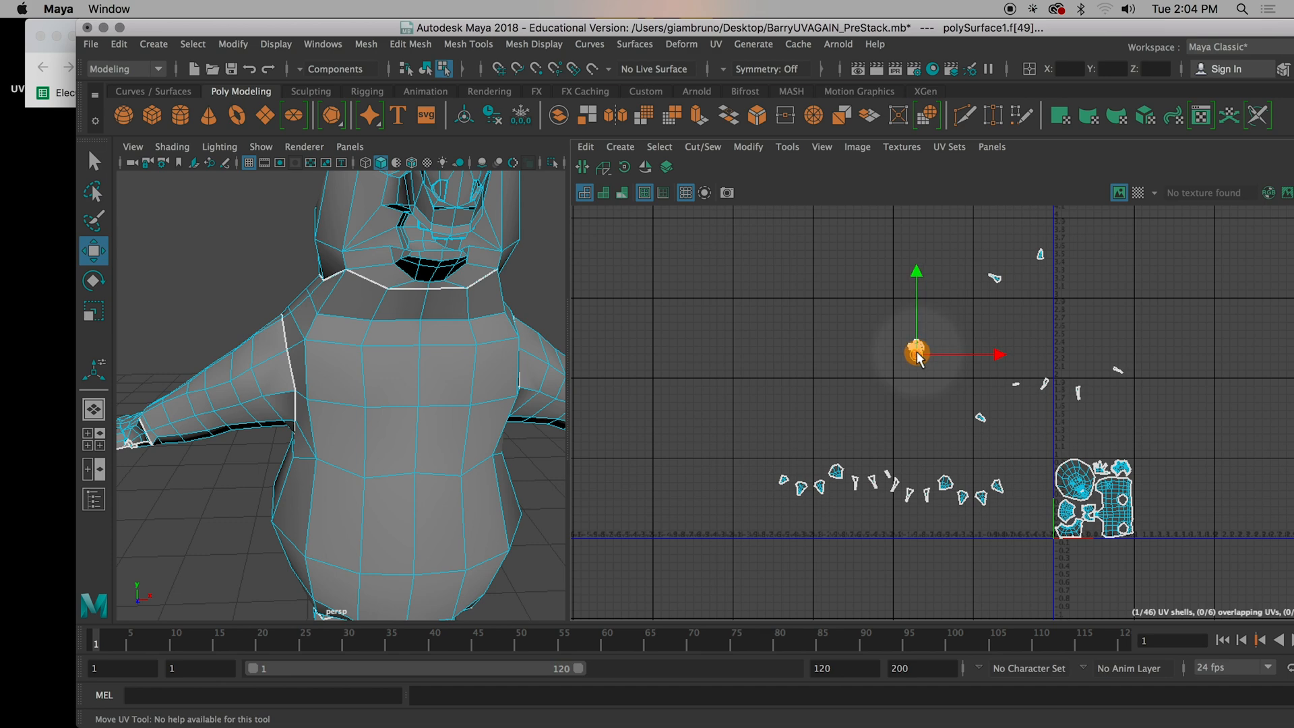
click(994, 277)
drag(995, 279, 947, 330)
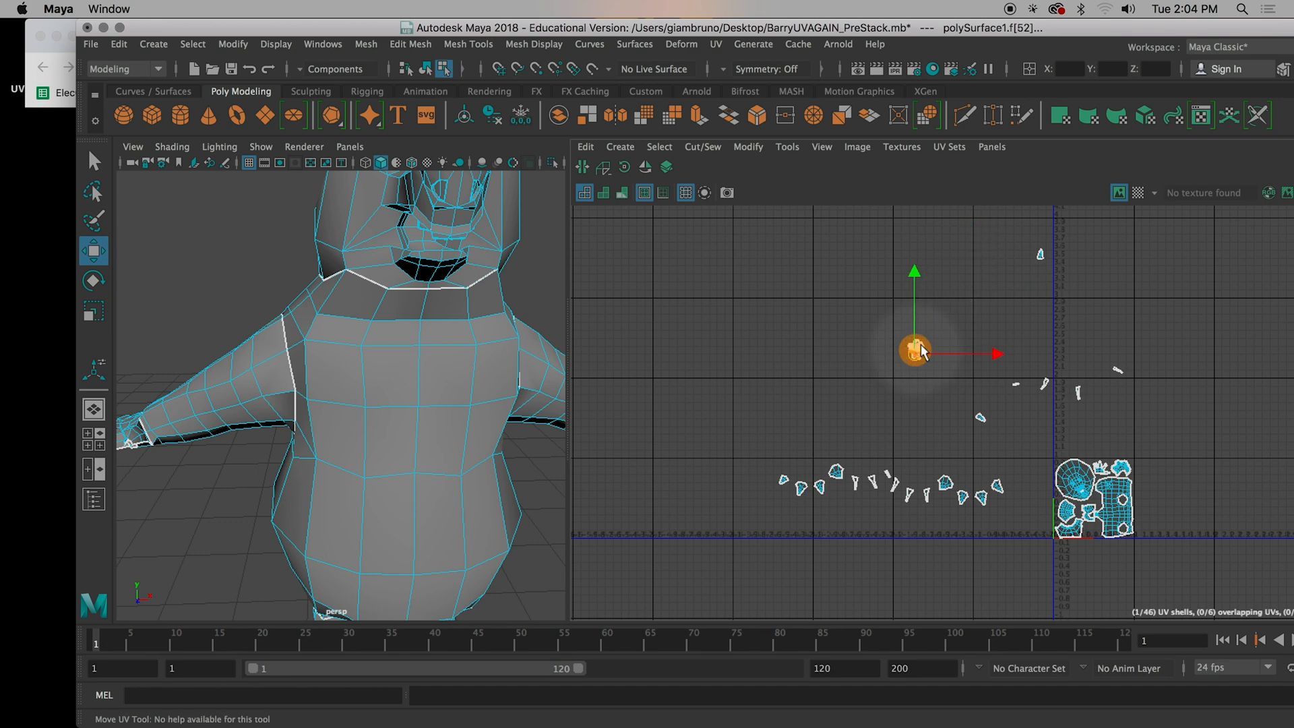
click(1038, 256)
drag(1035, 260, 919, 357)
click(982, 419)
drag(983, 419, 913, 351)
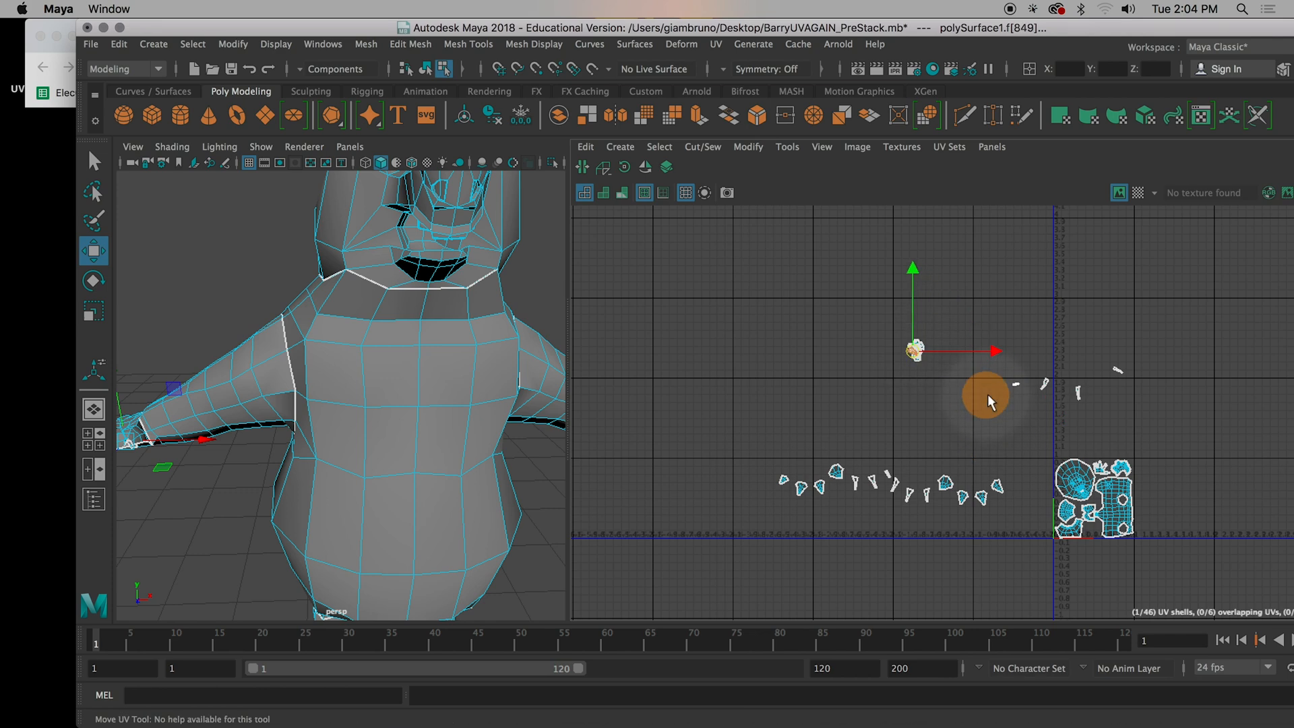
Step: Move the thin small shells around the vertical UV axis onto the pile of scattered shells
click(1022, 397)
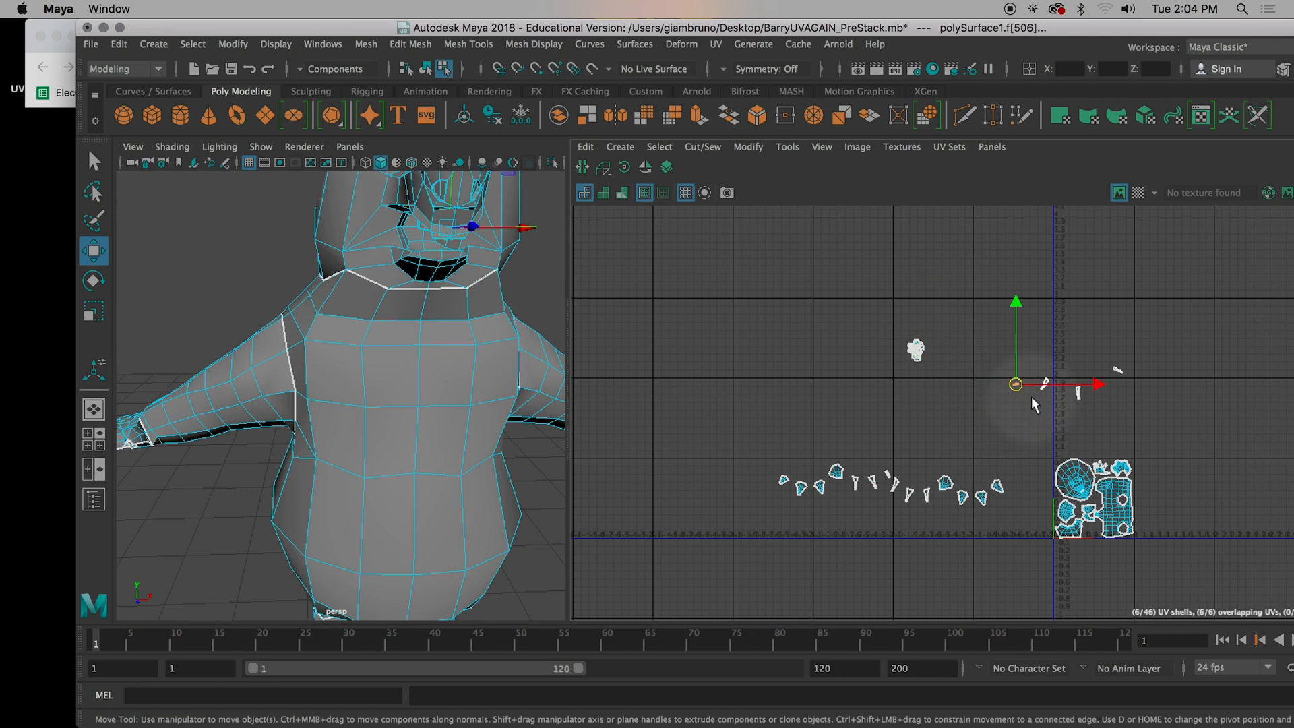
click(1052, 396)
drag(1052, 394, 920, 356)
click(1112, 363)
drag(1117, 371, 919, 357)
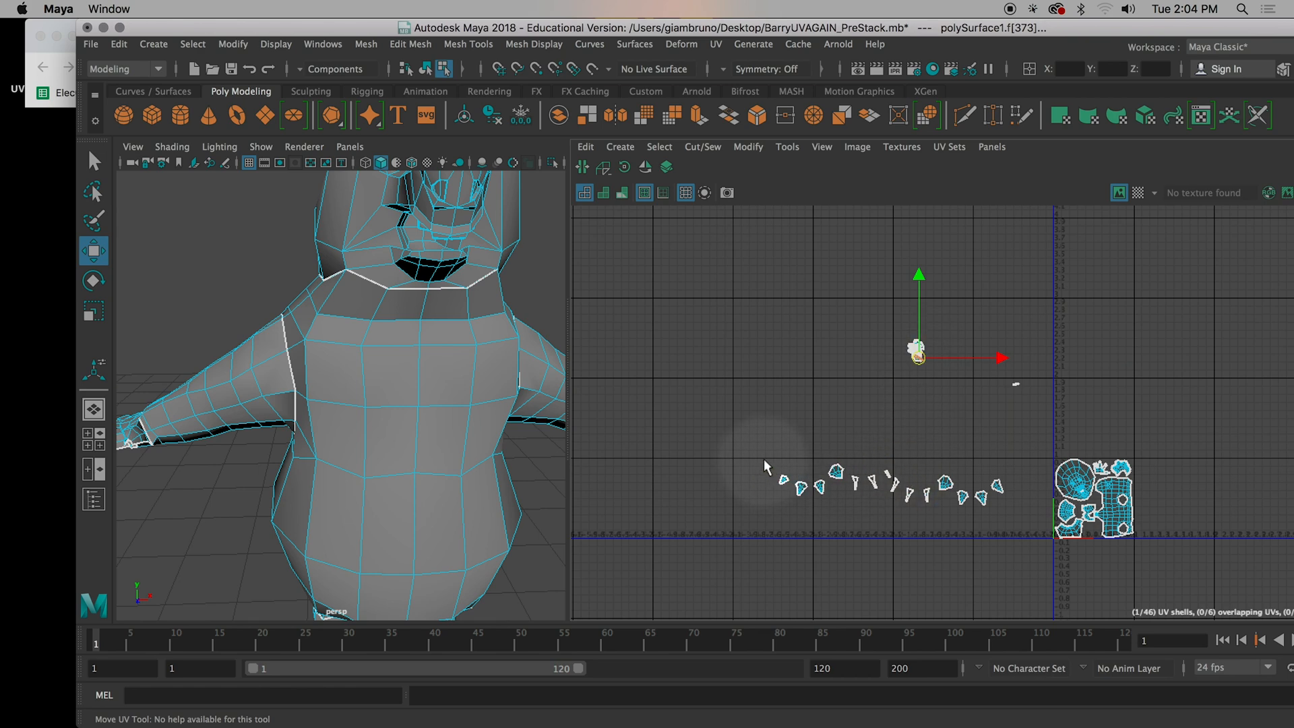
Step: Pile the left half of the small-shell row together around its largest shell
drag(793, 506, 876, 415)
drag(791, 465, 838, 471)
click(874, 417)
drag(875, 417, 856, 472)
drag(871, 480, 834, 473)
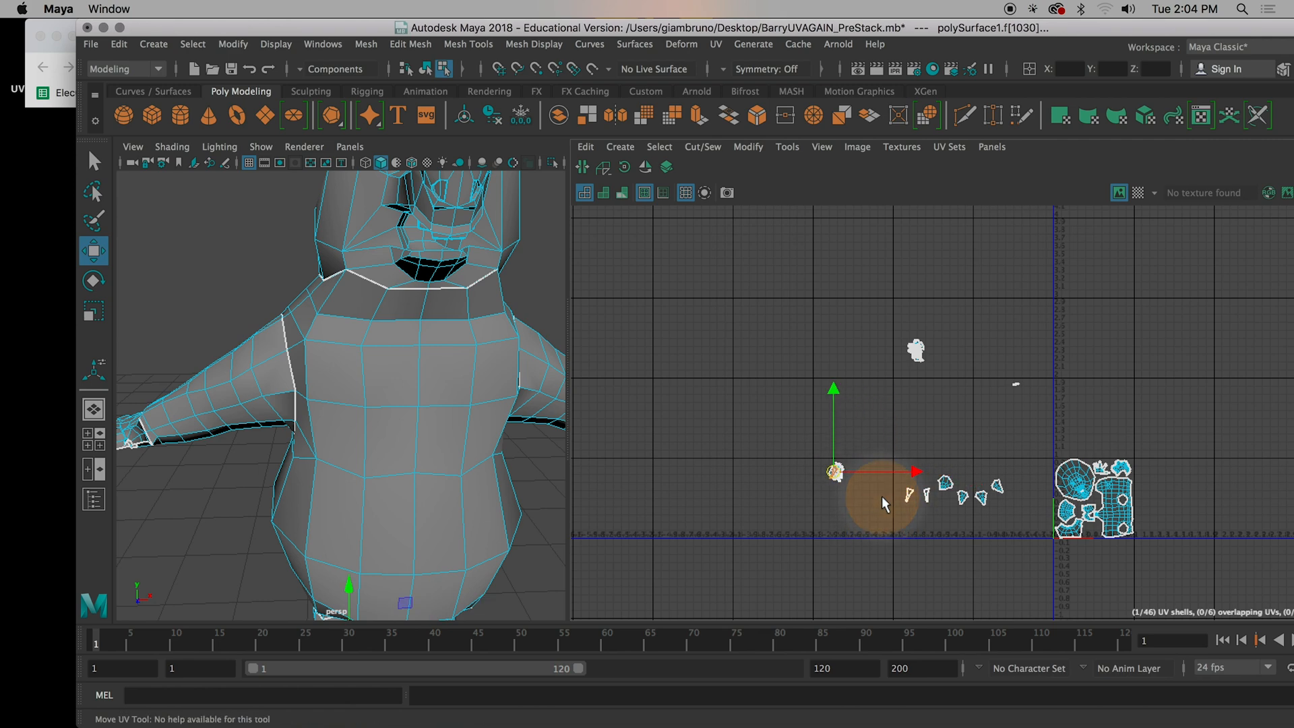
Step: Move the remaining small shells of the row onto the row's pile
drag(904, 508, 840, 474)
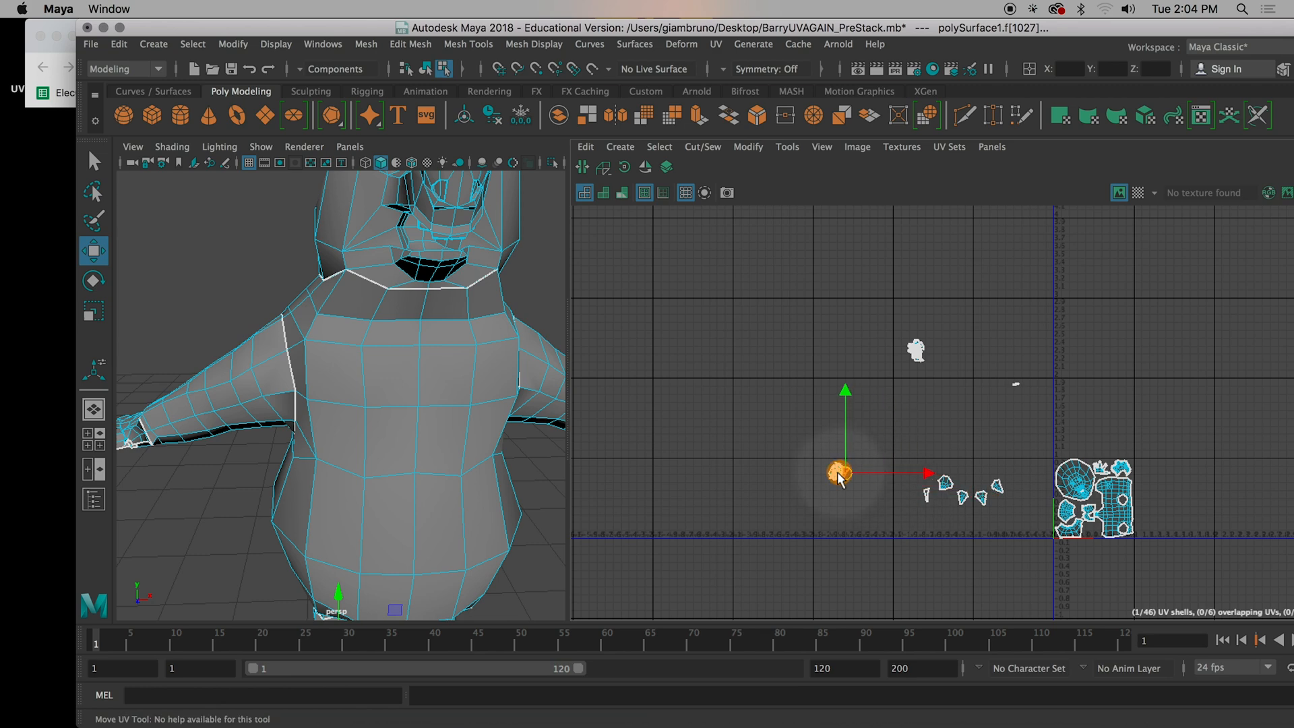
drag(932, 500, 823, 476)
click(925, 498)
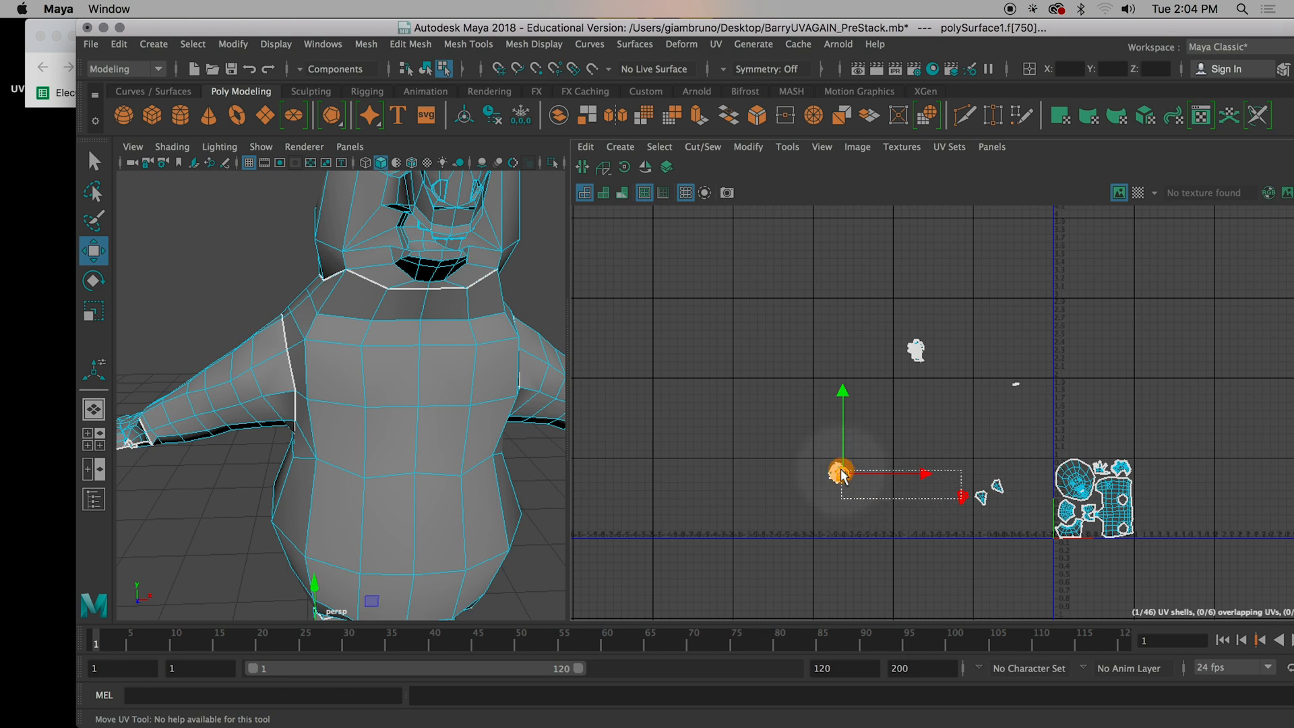
drag(947, 497, 842, 472)
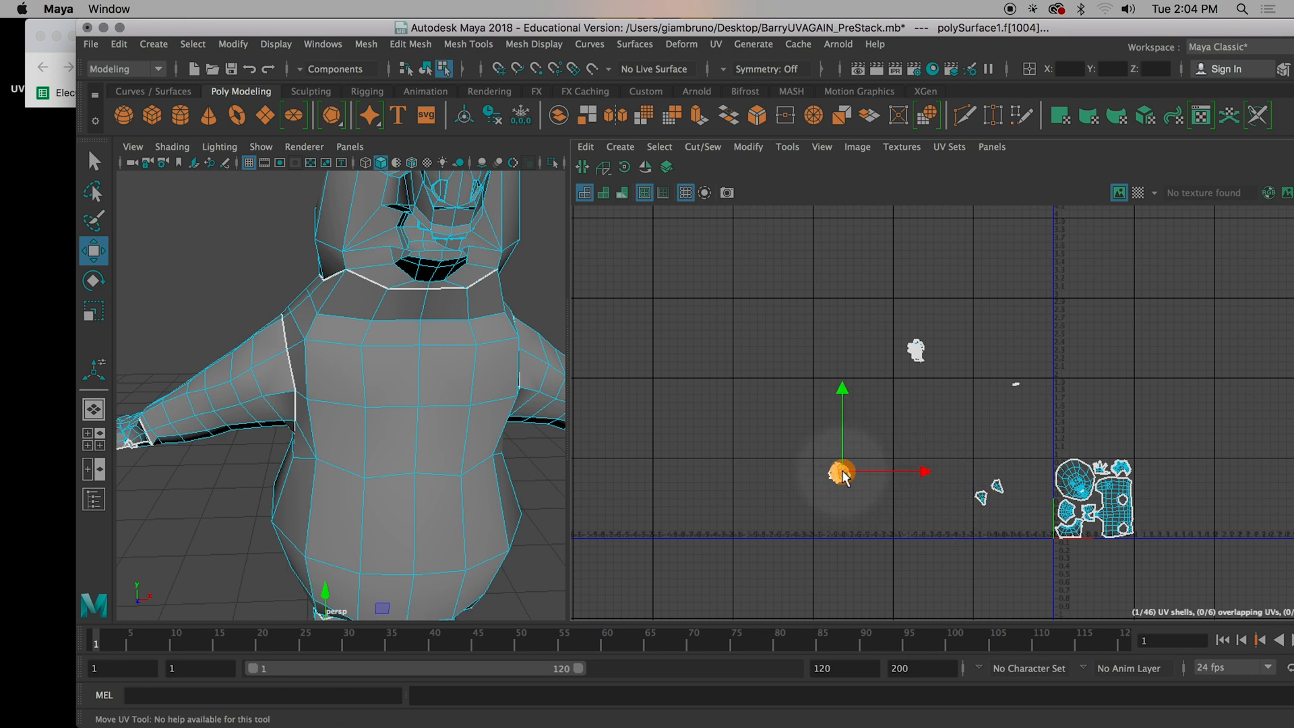
click(745, 149)
click(822, 274)
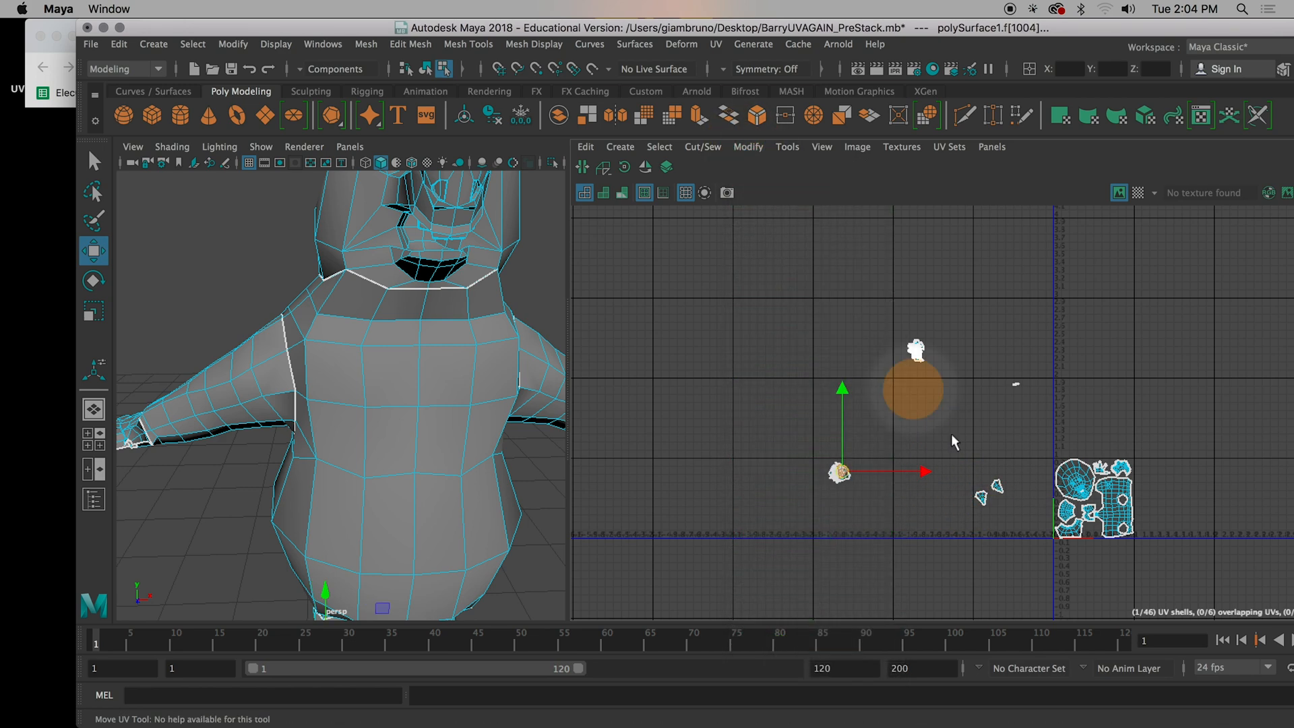
click(982, 499)
drag(984, 497, 883, 484)
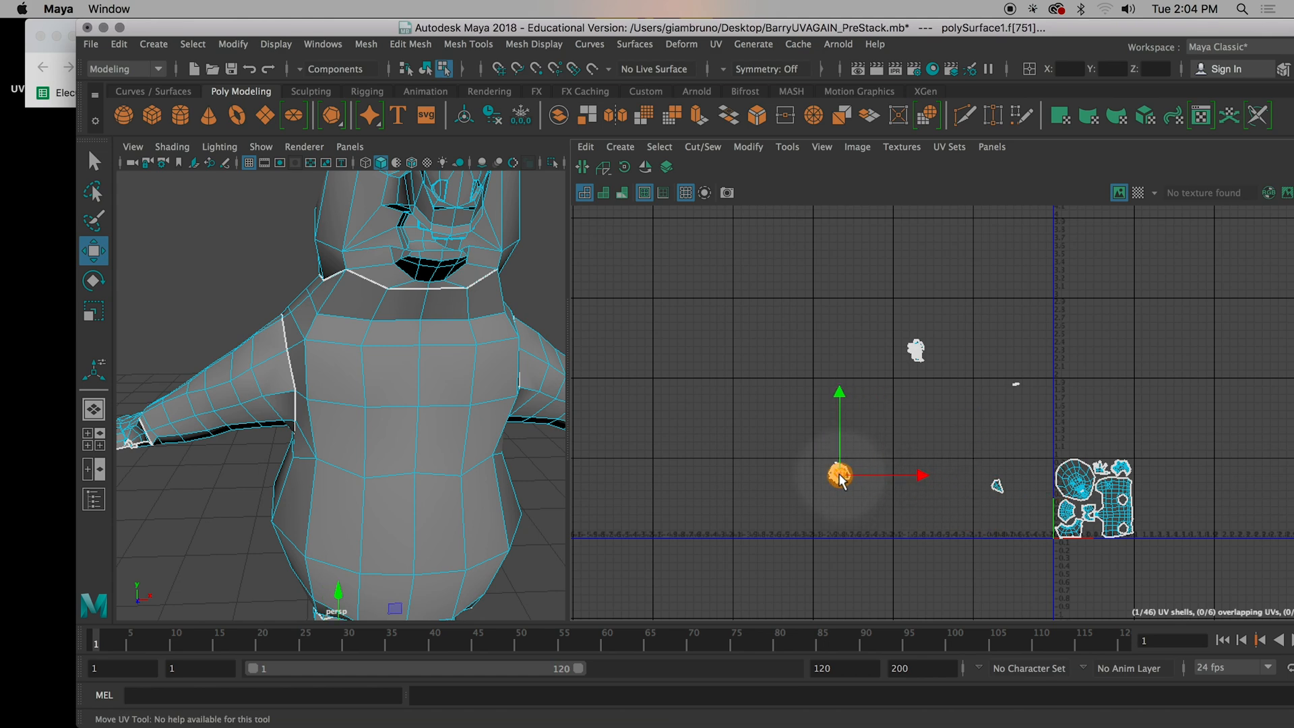
drag(998, 489, 876, 520)
Step: Move the row's pile into the UV tile between the lower leg shell and the torso shell, and scale it down to fit
drag(834, 477, 1089, 536)
scroll(1088, 532, up, 5)
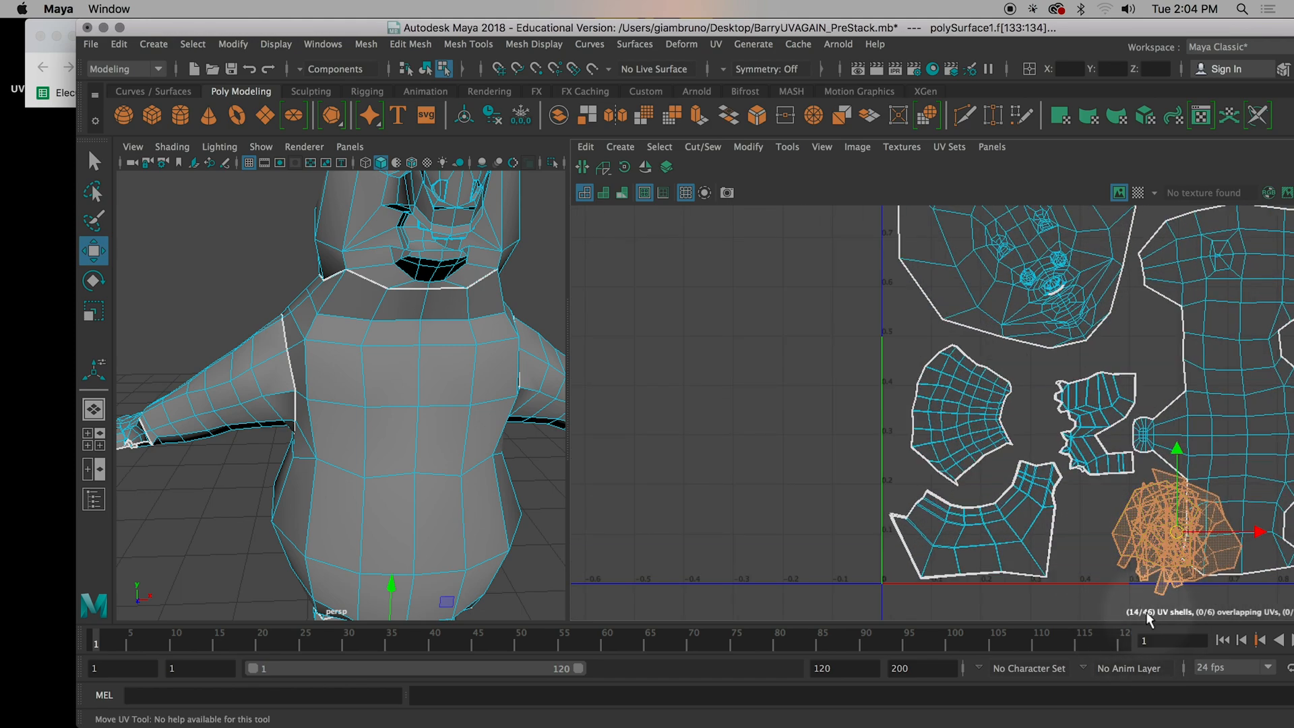
alt+middle_drag(1116, 598, 1049, 565)
key(r)
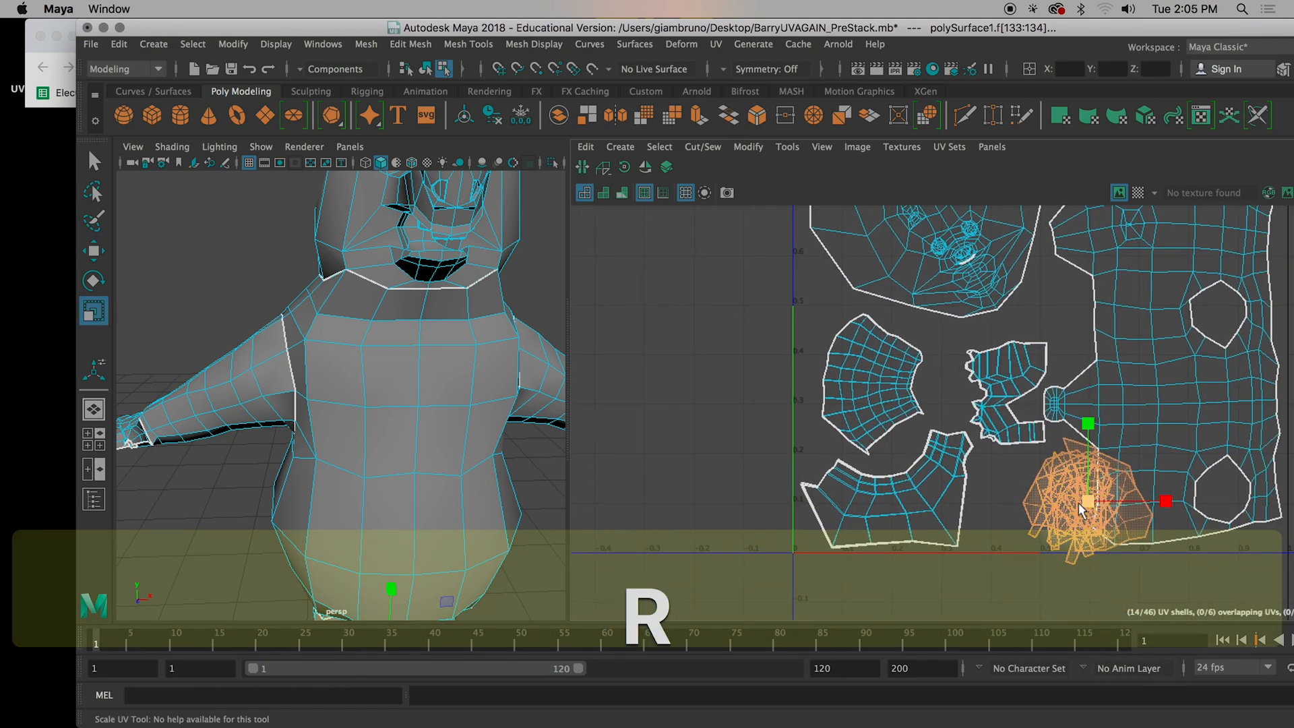
drag(1084, 505, 1050, 504)
key(w)
key(r)
alt+middle_drag(1024, 519, 1009, 571)
Step: Move the pile of 14 formerly scattered shells to just above the stacked paw shells
alt+scroll(1010, 572, down, 5)
alt+middle_drag(932, 497, 1144, 487)
alt+right_drag(875, 465, 792, 441)
drag(771, 284, 1055, 389)
click(732, 235)
key(w)
scroll(1055, 390, up, 2)
scroll(1054, 389, up, 5)
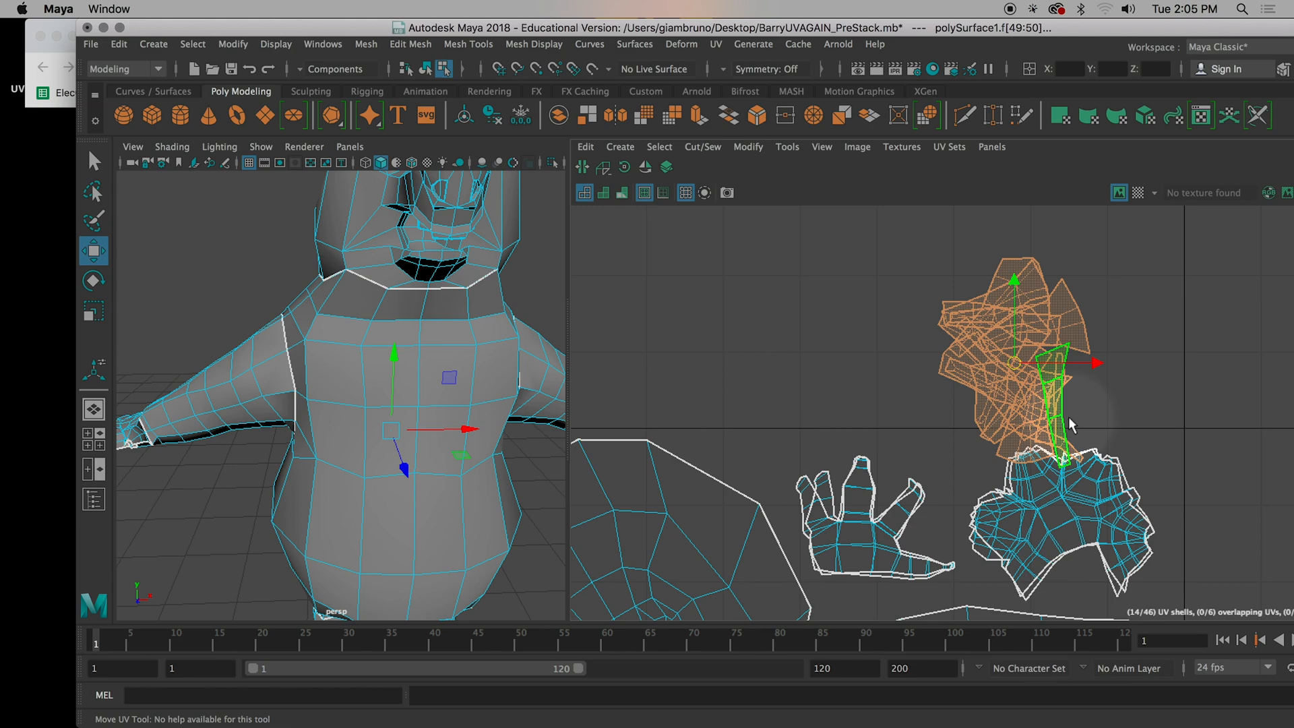
Step: Move the shells sticking out near the stacked paw shells up into the center of the upper pile
key(r)
click(1194, 393)
click(1025, 419)
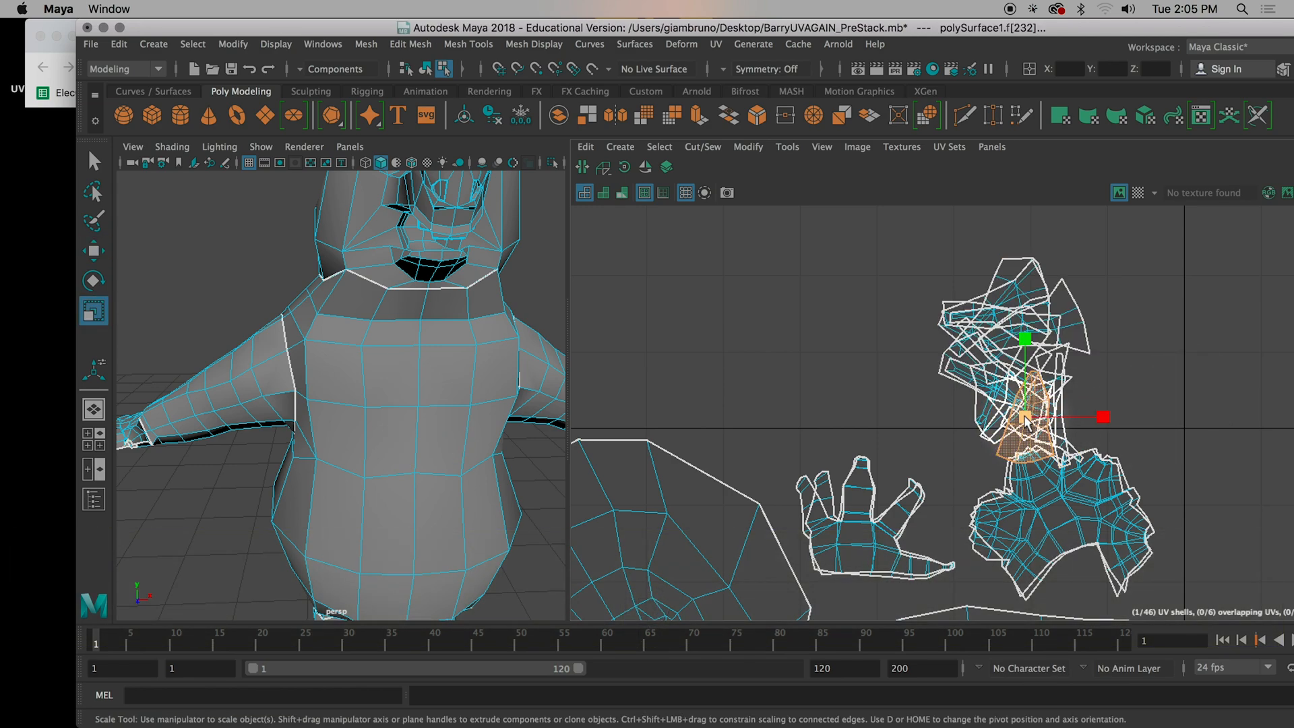
key(w)
drag(1025, 419, 1014, 341)
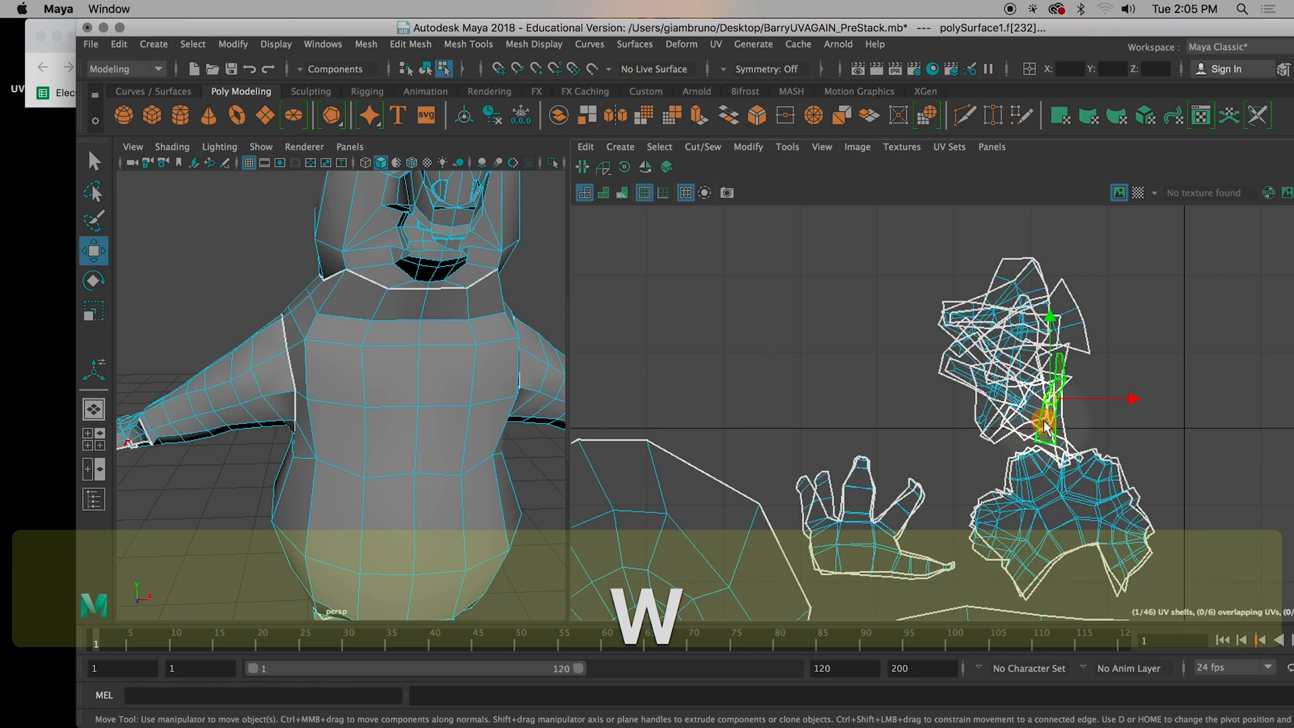
click(1055, 418)
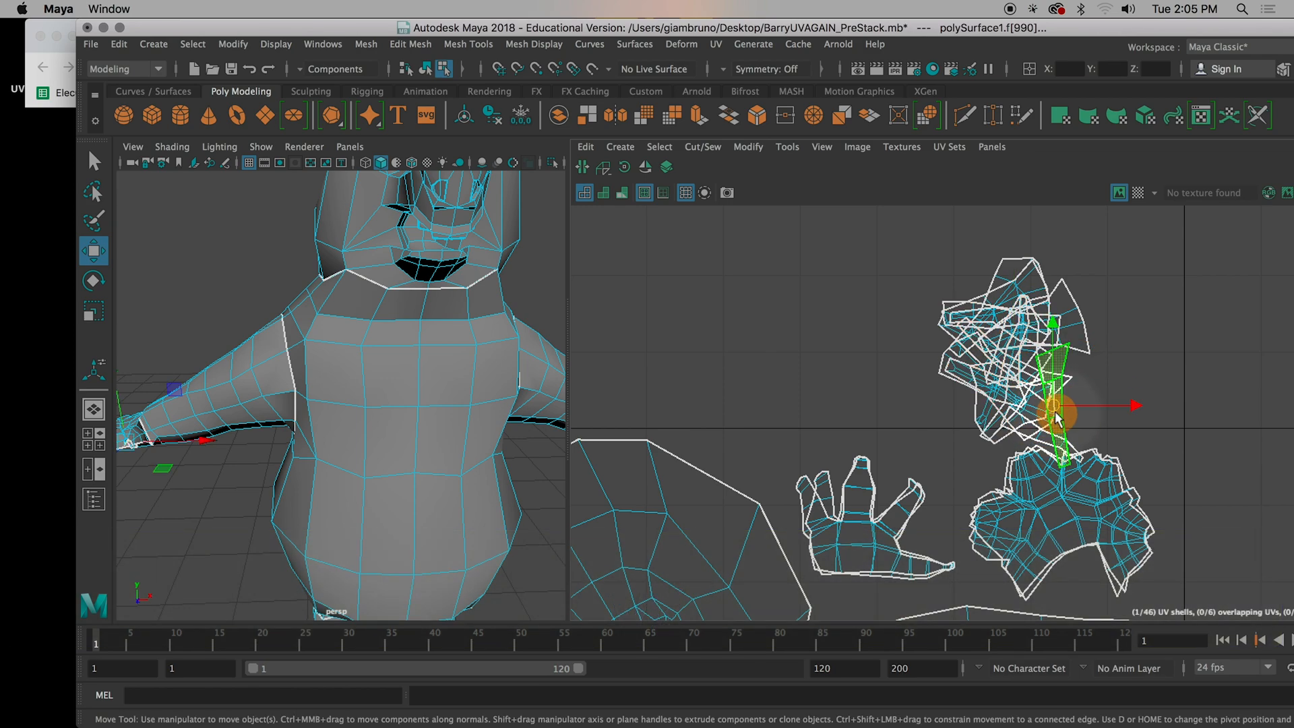
drag(1056, 411, 1012, 347)
click(1030, 434)
click(1030, 431)
drag(1029, 431, 1024, 385)
Step: Tighten the upper pile by moving its remaining protruding lower shells toward its center
click(1032, 431)
drag(1041, 435, 1011, 335)
click(1029, 419)
drag(1009, 412, 1010, 331)
click(981, 370)
click(1002, 410)
drag(1015, 383, 1018, 322)
Step: Scale the upper pile down, nudge the stacked paw shells aside, and fit the pile between the hand and paw shells
drag(1066, 366, 1079, 390)
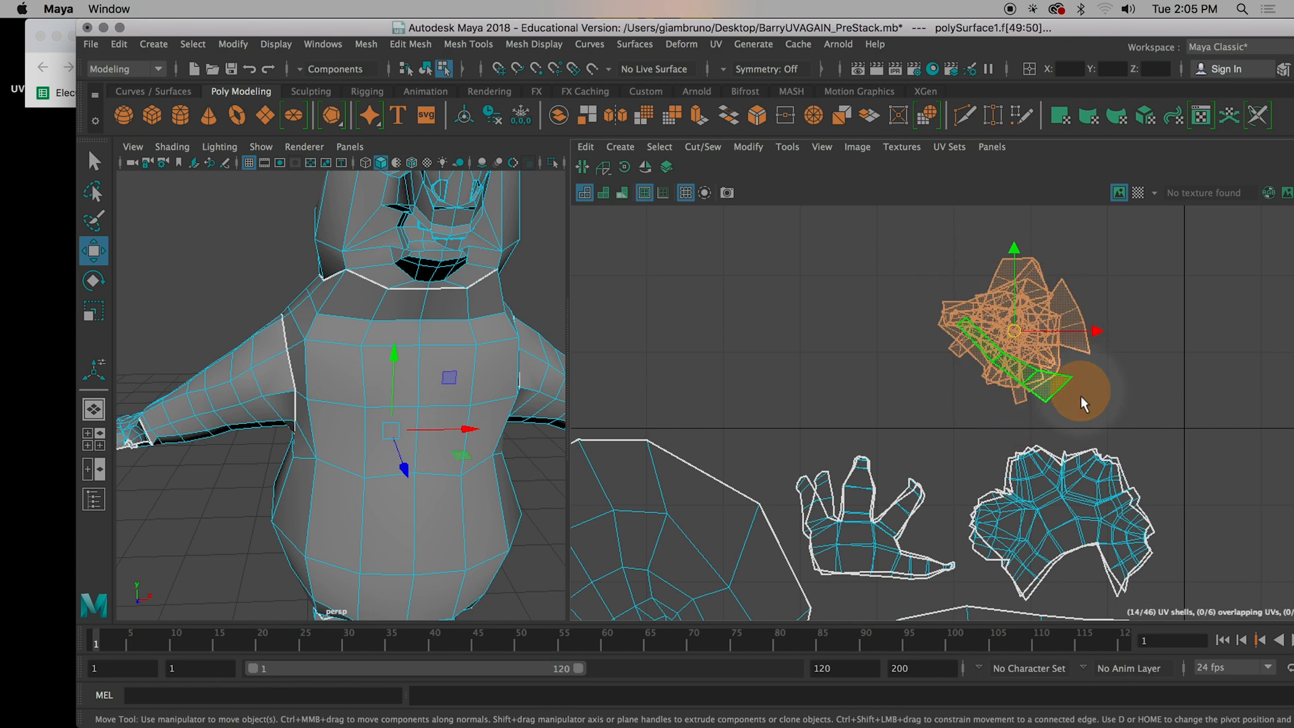
key(r)
drag(1013, 329, 977, 454)
key(w)
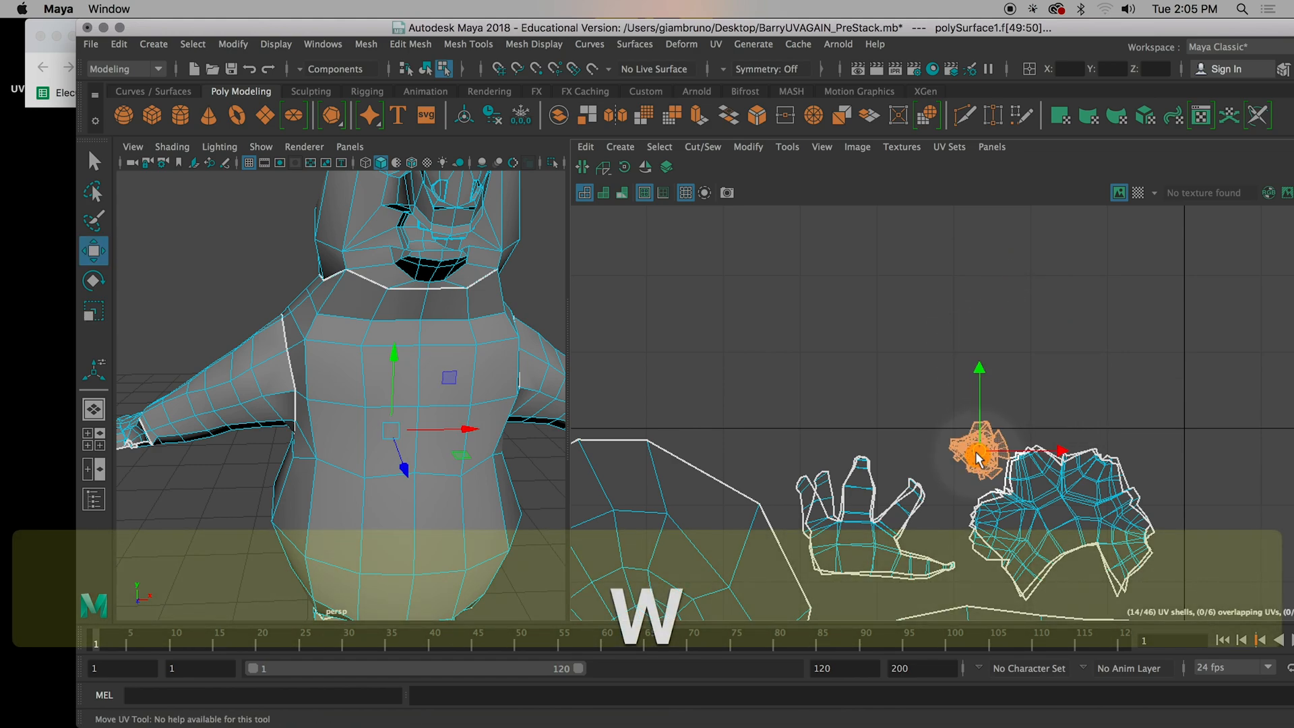
click(1070, 520)
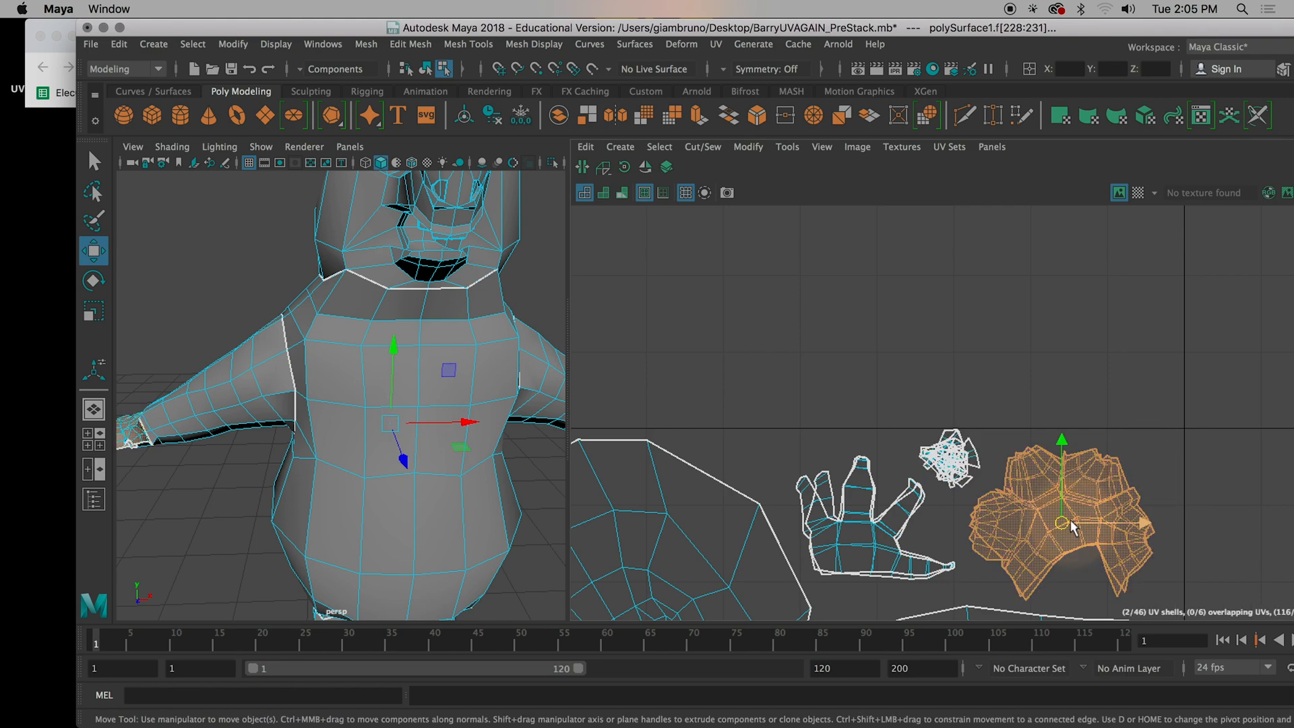
drag(1069, 522, 1079, 520)
drag(990, 427, 967, 469)
Step: Move the tiny six-shell stack from outside the tile into the gap between the head and torso shells
scroll(1001, 519, down, 3)
alt+middle_drag(992, 524, 1046, 152)
alt+middle_drag(1077, 339, 1015, 444)
scroll(1048, 443, down, 6)
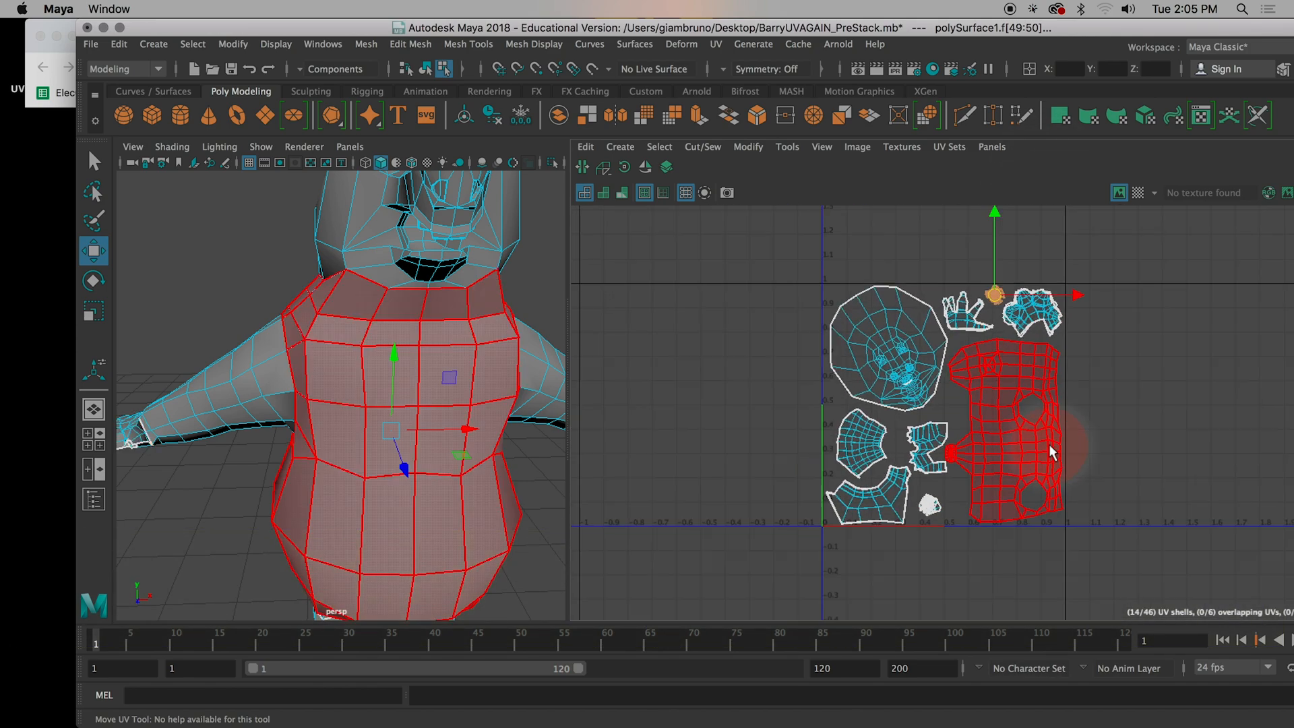
click(934, 309)
scroll(1018, 377, up, 5)
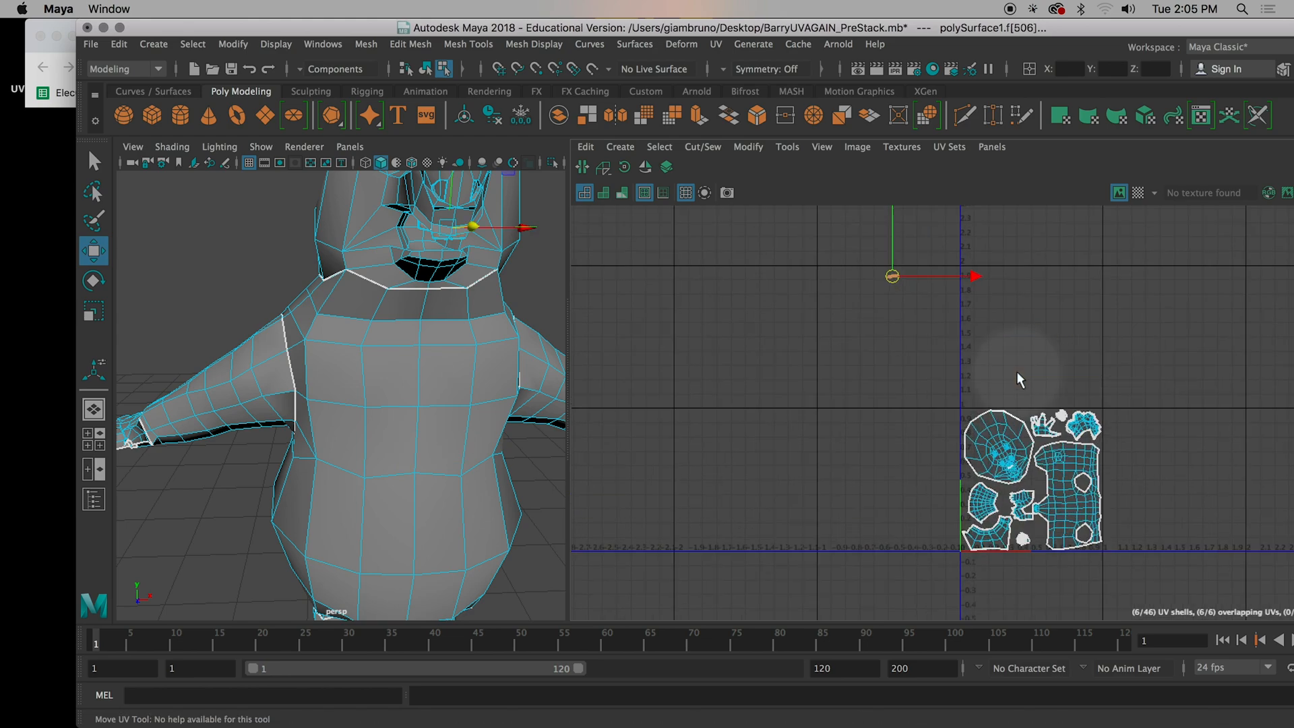
scroll(876, 343, down, 3)
drag(875, 338, 979, 463)
scroll(979, 472, up, 6)
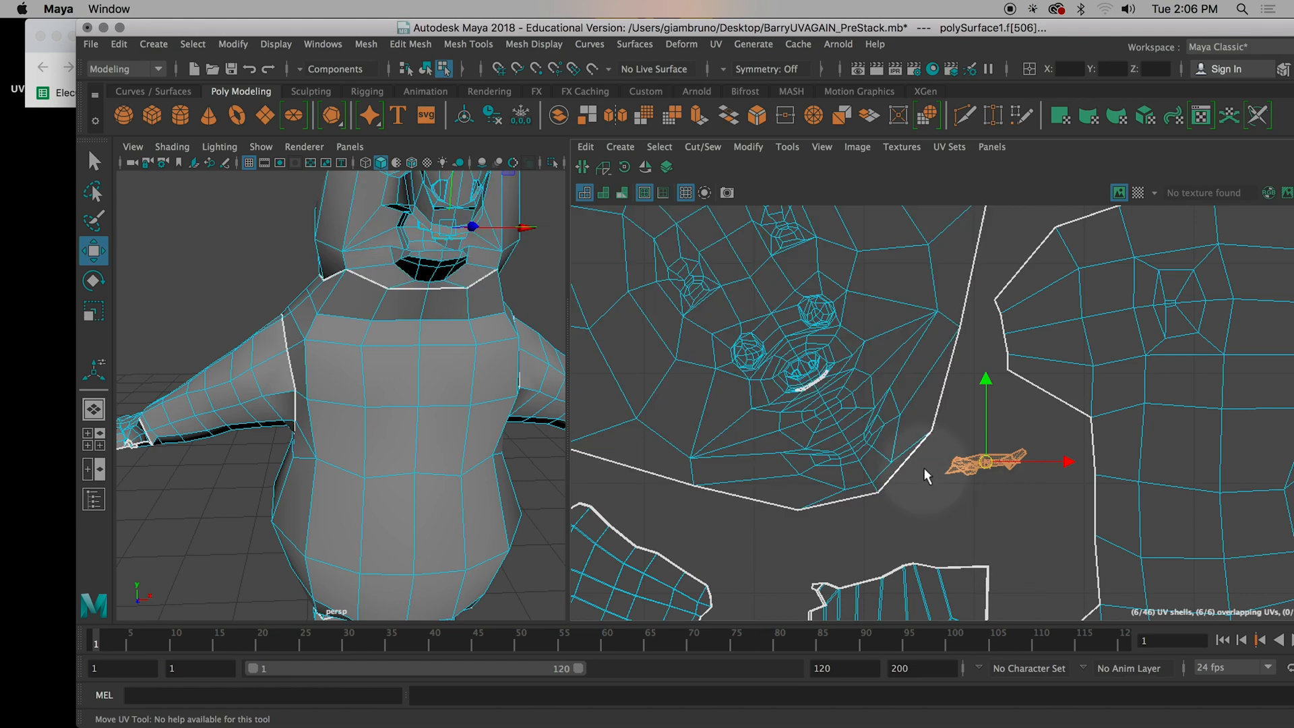
scroll(923, 467, down, 6)
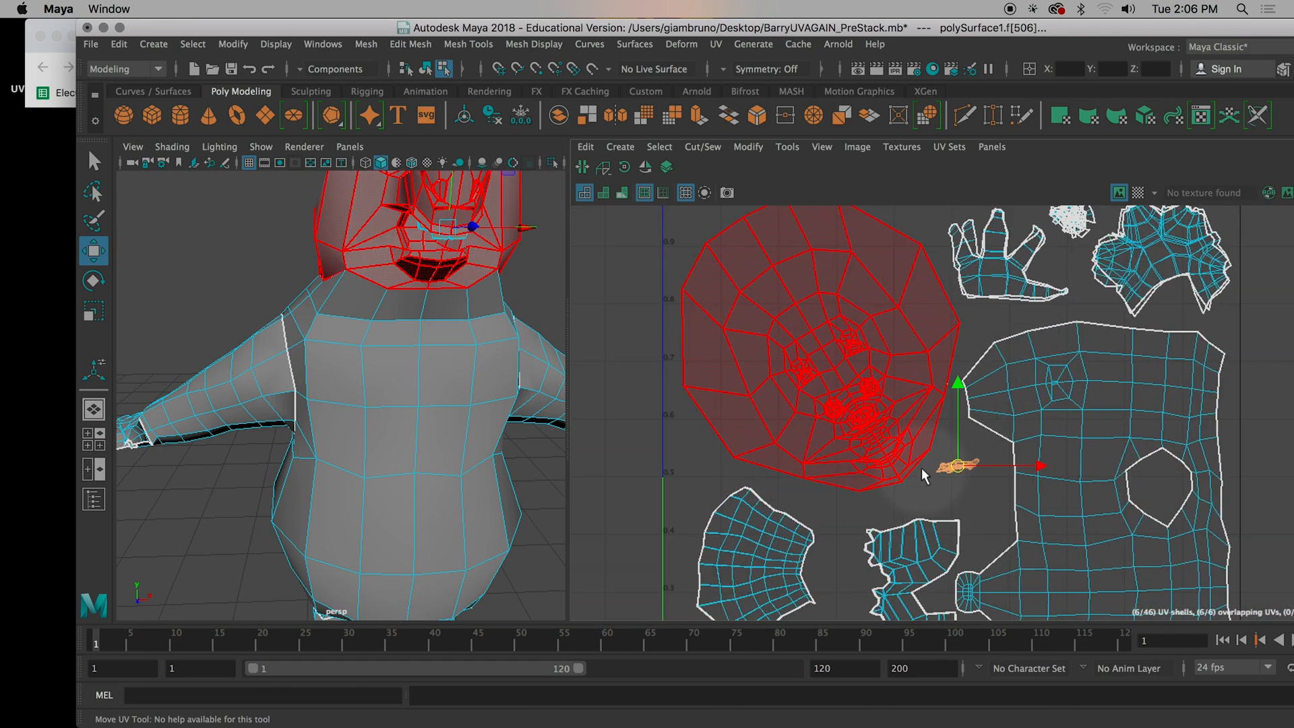
Step: Clear the selection and examine the packed layout for unused space inside the UV tile
right_drag(791, 376, 722, 356)
scroll(855, 403, down, 3)
click(1183, 455)
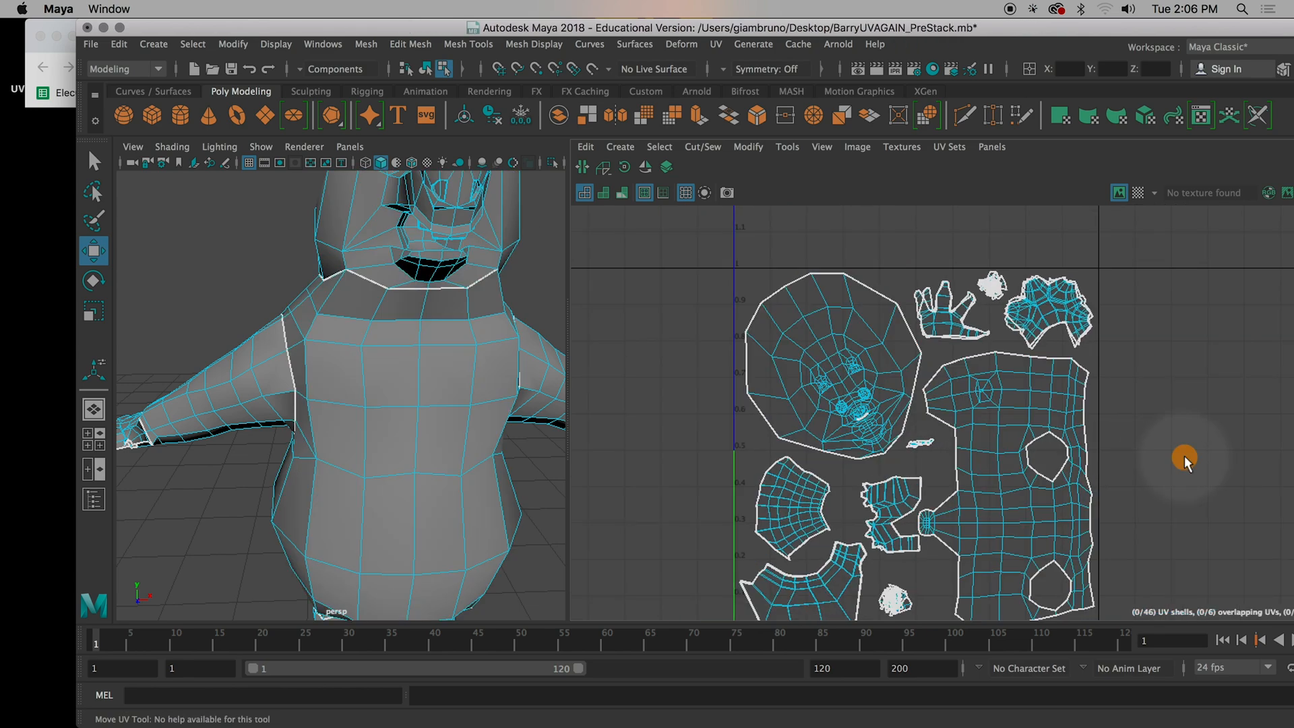
alt+middle_drag(1206, 477, 1141, 500)
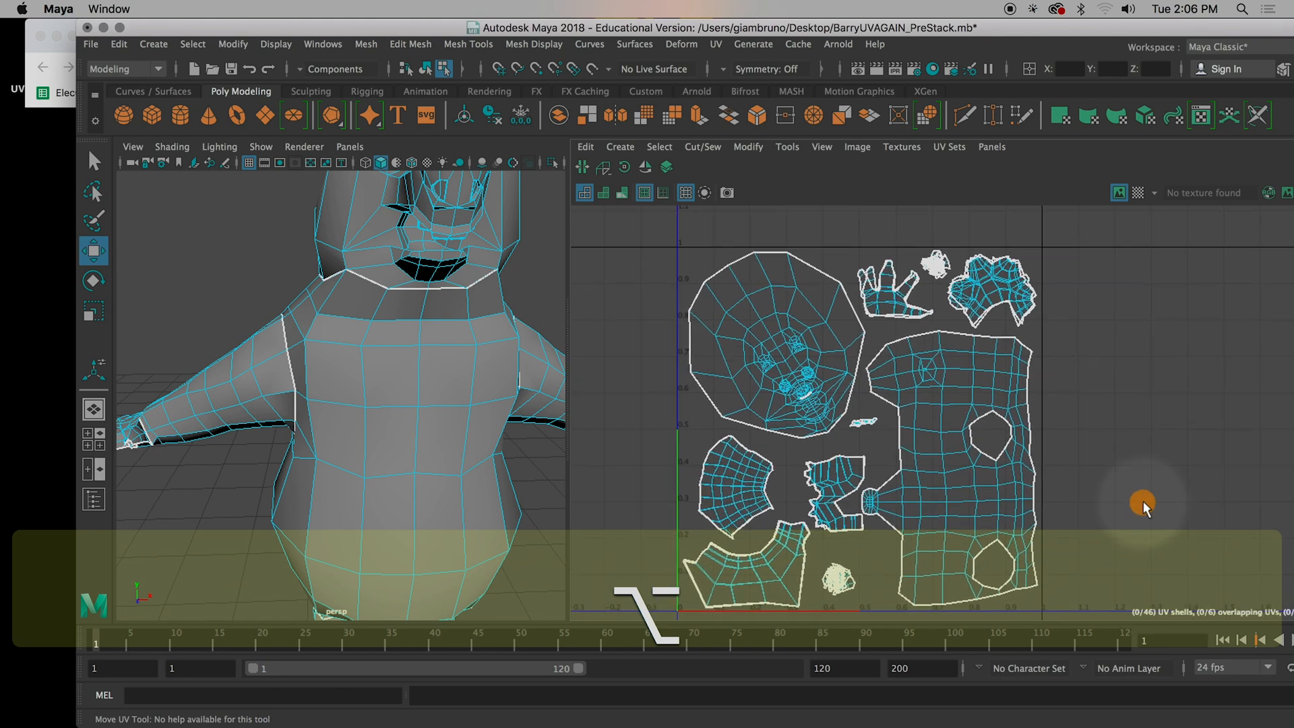
click(1039, 440)
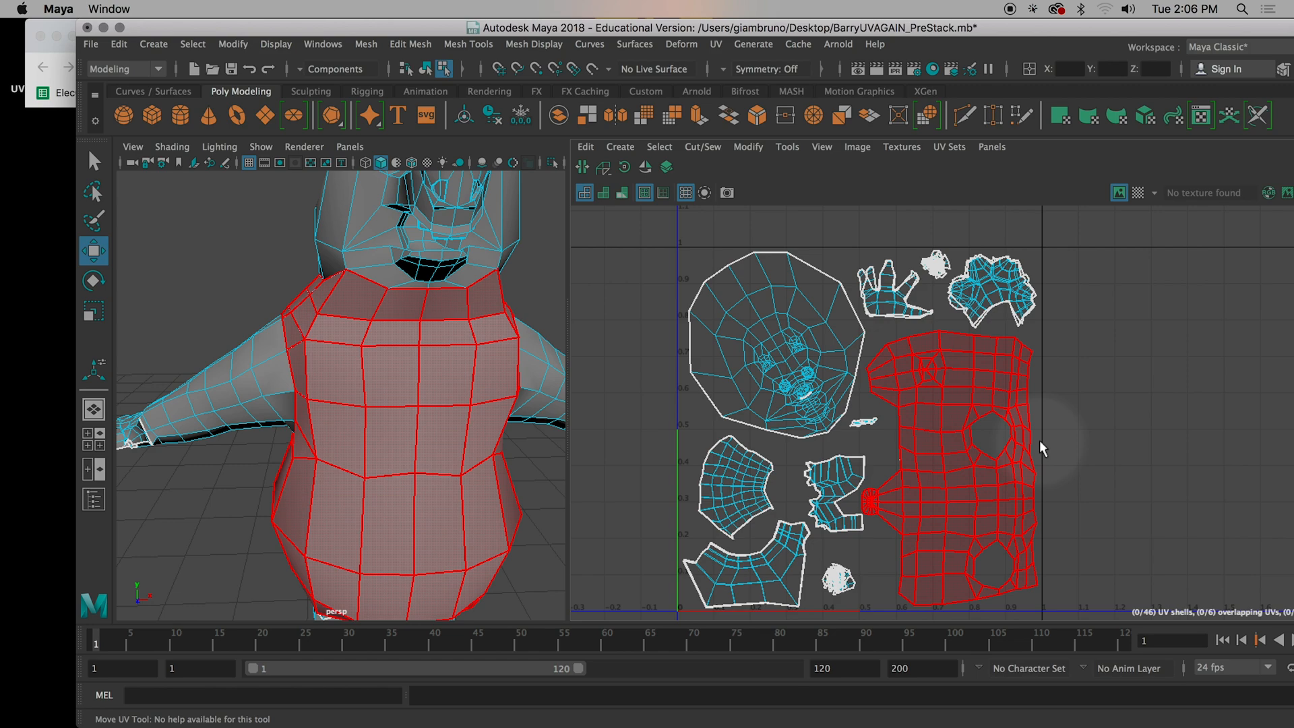
click(1028, 318)
Step: Select both stacked arm shells below the head shell and scale them up to fill the surrounding space
click(811, 493)
click(779, 425)
click(741, 475)
drag(776, 450, 743, 472)
click(733, 439)
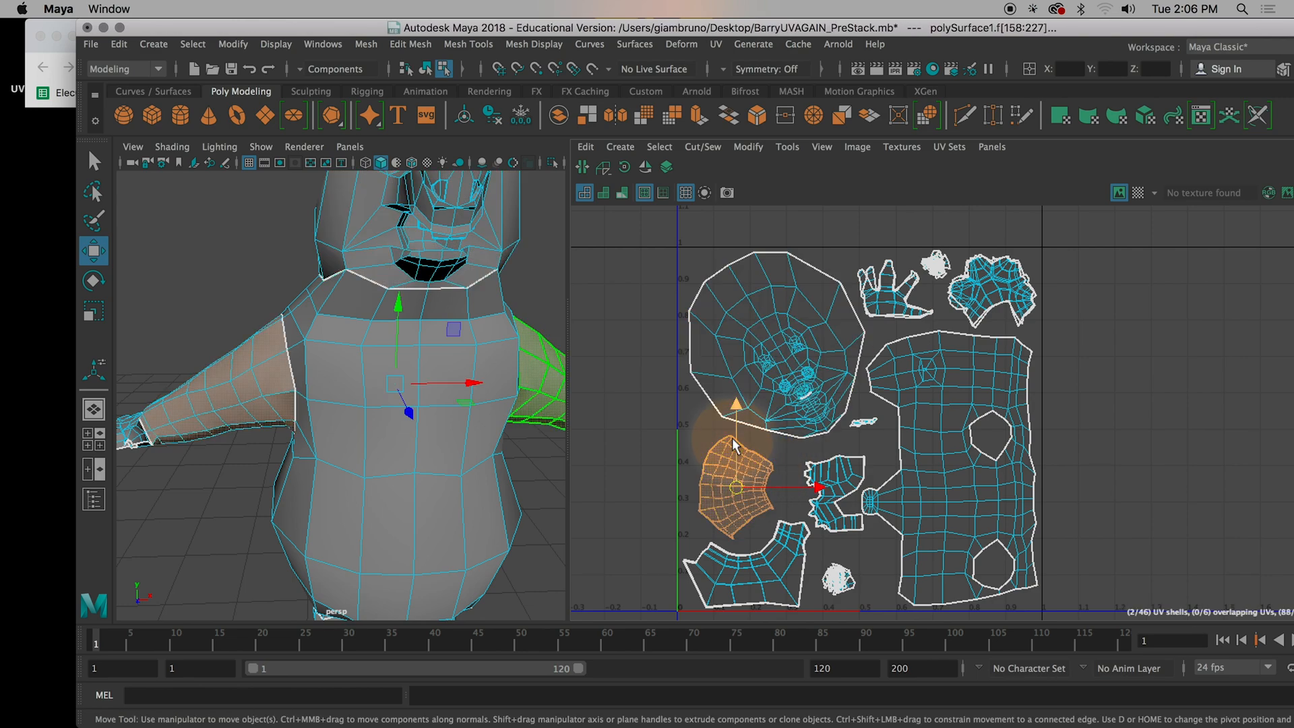
drag(733, 479, 752, 485)
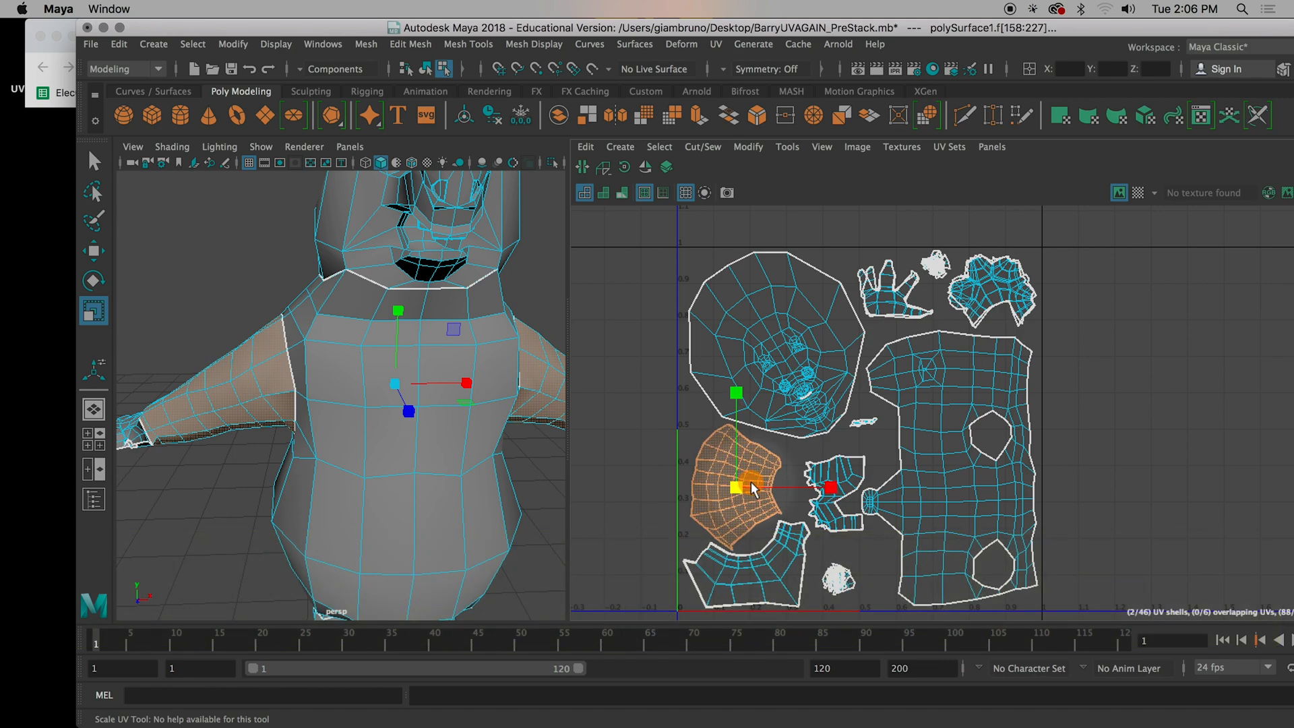
Step: Nudge the head shell slightly up and rotate it a little counterclockwise to fit the tile's upper corner
click(794, 372)
key(w)
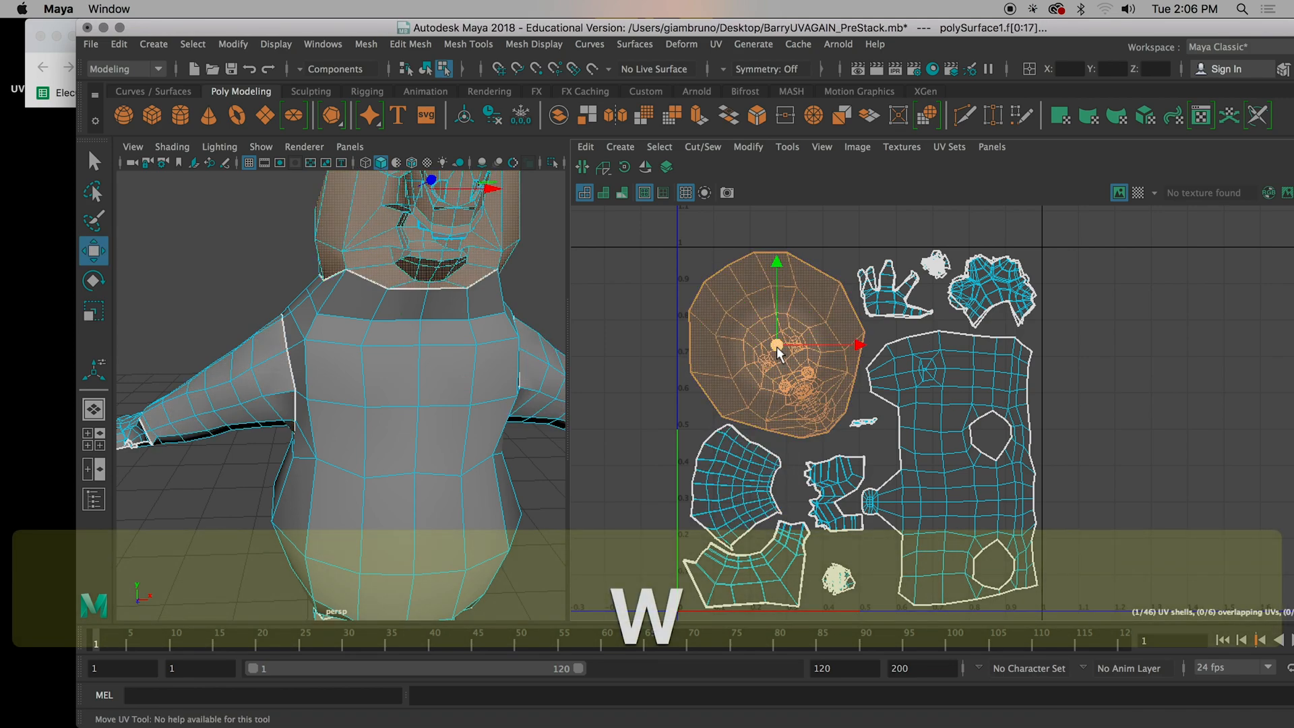
drag(776, 346, 776, 347)
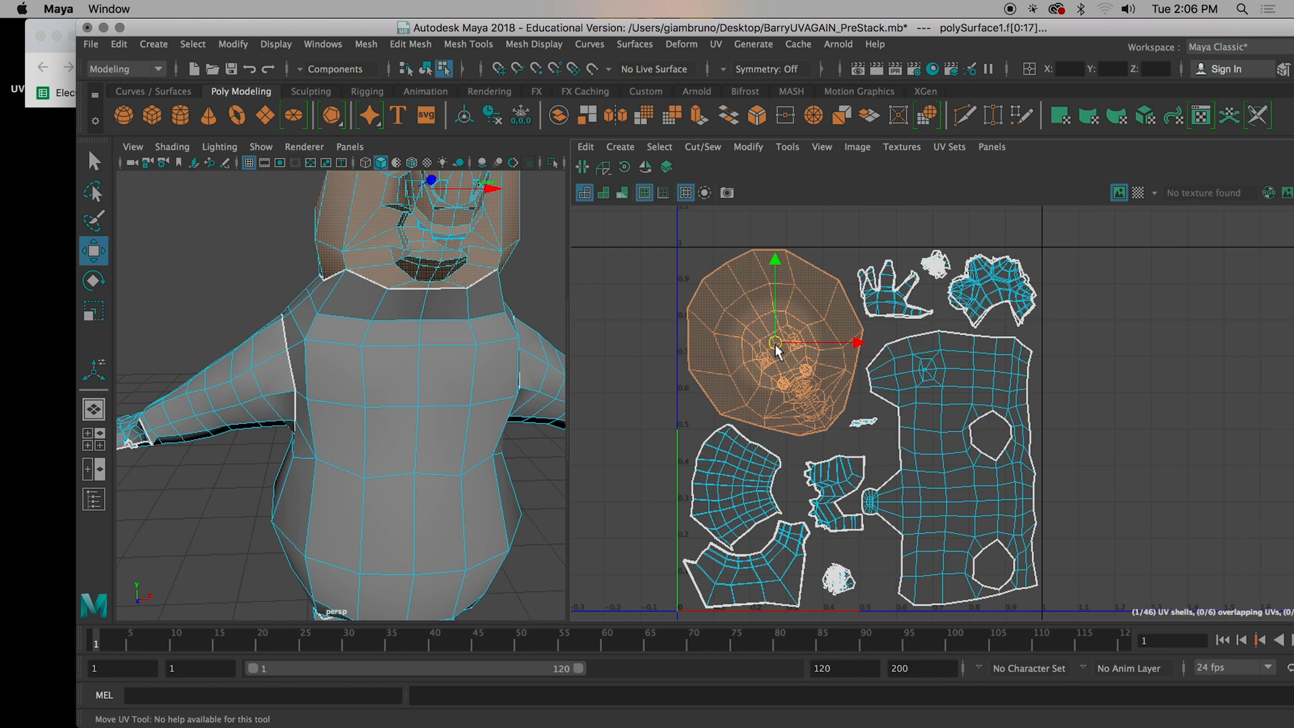
key(e)
drag(822, 280, 784, 294)
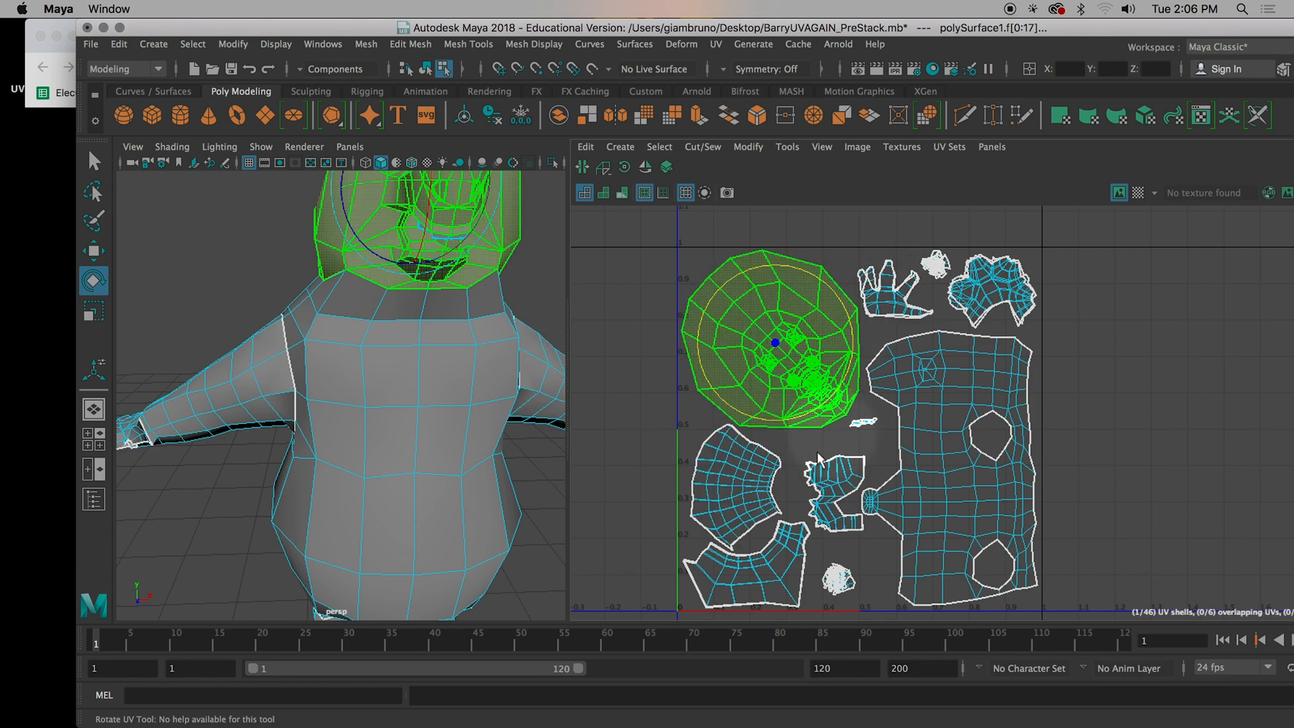
Step: Return to object mode with the whole bear selected and frame its complete UV layout
click(736, 471)
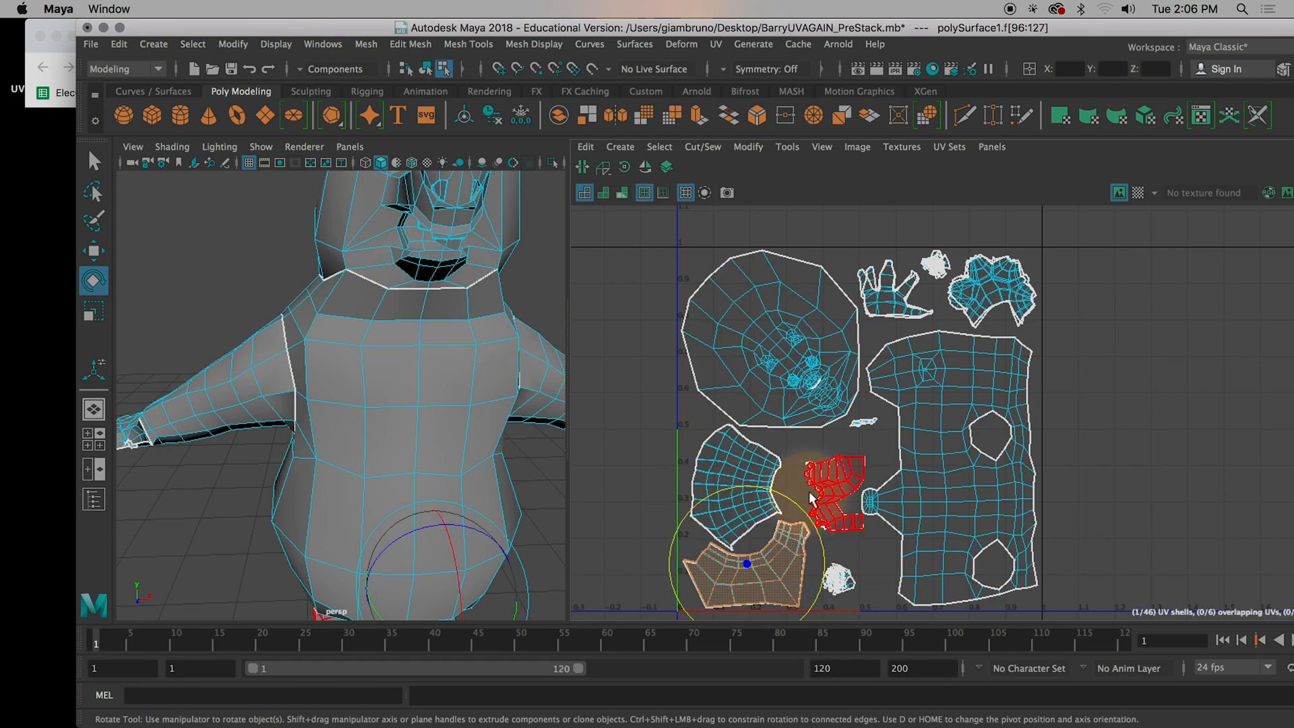
click(836, 490)
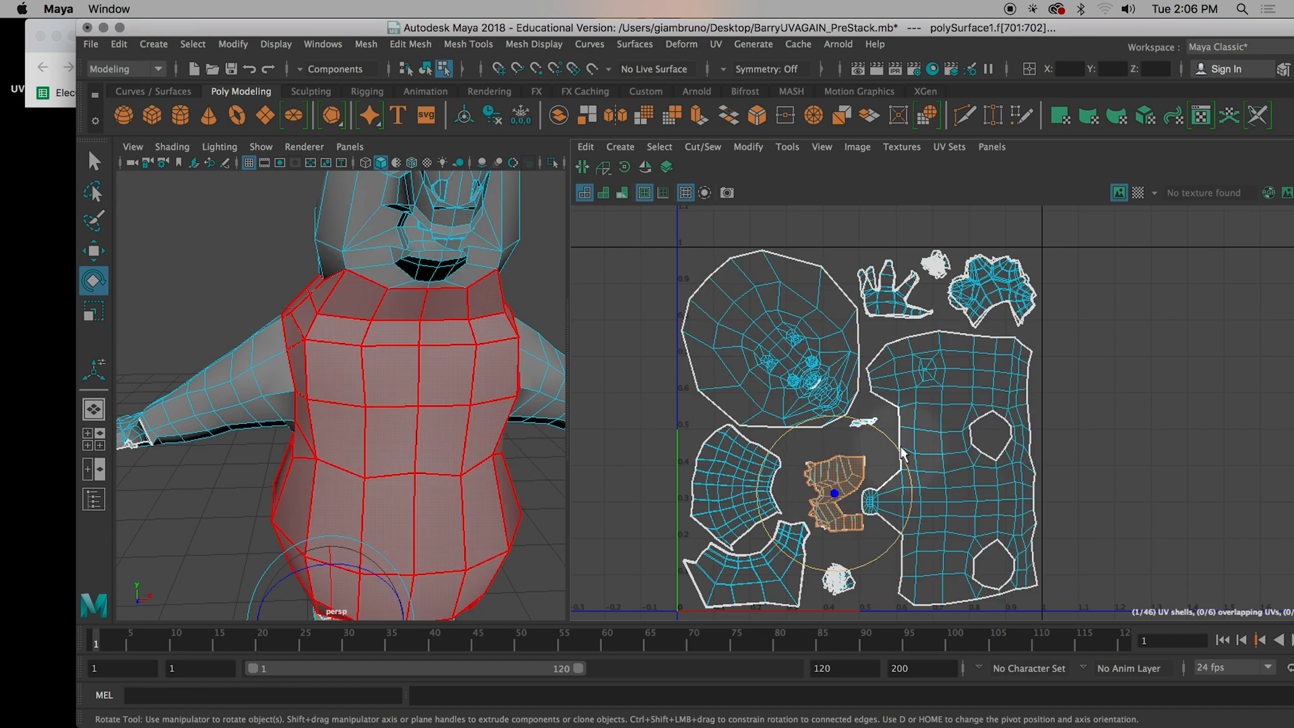
right_drag(427, 357, 507, 208)
scroll(862, 417, down, 6)
scroll(863, 418, up, 2)
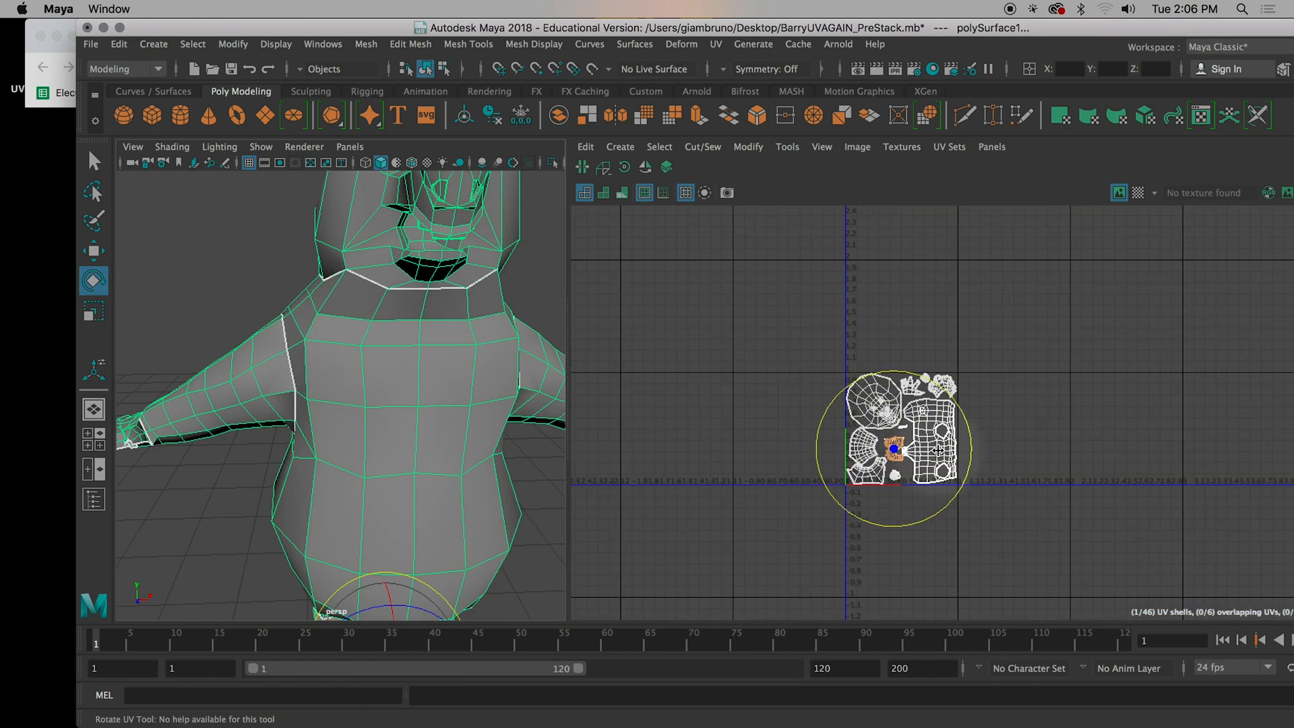
key(a)
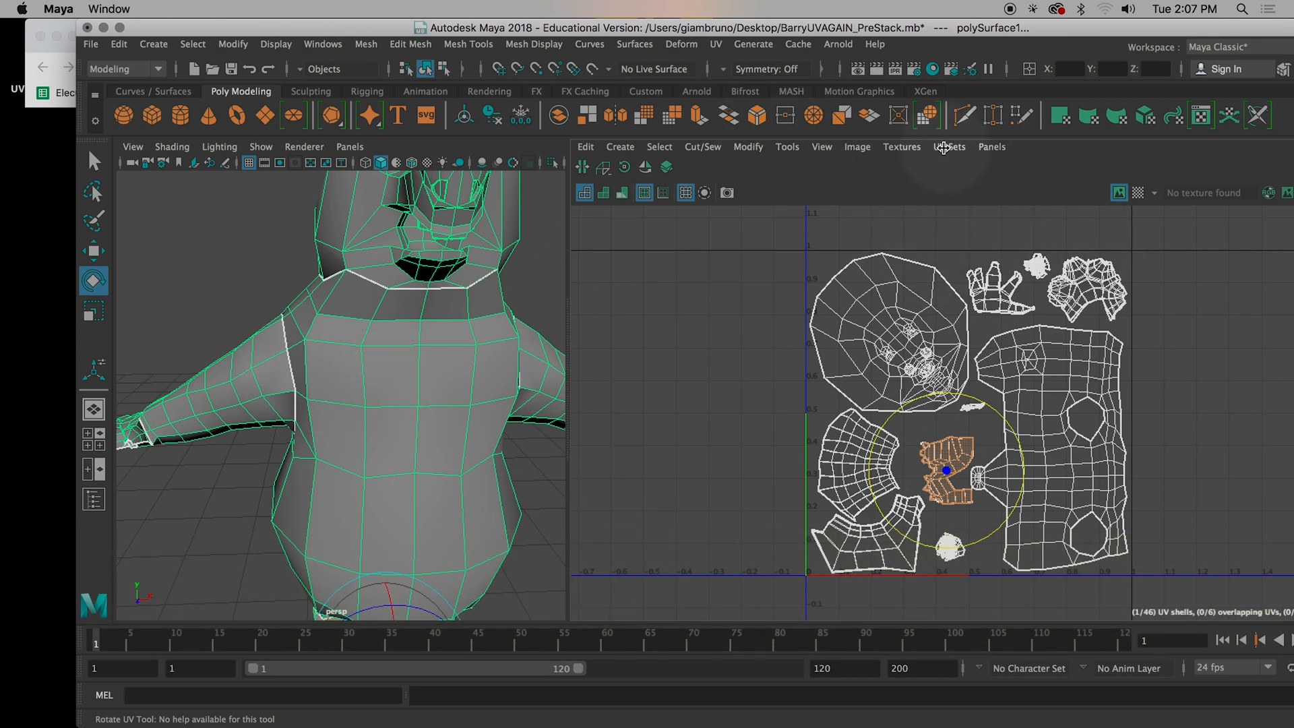
Step: Open the UV Snapshot options and choose JPEG as the image format
click(869, 149)
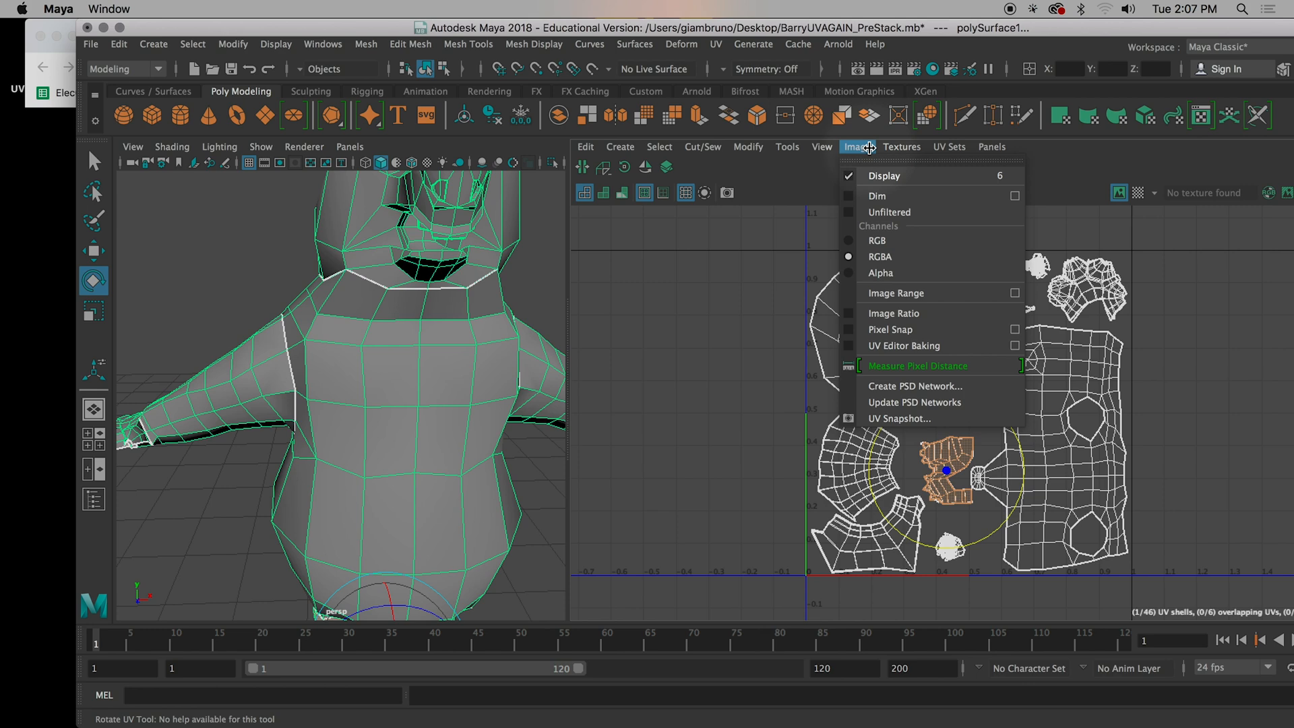
click(894, 418)
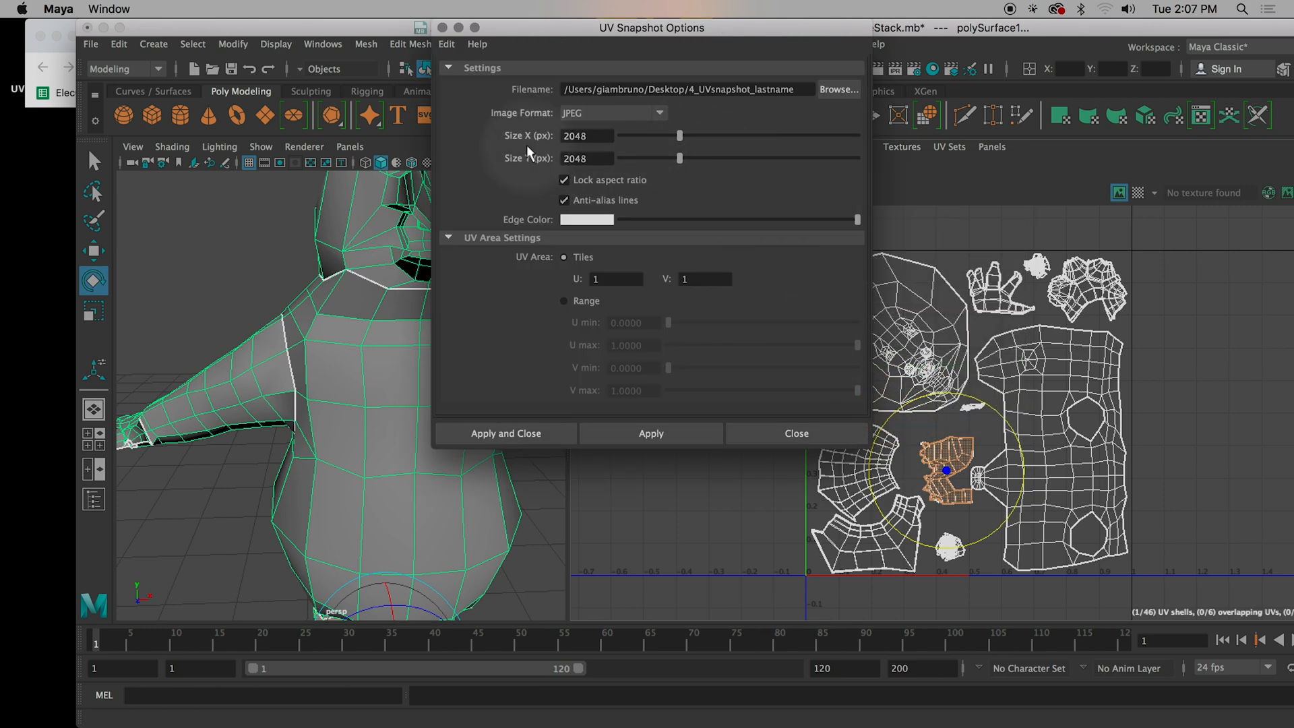
click(632, 114)
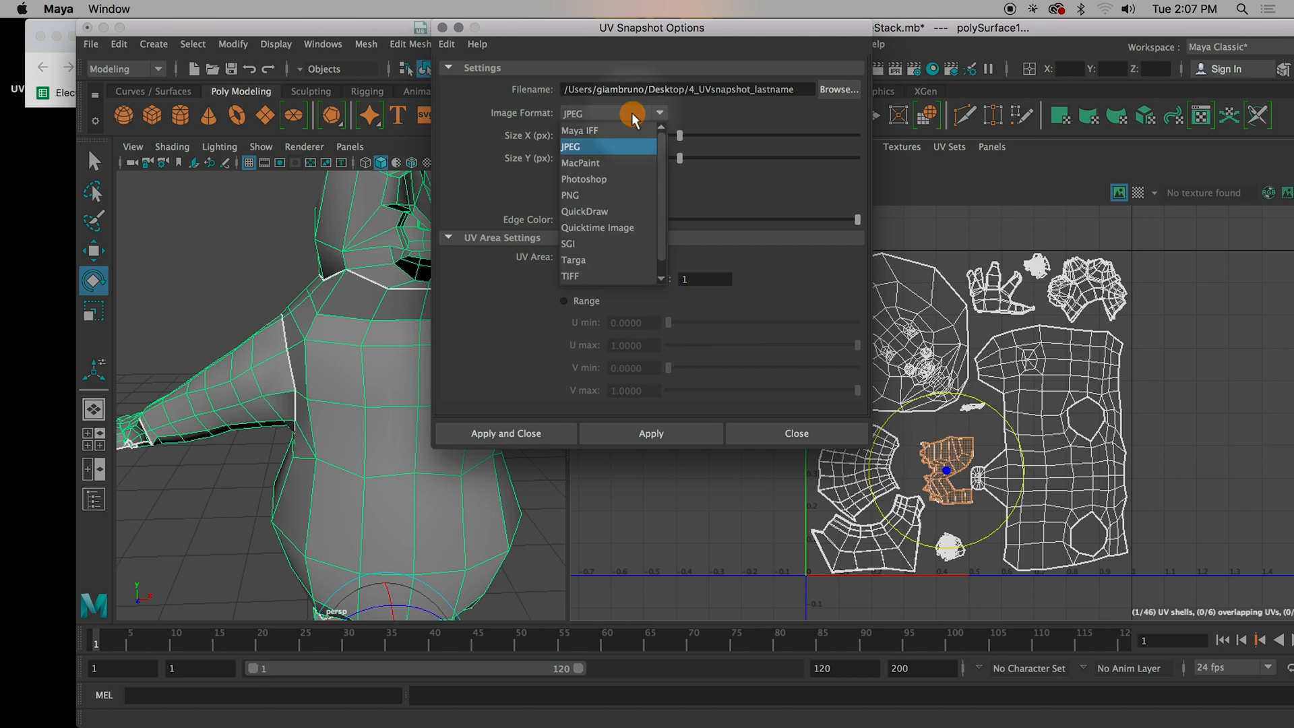
click(632, 112)
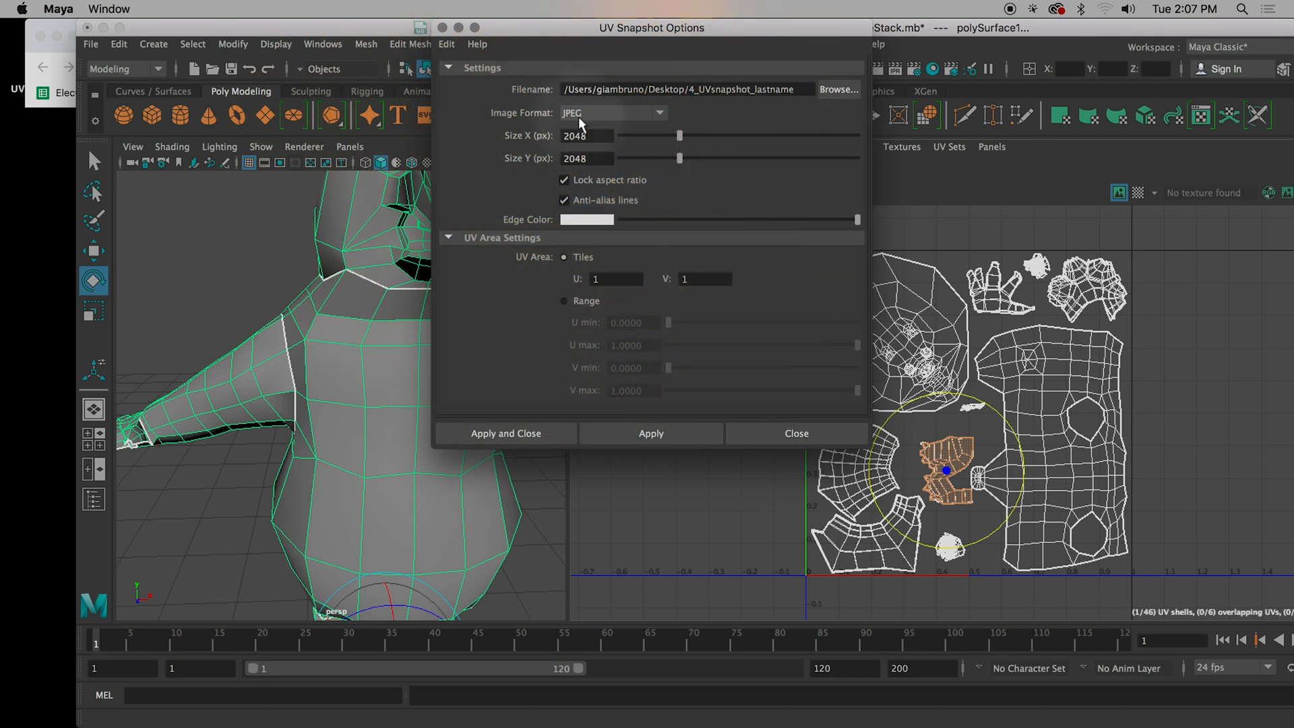
click(541, 148)
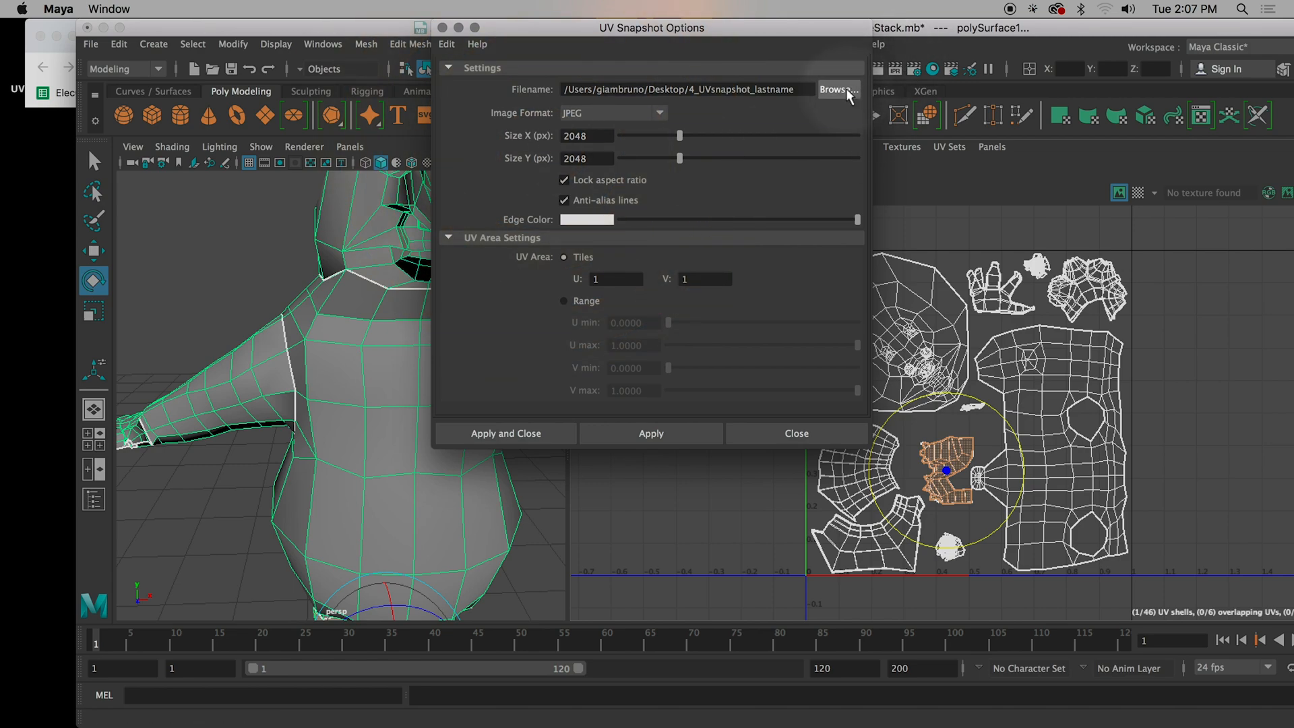
Step: Set the snapshot's destination to the Desktop with the file name 4_UVsnapshot2_lastname and export it
click(824, 92)
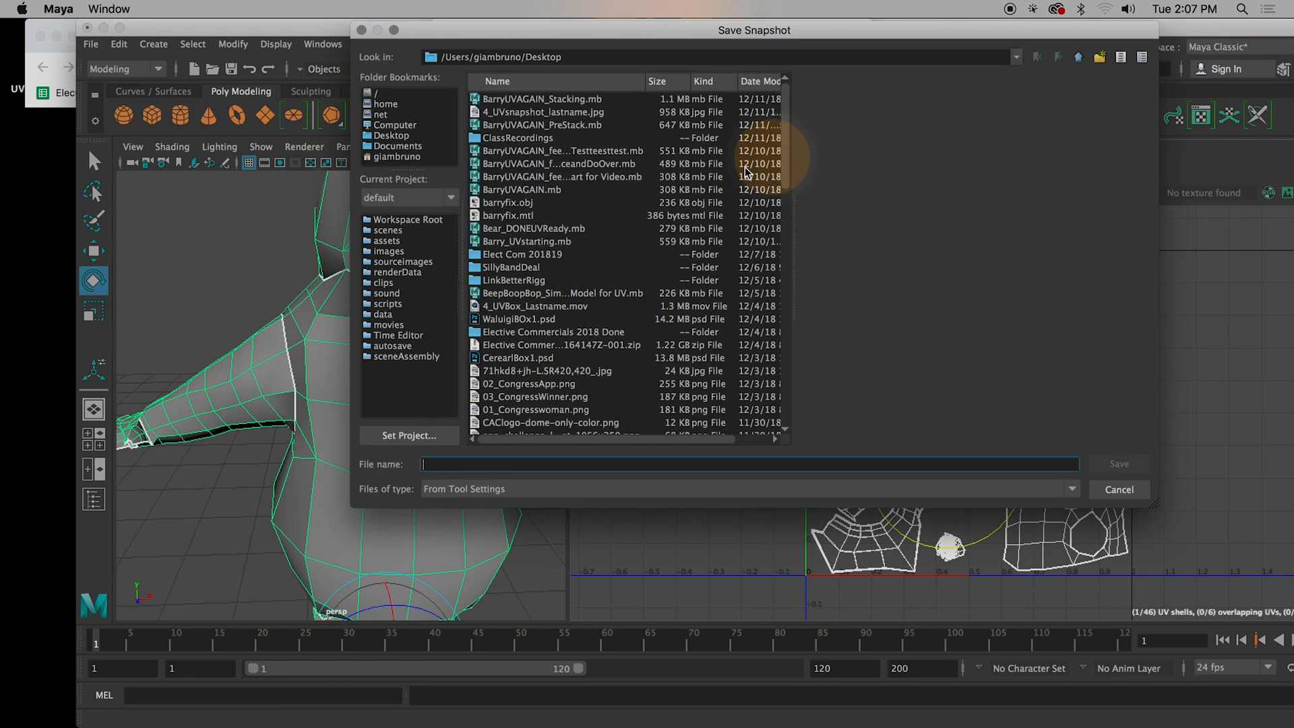
click(389, 136)
click(441, 465)
text(4_)
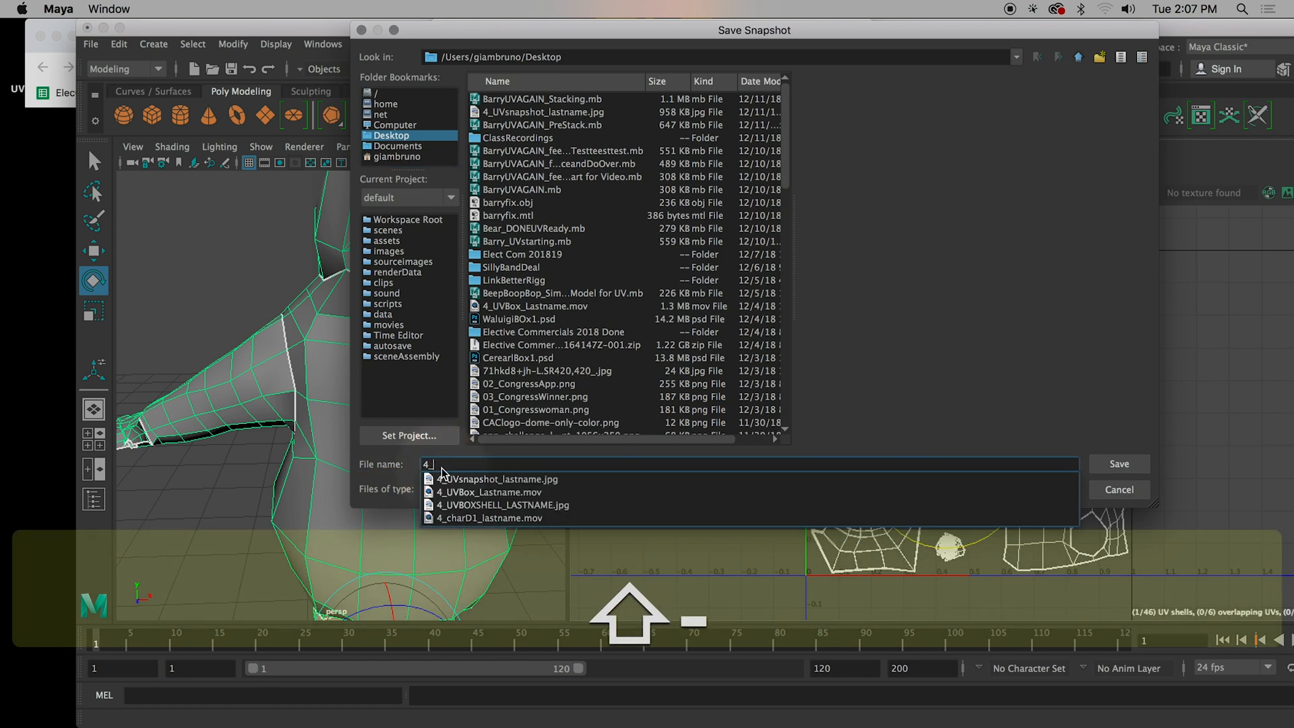
text(UVsnap)
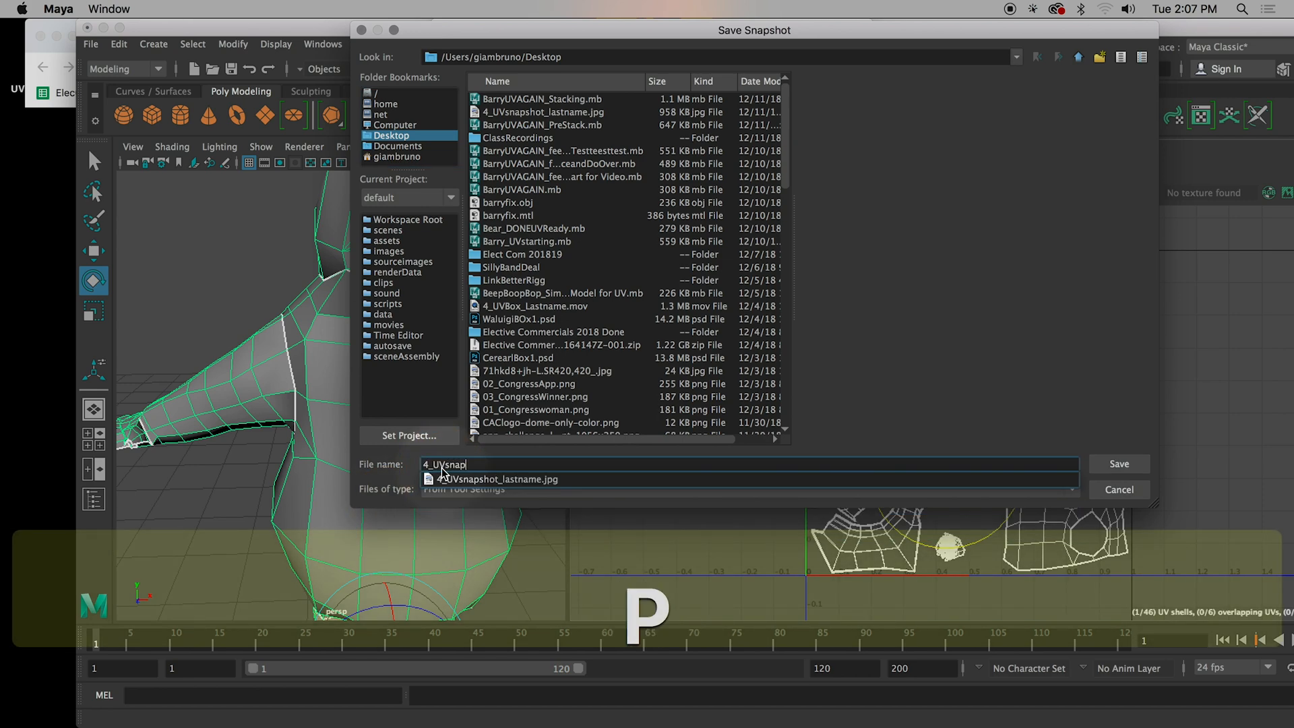
text(shot2_)
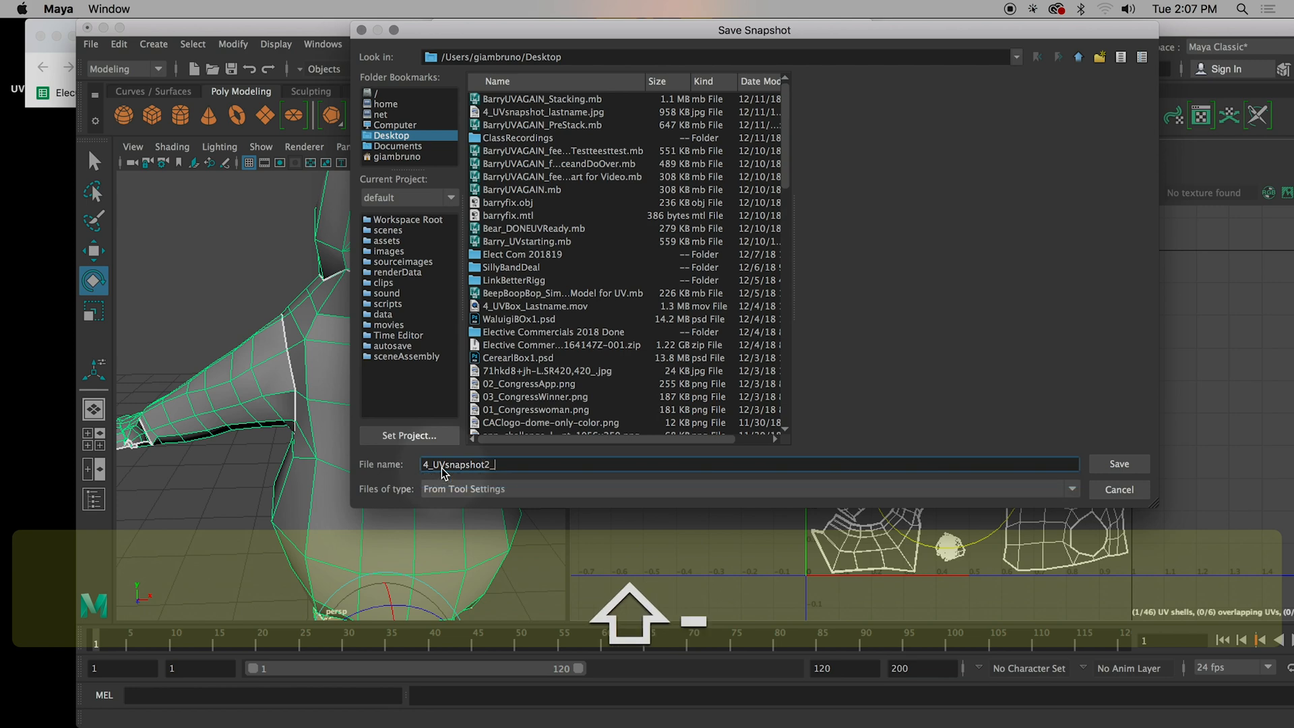
text(lastname)
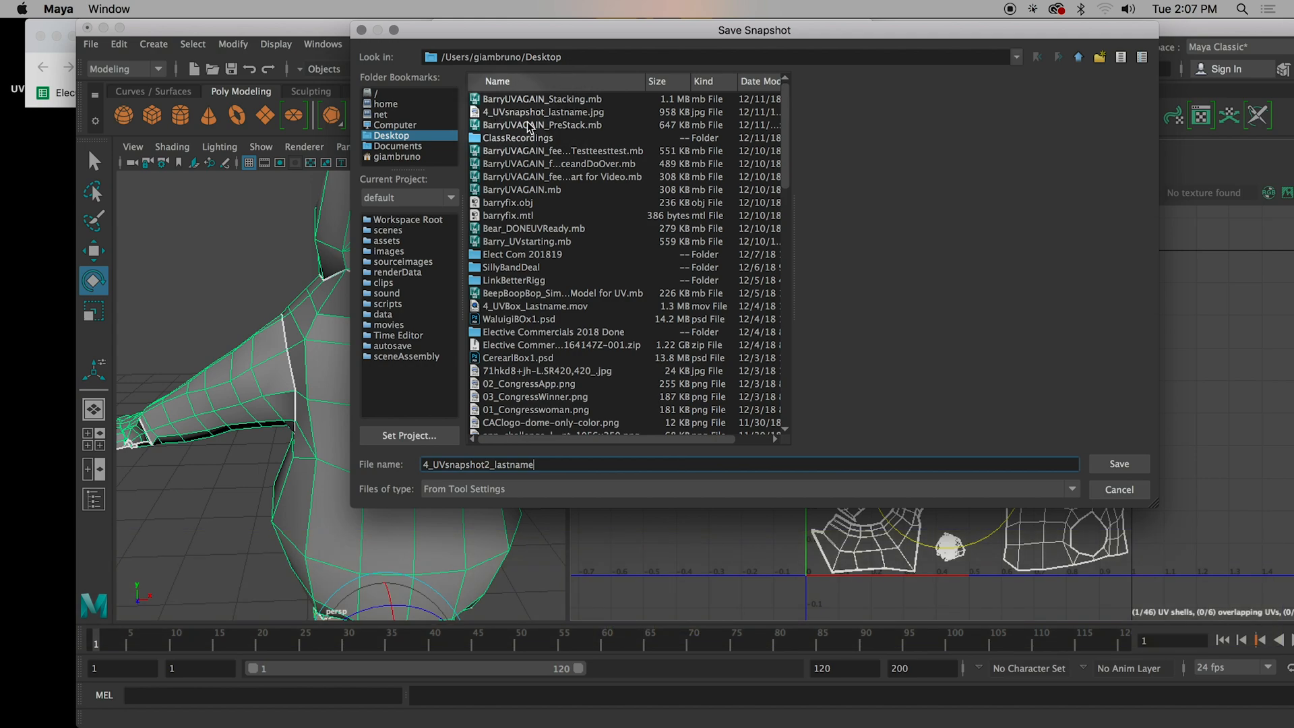
click(1121, 466)
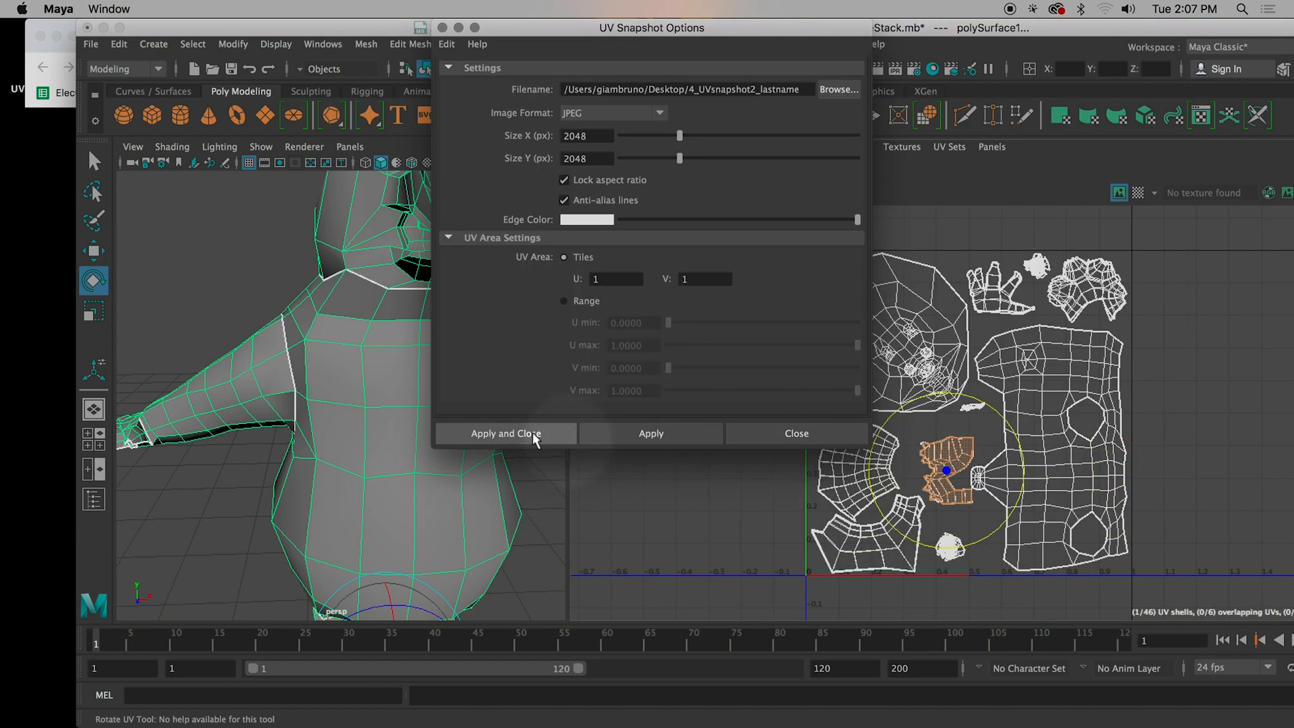
click(488, 435)
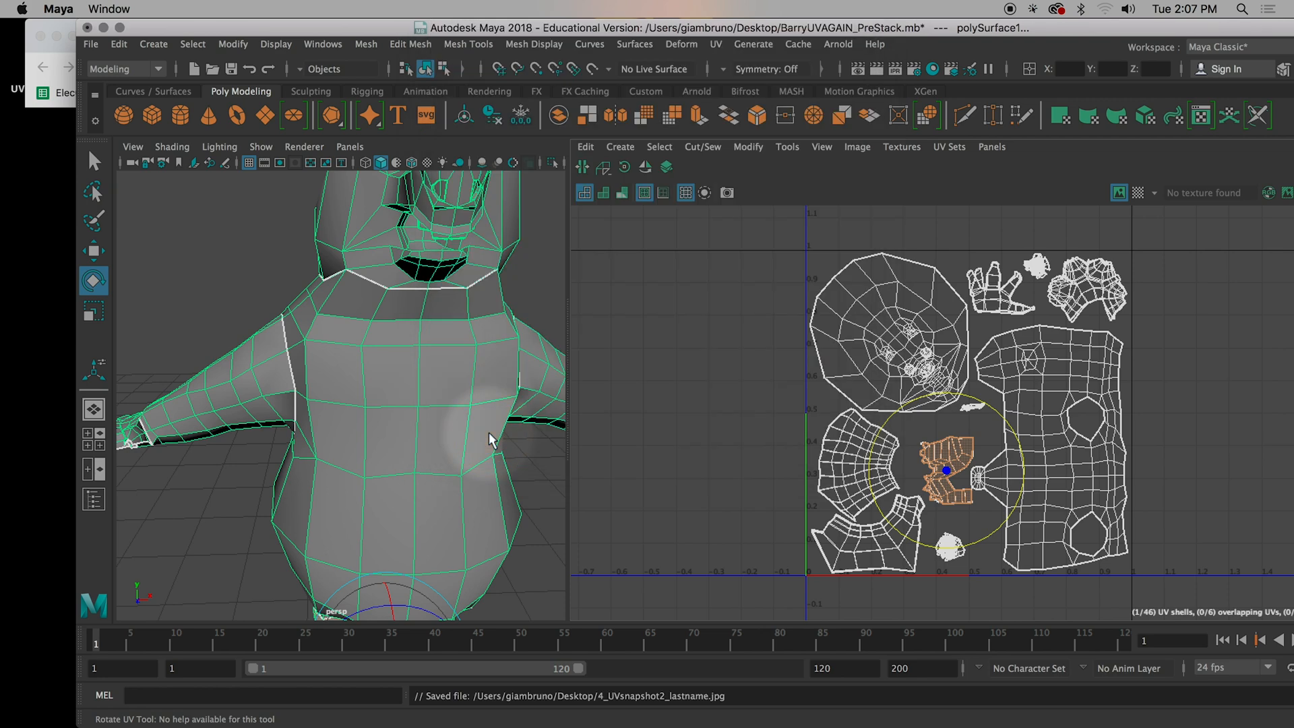
Step: Move the Maya window aside to uncover what lies behind it
drag(1093, 34, 944, 4)
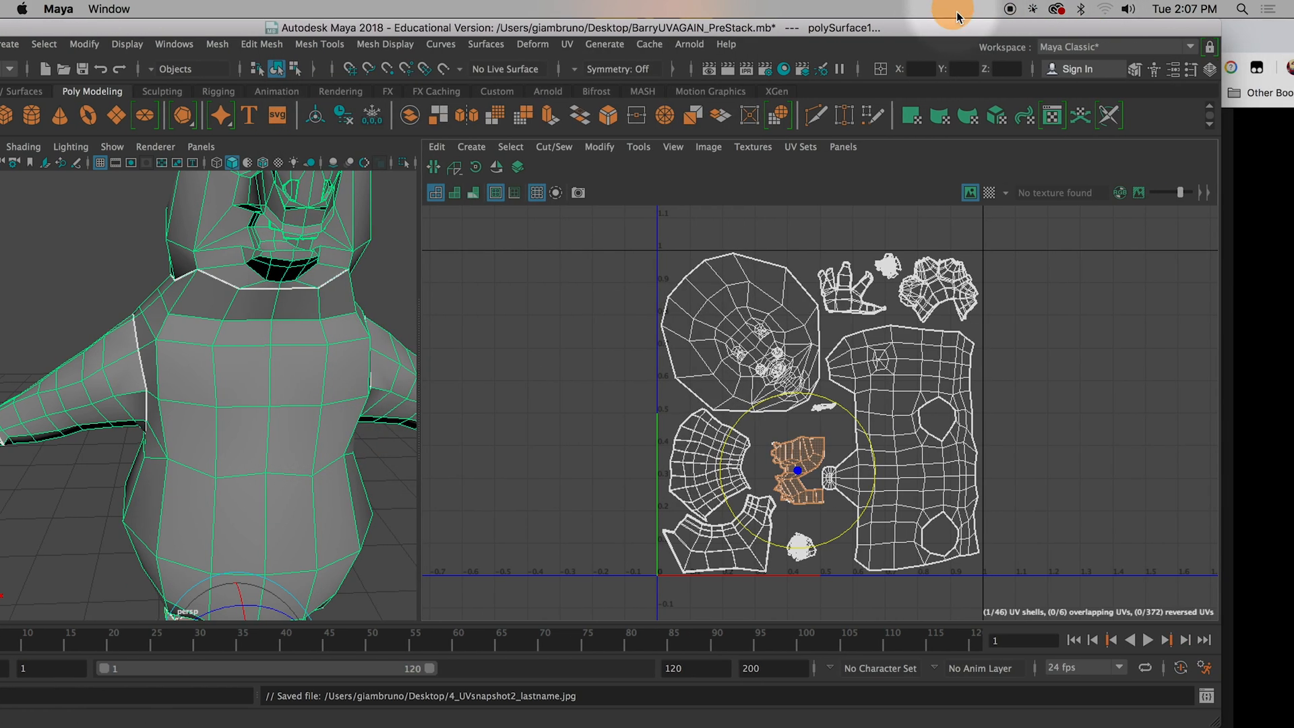